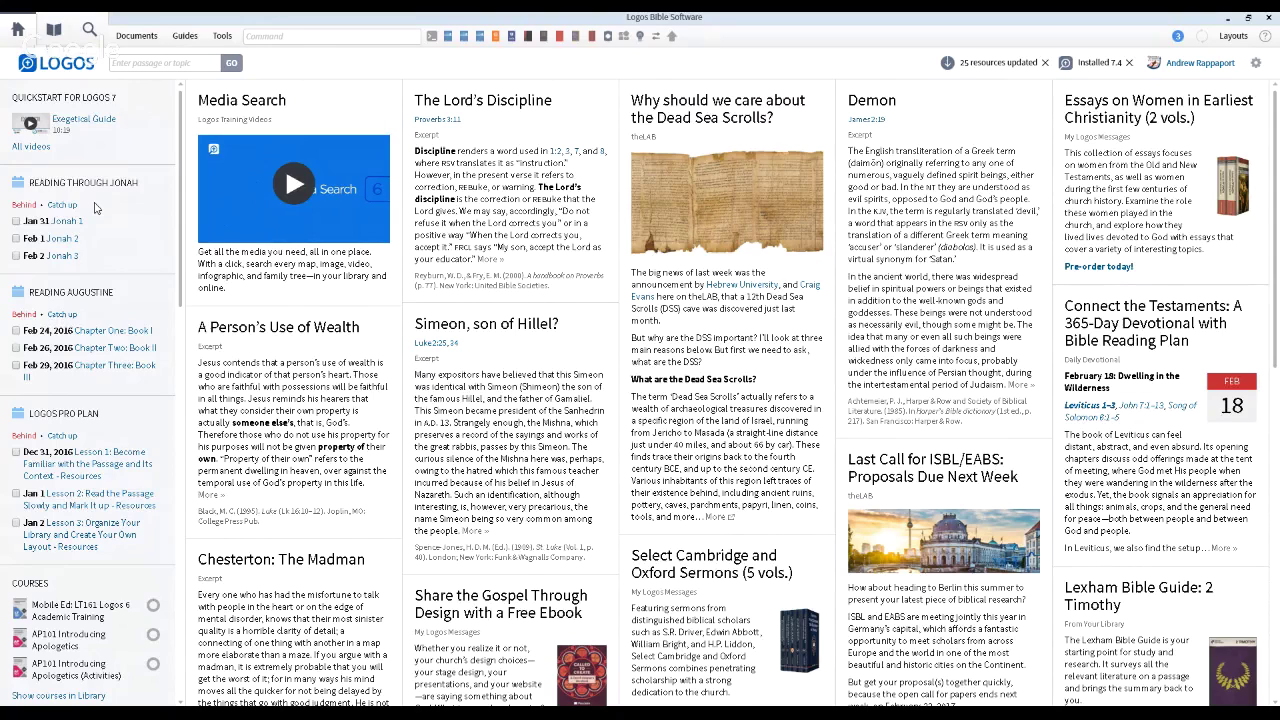
- Examine the reading plans, courses and prayer lists shown in the home page sidebar
{"action": "mouse_move", "coordinate": [96, 468]}
{"action": "scroll", "coordinate": [83, 594], "scroll_direction": "down", "scroll_amount": 3}
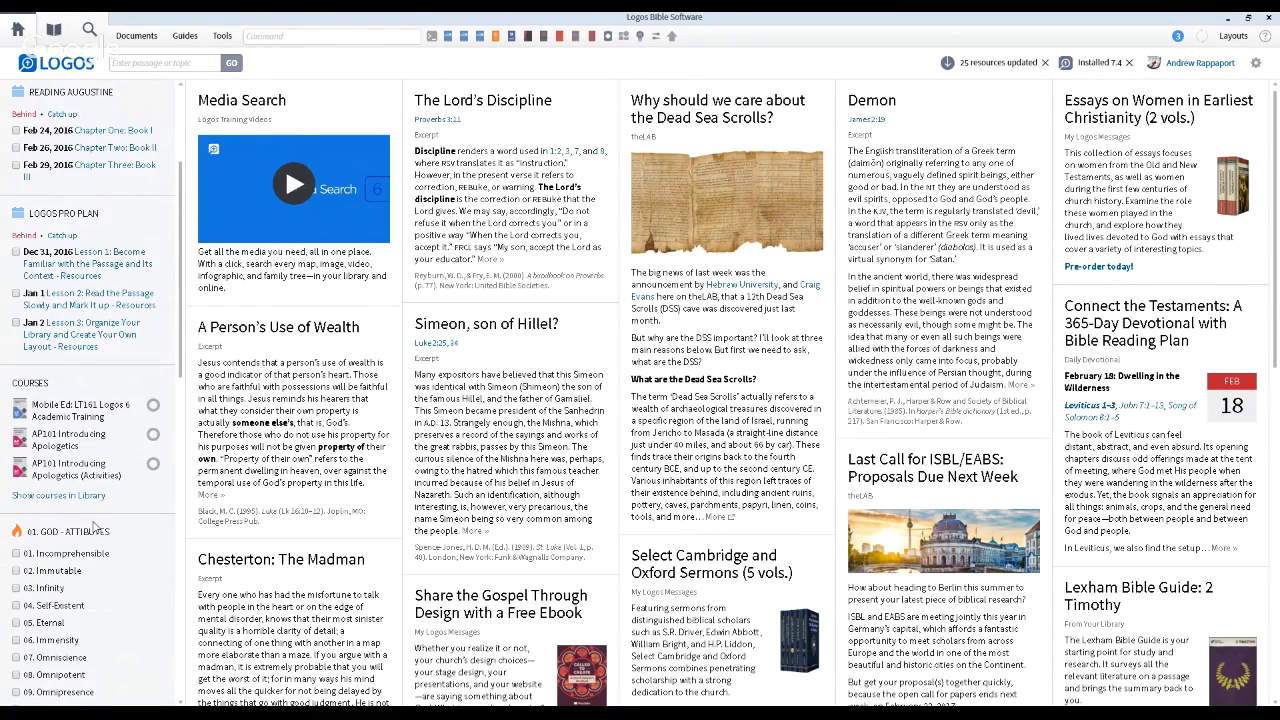
{"action": "scroll", "coordinate": [93, 525], "scroll_direction": "down", "scroll_amount": 2}
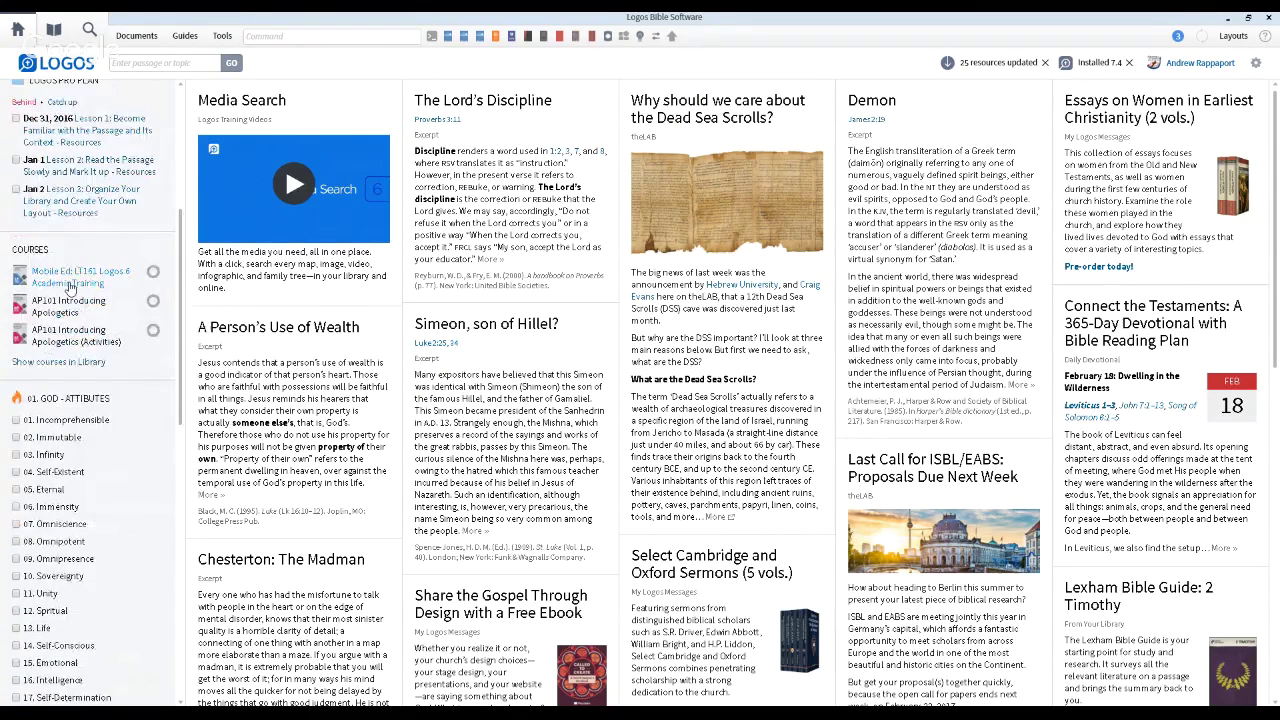
{"action": "mouse_move", "coordinate": [70, 289]}
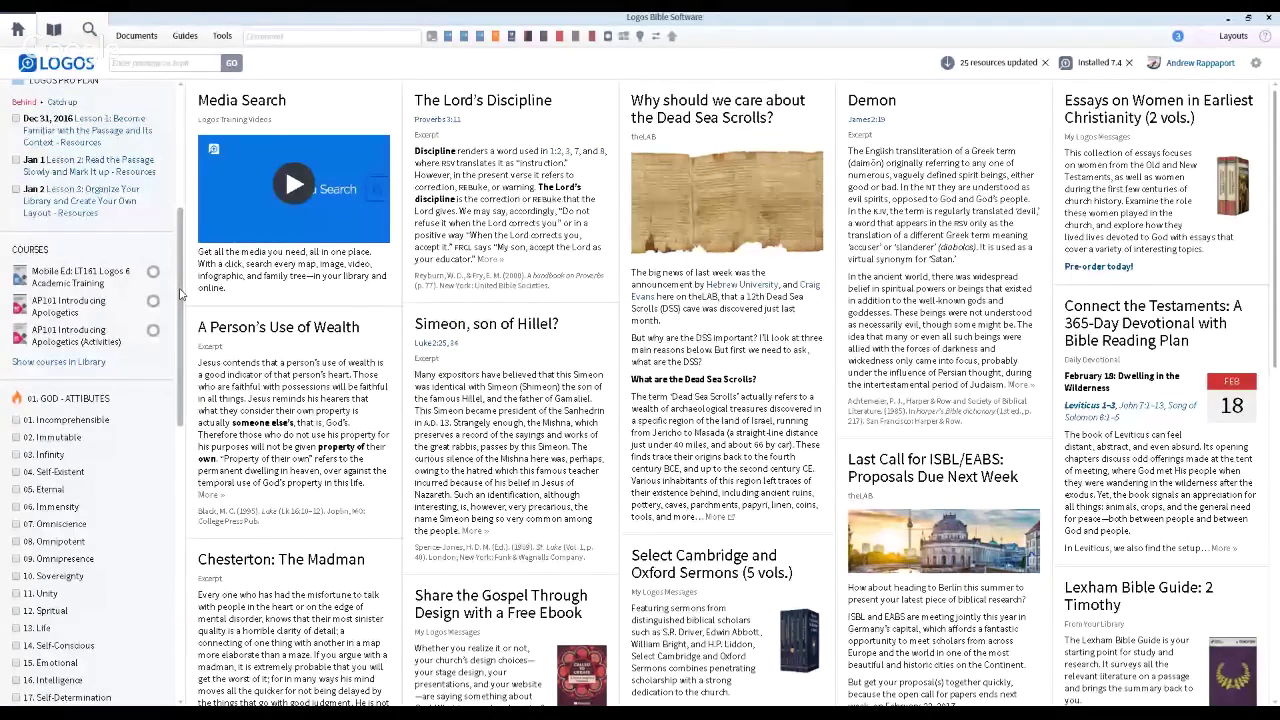
{"action": "scroll", "coordinate": [103, 262], "scroll_direction": "down", "scroll_amount": 3}
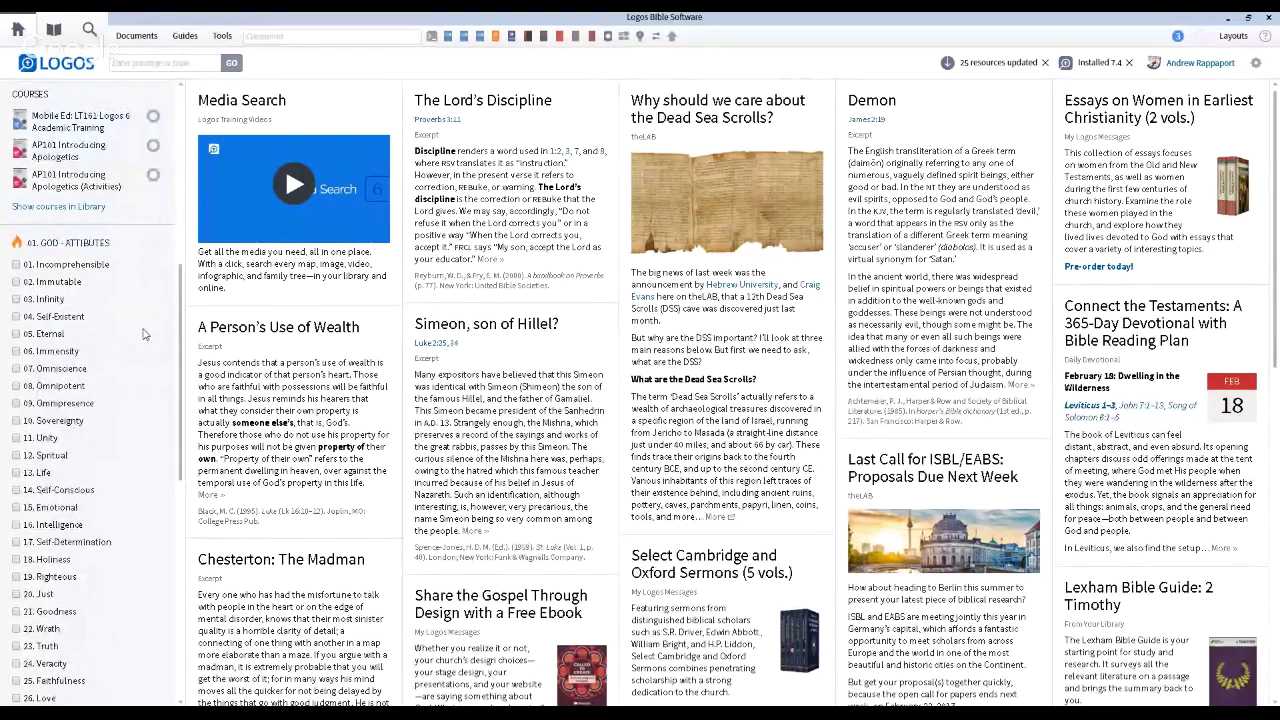
{"action": "left_click_drag", "start_coordinate": [180, 320], "coordinate": [177, 328]}
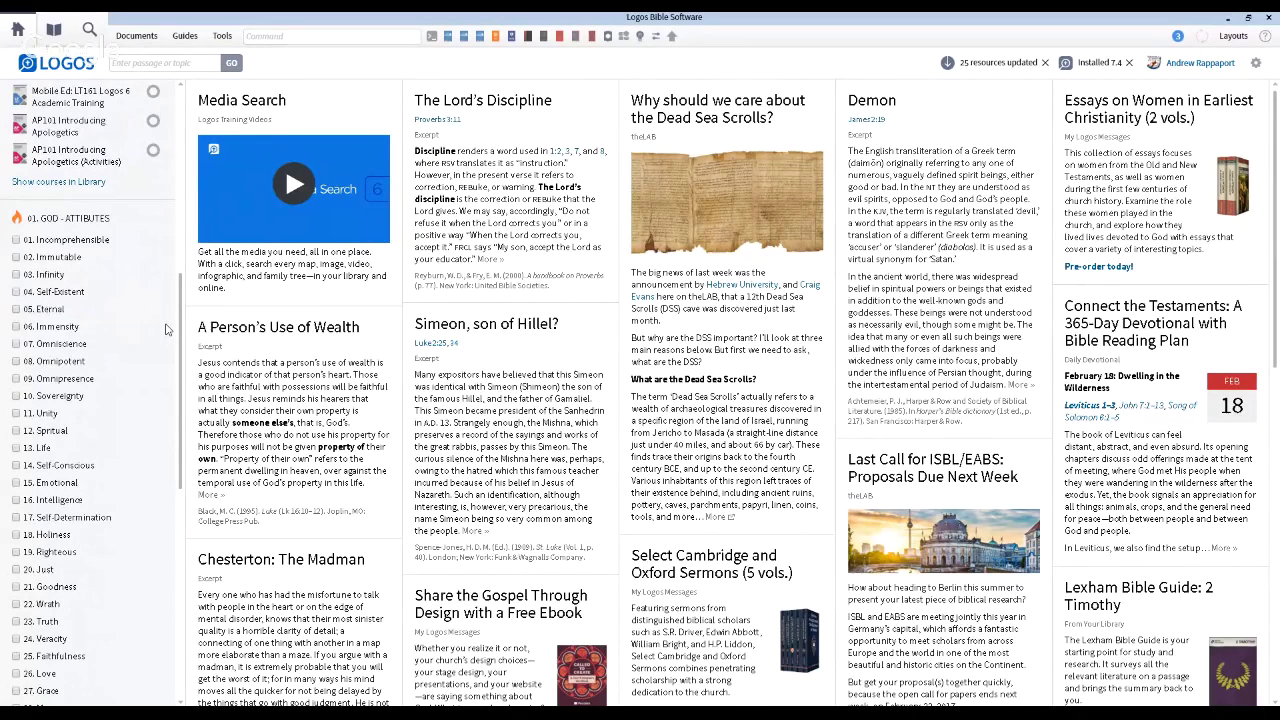
{"action": "left_click_drag", "start_coordinate": [182, 332], "coordinate": [182, 370]}
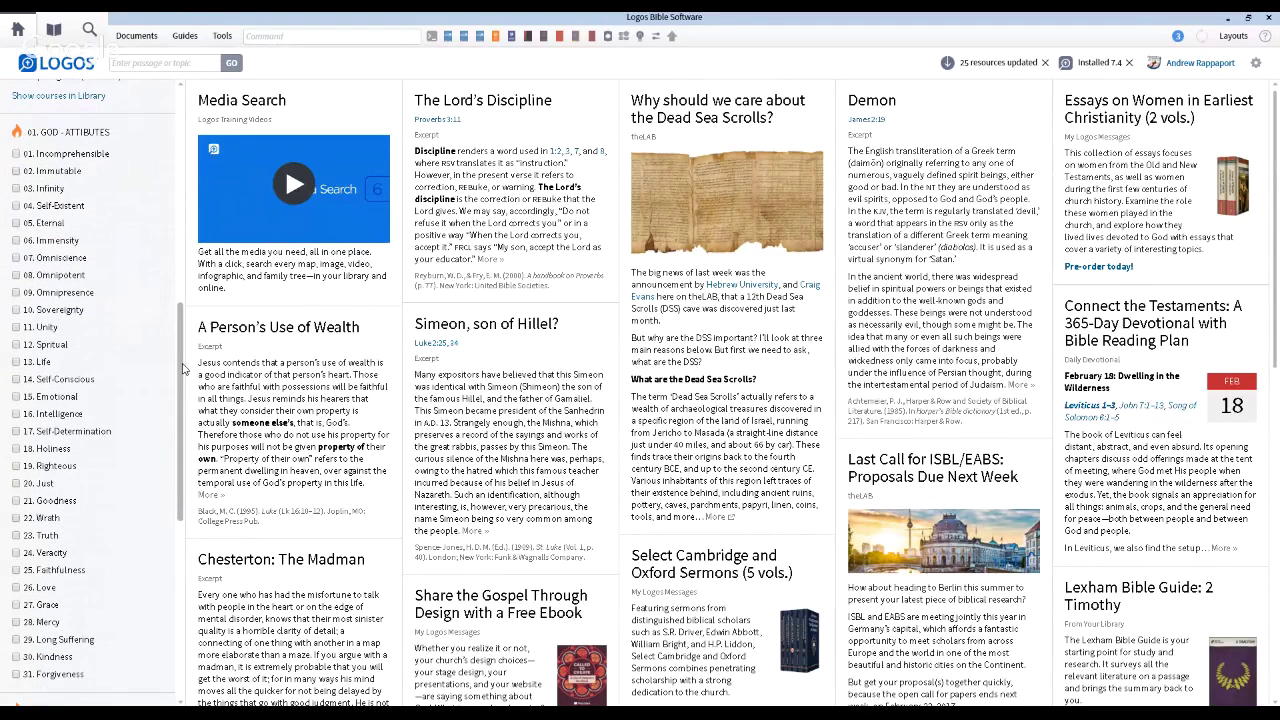
- Read the description notes in the God - Attributes prayer list and look over the lists that follow it
{"action": "mouse_move", "coordinate": [17, 163]}
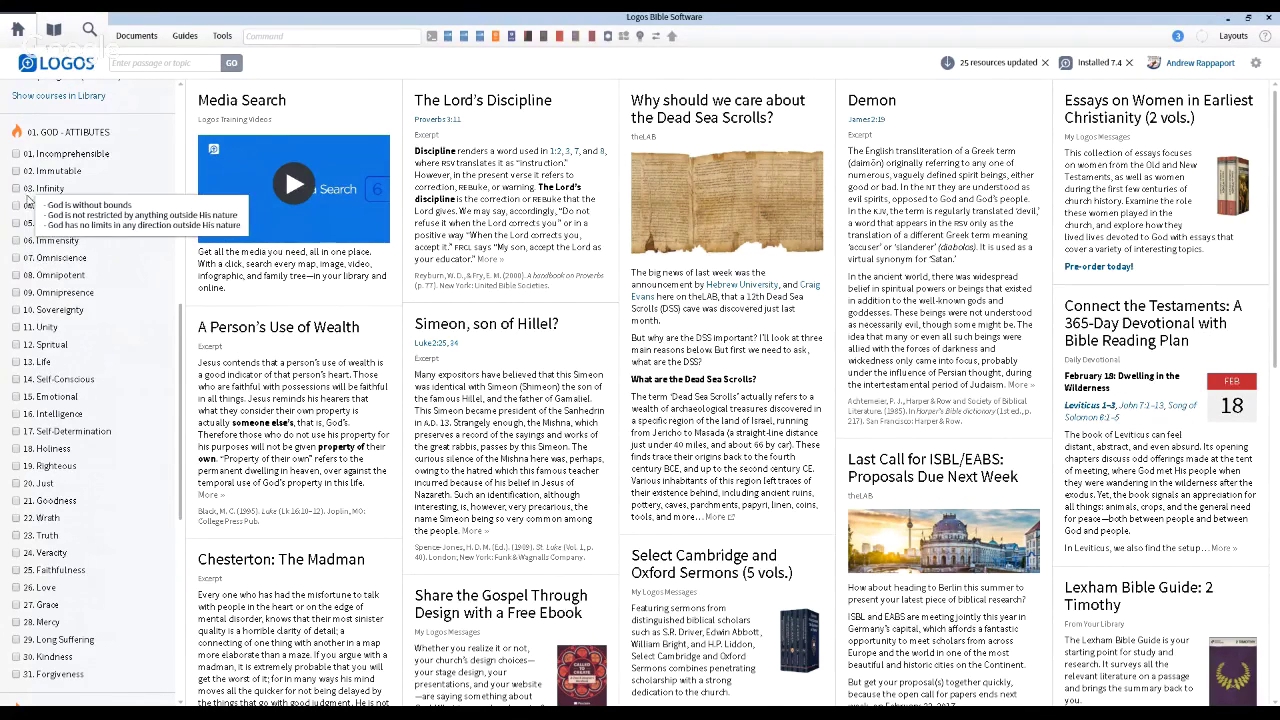
{"action": "mouse_move", "coordinate": [36, 216]}
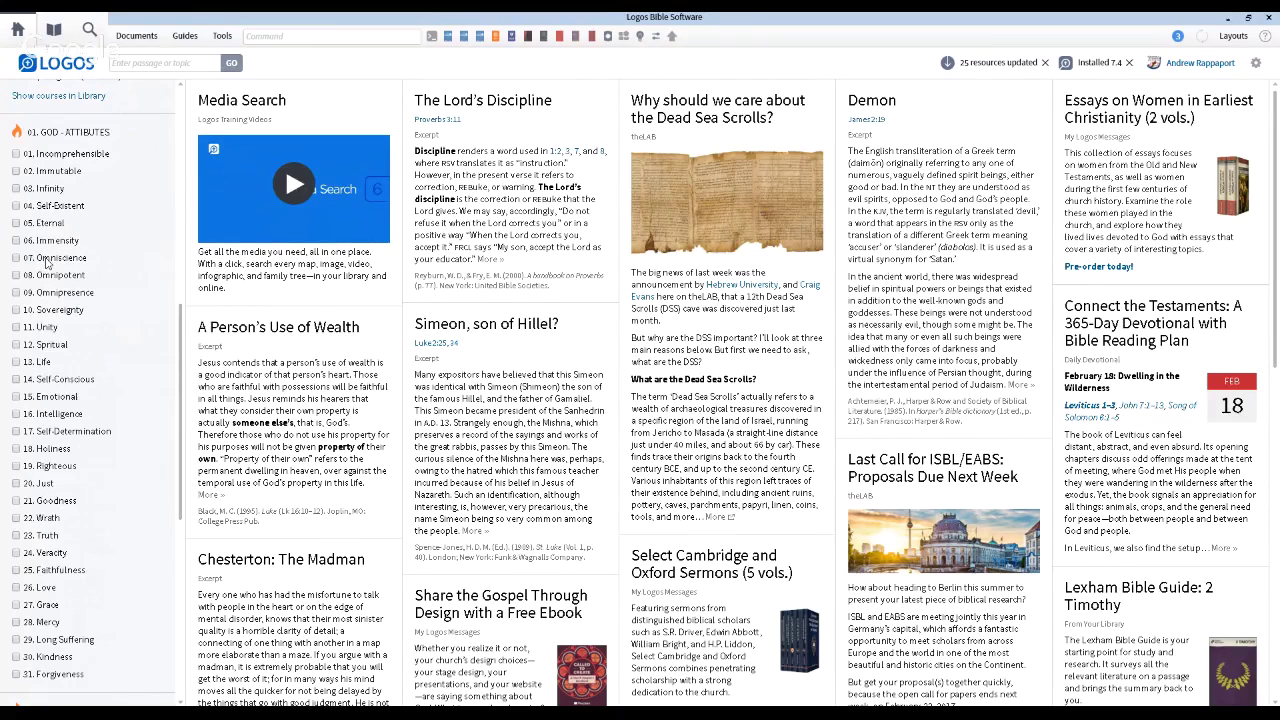
{"action": "mouse_move", "coordinate": [45, 263]}
{"action": "scroll", "coordinate": [144, 292], "scroll_direction": "down", "scroll_amount": 2}
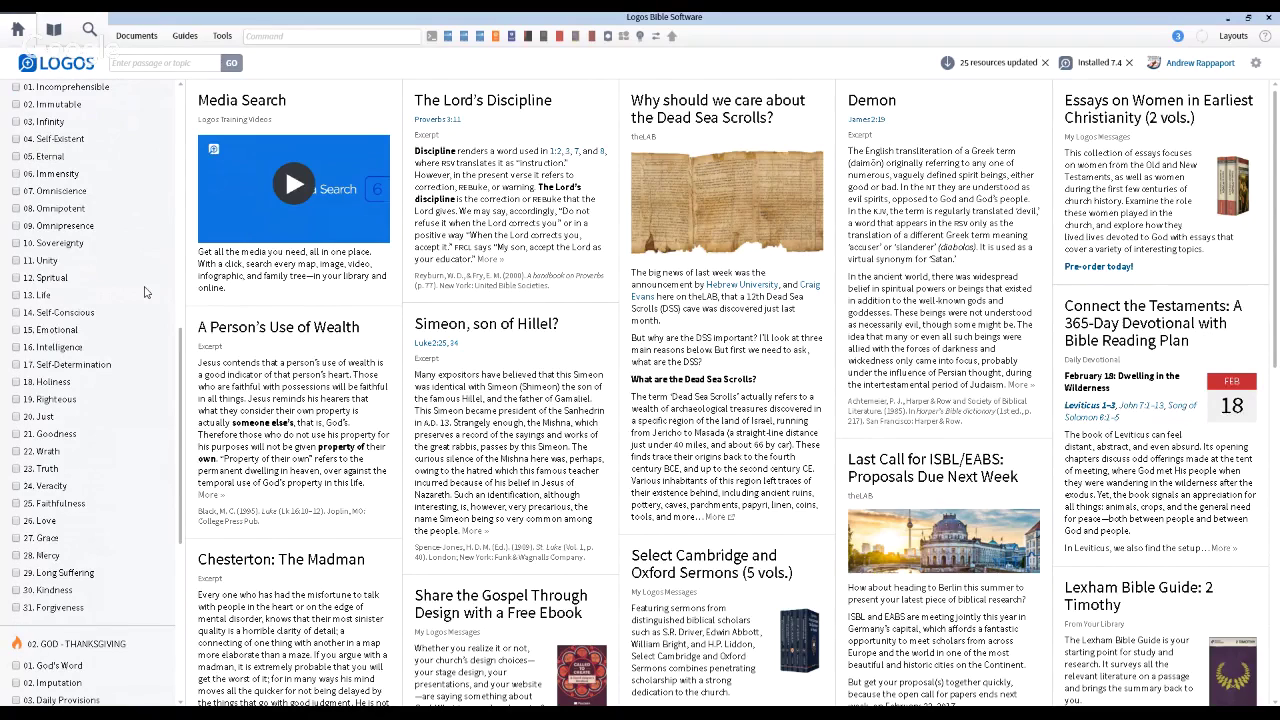
{"action": "scroll", "coordinate": [144, 292], "scroll_direction": "down", "scroll_amount": 2}
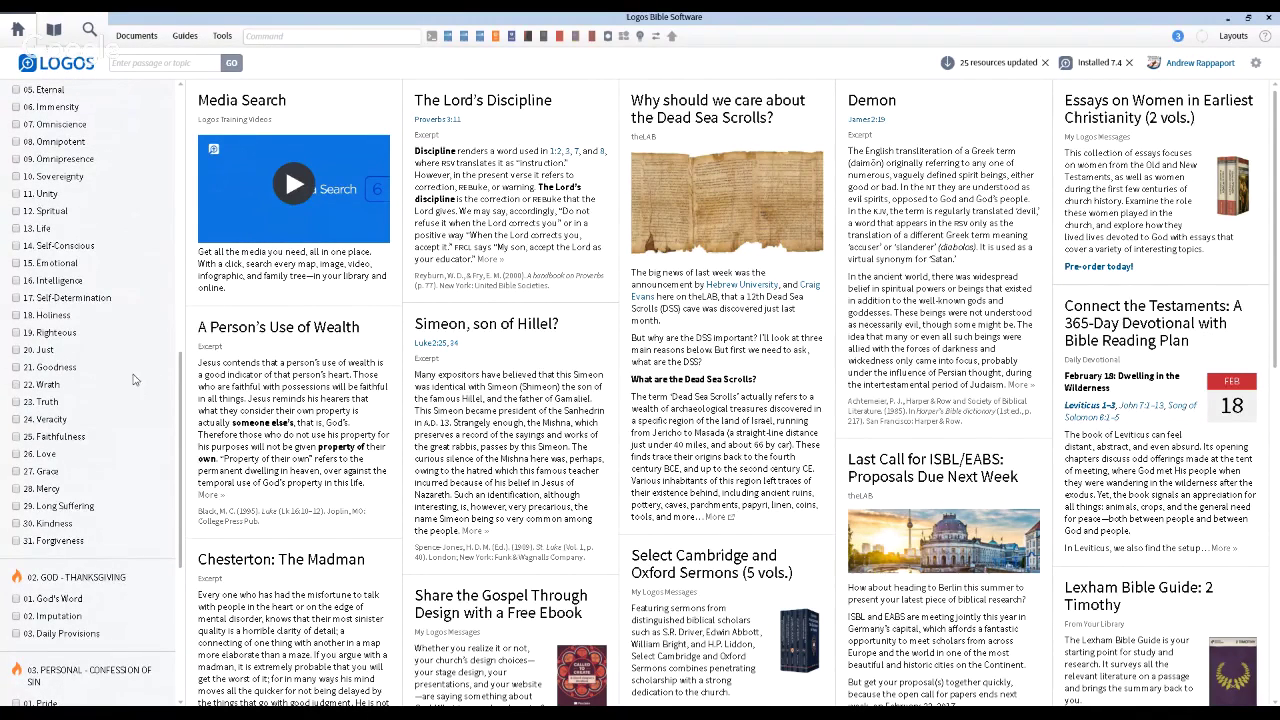
{"action": "scroll", "coordinate": [134, 376], "scroll_direction": "up", "scroll_amount": 15}
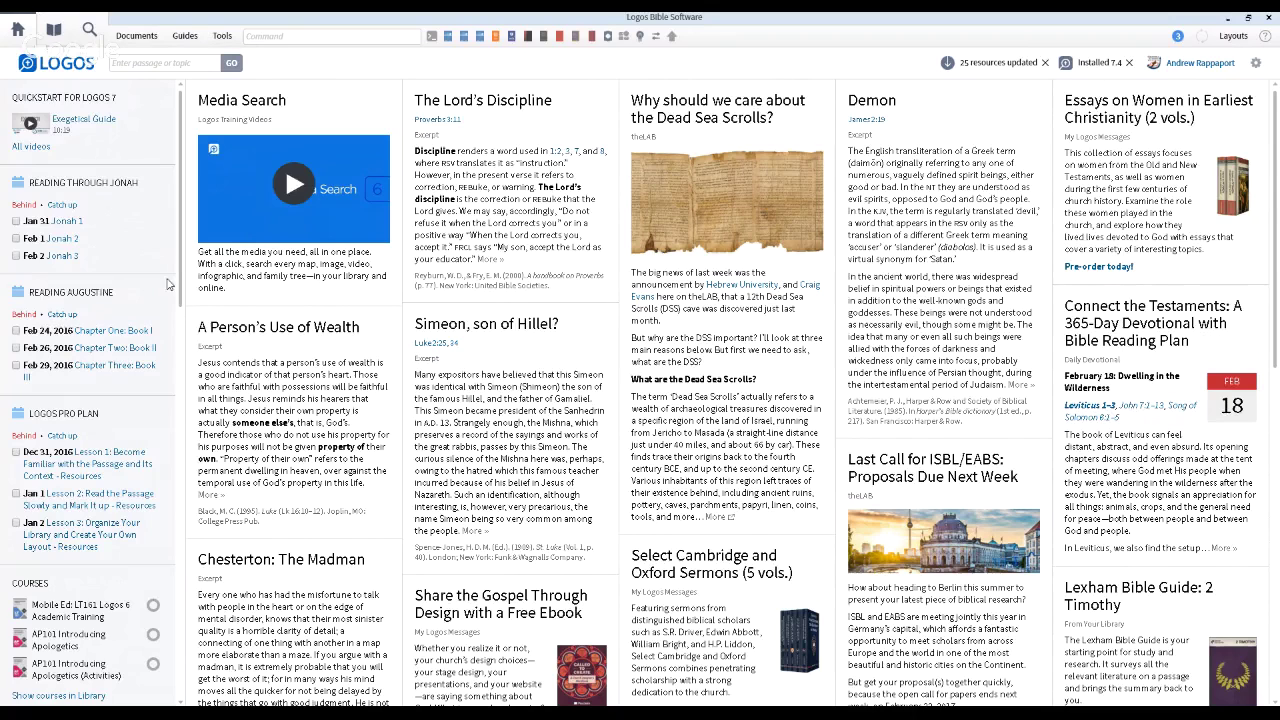
{"action": "scroll", "coordinate": [185, 365], "scroll_direction": "down", "scroll_amount": 5}
{"action": "left_click_drag", "start_coordinate": [185, 365], "coordinate": [214, 258]}
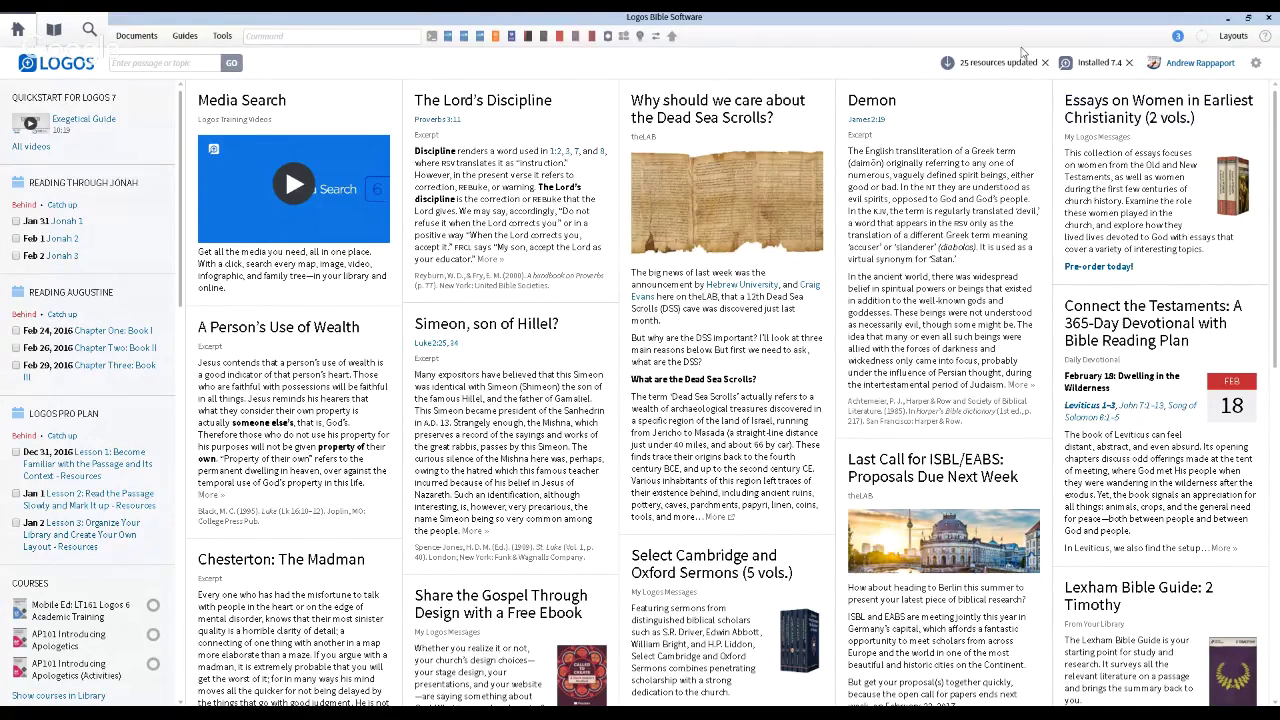
- Check the version 7.4 installation notice and read through the full list of recently updated resources
{"action": "left_click", "coordinate": [1104, 72]}
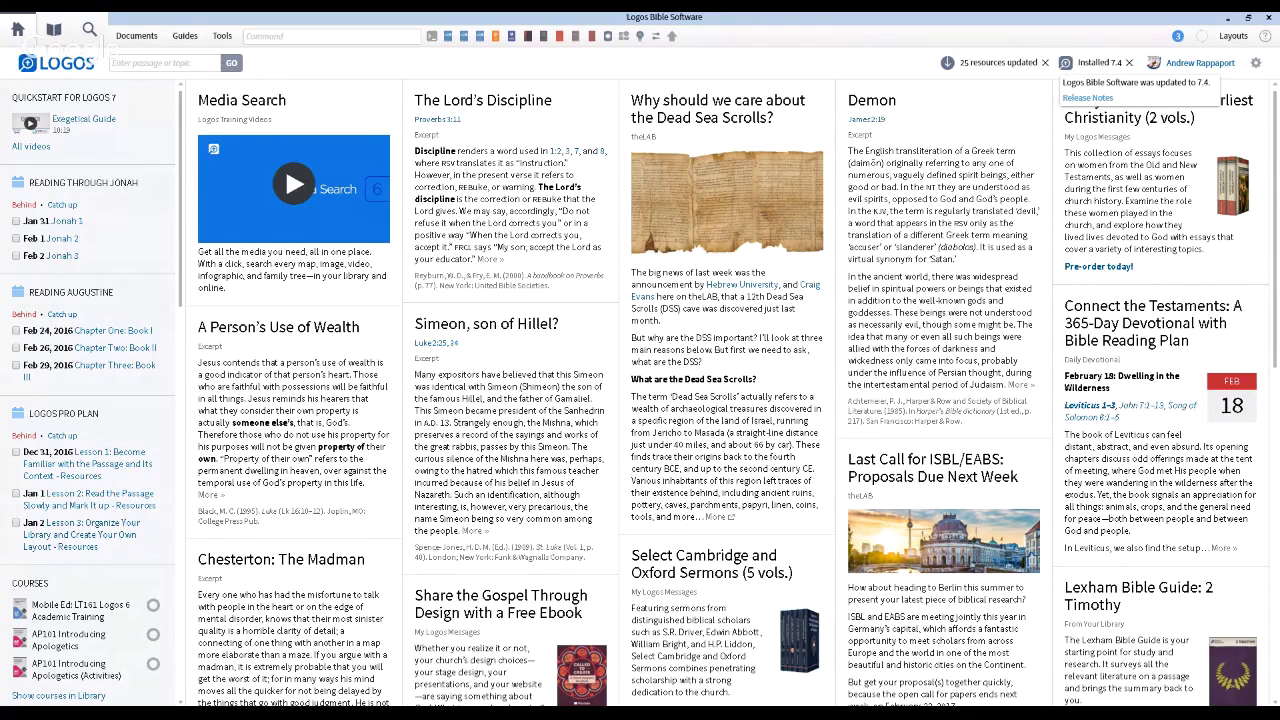
{"action": "left_click", "coordinate": [1073, 37]}
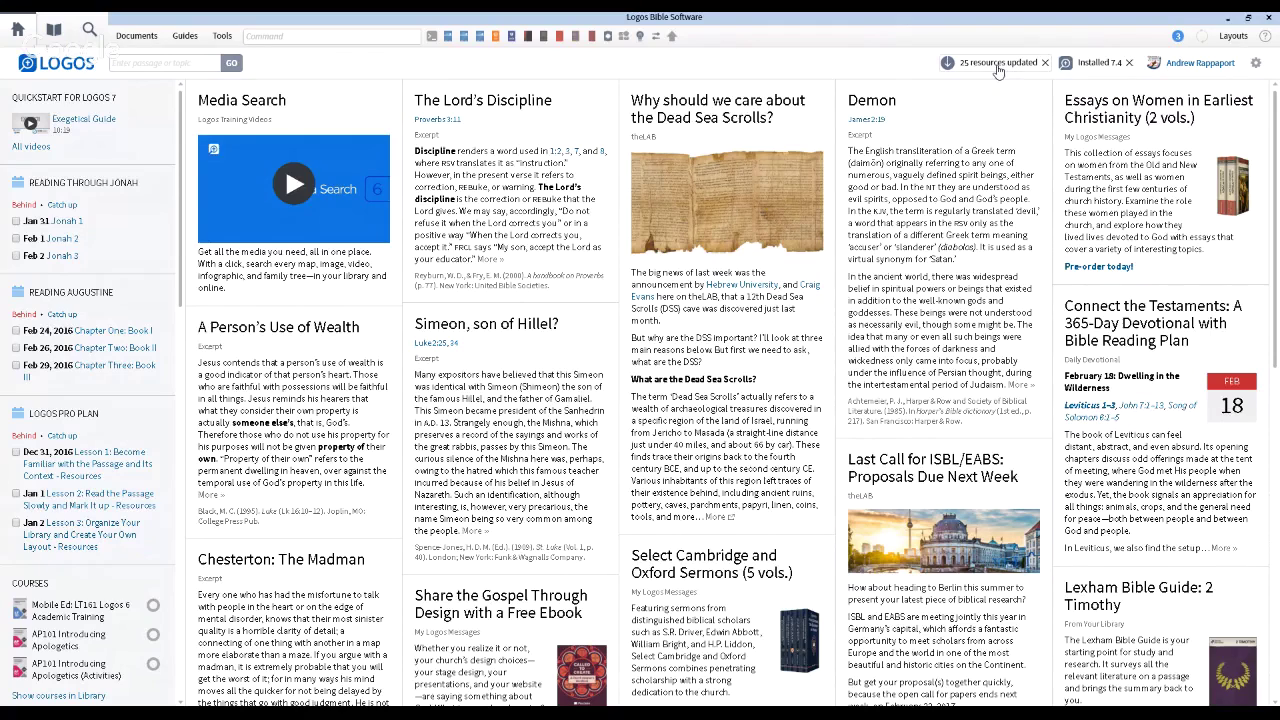
{"action": "mouse_move", "coordinate": [997, 70]}
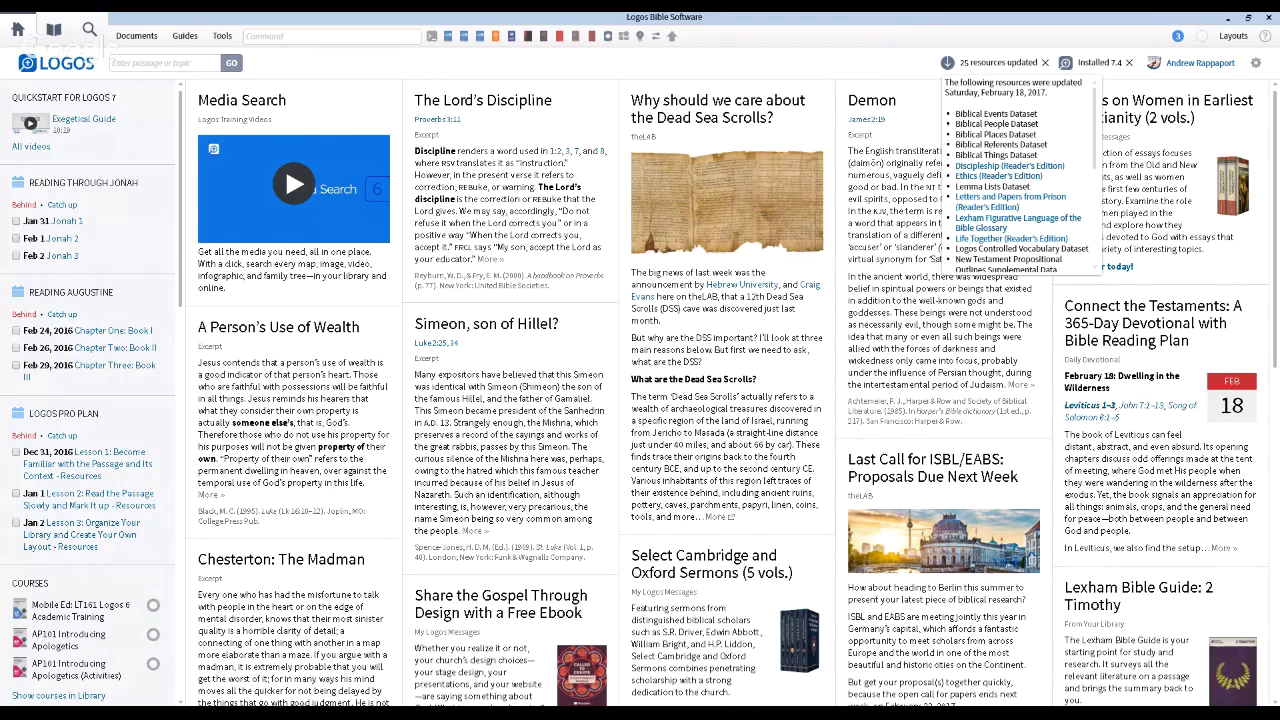
{"action": "scroll", "coordinate": [1015, 175], "scroll_direction": "down", "scroll_amount": 1}
{"action": "scroll", "coordinate": [1020, 175], "scroll_direction": "down", "scroll_amount": 3}
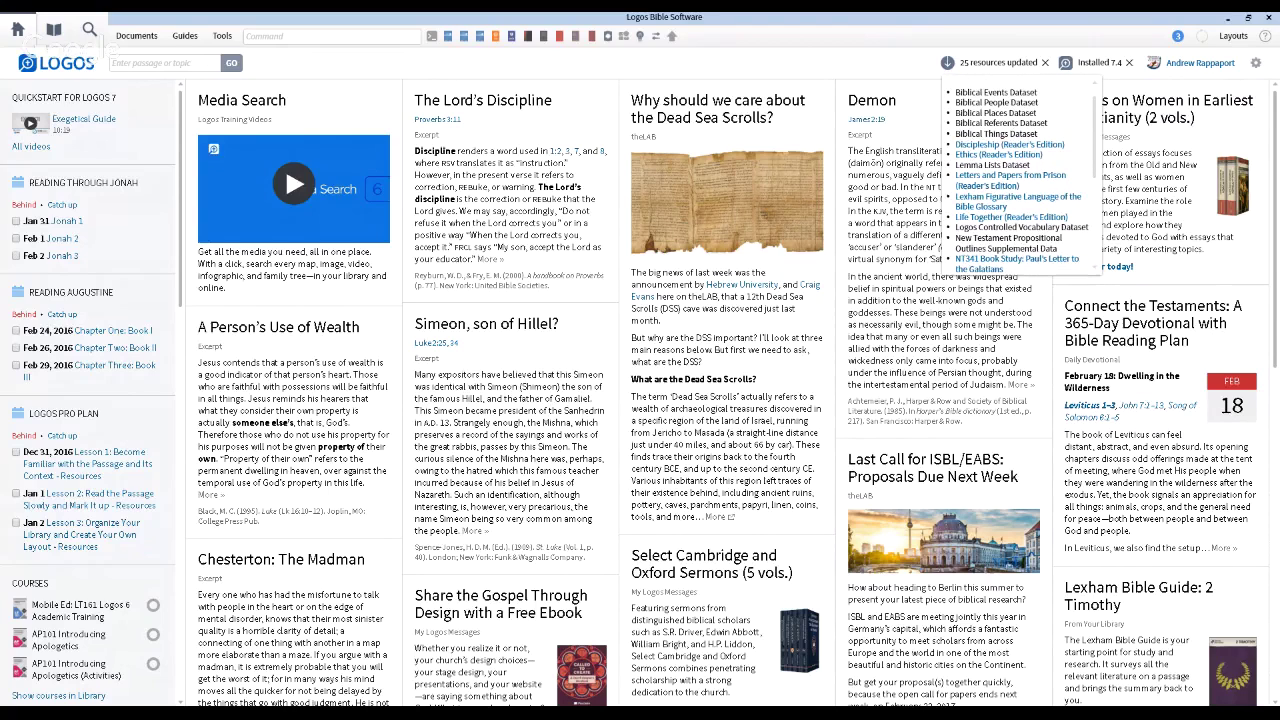
{"action": "scroll", "coordinate": [1020, 175], "scroll_direction": "down", "scroll_amount": 3}
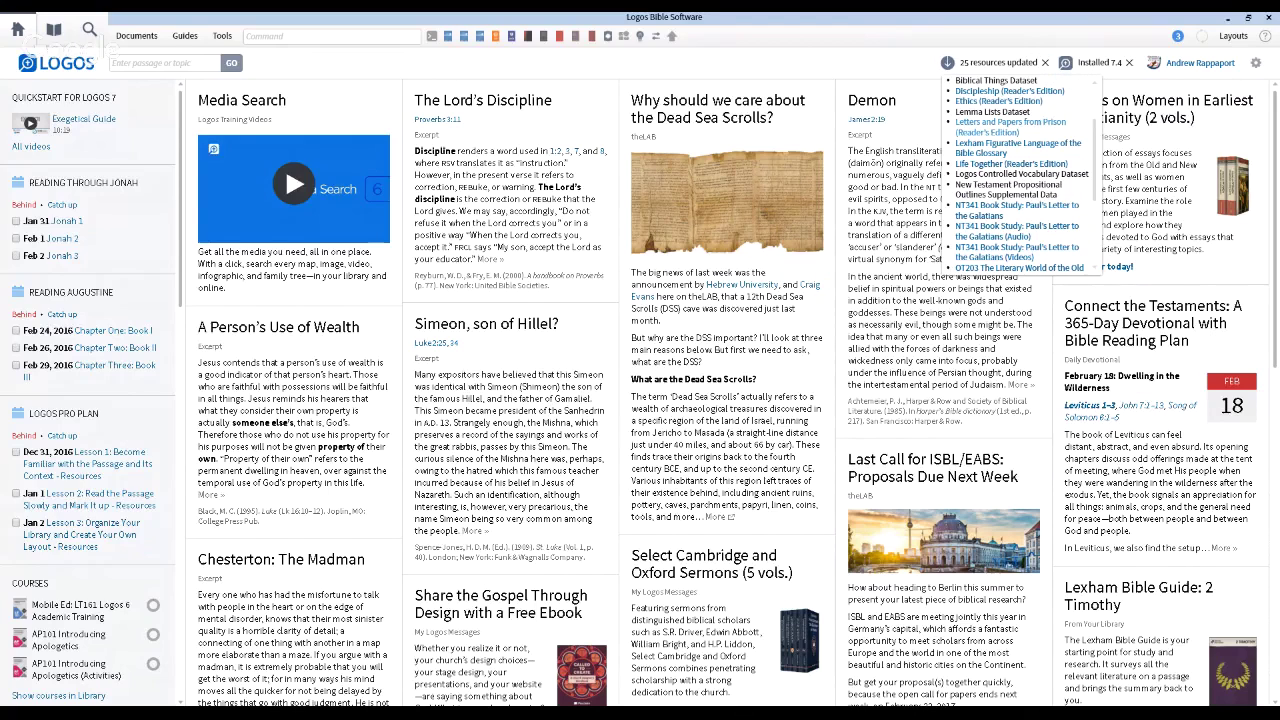
{"action": "scroll", "coordinate": [1020, 175], "scroll_direction": "up", "scroll_amount": 3}
{"action": "scroll", "coordinate": [1020, 175], "scroll_direction": "up", "scroll_amount": 1}
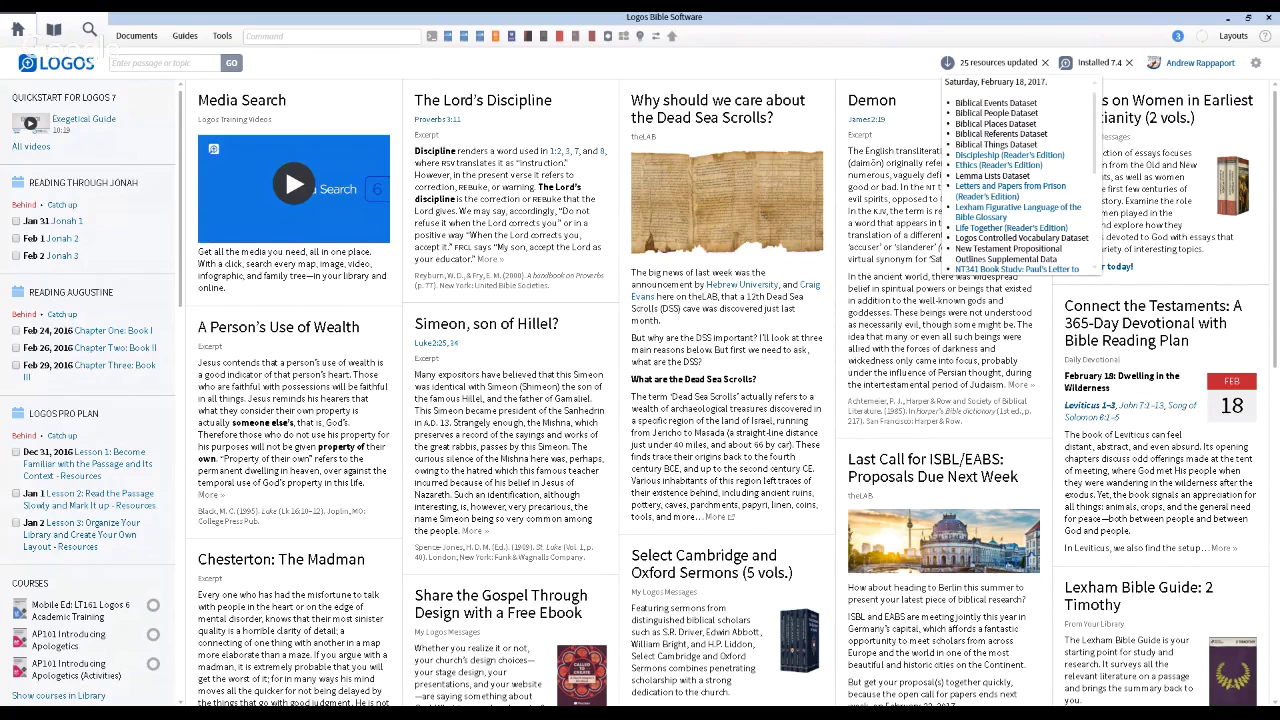
{"action": "scroll", "coordinate": [1020, 175], "scroll_direction": "down", "scroll_amount": 8}
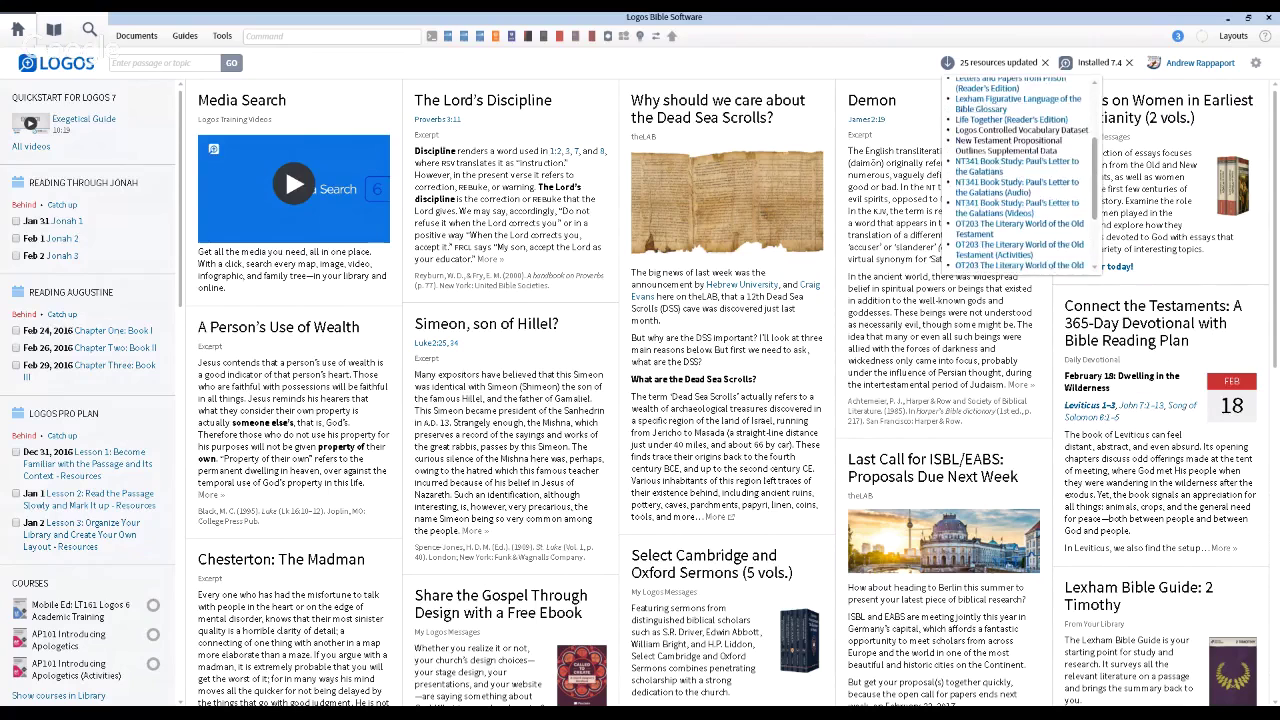
{"action": "scroll", "coordinate": [1020, 175], "scroll_direction": "down", "scroll_amount": 1}
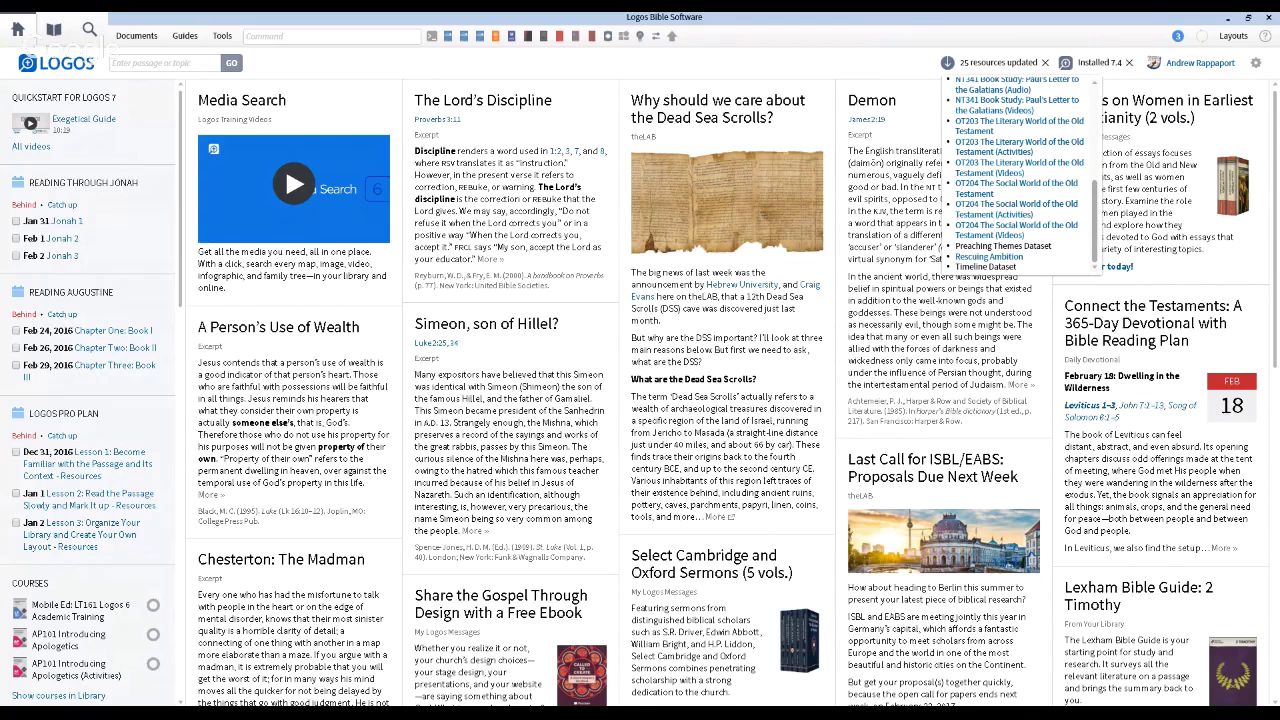
{"action": "scroll", "coordinate": [1020, 175], "scroll_direction": "up", "scroll_amount": 5}
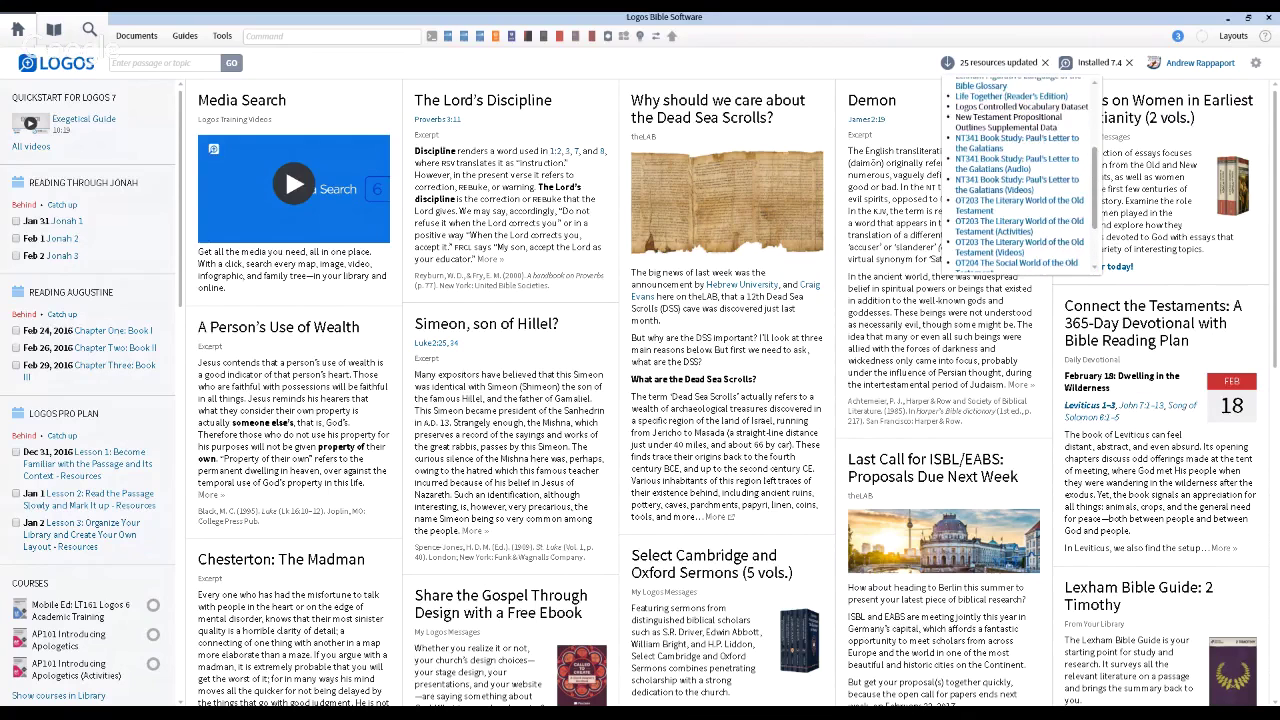
{"action": "scroll", "coordinate": [1020, 175], "scroll_direction": "up", "scroll_amount": 2}
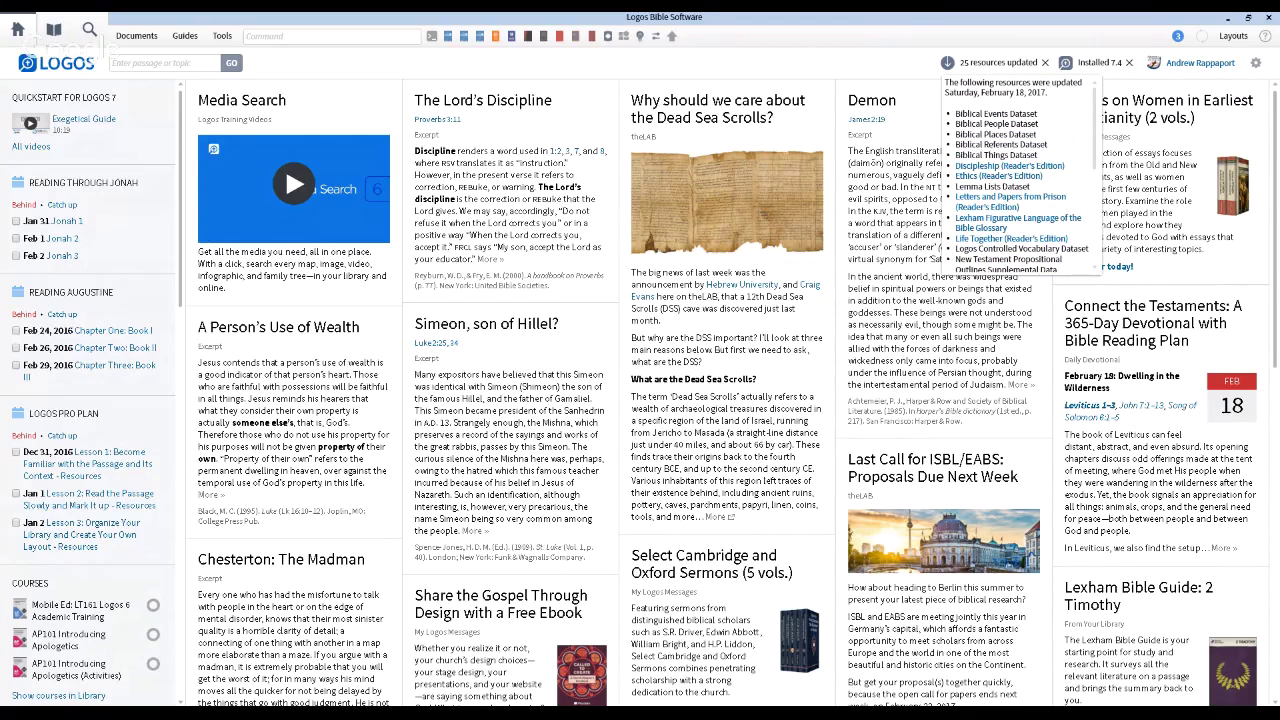
- Dismiss the updated-resources notification and the version 7.4 installation notification
{"action": "left_click", "coordinate": [1045, 62]}
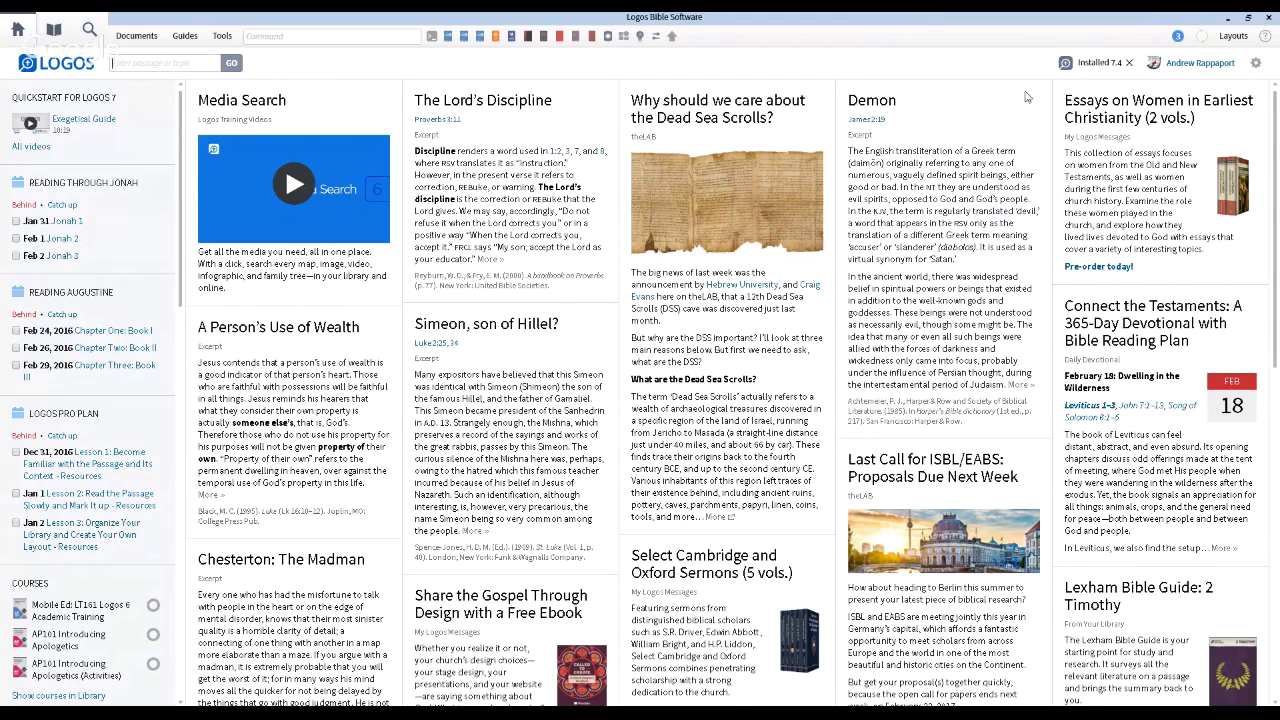
{"action": "left_click", "coordinate": [1129, 62]}
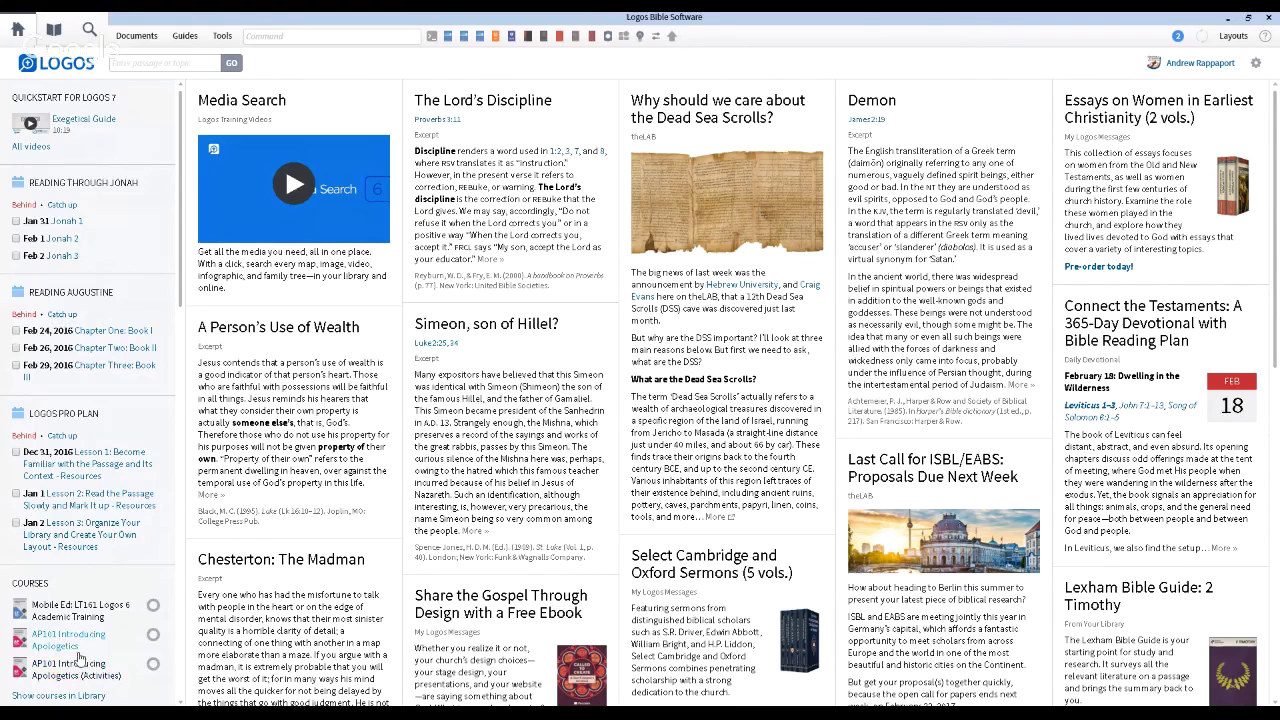
{"action": "mouse_move", "coordinate": [103, 643]}
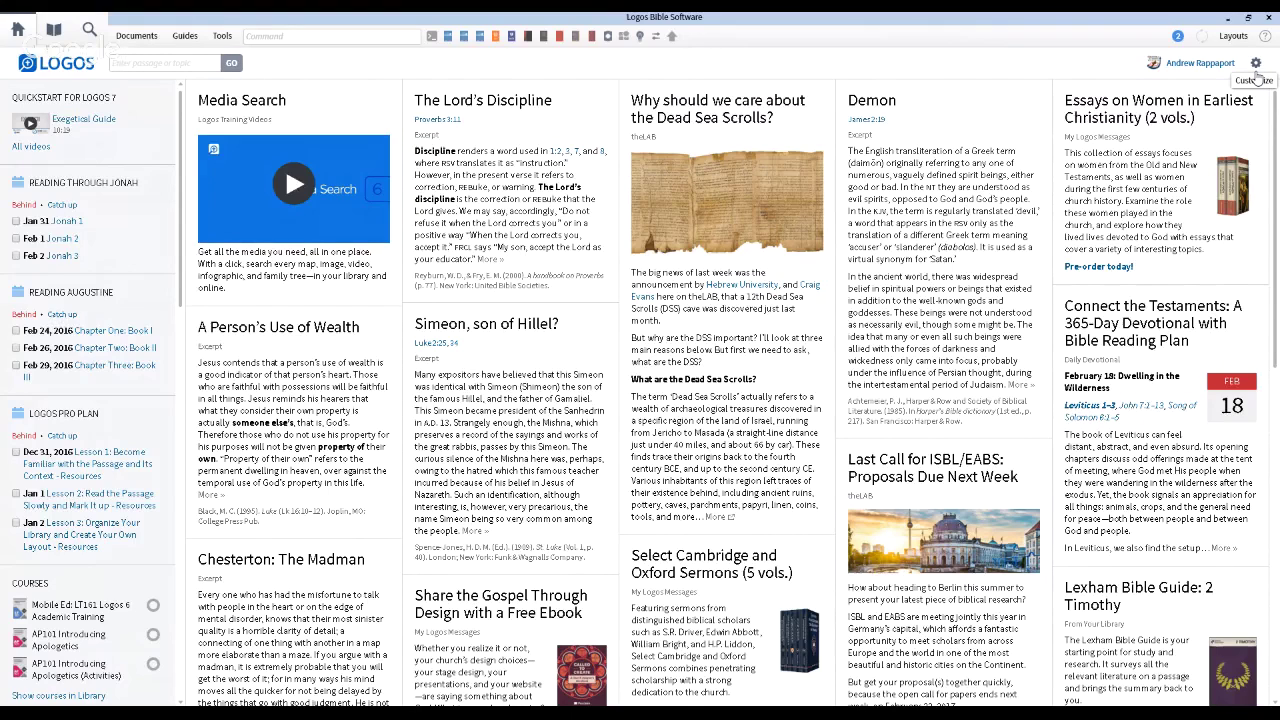
- Review the home page's sidebar customization options and enable Choose Preferred Bible in its content options
{"action": "left_click", "coordinate": [1256, 76]}
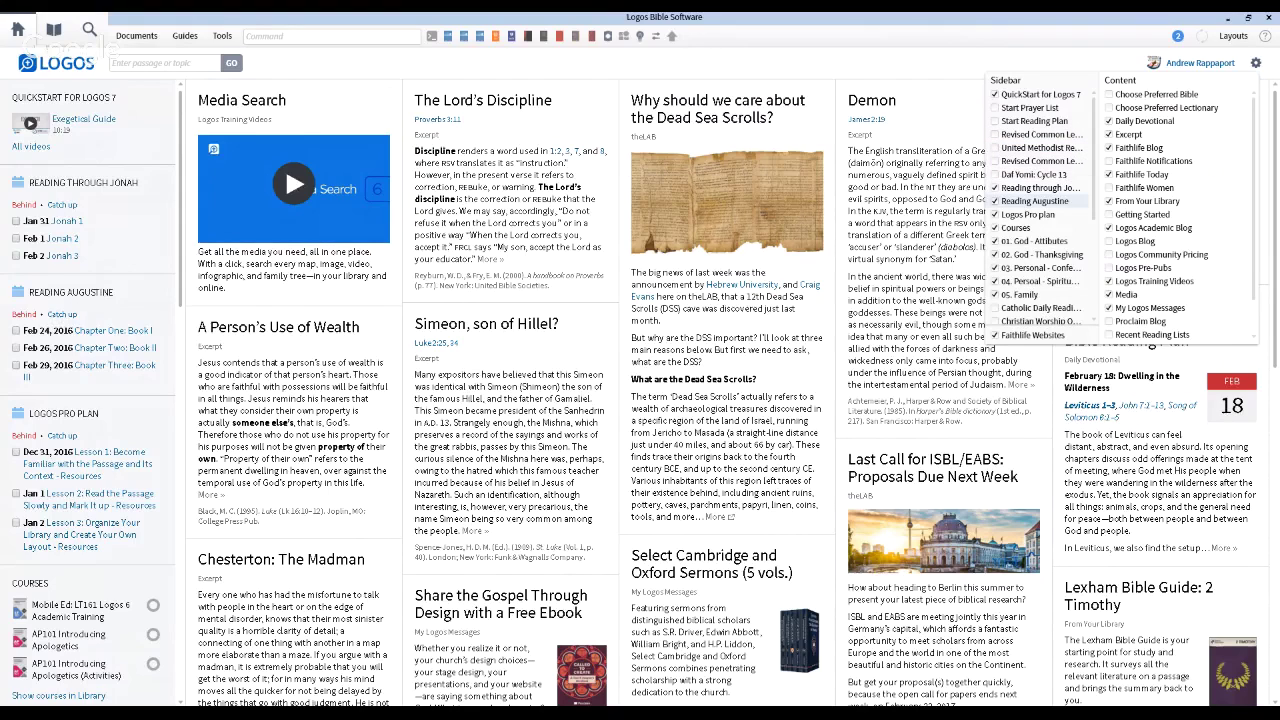
{"action": "scroll", "coordinate": [1040, 200], "scroll_direction": "down", "scroll_amount": 4}
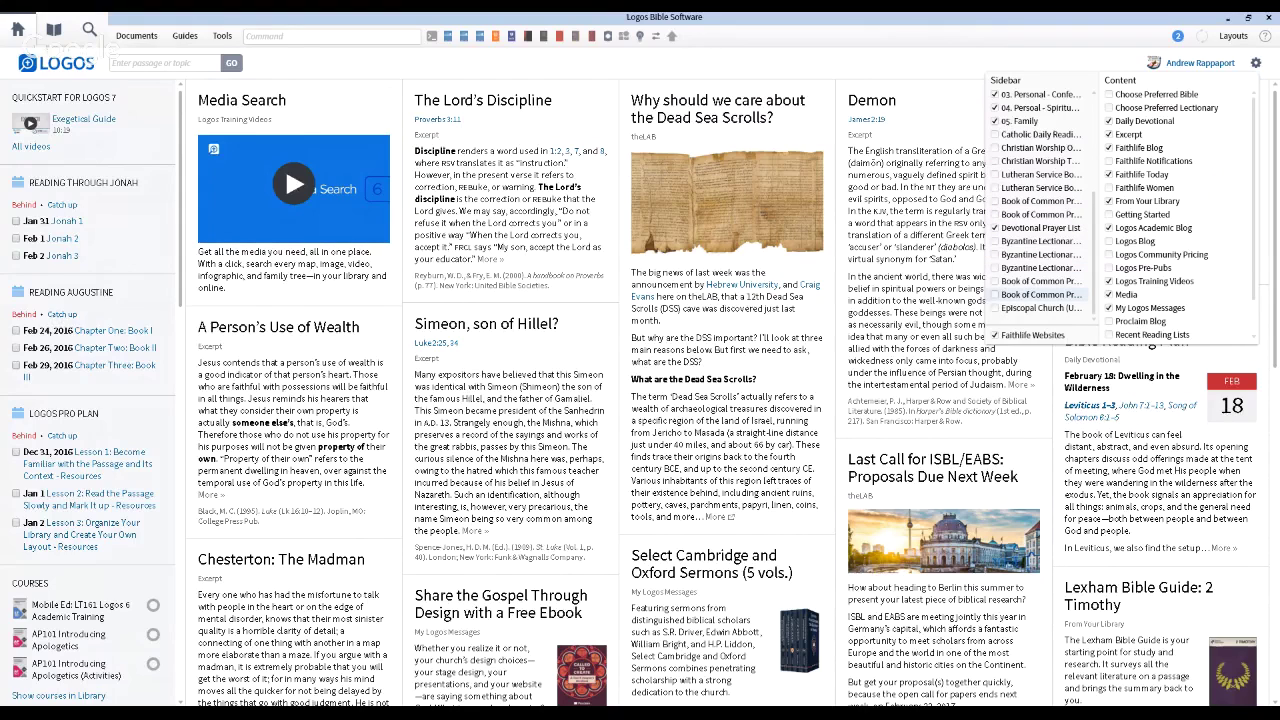
{"action": "scroll", "coordinate": [1040, 250], "scroll_direction": "up", "scroll_amount": 5}
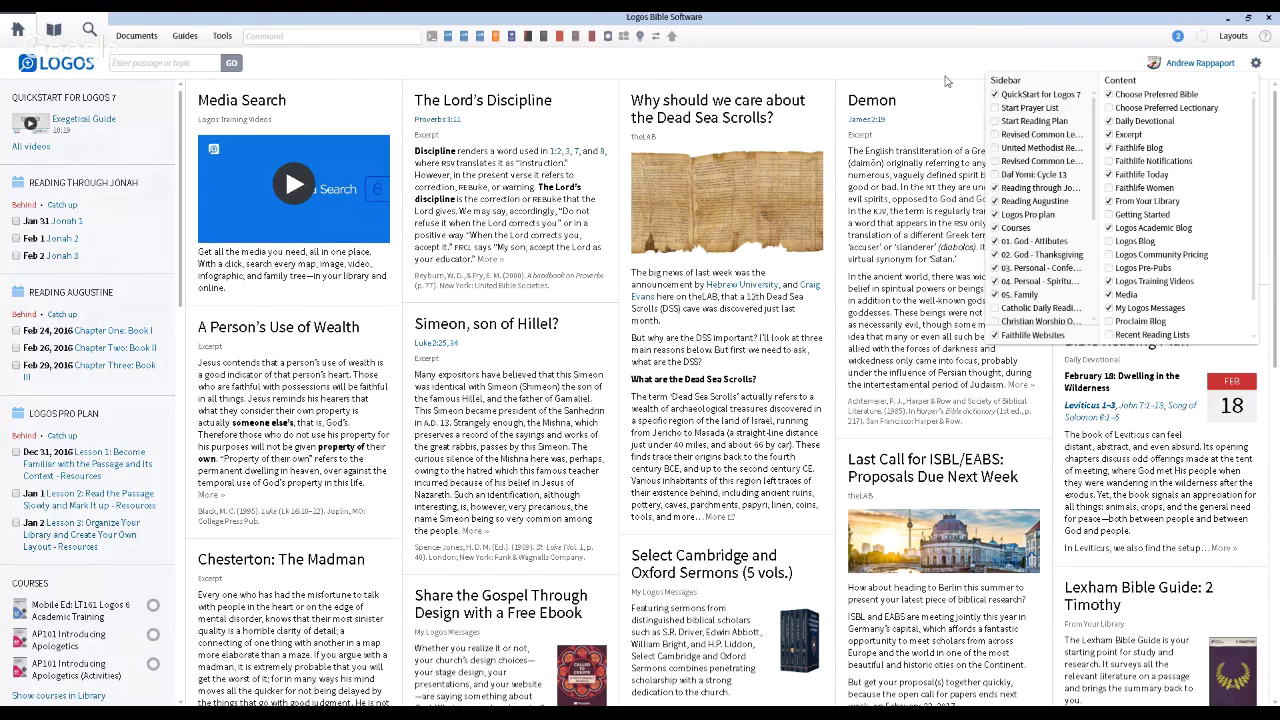
{"action": "left_click", "coordinate": [947, 81]}
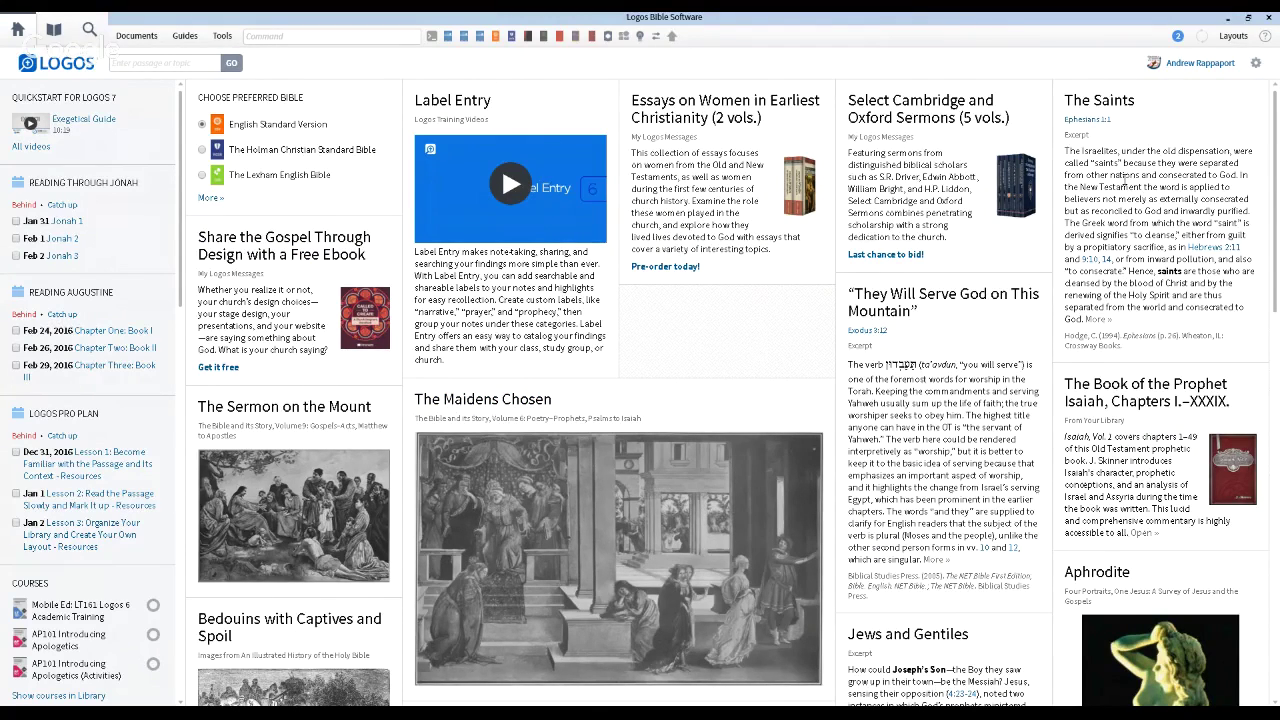
- Review the home page's content options and disable Choose Preferred Bible
{"action": "left_click", "coordinate": [1256, 64]}
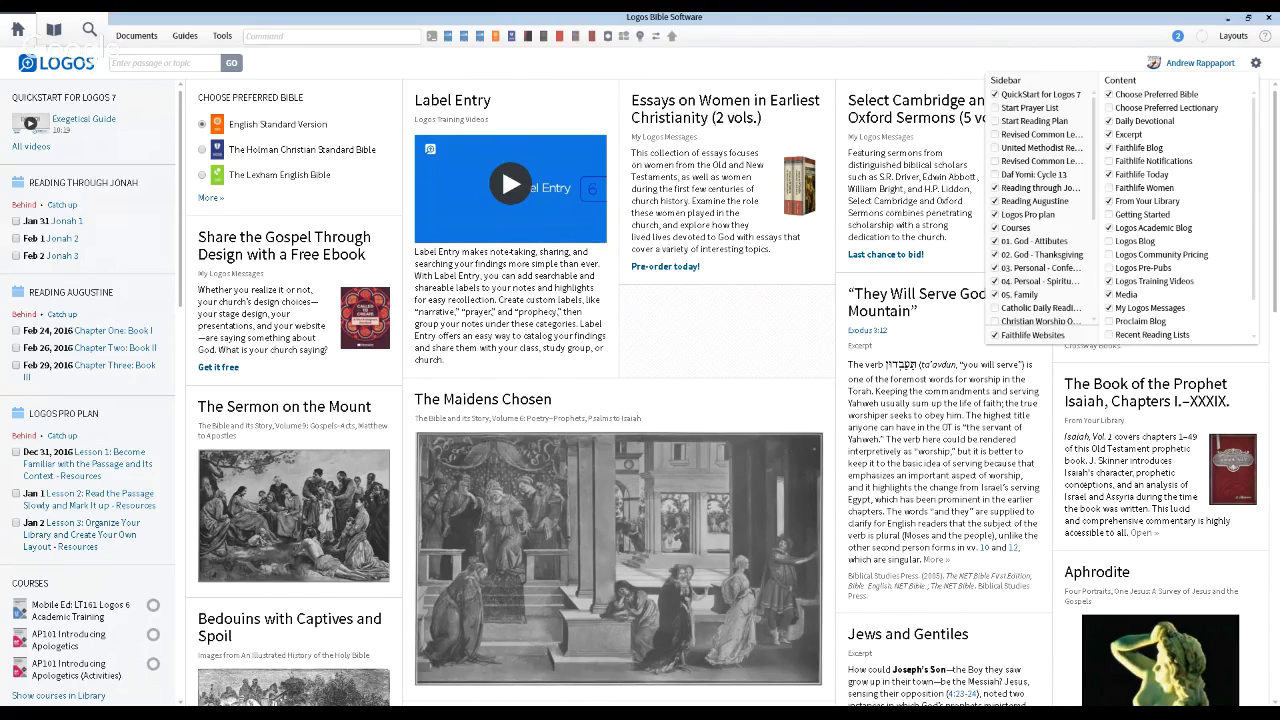
{"action": "scroll", "coordinate": [1156, 214], "scroll_direction": "down", "scroll_amount": 3}
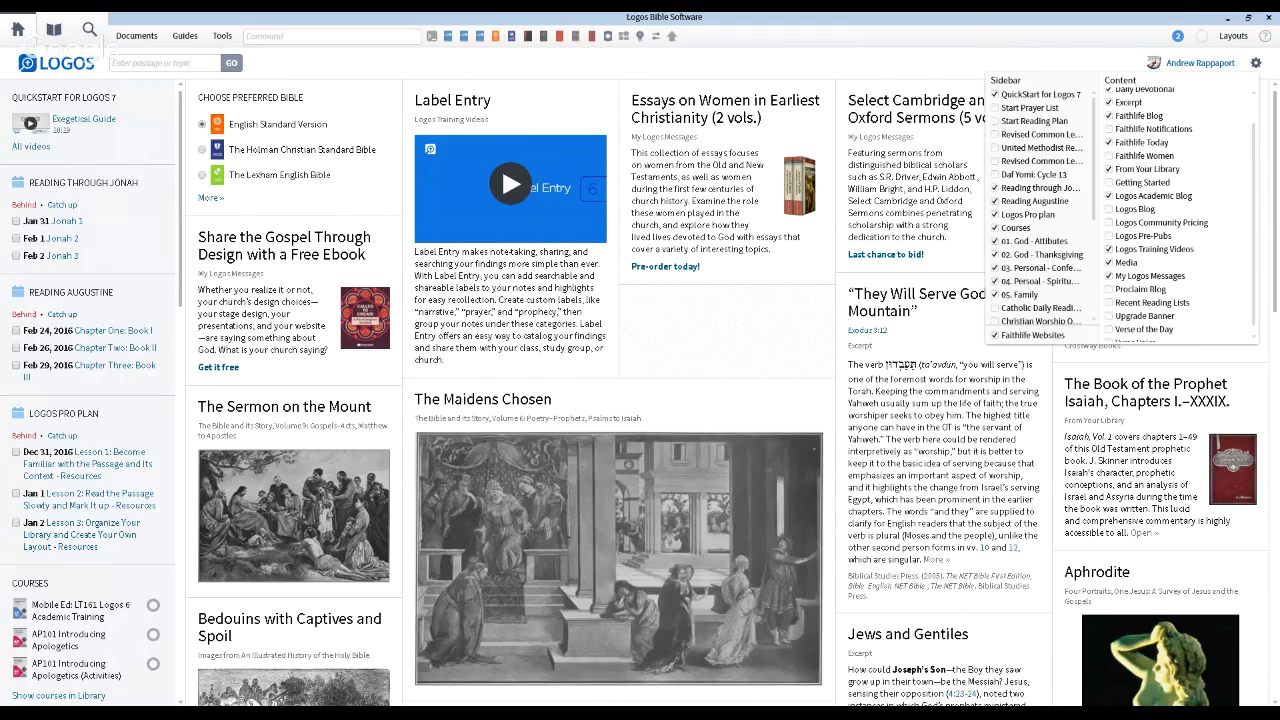
{"action": "scroll", "coordinate": [1175, 214], "scroll_direction": "up", "scroll_amount": 1}
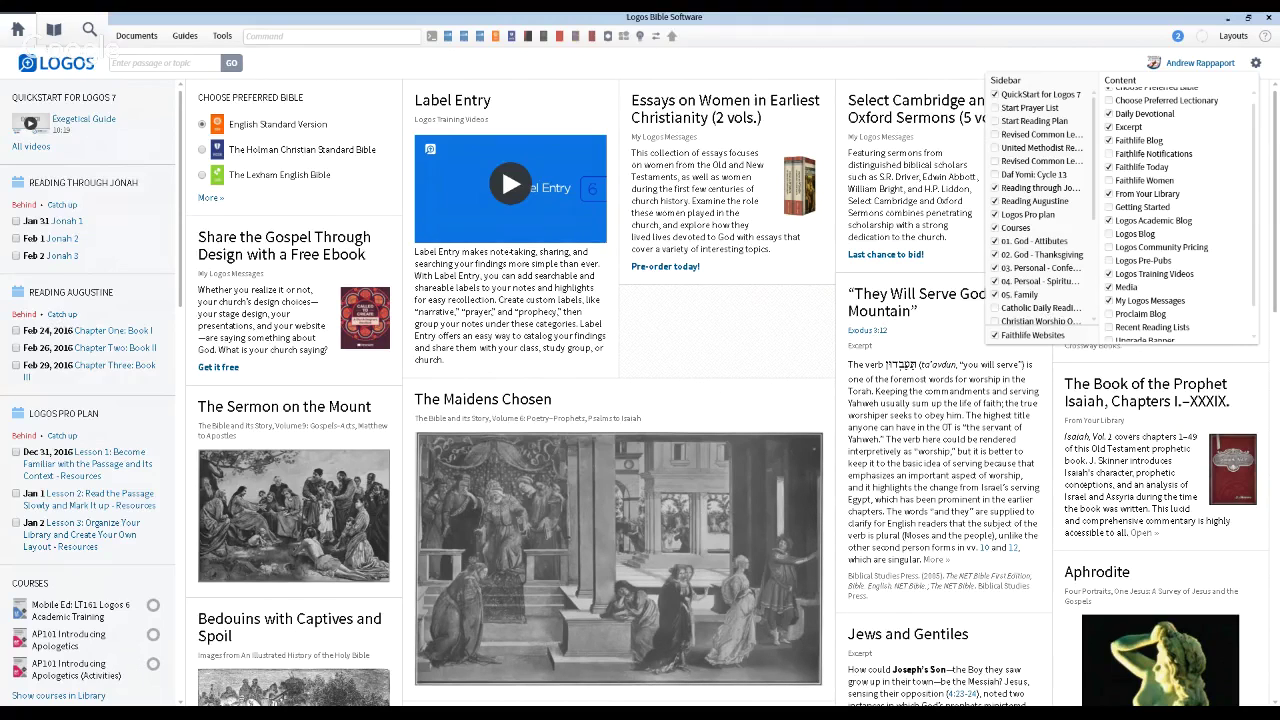
{"action": "scroll", "coordinate": [1175, 214], "scroll_direction": "down", "scroll_amount": 1}
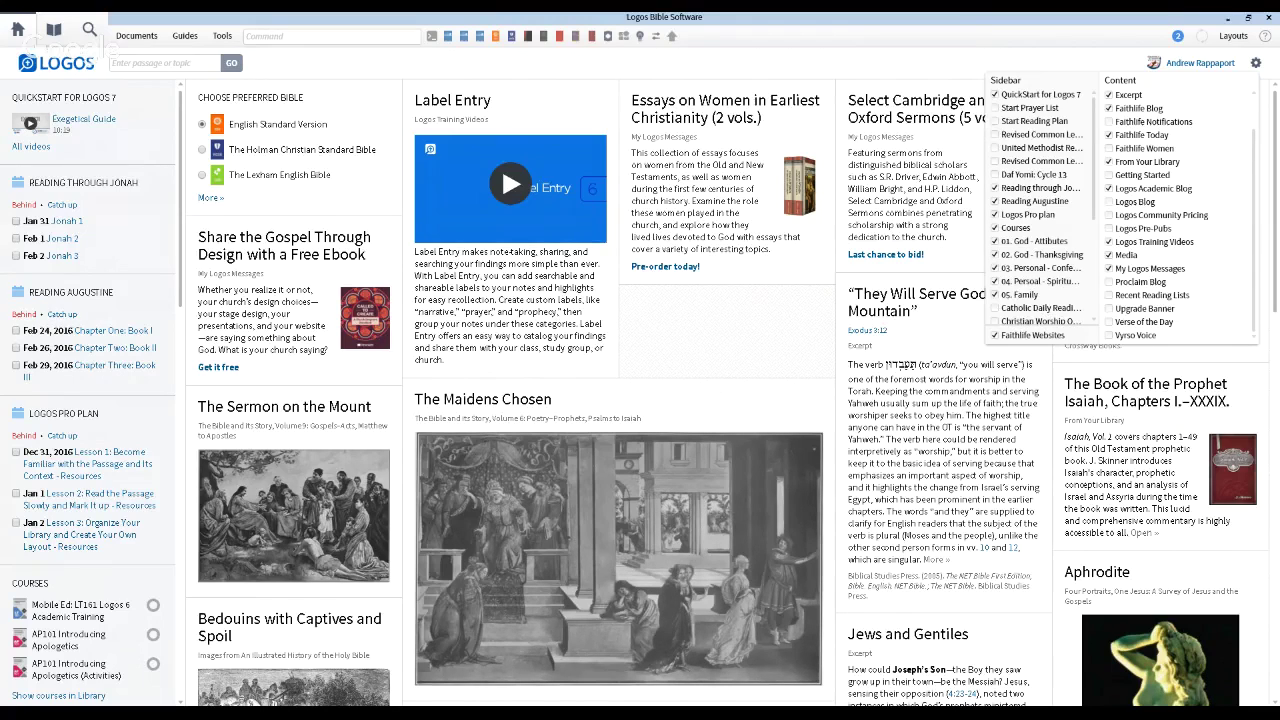
{"action": "scroll", "coordinate": [1175, 215], "scroll_direction": "up", "scroll_amount": 1}
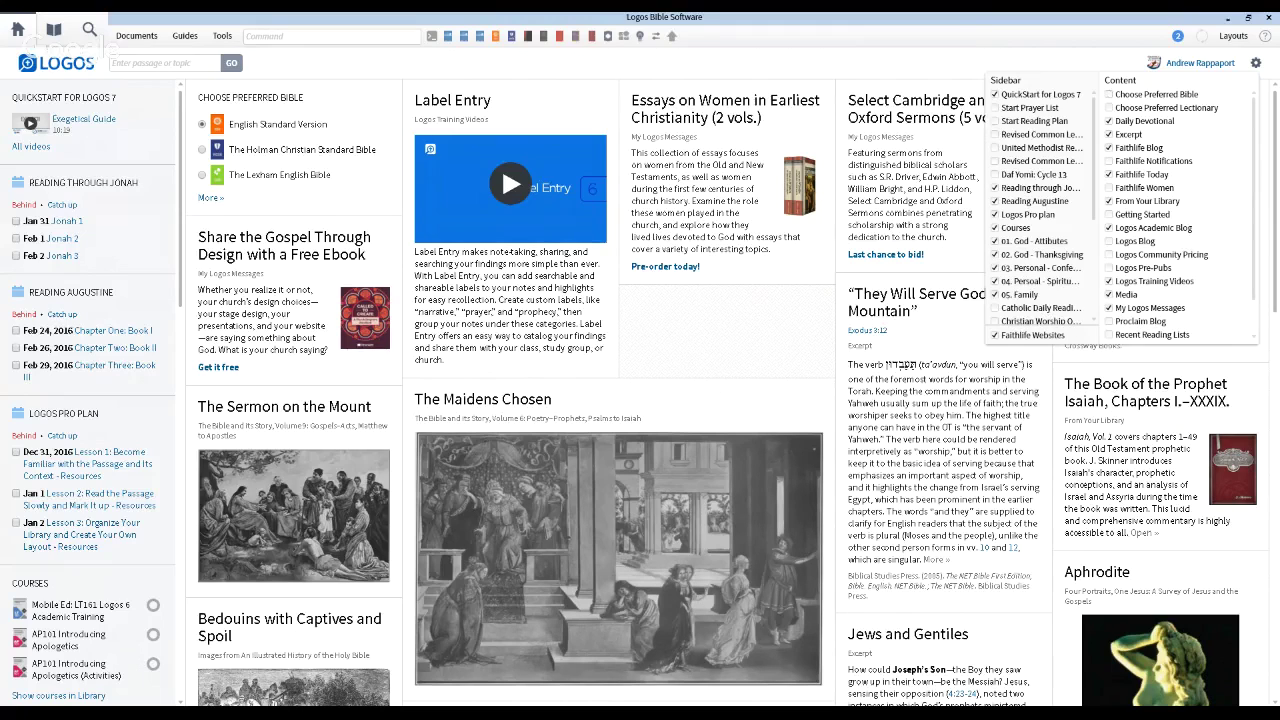
{"action": "left_click", "coordinate": [1050, 68]}
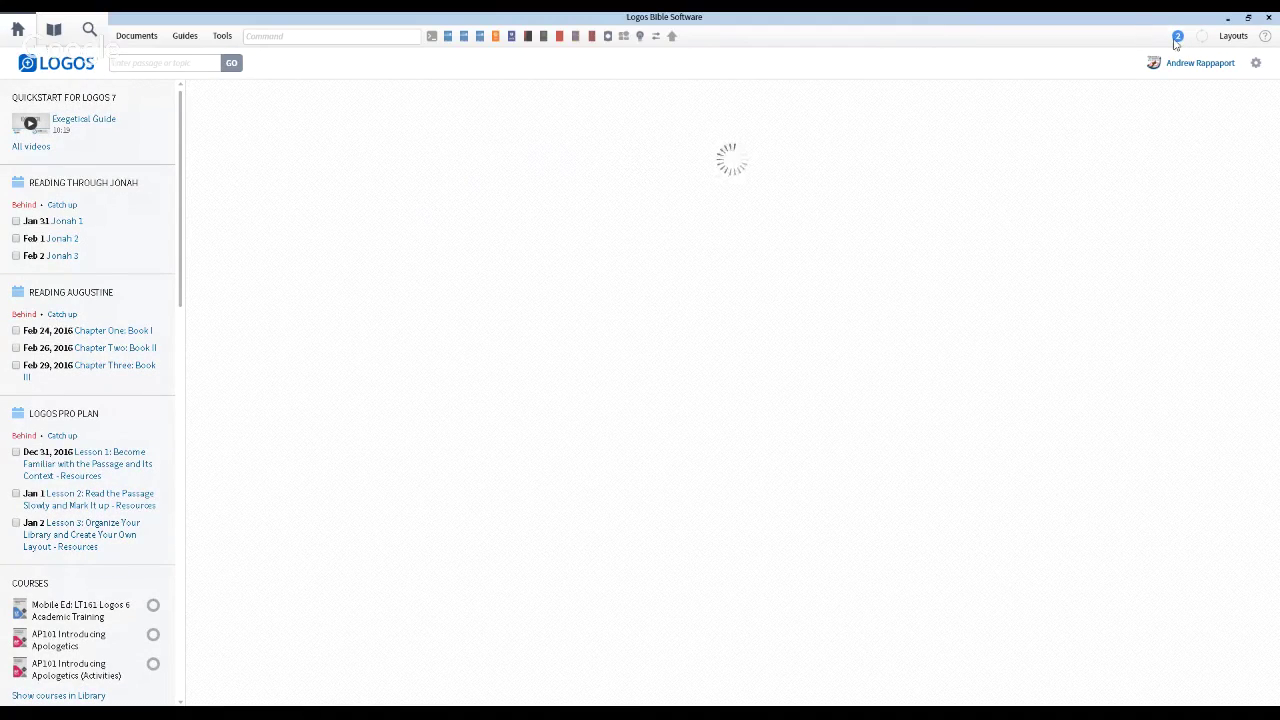
- Review the installed-update and library indexing notifications, and pause indexing for 4 hours
{"action": "mouse_move", "coordinate": [1177, 42]}
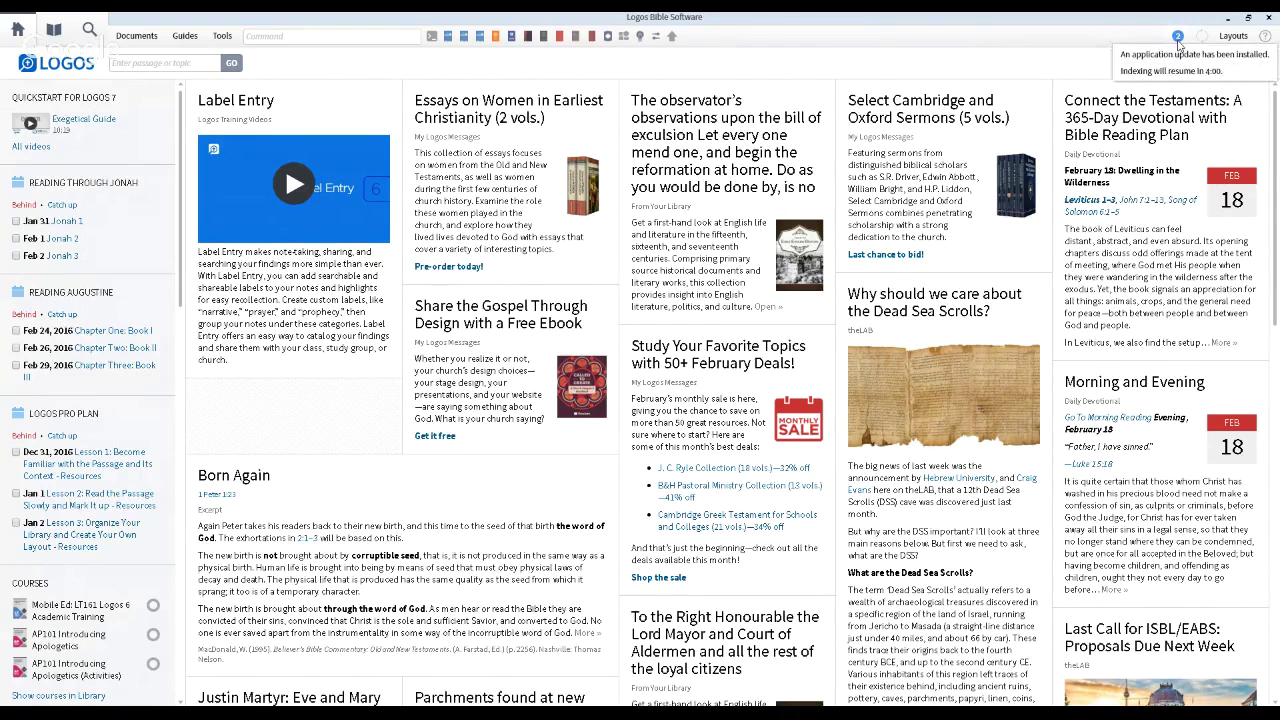
{"action": "left_click", "coordinate": [1179, 43]}
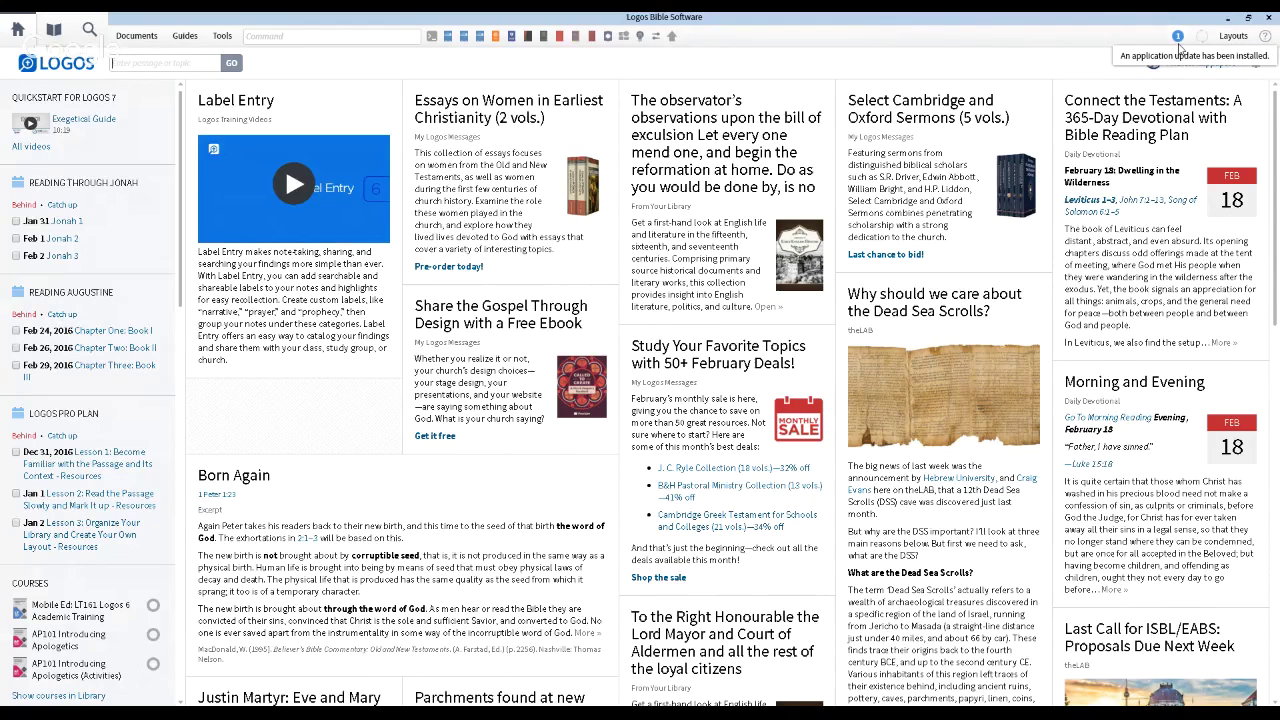
{"action": "left_click", "coordinate": [1180, 47]}
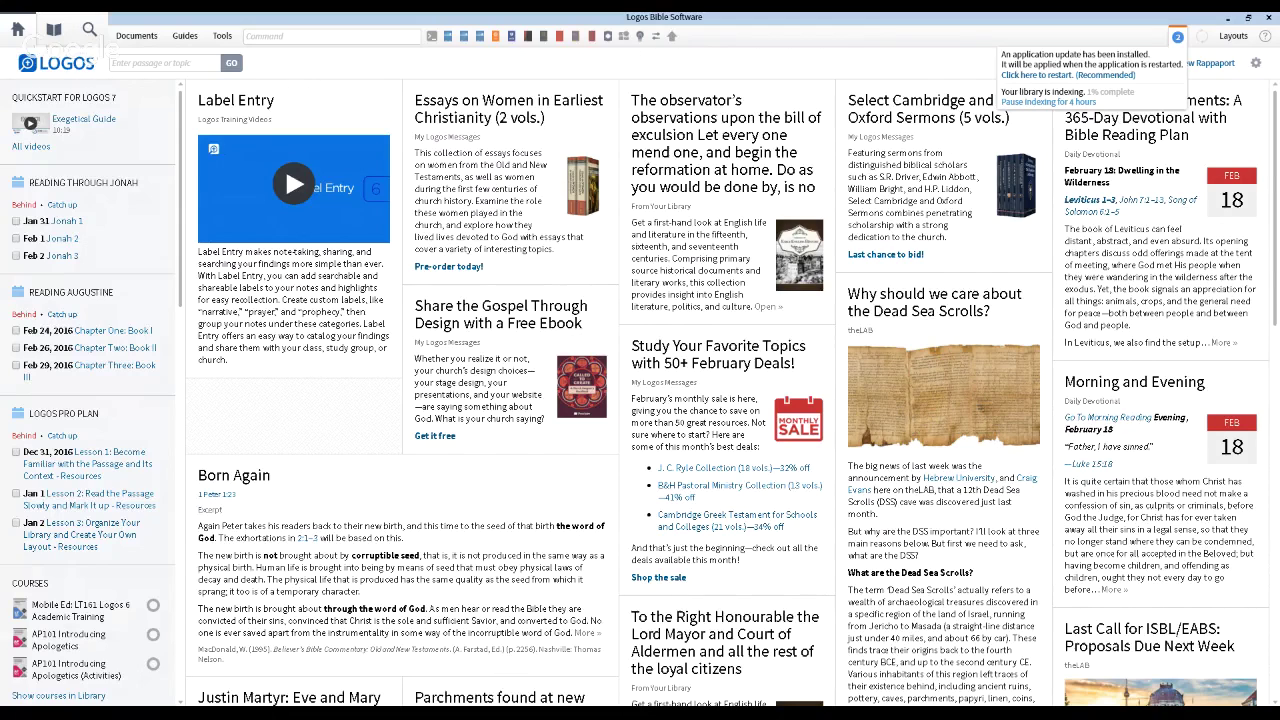
{"action": "left_click", "coordinate": [1048, 102]}
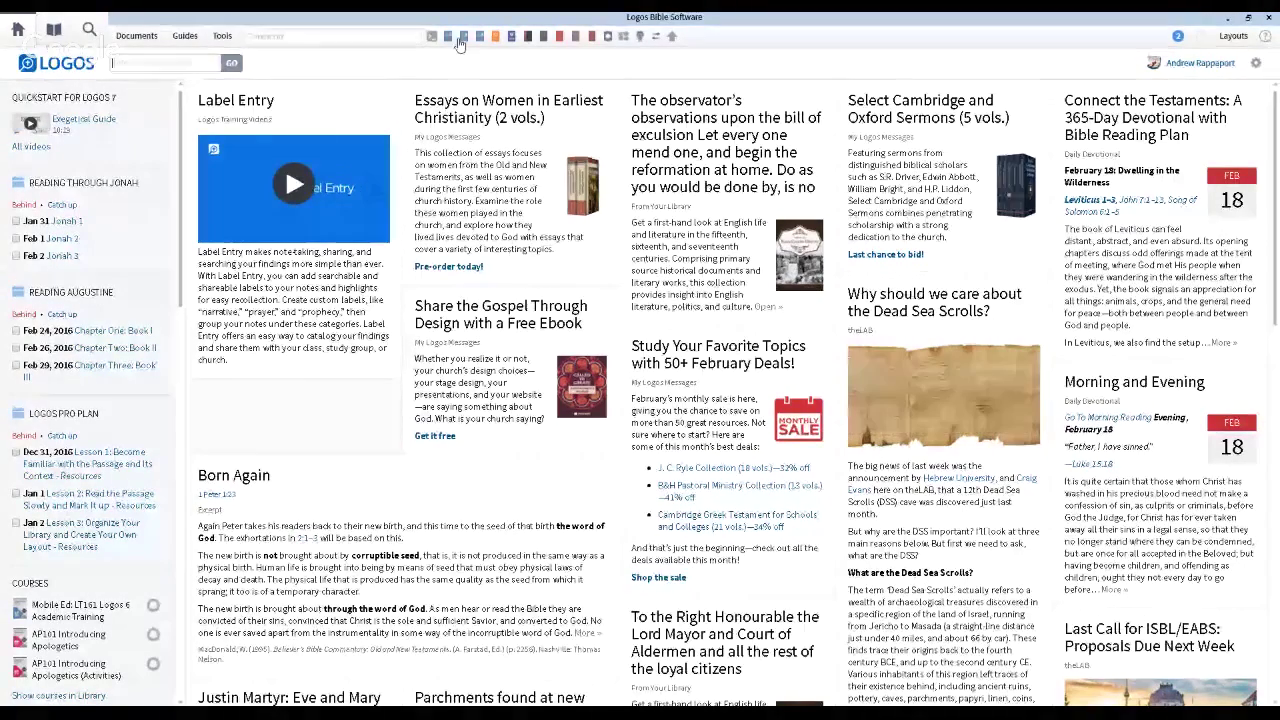
- Look up "esv" as a command, add English Standard Version to the shortcuts, and open it from there
{"action": "left_click", "coordinate": [276, 37]}
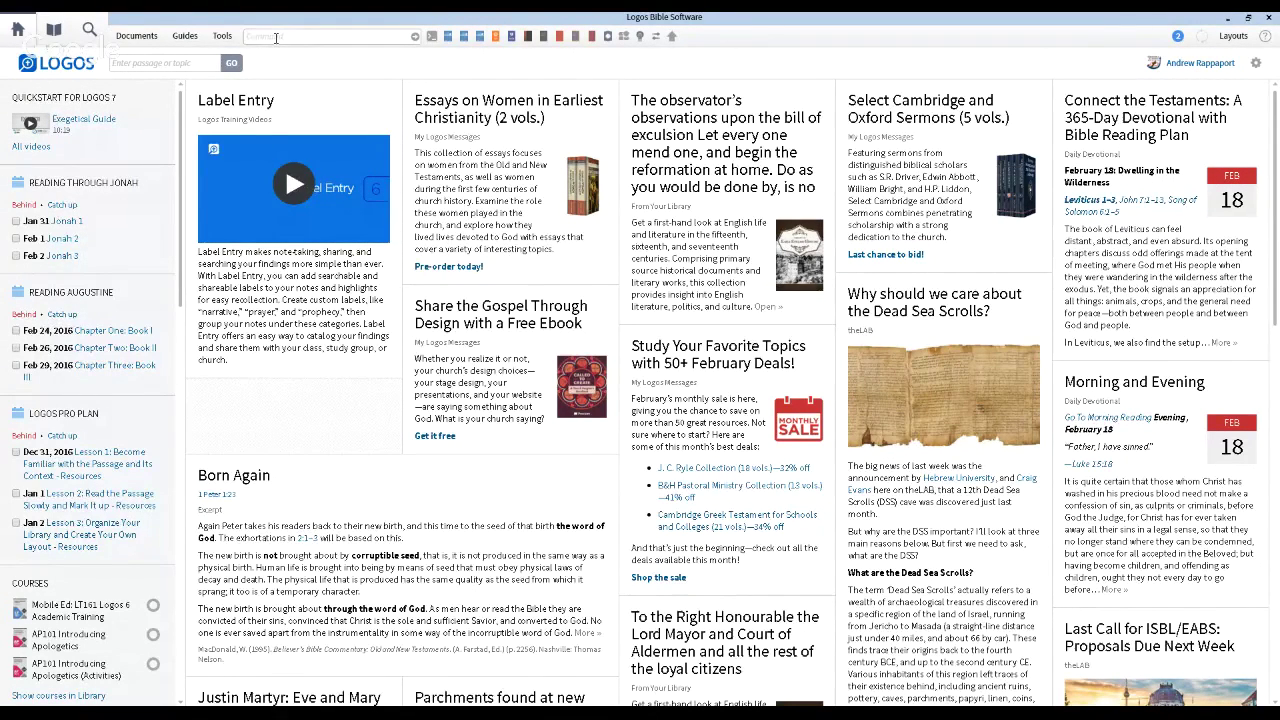
{"action": "type", "text": "esc"}
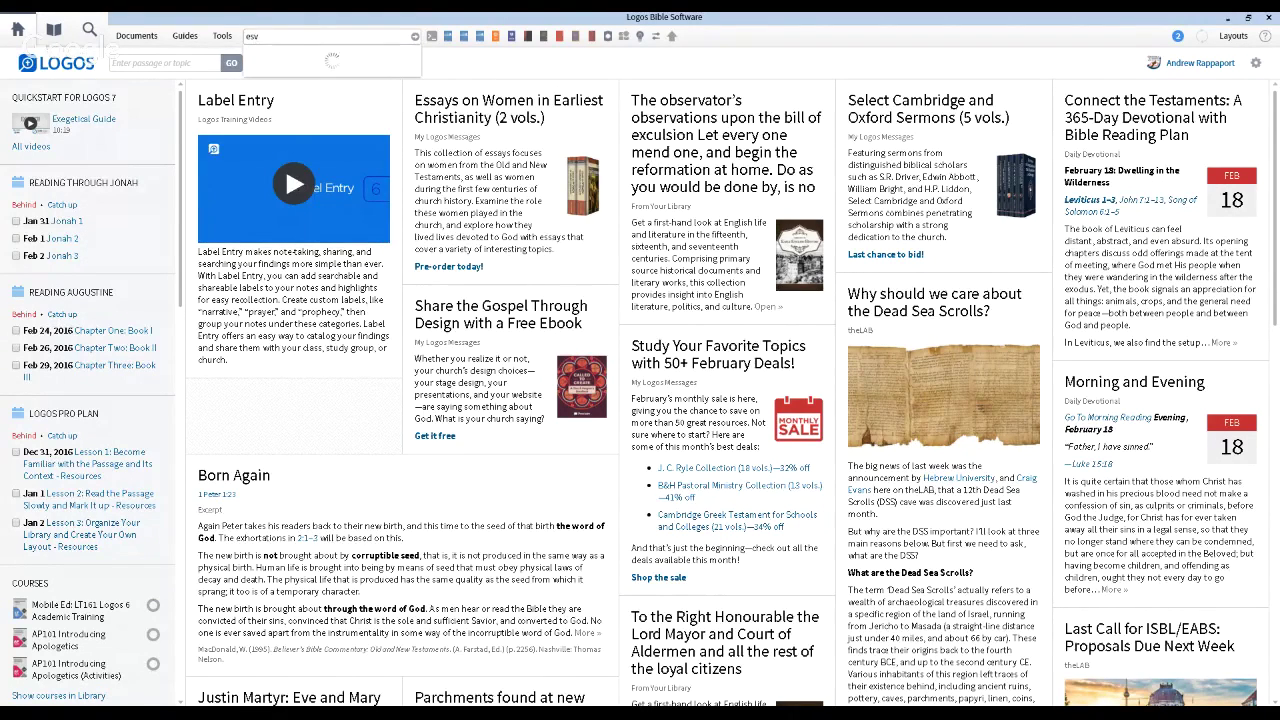
{"action": "key", "text": "BackSpace"}
{"action": "type", "text": "v"}
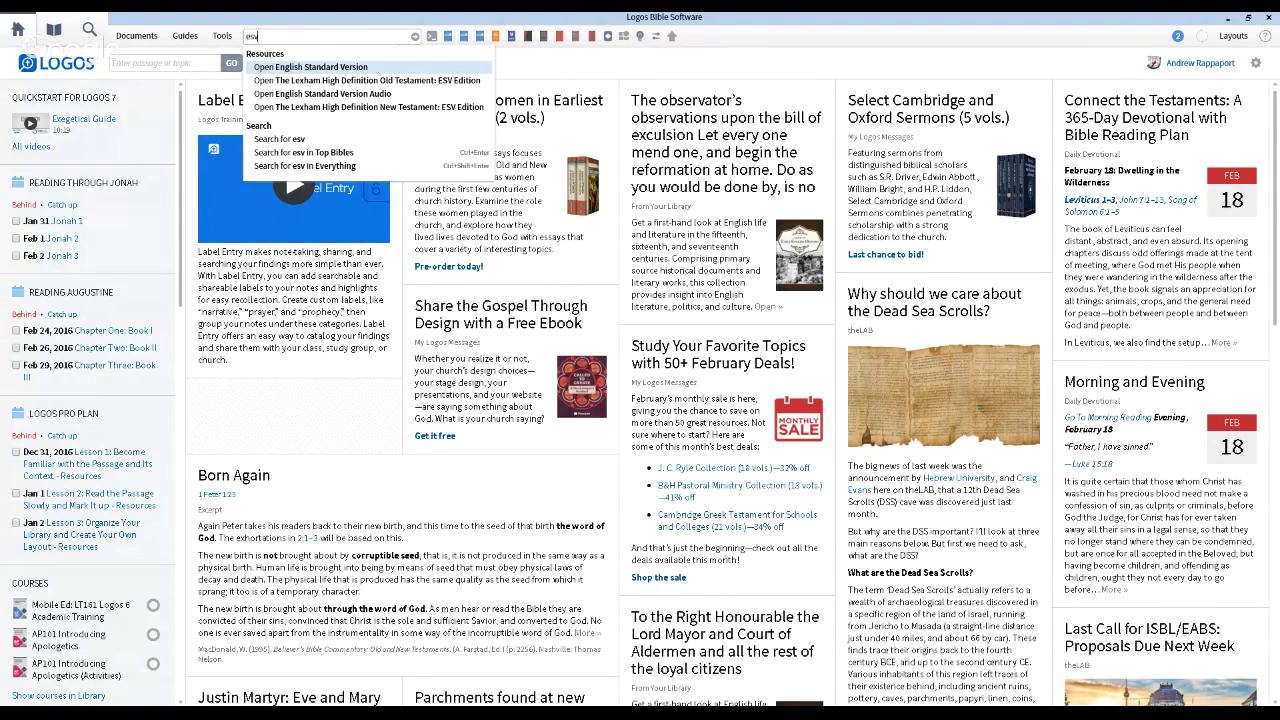
{"action": "key", "text": "Return"}
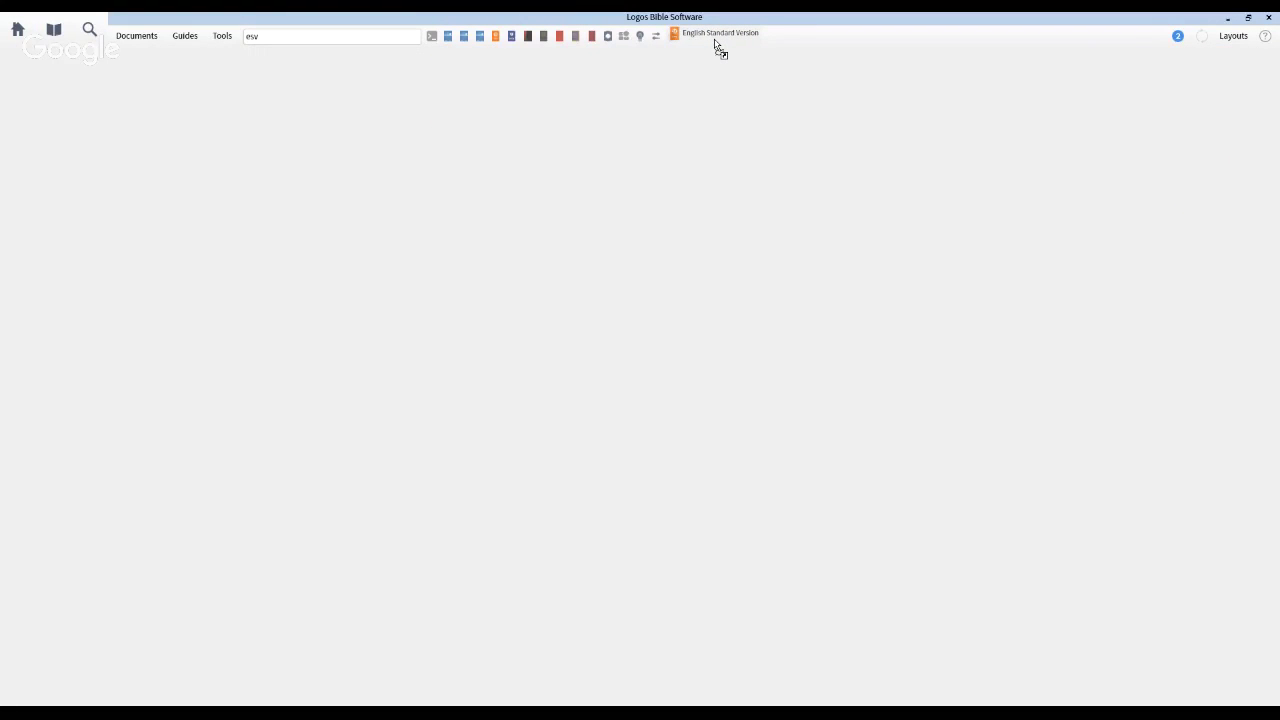
{"action": "left_click_drag", "start_coordinate": [710, 45], "coordinate": [700, 43]}
{"action": "mouse_move", "coordinate": [689, 47]}
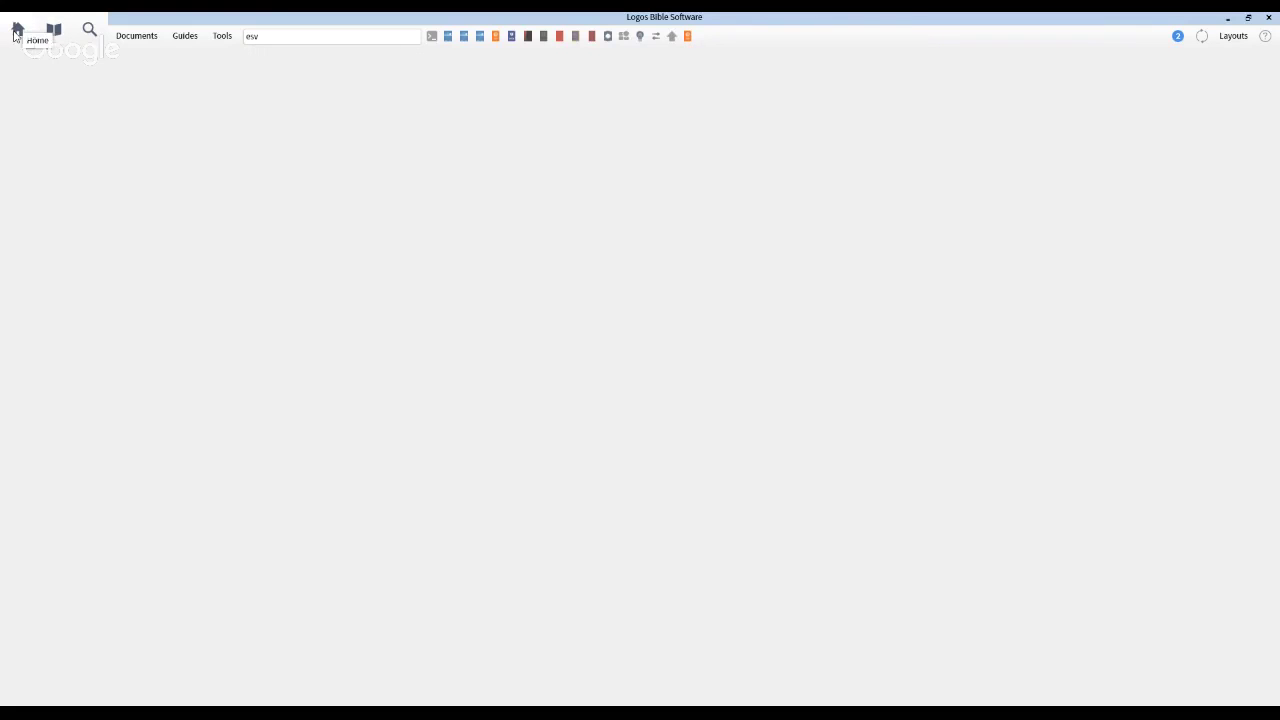
{"action": "left_click", "coordinate": [690, 48]}
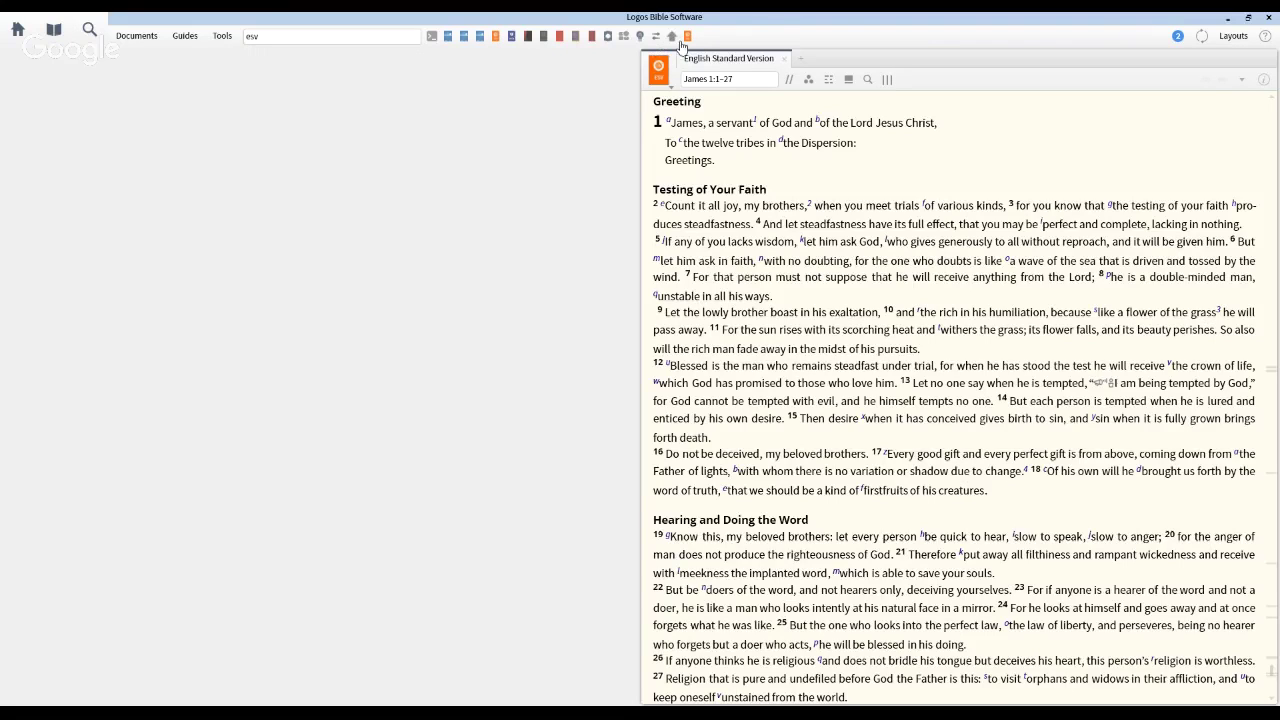
- Review the icon and label choices of the added English Standard Version shortcut, and delete that shortcut
{"action": "right_click", "coordinate": [688, 38]}
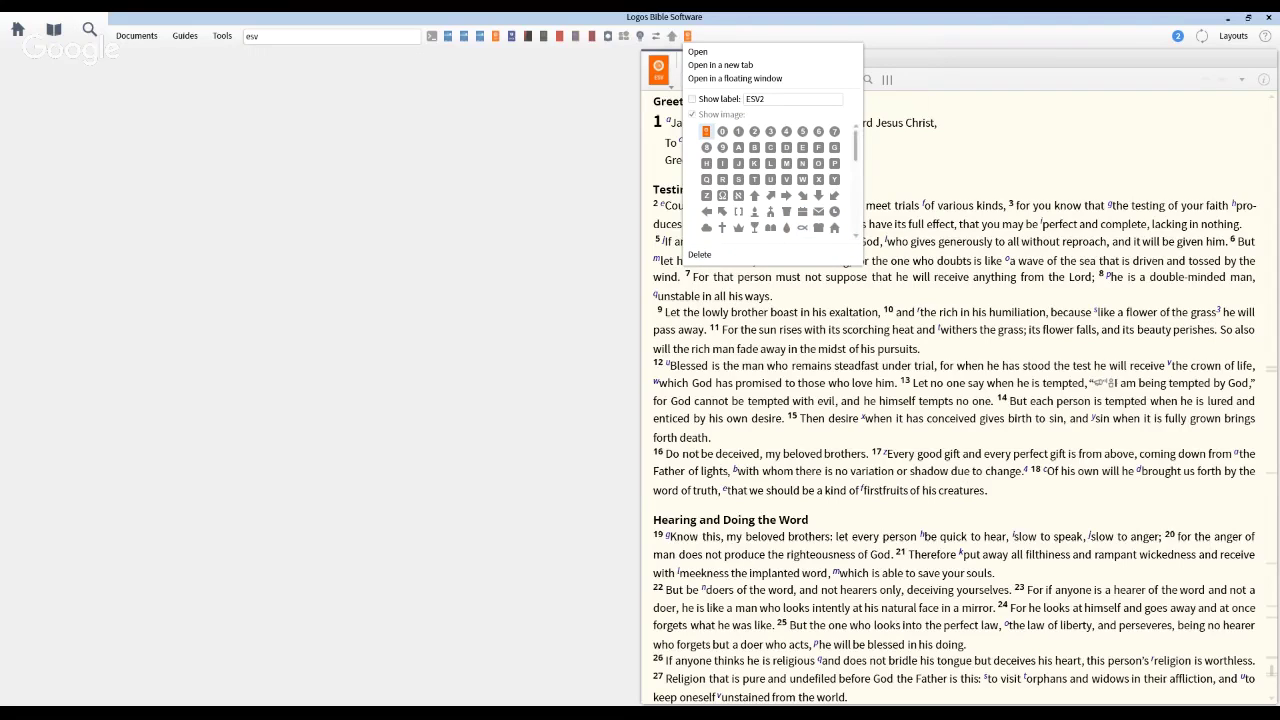
{"action": "scroll", "coordinate": [770, 180], "scroll_direction": "down", "scroll_amount": 5}
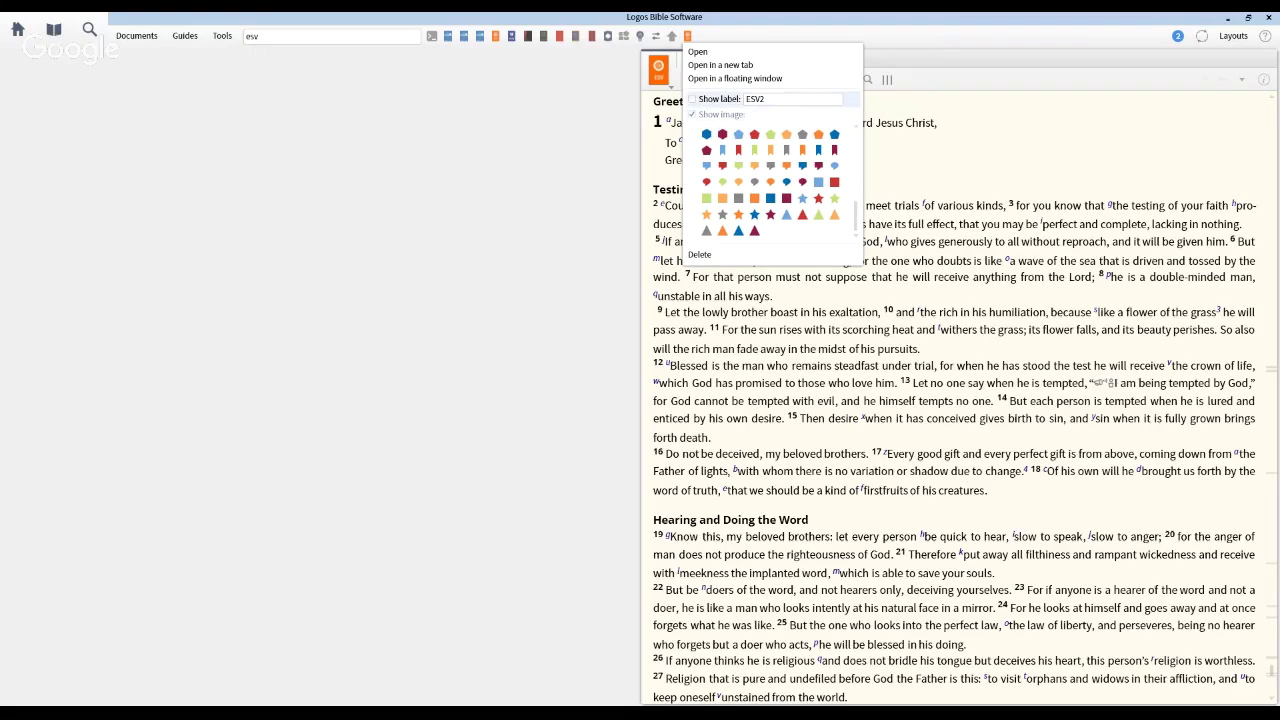
{"action": "right_click", "coordinate": [497, 37]}
{"action": "right_click", "coordinate": [687, 40]}
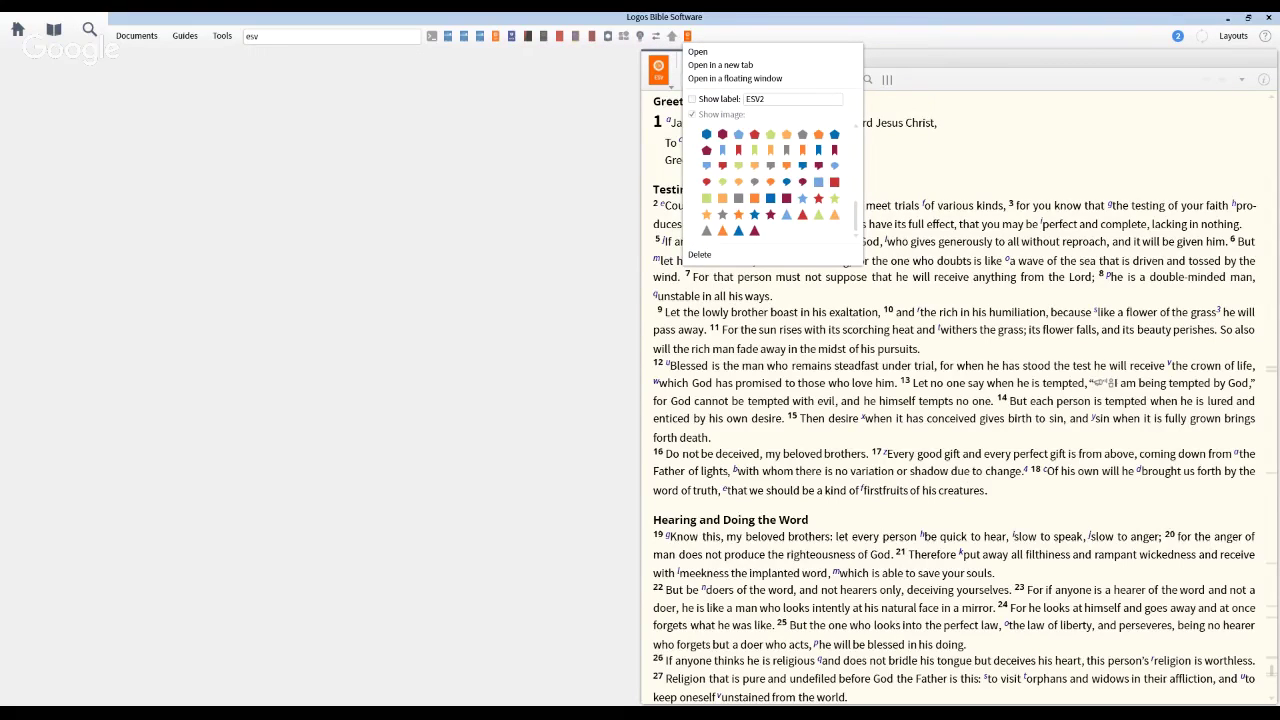
{"action": "left_click", "coordinate": [699, 254]}
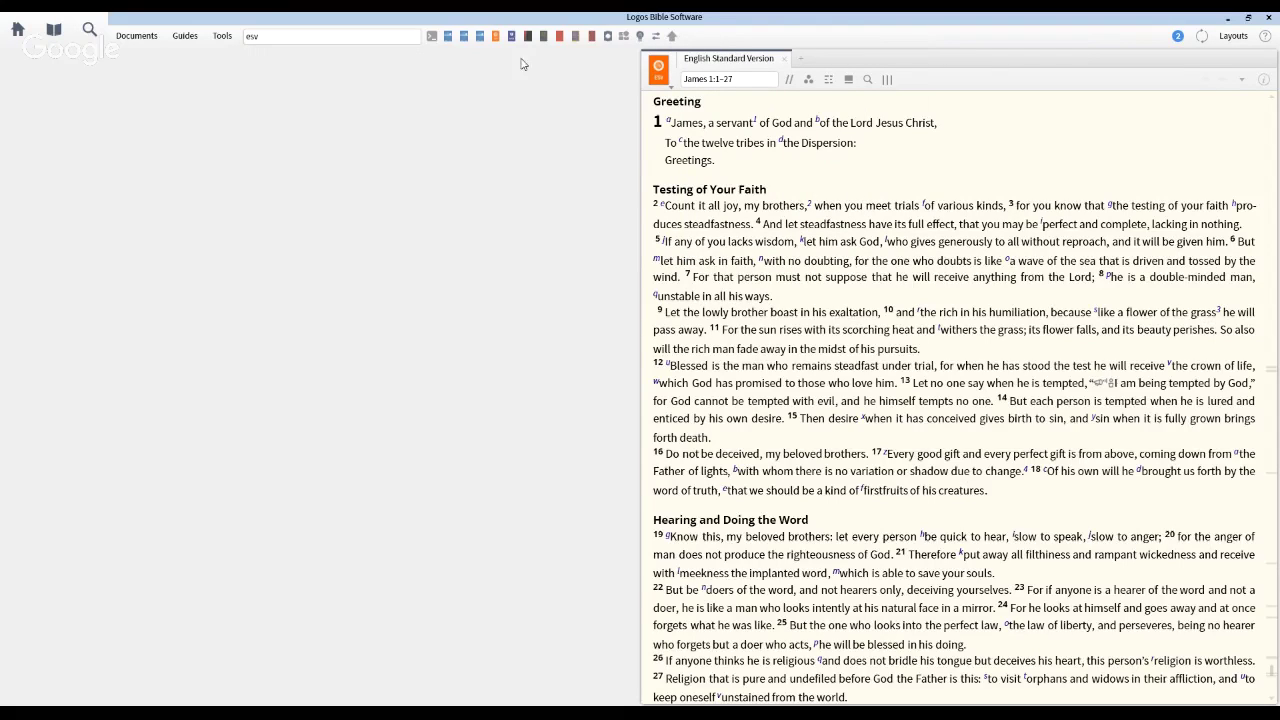
- Read the Home Page Overview section of Logos Bible Software Training Manual, Volume 1, from its shortcut and close the manual
{"action": "mouse_move", "coordinate": [451, 44]}
{"action": "left_click", "coordinate": [450, 44]}
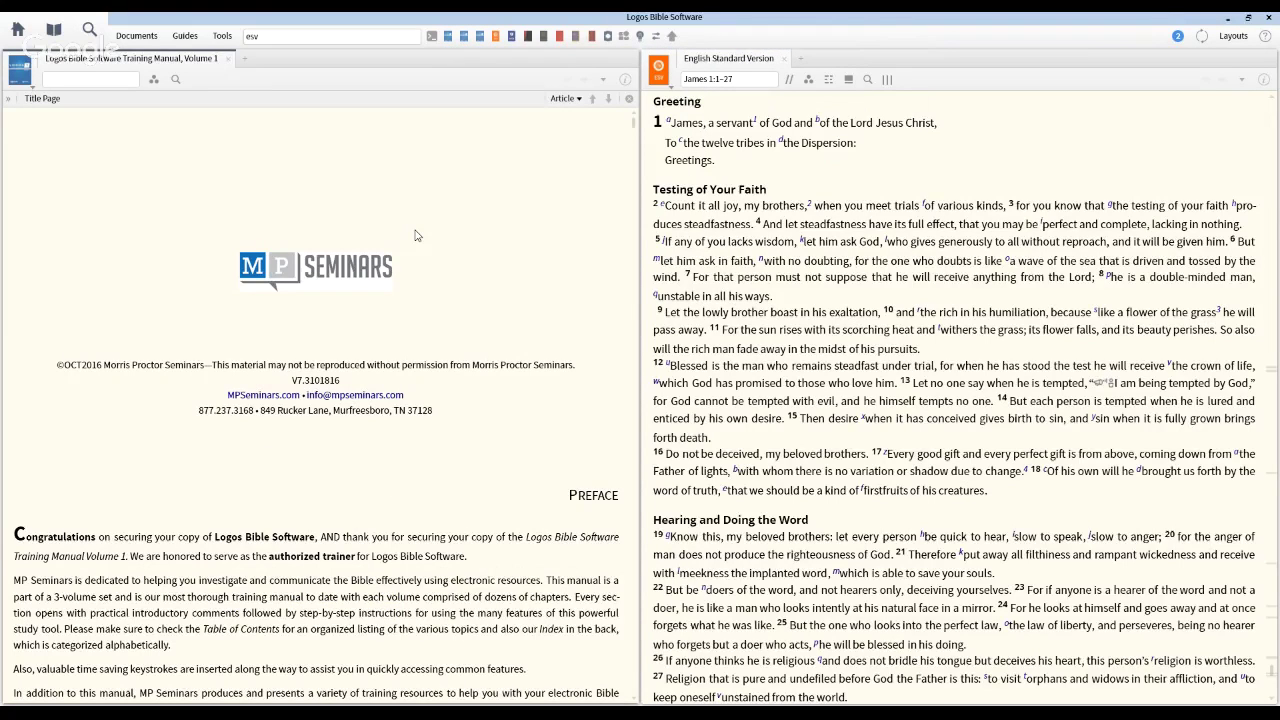
{"action": "scroll", "coordinate": [416, 236], "scroll_direction": "down", "scroll_amount": 5}
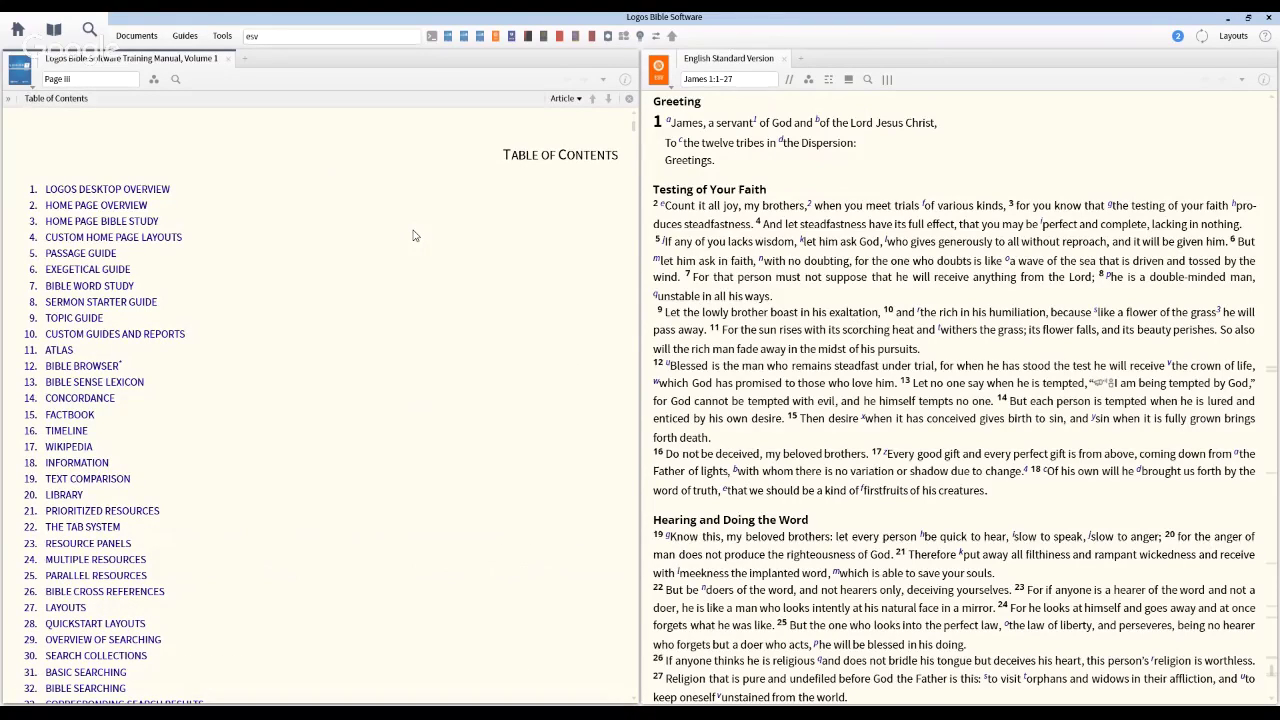
{"action": "left_click", "coordinate": [114, 210]}
{"action": "scroll", "coordinate": [237, 272], "scroll_direction": "down", "scroll_amount": 3}
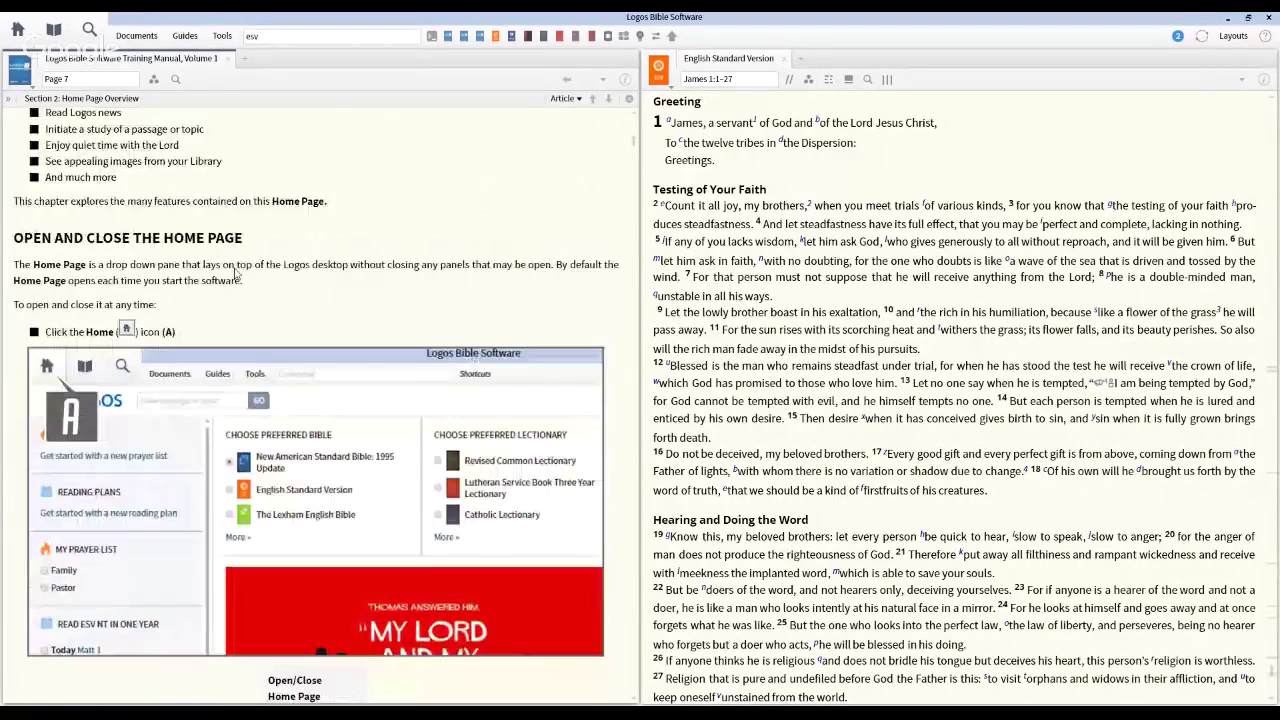
{"action": "scroll", "coordinate": [310, 254], "scroll_direction": "down", "scroll_amount": 2}
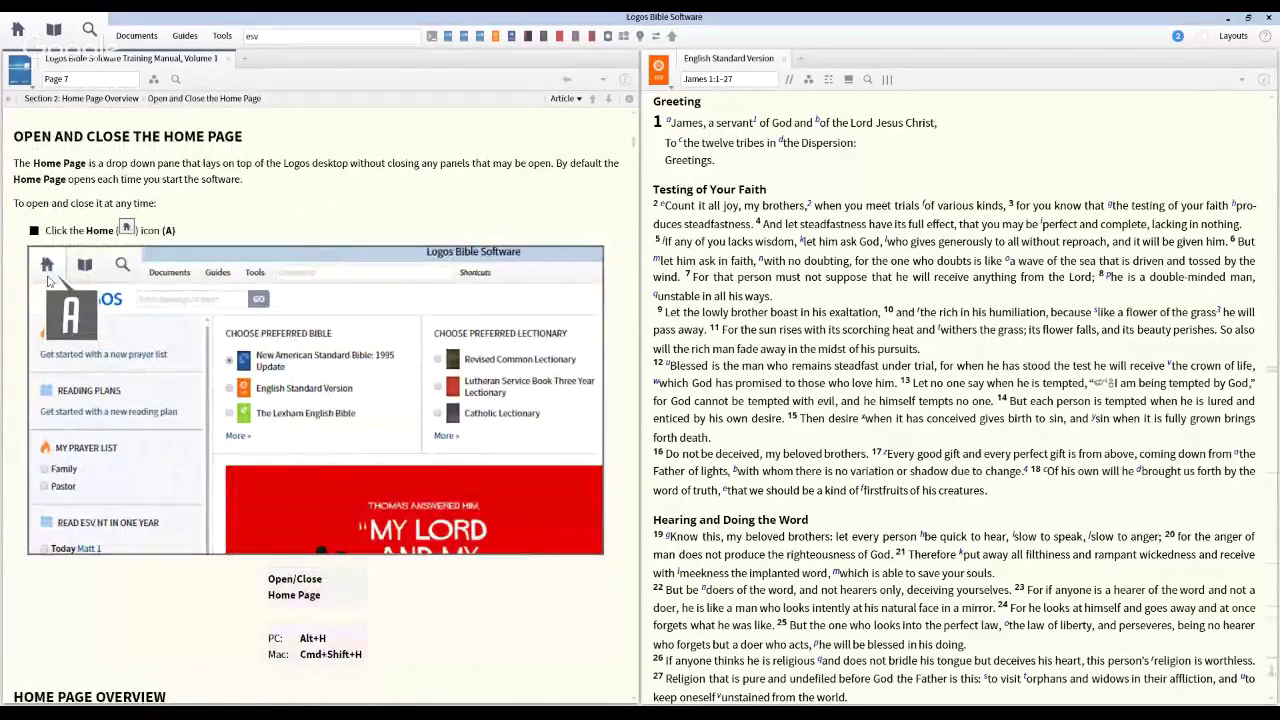
{"action": "scroll", "coordinate": [71, 328], "scroll_direction": "down", "scroll_amount": 2}
{"action": "scroll", "coordinate": [71, 328], "scroll_direction": "down", "scroll_amount": 4}
{"action": "scroll", "coordinate": [140, 338], "scroll_direction": "down", "scroll_amount": 3}
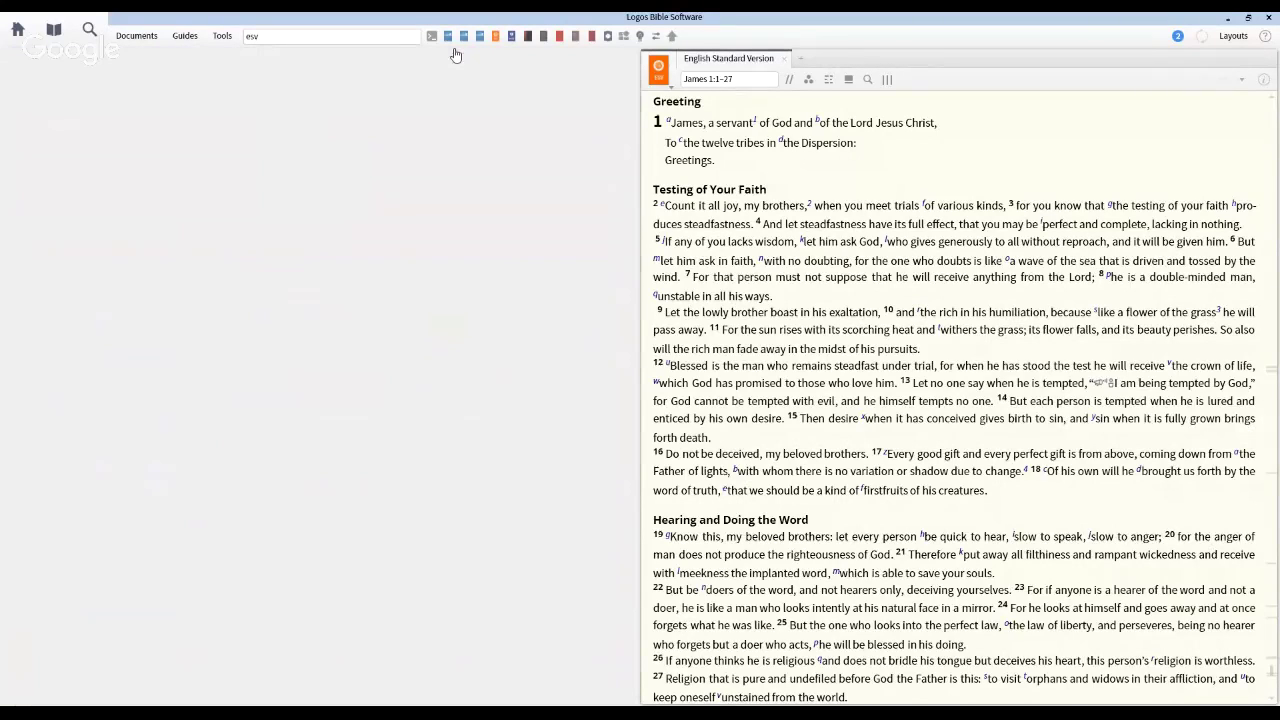
{"action": "left_click", "coordinate": [228, 60]}
- Examine the lookup and search options for "experience" in James 1:2 of the Holman Christian Standard Bible, and close both open Bibles
{"action": "mouse_move", "coordinate": [511, 48]}
{"action": "left_click", "coordinate": [511, 48]}
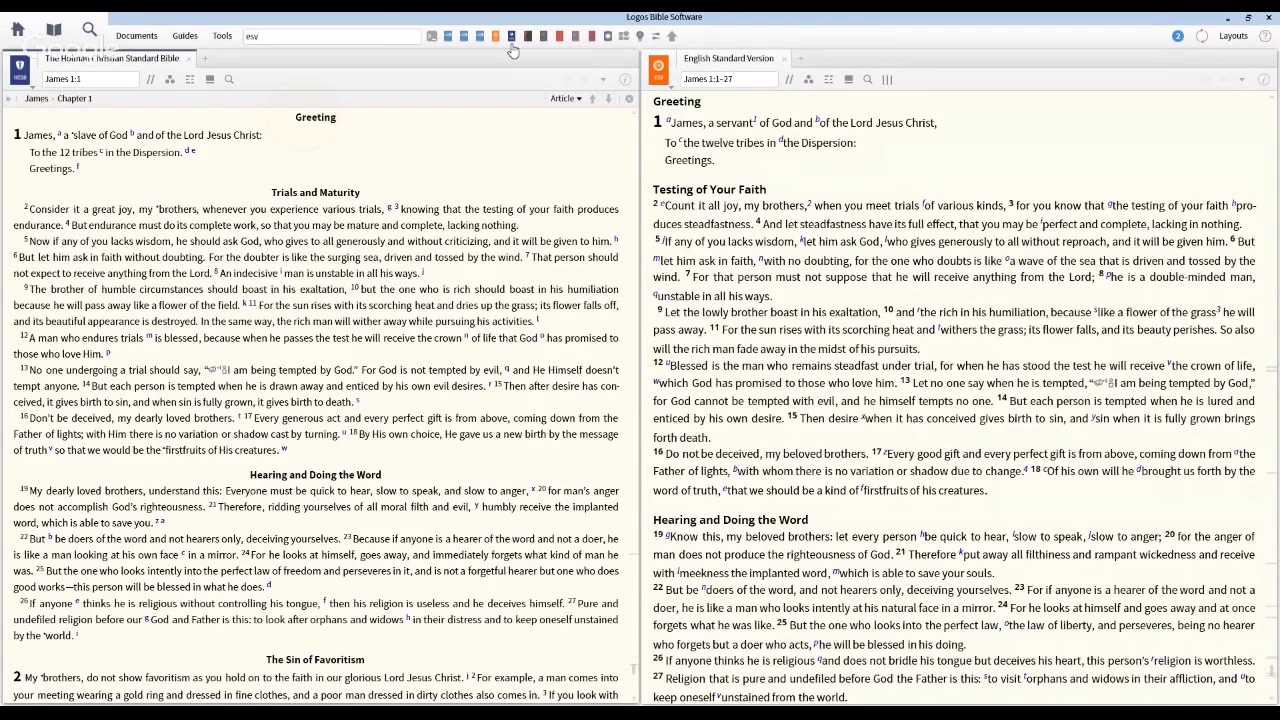
{"action": "right_click", "coordinate": [280, 212]}
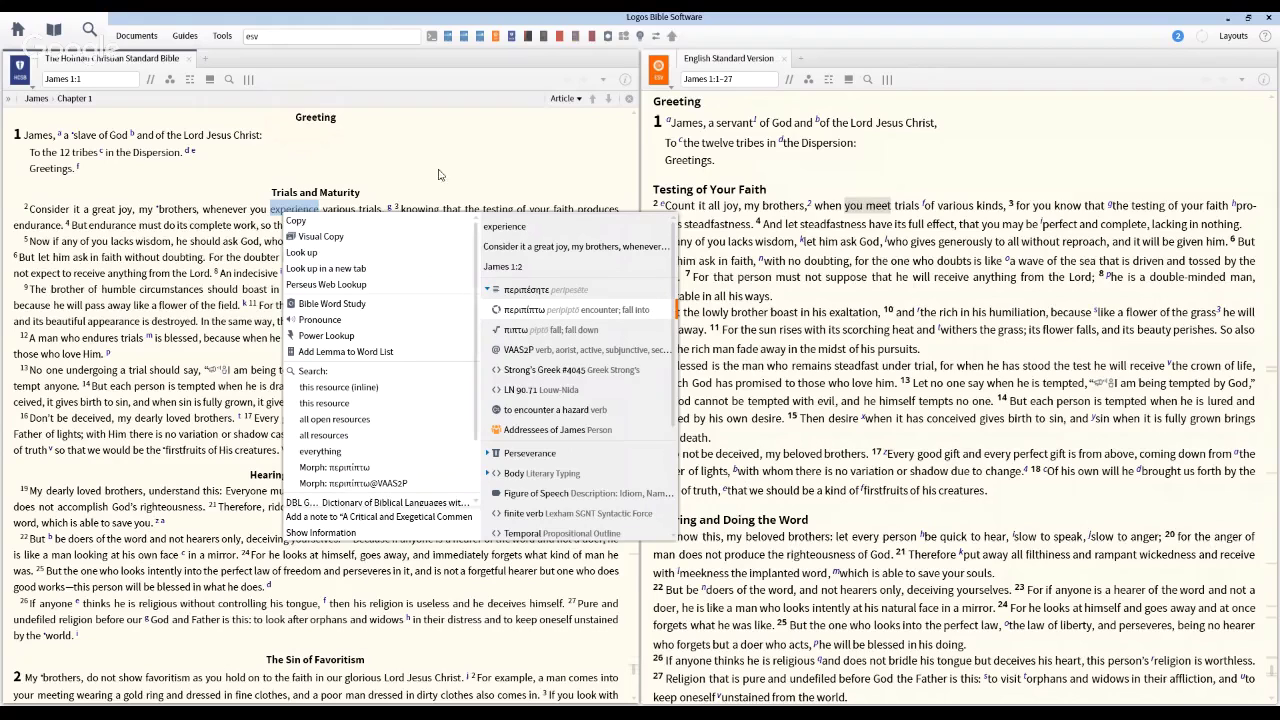
{"action": "key", "text": "Escape"}
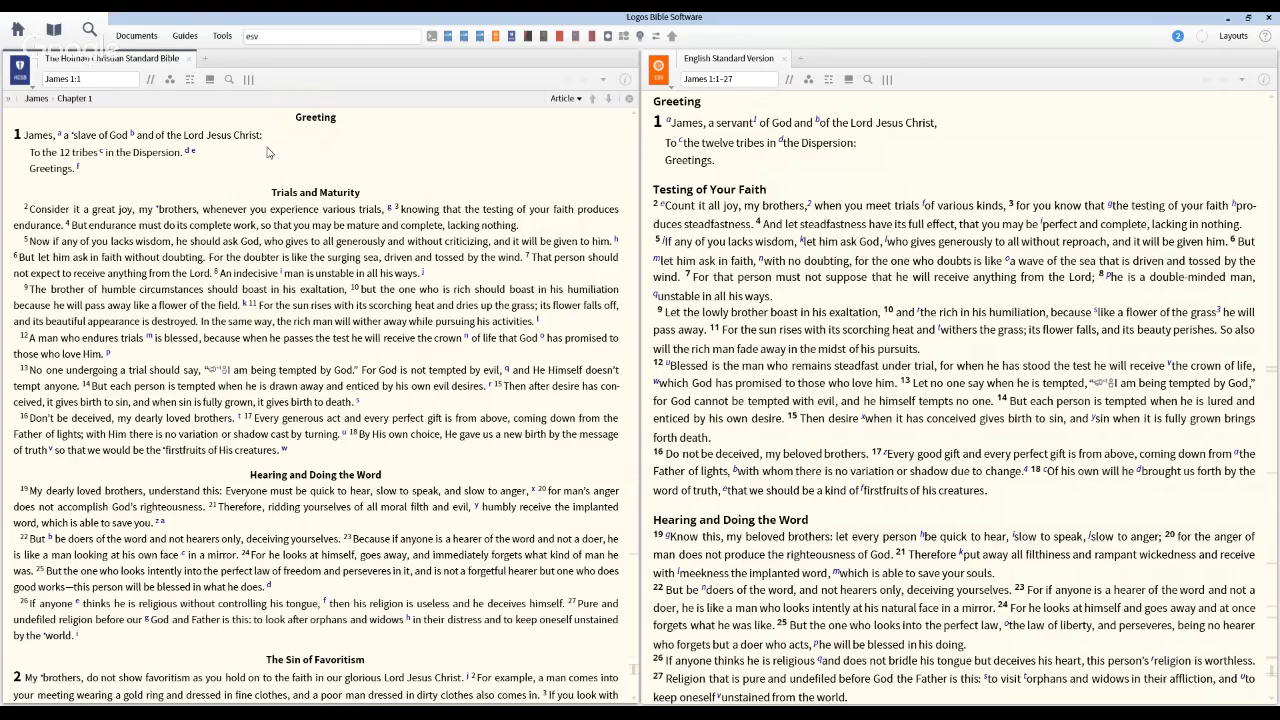
{"action": "left_click", "coordinate": [188, 60]}
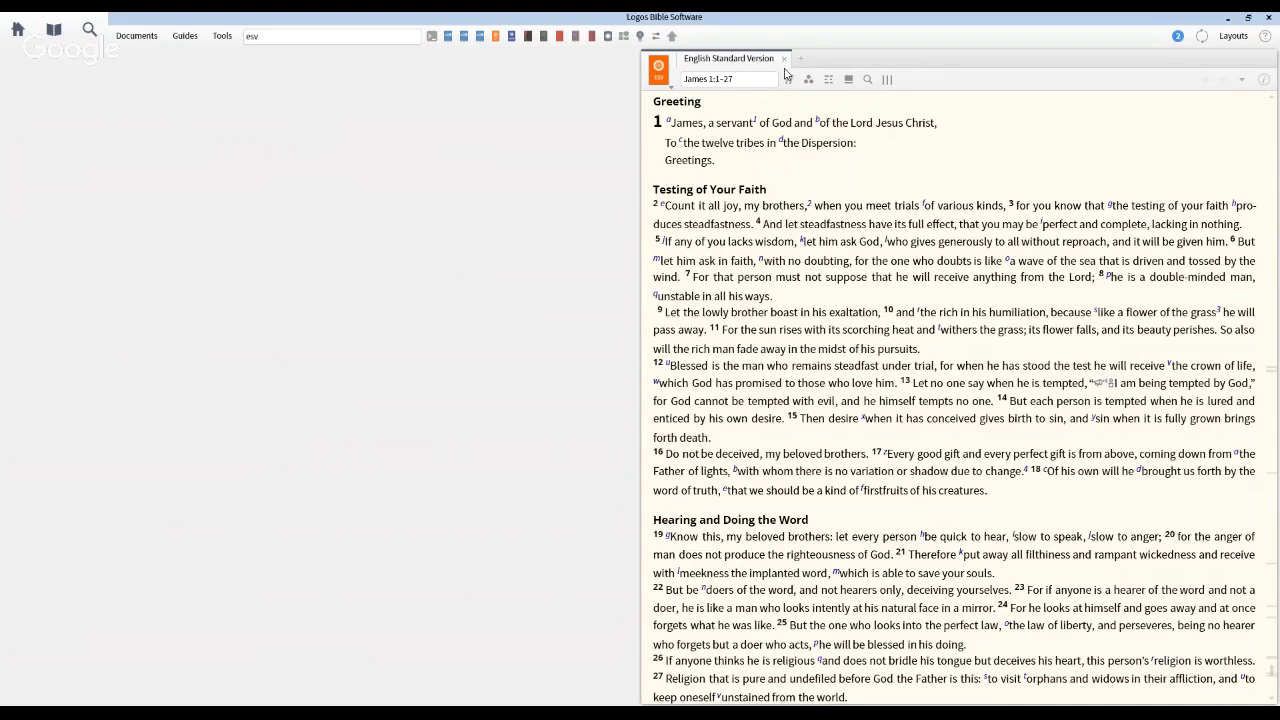
{"action": "left_click", "coordinate": [784, 59]}
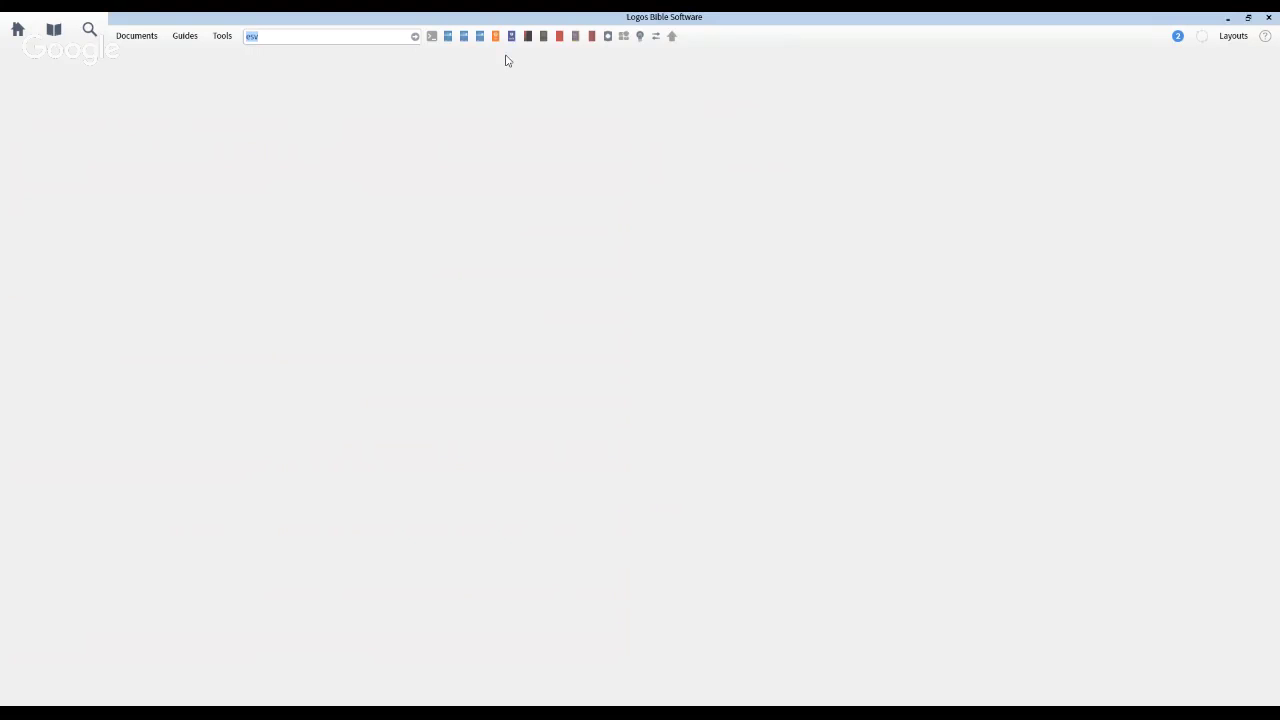
- Open The MacArthur Study Bible from its shortcut, and briefly view Commentary Critical and Explanatory on the Whole Bible before closing that commentary
{"action": "mouse_move", "coordinate": [530, 46]}
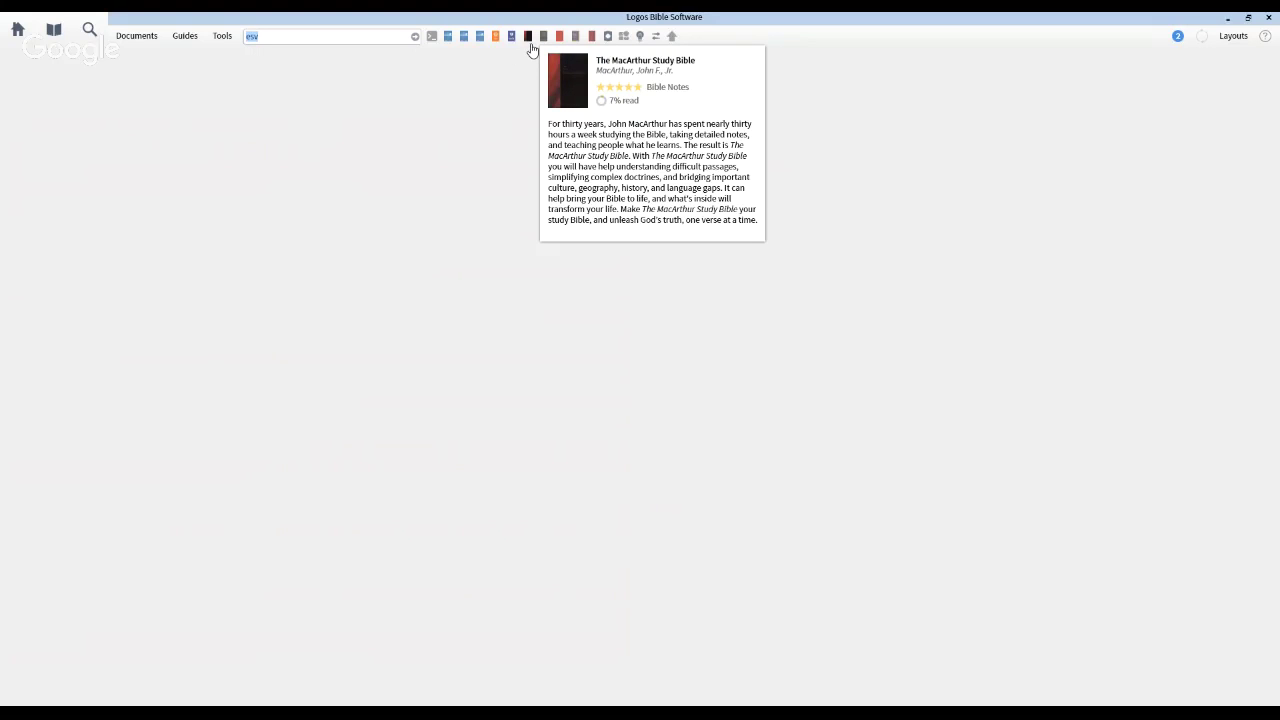
{"action": "left_click", "coordinate": [531, 46]}
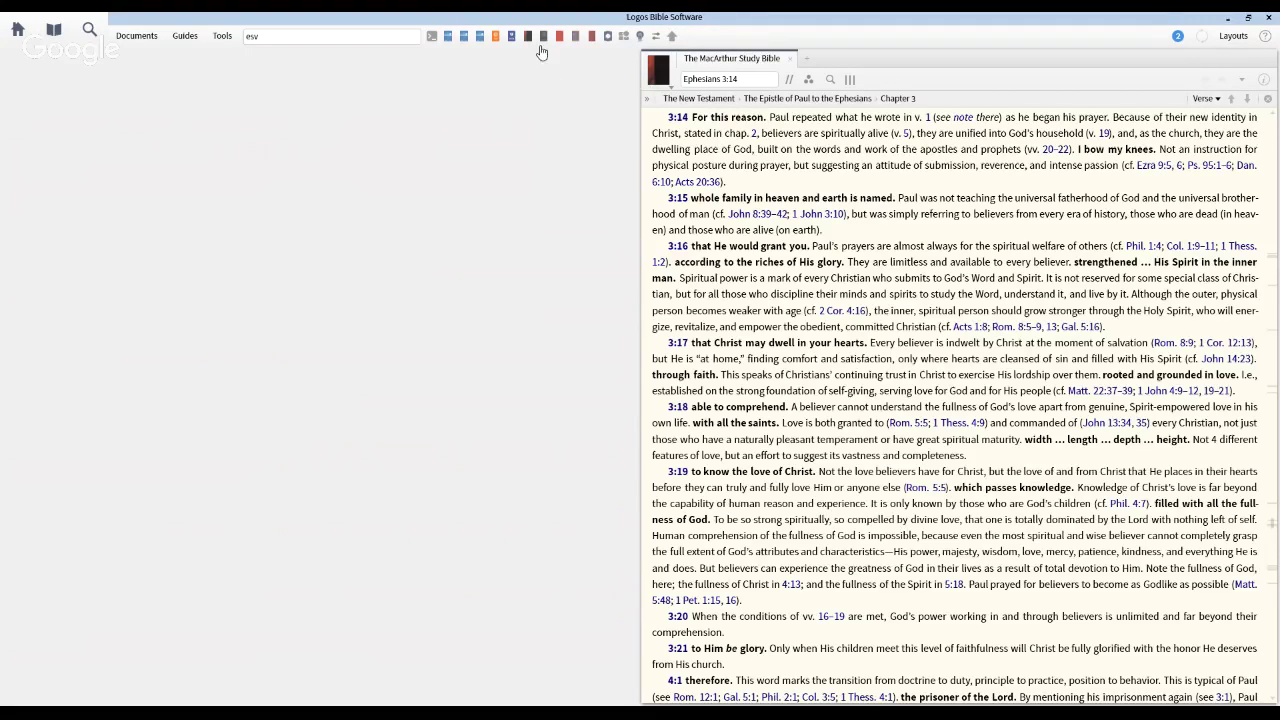
{"action": "mouse_move", "coordinate": [541, 44]}
{"action": "left_click", "coordinate": [543, 40]}
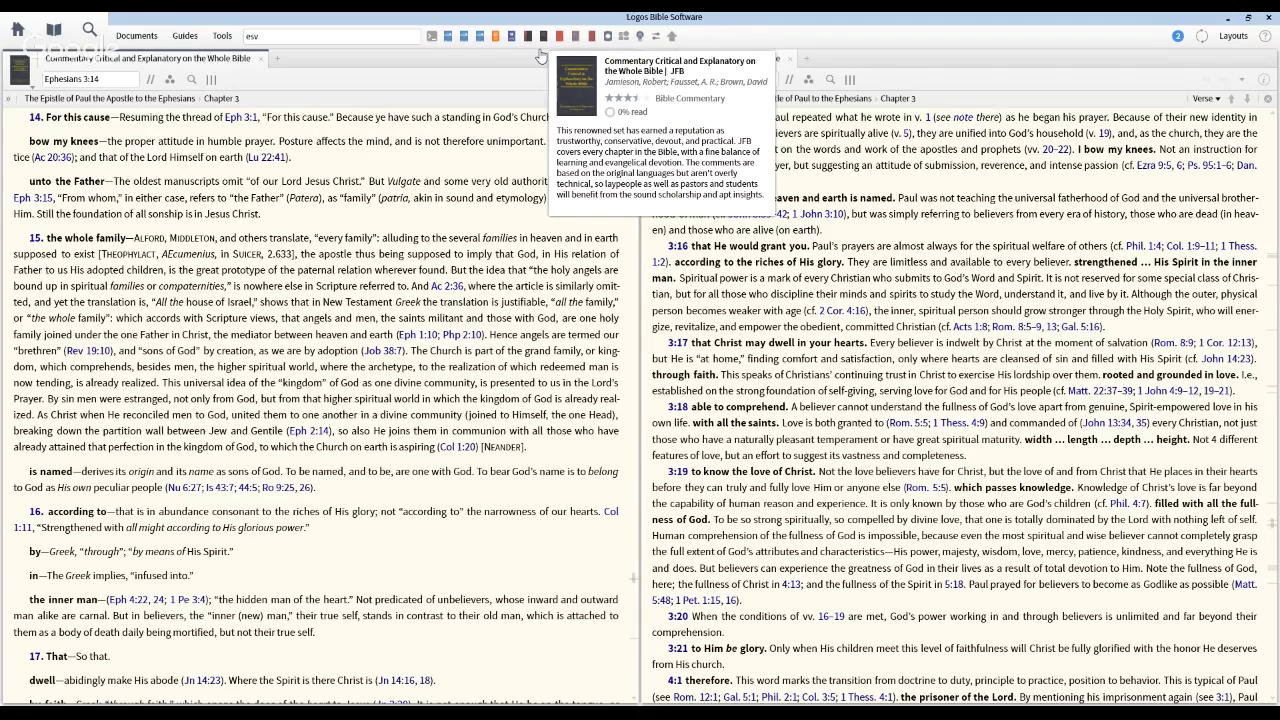
{"action": "left_click", "coordinate": [261, 60]}
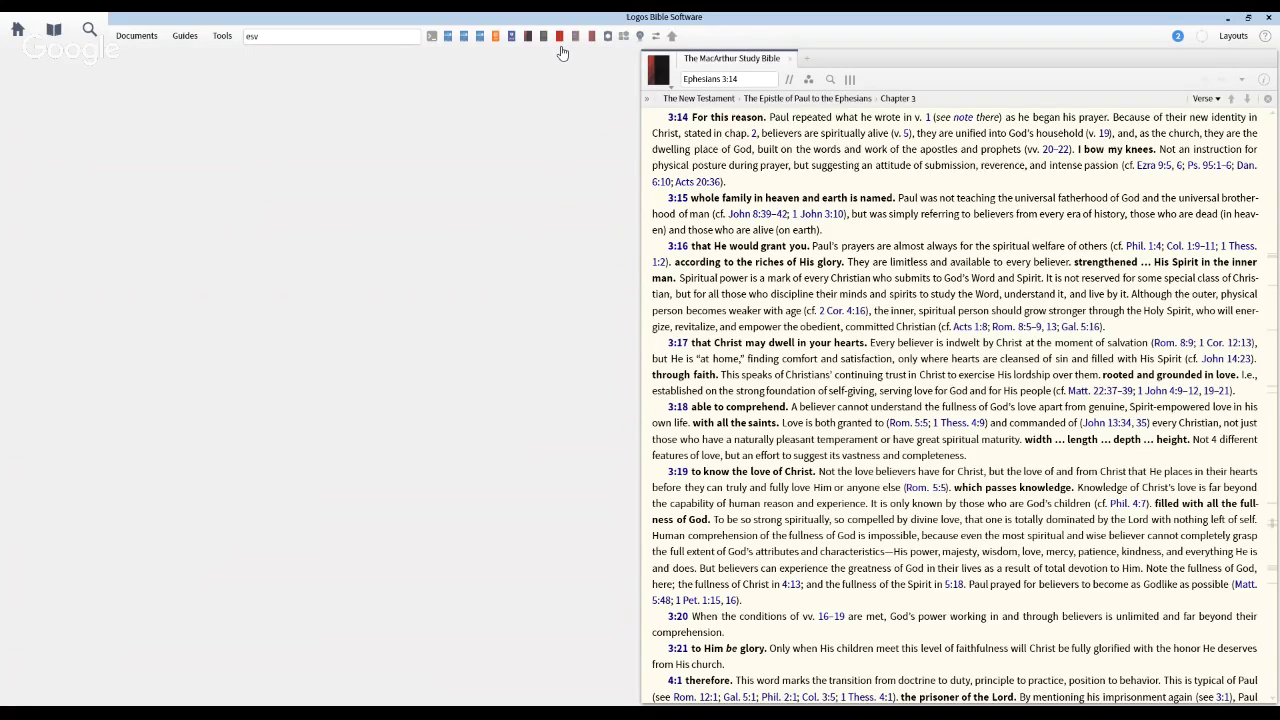
- Examine the remaining resource and custom guide shortcuts and the available guides
{"action": "mouse_move", "coordinate": [563, 53]}
{"action": "mouse_move", "coordinate": [592, 45]}
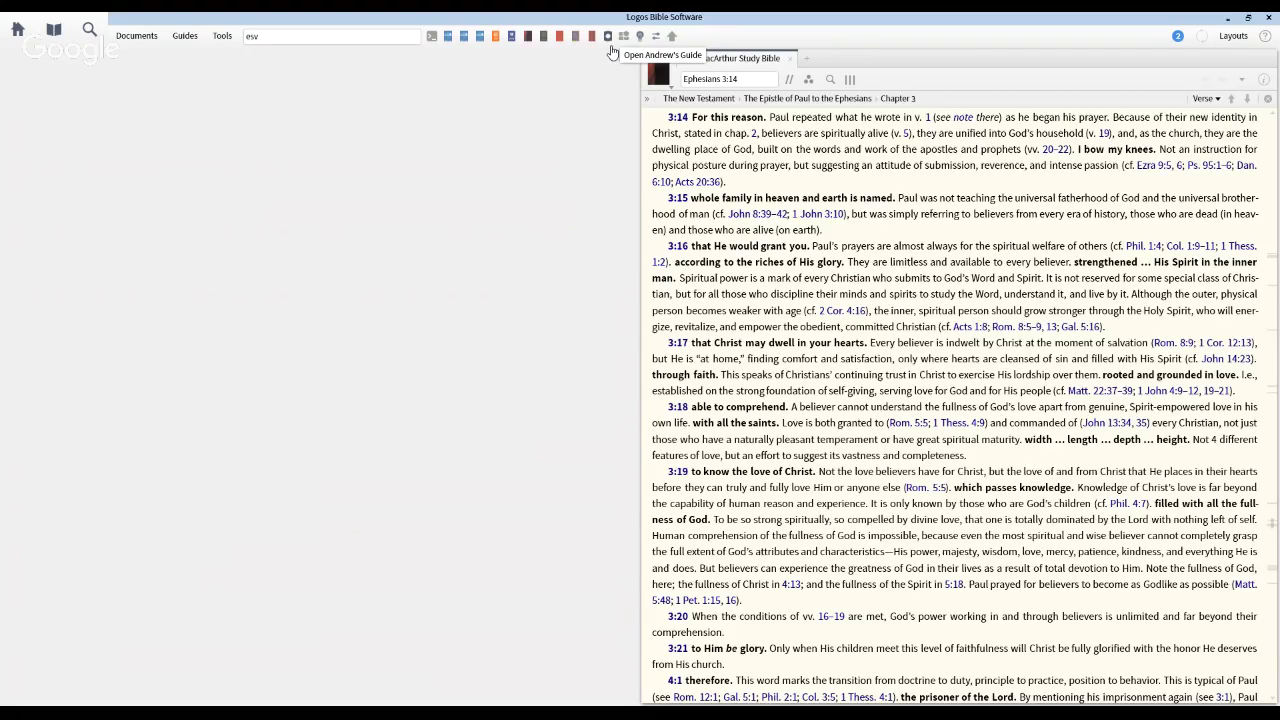
{"action": "left_click", "coordinate": [183, 40]}
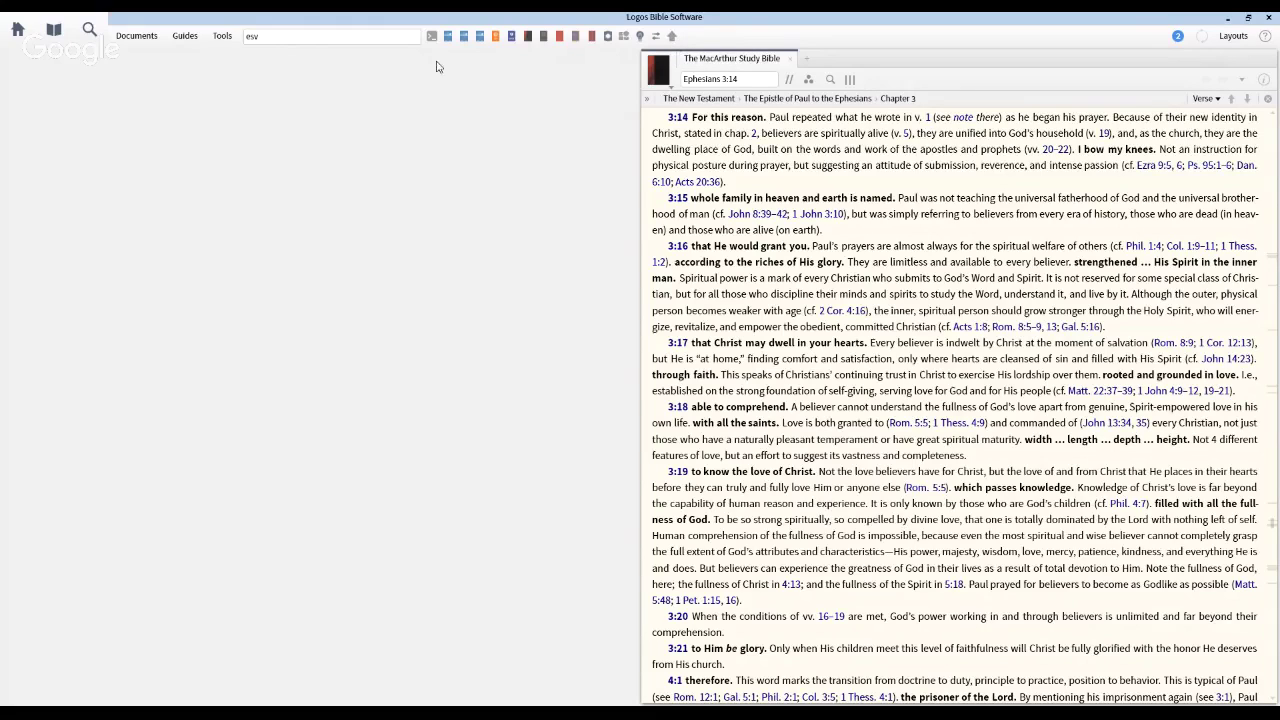
- Find the "update active layout" command in the command box and place it on the shortcuts bar
{"action": "left_click", "coordinate": [249, 38]}
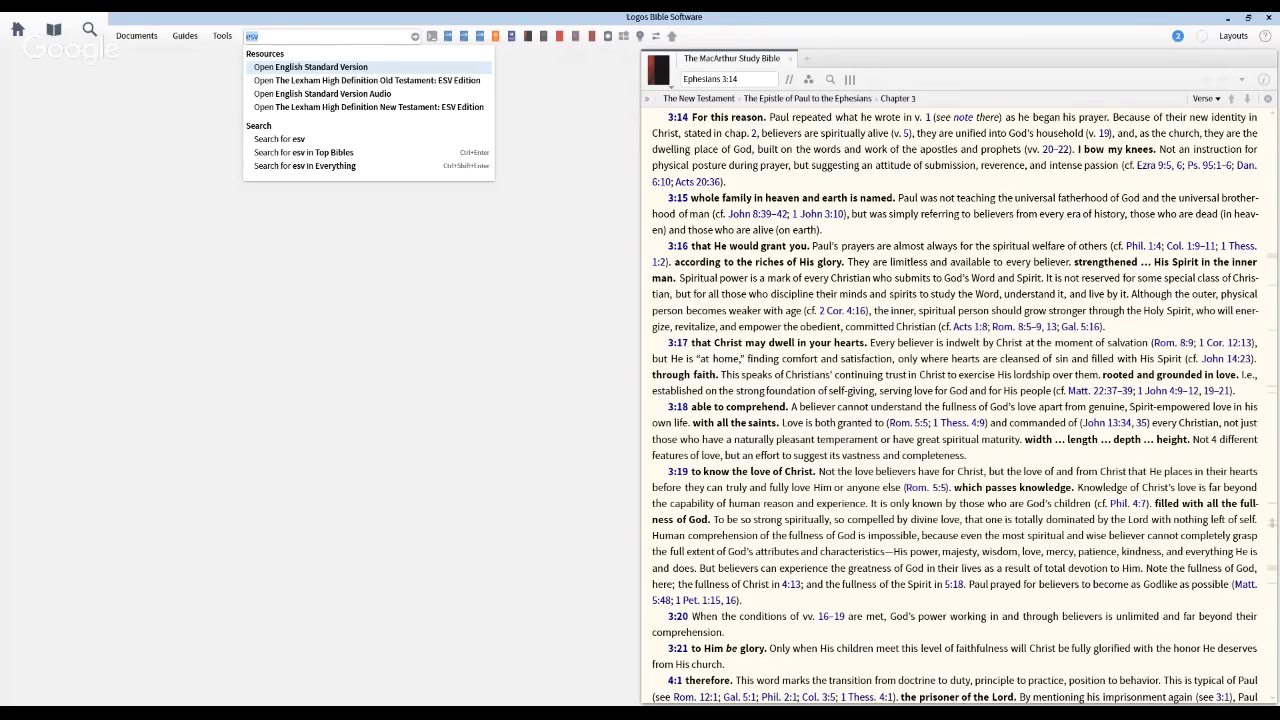
{"action": "type", "text": "upadtre"}
{"action": "key", "text": "BackSpace"}
{"action": "key", "text": "BackSpace"}
{"action": "key", "text": "BackSpace"}
{"action": "key", "text": "BackSpace"}
{"action": "type", "text": "te"}
{"action": "key", "text": "BackSpace"}
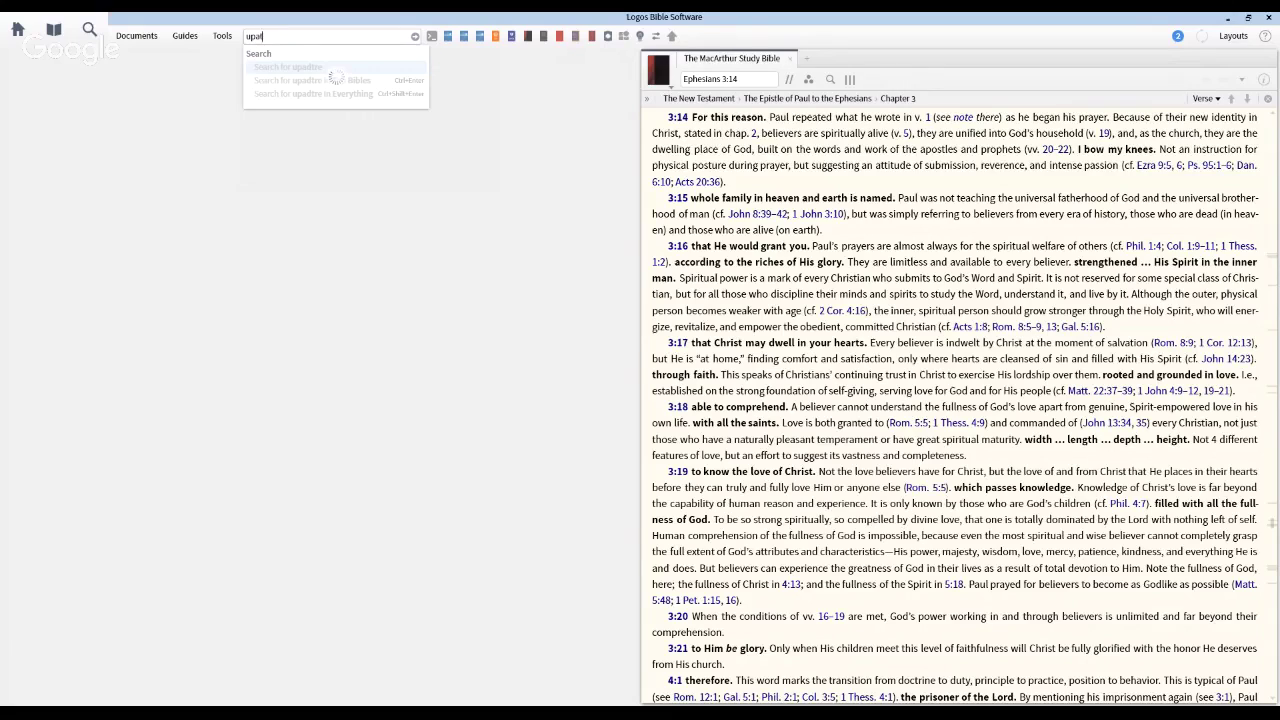
{"action": "key", "text": "BackSpace"}
{"action": "key", "text": "BackSpace"}
{"action": "type", "text": "date active"}
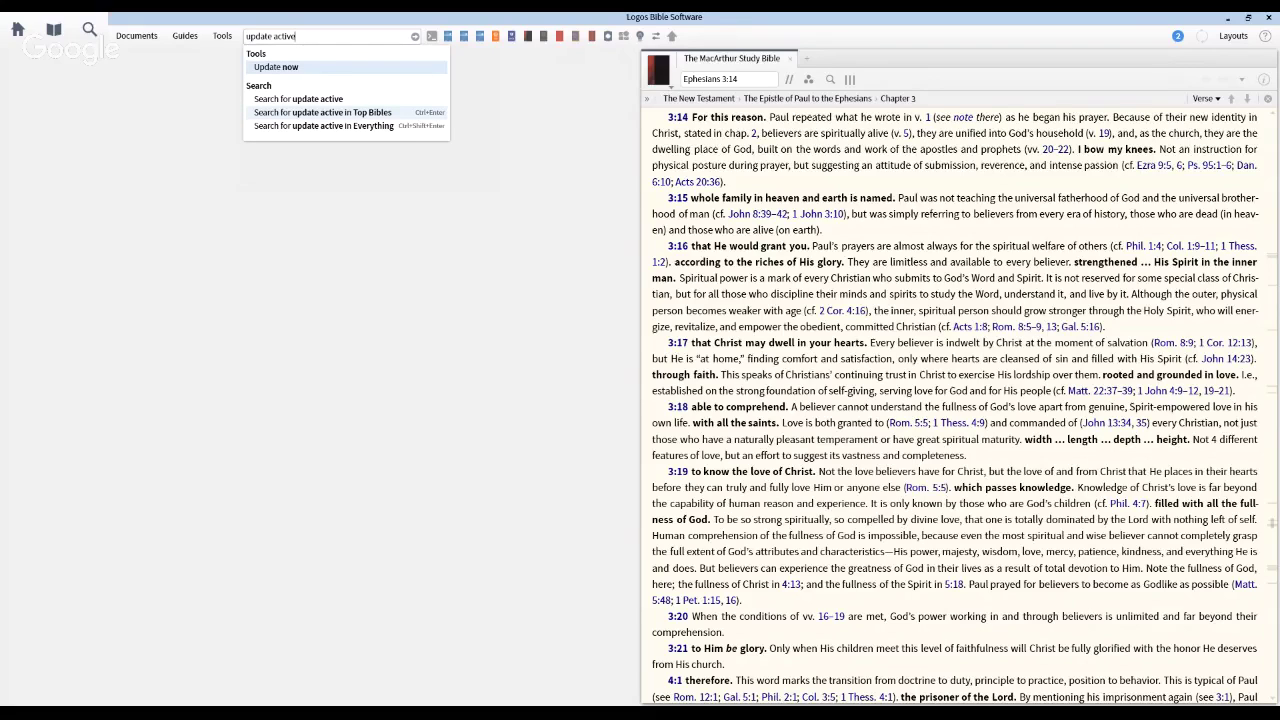
{"action": "type", "text": "la"}
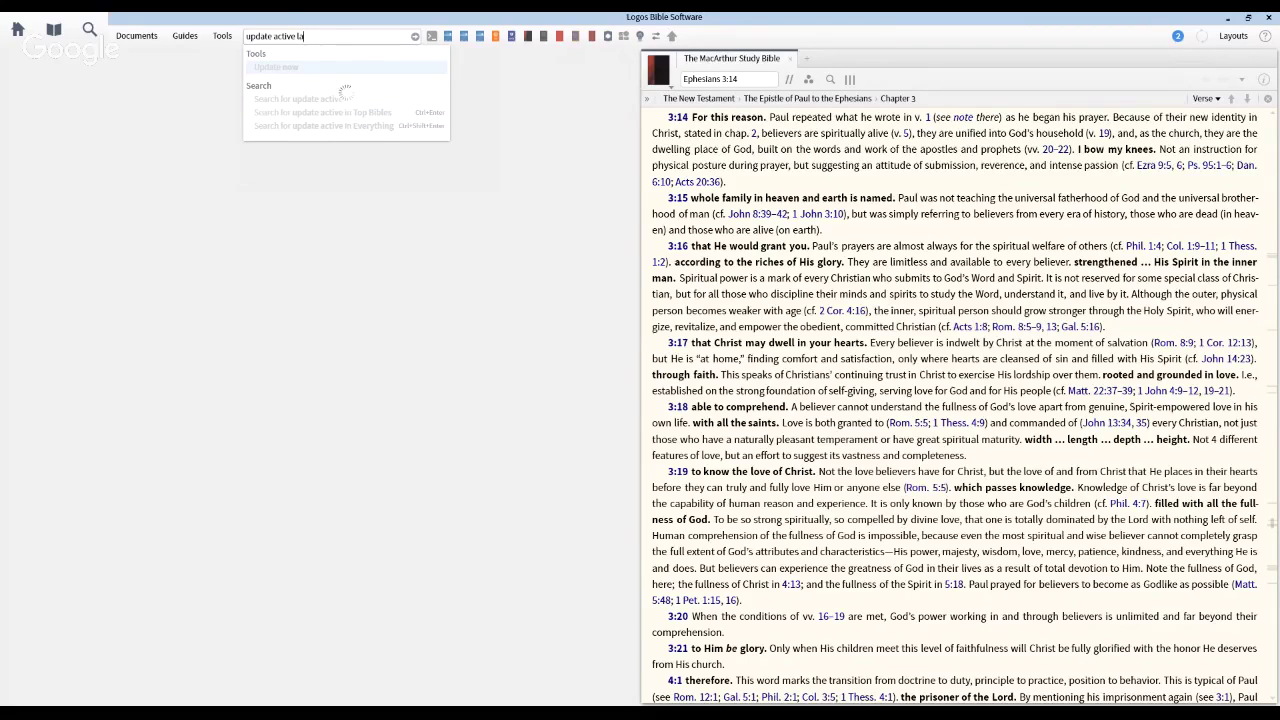
{"action": "type", "text": "yout"}
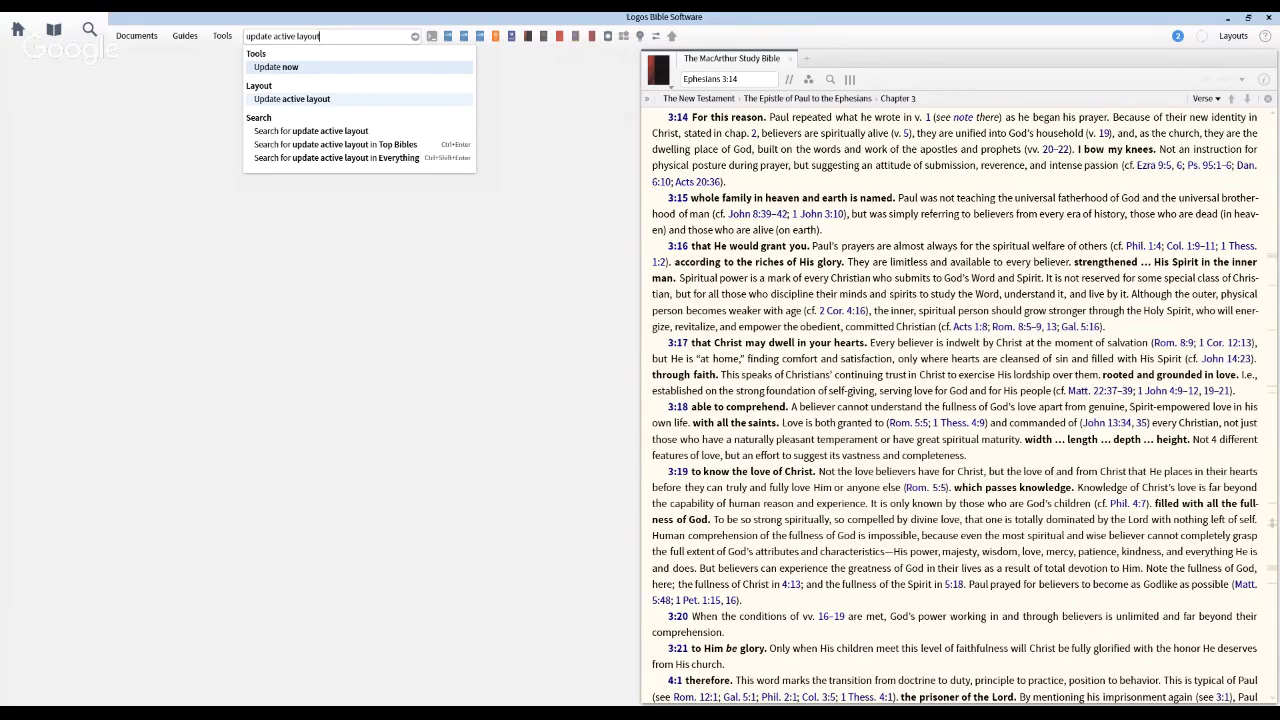
{"action": "left_click_drag", "start_coordinate": [291, 99], "coordinate": [681, 40]}
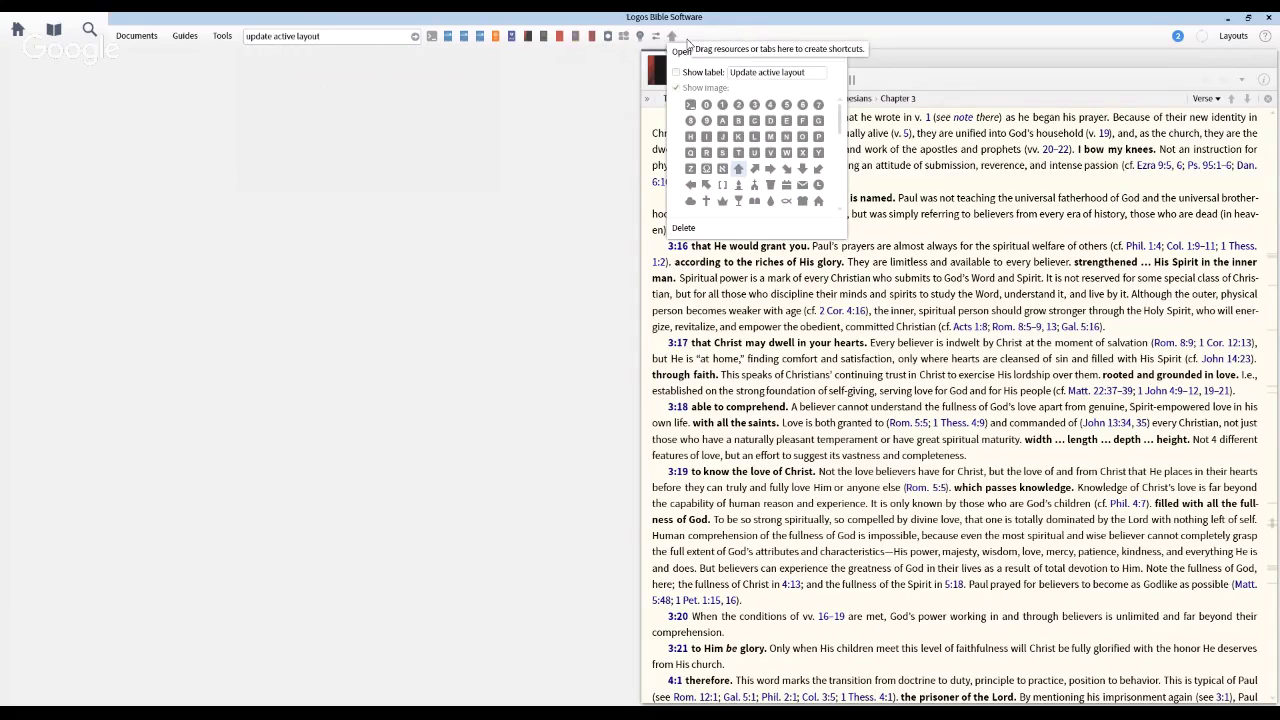
{"action": "left_click", "coordinate": [688, 43]}
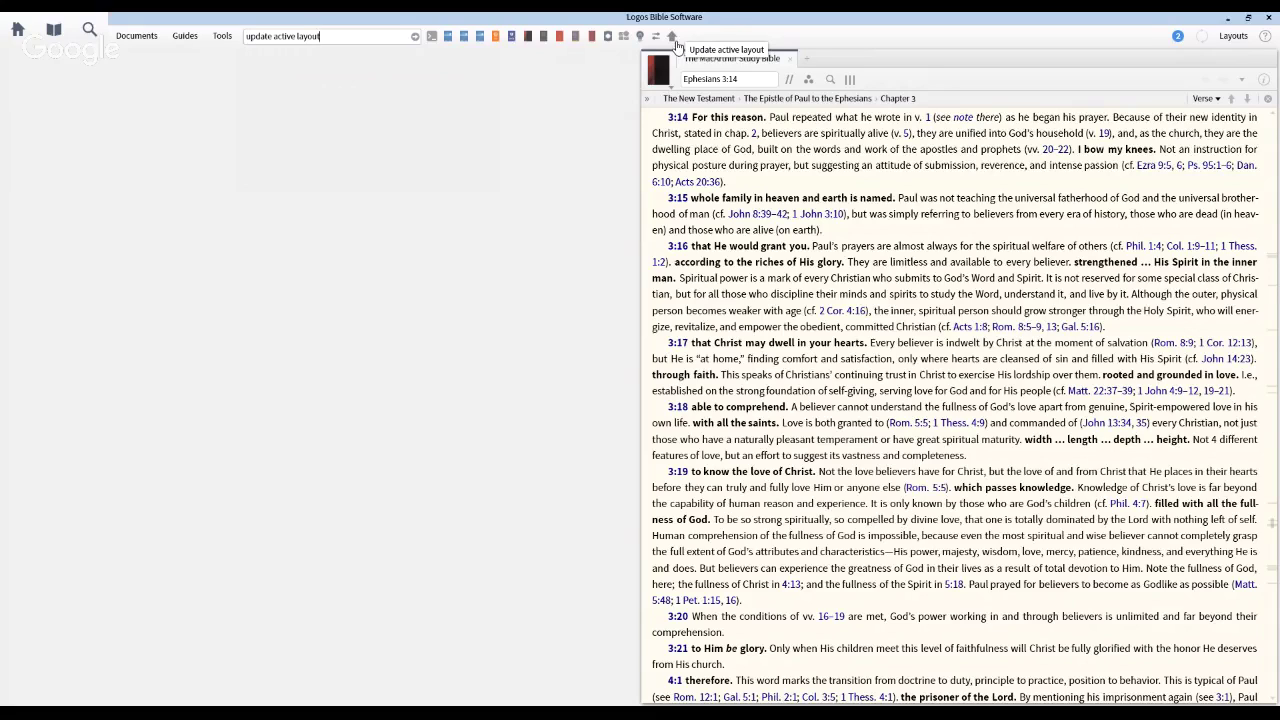
- Close the open MacArthur Study Bible, and show and hide the home page twice
{"action": "left_click", "coordinate": [430, 44]}
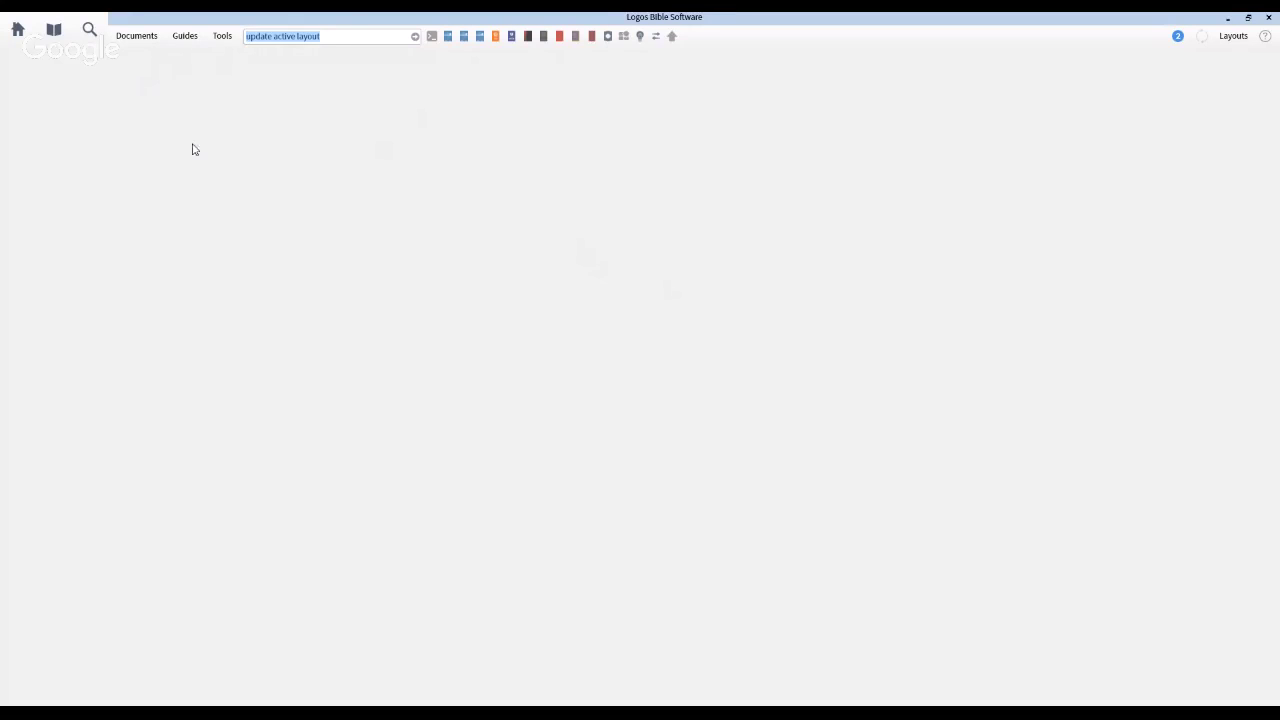
{"action": "left_click", "coordinate": [18, 34]}
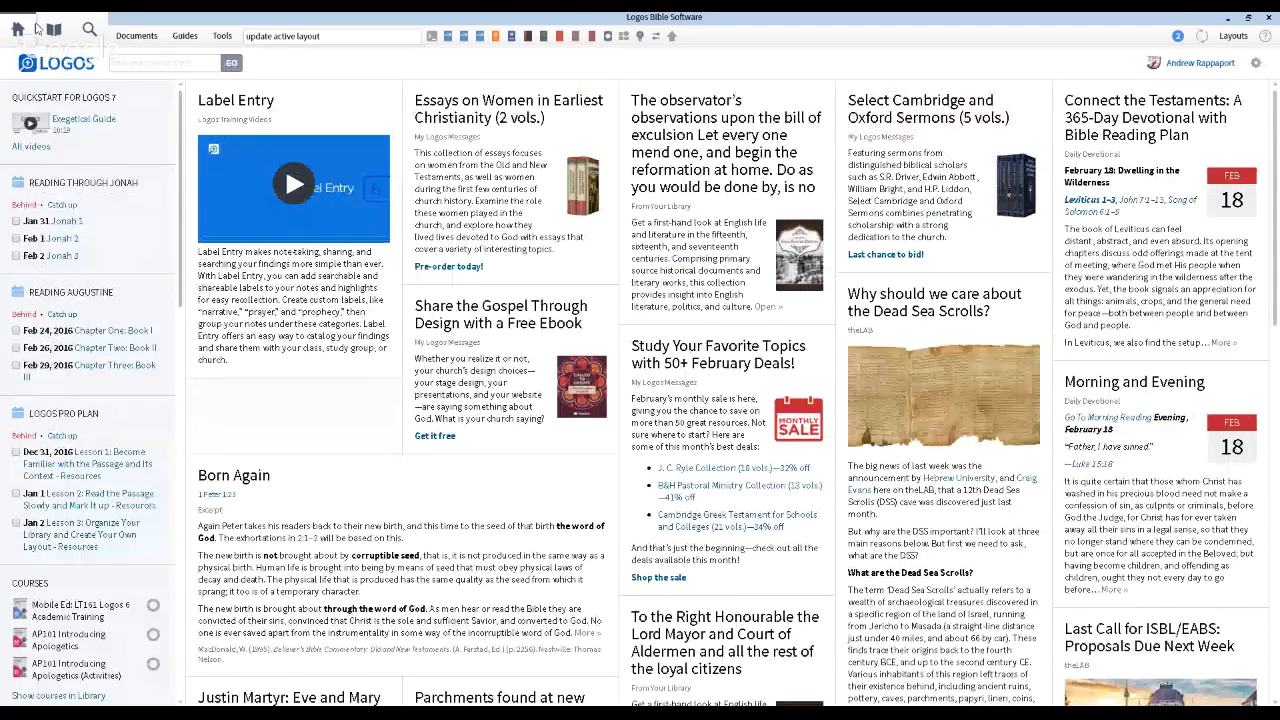
{"action": "left_click", "coordinate": [19, 39]}
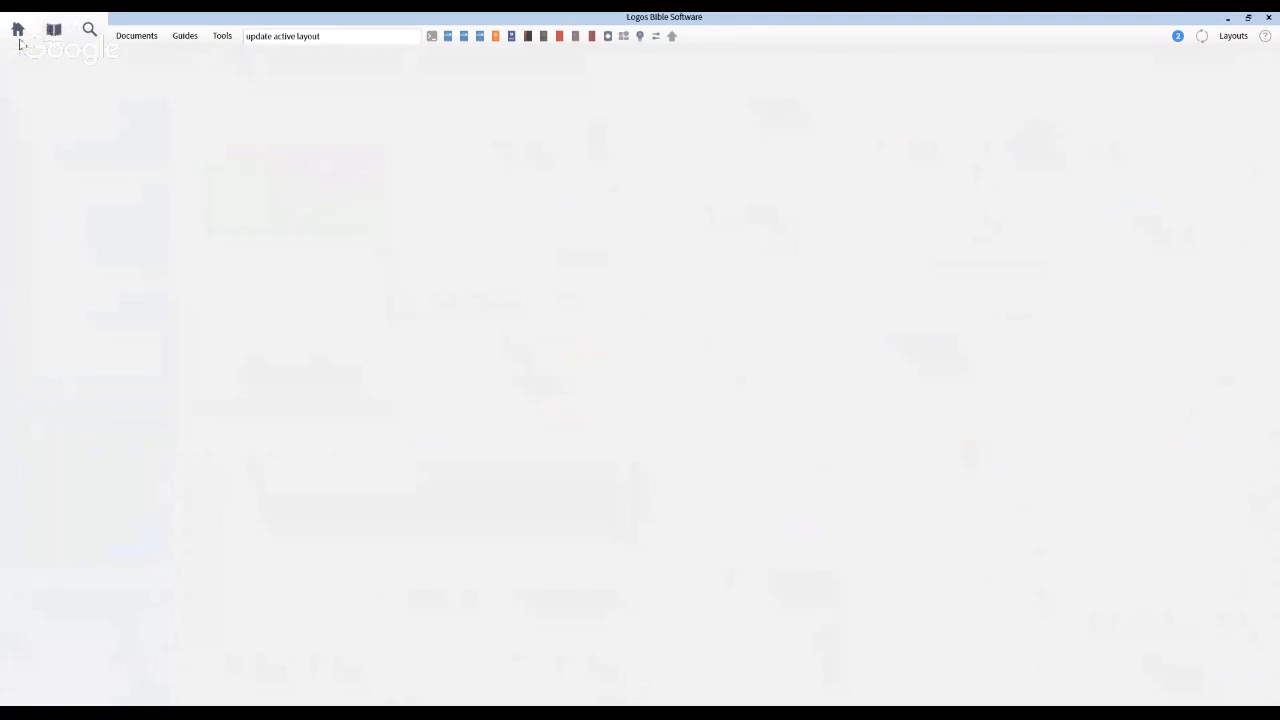
{"action": "left_click", "coordinate": [22, 45]}
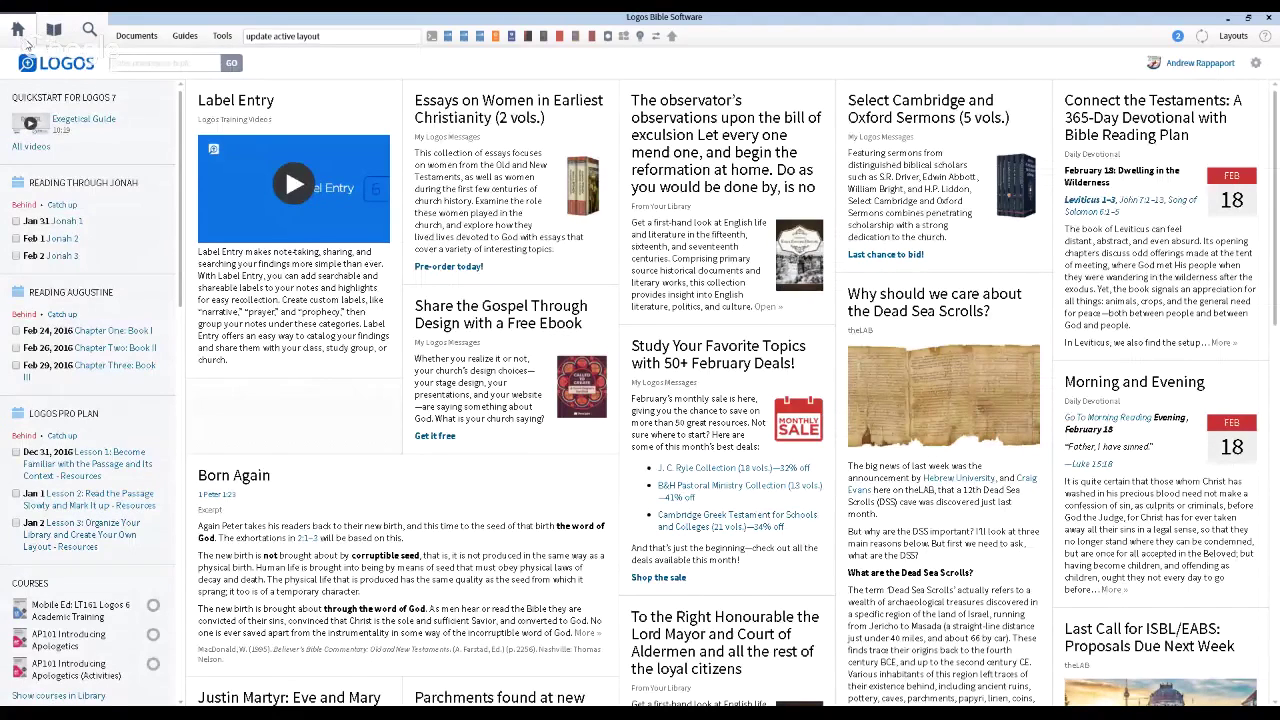
{"action": "left_click", "coordinate": [18, 30]}
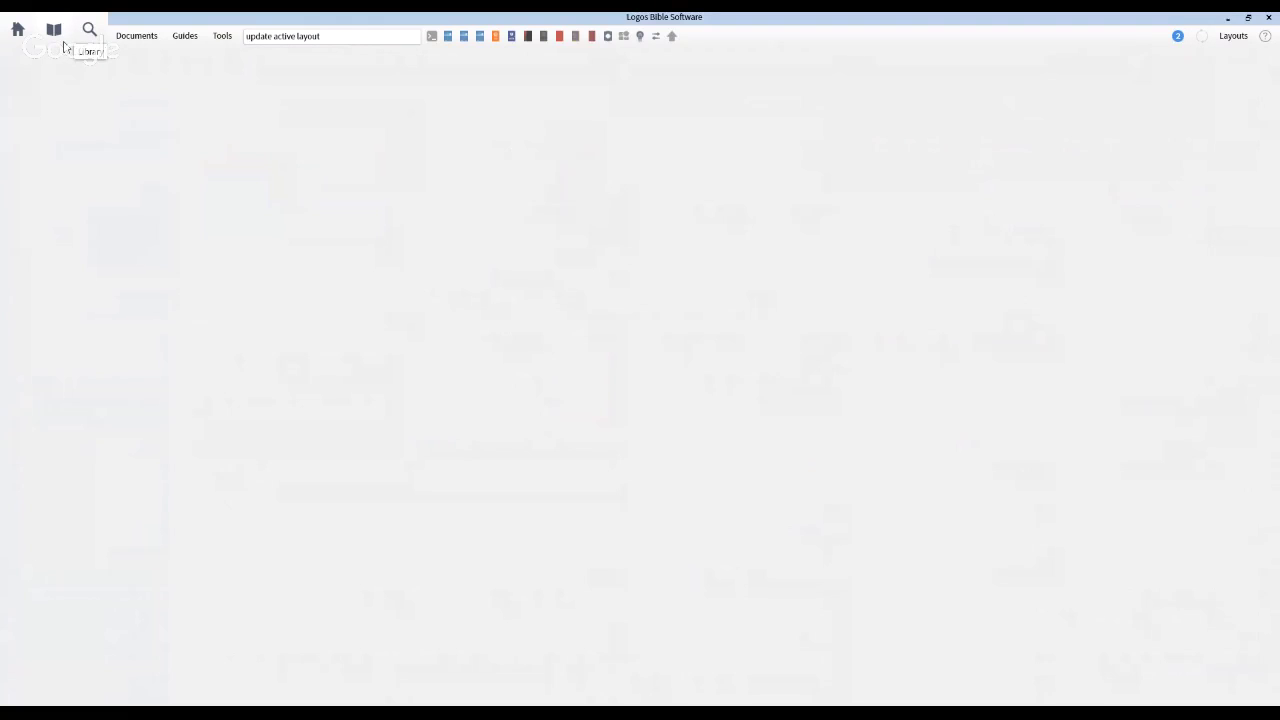
- Open the library and search all resources for "macarthur eph"
{"action": "left_click", "coordinate": [56, 34]}
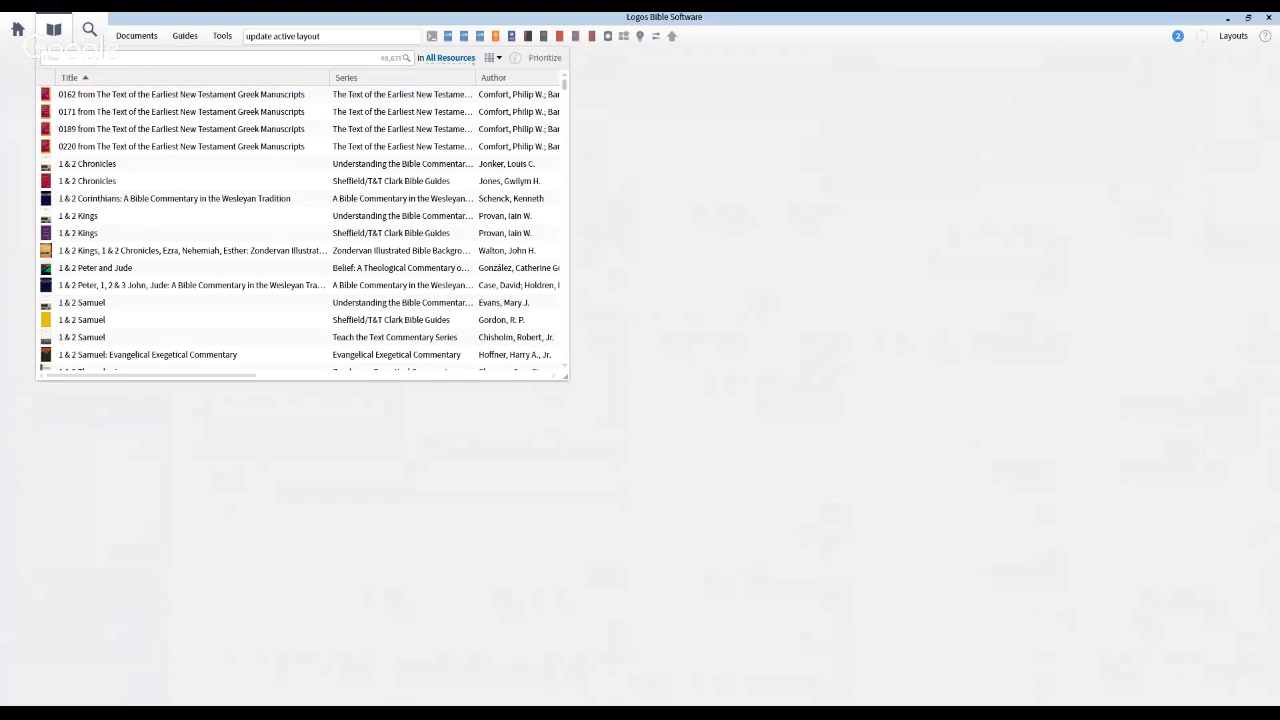
{"action": "left_click_drag", "start_coordinate": [564, 86], "coordinate": [564, 131]}
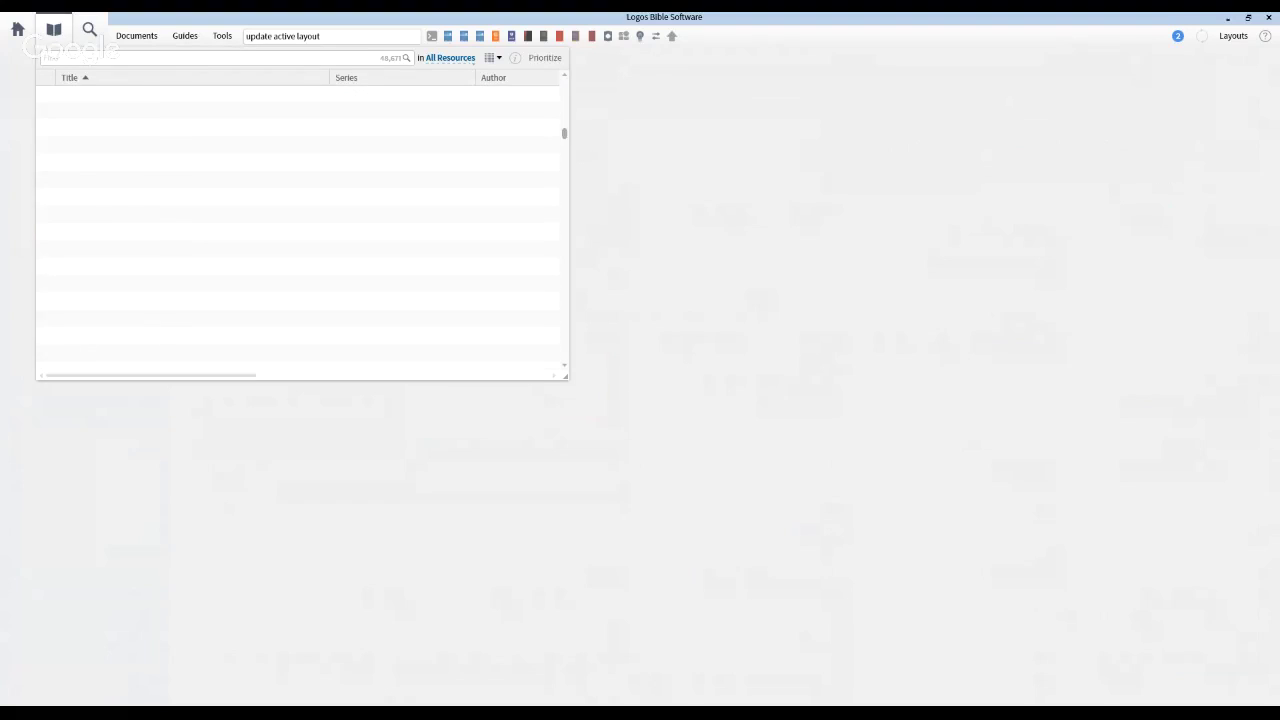
{"action": "mouse_move", "coordinate": [480, 108]}
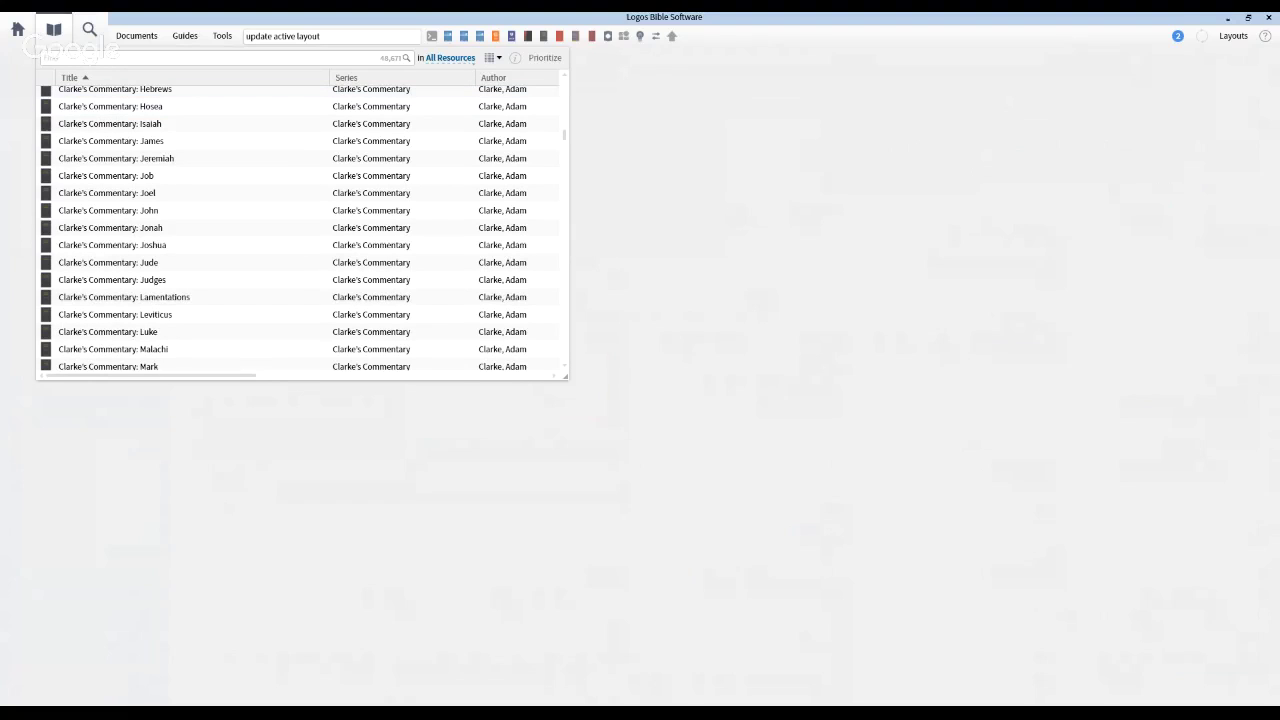
{"action": "type", "text": "macar"}
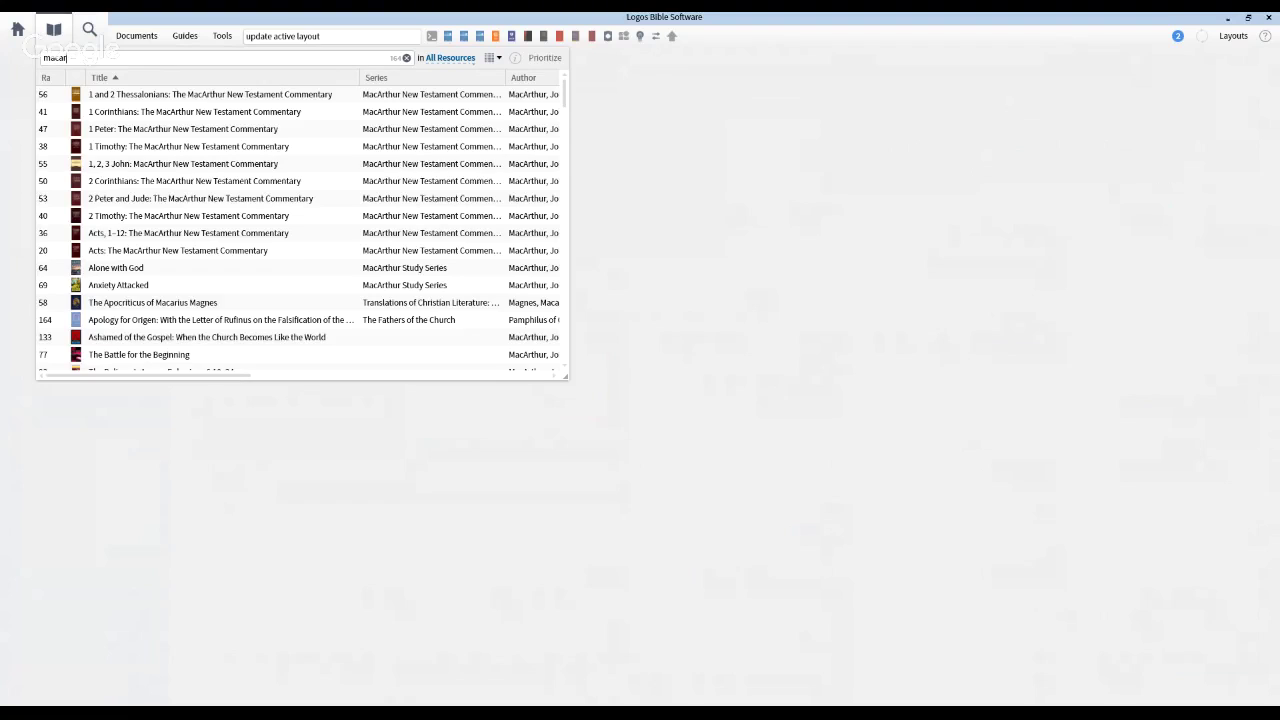
{"action": "type", "text": "thu"}
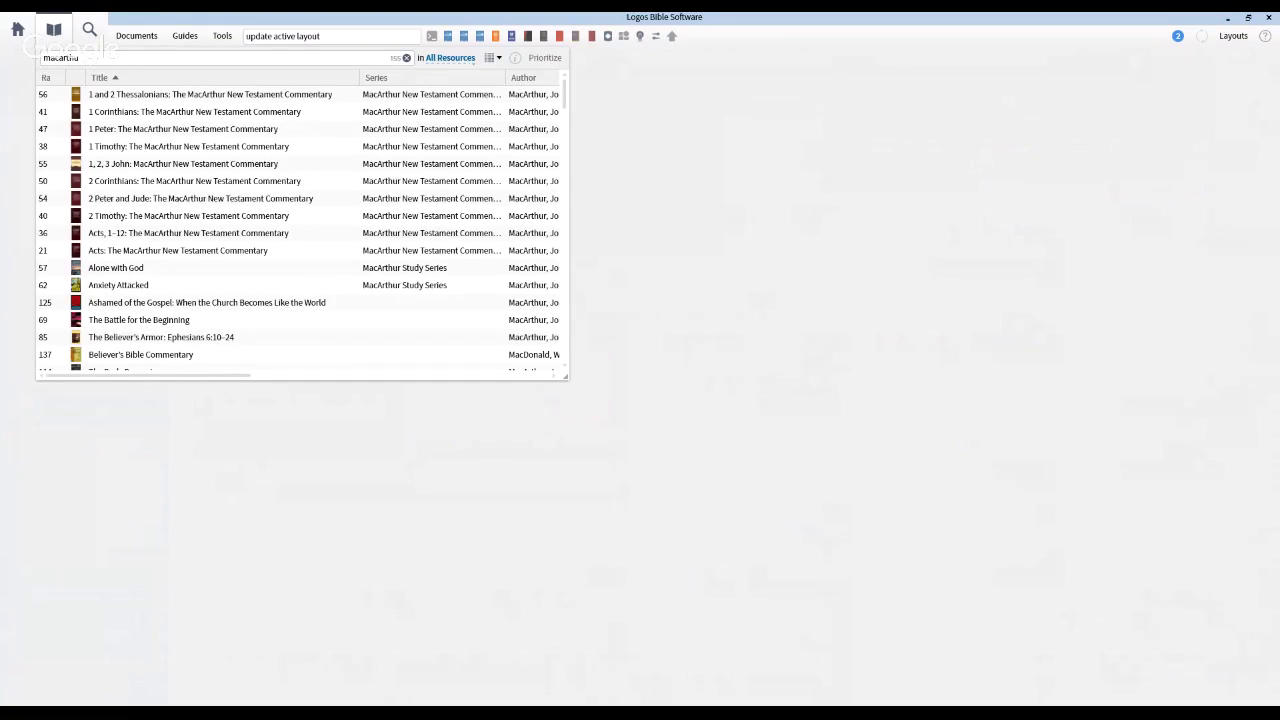
{"action": "type", "text": "r eph"}
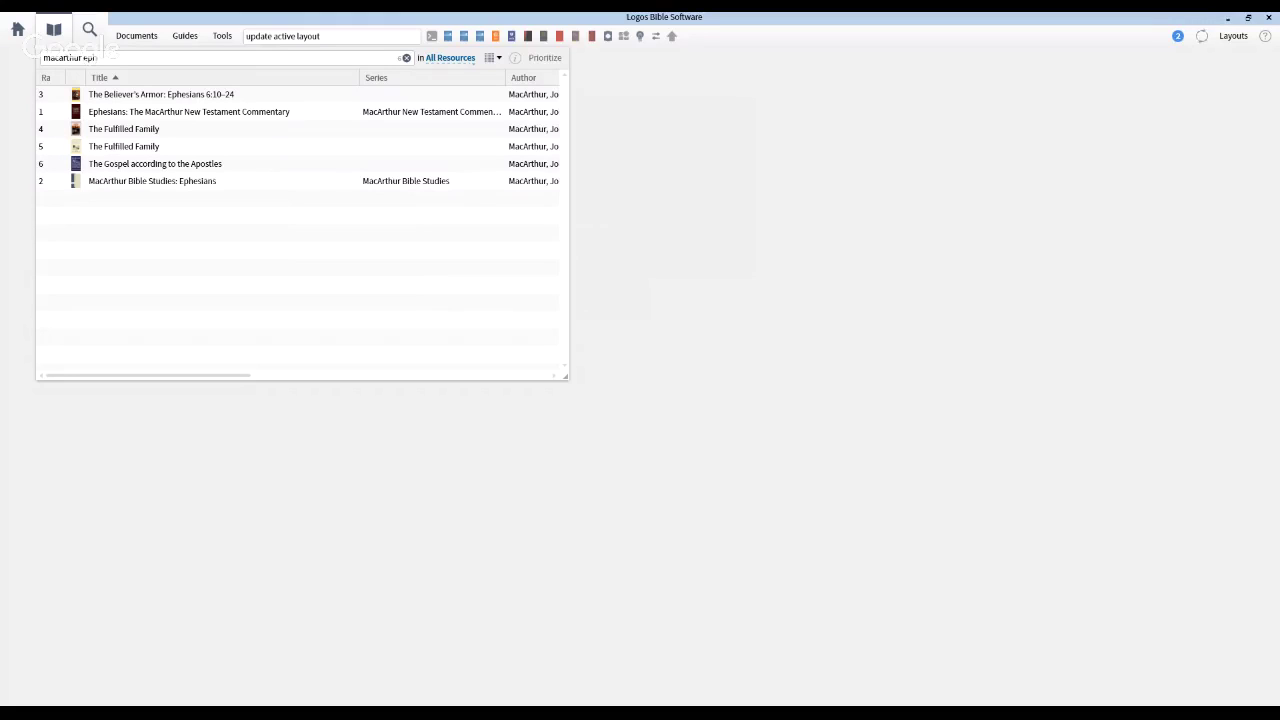
{"action": "left_click", "coordinate": [150, 40]}
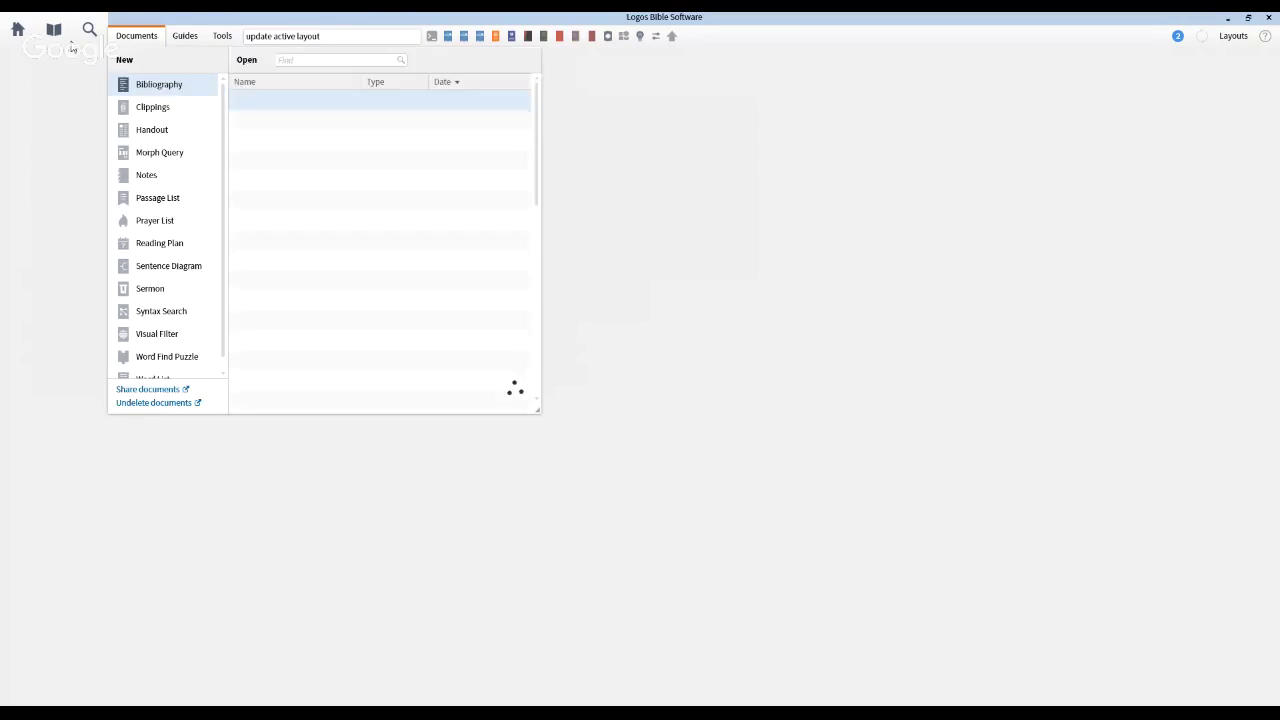
{"action": "left_click", "coordinate": [57, 39]}
{"action": "left_click", "coordinate": [58, 38]}
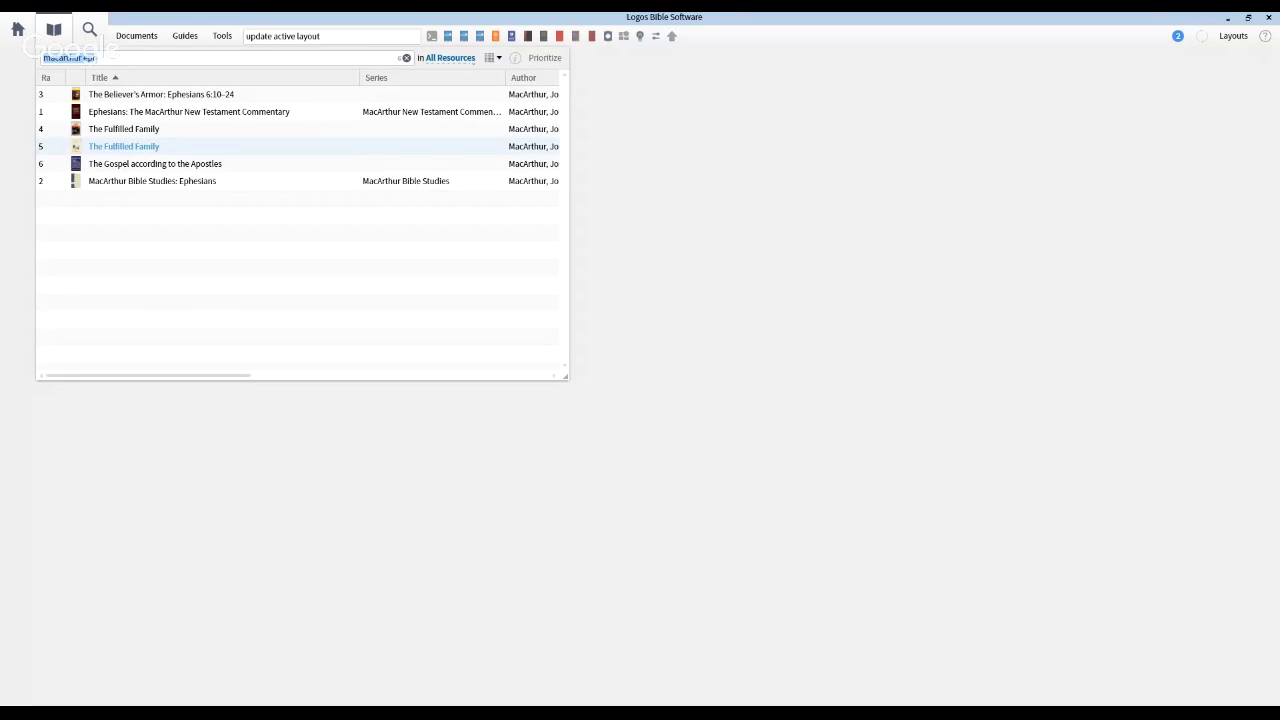
- Examine the found resources' previews and their publisher, type, subject, rating and usage details
{"action": "mouse_move", "coordinate": [124, 146]}
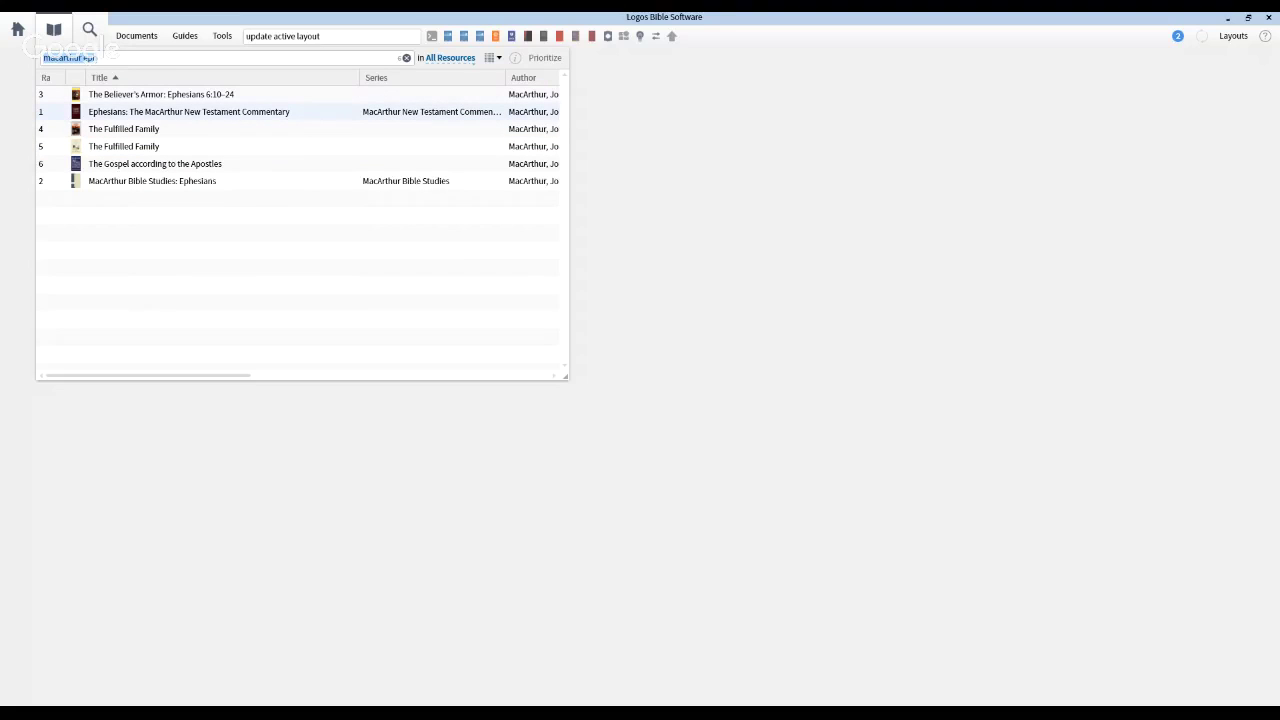
{"action": "mouse_move", "coordinate": [200, 111]}
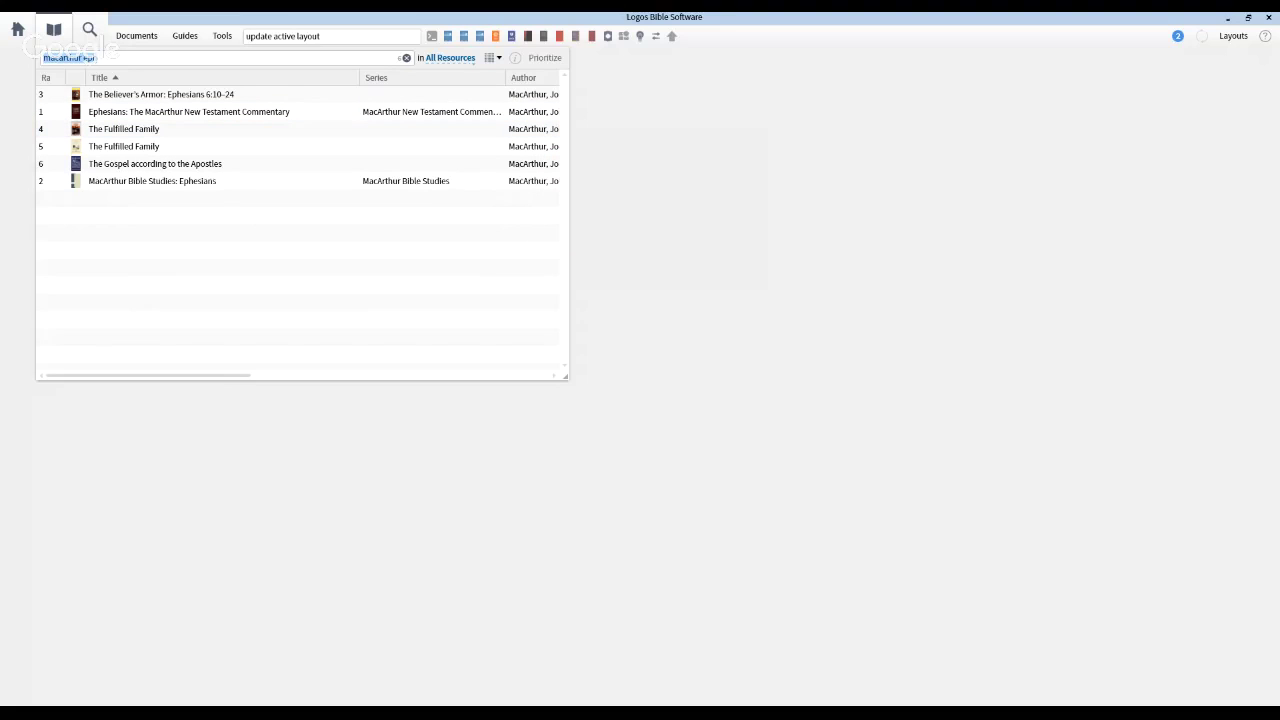
{"action": "left_click_drag", "start_coordinate": [200, 376], "coordinate": [312, 376]}
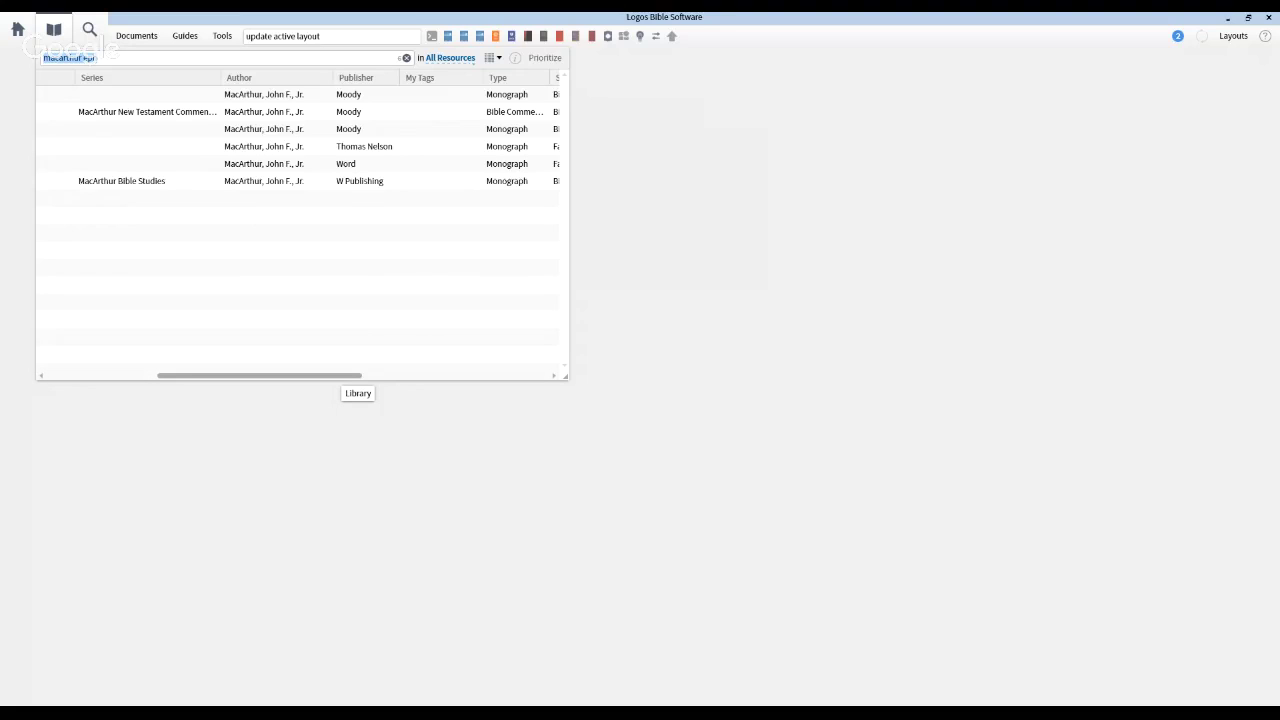
{"action": "left_click_drag", "start_coordinate": [337, 378], "coordinate": [430, 396]}
{"action": "mouse_move", "coordinate": [410, 163]}
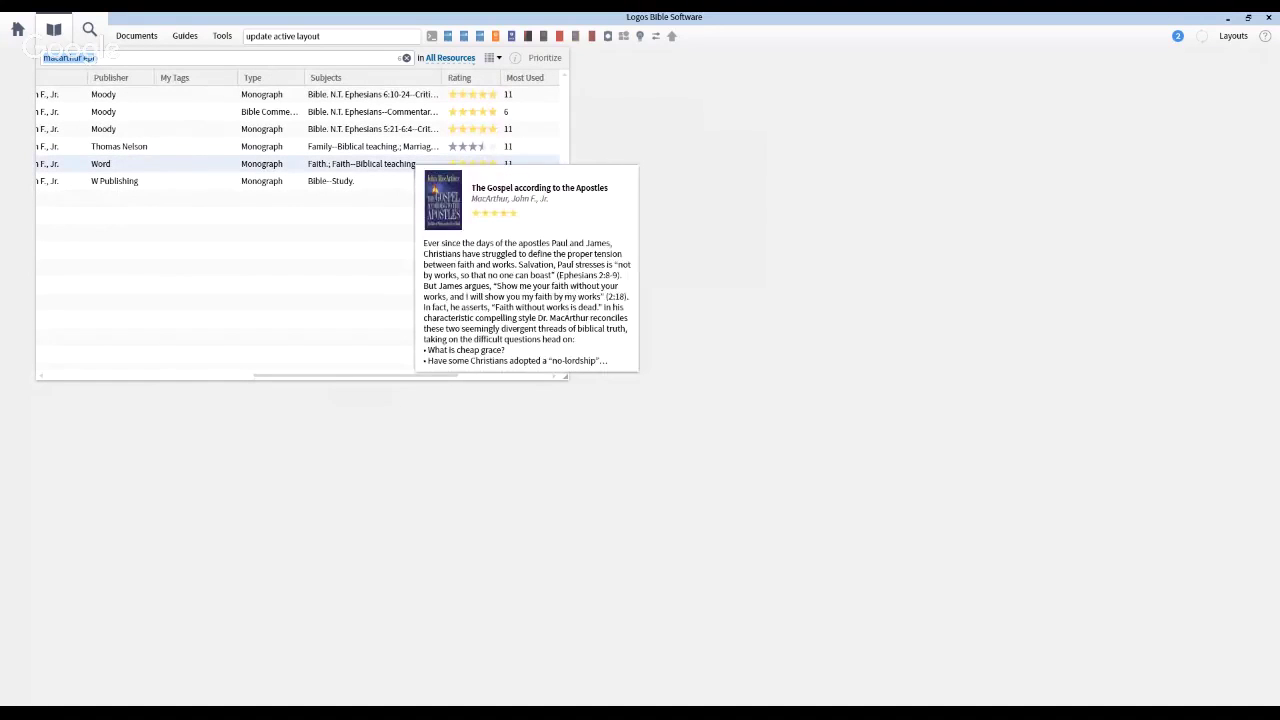
{"action": "mouse_move", "coordinate": [490, 95]}
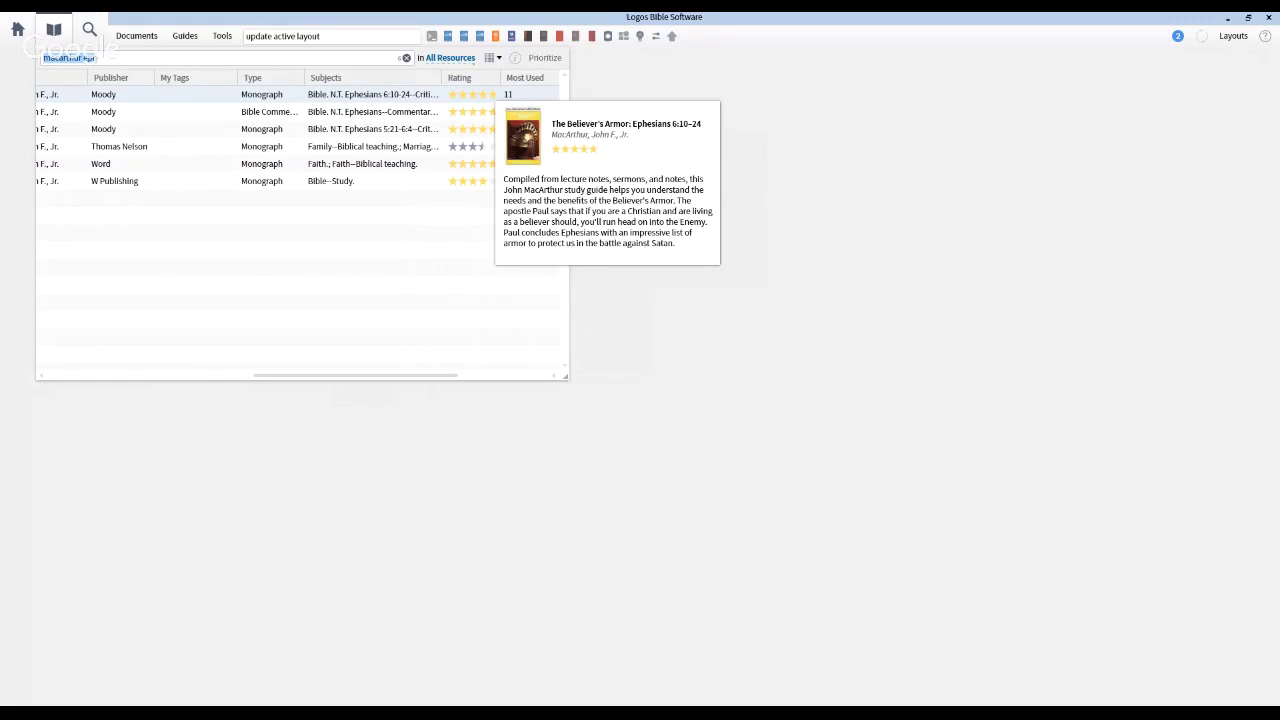
{"action": "mouse_move", "coordinate": [490, 181]}
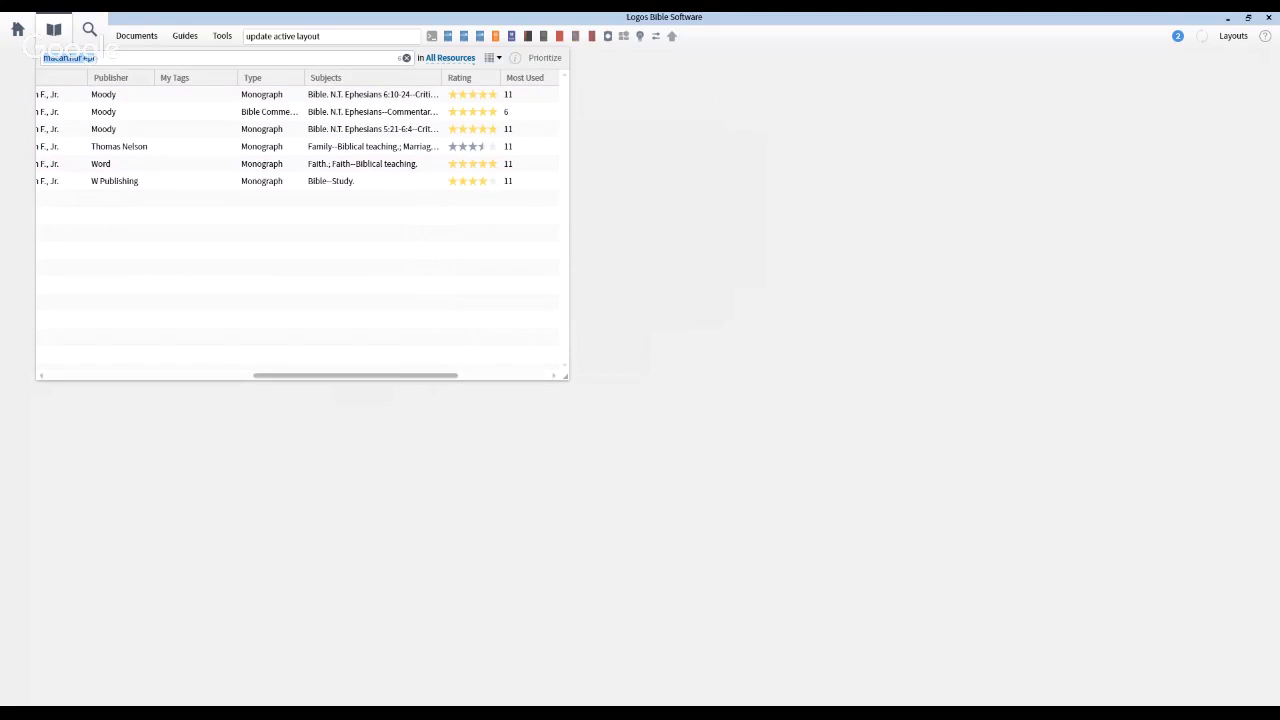
{"action": "left_click_drag", "start_coordinate": [355, 376], "coordinate": [148, 376]}
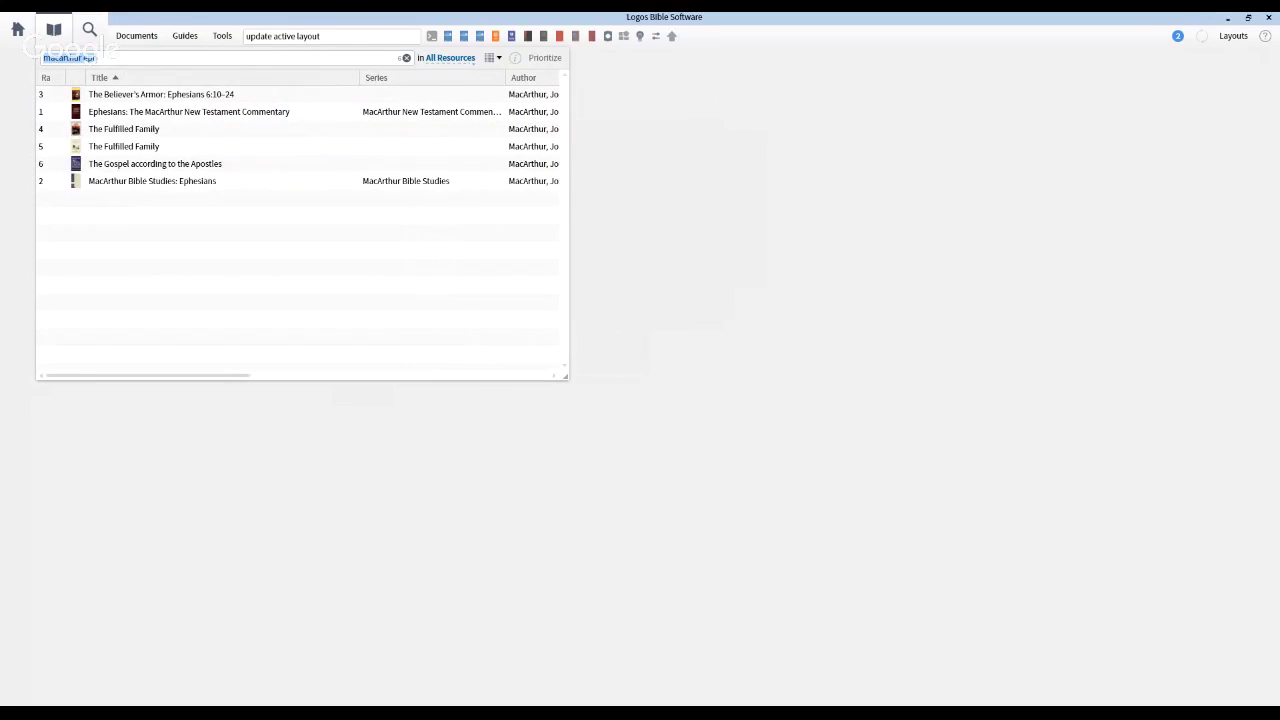
- Clear the library search and review the prioritized list of preferred Bibles, dictionaries and commentaries
{"action": "key", "text": "BackSpace"}
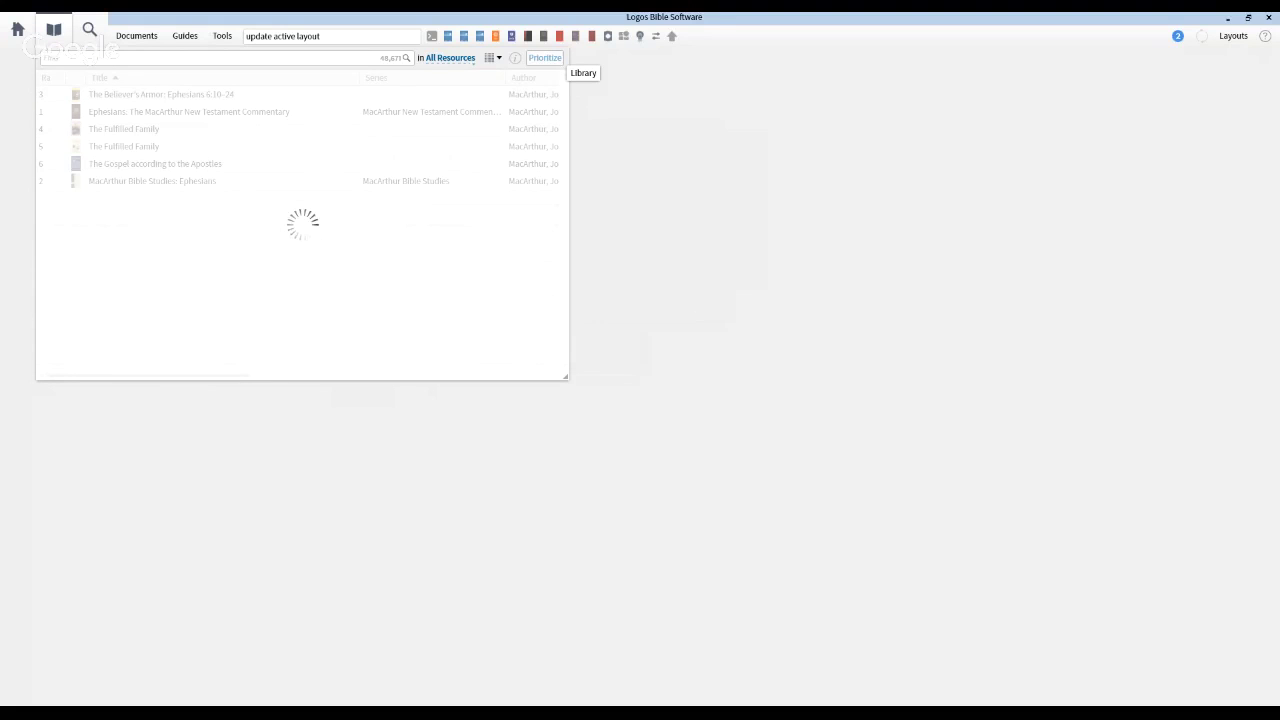
{"action": "left_click", "coordinate": [545, 58]}
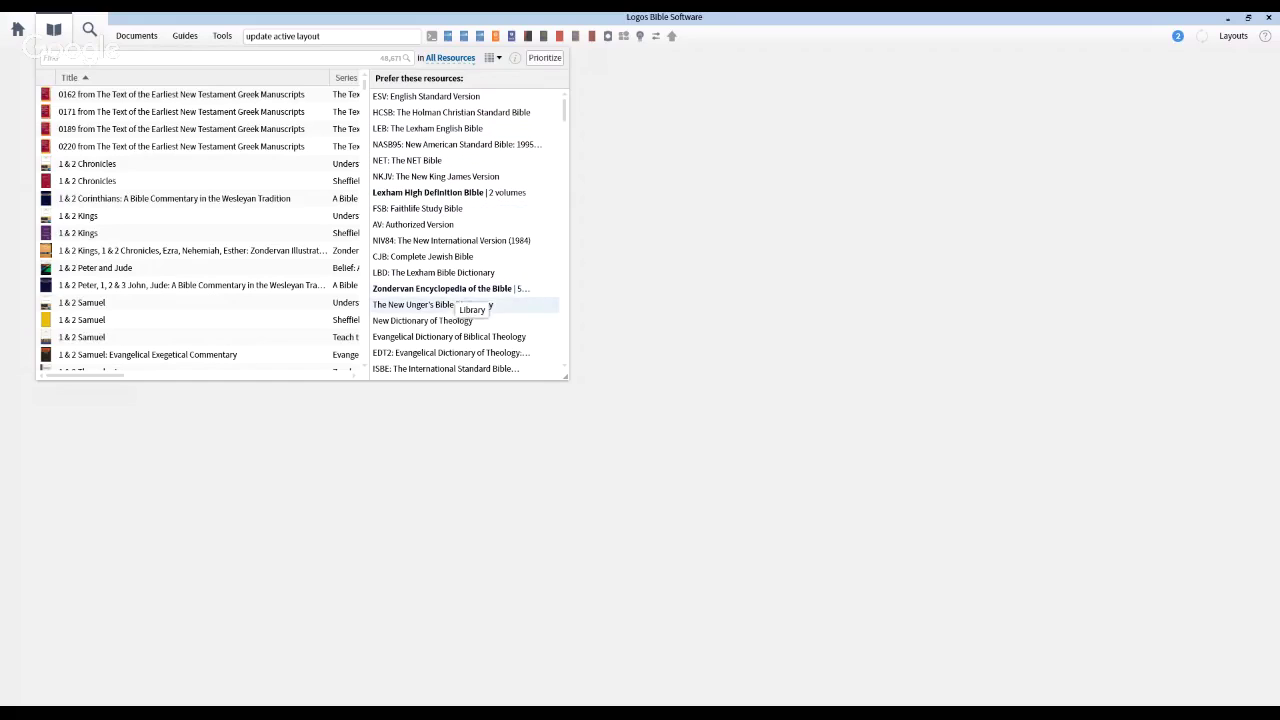
{"action": "scroll", "coordinate": [460, 300], "scroll_direction": "down", "scroll_amount": 5}
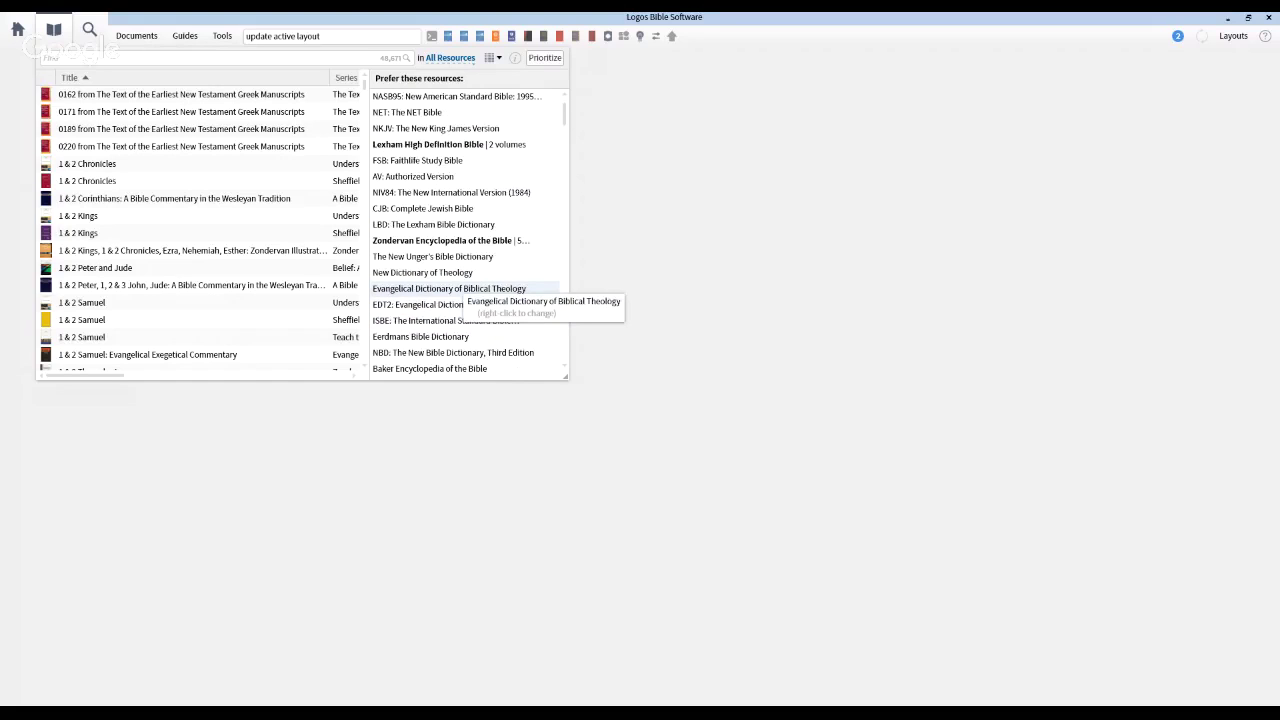
{"action": "scroll", "coordinate": [460, 290], "scroll_direction": "down", "scroll_amount": 6}
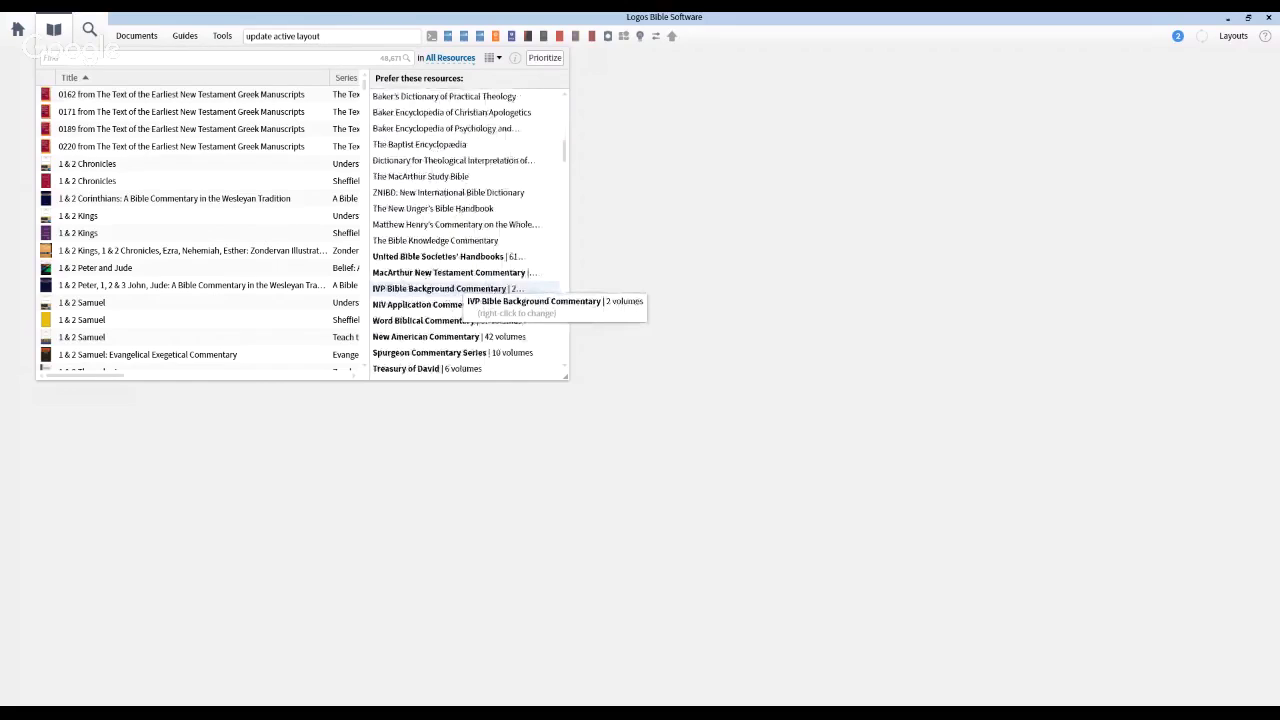
{"action": "scroll", "coordinate": [460, 292], "scroll_direction": "down", "scroll_amount": 2}
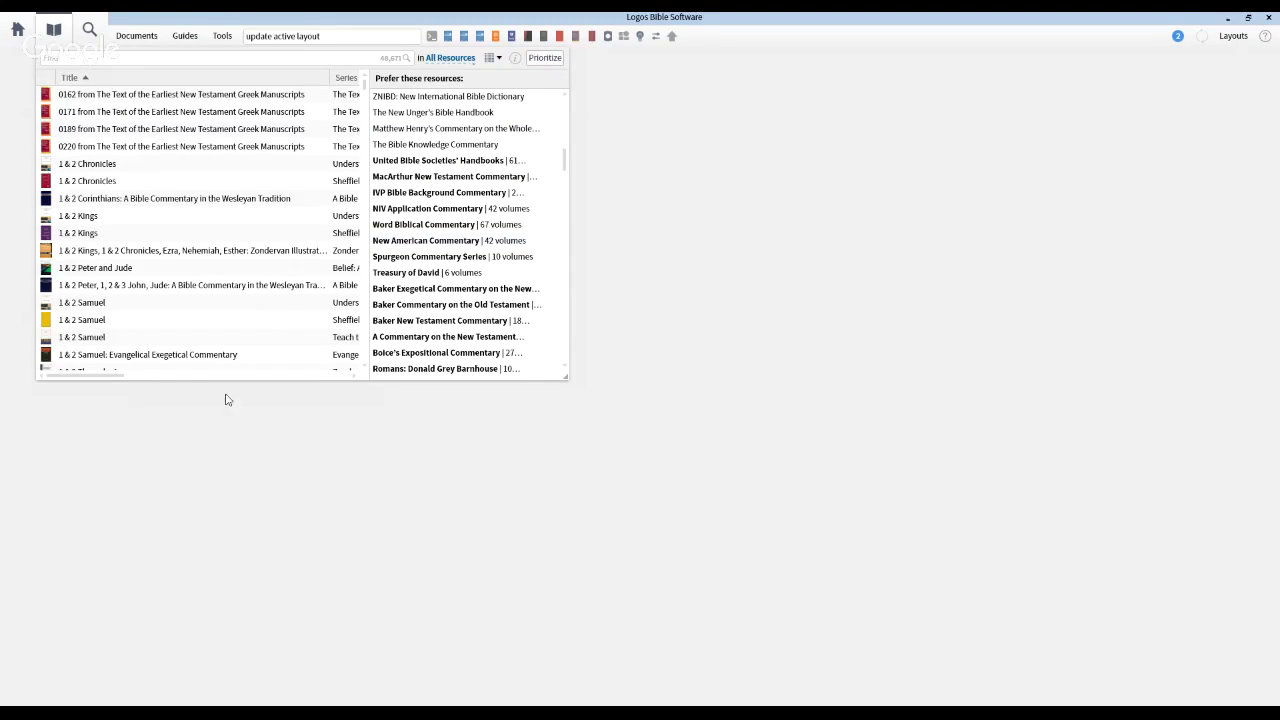
- Group the library by subject, and browse the subject headings down to the expanded Abrahamic religions entry
{"action": "left_click_drag", "start_coordinate": [80, 375], "coordinate": [251, 375]}
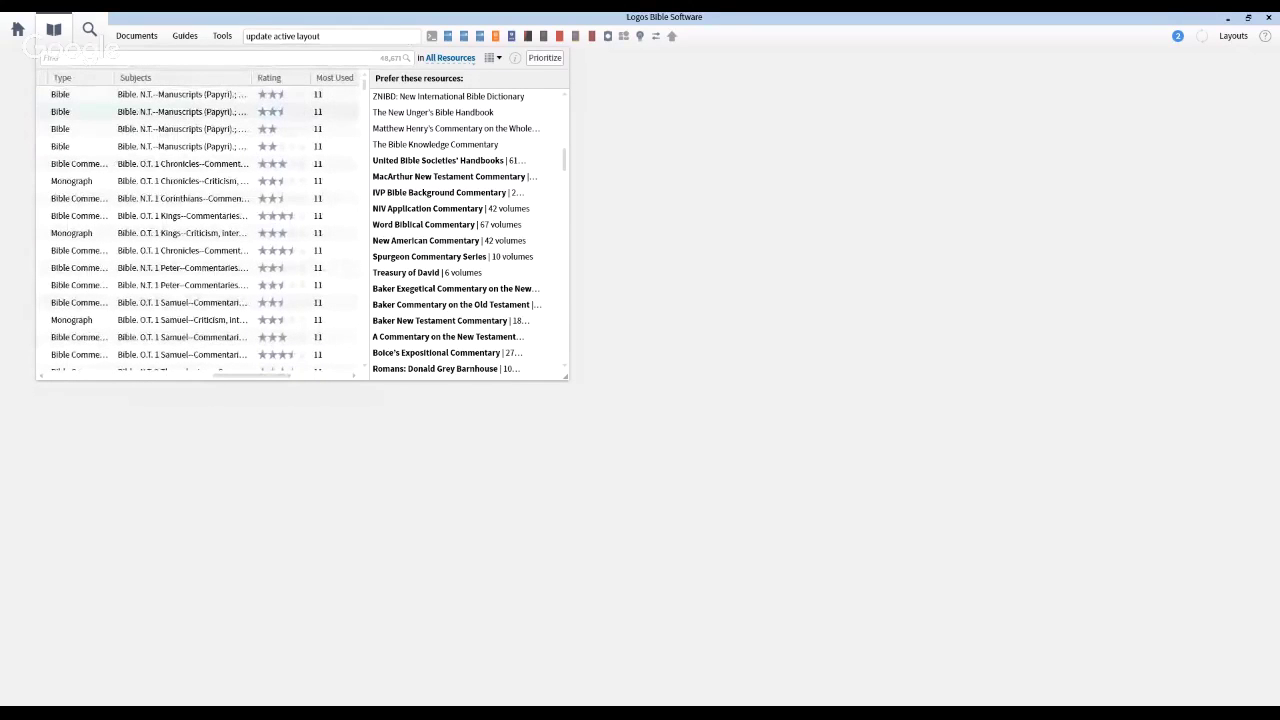
{"action": "left_click", "coordinate": [143, 78]}
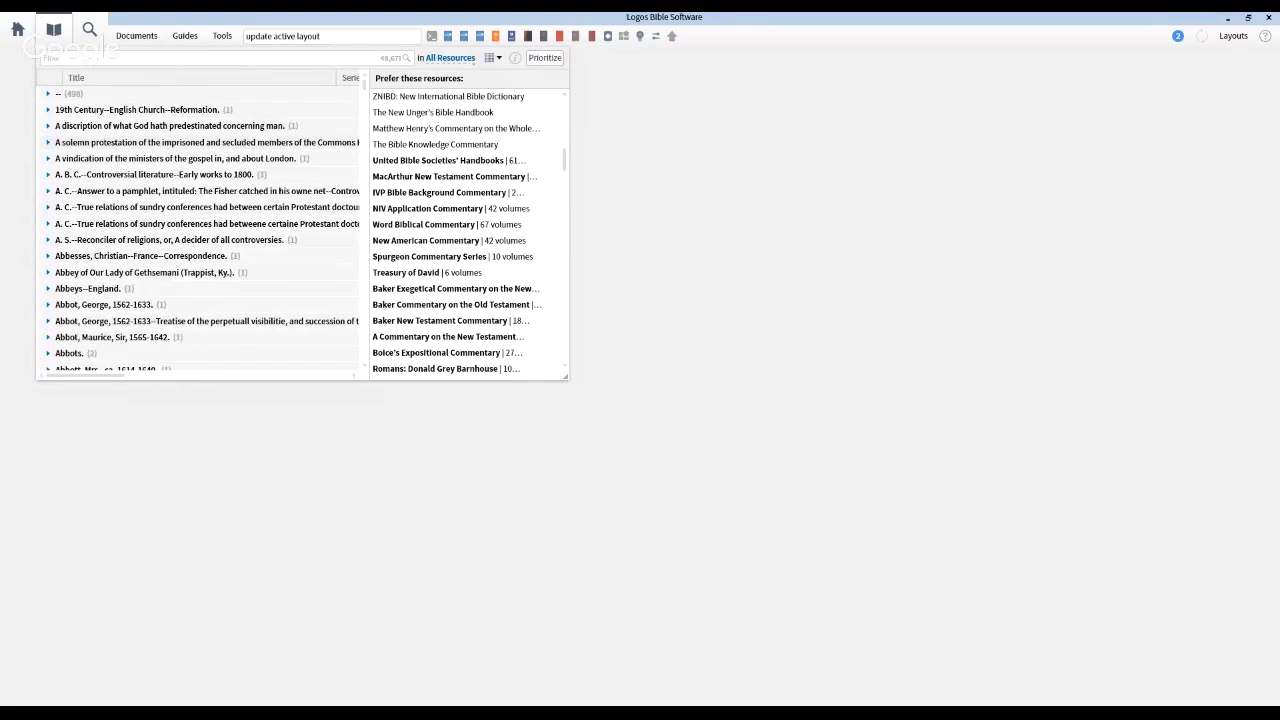
{"action": "scroll", "coordinate": [200, 230], "scroll_direction": "down", "scroll_amount": 10}
{"action": "scroll", "coordinate": [200, 230], "scroll_direction": "up", "scroll_amount": 10}
{"action": "scroll", "coordinate": [200, 230], "scroll_direction": "down", "scroll_amount": 10}
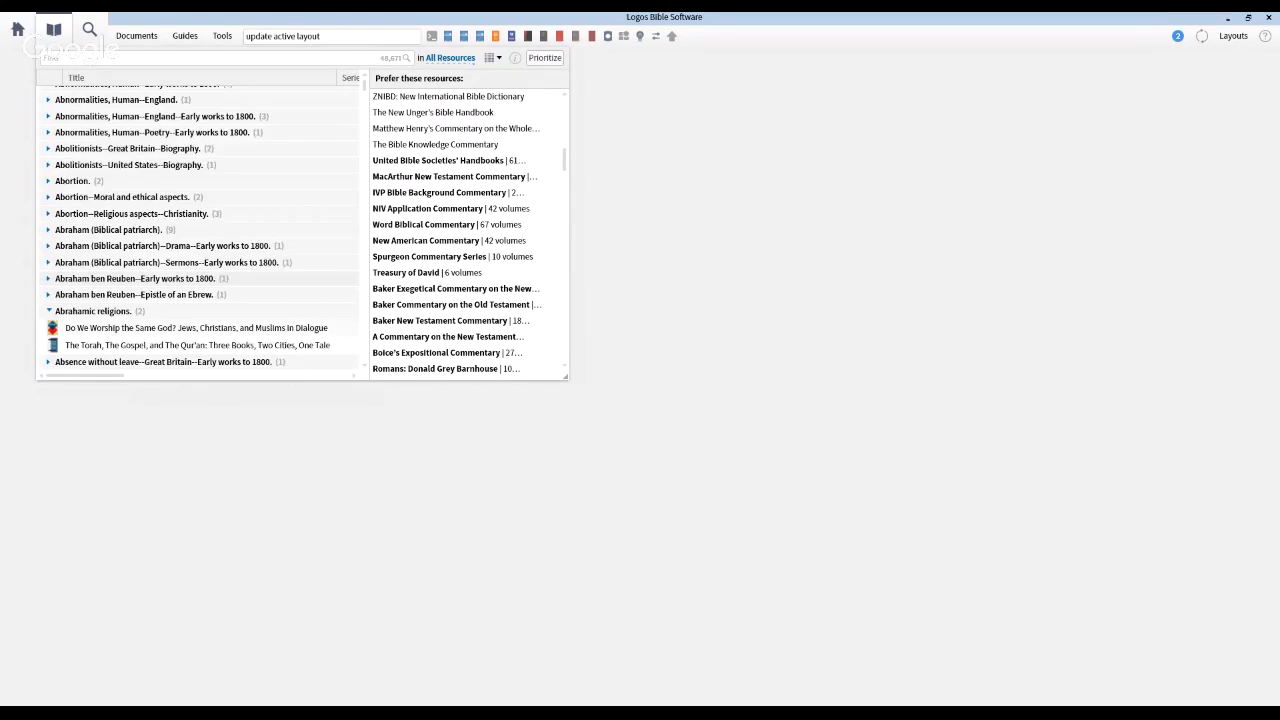
- Examine the rating, usage and community tag details of the resources under Abrahamic religions
{"action": "scroll", "coordinate": [200, 230], "scroll_direction": "down", "scroll_amount": 2}
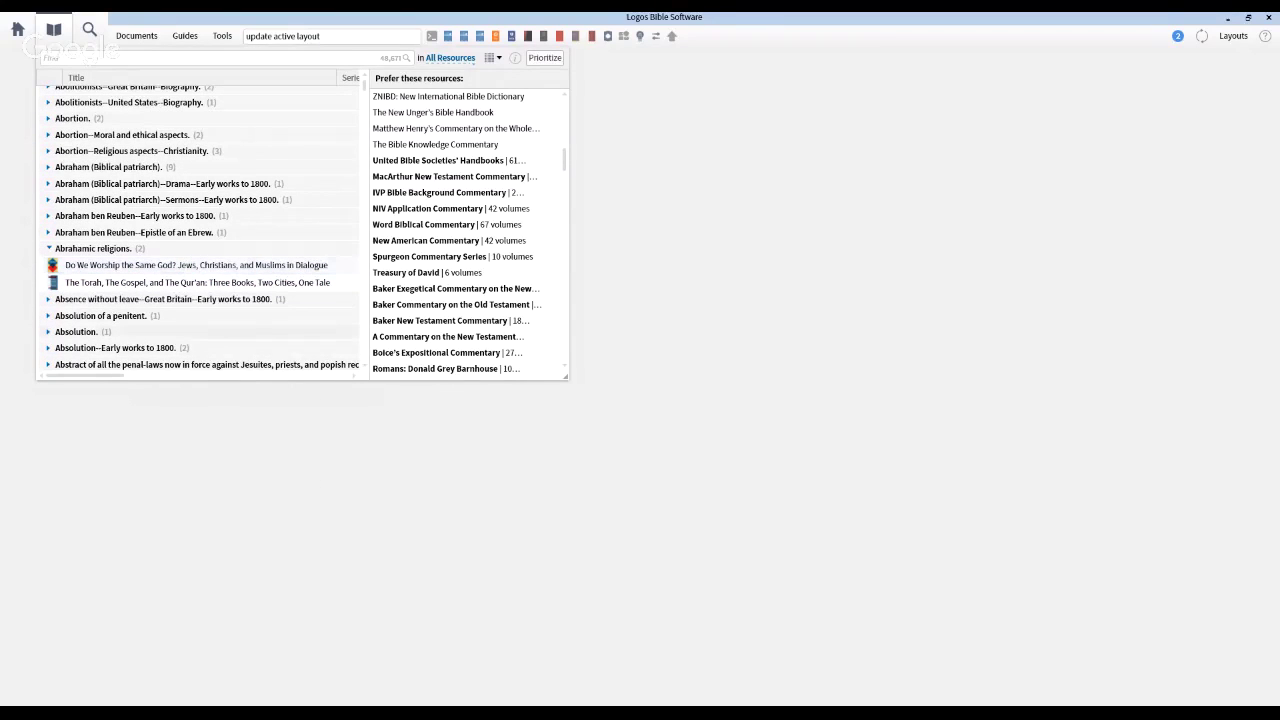
{"action": "scroll", "coordinate": [197, 225], "scroll_direction": "right", "scroll_amount": 5}
{"action": "left_click_drag", "start_coordinate": [268, 390], "coordinate": [318, 391]}
{"action": "mouse_move", "coordinate": [275, 283]}
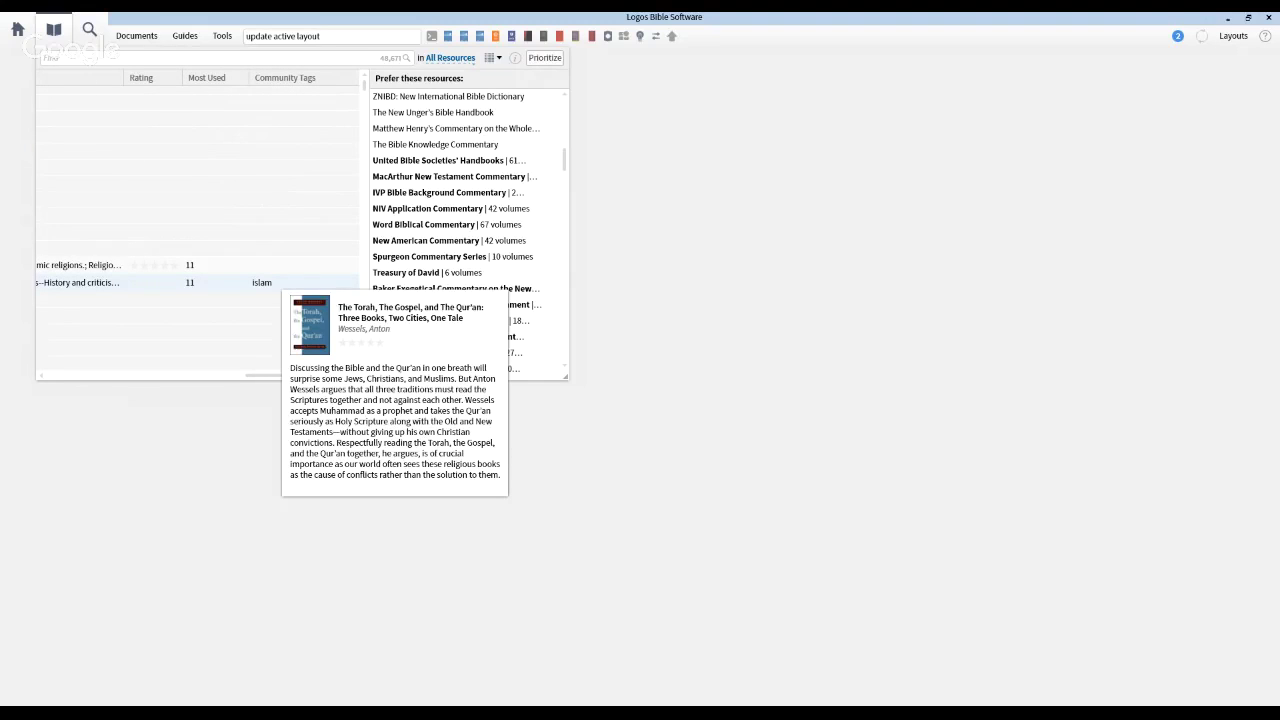
{"action": "left_click_drag", "start_coordinate": [284, 376], "coordinate": [221, 376]}
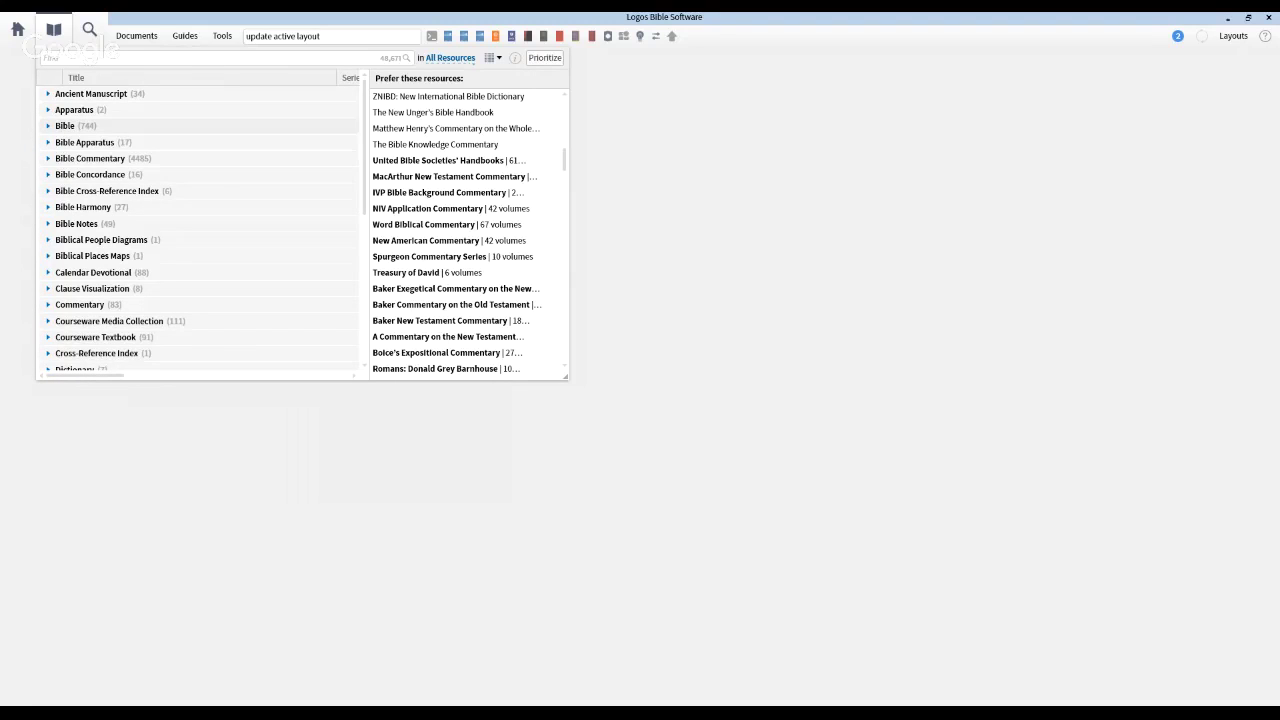
- Group the library by resource type, and expand the Dictionary category to look over its titles
{"action": "scroll", "coordinate": [200, 230], "scroll_direction": "down", "scroll_amount": 1}
{"action": "scroll", "coordinate": [200, 230], "scroll_direction": "up", "scroll_amount": 1}
{"action": "scroll", "coordinate": [200, 230], "scroll_direction": "down", "scroll_amount": 1}
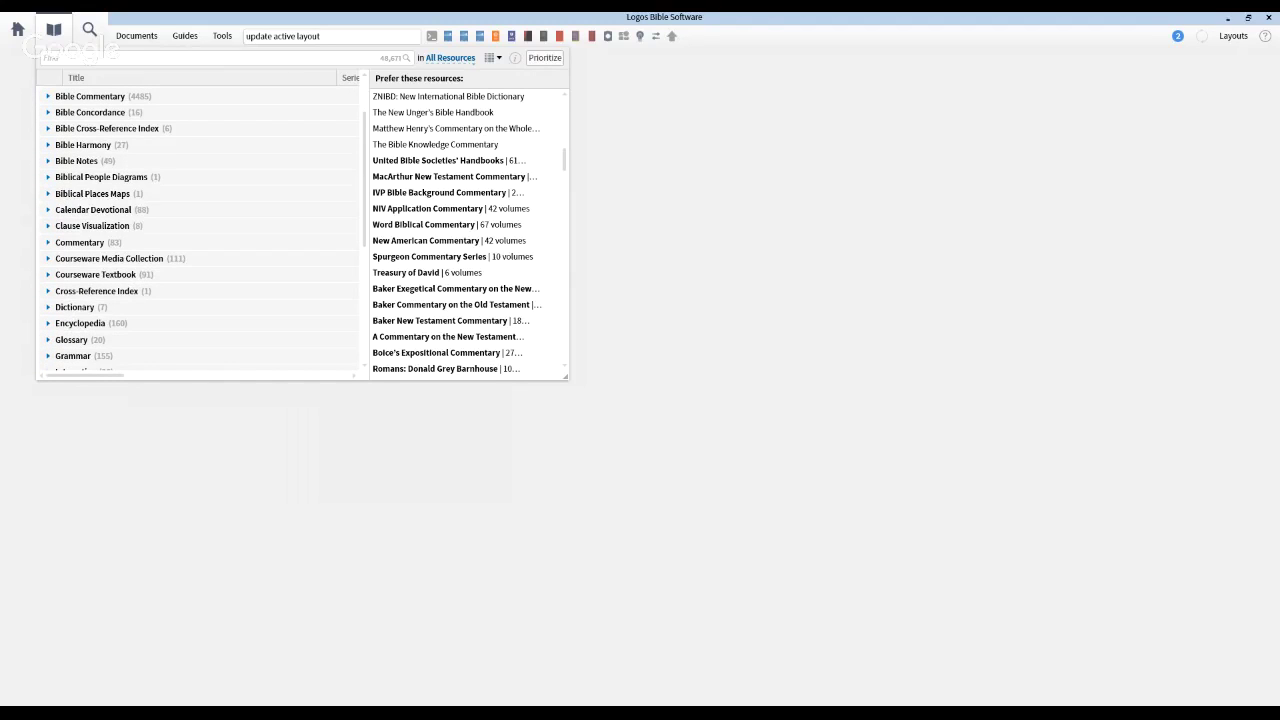
{"action": "scroll", "coordinate": [200, 230], "scroll_direction": "up", "scroll_amount": 1}
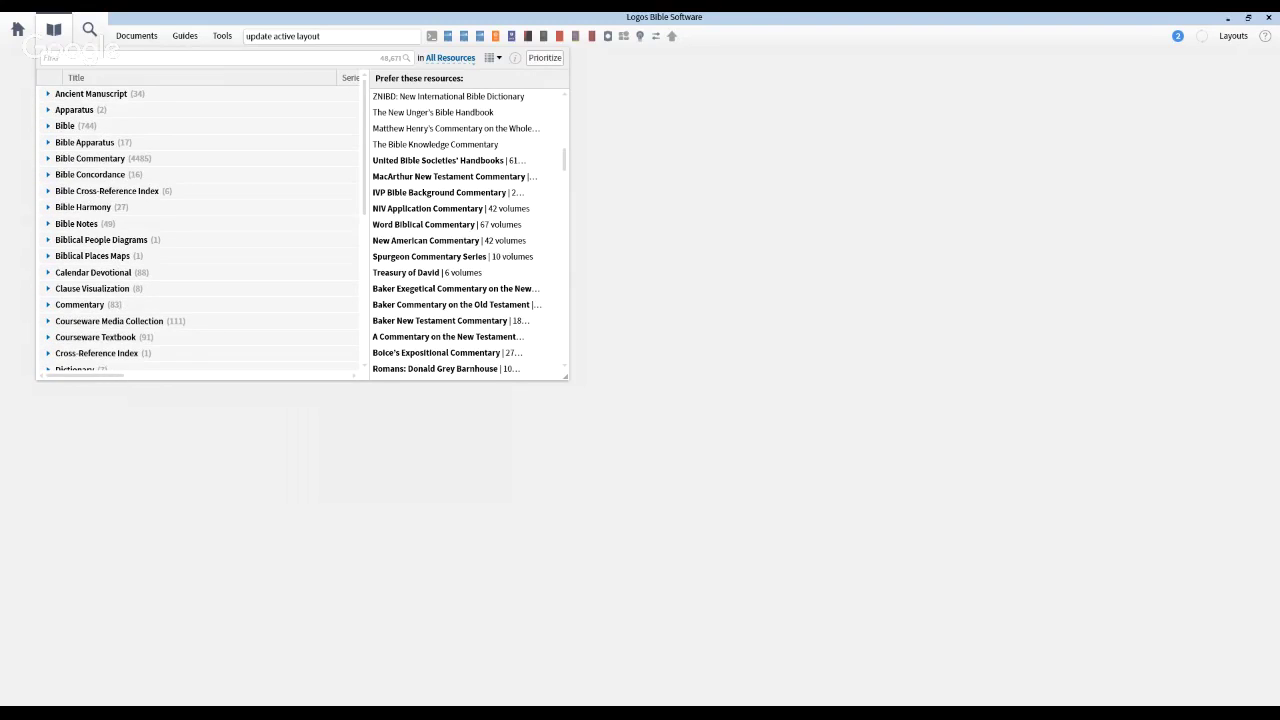
{"action": "scroll", "coordinate": [200, 230], "scroll_direction": "down", "scroll_amount": 3}
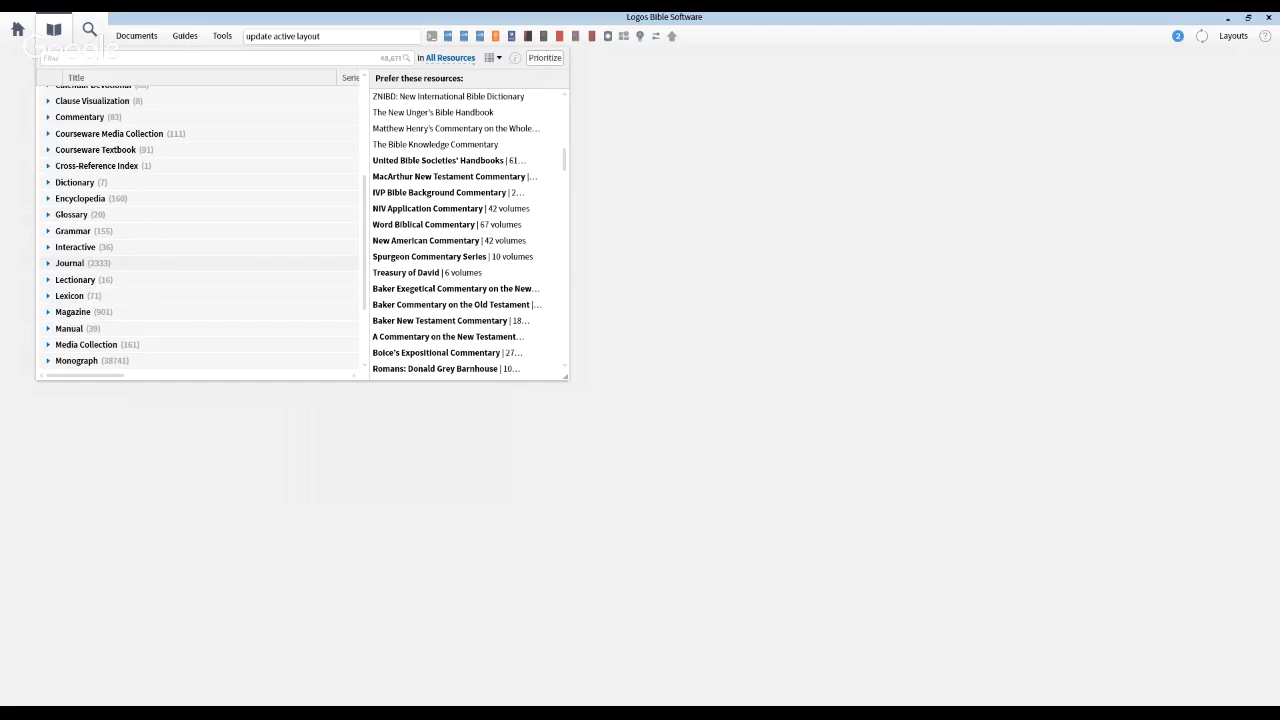
{"action": "scroll", "coordinate": [200, 230], "scroll_direction": "up", "scroll_amount": 1}
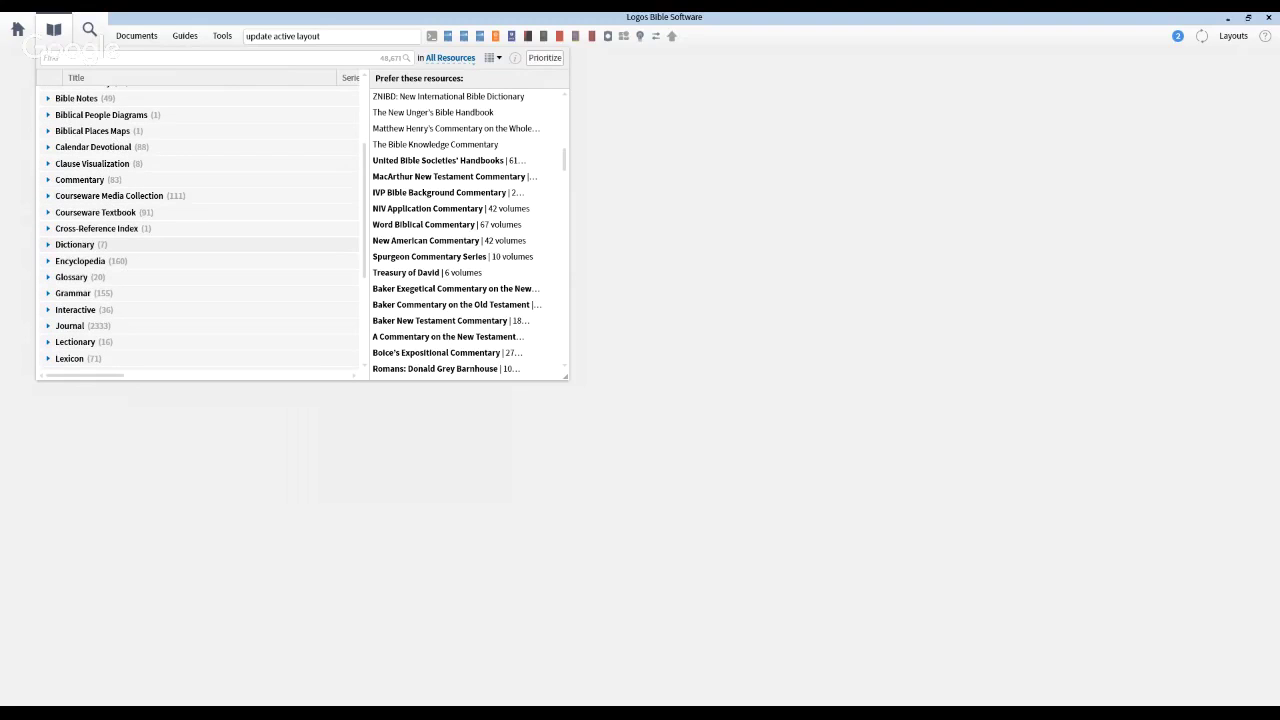
{"action": "left_click", "coordinate": [48, 245]}
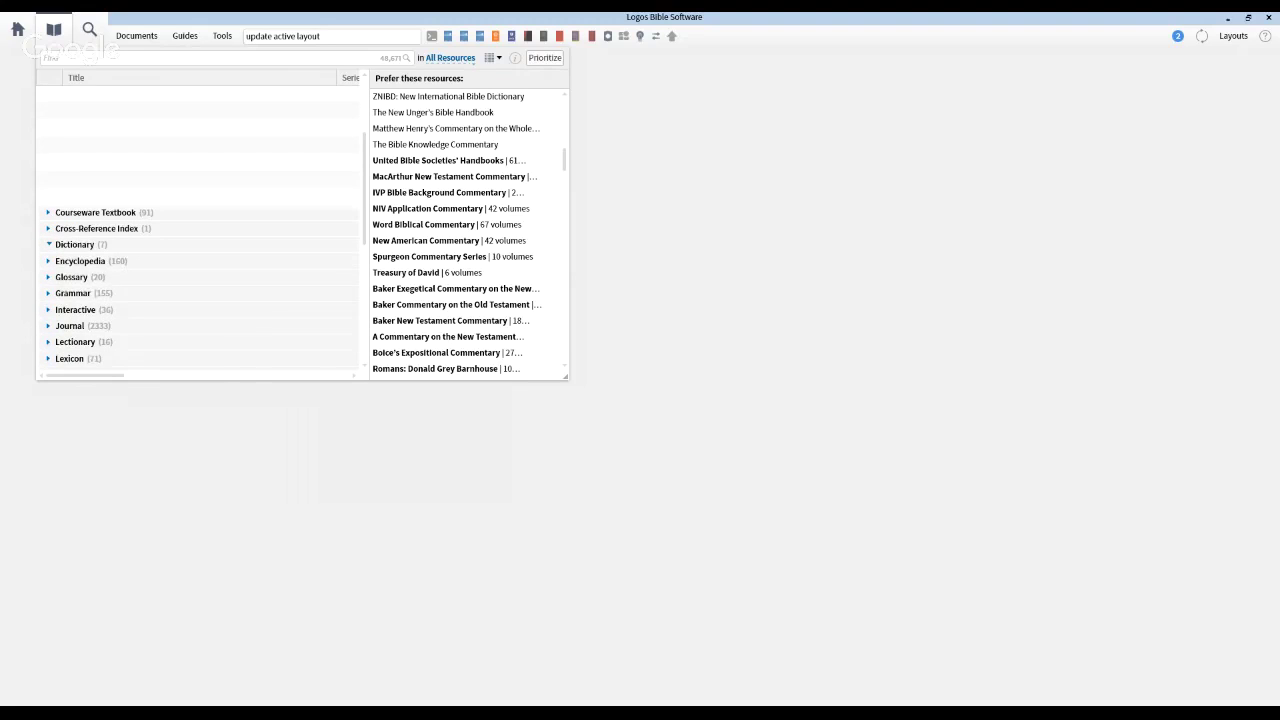
{"action": "scroll", "coordinate": [200, 230], "scroll_direction": "down", "scroll_amount": 2}
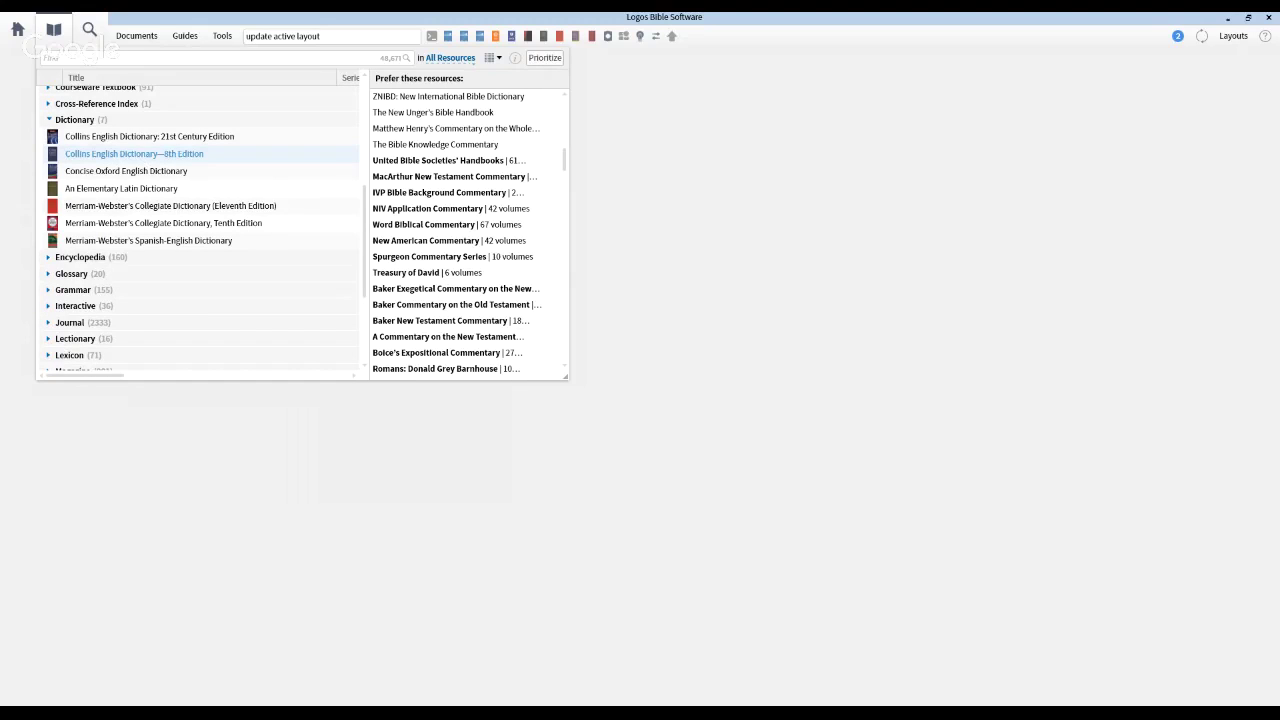
{"action": "mouse_move", "coordinate": [141, 187]}
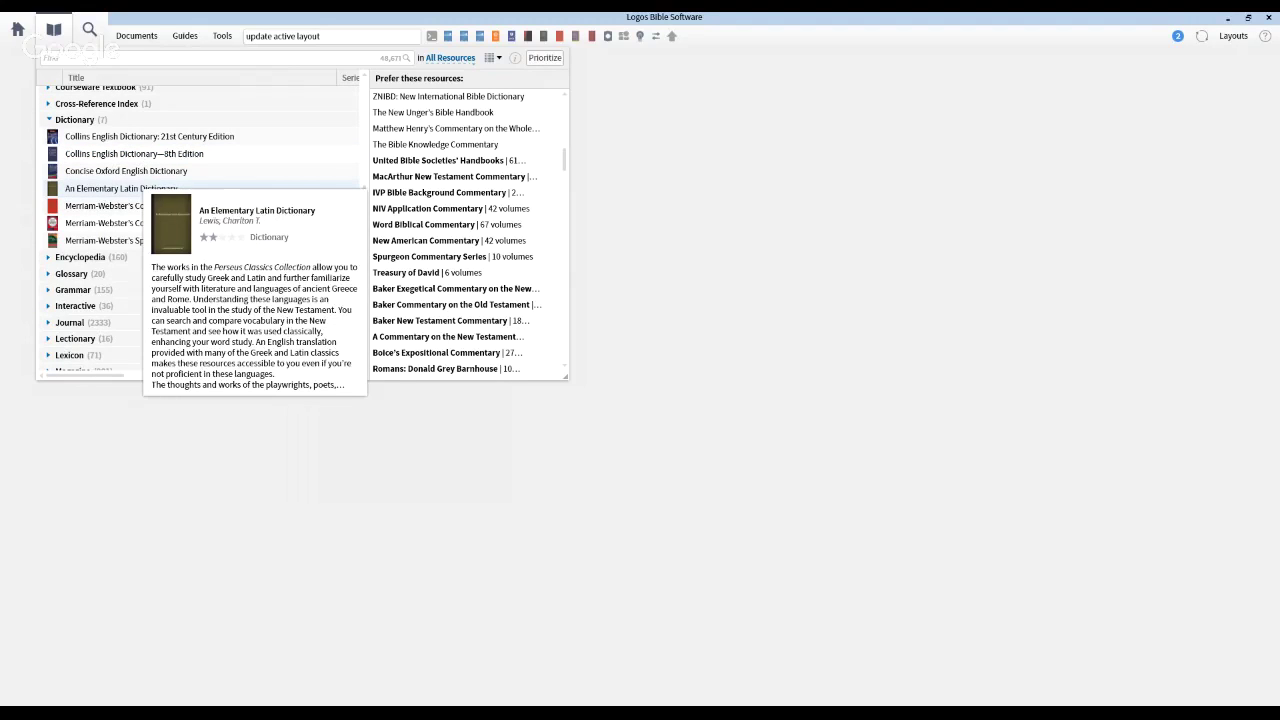
{"action": "scroll", "coordinate": [200, 230], "scroll_direction": "down", "scroll_amount": 2}
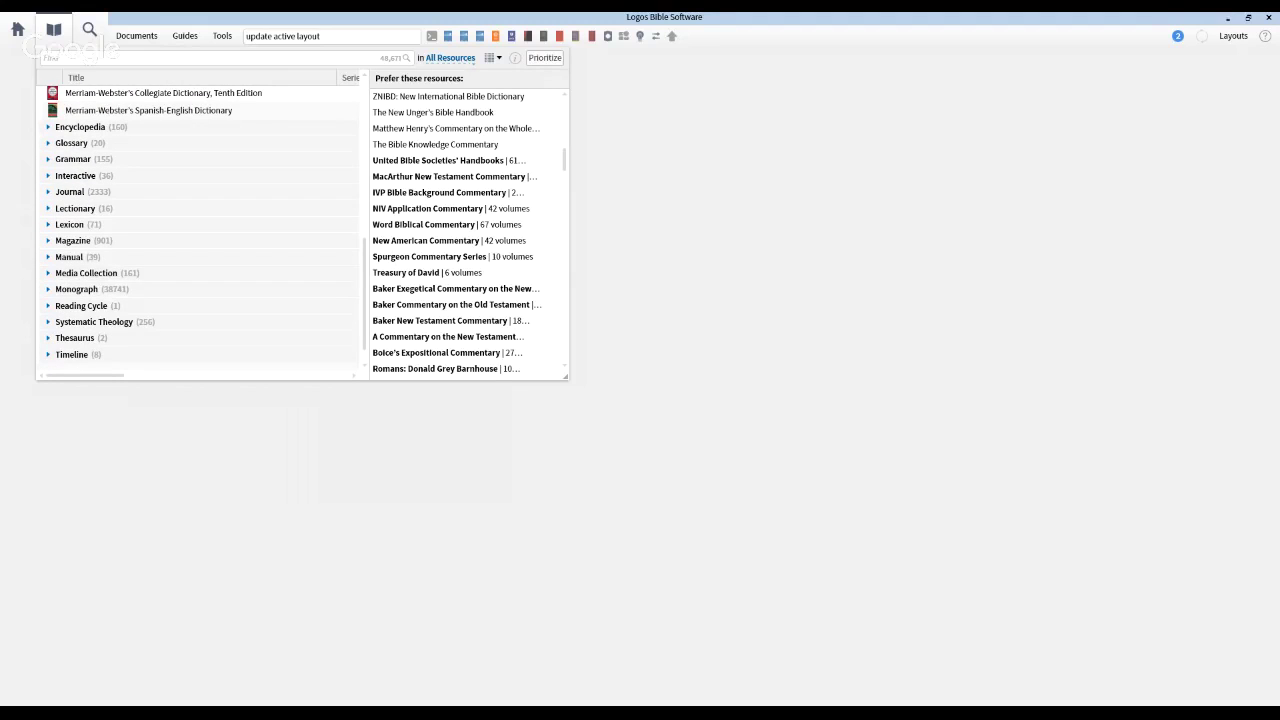
- Examine the full list of resource type categories, from Ancient Manuscript through Timeline
{"action": "scroll", "coordinate": [200, 222], "scroll_direction": "down", "scroll_amount": 1}
{"action": "scroll", "coordinate": [200, 265], "scroll_direction": "up", "scroll_amount": 1}
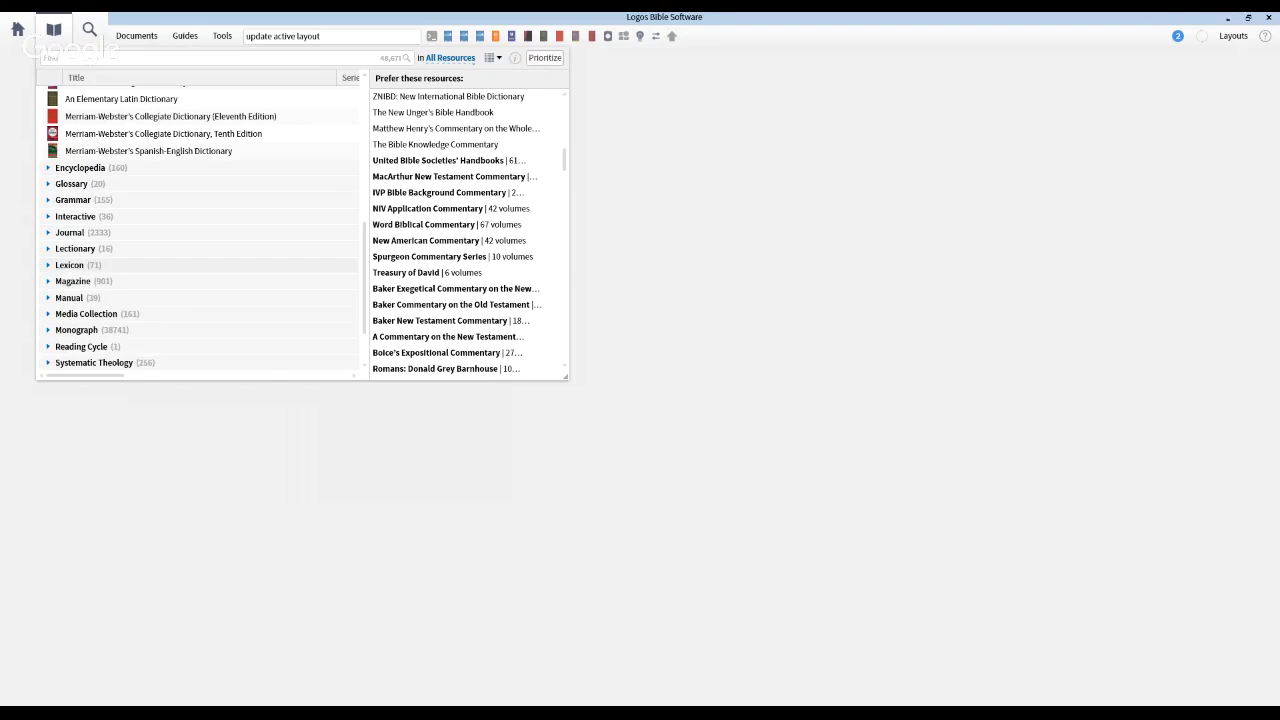
{"action": "scroll", "coordinate": [200, 265], "scroll_direction": "up", "scroll_amount": 6}
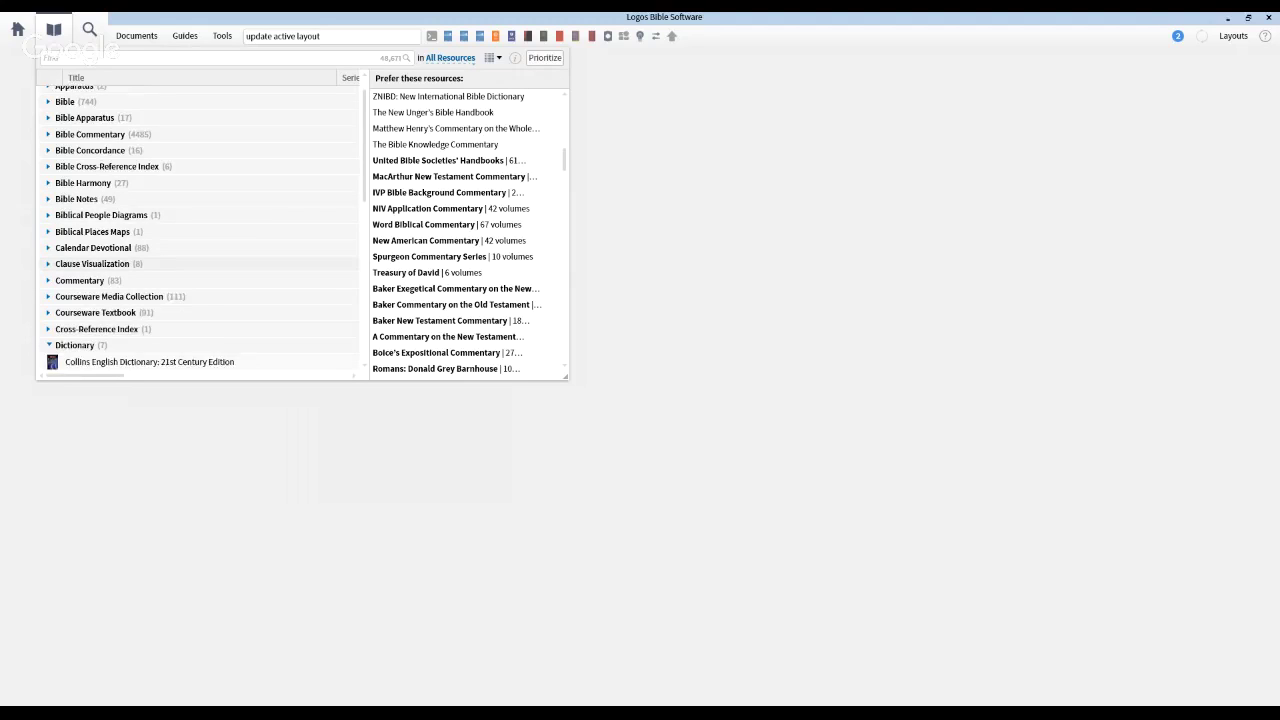
{"action": "scroll", "coordinate": [200, 228], "scroll_direction": "up", "scroll_amount": 1}
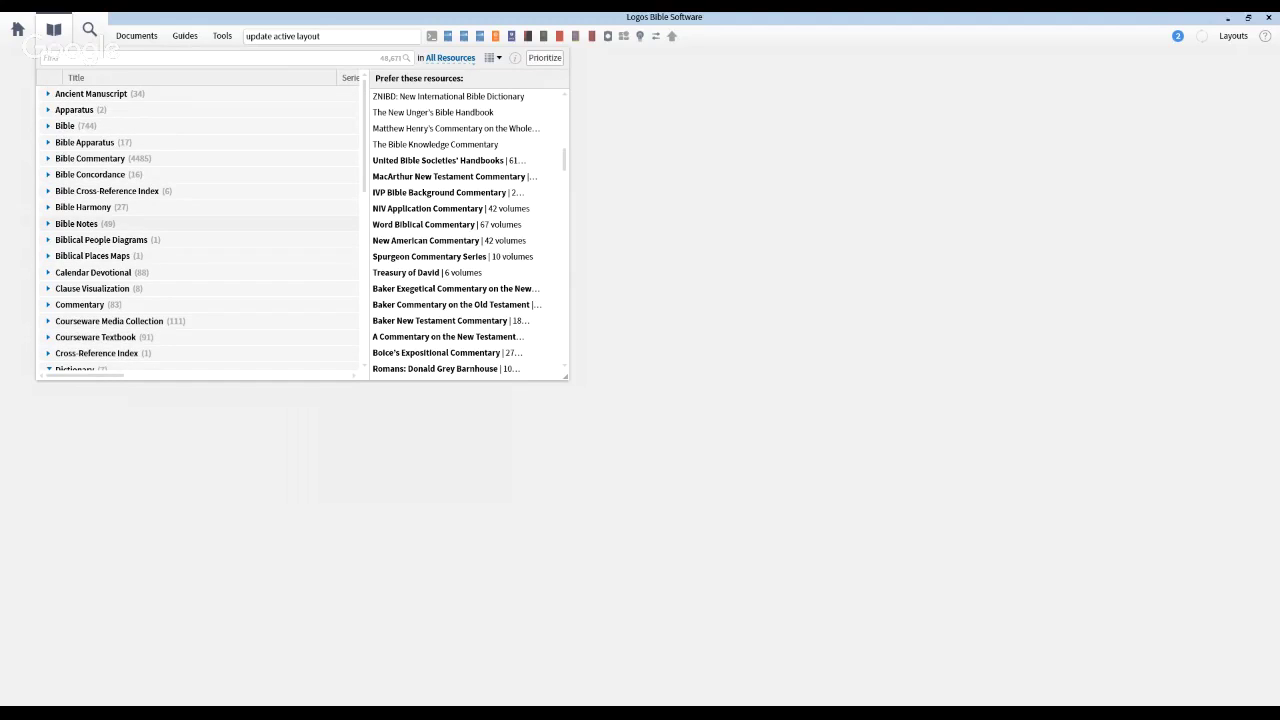
{"action": "scroll", "coordinate": [200, 230], "scroll_direction": "down", "scroll_amount": 3}
{"action": "scroll", "coordinate": [200, 230], "scroll_direction": "down", "scroll_amount": 10}
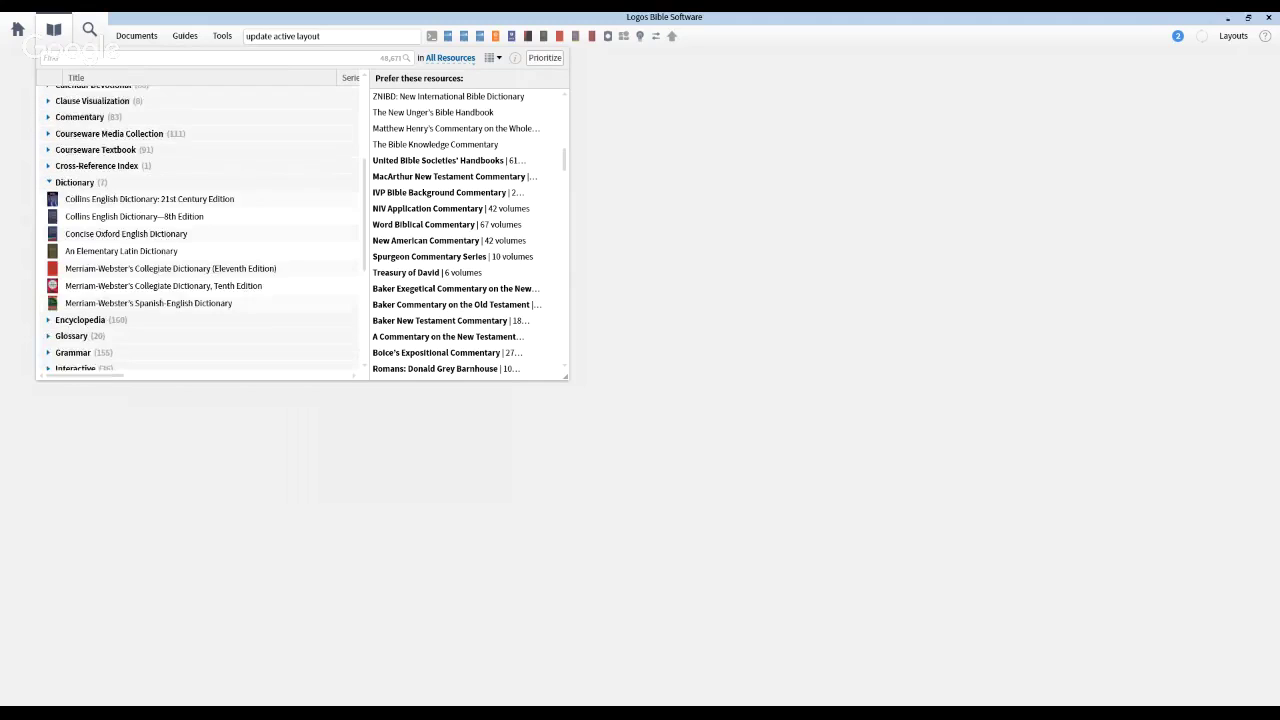
{"action": "scroll", "coordinate": [200, 228], "scroll_direction": "down", "scroll_amount": 3}
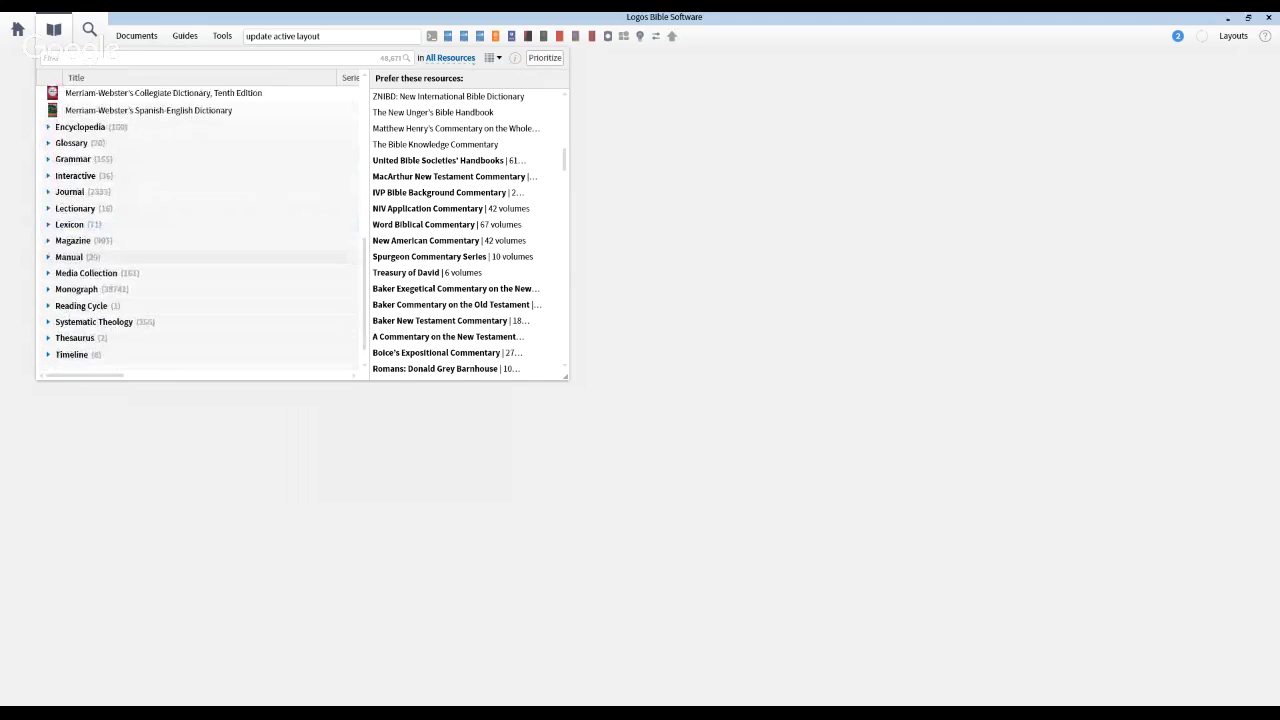
{"action": "scroll", "coordinate": [200, 260], "scroll_direction": "down", "scroll_amount": 1}
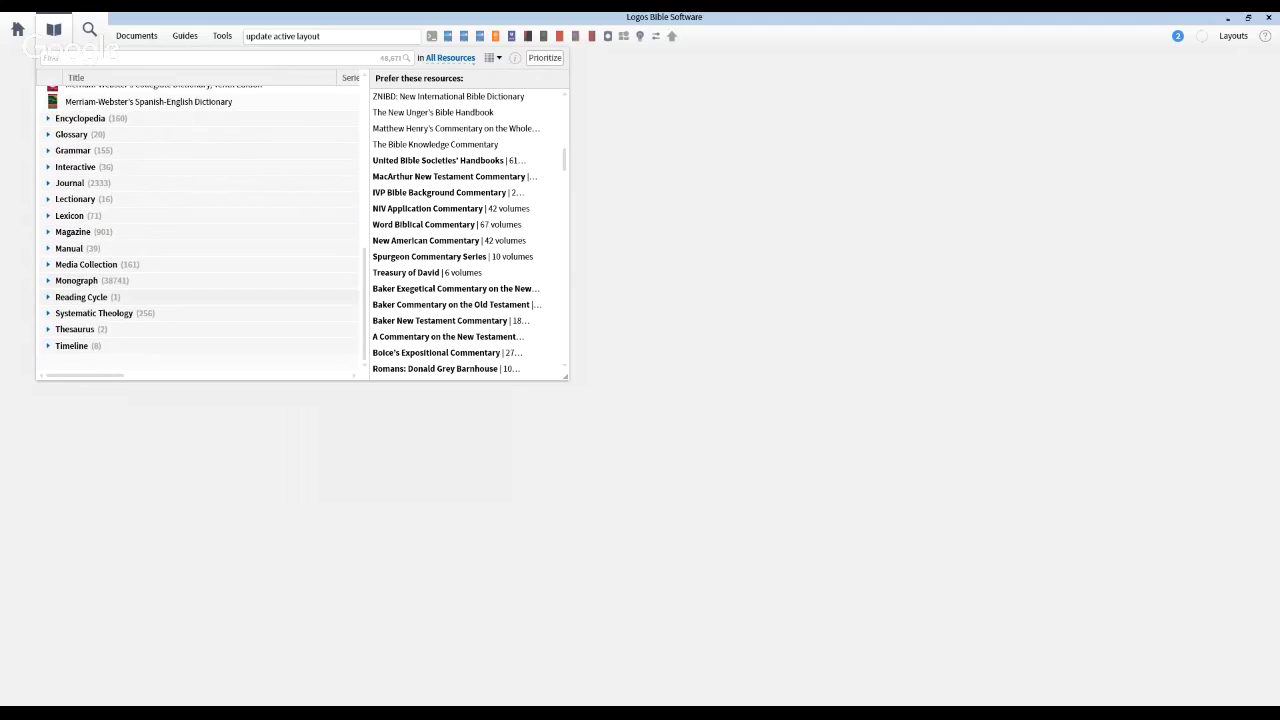
{"action": "scroll", "coordinate": [200, 230], "scroll_direction": "up", "scroll_amount": 15}
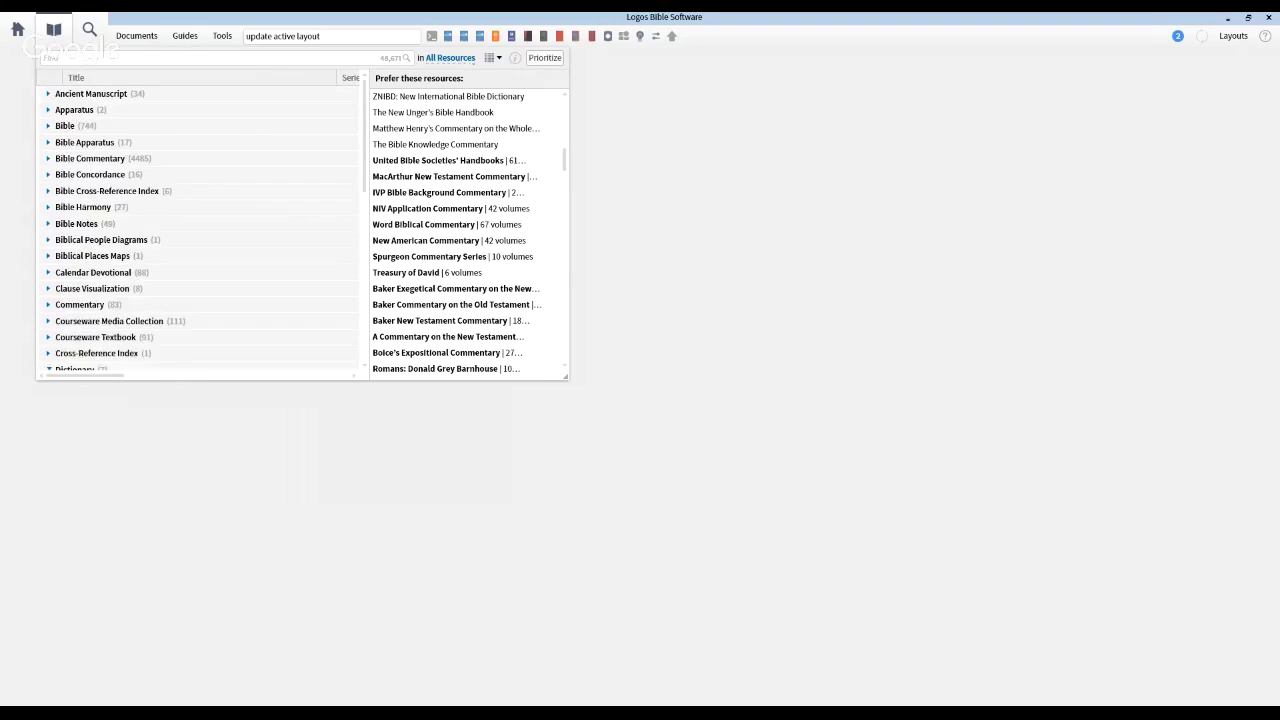
- View the titles in the Bible and Bible Apparatus categories, collapsing each one again after viewing
{"action": "left_click", "coordinate": [48, 126]}
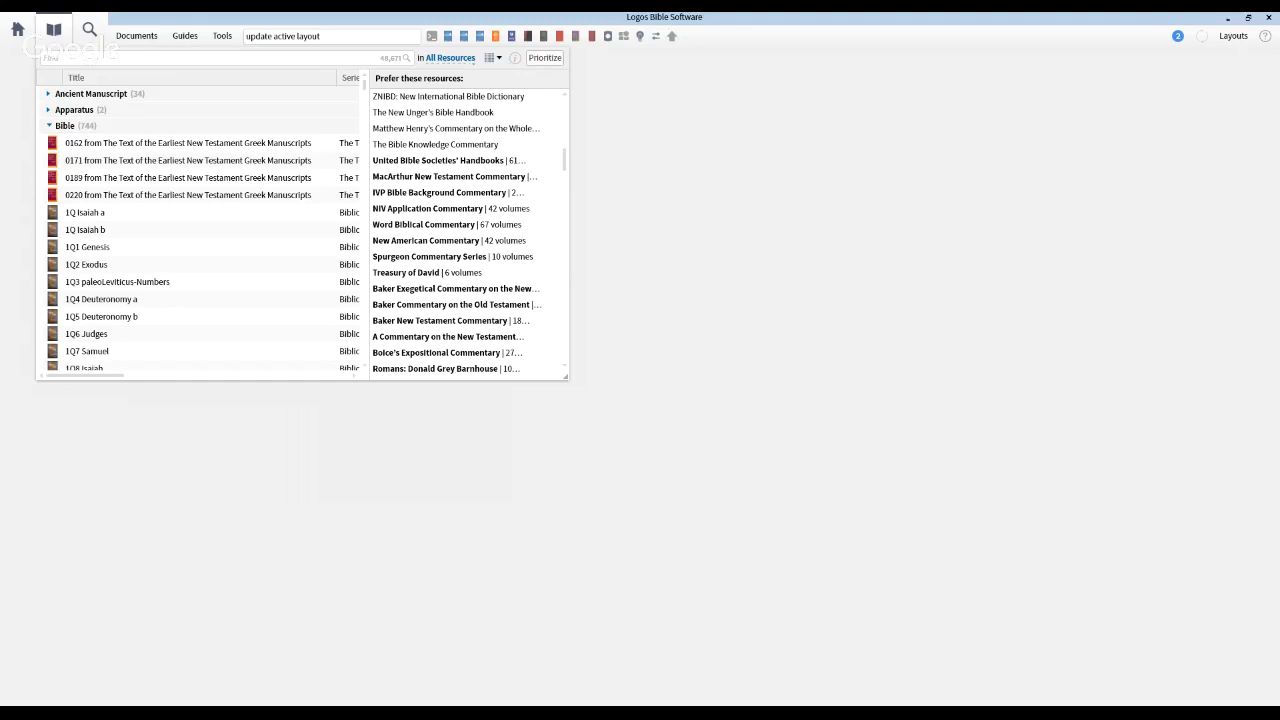
{"action": "left_click", "coordinate": [48, 126]}
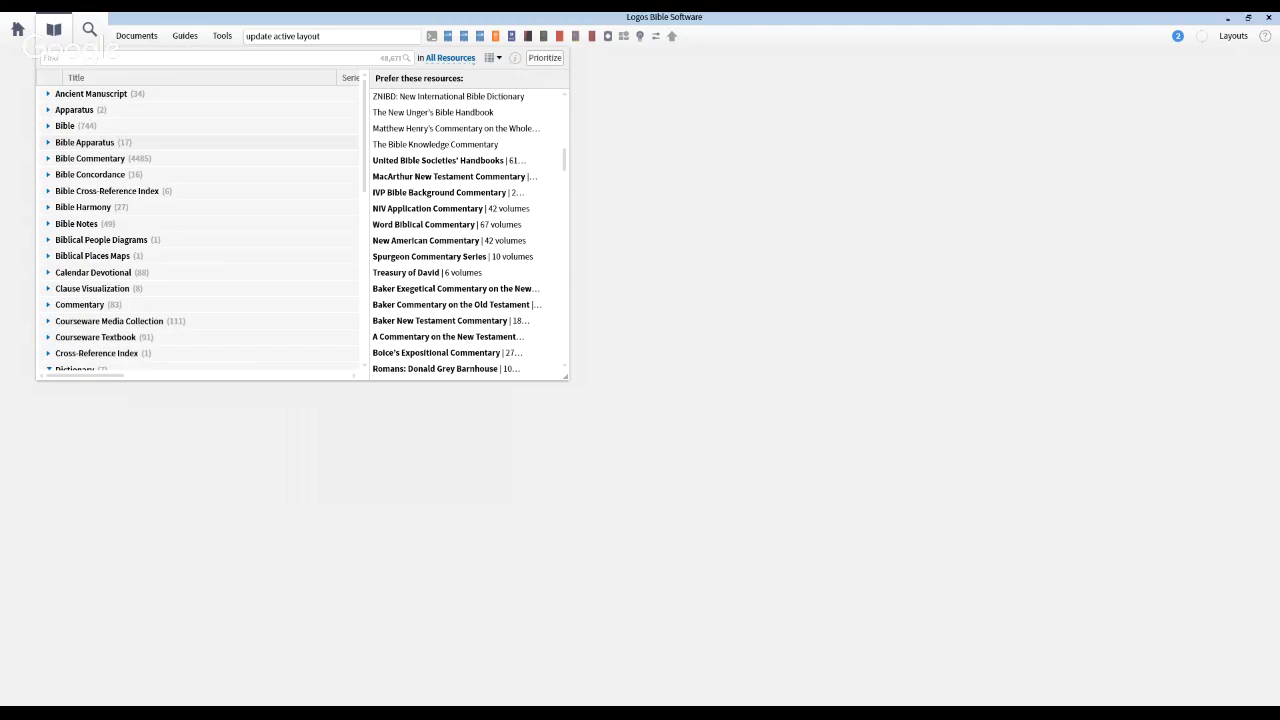
{"action": "left_click", "coordinate": [48, 142]}
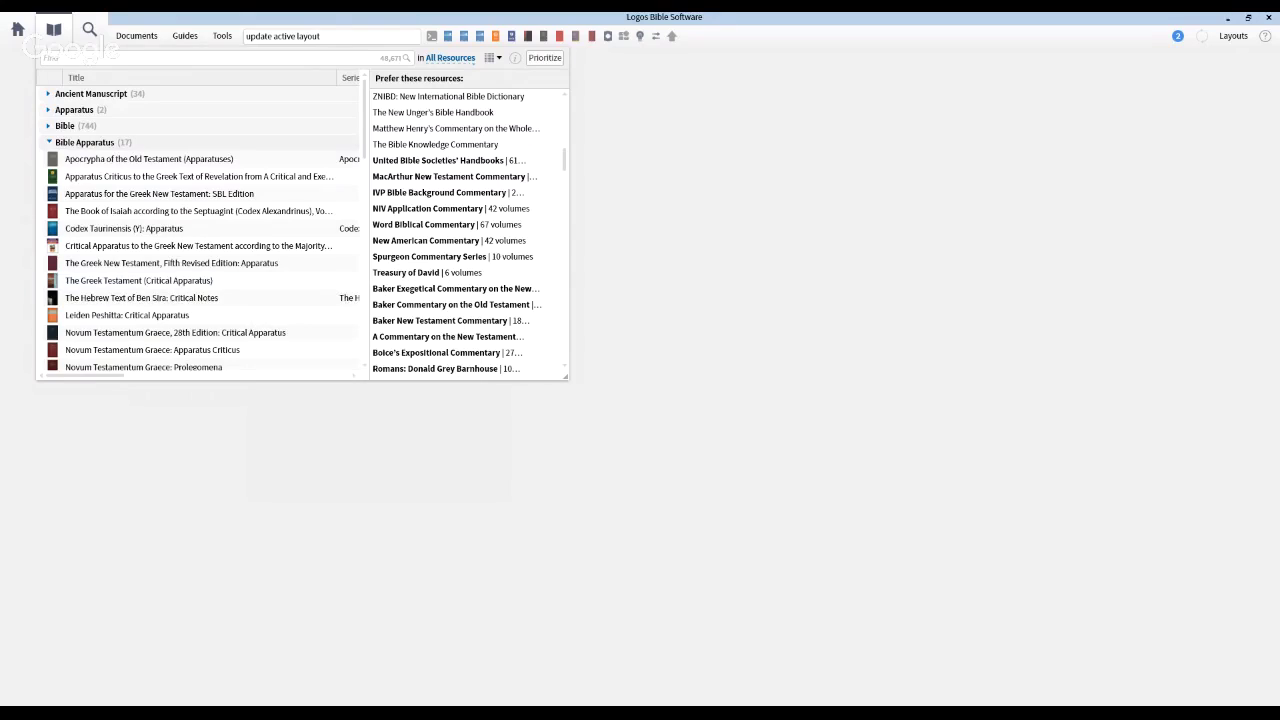
{"action": "left_click", "coordinate": [48, 142]}
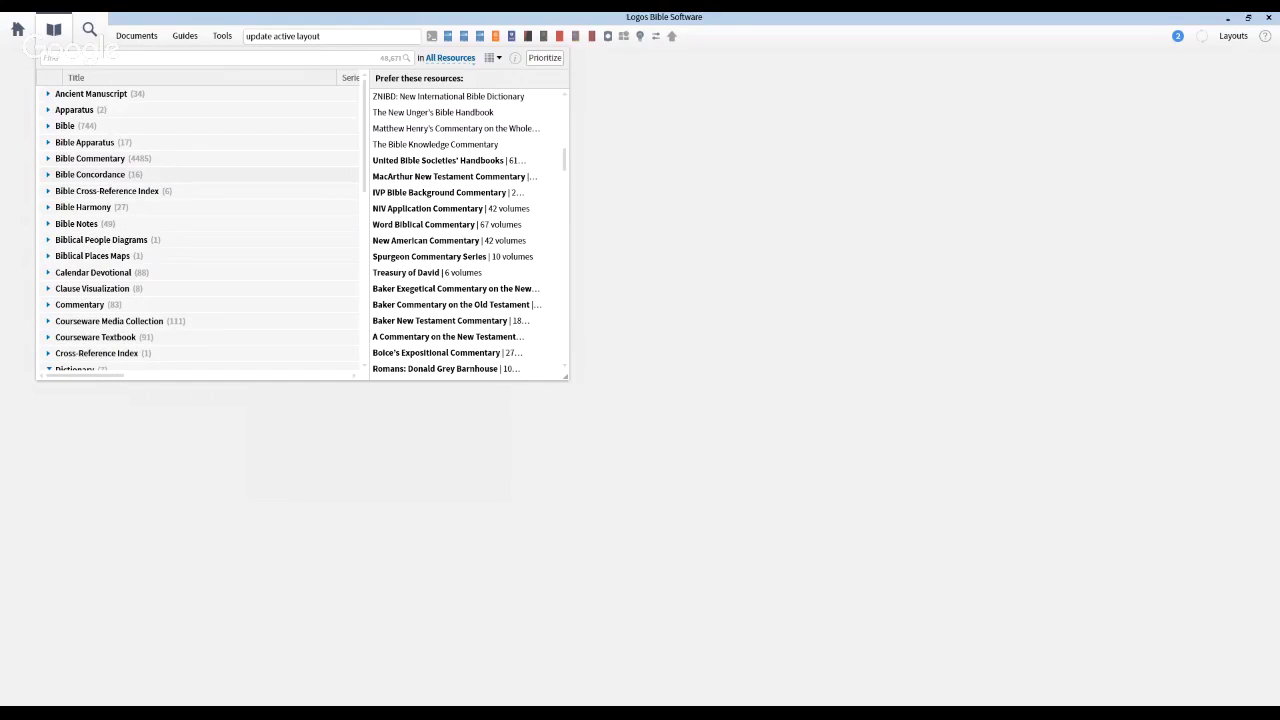
- Expand the Bible Concordance category and review its titles and the type categories down to Courseware Textbook
{"action": "left_click", "coordinate": [48, 174]}
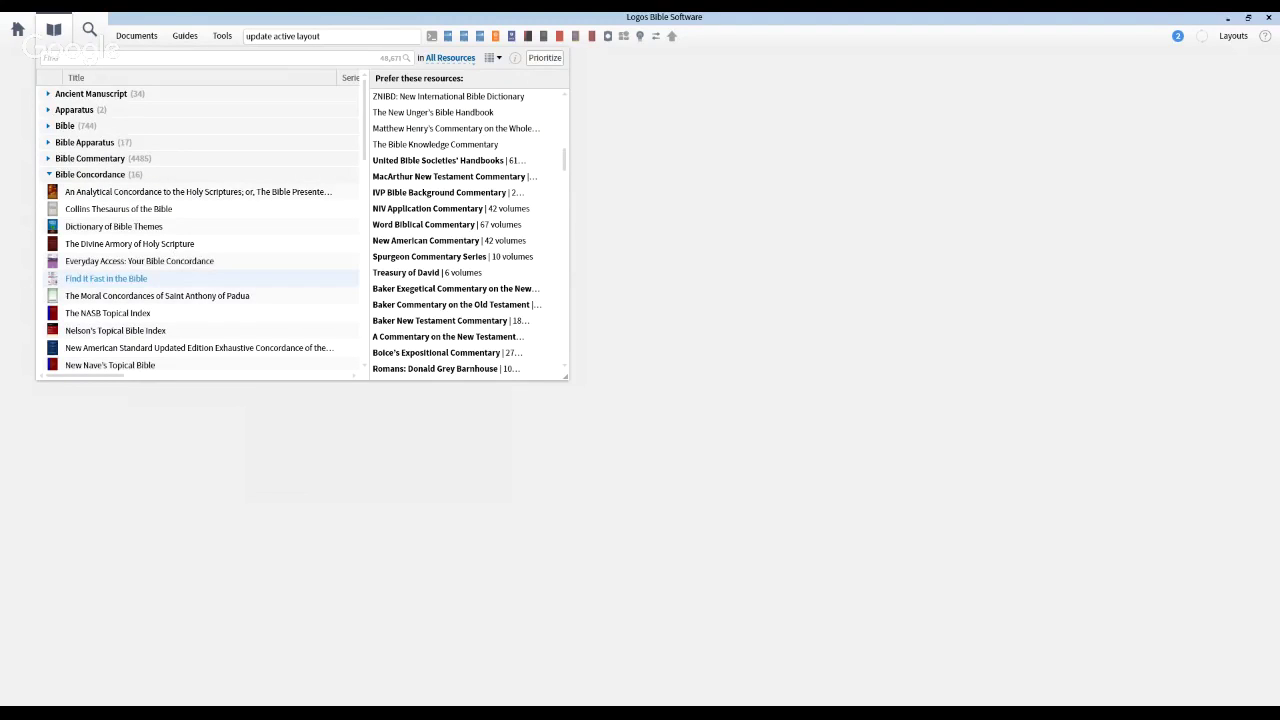
{"action": "scroll", "coordinate": [200, 272], "scroll_direction": "down", "scroll_amount": 3}
{"action": "scroll", "coordinate": [200, 272], "scroll_direction": "down", "scroll_amount": 2}
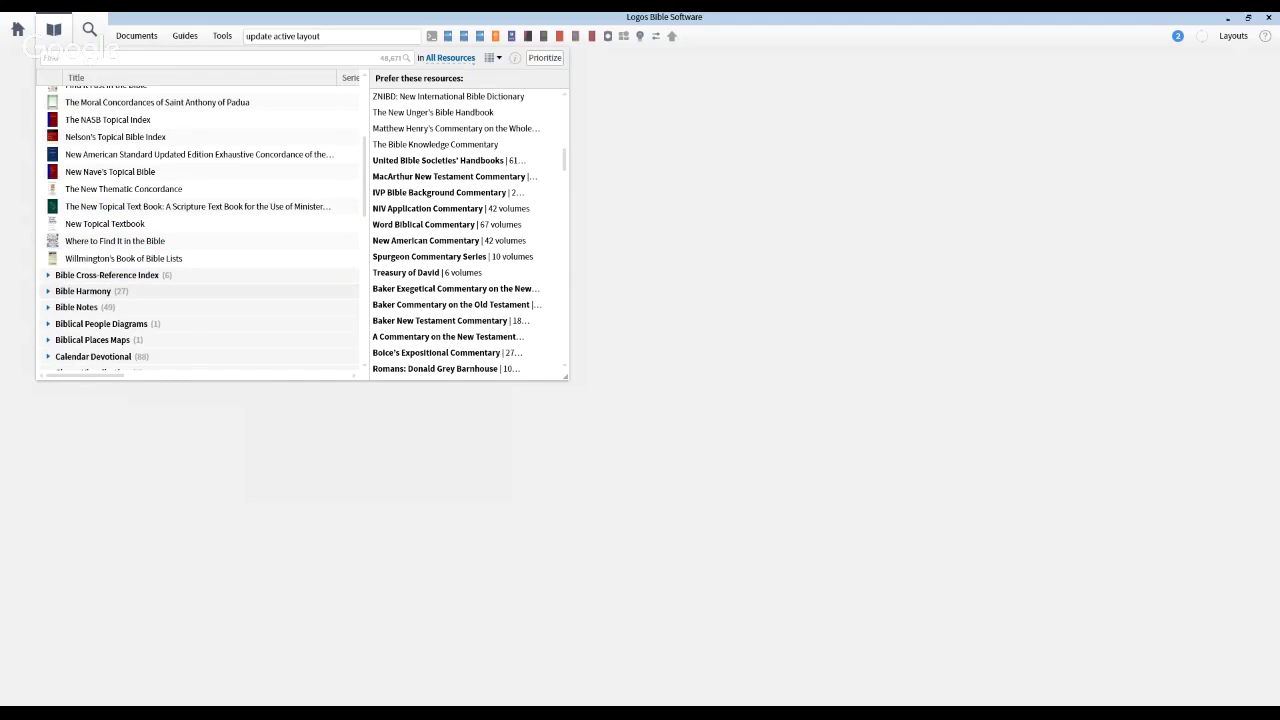
{"action": "scroll", "coordinate": [200, 272], "scroll_direction": "down", "scroll_amount": 2}
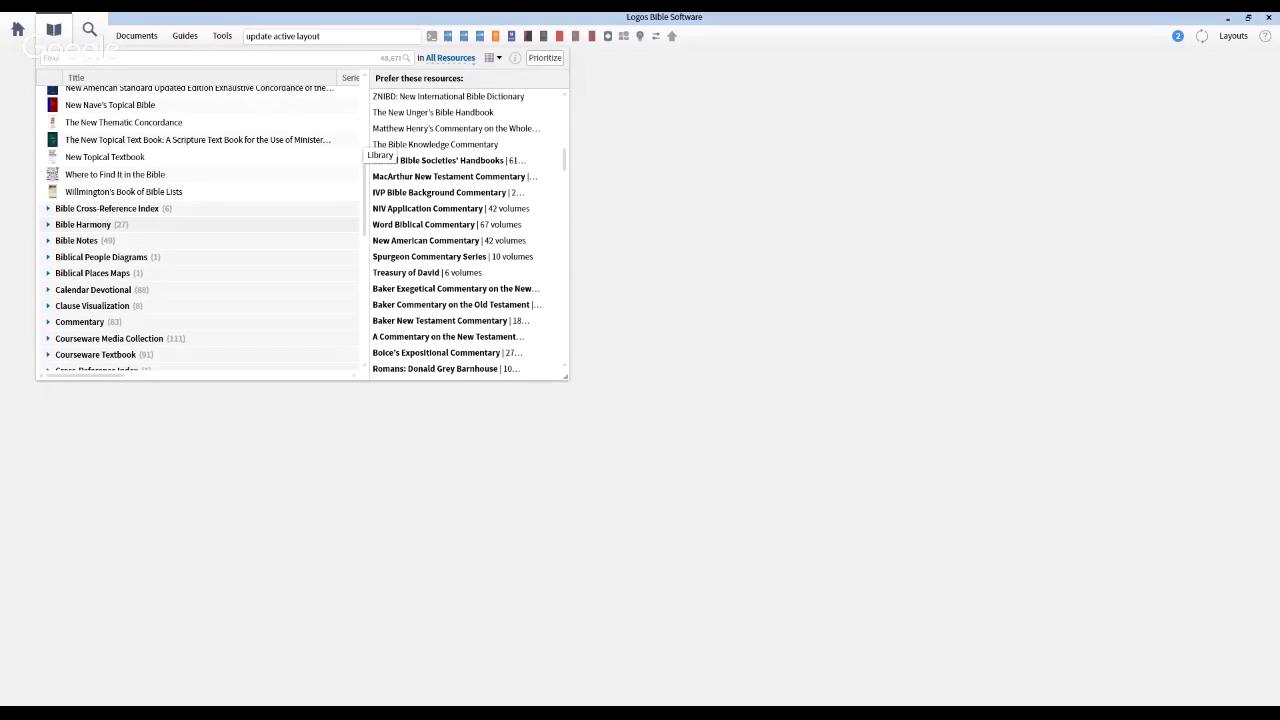
{"action": "scroll", "coordinate": [200, 230], "scroll_direction": "down", "scroll_amount": 2}
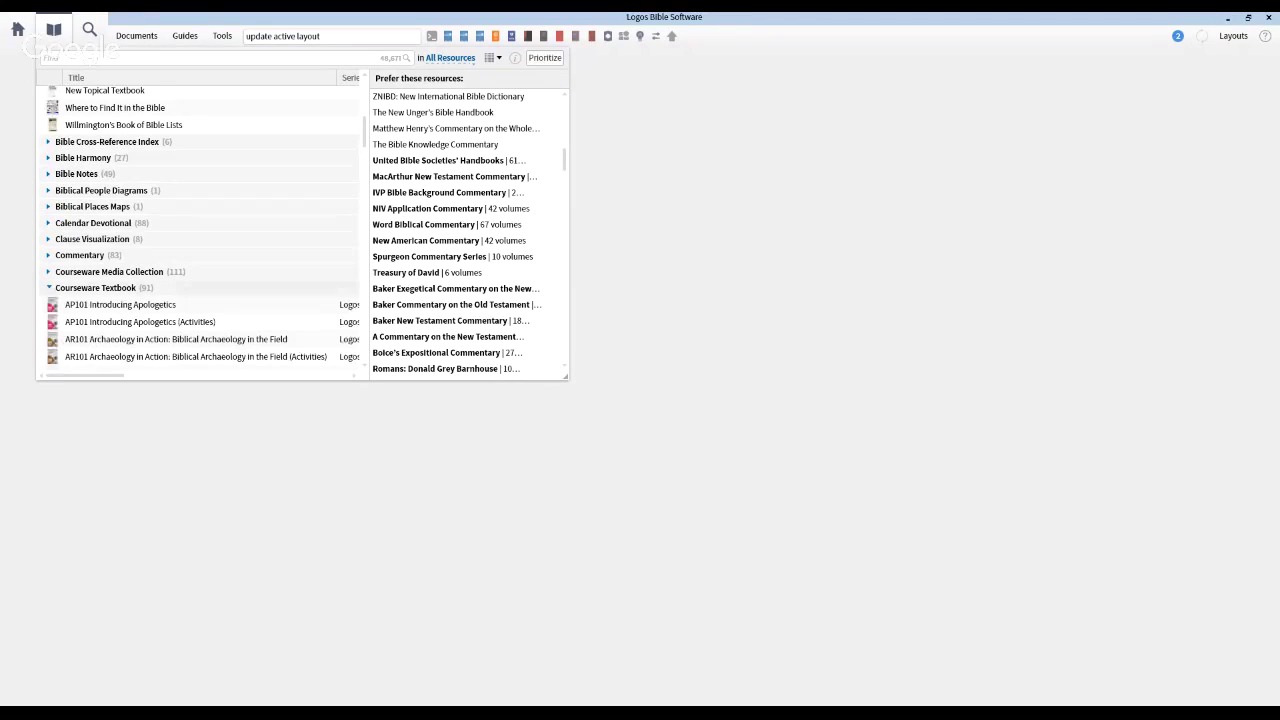
- Hide the list of preferred resources and return the library to one ungrouped list sorted by title
{"action": "left_click", "coordinate": [545, 58]}
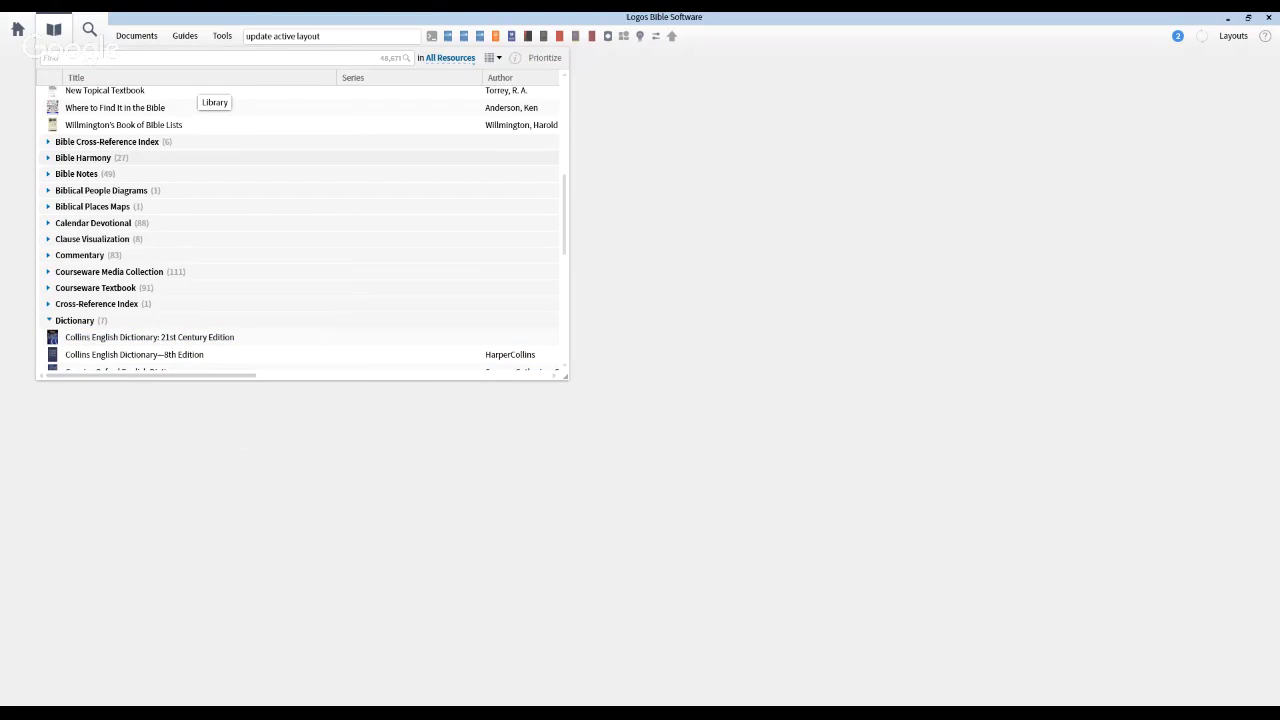
{"action": "scroll", "coordinate": [300, 230], "scroll_direction": "up", "scroll_amount": 6}
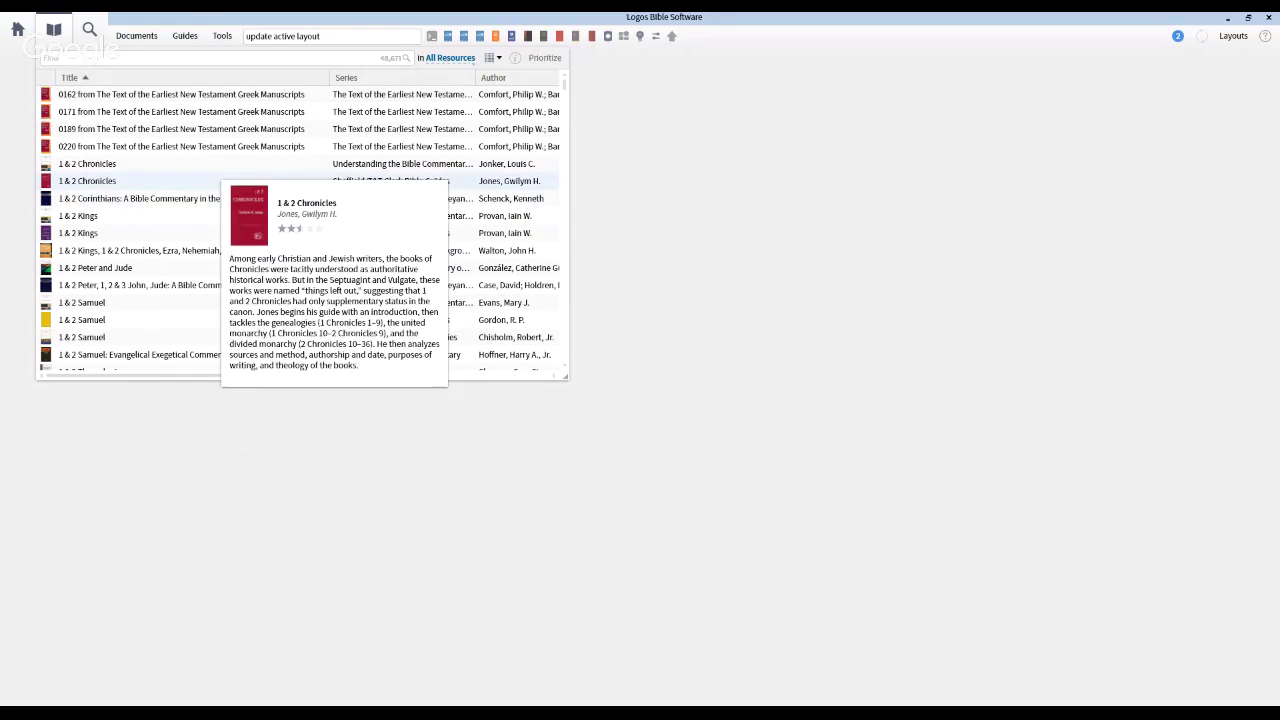
{"action": "mouse_move", "coordinate": [195, 236]}
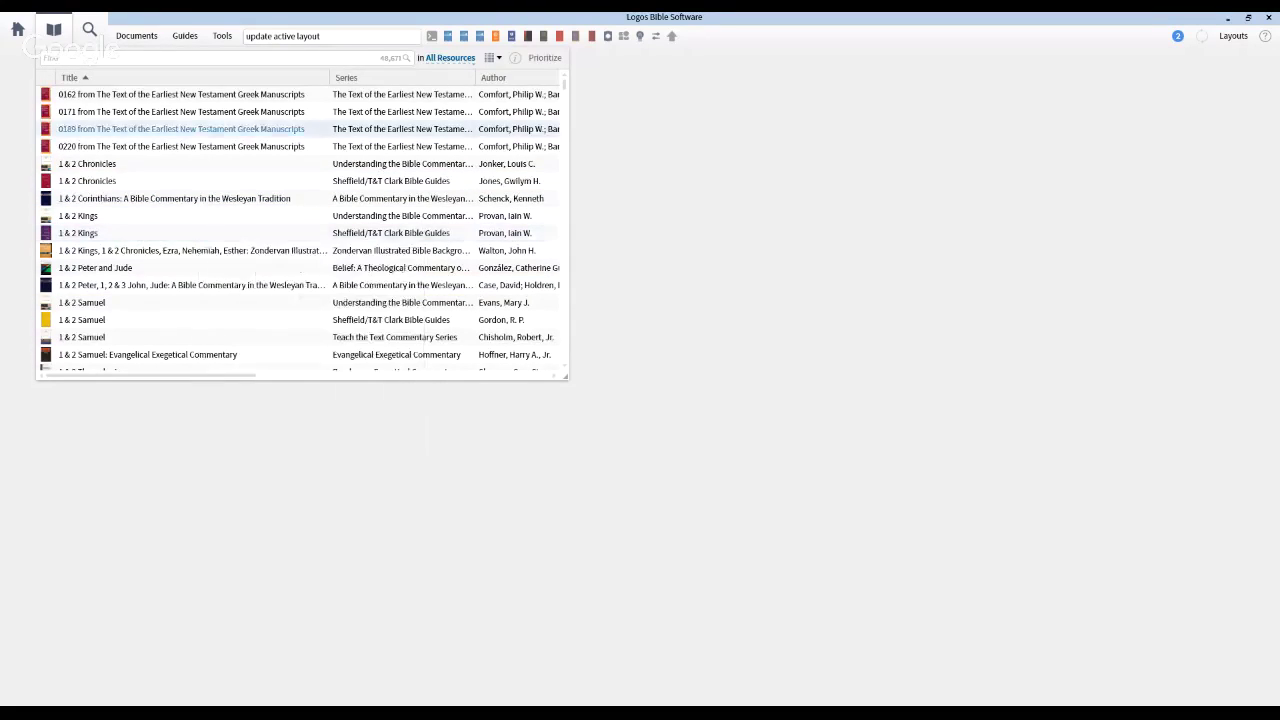
{"action": "left_click", "coordinate": [136, 35]}
{"action": "left_click", "coordinate": [51, 44]}
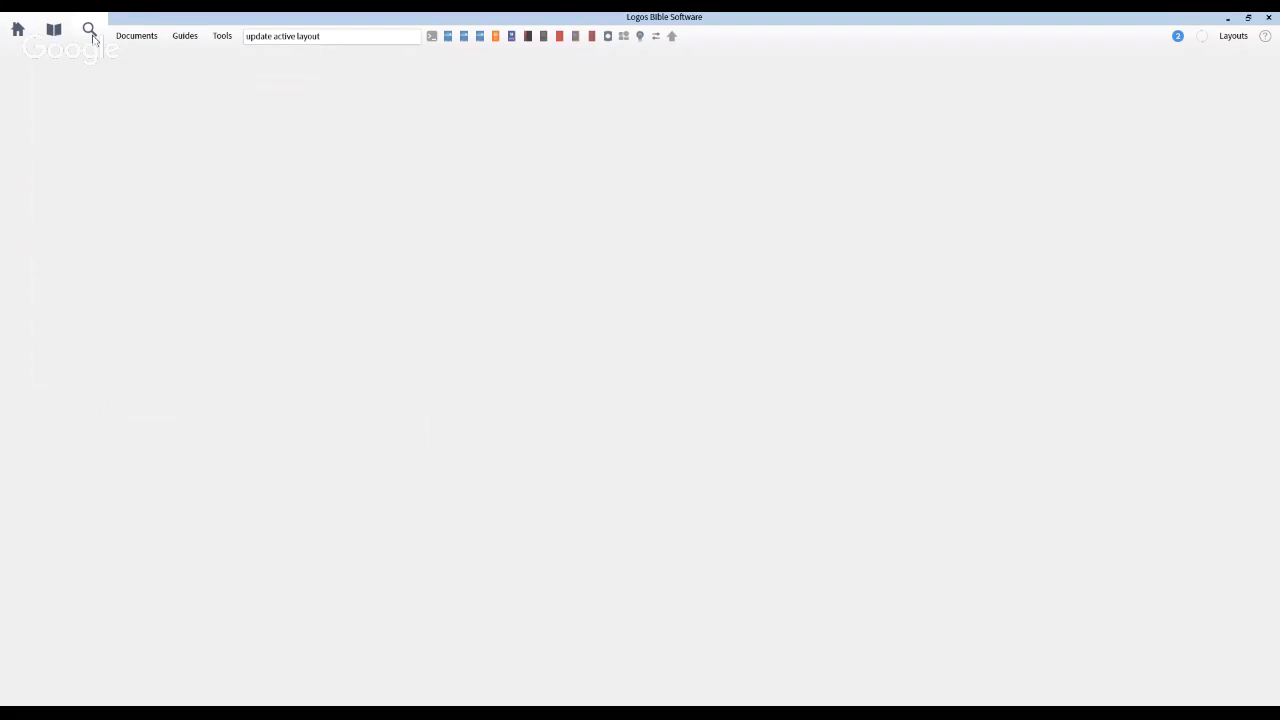
- Enter the exact phrase "crown of life" in a new Bible search of all passages in Top Bibles, and check the search mode options
{"action": "left_click", "coordinate": [91, 35]}
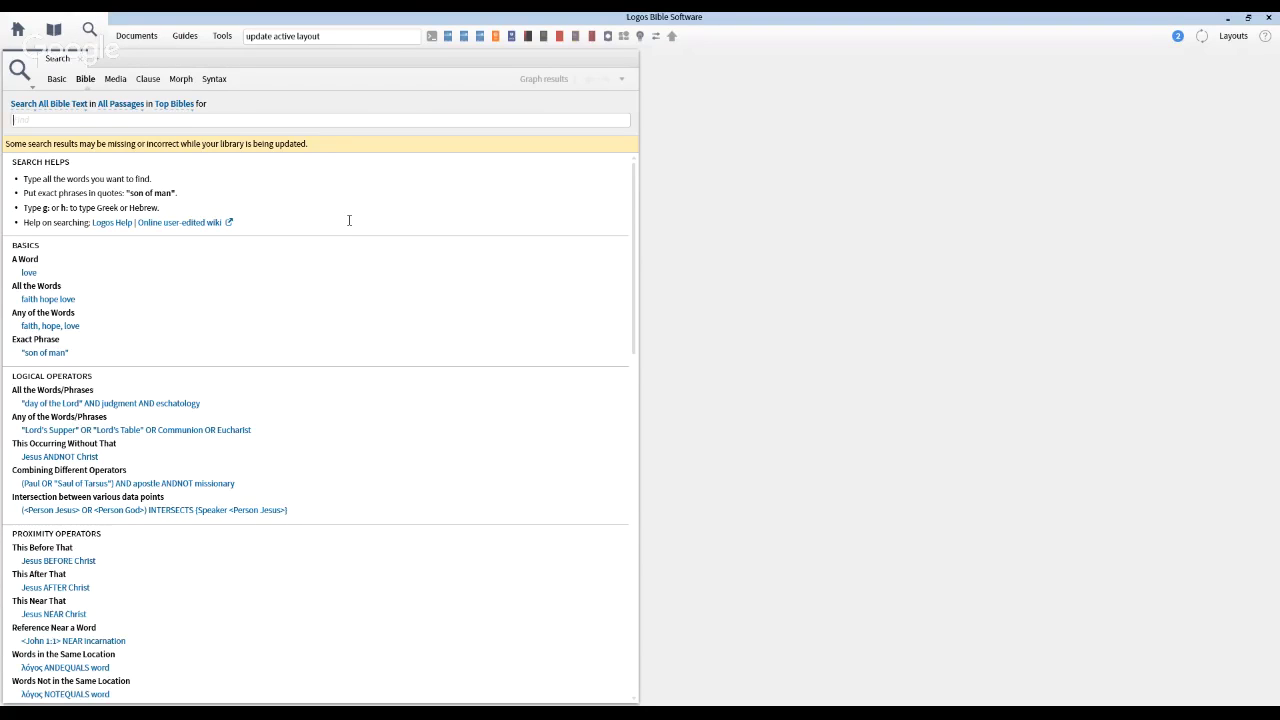
{"action": "type", "text": "\"crown"}
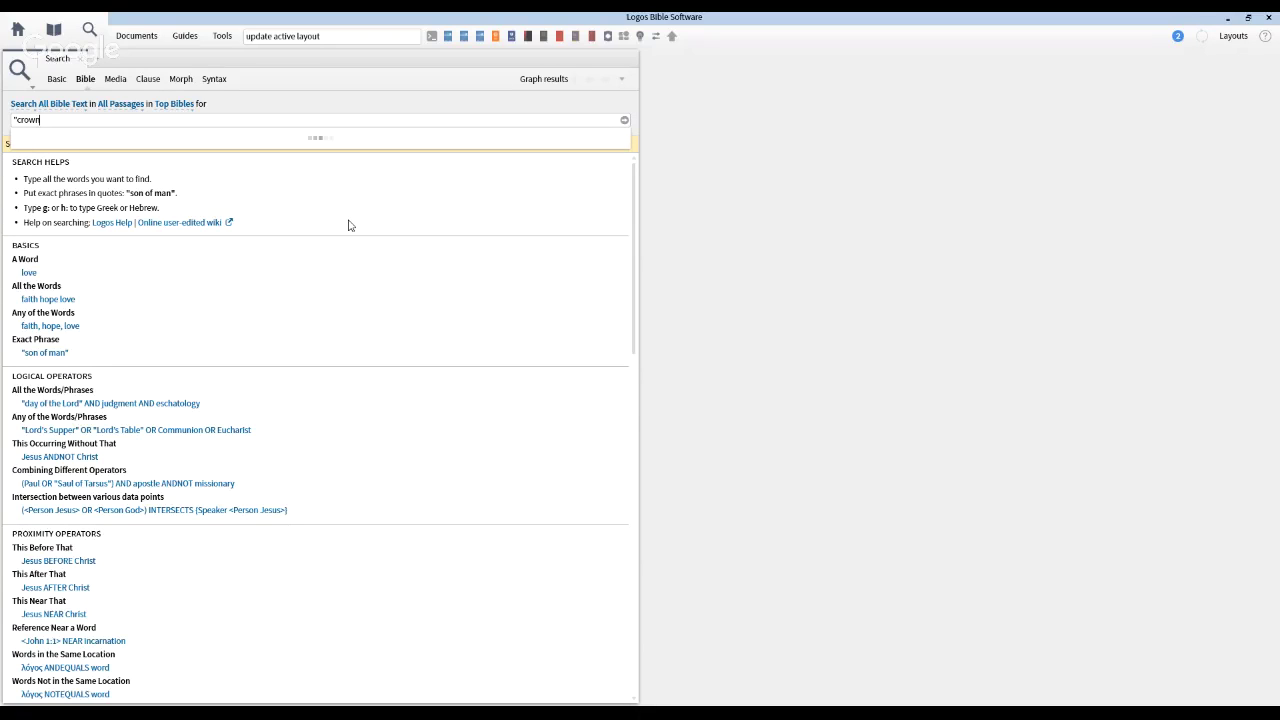
{"action": "type", "text": " of life\""}
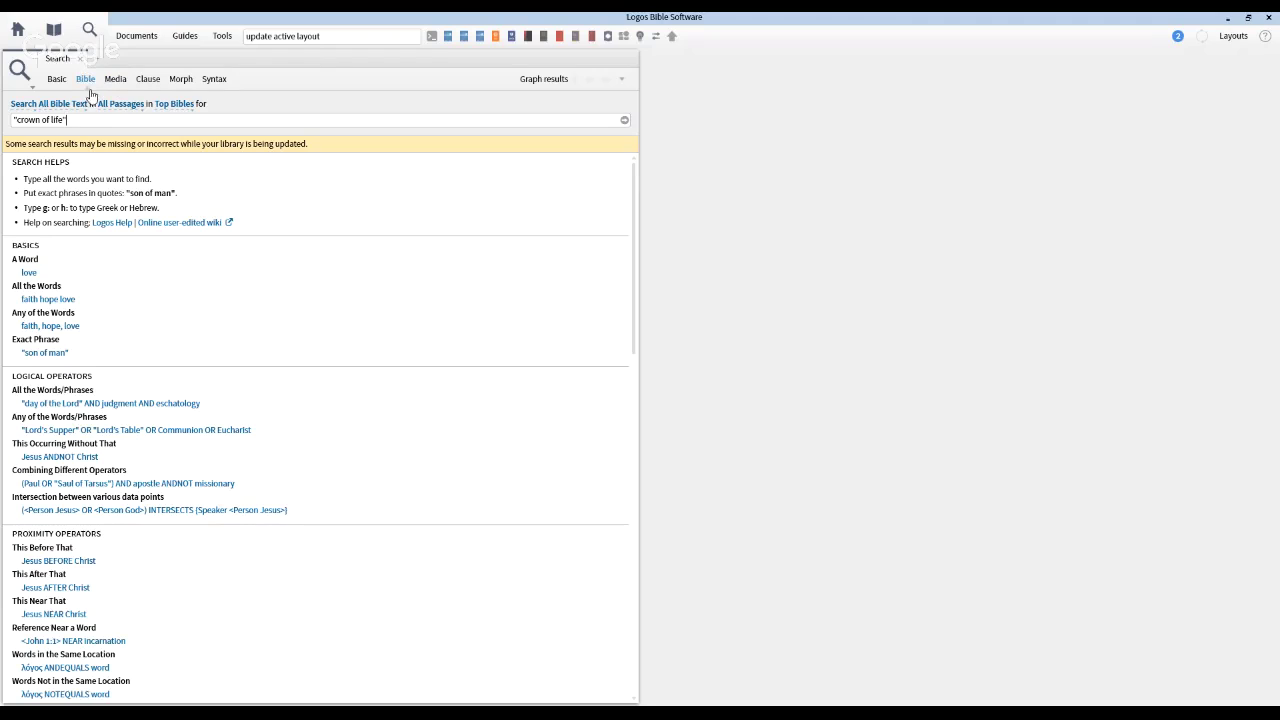
{"action": "left_click", "coordinate": [19, 115]}
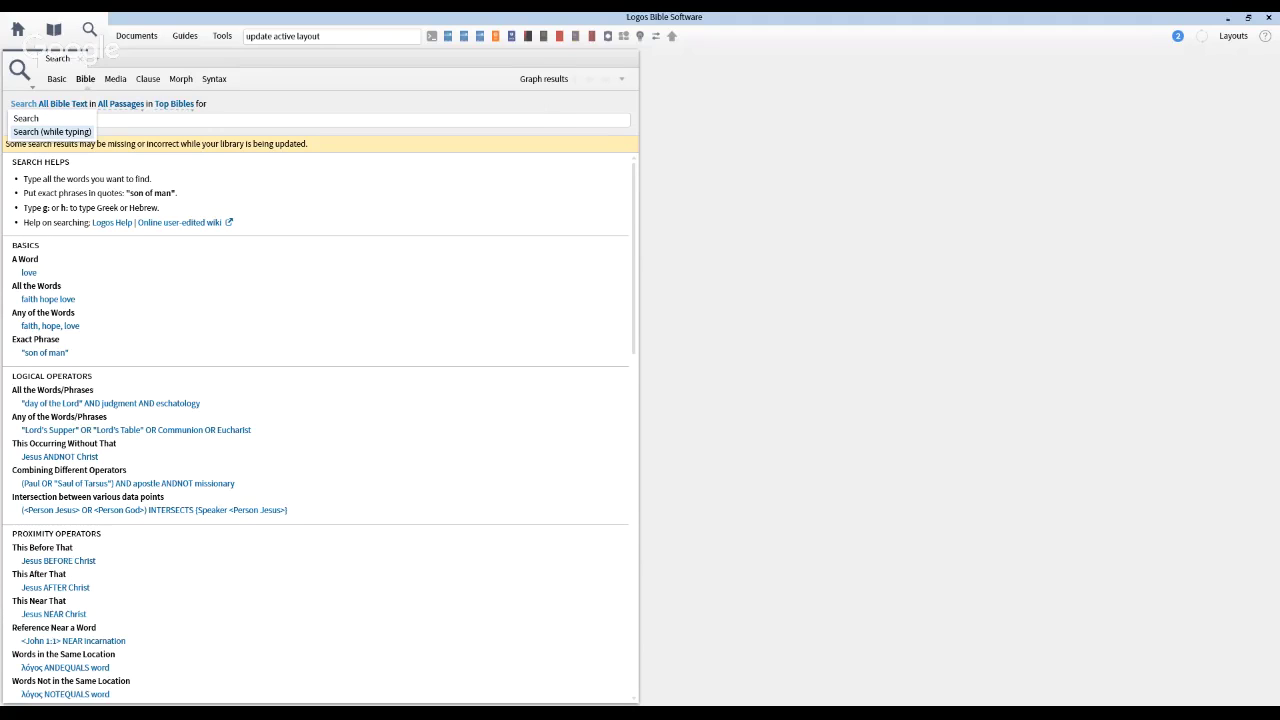
{"action": "left_click", "coordinate": [50, 116]}
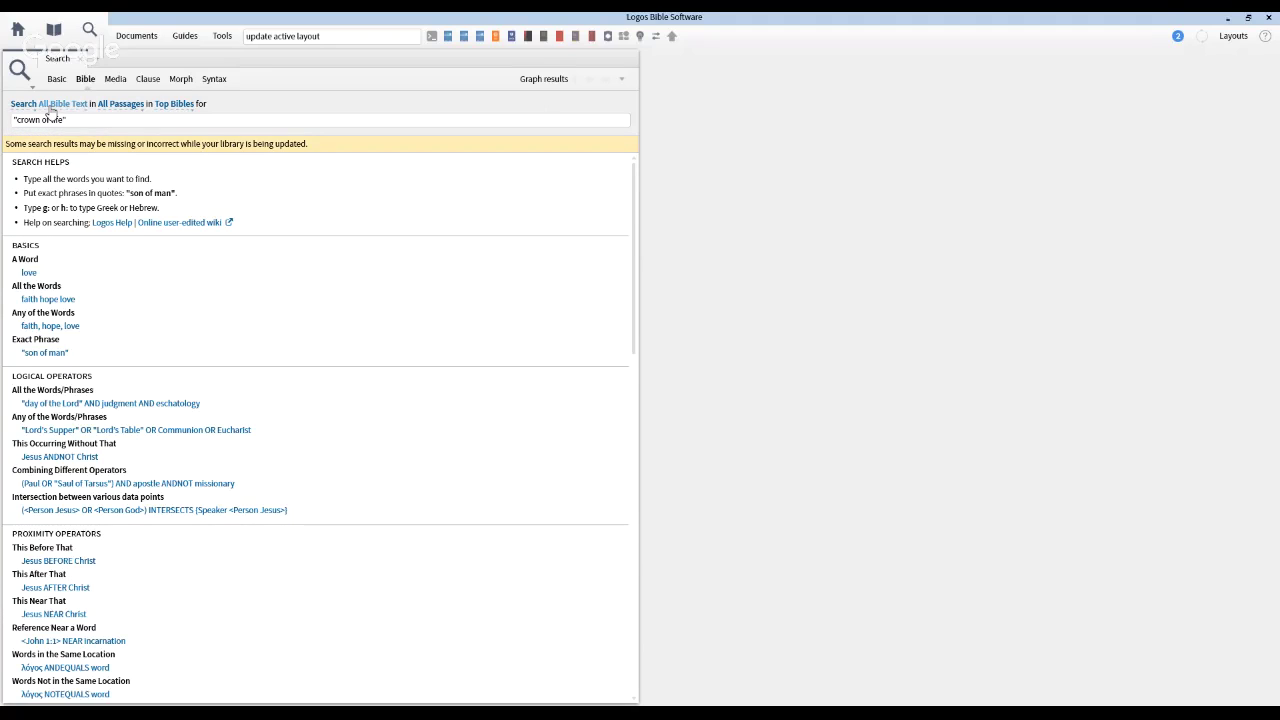
- Review the search field choices for the Bible text and the list of passage ranges available for the search
{"action": "left_click", "coordinate": [51, 115]}
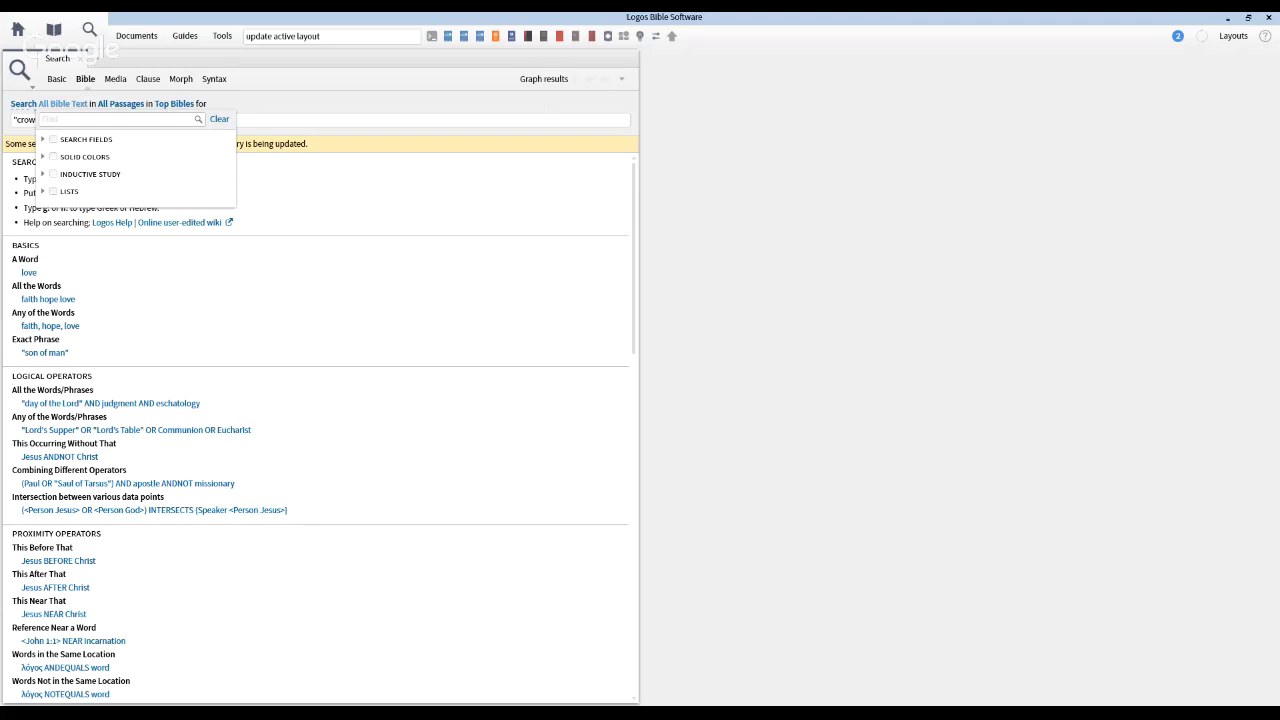
{"action": "left_click", "coordinate": [42, 139]}
{"action": "left_click", "coordinate": [105, 113]}
{"action": "left_click", "coordinate": [109, 114]}
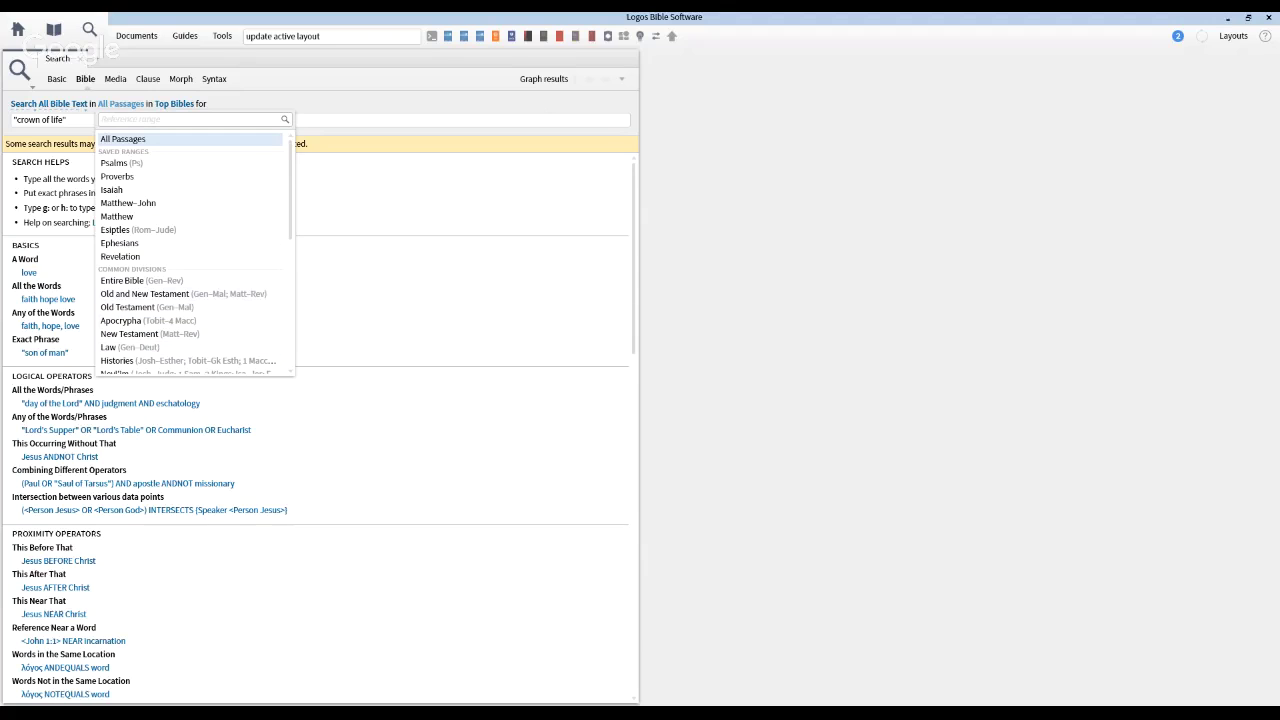
- Change the searched Bibles to All Bibles and run the "crown of life" search
{"action": "left_click", "coordinate": [163, 115]}
{"action": "left_click", "coordinate": [163, 115]}
{"action": "left_click", "coordinate": [163, 116]}
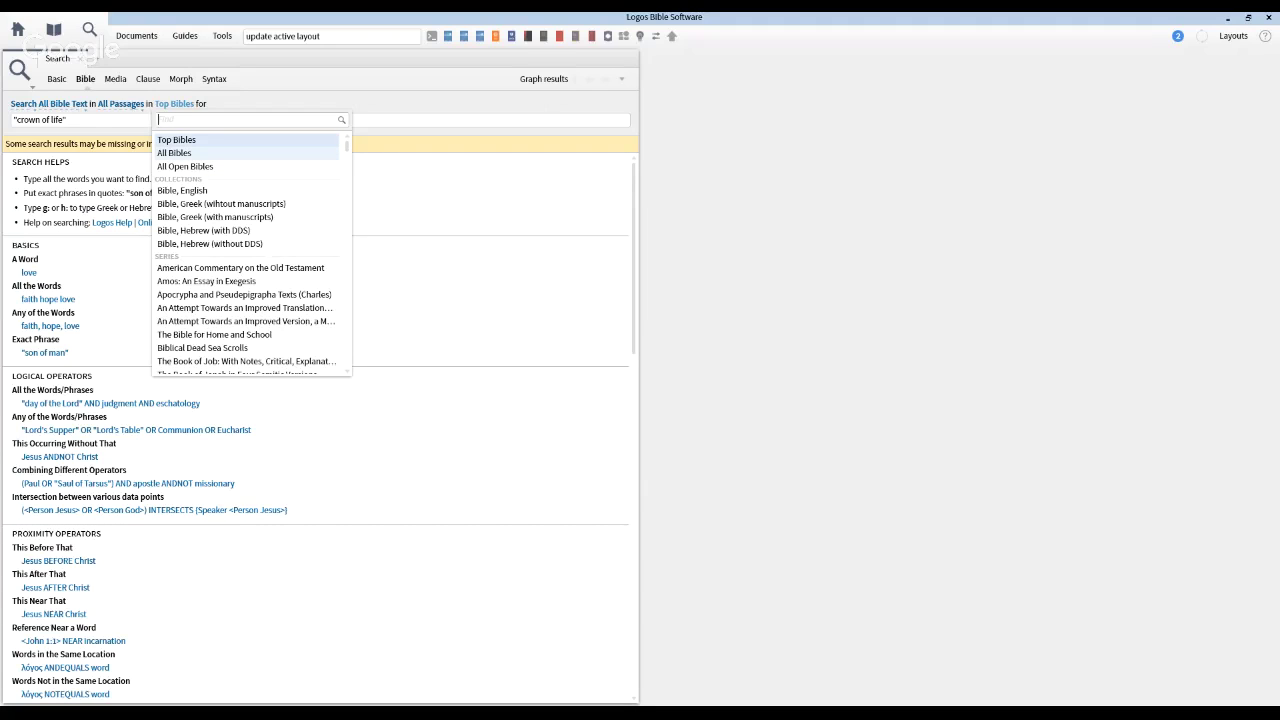
{"action": "key", "text": "Return"}
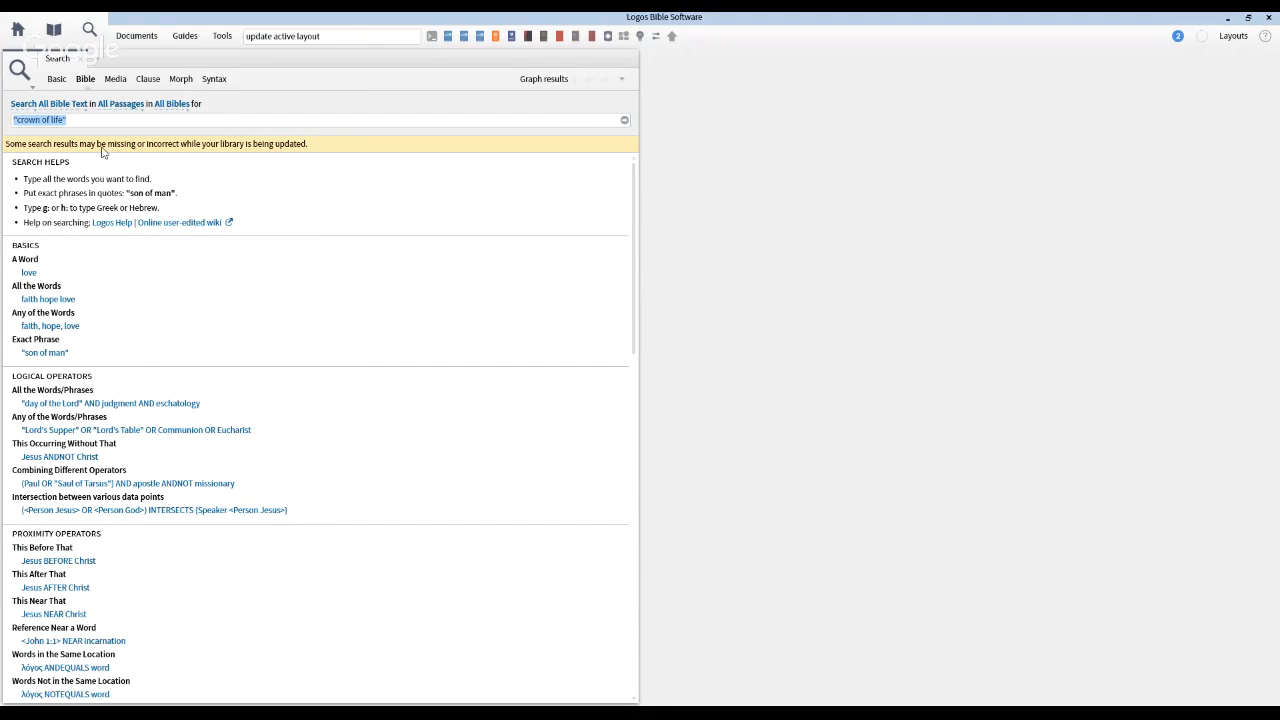
{"action": "key", "text": "Return"}
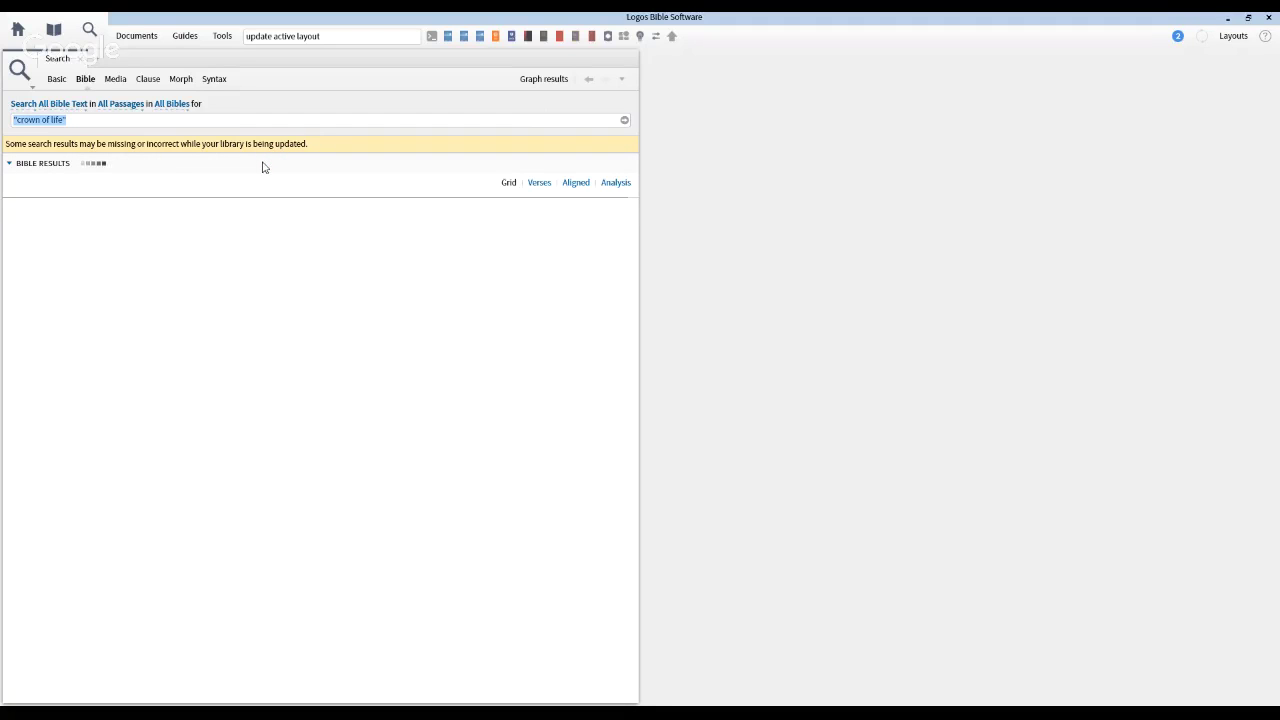
- Limit the "crown of life" search to Top Bibles and open Revelation 2:10 from the results
{"action": "left_click", "coordinate": [180, 104]}
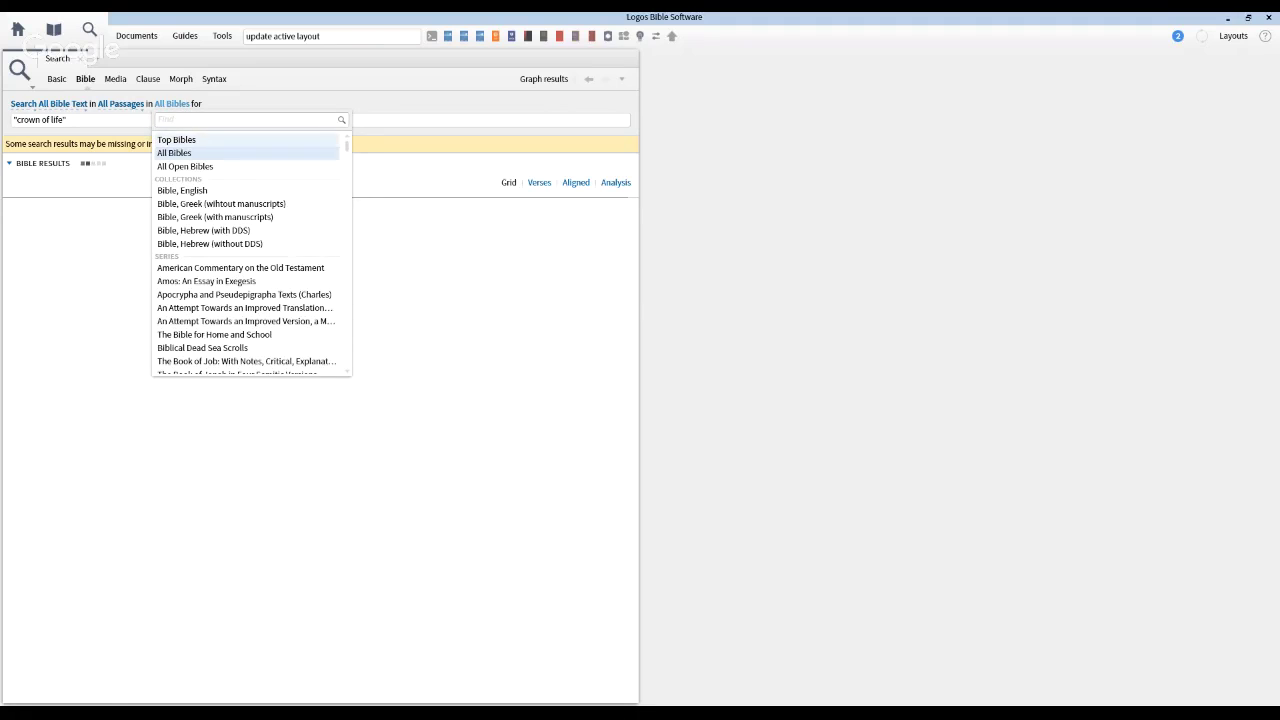
{"action": "left_click", "coordinate": [185, 140]}
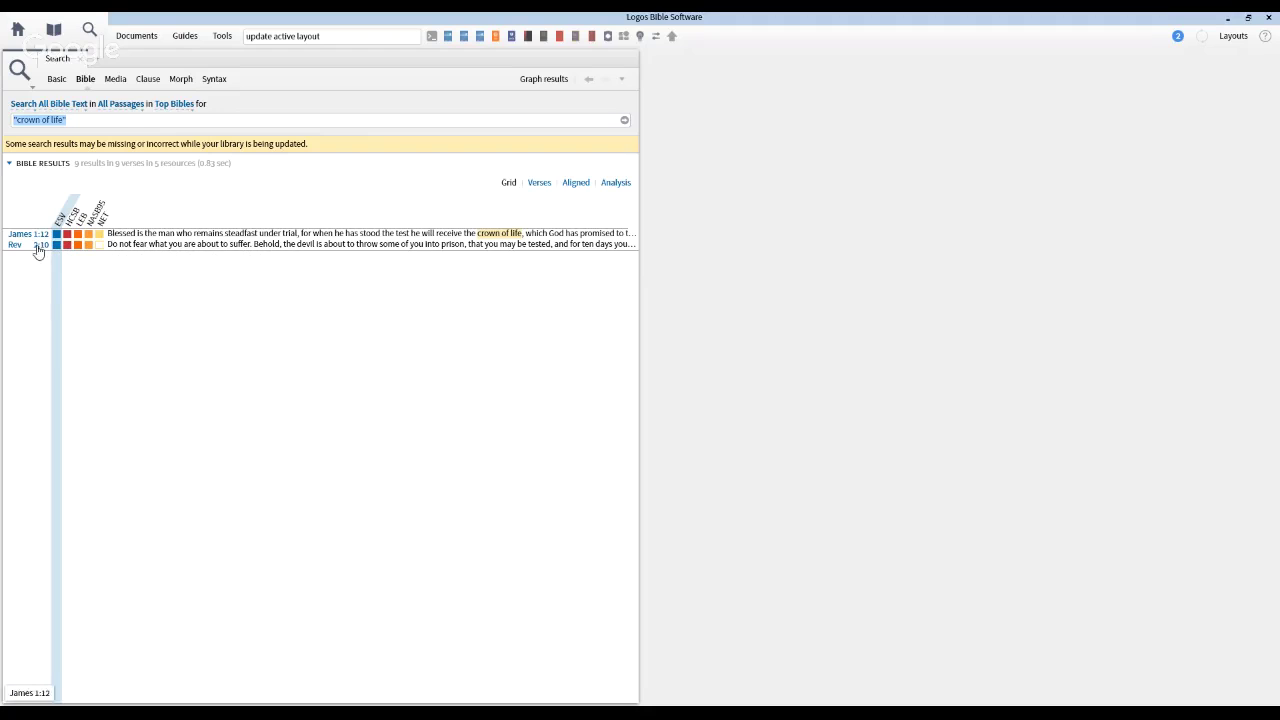
{"action": "mouse_move", "coordinate": [45, 256]}
{"action": "left_click", "coordinate": [42, 253]}
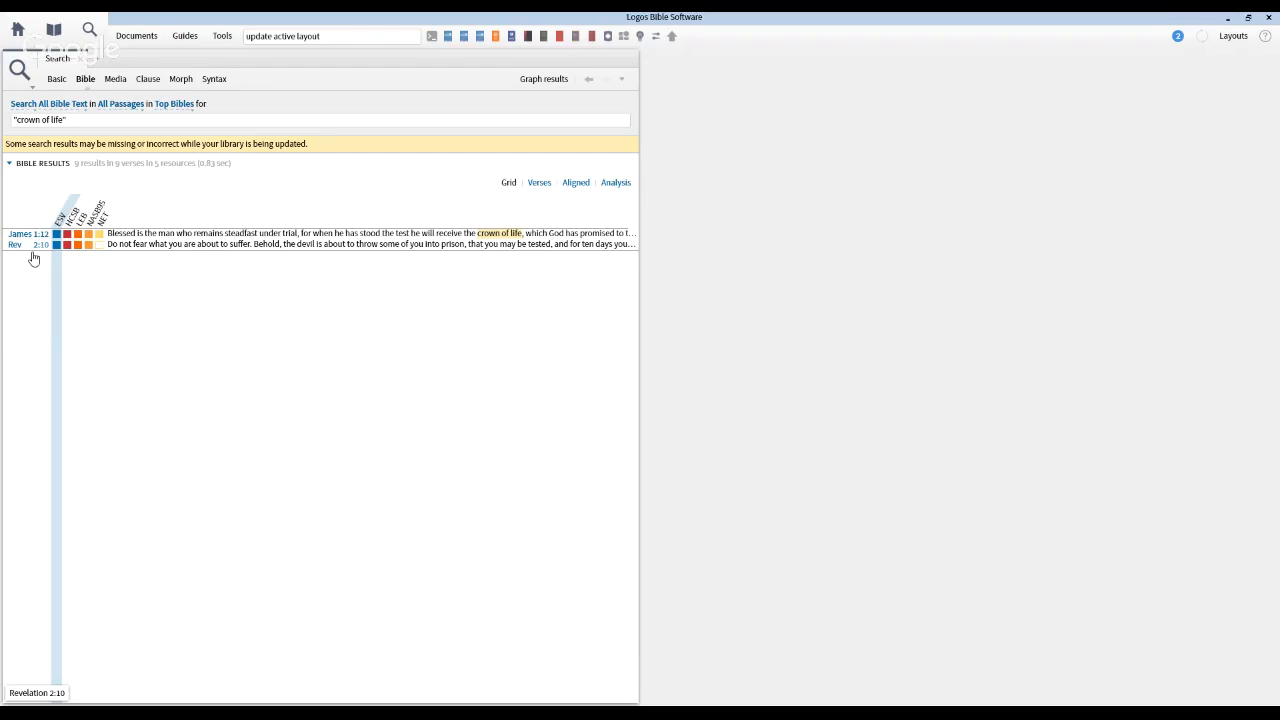
{"action": "left_click", "coordinate": [33, 255]}
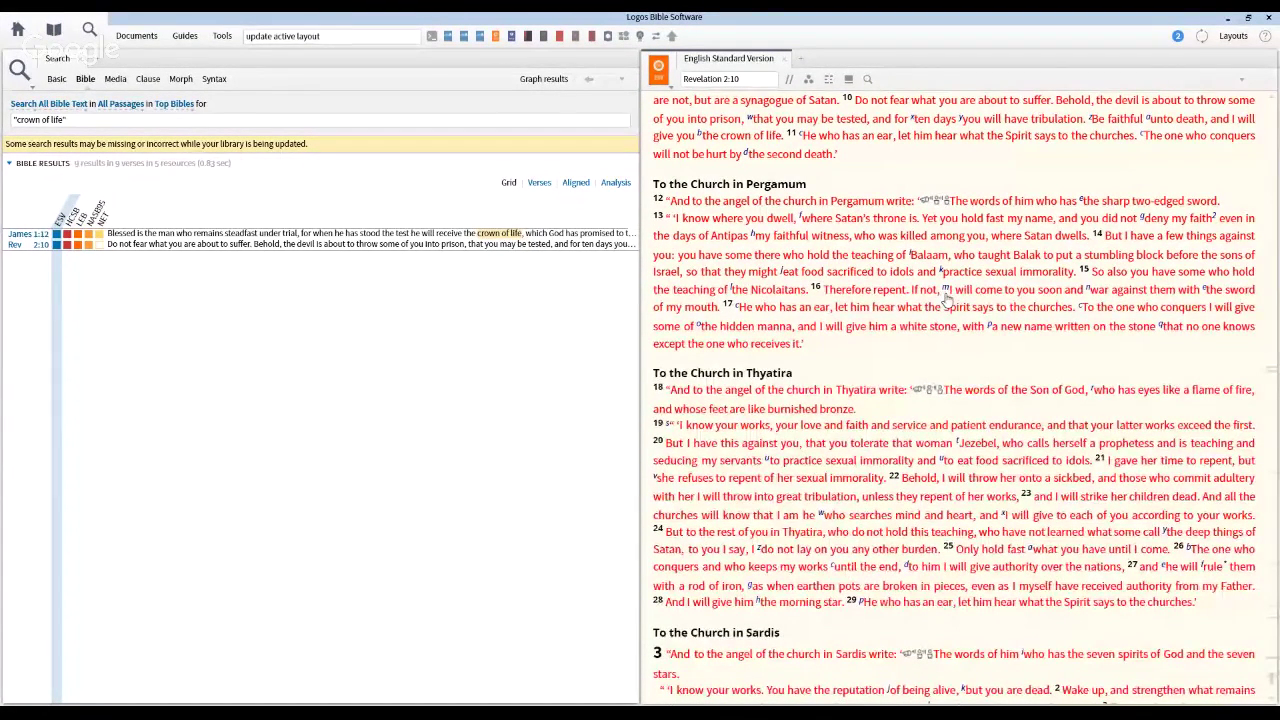
- Follow the 1 Corinthians 8:10 cross-reference from Revelation 2:14, and open James 1:12 from the search results
{"action": "mouse_move", "coordinate": [946, 294]}
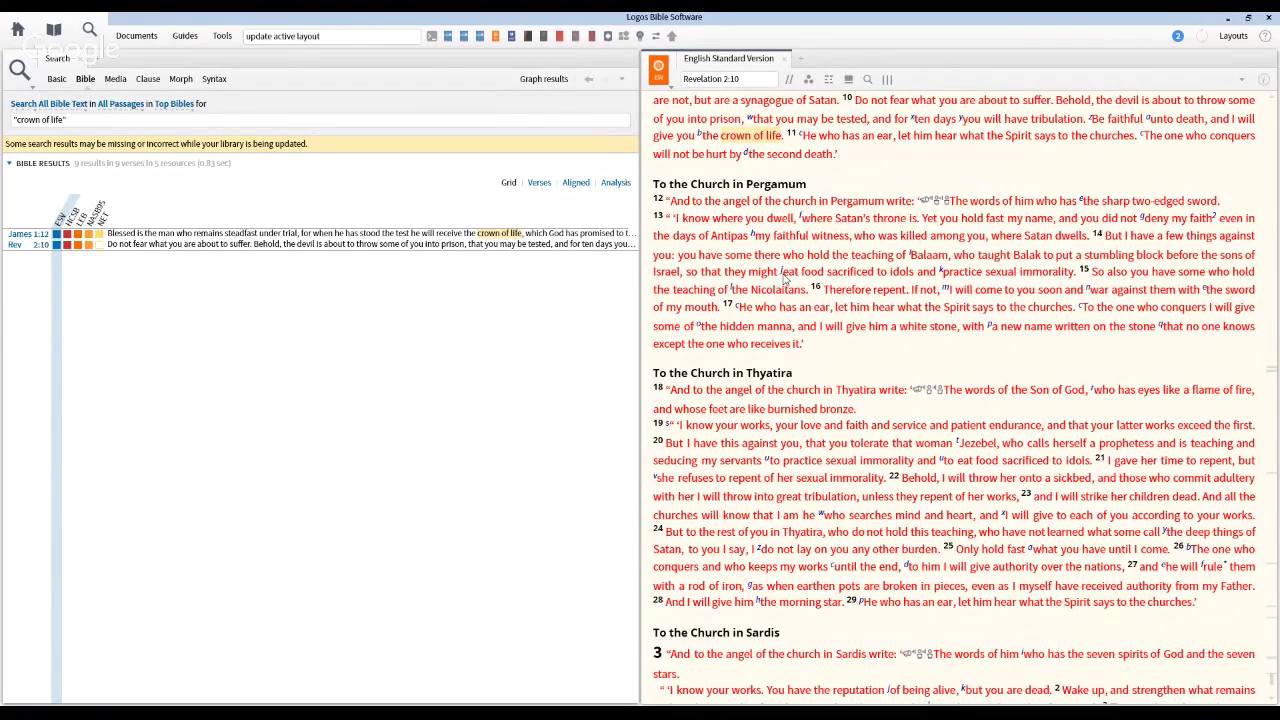
{"action": "mouse_move", "coordinate": [786, 283]}
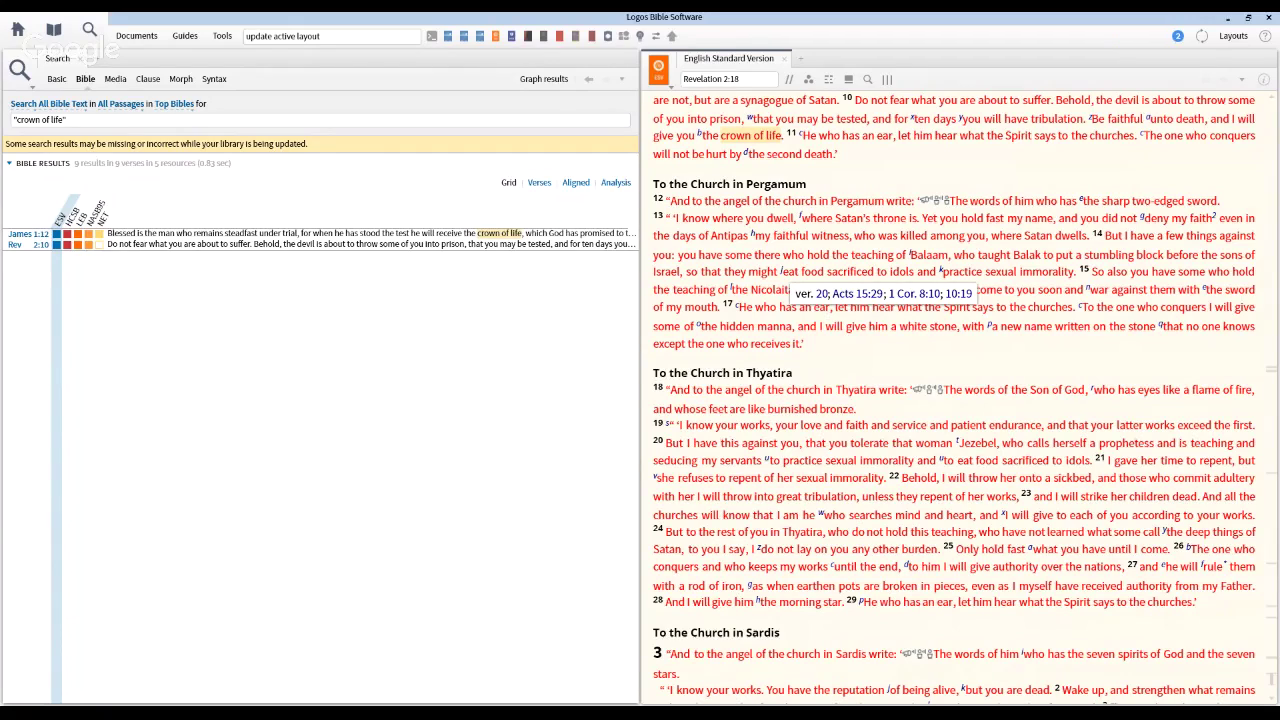
{"action": "mouse_move", "coordinate": [859, 294]}
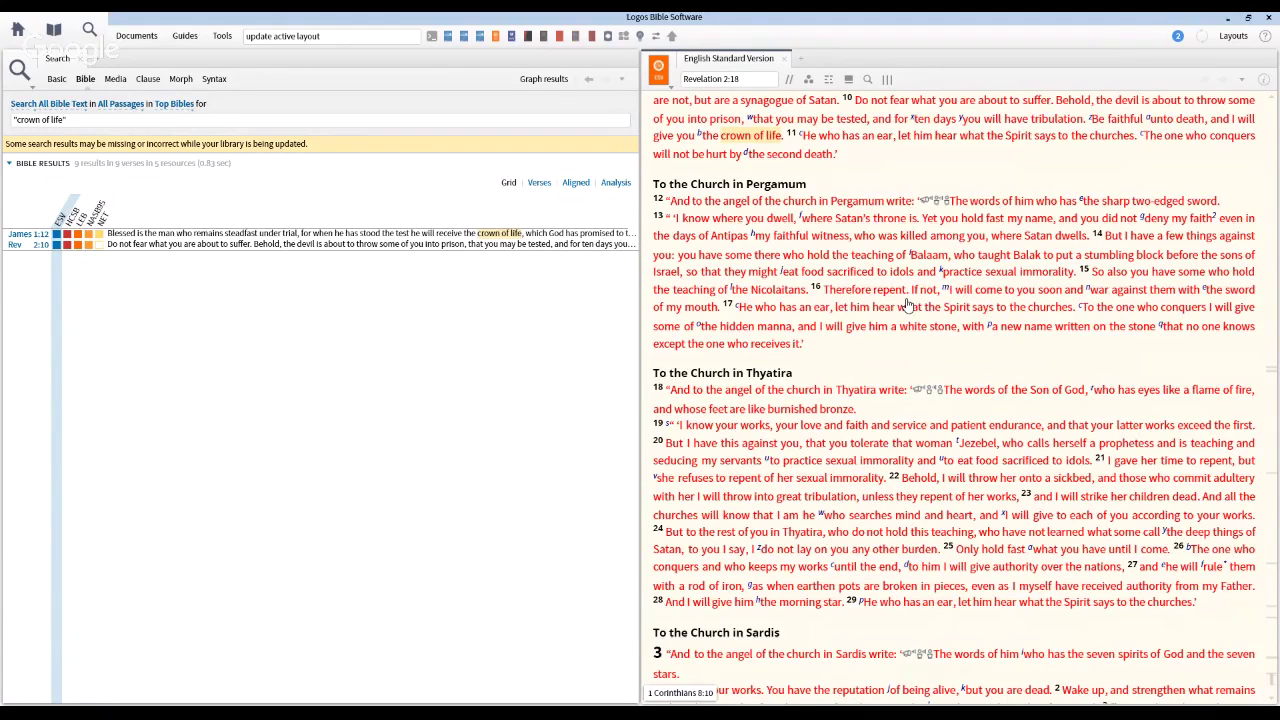
{"action": "left_click", "coordinate": [915, 294]}
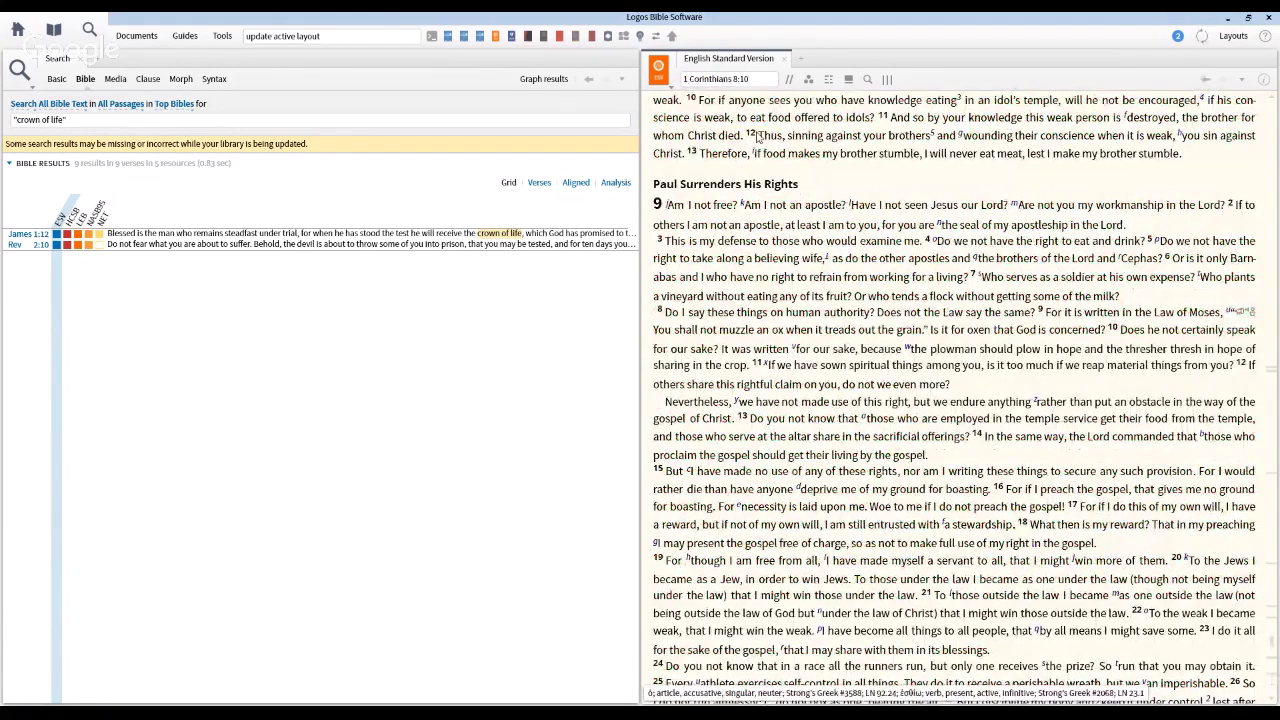
{"action": "left_click", "coordinate": [20, 240]}
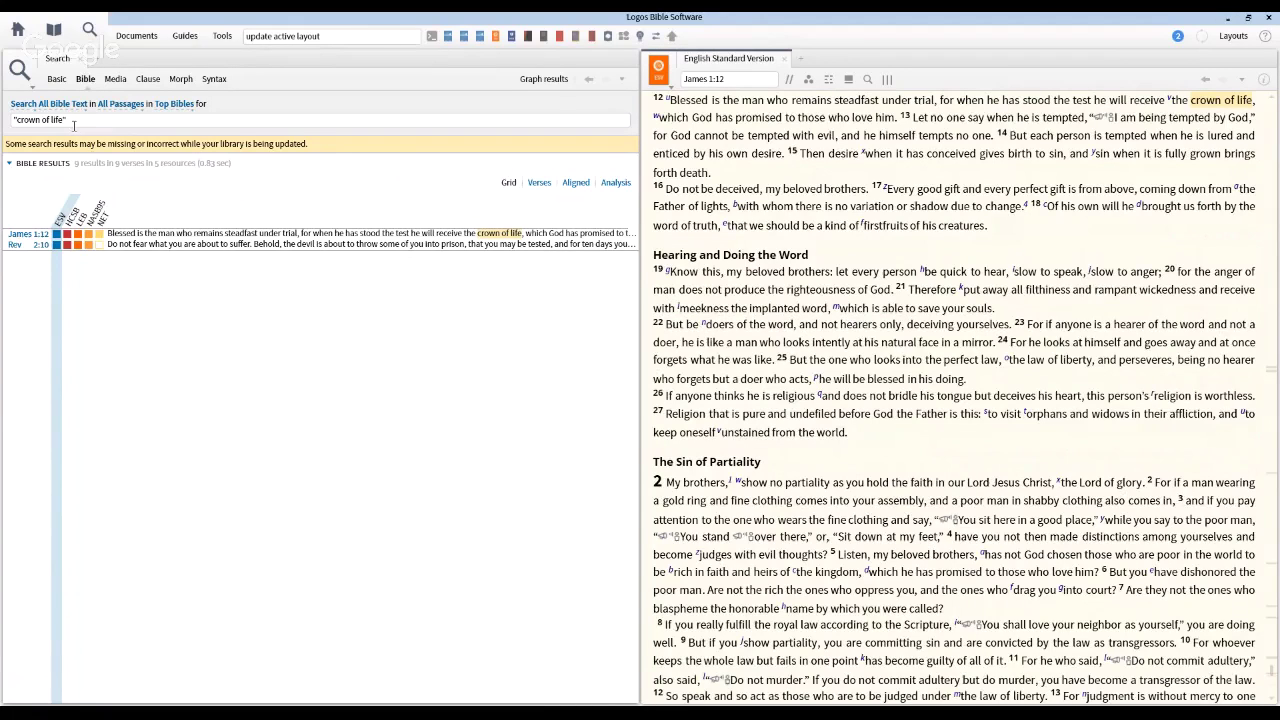
- Search all passages in Top Bibles for the word "crown" and browse the grid of matching verses
{"action": "left_click", "coordinate": [67, 121]}
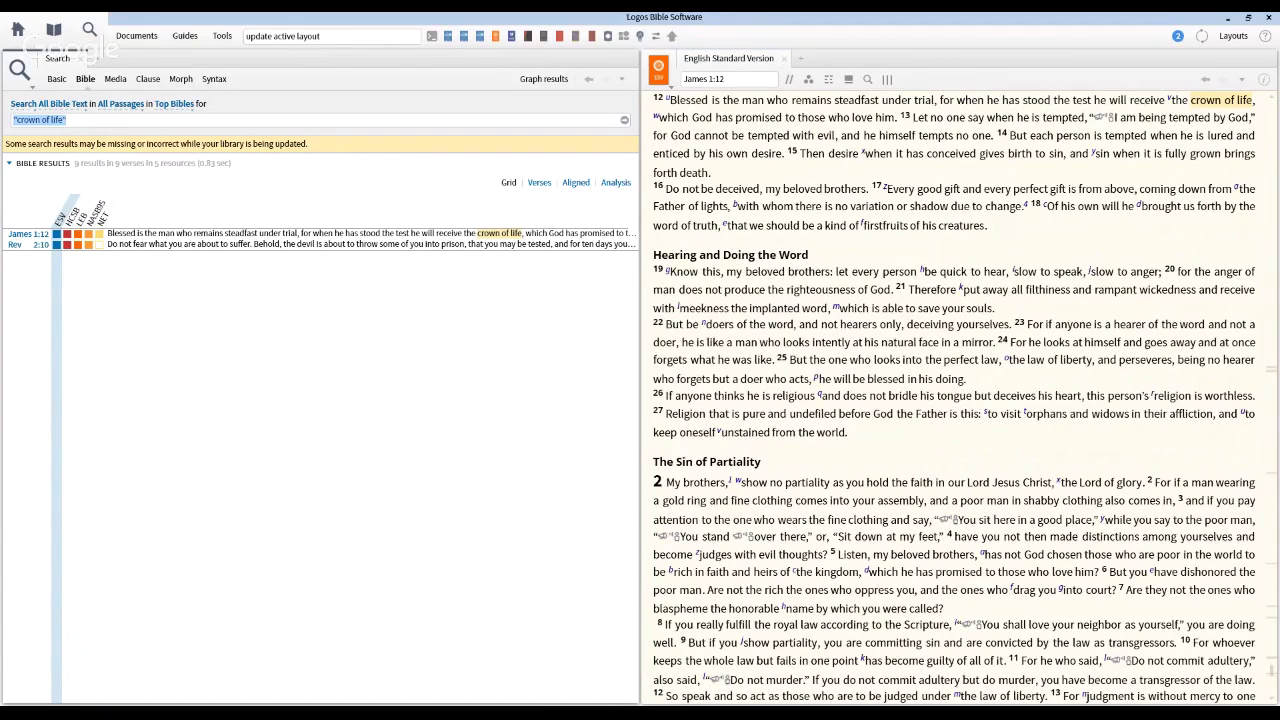
{"action": "type", "text": "crwon"}
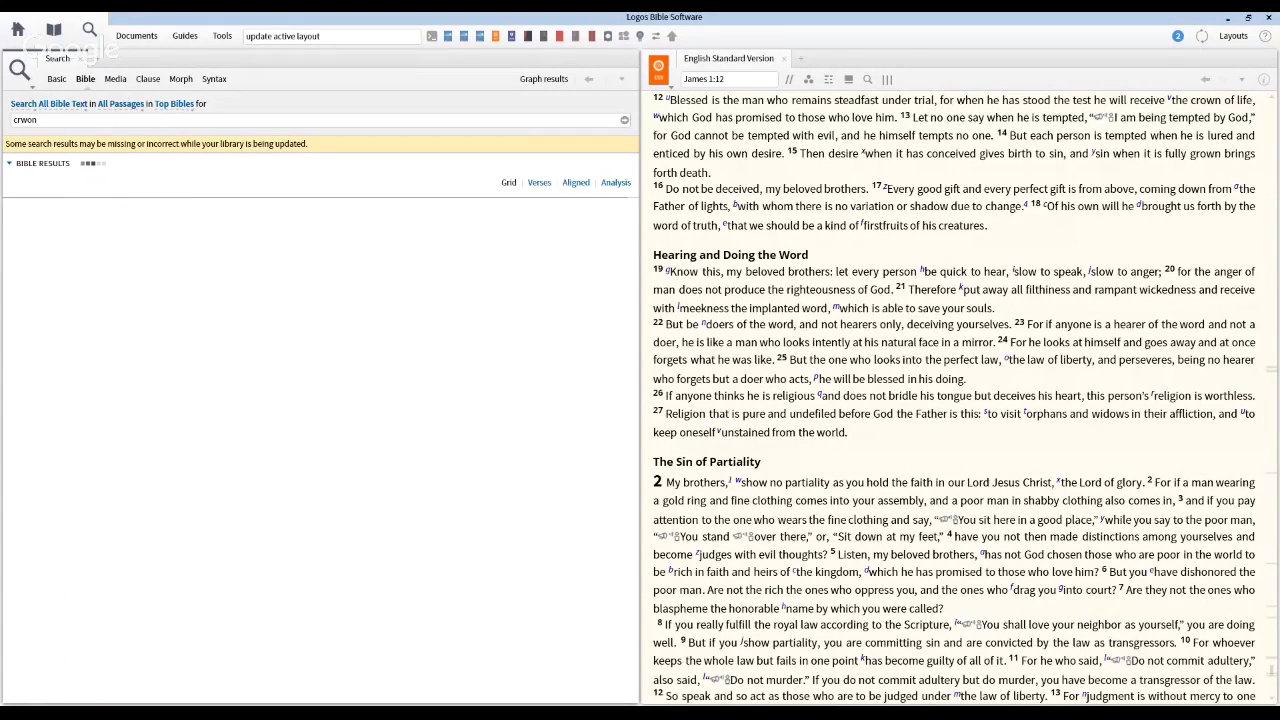
{"action": "left_click", "coordinate": [32, 121]}
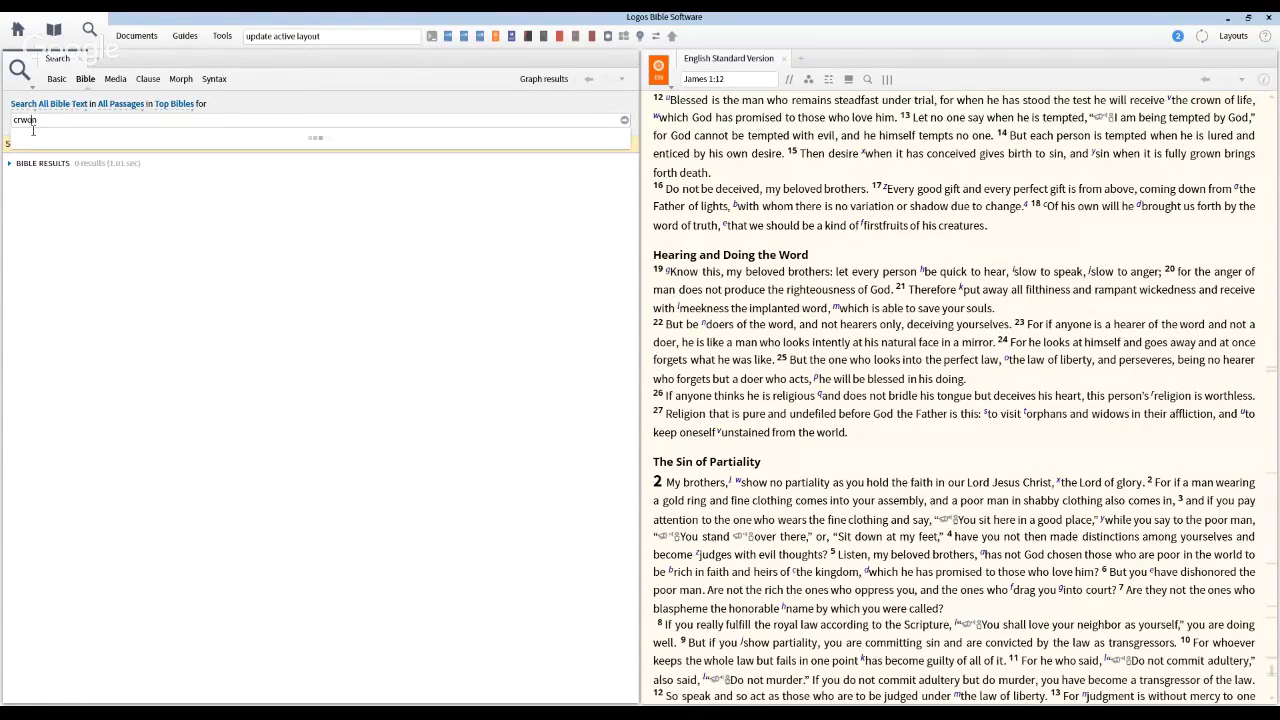
{"action": "type", "text": "crown"}
{"action": "key", "text": "ctrl+a"}
{"action": "key", "text": "BackSpace"}
{"action": "type", "text": "crown"}
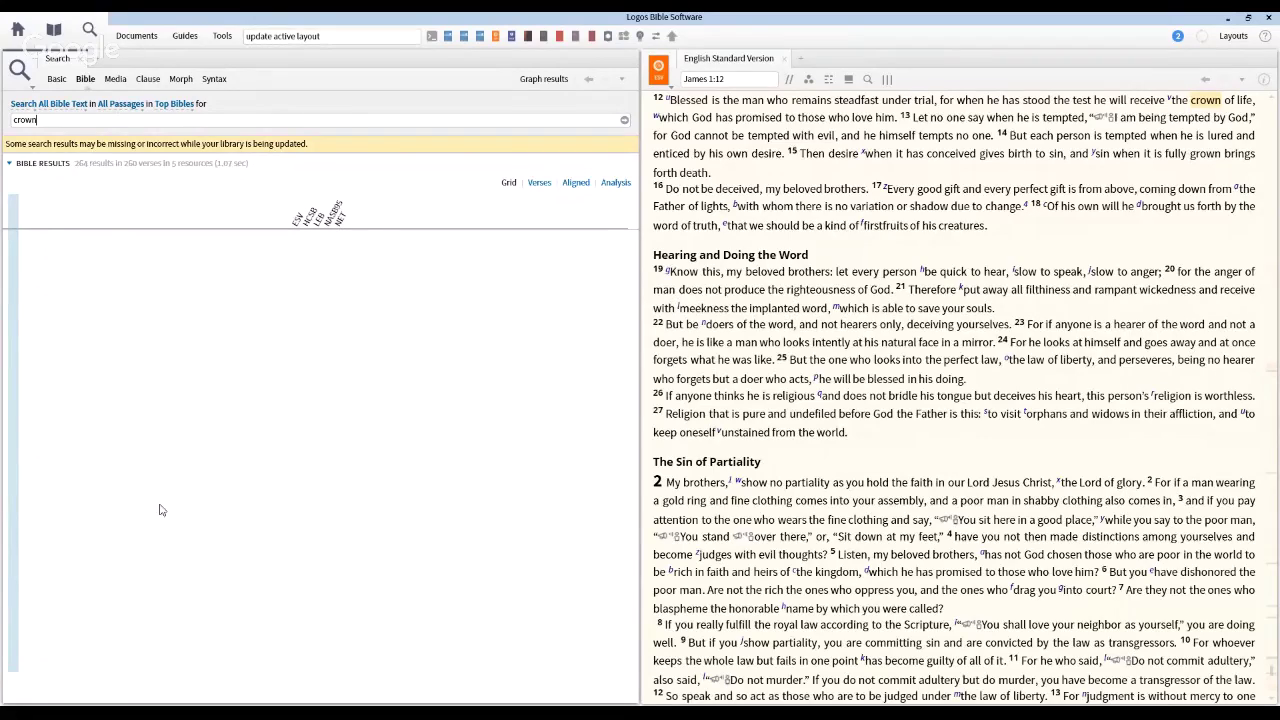
{"action": "scroll", "coordinate": [212, 597], "scroll_direction": "down", "scroll_amount": 1}
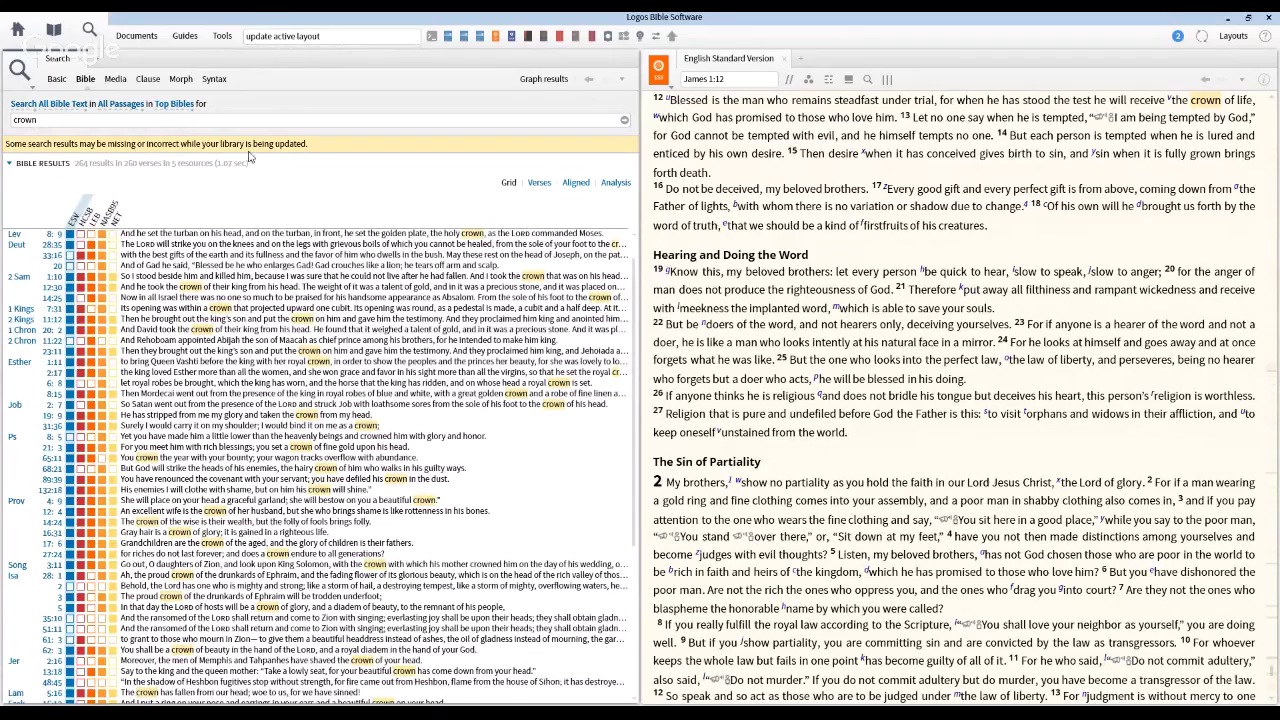
{"action": "scroll", "coordinate": [82, 178], "scroll_direction": "down", "scroll_amount": 1}
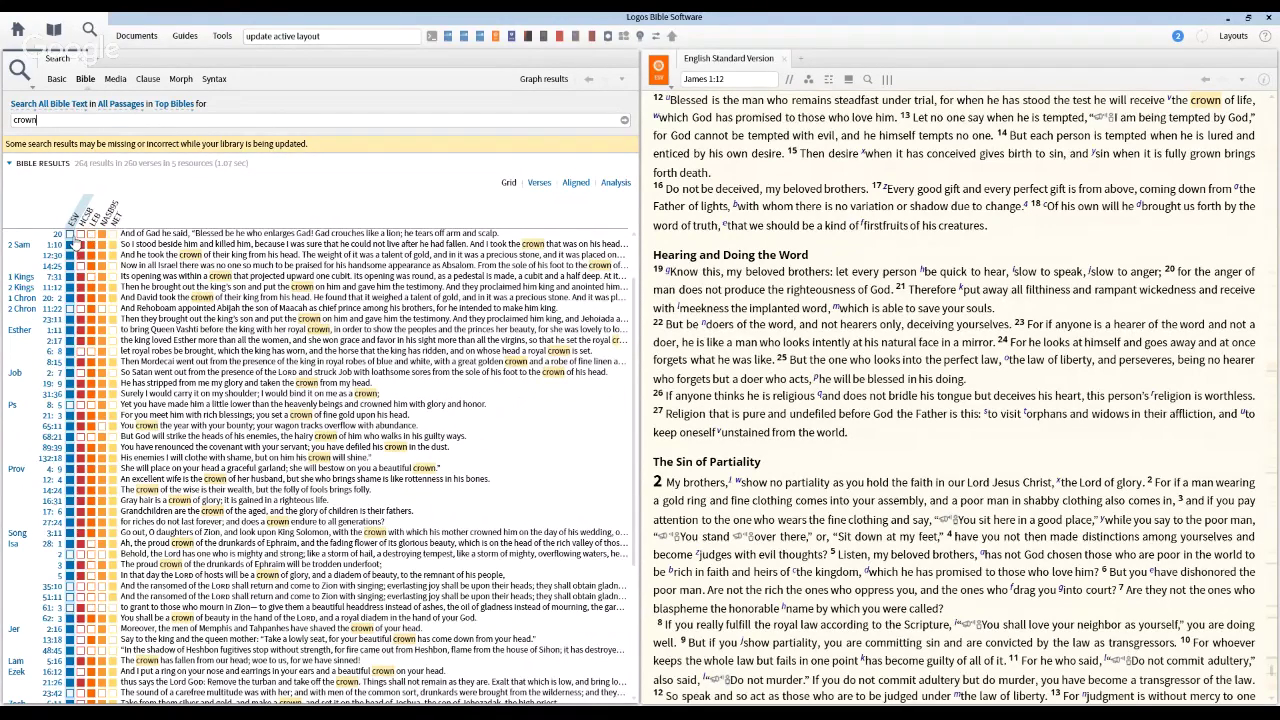
- Restrict the "crown" search to the open English Standard Version and run it
{"action": "left_click", "coordinate": [178, 104]}
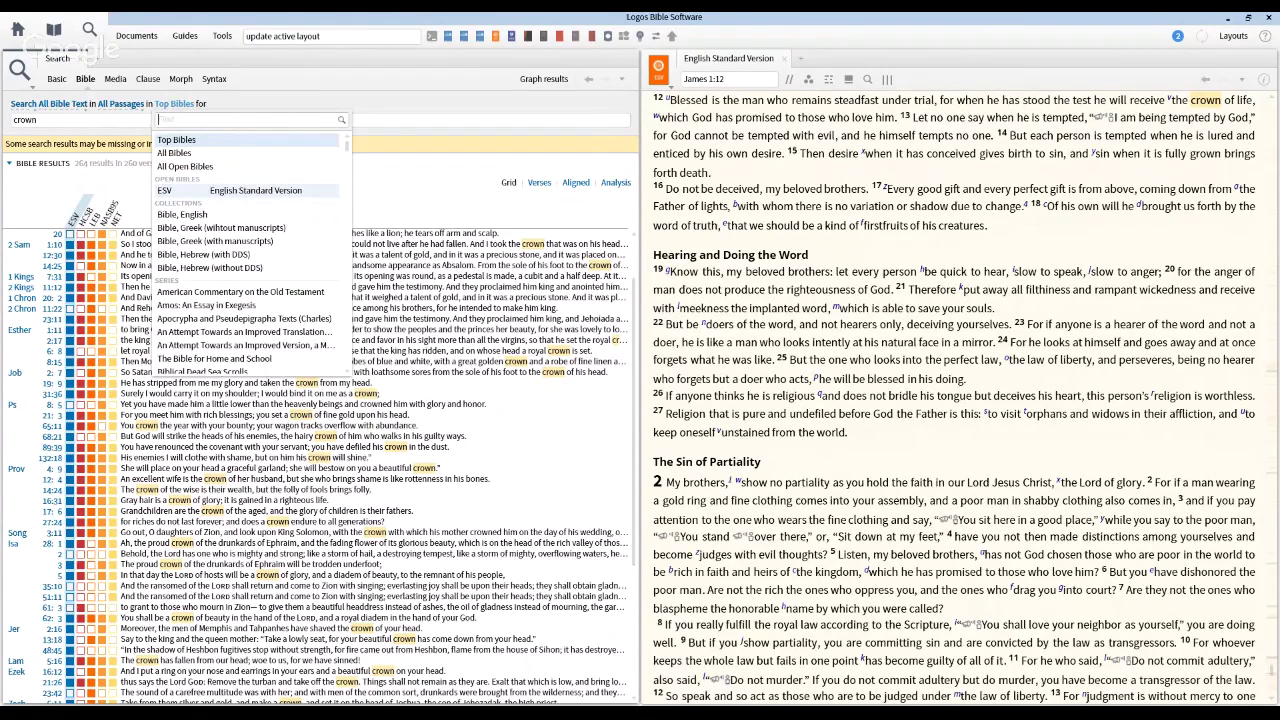
{"action": "left_click", "coordinate": [190, 191]}
{"action": "left_click", "coordinate": [464, 120]}
{"action": "key", "text": "Return"}
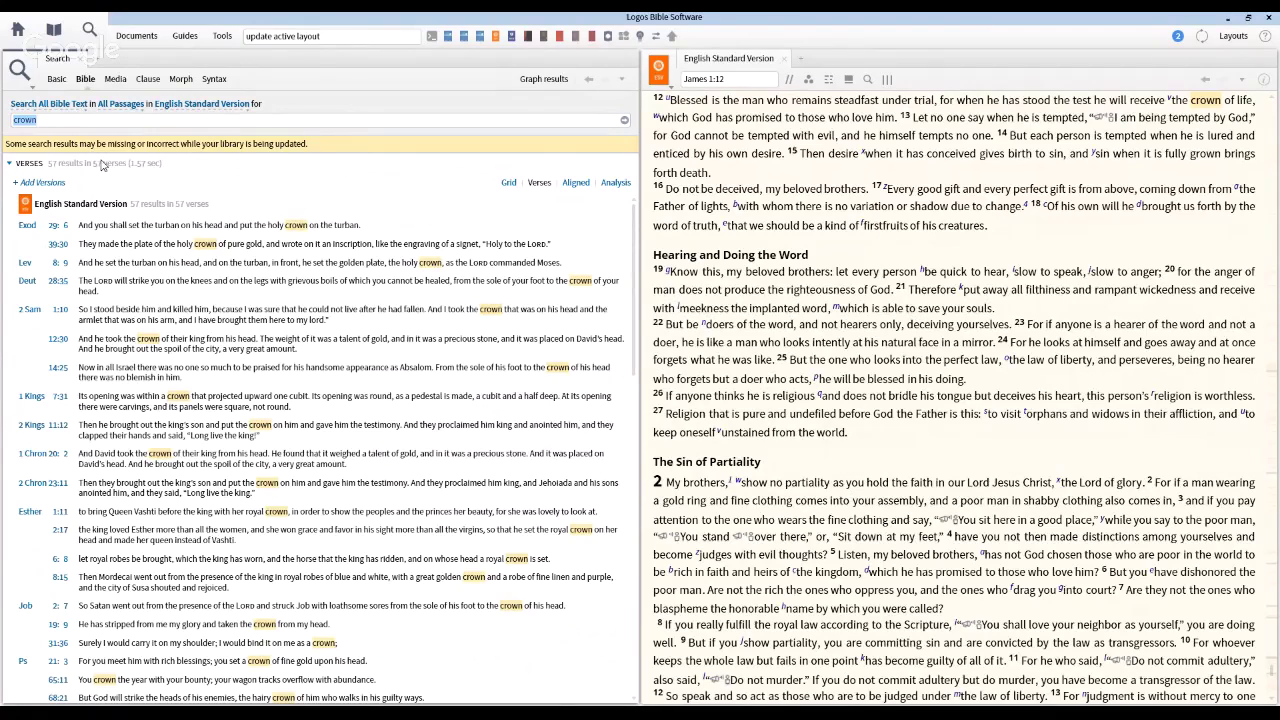
- Add the HCSB as a parallel version beside the ESV verse results, and remove it again
{"action": "left_click", "coordinate": [52, 186]}
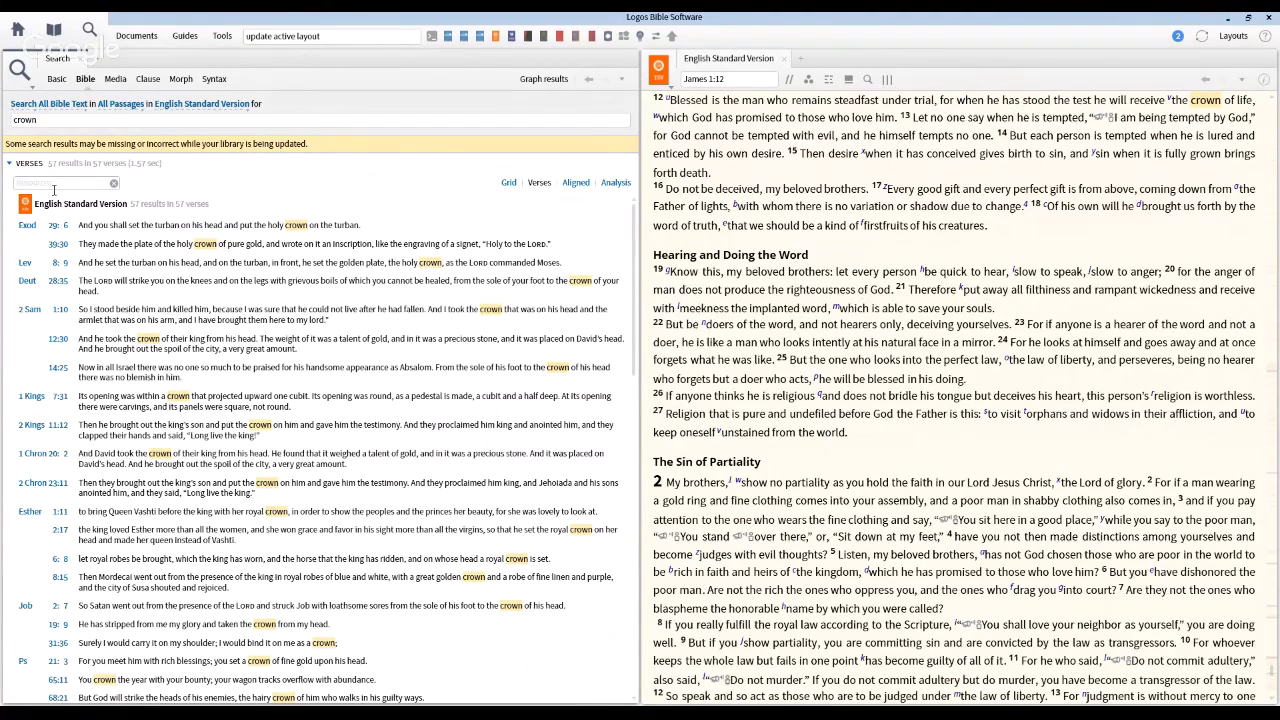
{"action": "type", "text": "HCSB"}
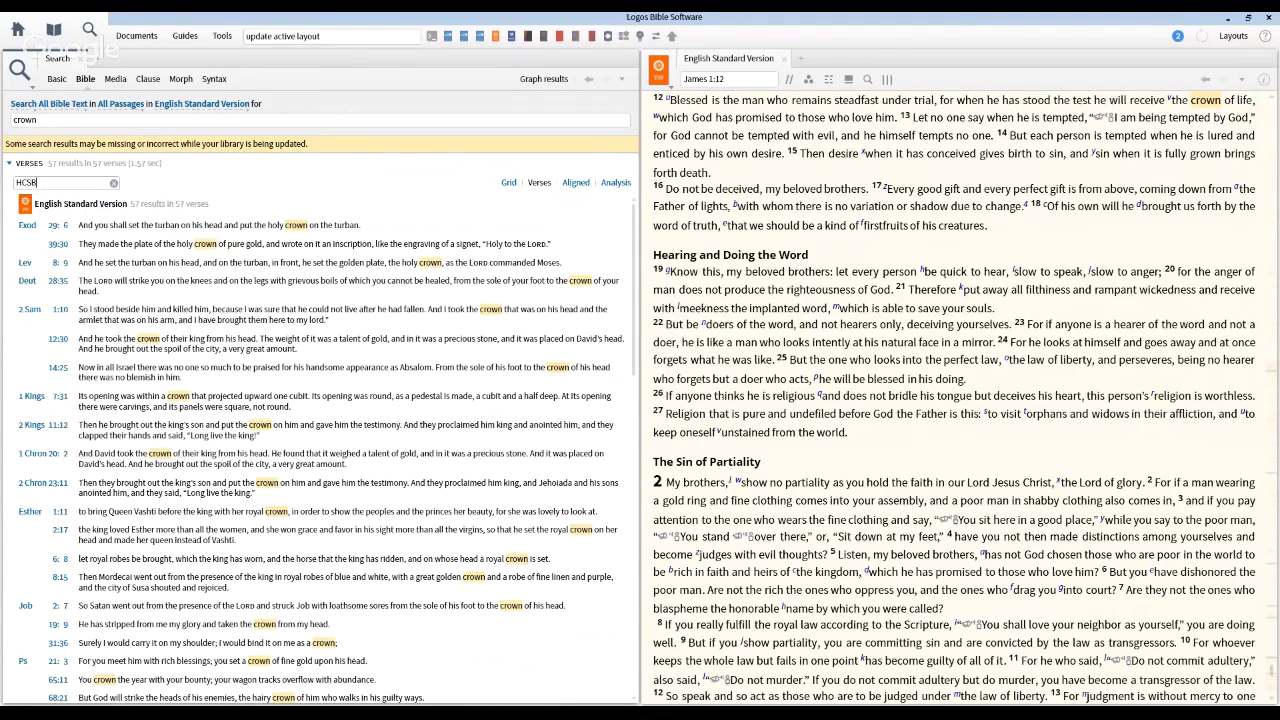
{"action": "key", "text": "Return"}
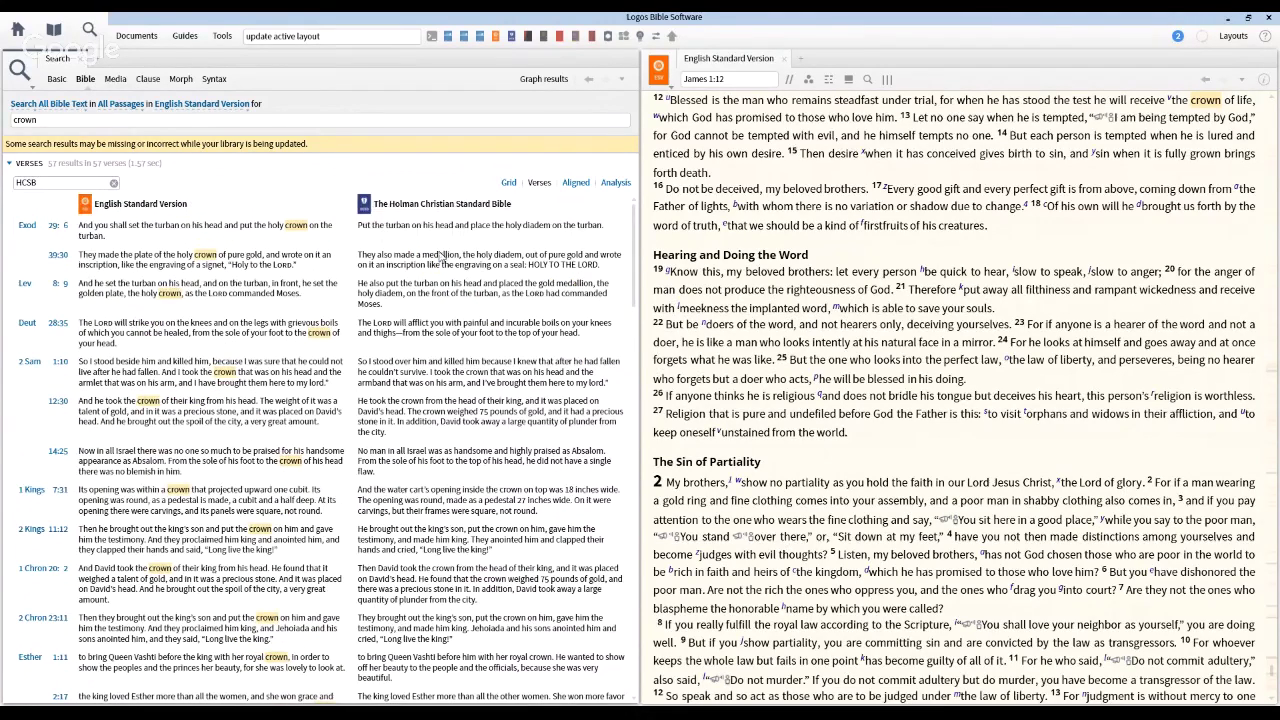
{"action": "left_click", "coordinate": [114, 184]}
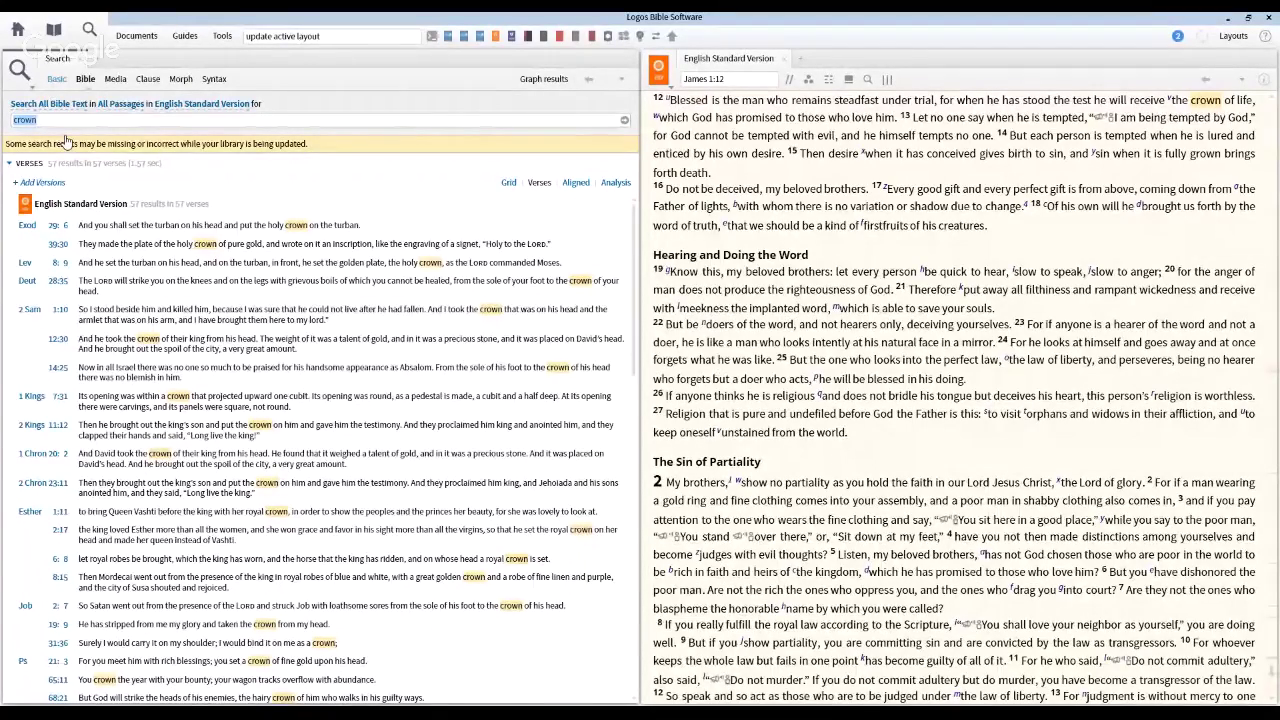
- Run a basic search of all text in all resources for the exact phrase "crown of life"
{"action": "left_click", "coordinate": [57, 79]}
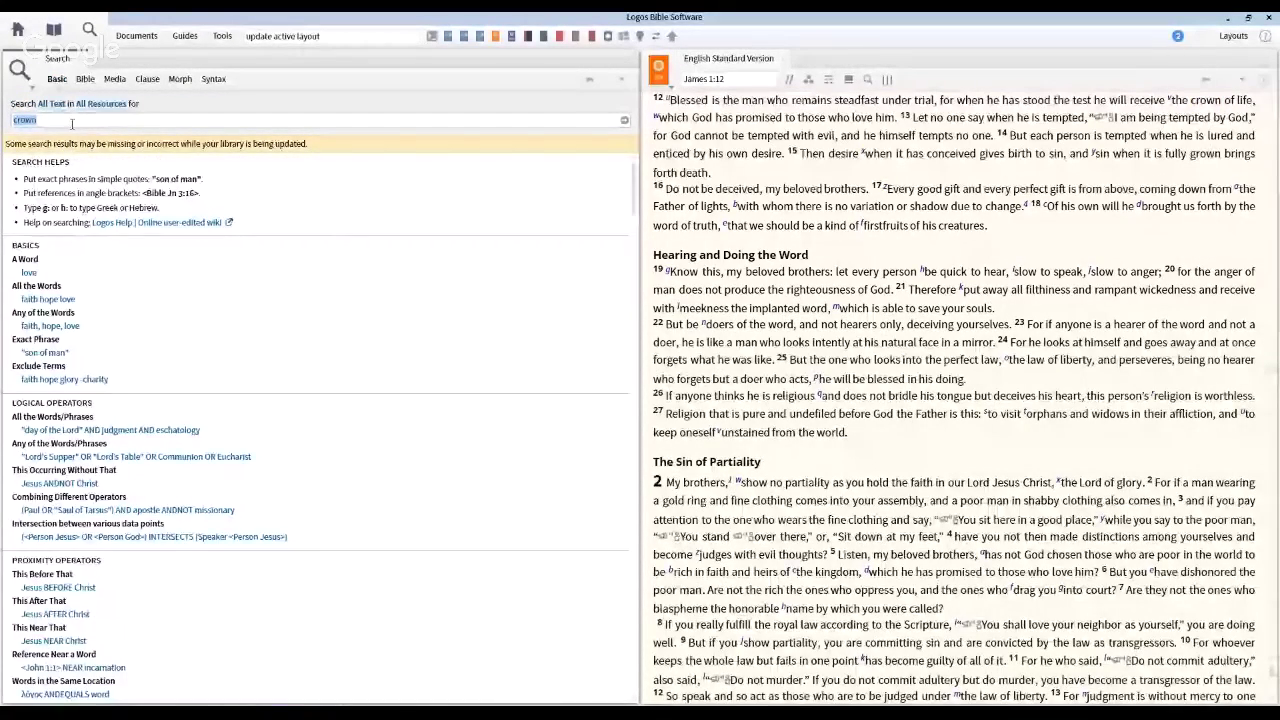
{"action": "type", "text": "\""}
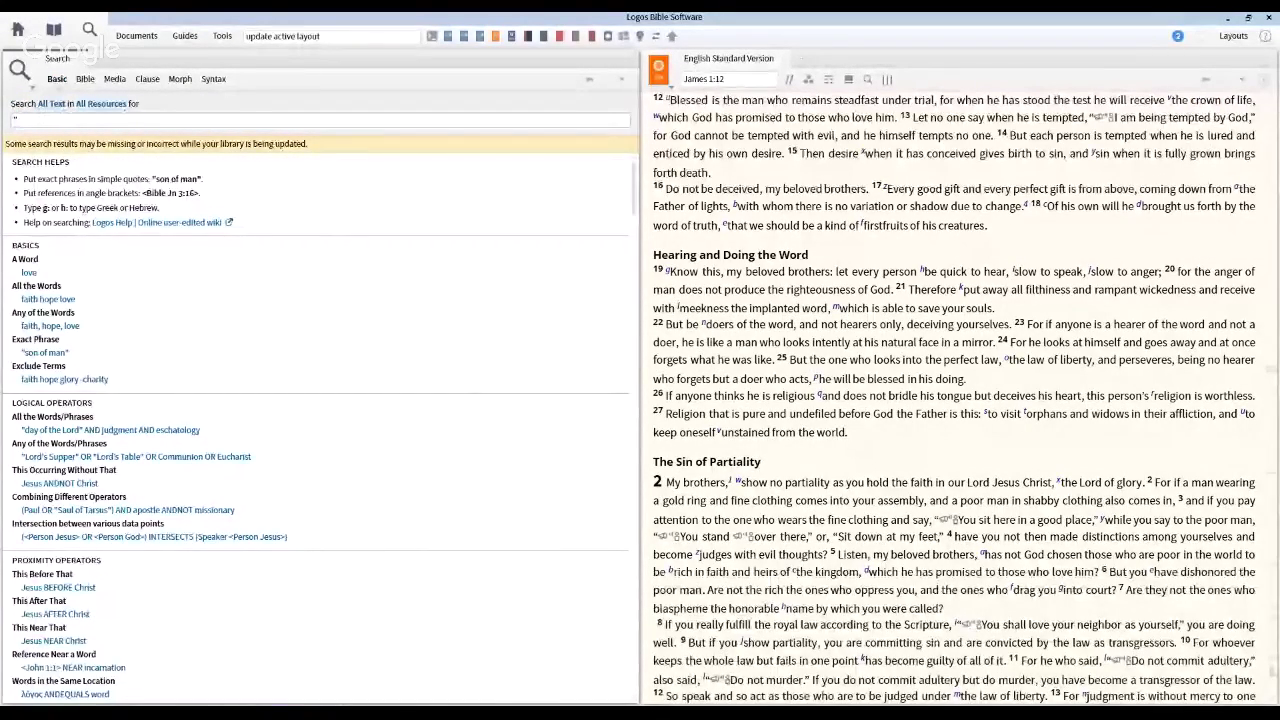
{"action": "type", "text": "crown of life\""}
{"action": "key", "text": "Return"}
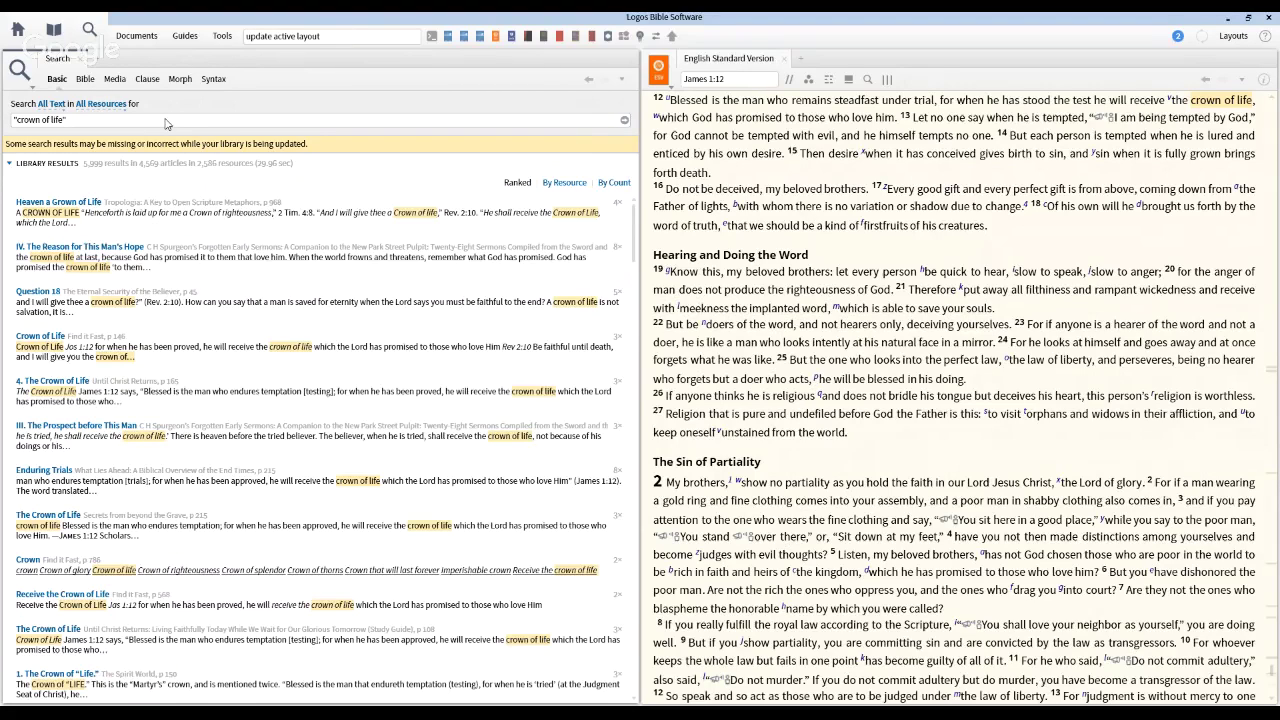
- Search all resources for "incarnation", correcting the spelling of the search term
{"action": "key", "text": "ctrl+a"}
{"action": "type", "text": "incar"}
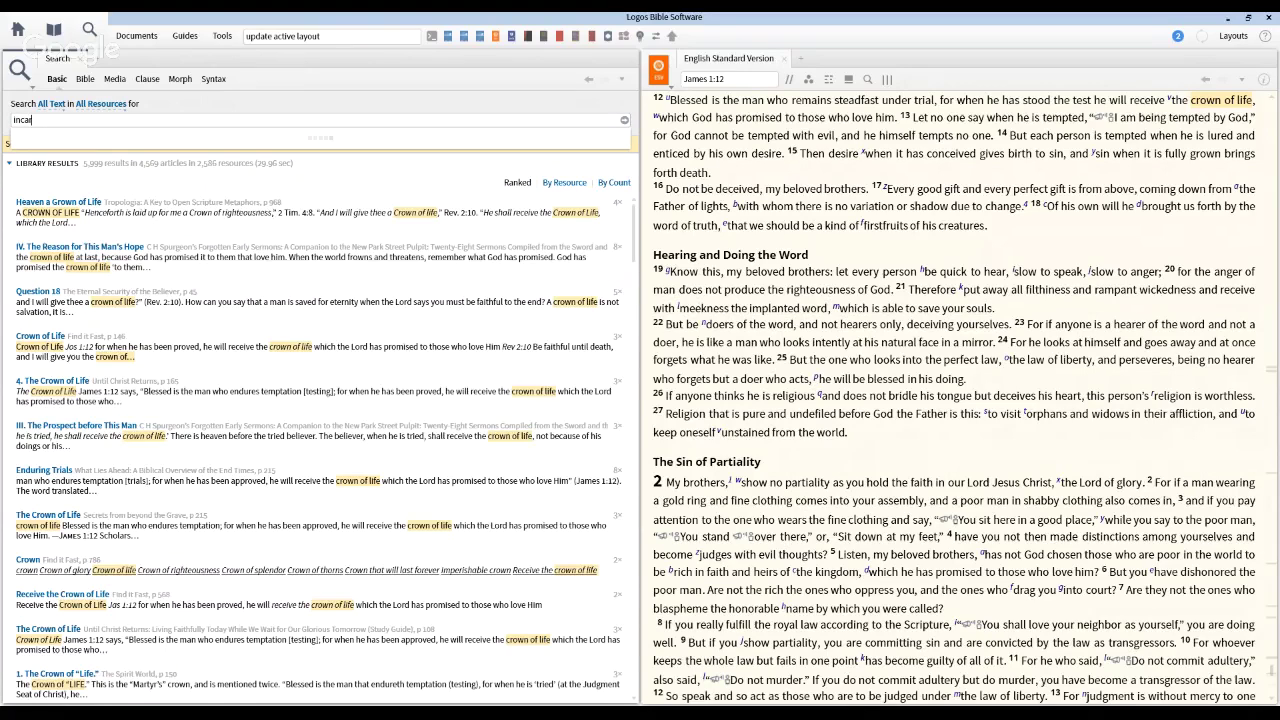
{"action": "type", "text": "ation"}
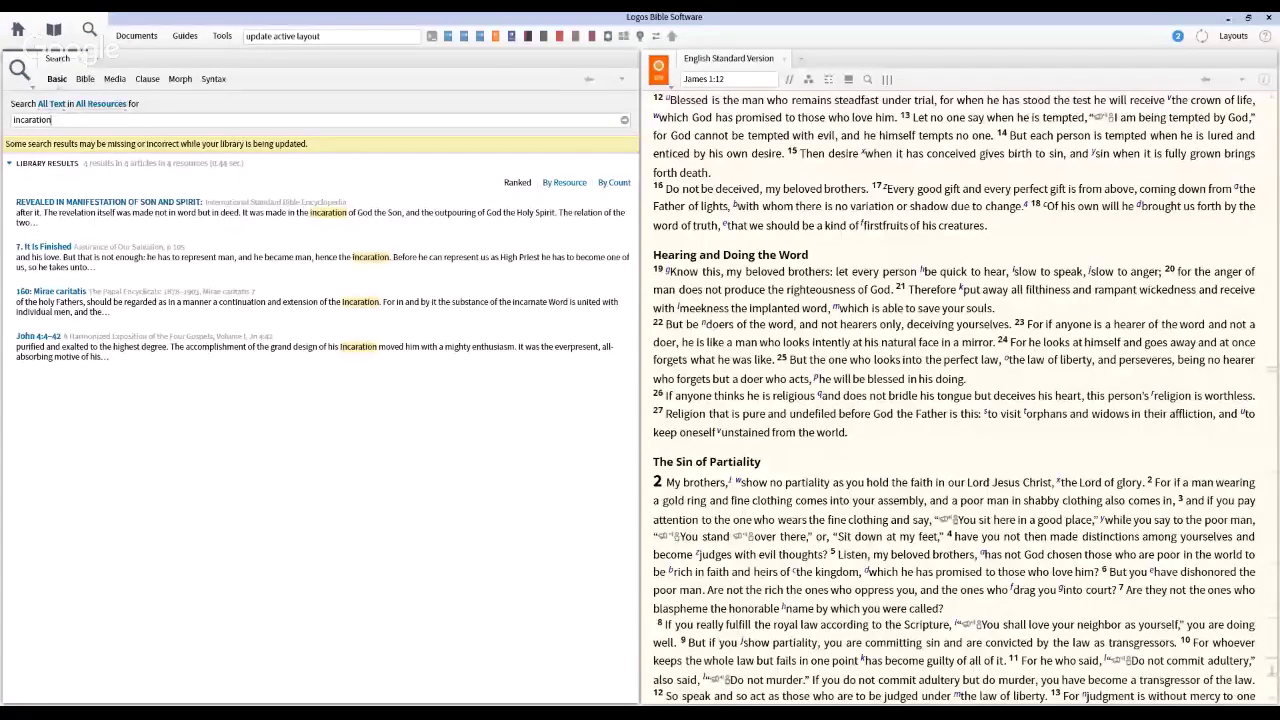
{"action": "key", "text": "BackSpace"}
{"action": "key", "text": "BackSpace"}
{"action": "key", "text": "BackSpace"}
{"action": "key", "text": "BackSpace"}
{"action": "key", "text": "BackSpace"}
{"action": "key", "text": "BackSpace"}
{"action": "type", "text": "rnation"}
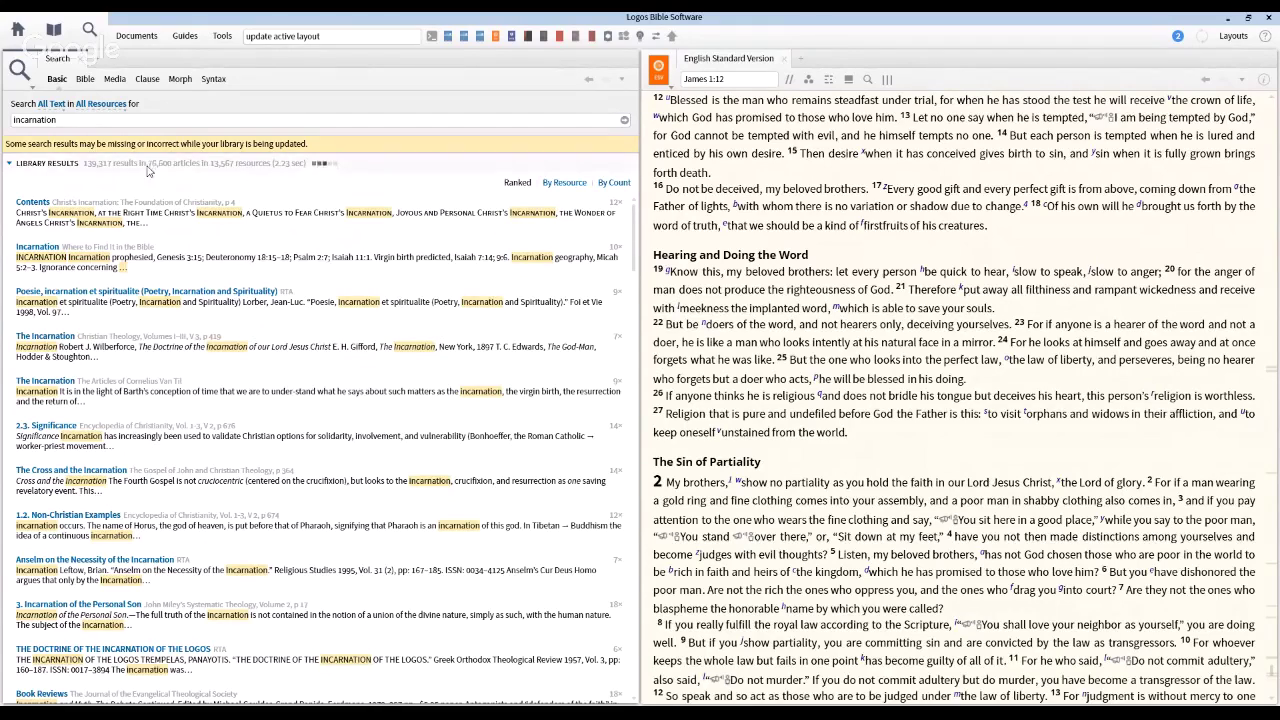
- Replace the search term with "crucifixion" and search all resources for it
{"action": "double_click", "coordinate": [44, 127]}
{"action": "type", "text": "cru"}
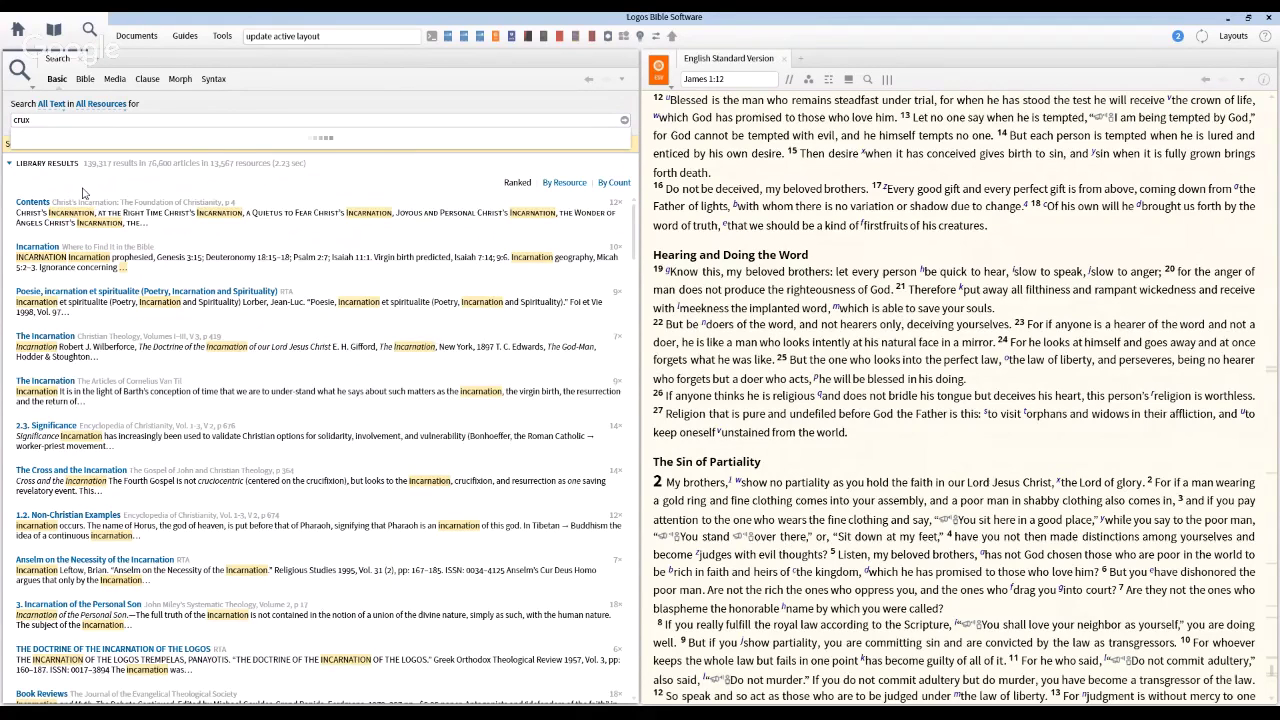
{"action": "key", "text": "Return"}
{"action": "key", "text": "BackSpace"}
{"action": "type", "text": "ifixion"}
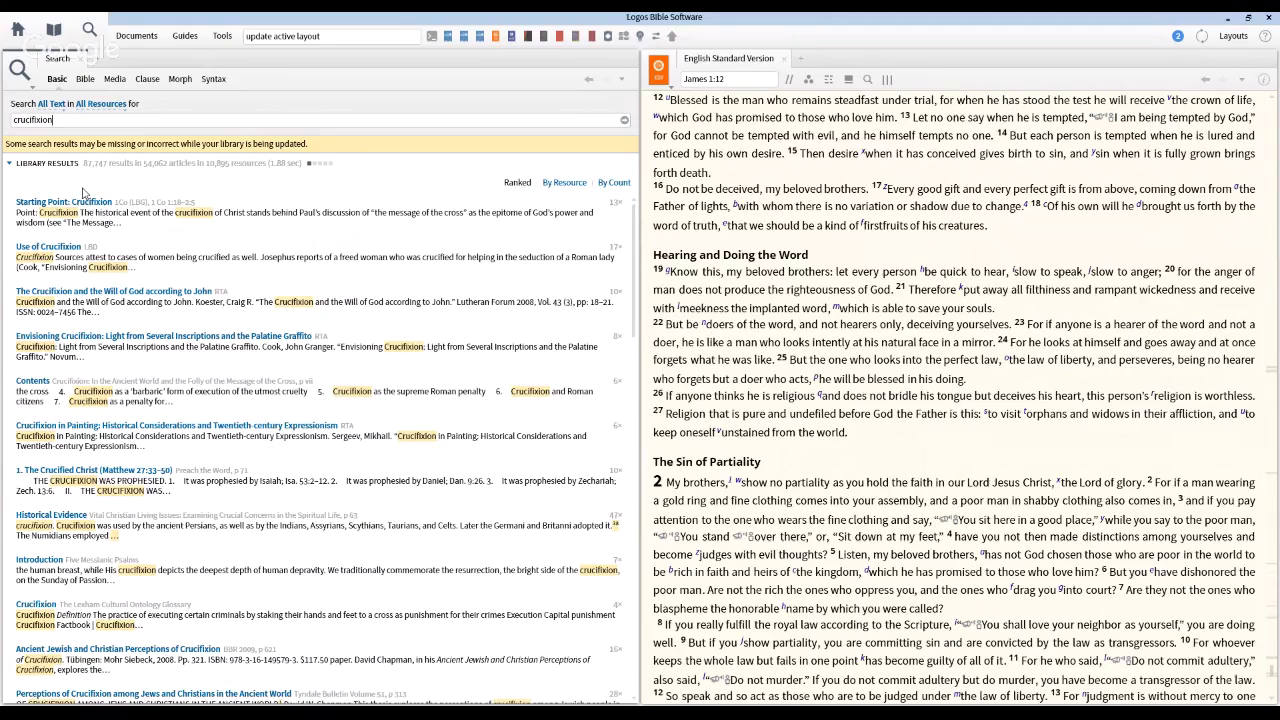
- Replace the search term with "resurrection" and search all text in all resources for it
{"action": "double_click", "coordinate": [51, 120]}
{"action": "type", "text": "res"}
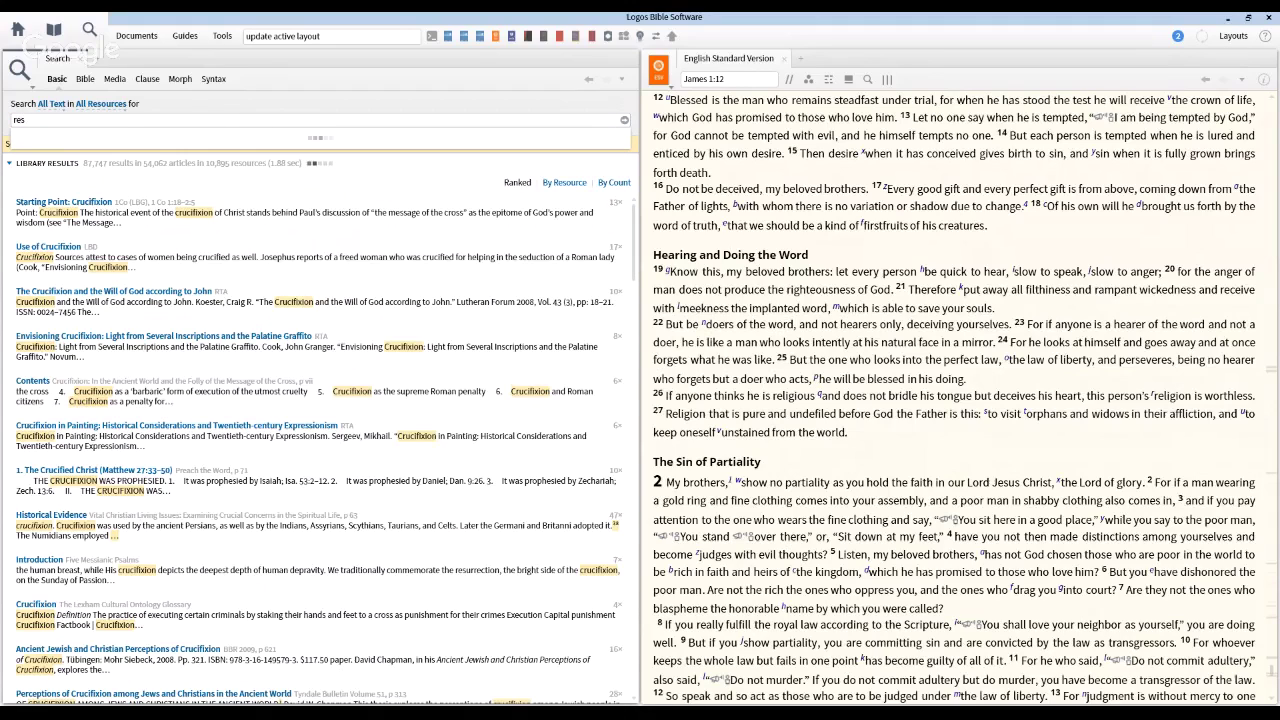
{"action": "type", "text": "urrection"}
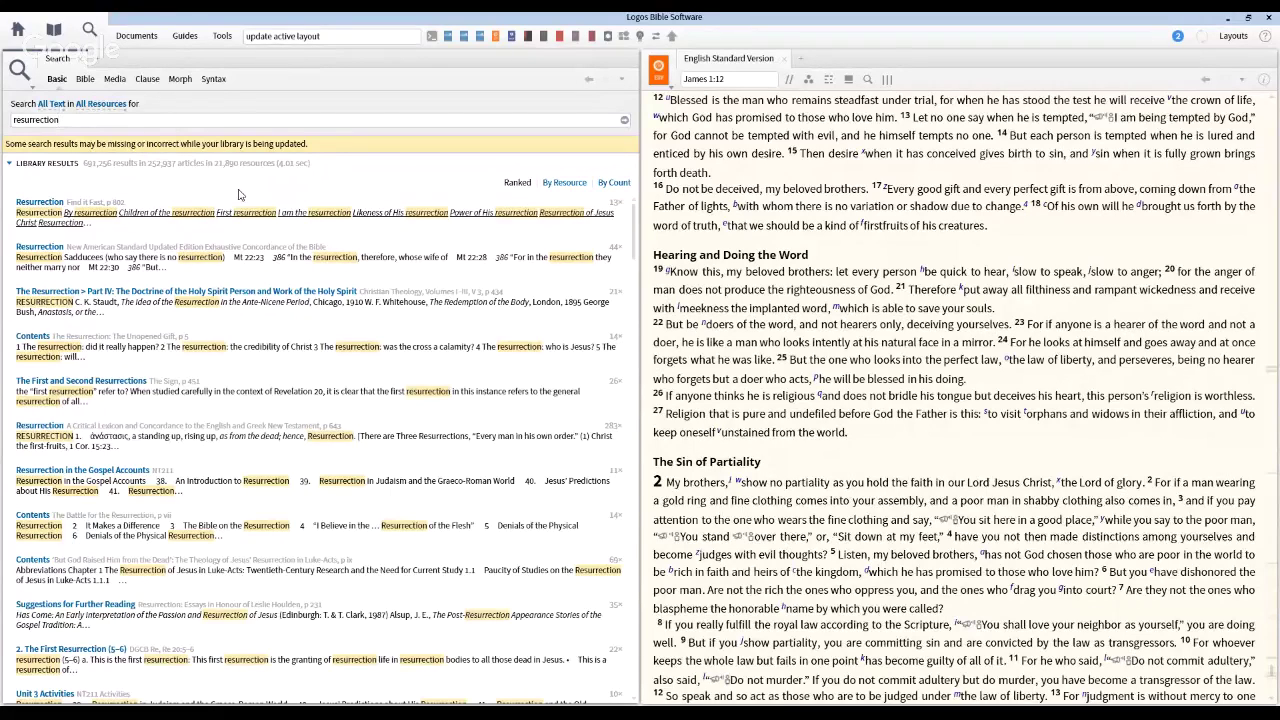
- Clear the search term and view the Media, Clause and Morph search types with their example queries
{"action": "double_click", "coordinate": [58, 123]}
{"action": "key", "text": "BackSpace"}
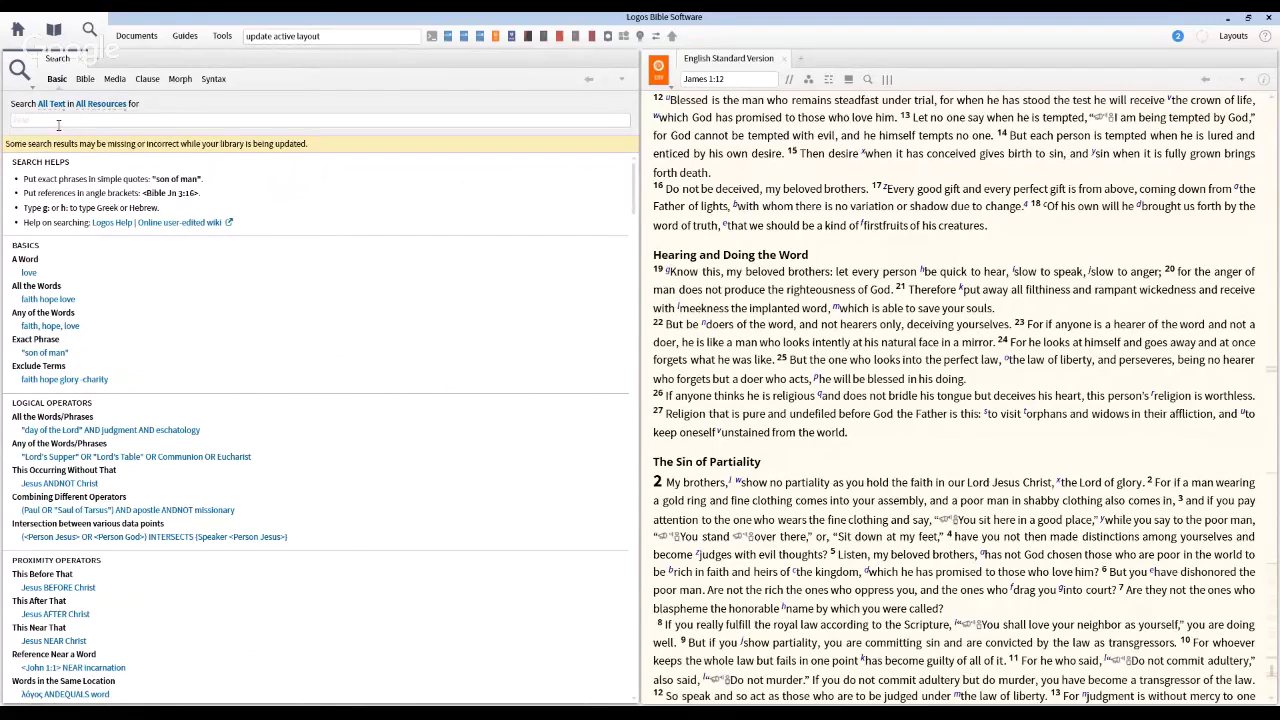
{"action": "left_click", "coordinate": [124, 83]}
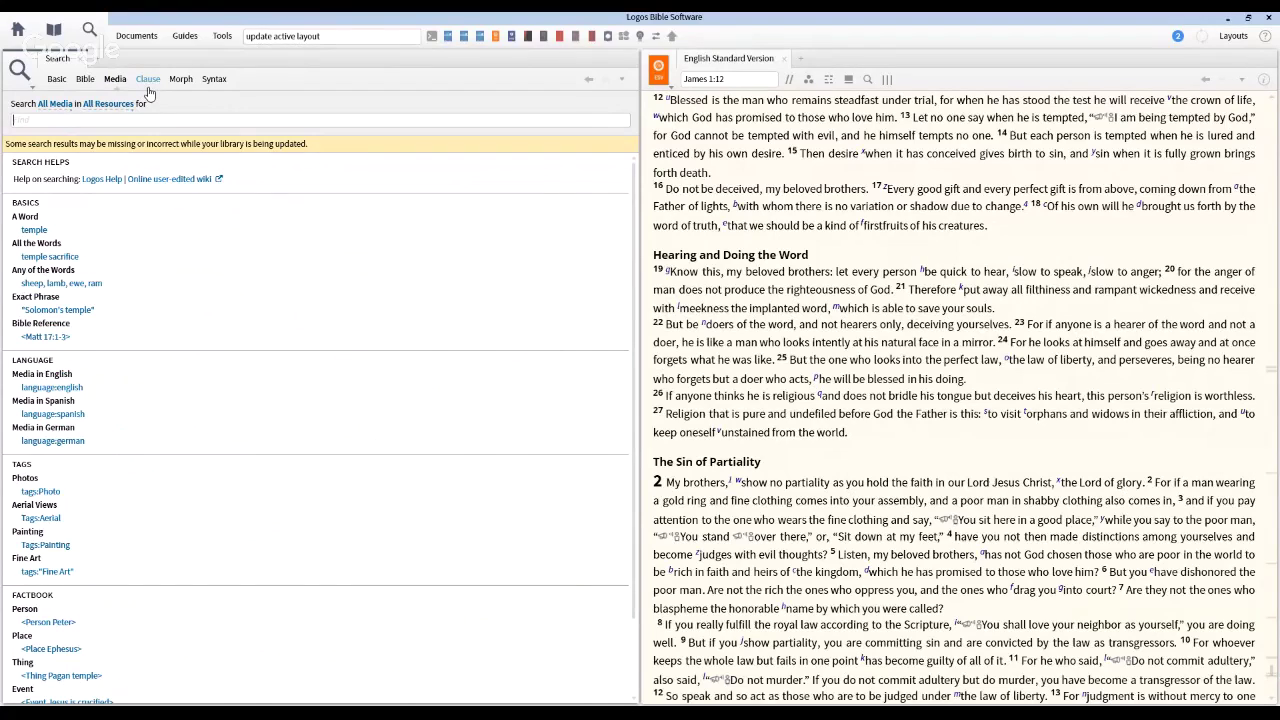
{"action": "left_click", "coordinate": [150, 84]}
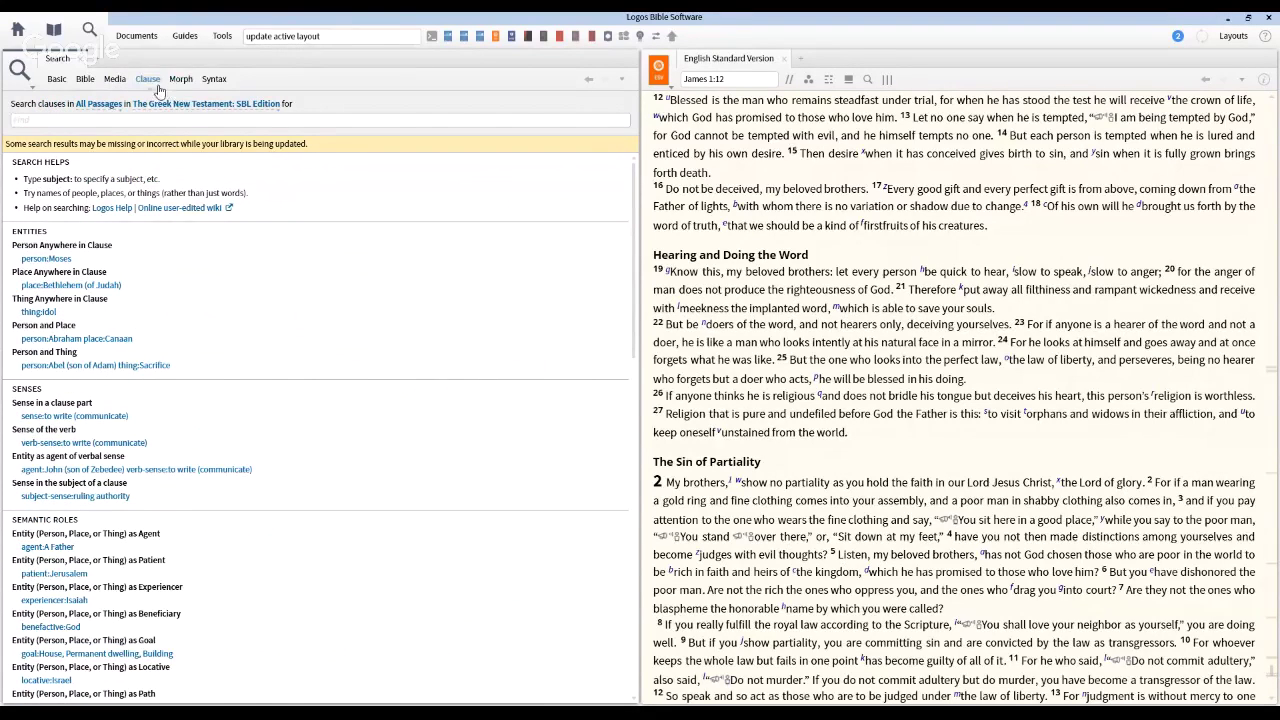
{"action": "left_click", "coordinate": [213, 84]}
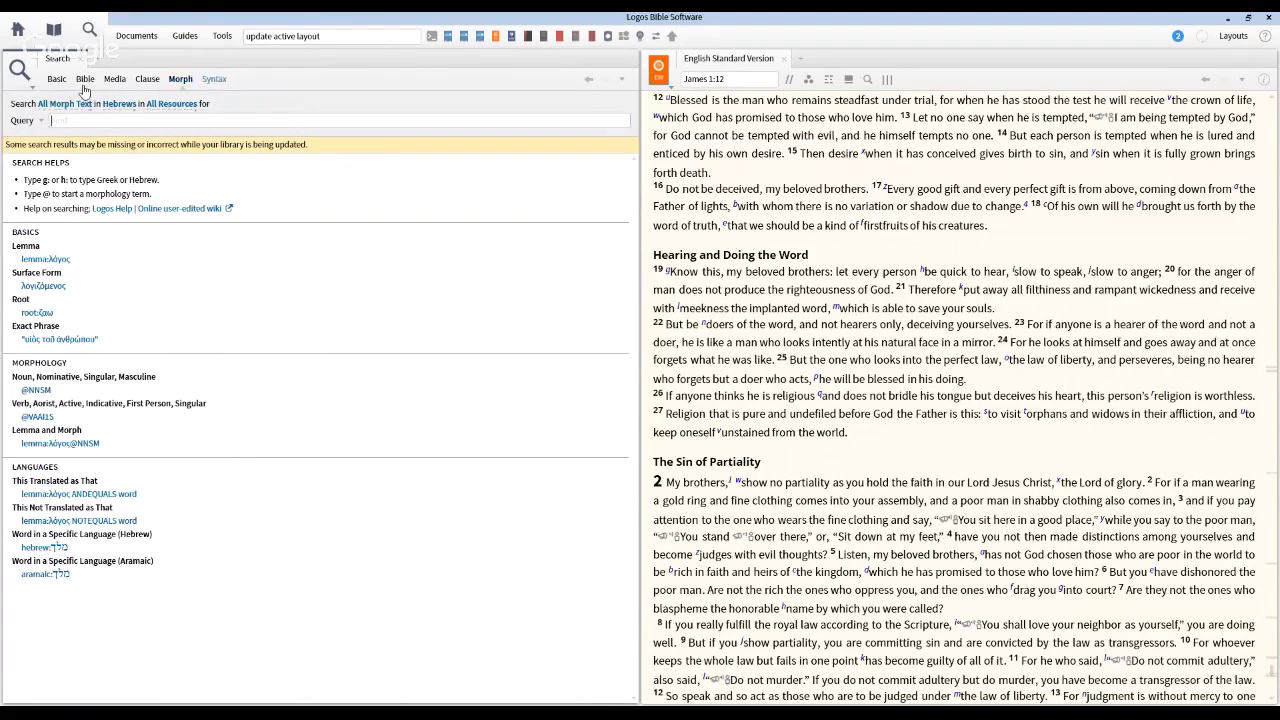
- Run a Bible search of the English Standard Version using the "All the Words" example, faith hope love
{"action": "left_click", "coordinate": [78, 90]}
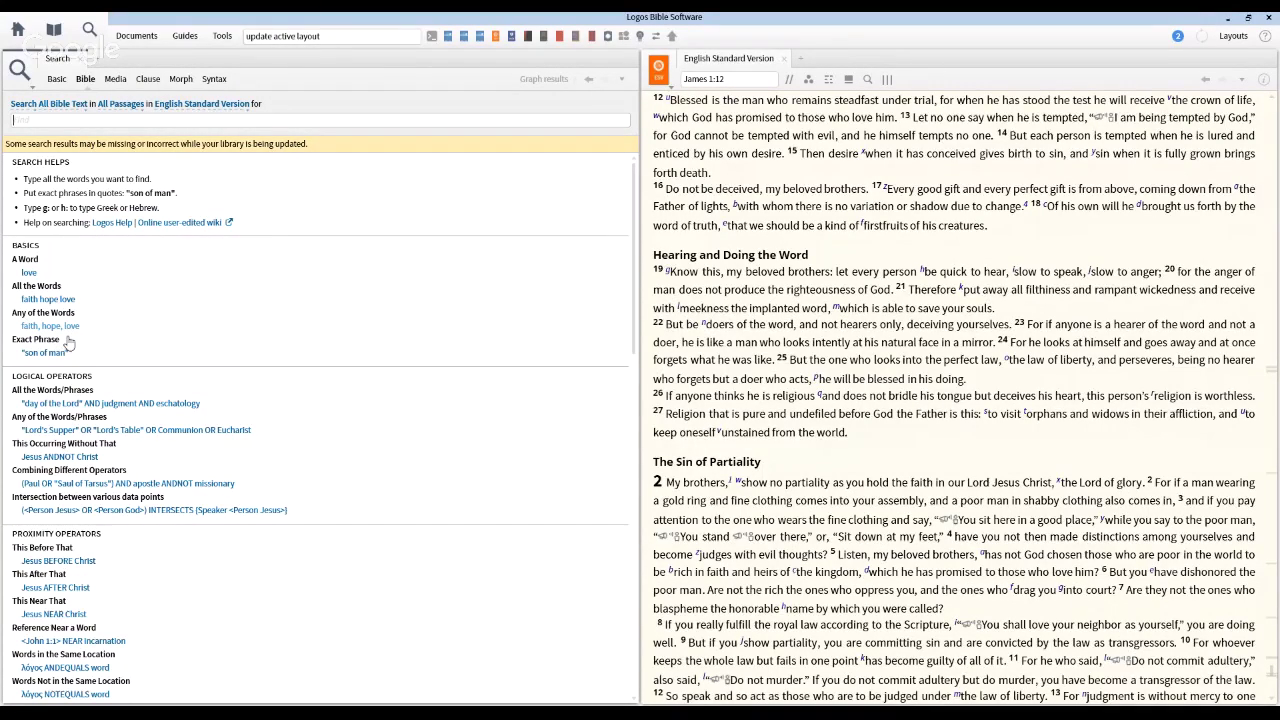
{"action": "left_click", "coordinate": [66, 300]}
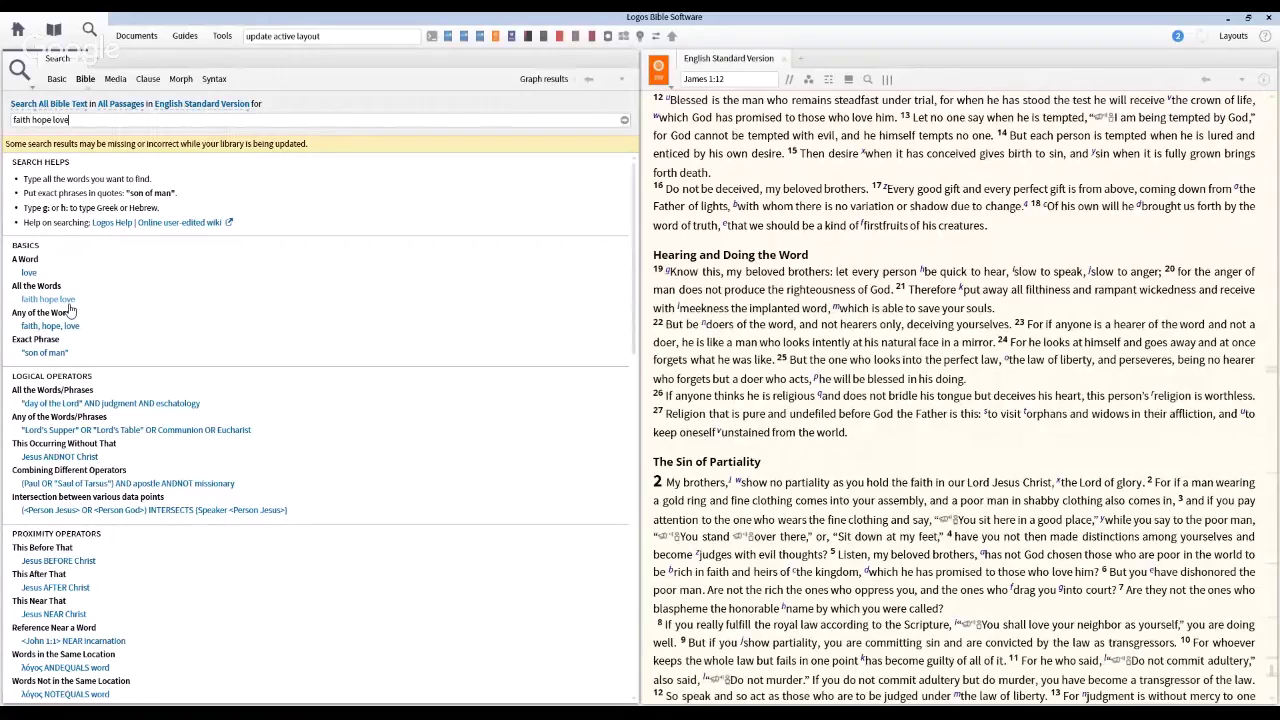
{"action": "left_click", "coordinate": [622, 121]}
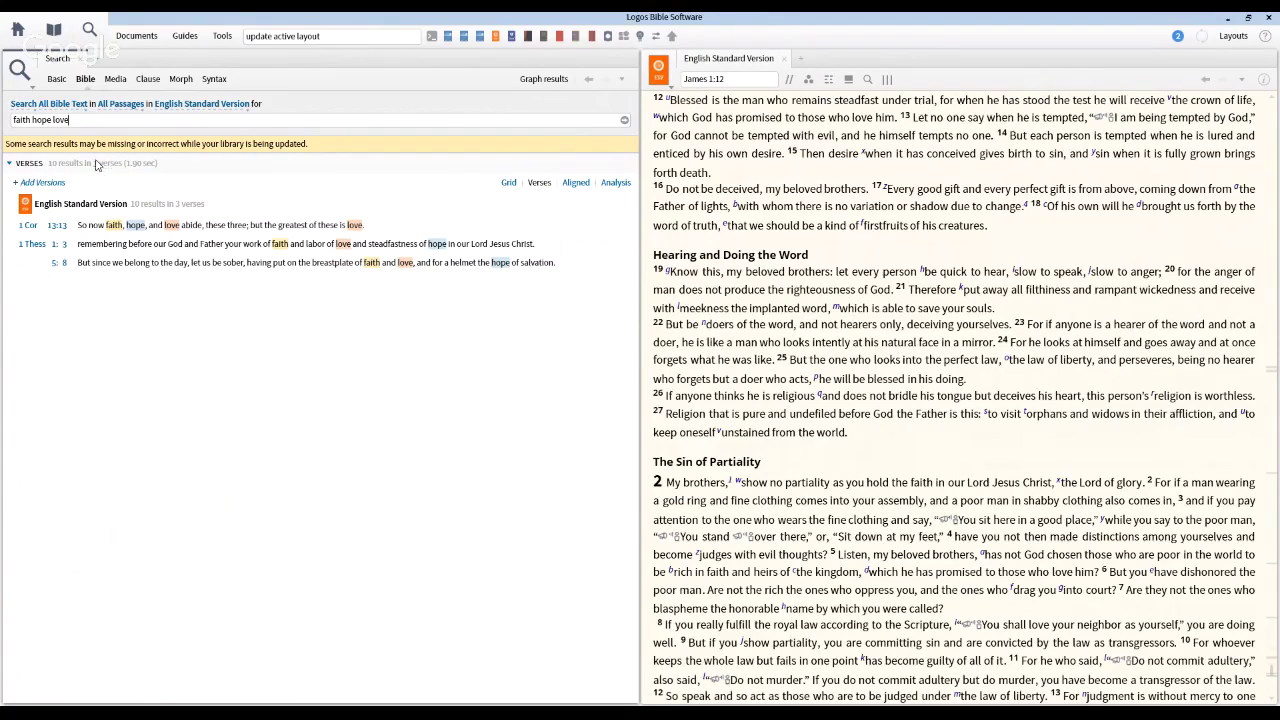
- Replace the Bible query with the "Any of the Words" example, faith, hope, love, and run the search
{"action": "left_click_drag", "start_coordinate": [81, 129], "coordinate": [8, 130]}
{"action": "key", "text": "BackSpace"}
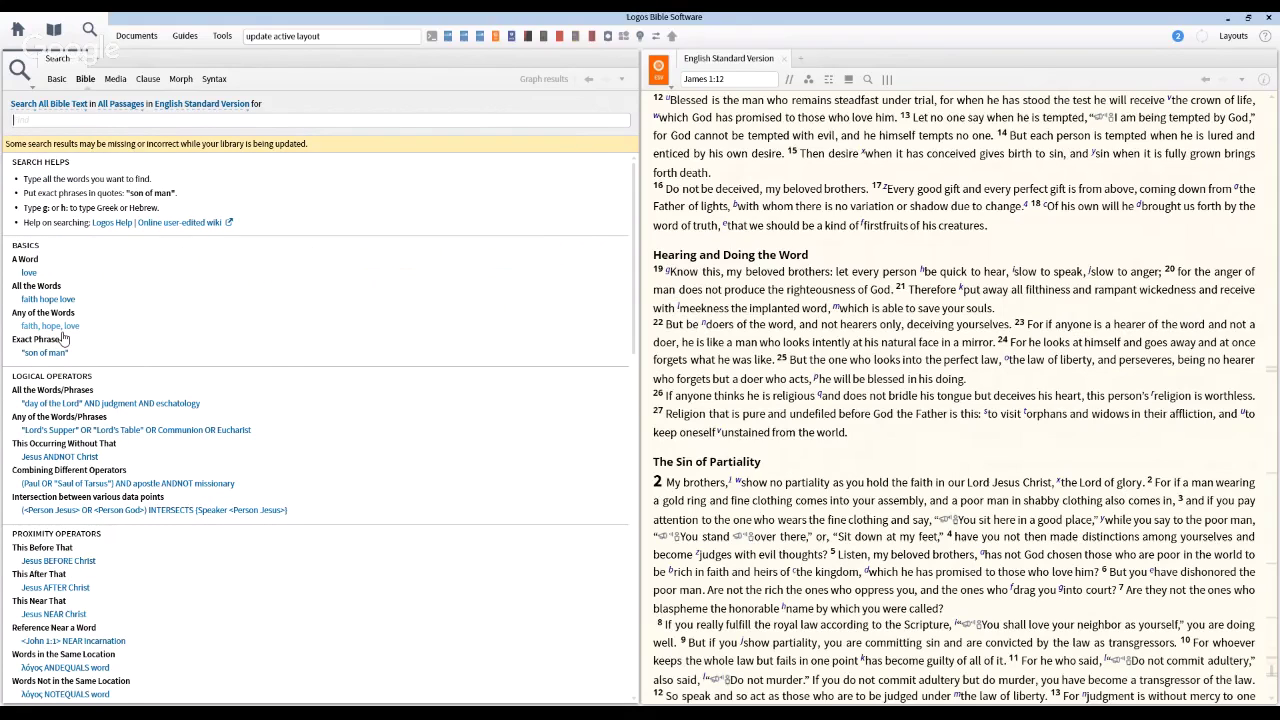
{"action": "left_click", "coordinate": [60, 334]}
{"action": "key", "text": "Return"}
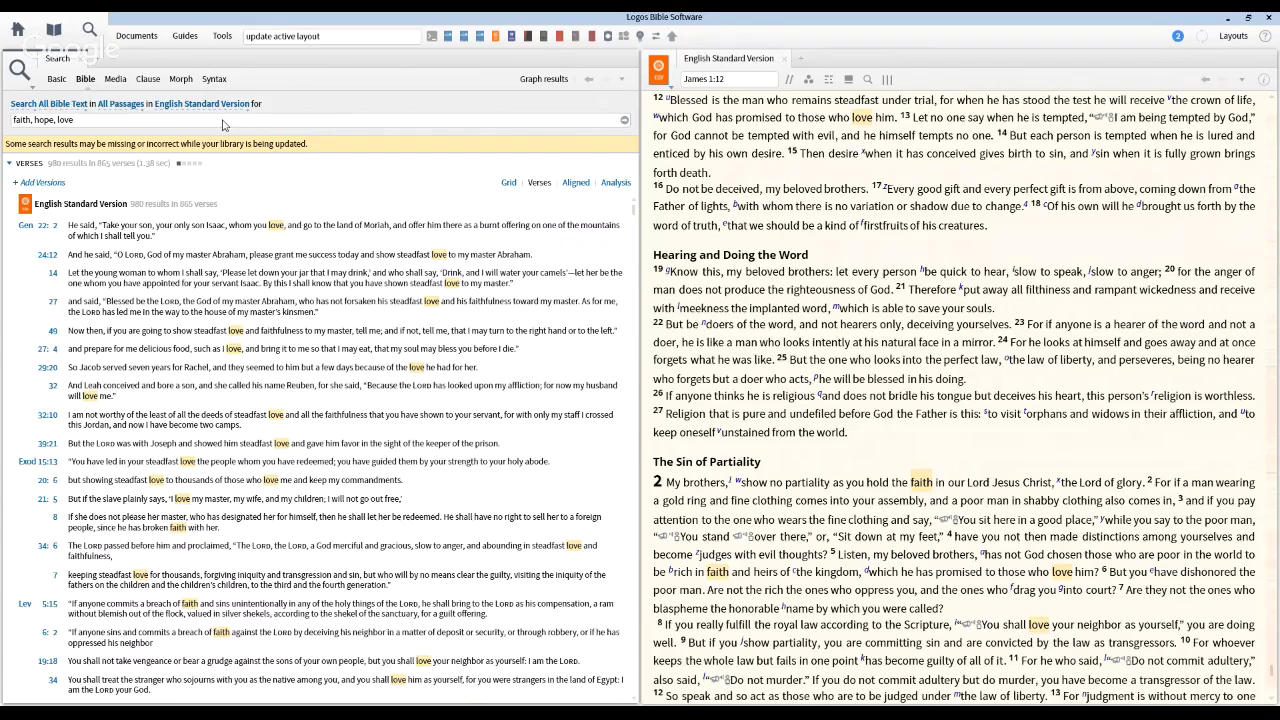
- Clear the Bible query and examine the logical and proximity operator examples in the search helps
{"action": "left_click_drag", "start_coordinate": [118, 121], "coordinate": [12, 120]}
{"action": "key", "text": "BackSpace"}
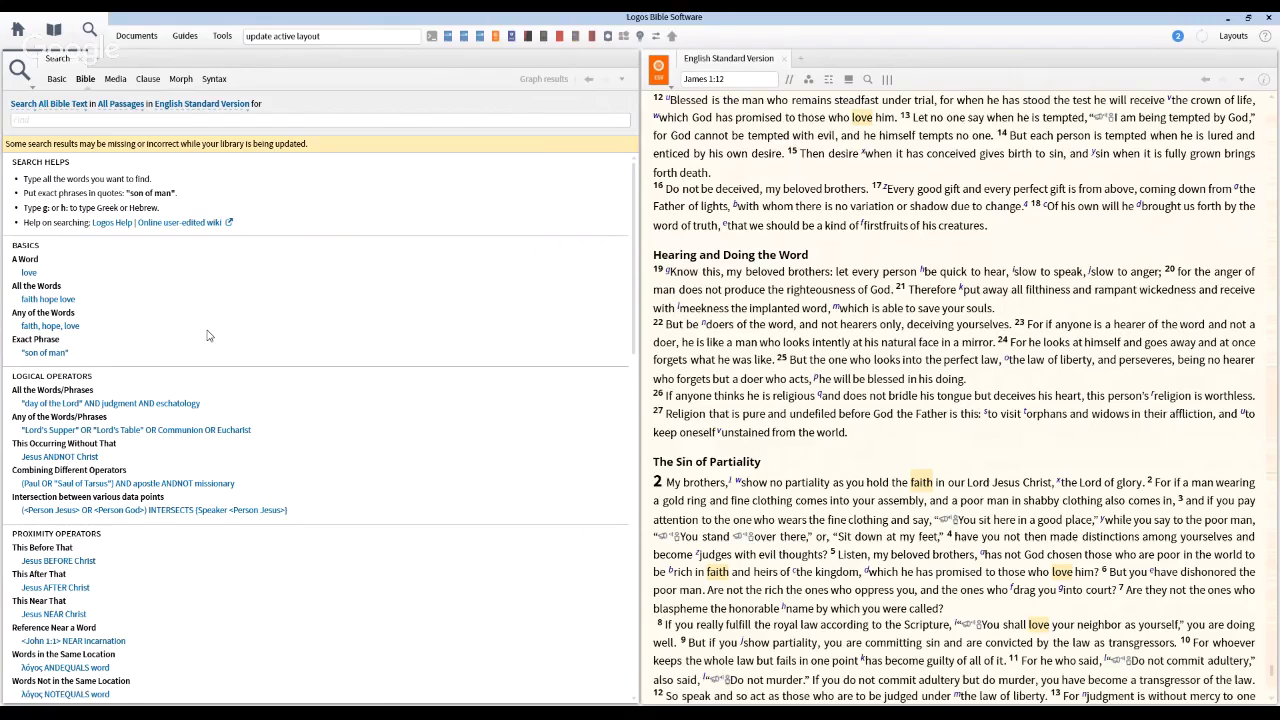
{"action": "scroll", "coordinate": [208, 336], "scroll_direction": "down", "scroll_amount": 1}
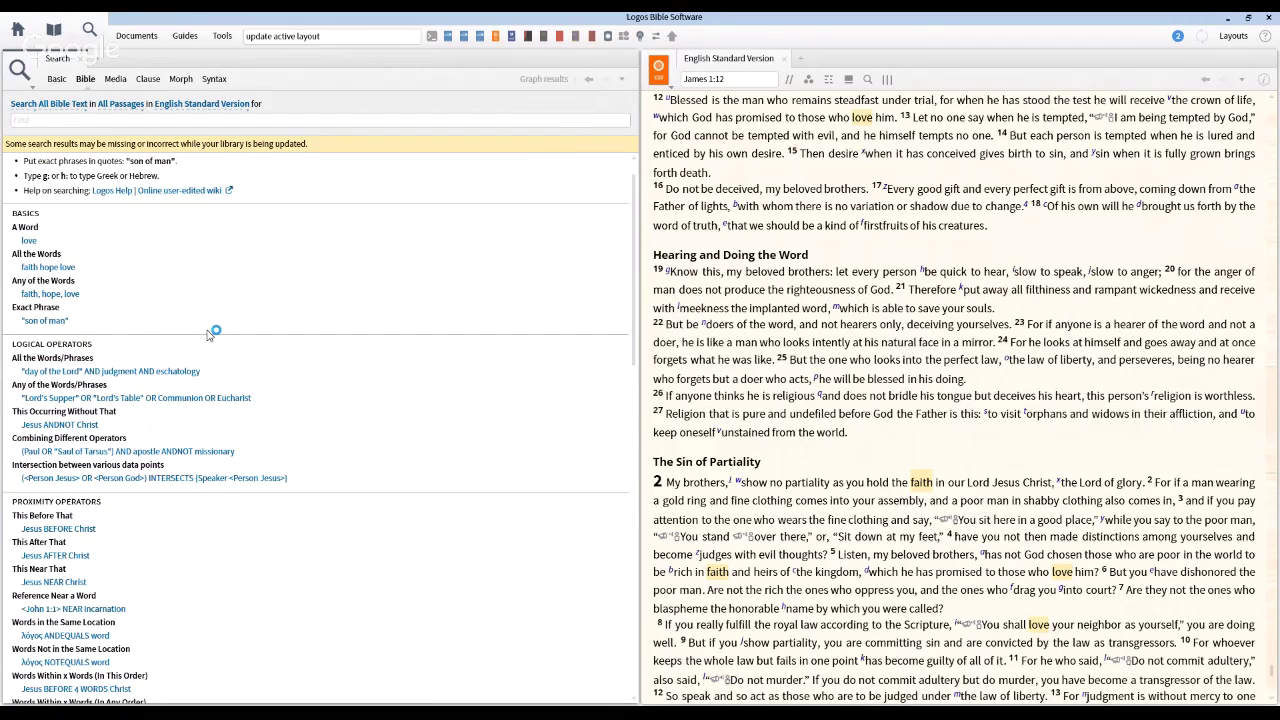
{"action": "scroll", "coordinate": [208, 336], "scroll_direction": "down", "scroll_amount": 4}
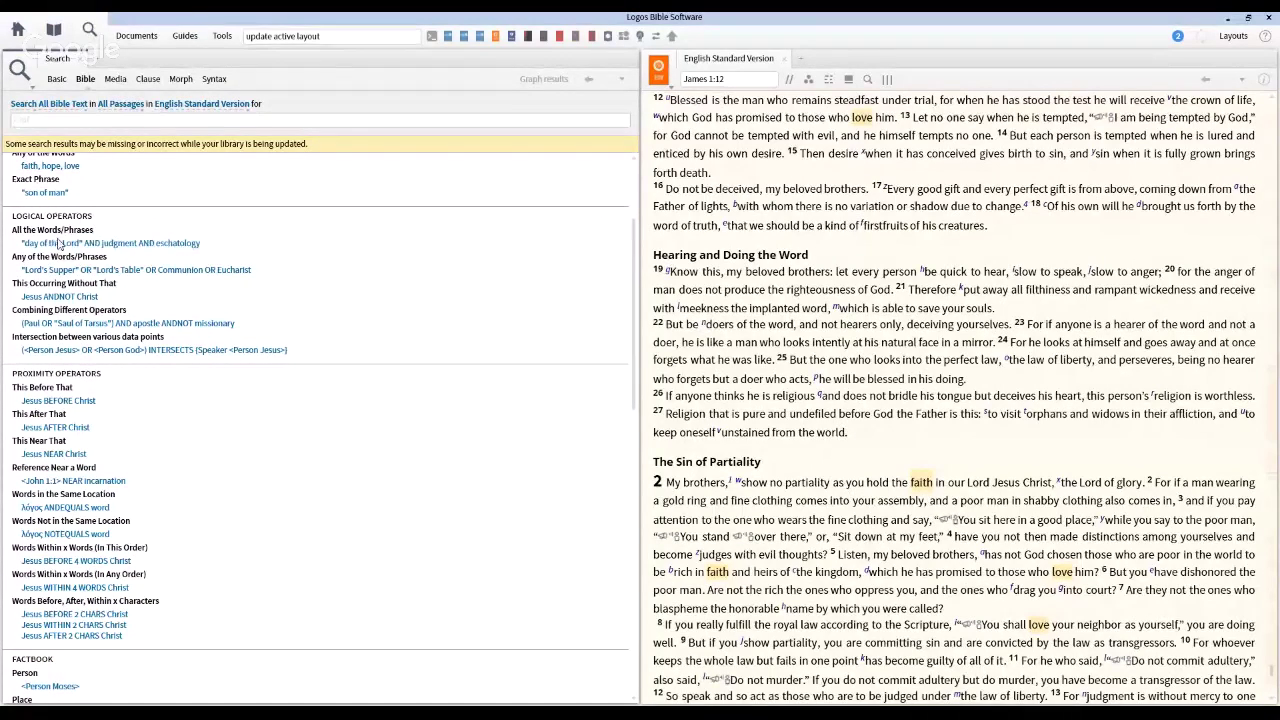
{"action": "scroll", "coordinate": [211, 240], "scroll_direction": "down", "scroll_amount": 1}
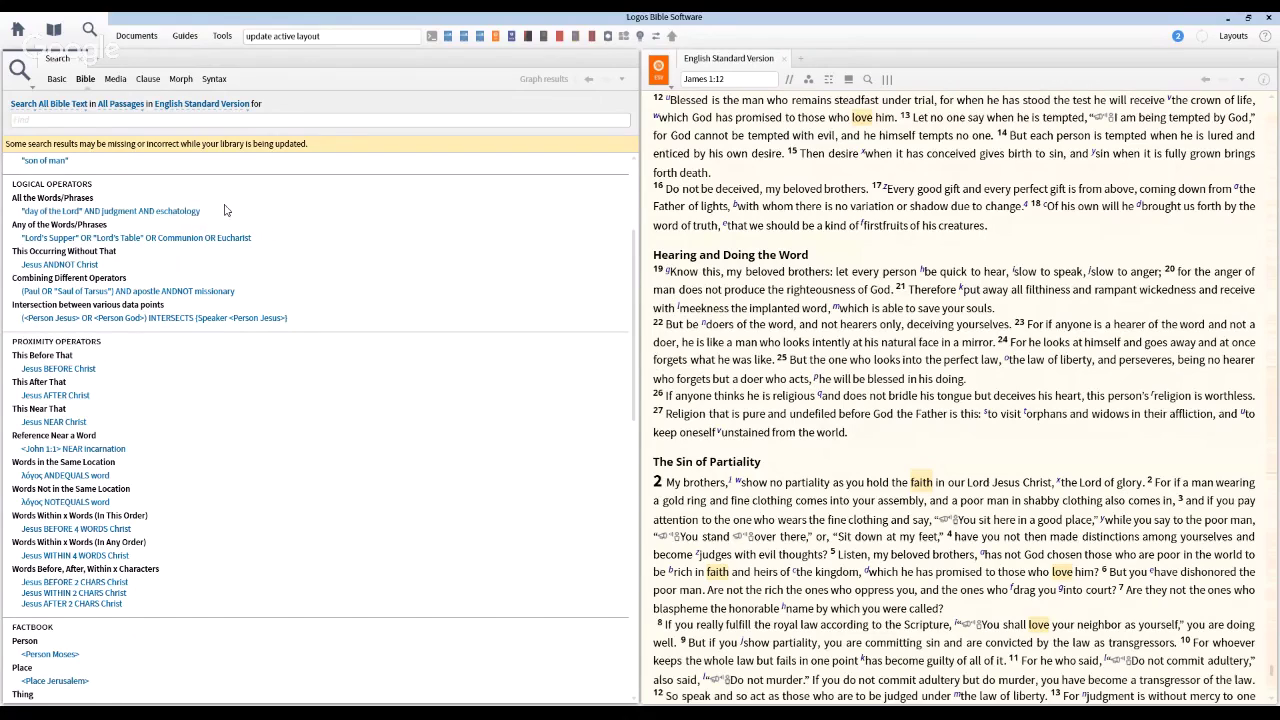
- Compare the example queries and scope options of the Basic and Bible searches, ending on the Basic search
{"action": "left_click", "coordinate": [57, 82]}
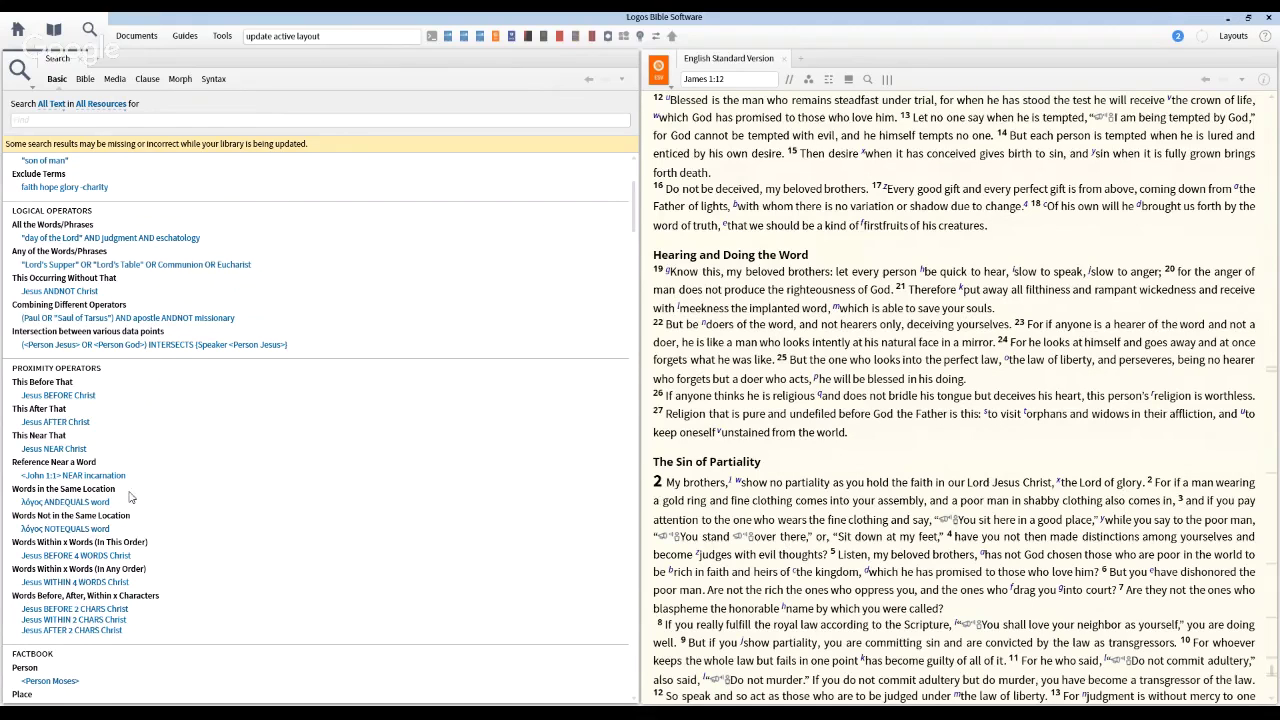
{"action": "scroll", "coordinate": [204, 365], "scroll_direction": "down", "scroll_amount": 1}
{"action": "scroll", "coordinate": [204, 365], "scroll_direction": "up", "scroll_amount": 4}
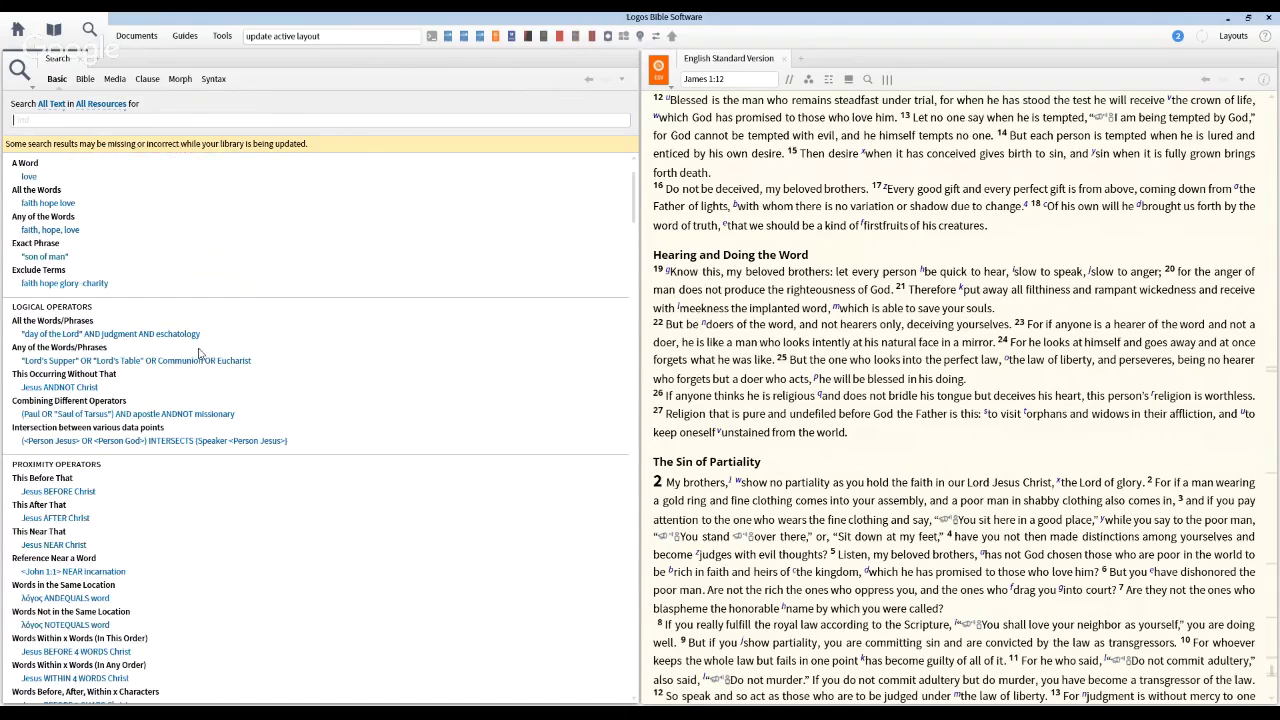
{"action": "left_click", "coordinate": [84, 86]}
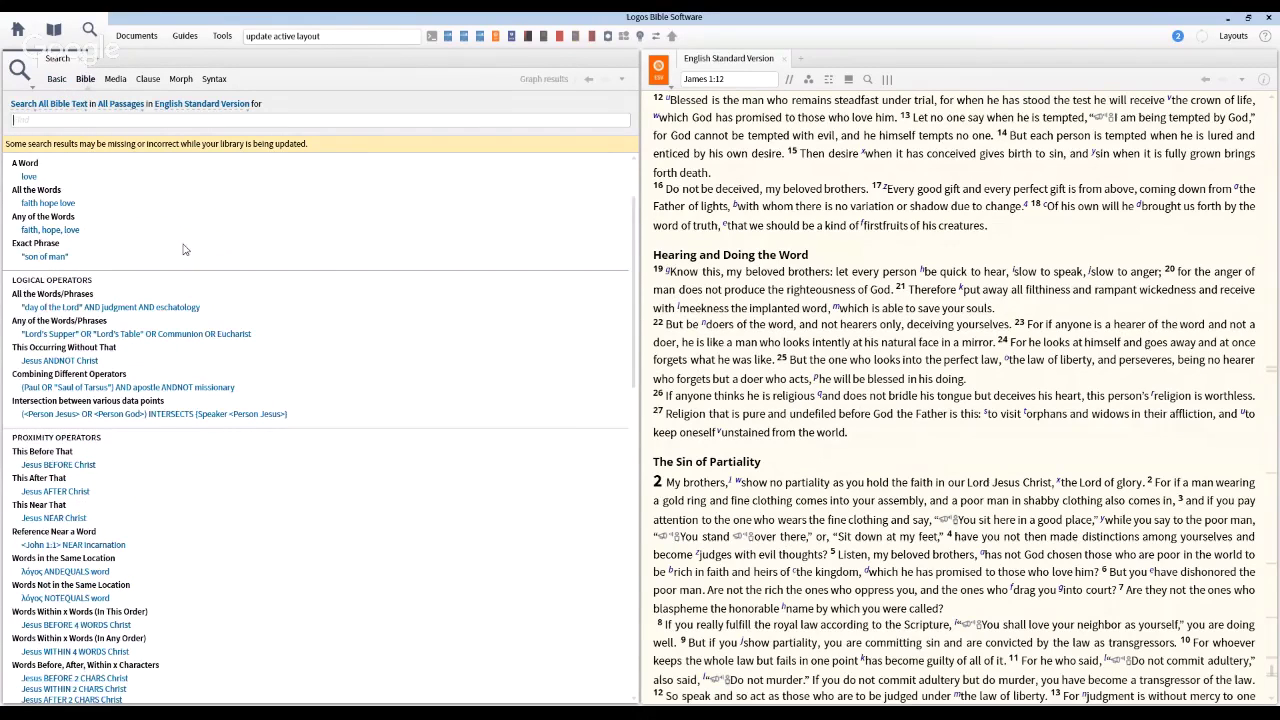
{"action": "scroll", "coordinate": [182, 247], "scroll_direction": "down", "scroll_amount": 1}
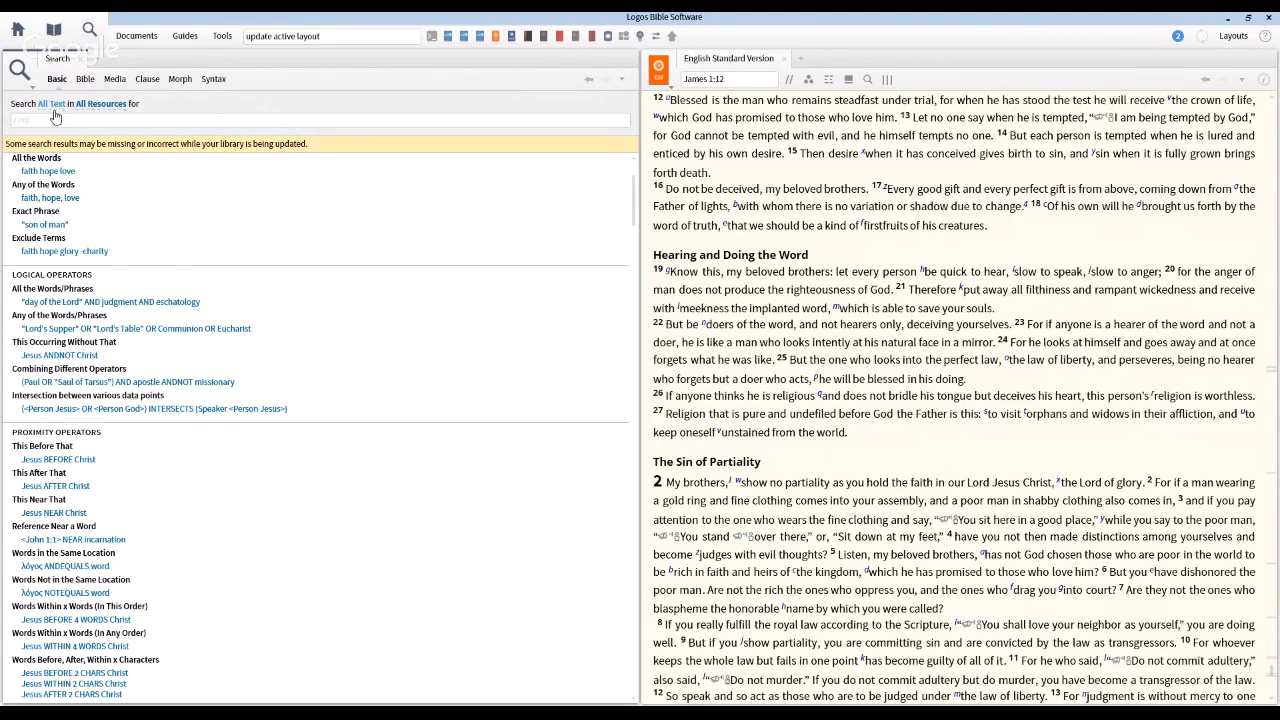
{"action": "left_click", "coordinate": [84, 79]}
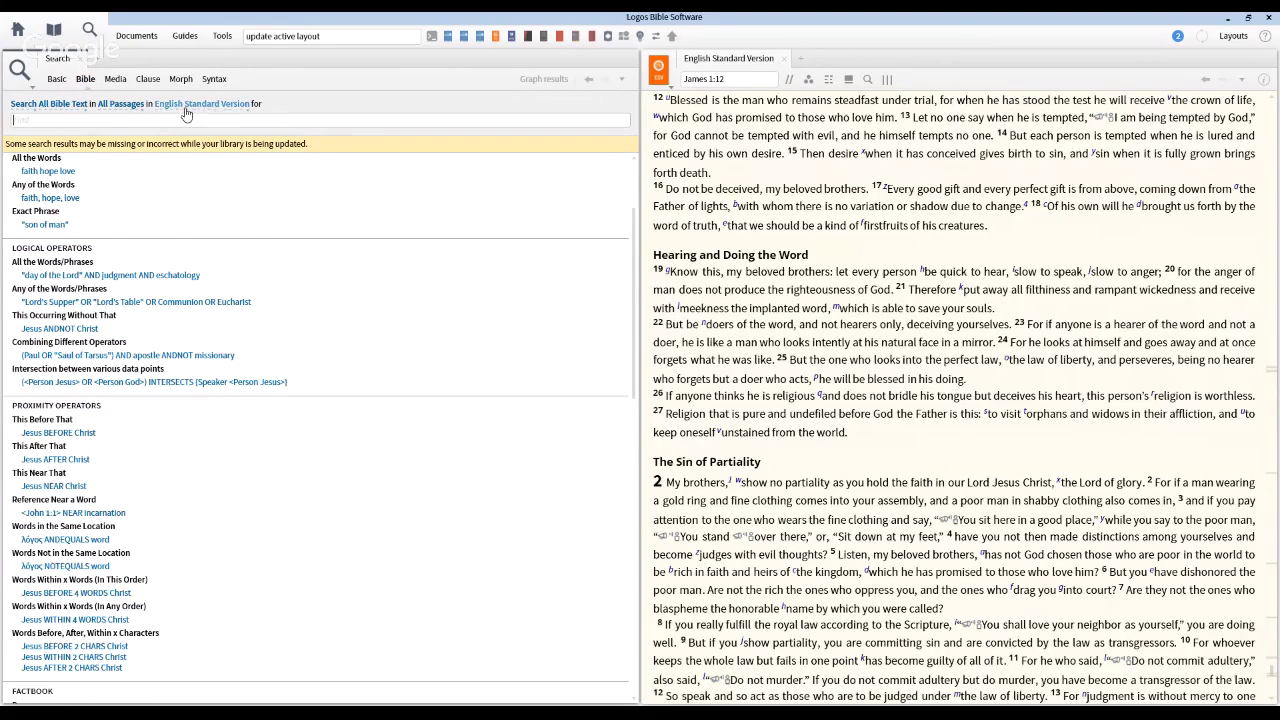
{"action": "left_click", "coordinate": [57, 80]}
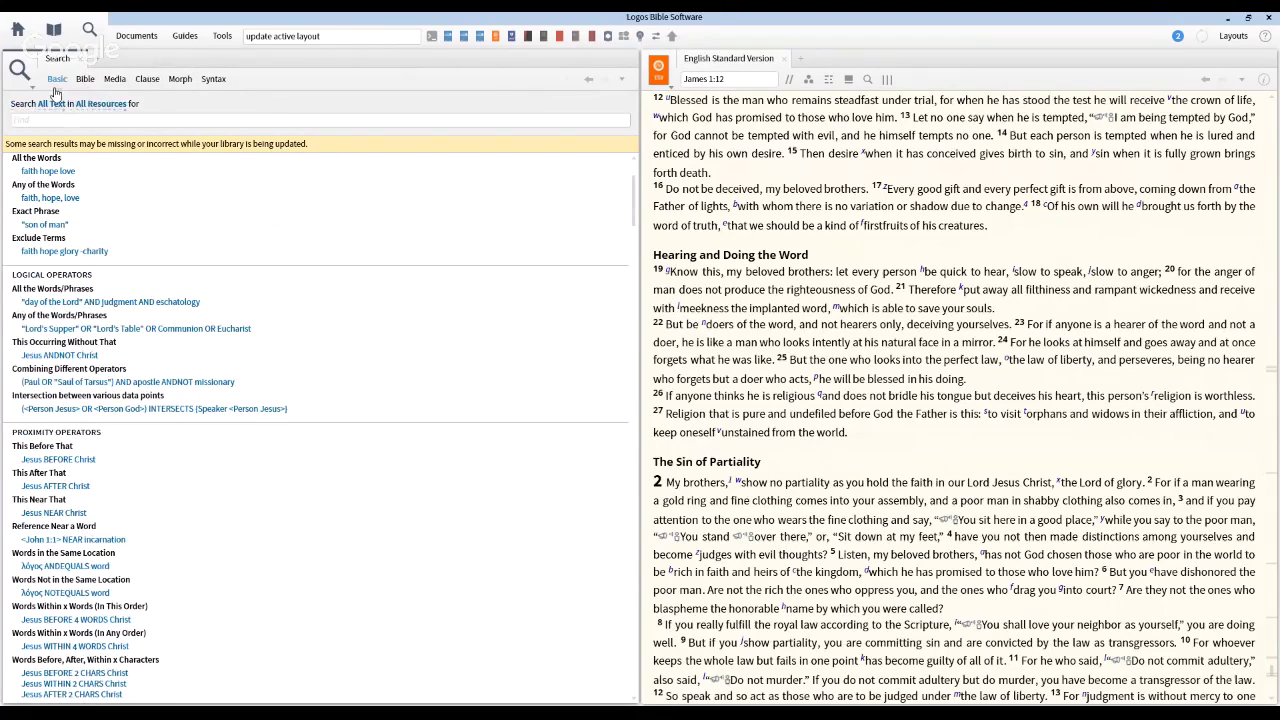
- Examine the Lists and Search Fields groups in the Basic search's All Text filter, leaving all options unselected
{"action": "left_click", "coordinate": [52, 104]}
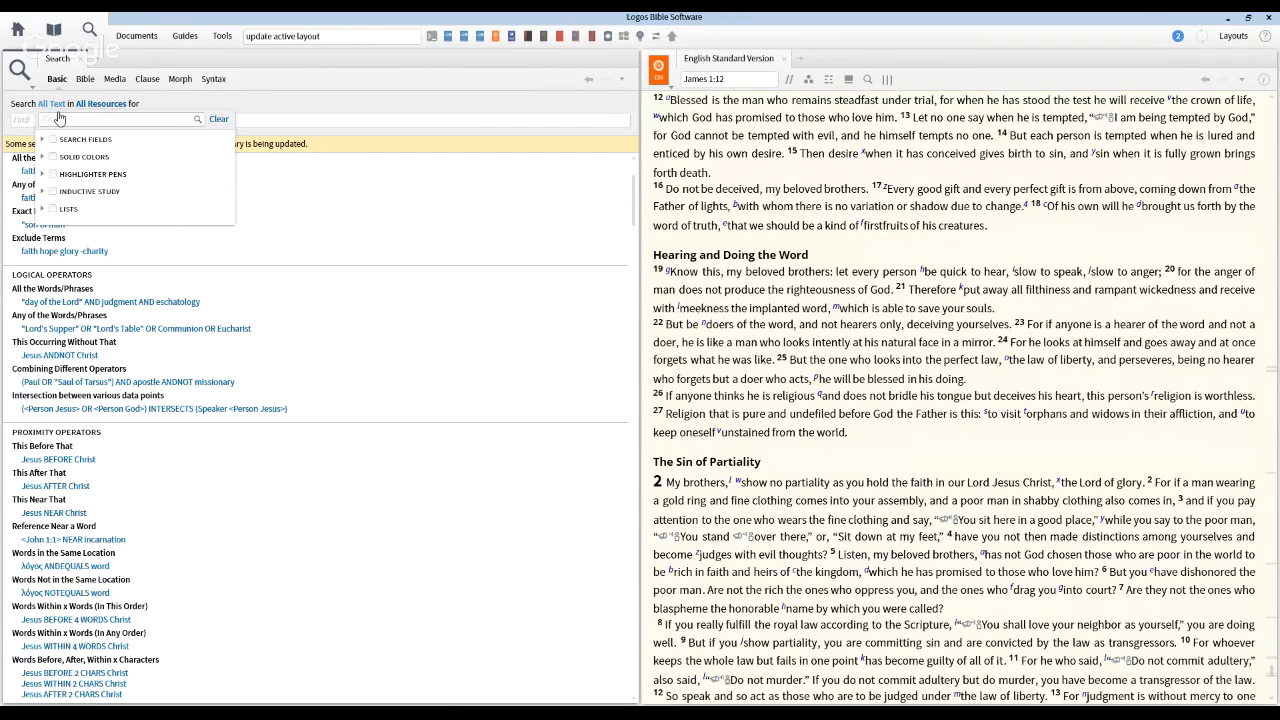
{"action": "left_click", "coordinate": [42, 209]}
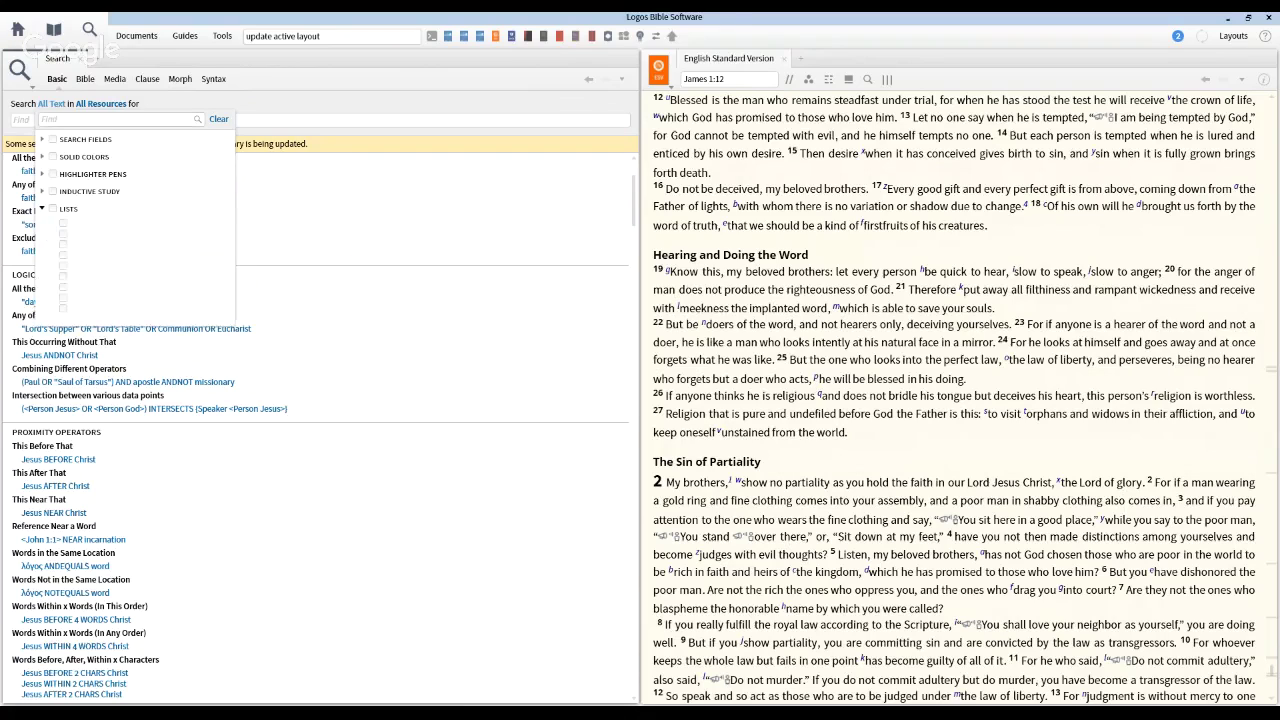
{"action": "left_click", "coordinate": [42, 209]}
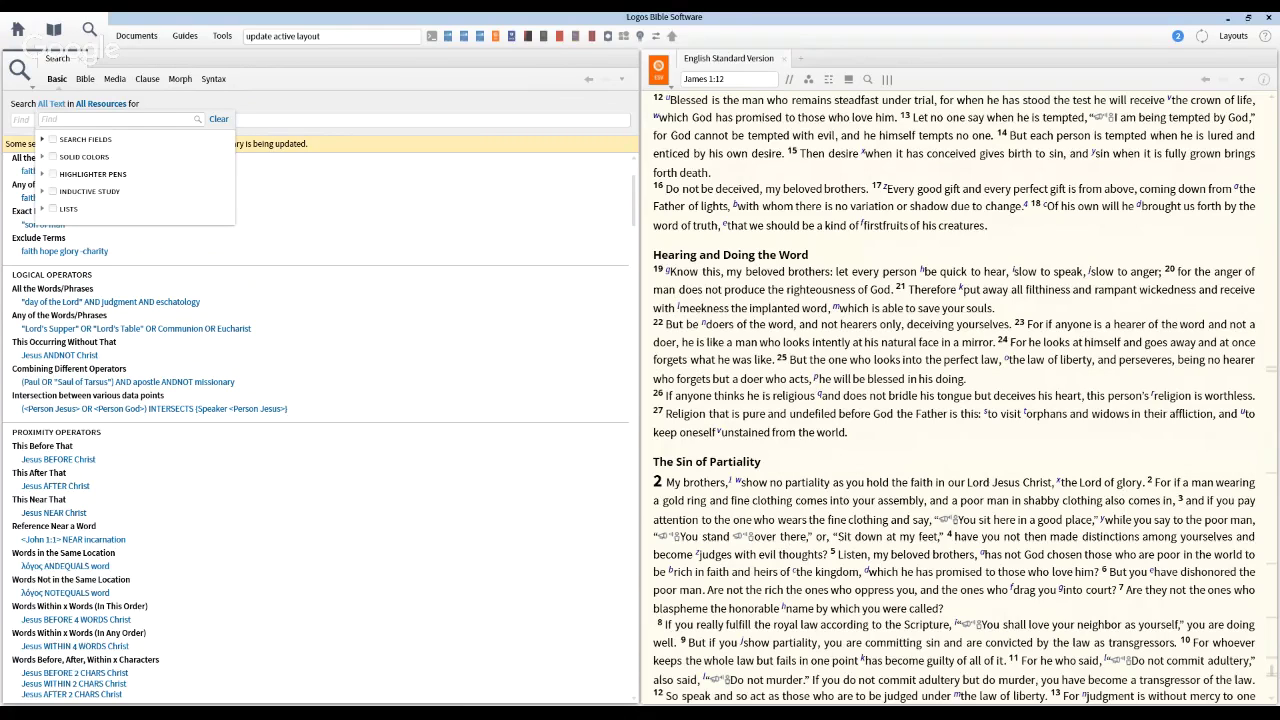
{"action": "left_click", "coordinate": [42, 139]}
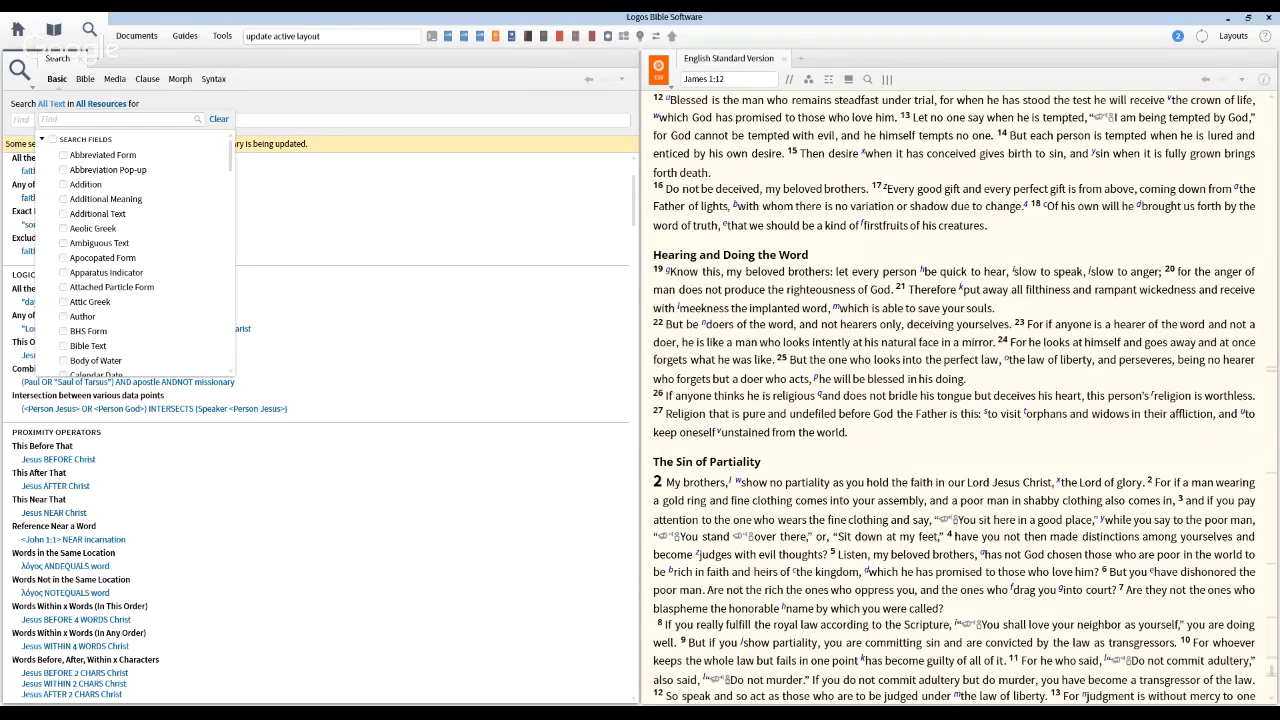
{"action": "left_click", "coordinate": [42, 139]}
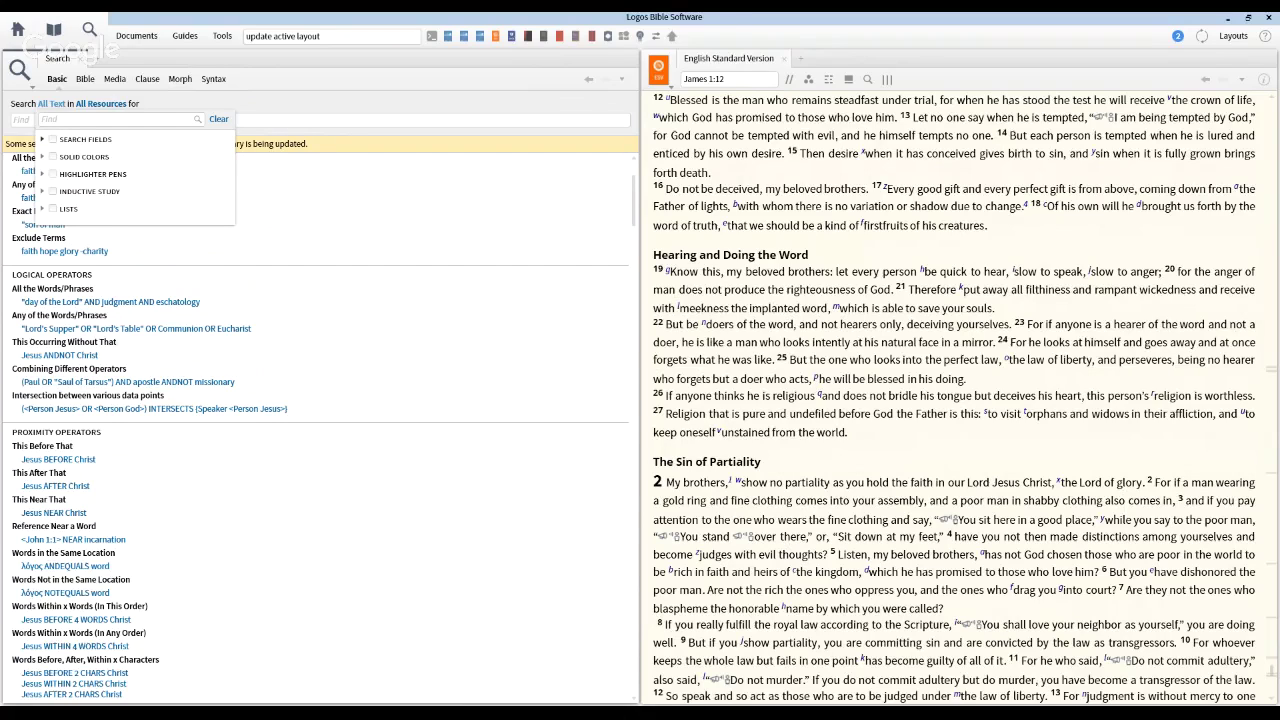
{"action": "left_click", "coordinate": [50, 108]}
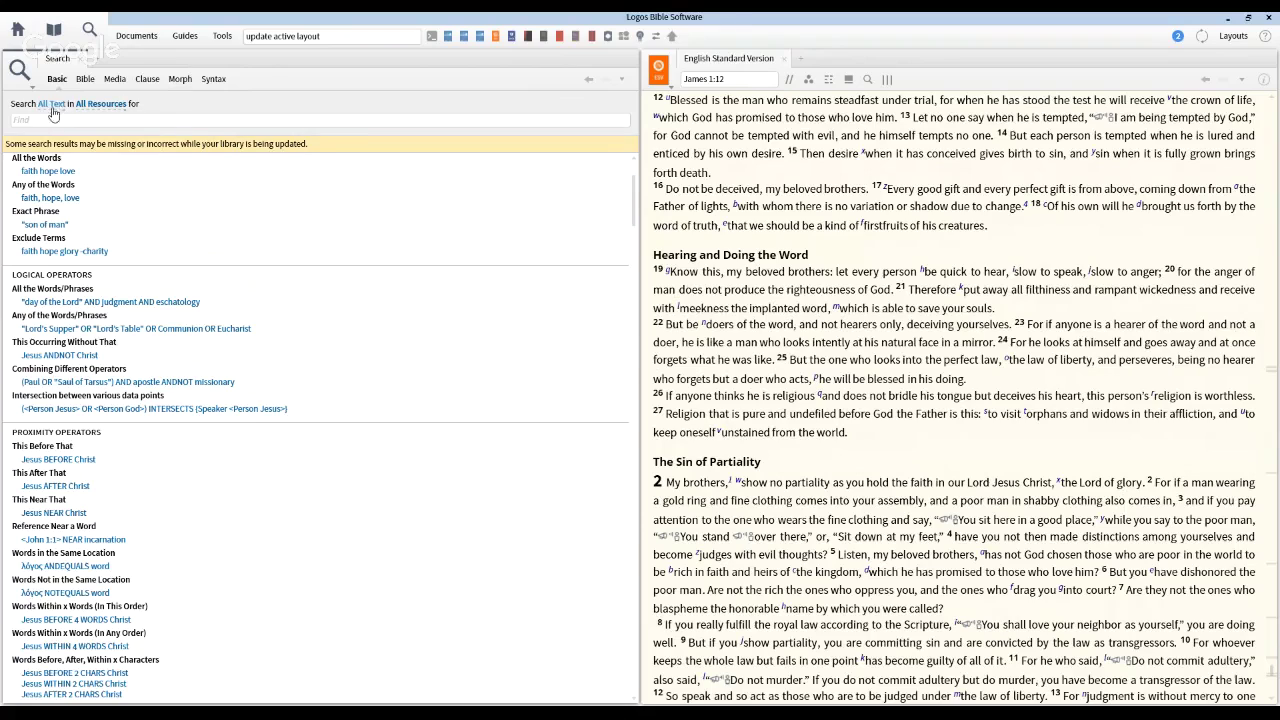
- Limit the Basic search to the collection "Author, MacArthur Books" and search it for "cross"
{"action": "left_click", "coordinate": [101, 104]}
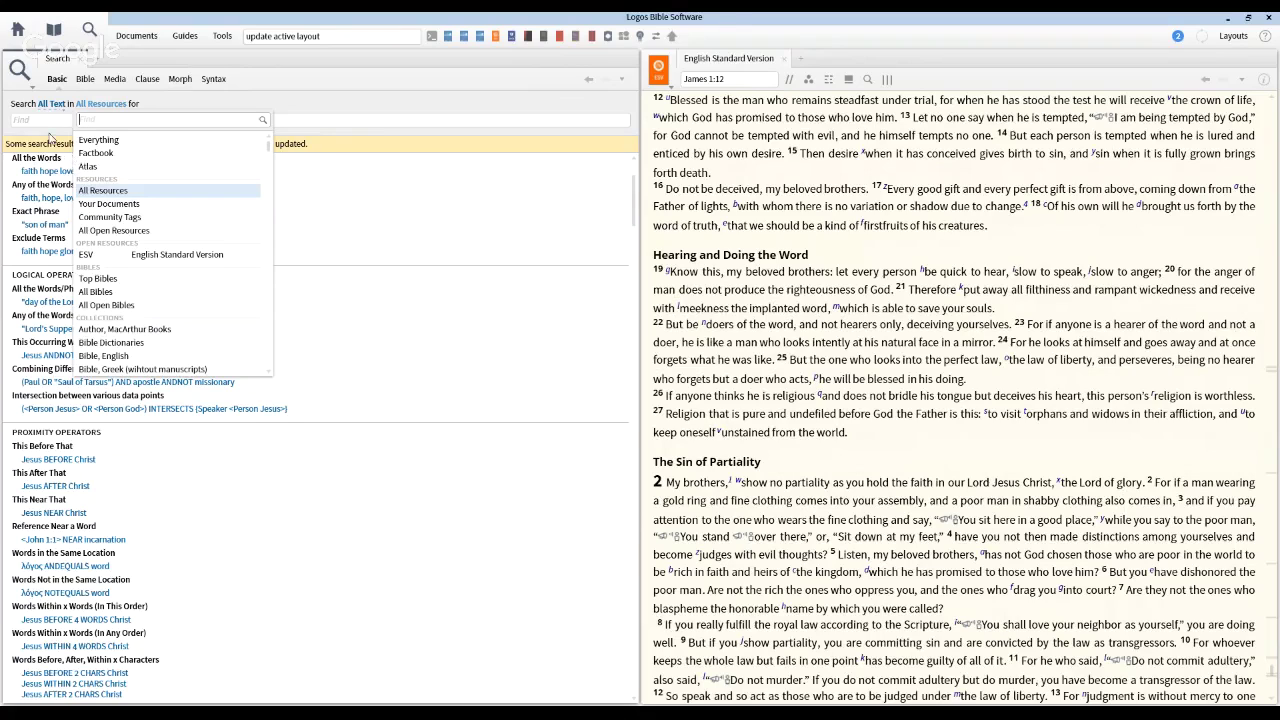
{"action": "left_click", "coordinate": [124, 329]}
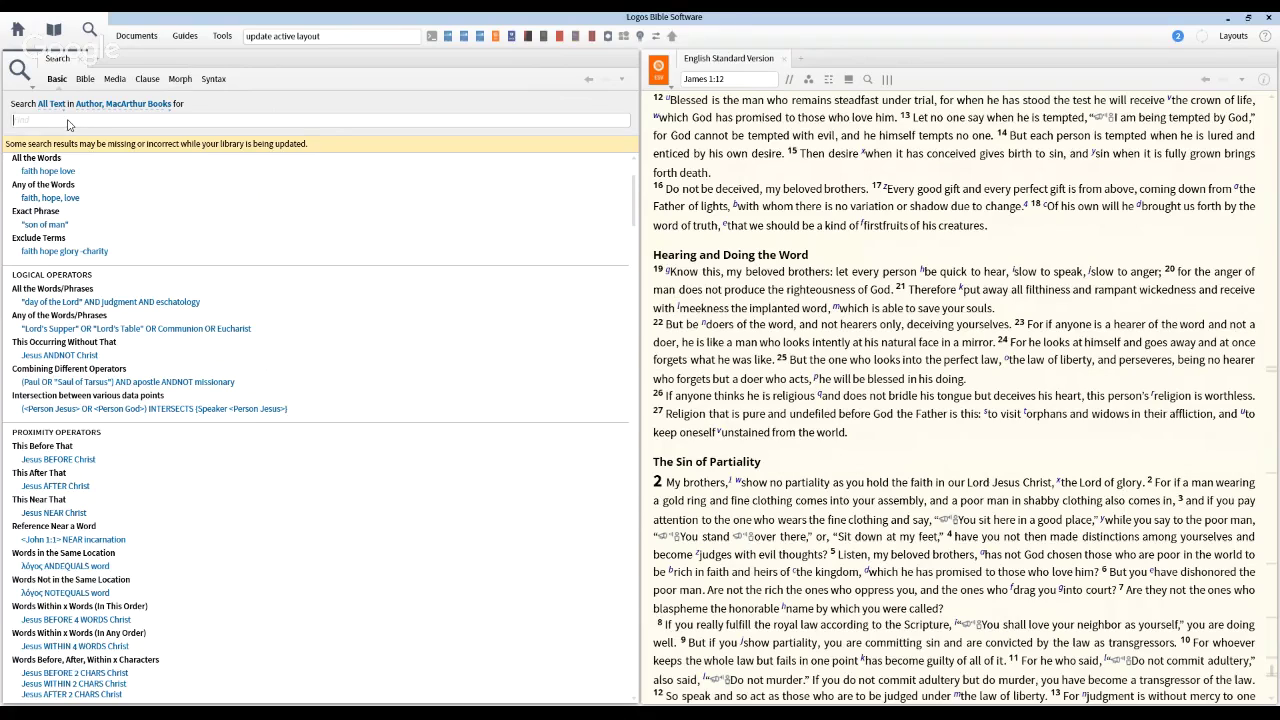
{"action": "type", "text": "cross"}
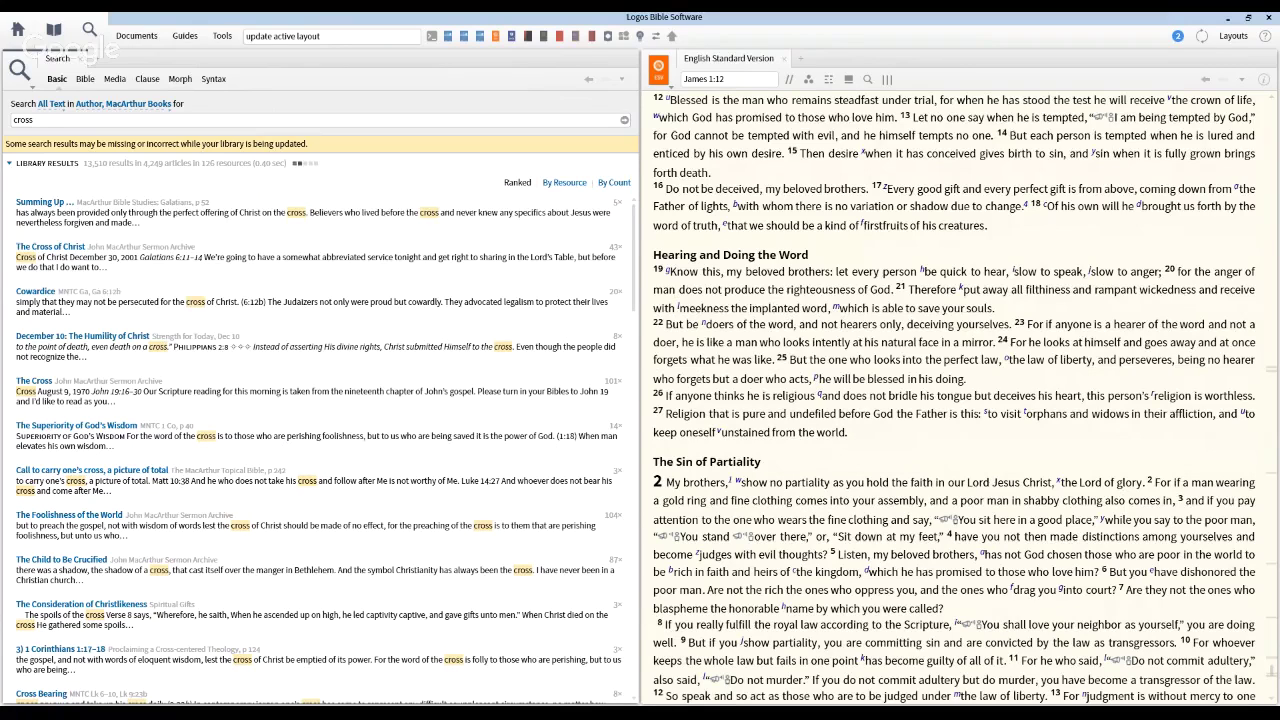
- Browse the collections offered as the Basic search's resource scope, and set the scope to All Resources
{"action": "left_click", "coordinate": [148, 104]}
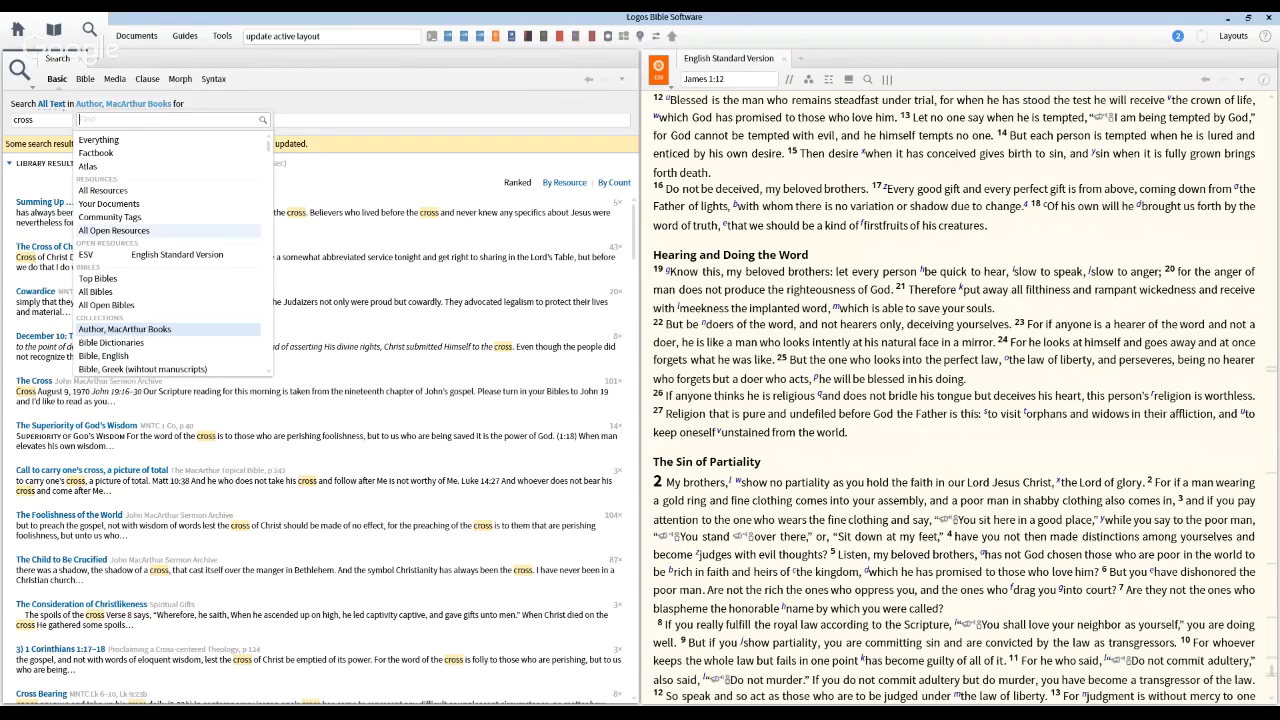
{"action": "scroll", "coordinate": [168, 265], "scroll_direction": "down", "scroll_amount": 3}
{"action": "scroll", "coordinate": [168, 265], "scroll_direction": "down", "scroll_amount": 1}
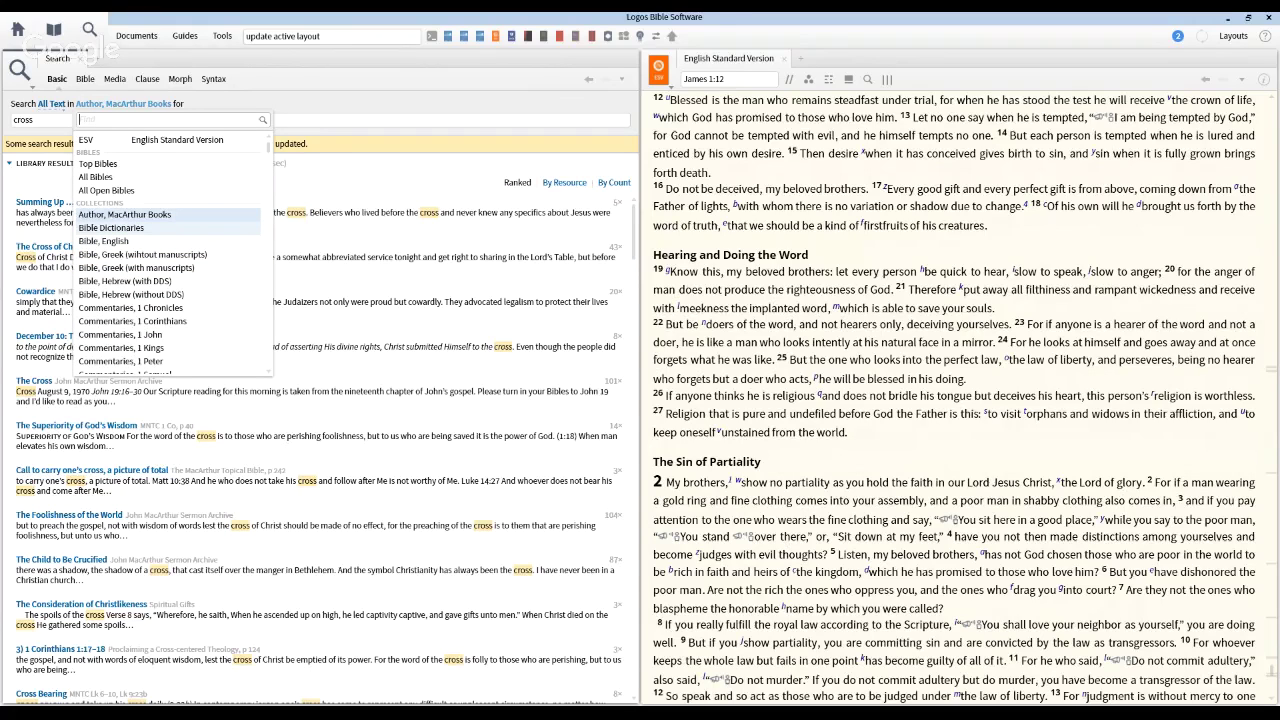
{"action": "scroll", "coordinate": [168, 265], "scroll_direction": "down", "scroll_amount": 1}
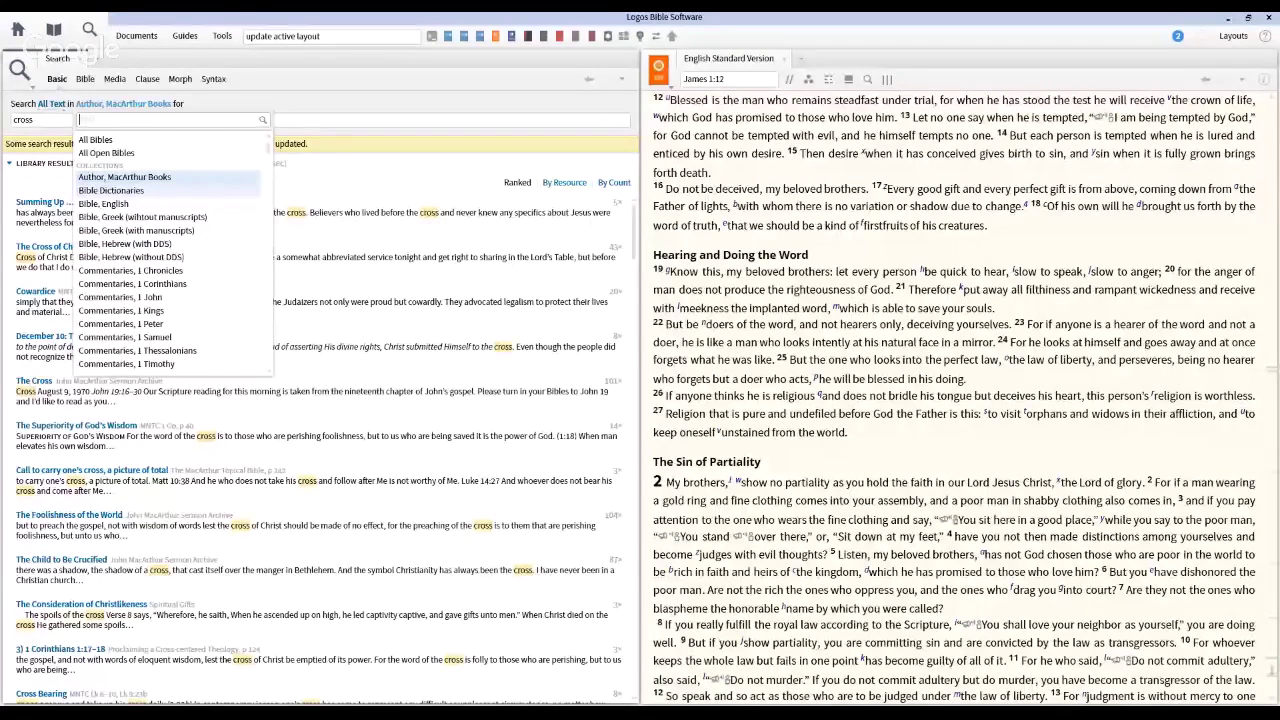
{"action": "scroll", "coordinate": [168, 246], "scroll_direction": "down", "scroll_amount": 1}
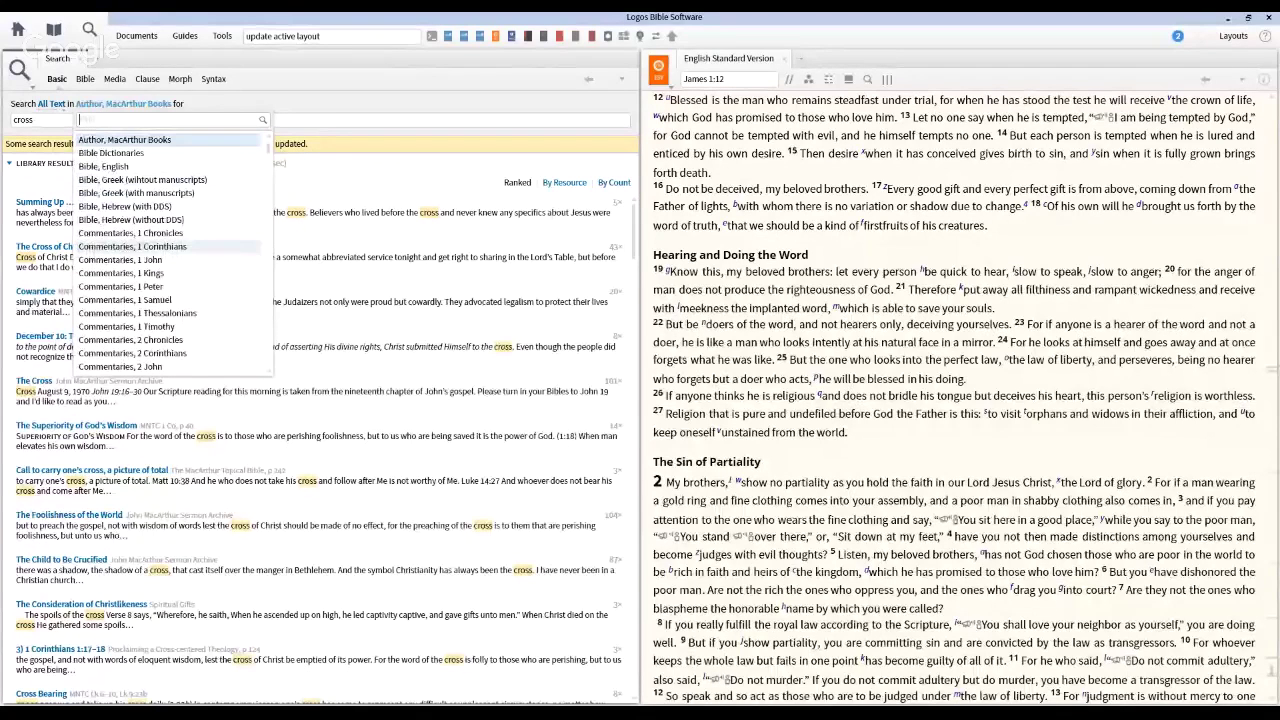
{"action": "scroll", "coordinate": [168, 240], "scroll_direction": "down", "scroll_amount": 1}
{"action": "scroll", "coordinate": [168, 206], "scroll_direction": "down", "scroll_amount": 4}
{"action": "scroll", "coordinate": [168, 206], "scroll_direction": "down", "scroll_amount": 20}
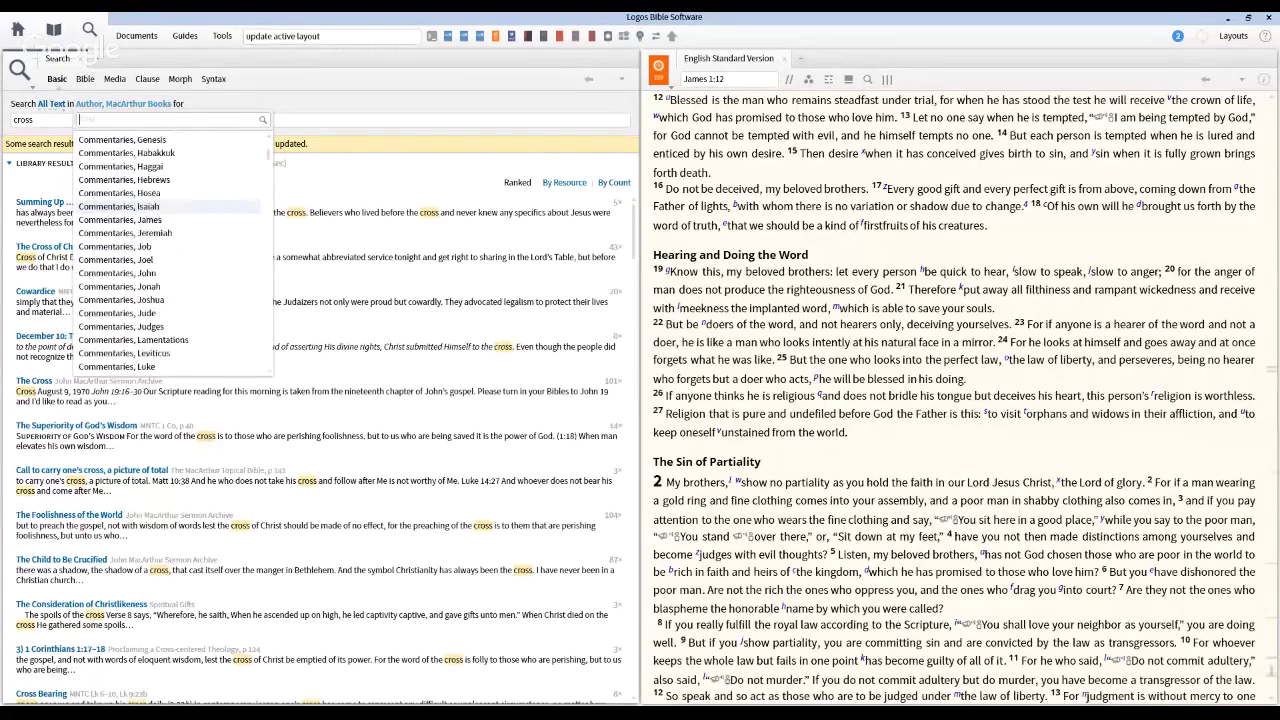
{"action": "scroll", "coordinate": [168, 206], "scroll_direction": "up", "scroll_amount": 3}
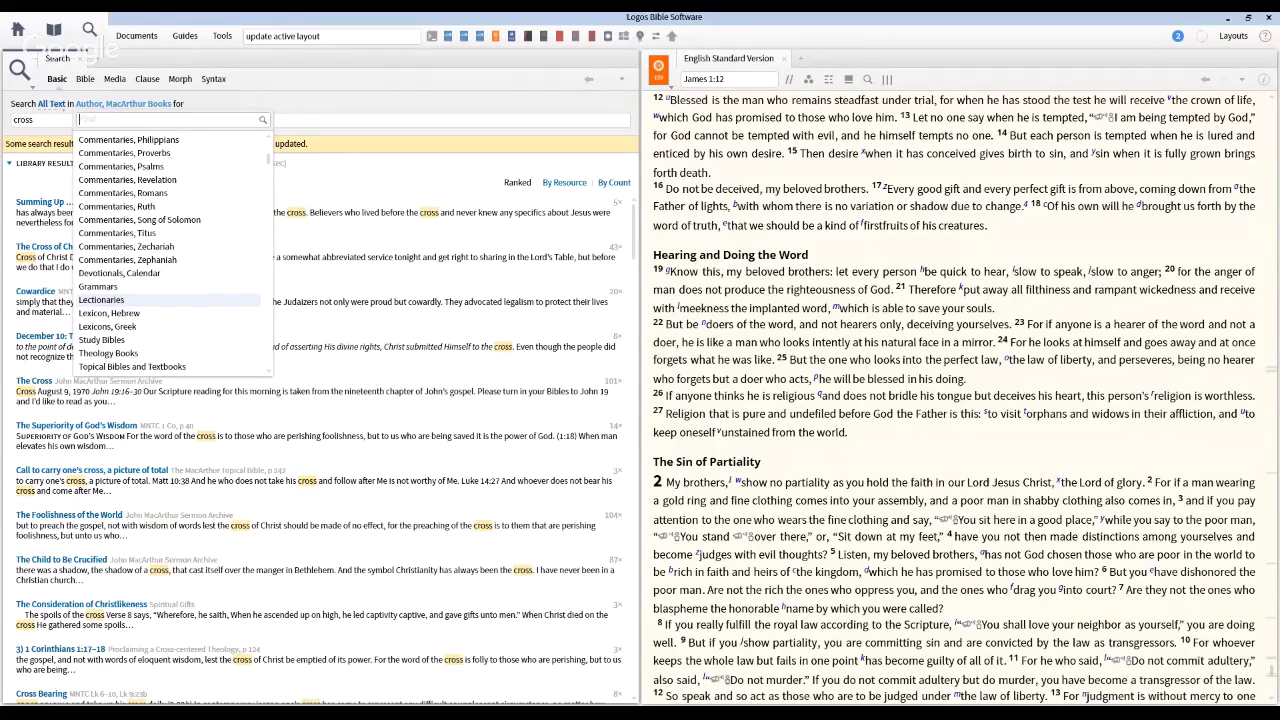
{"action": "scroll", "coordinate": [168, 300], "scroll_direction": "down", "scroll_amount": 1}
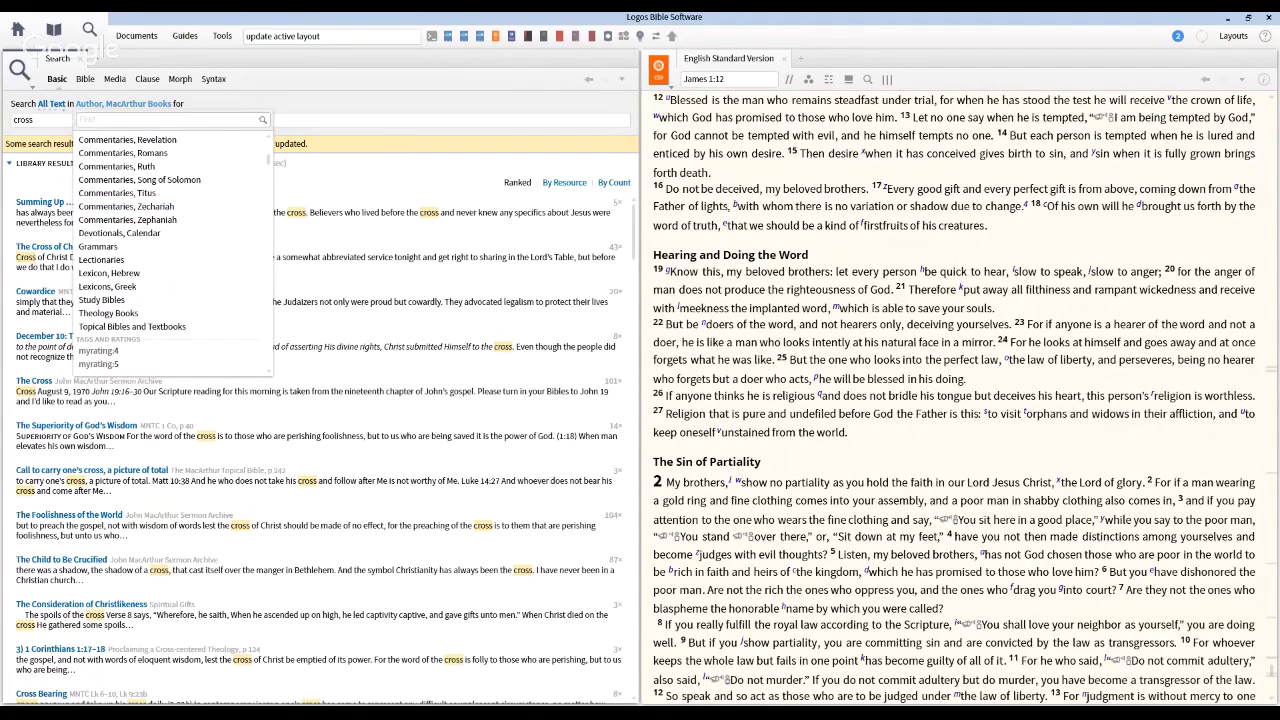
{"action": "scroll", "coordinate": [168, 250], "scroll_direction": "up", "scroll_amount": 19}
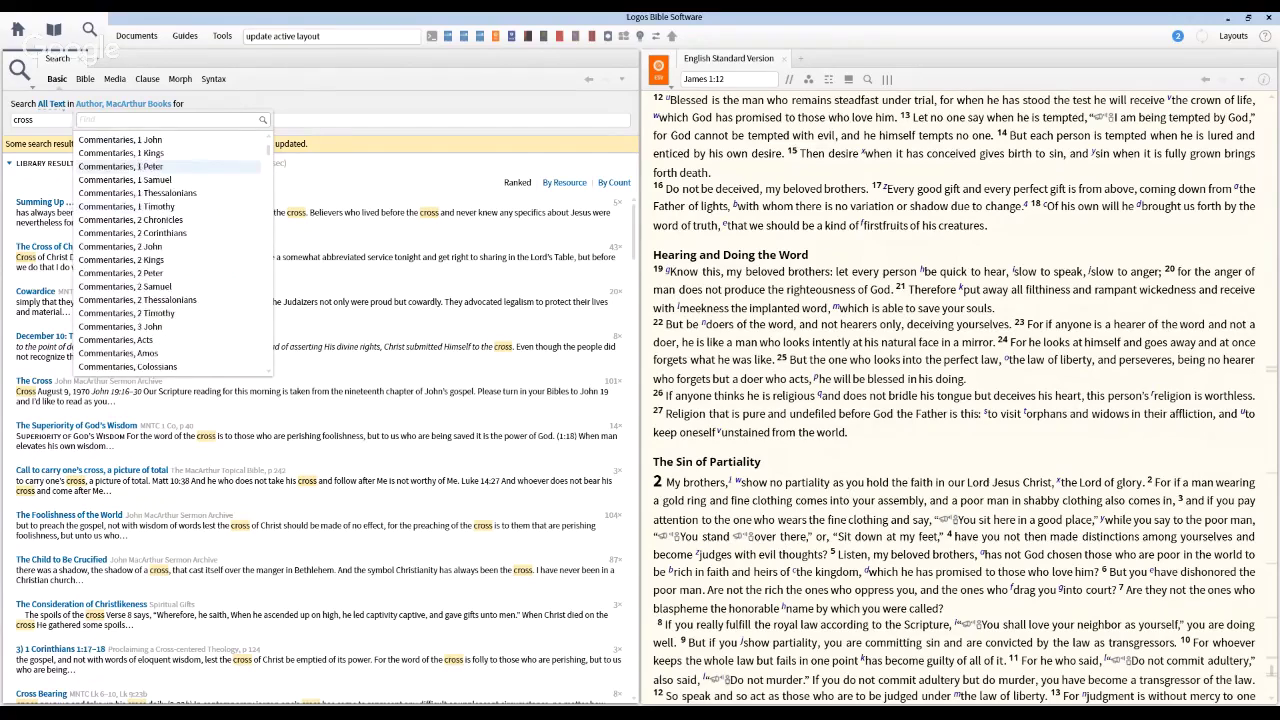
{"action": "scroll", "coordinate": [168, 166], "scroll_direction": "up", "scroll_amount": 5}
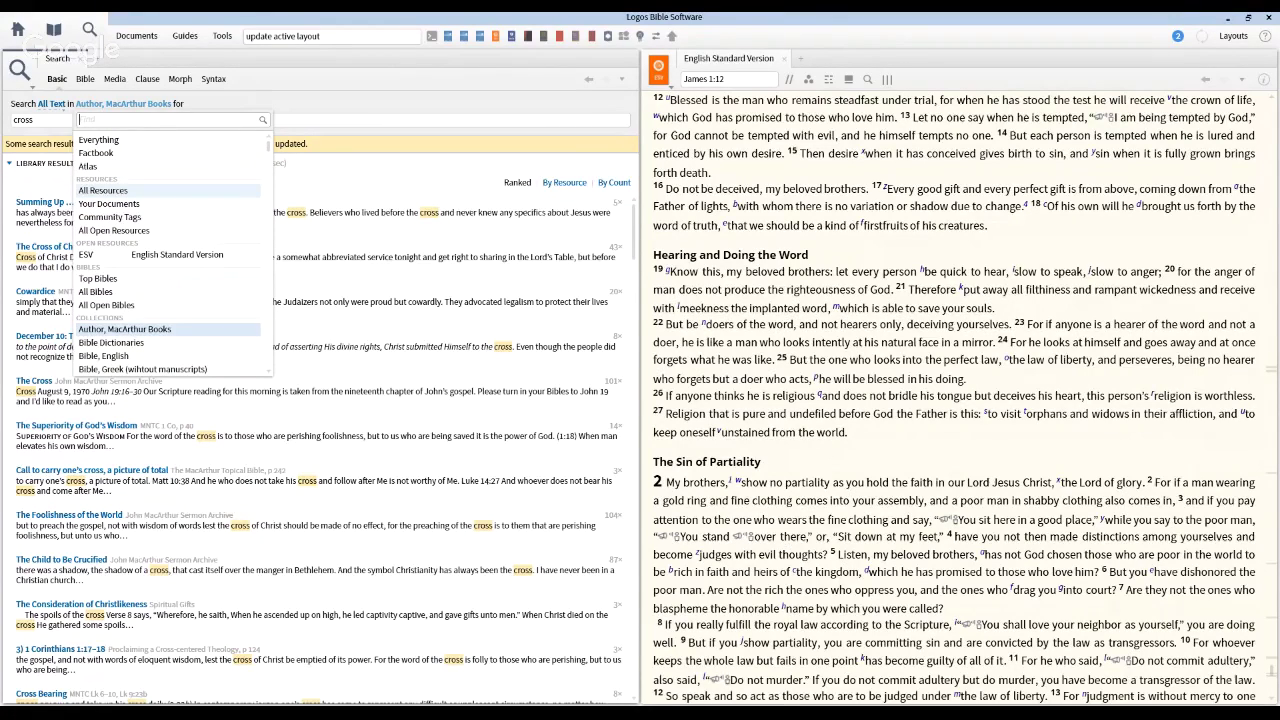
{"action": "left_click", "coordinate": [103, 190]}
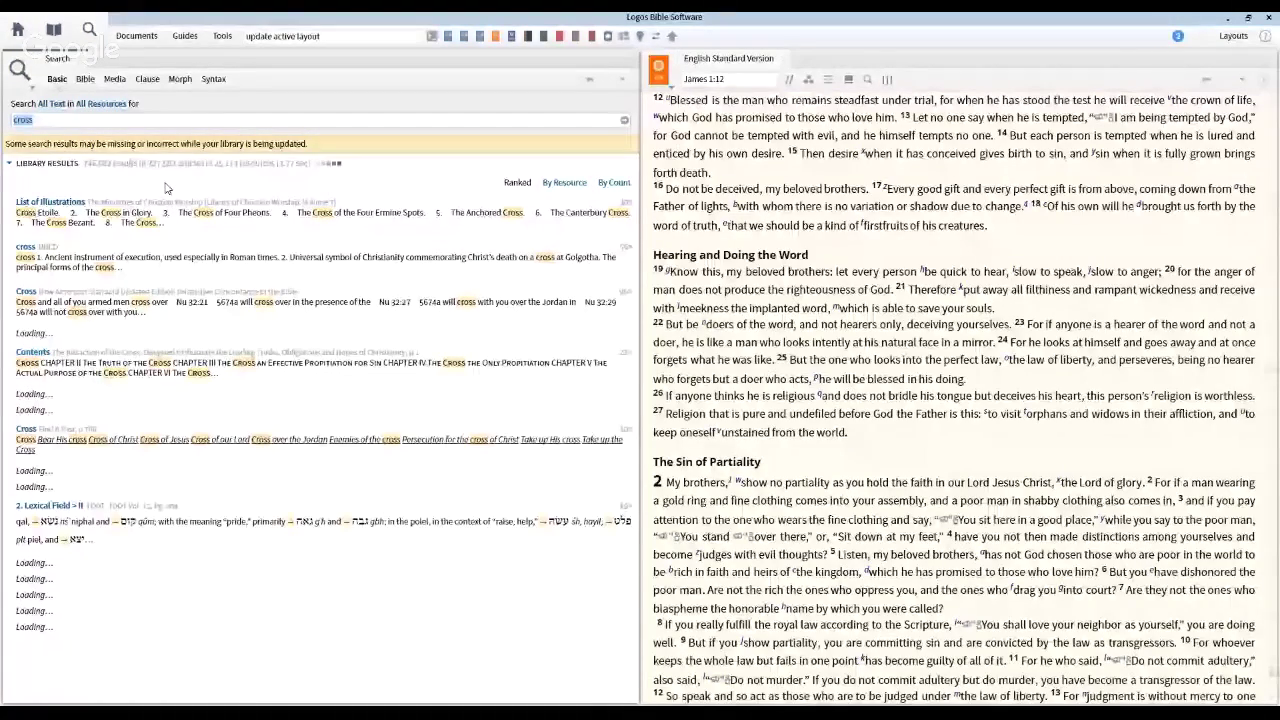
- Replace the query with the speaker part of the INTERSECTS example, change its person to Paul, and run the Basic search for {Speaker <Person Paul>}
{"action": "key", "text": "BackSpace"}
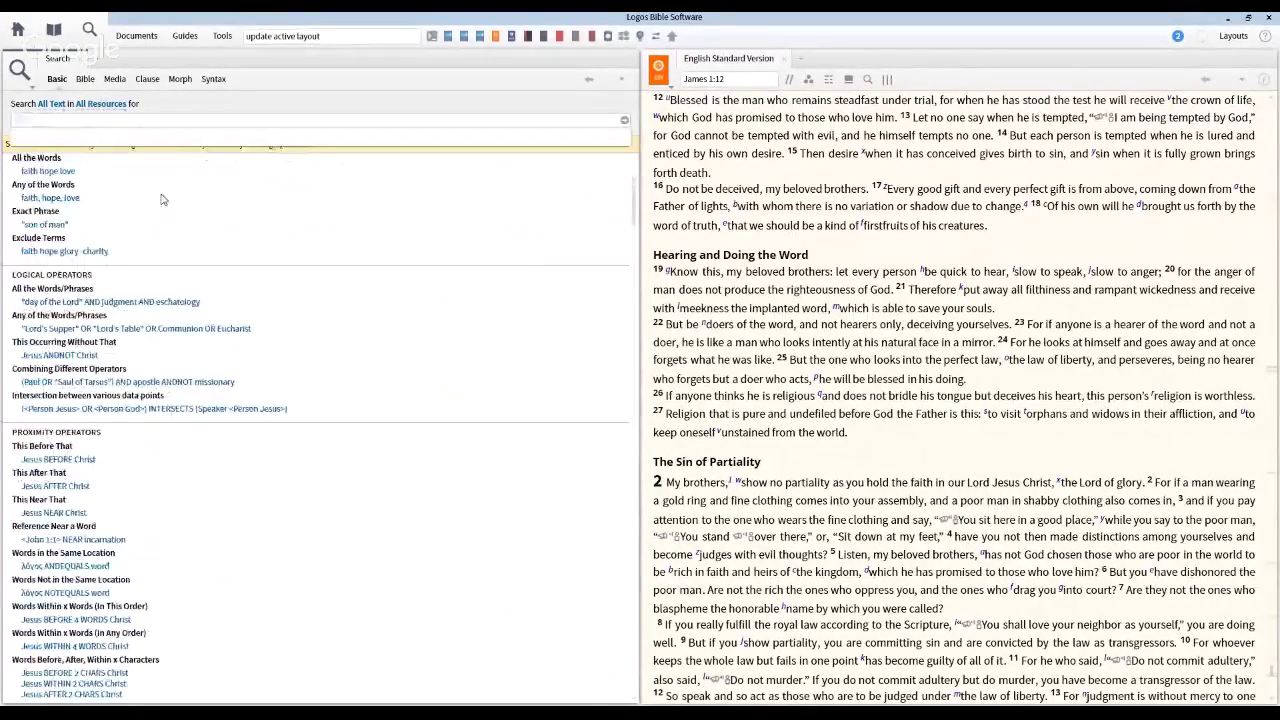
{"action": "scroll", "coordinate": [240, 232], "scroll_direction": "down", "scroll_amount": 1}
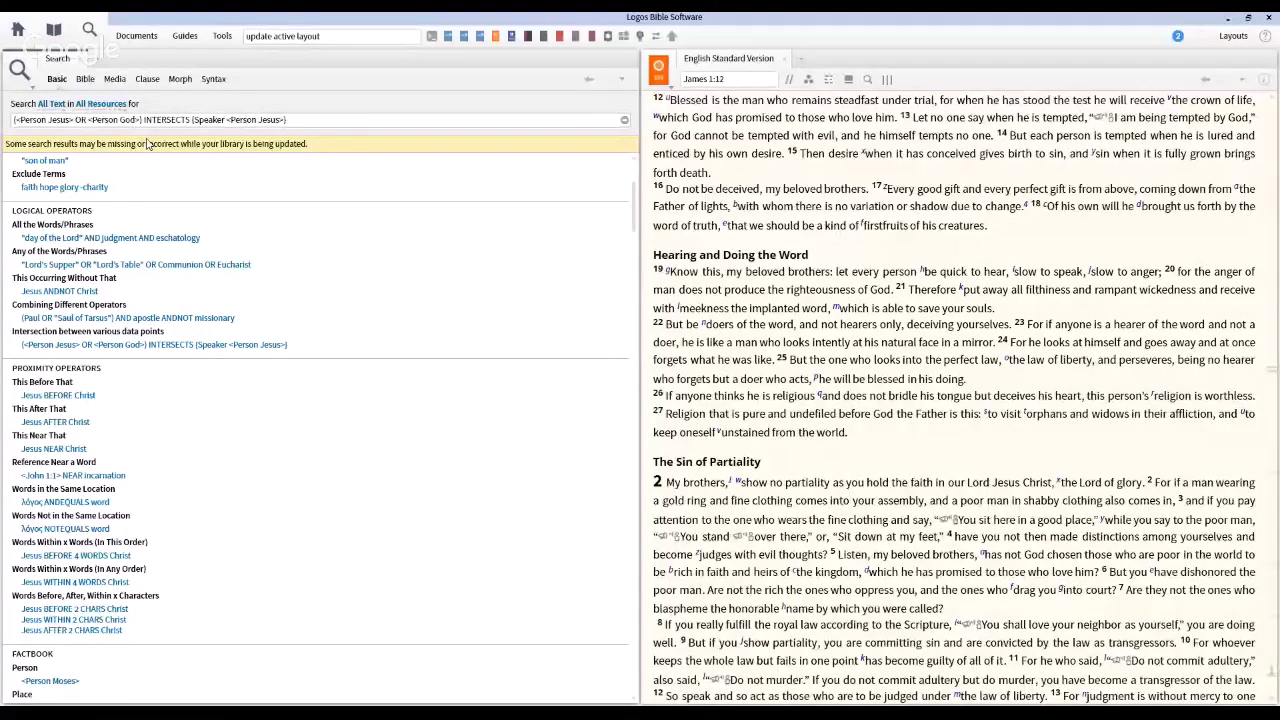
{"action": "double_click", "coordinate": [265, 121]}
{"action": "type", "text": "Paul"}
{"action": "left_click_drag", "start_coordinate": [189, 122], "coordinate": [10, 138]}
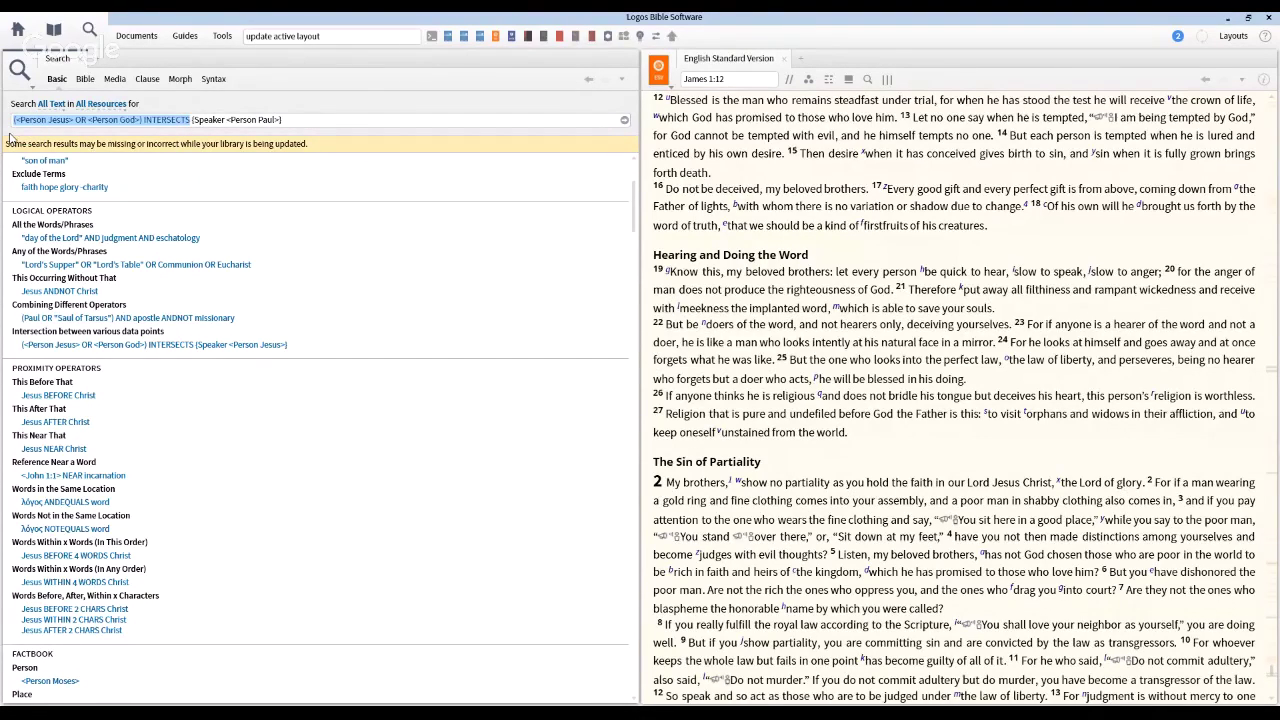
{"action": "key", "text": "BackSpace"}
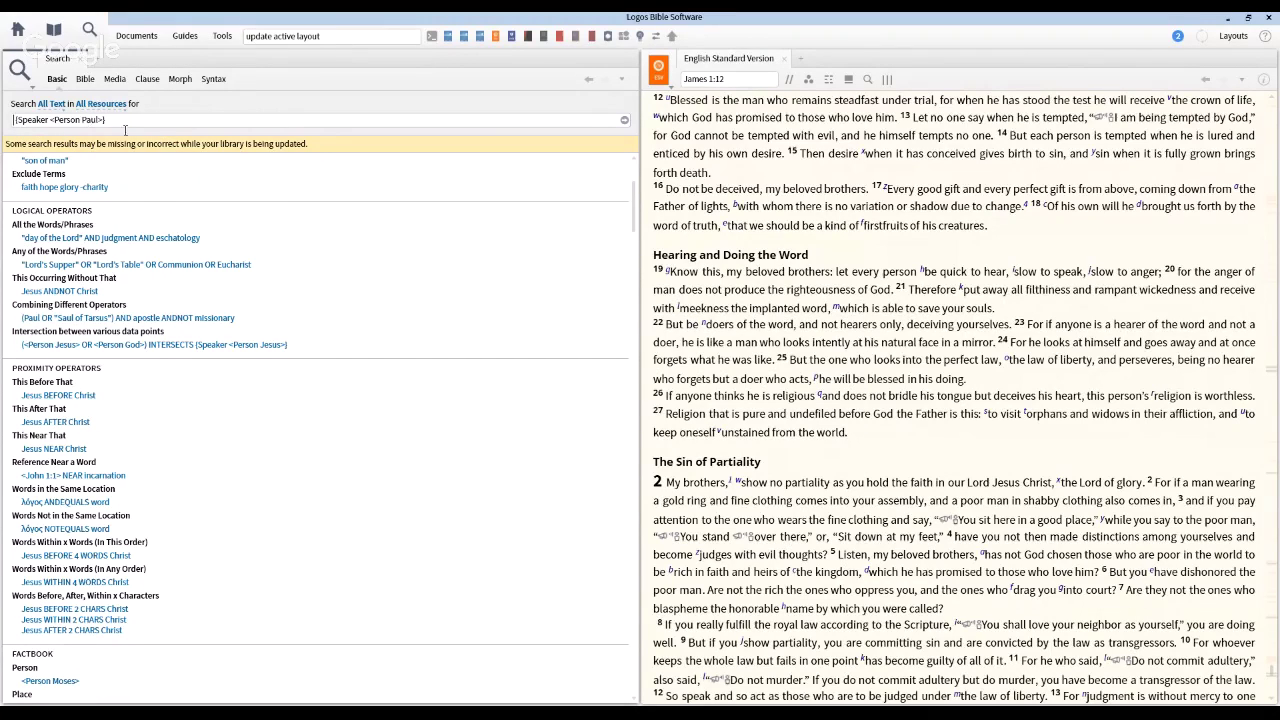
{"action": "key", "text": "Return"}
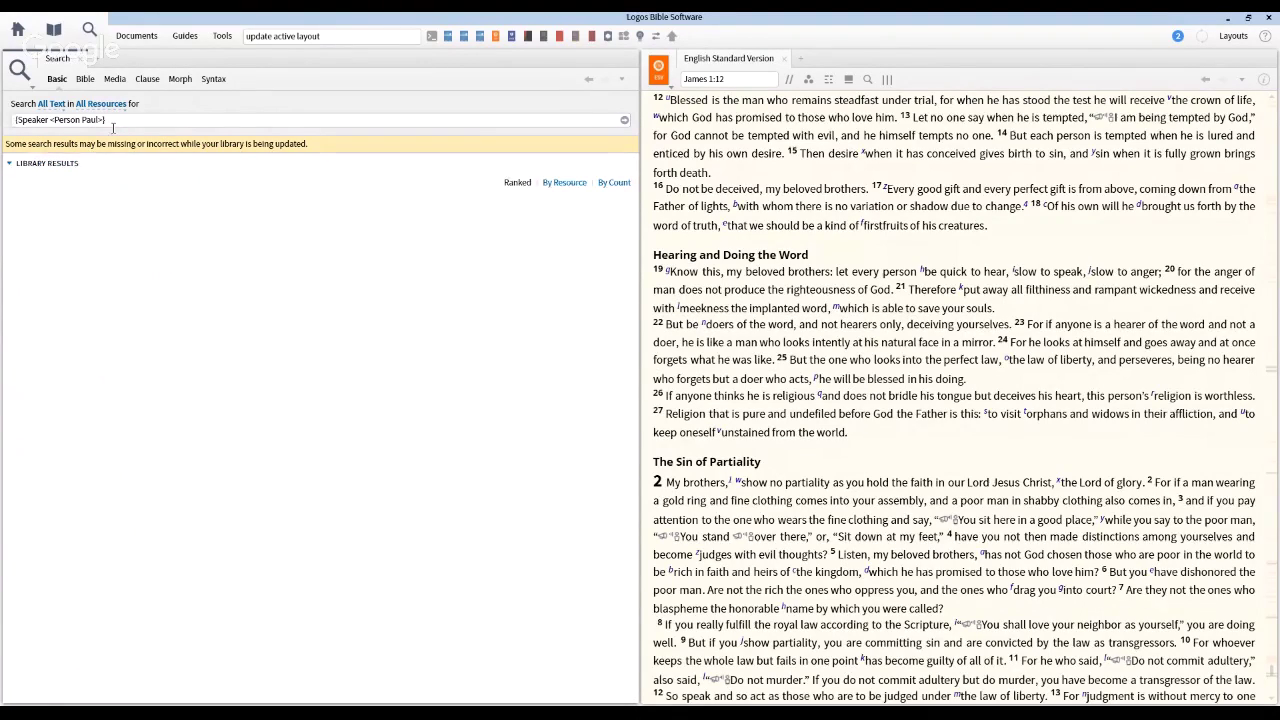
- Run the {Speaker <Person Paul>} query as a Bible search in the English Standard Version
{"action": "left_click", "coordinate": [85, 80]}
{"action": "left_click", "coordinate": [111, 120]}
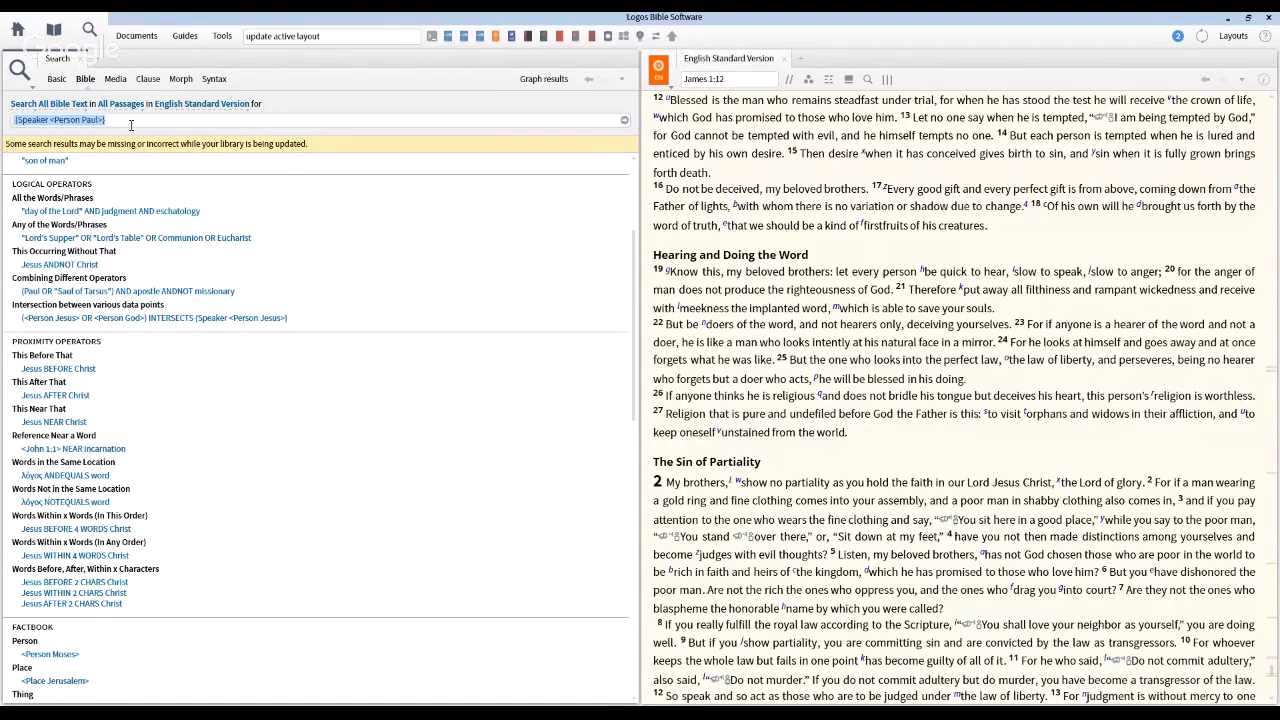
{"action": "left_click", "coordinate": [126, 121]}
{"action": "key", "text": "Return"}
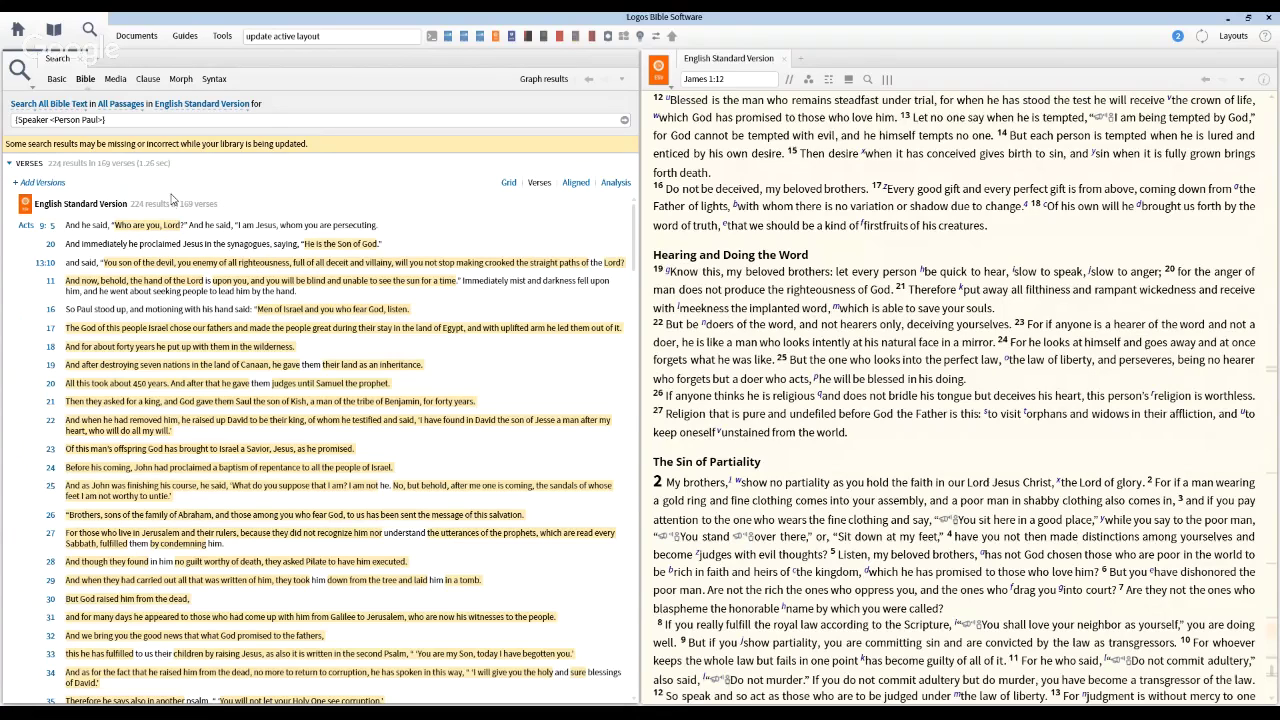
- Clear the speaker query and run the proximity operator example "Jesus WITHIN 4 WORDS Christ" as a Bible search
{"action": "left_click", "coordinate": [60, 120]}
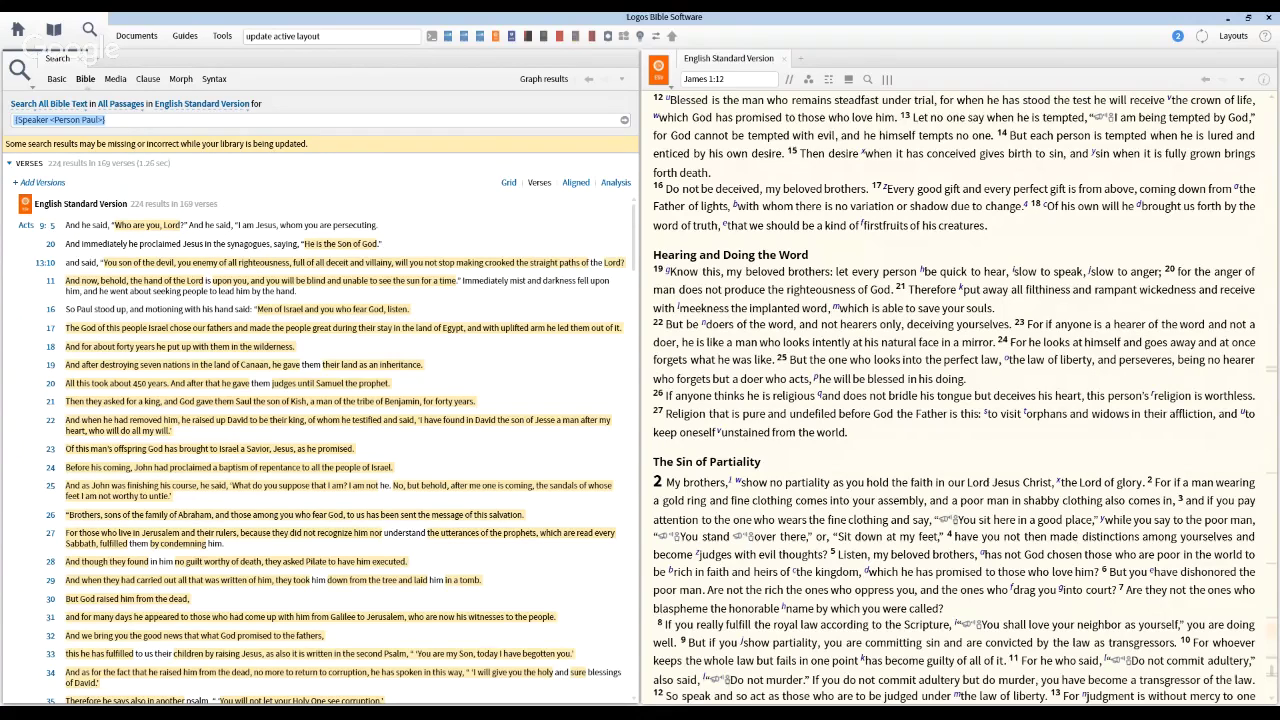
{"action": "key", "text": "BackSpace"}
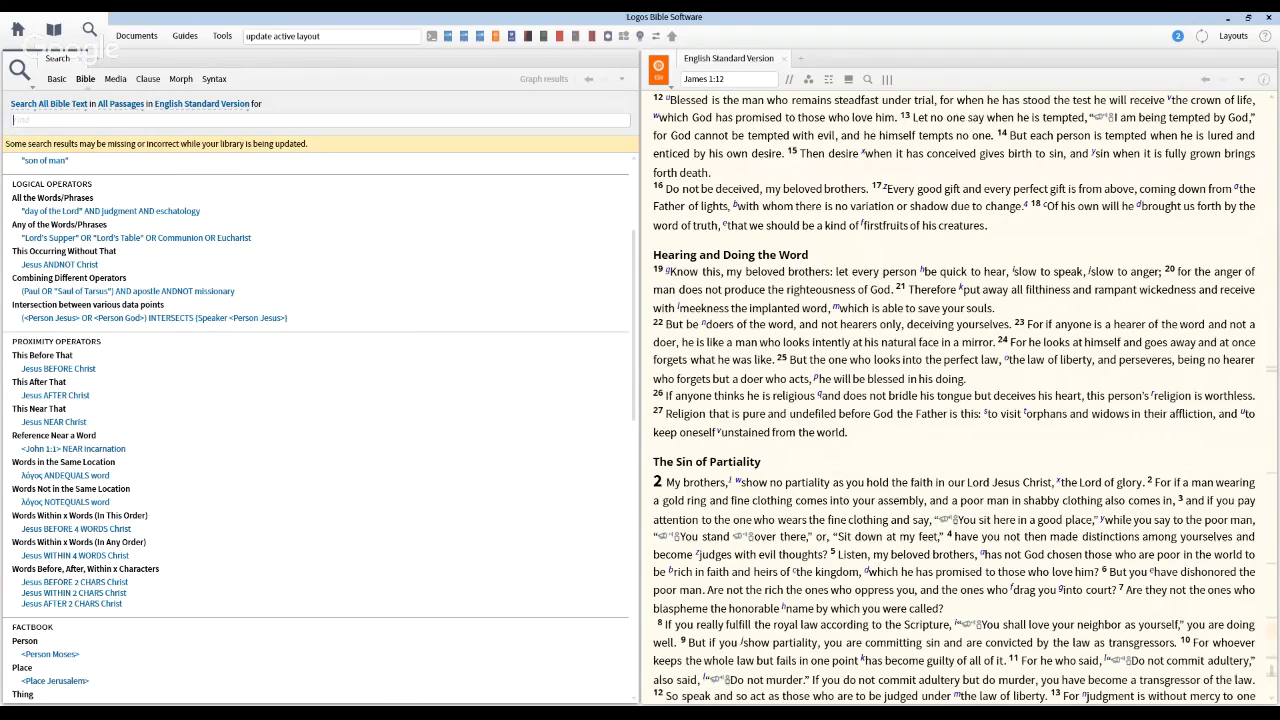
{"action": "scroll", "coordinate": [389, 405], "scroll_direction": "down", "scroll_amount": 1}
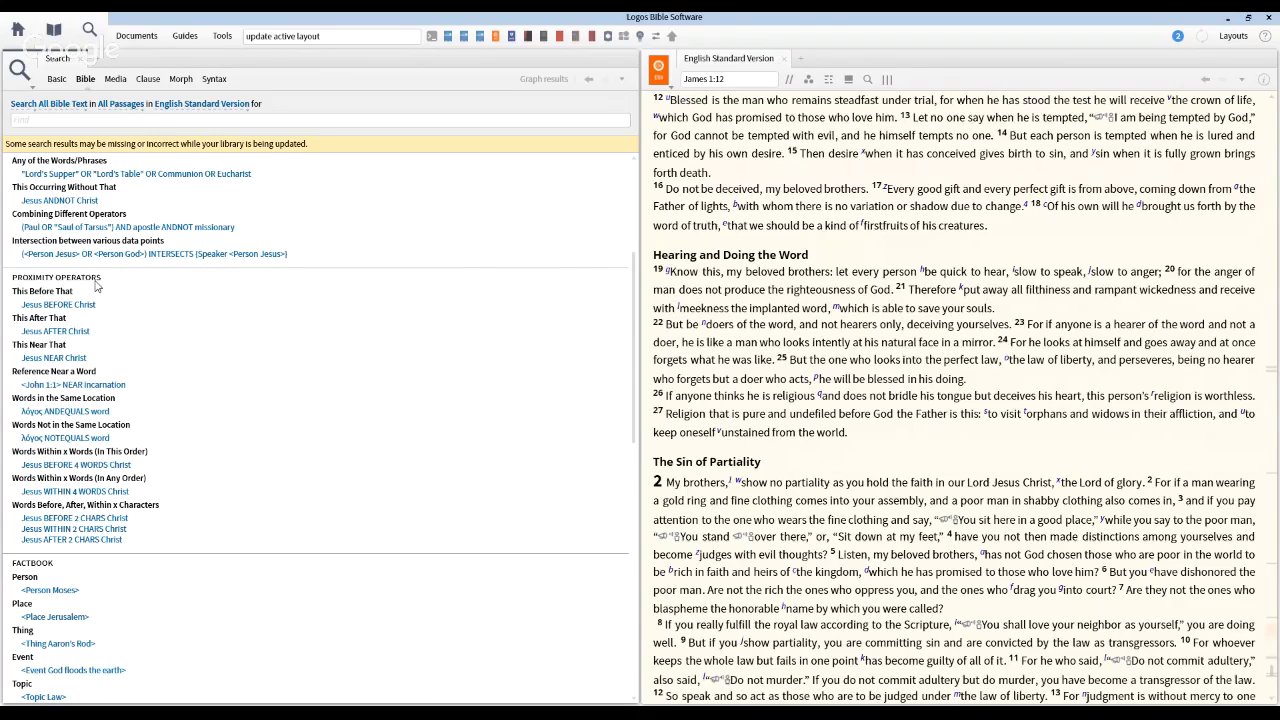
{"action": "scroll", "coordinate": [140, 375], "scroll_direction": "down", "scroll_amount": 1}
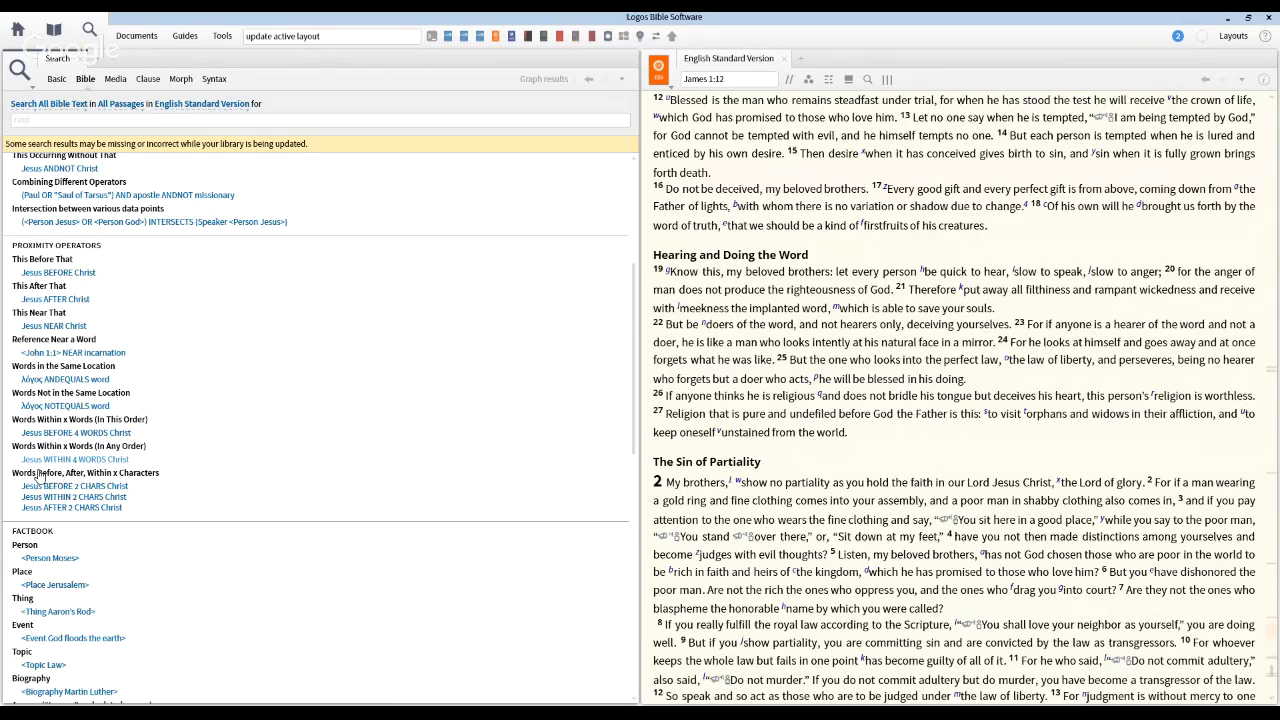
{"action": "left_click", "coordinate": [108, 461]}
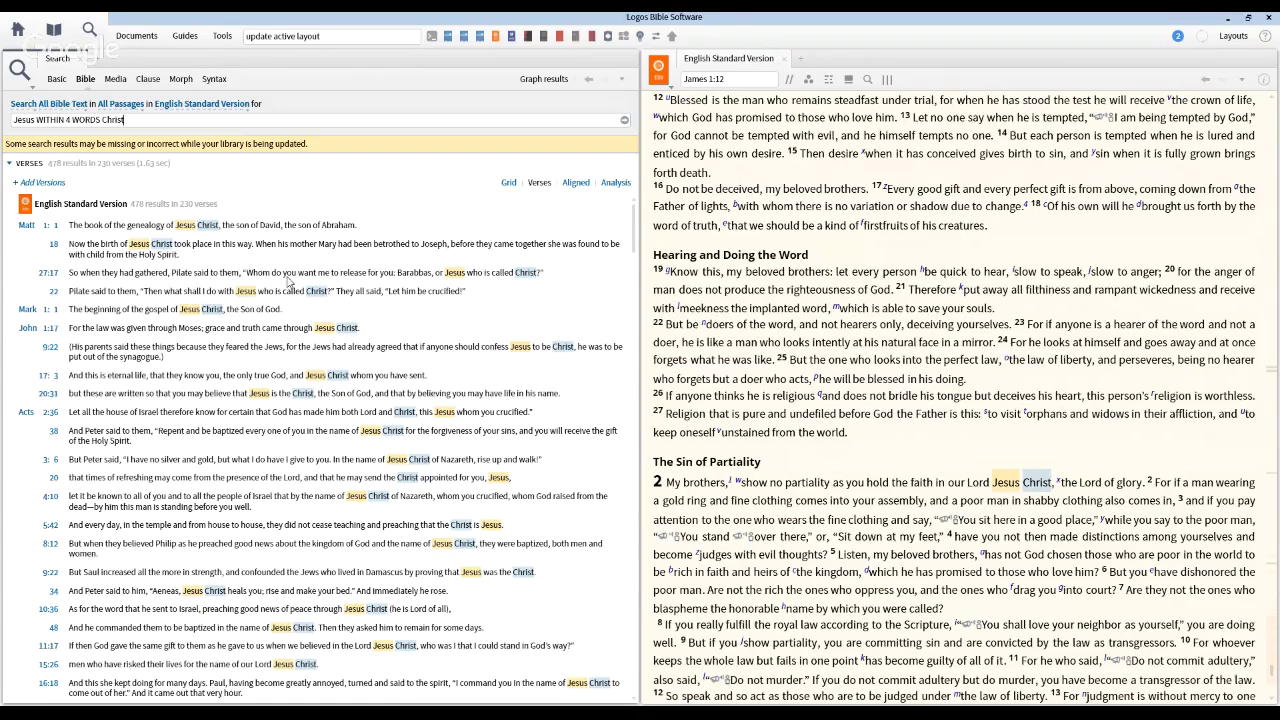
- Narrow the proximity query's word distance to 3 and search for "Jesus WITHIN 3 WORDS Christ"
{"action": "left_click", "coordinate": [69, 120]}
{"action": "key", "text": "Delete"}
{"action": "type", "text": "3"}
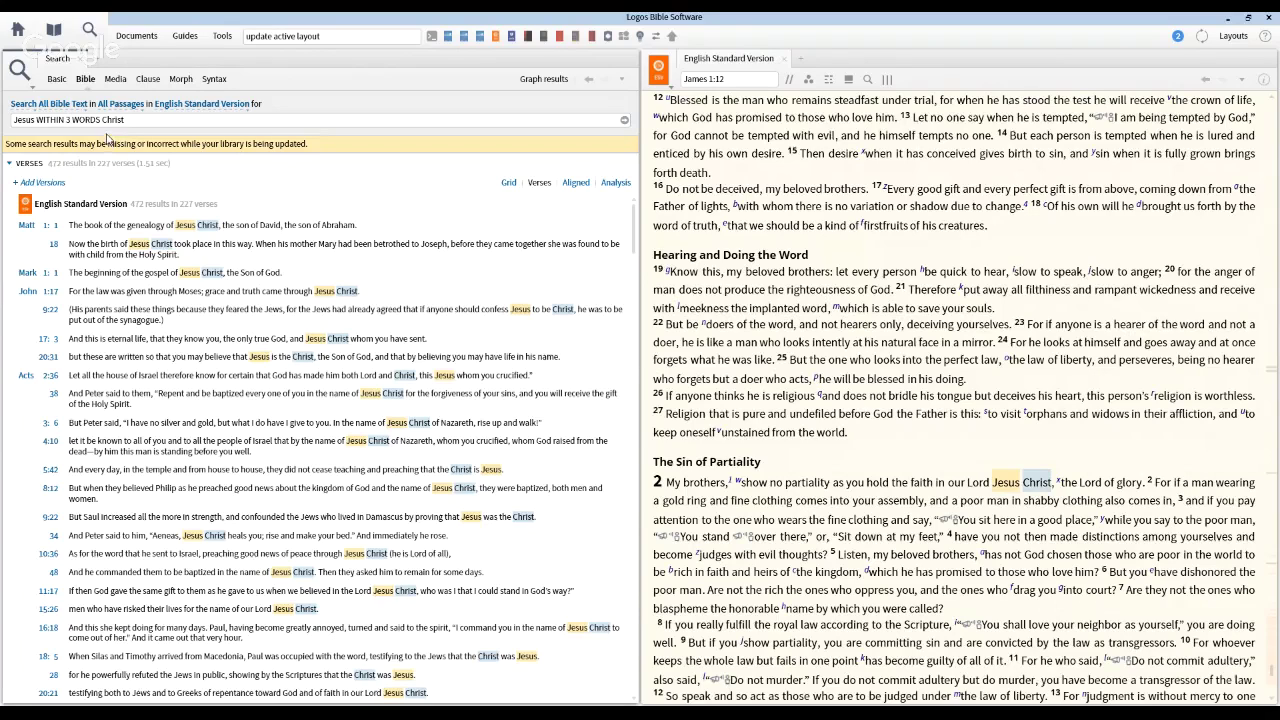
- Clear the proximity query and run the Factbook person example <Person Moses> from the search helps
{"action": "left_click_drag", "start_coordinate": [126, 121], "coordinate": [13, 120]}
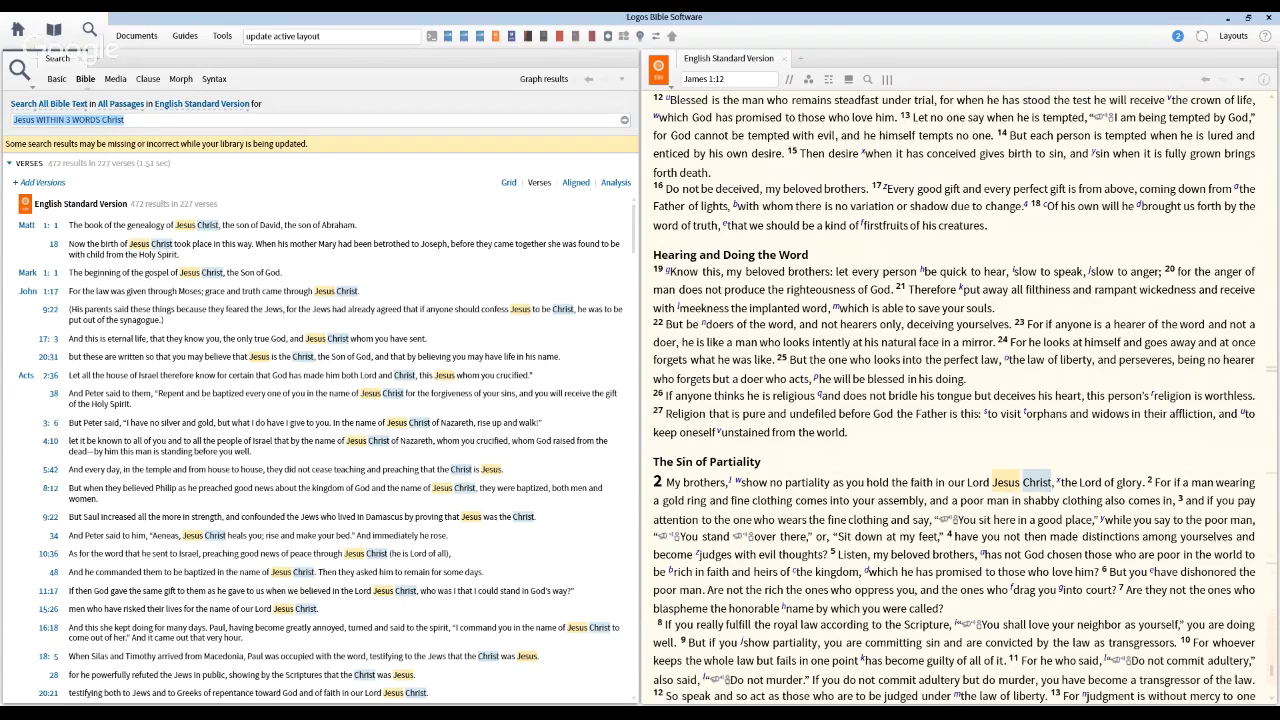
{"action": "key", "text": "BackSpace"}
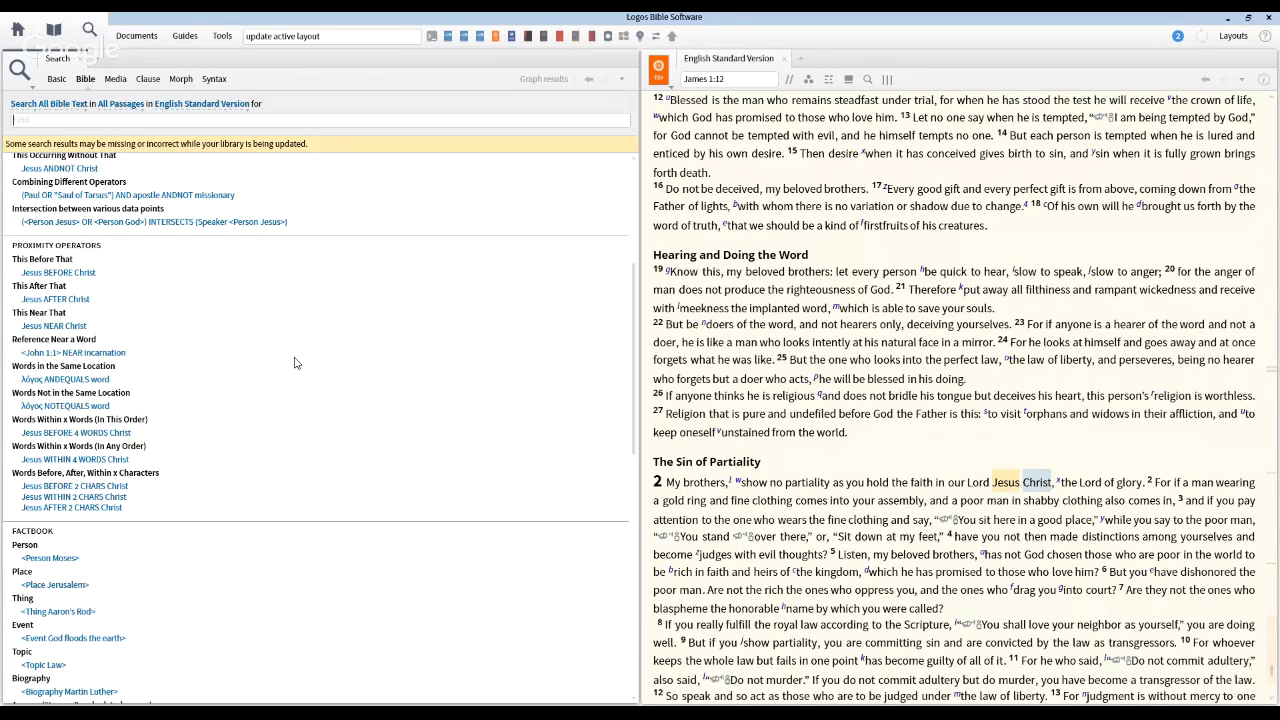
{"action": "scroll", "coordinate": [294, 363], "scroll_direction": "down", "scroll_amount": 2}
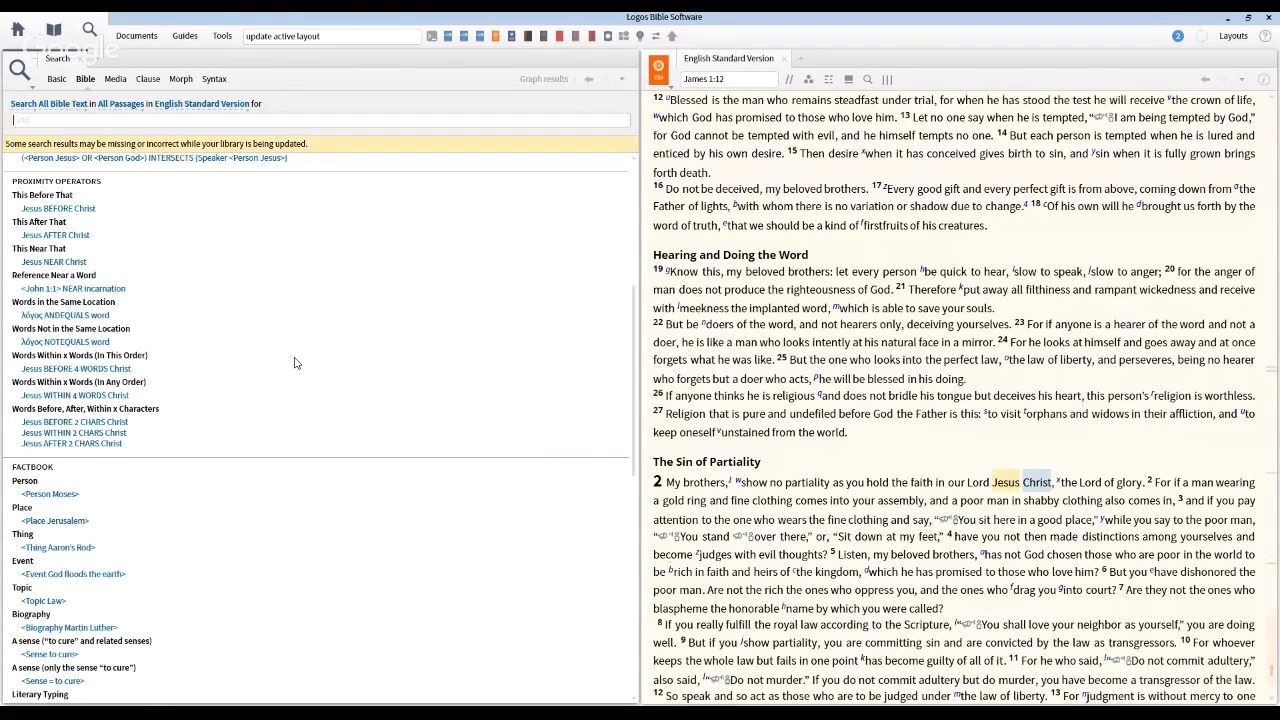
{"action": "scroll", "coordinate": [237, 334], "scroll_direction": "down", "scroll_amount": 4}
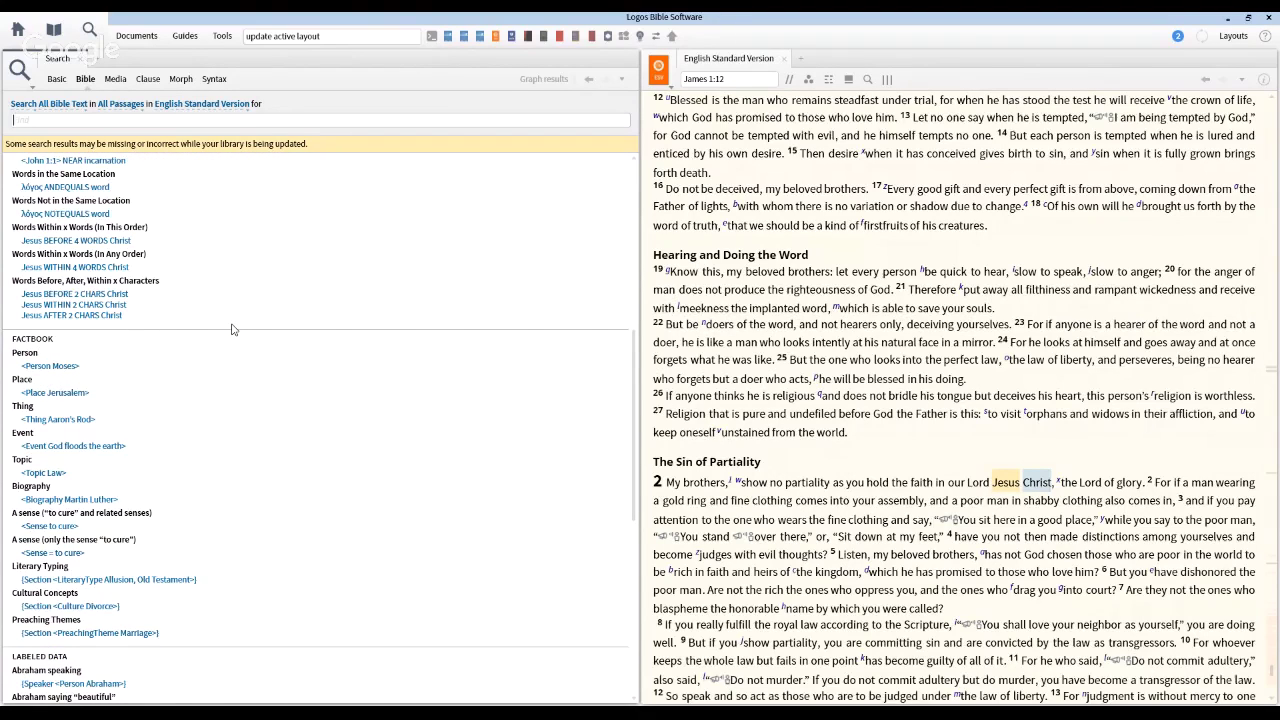
{"action": "scroll", "coordinate": [234, 328], "scroll_direction": "down", "scroll_amount": 2}
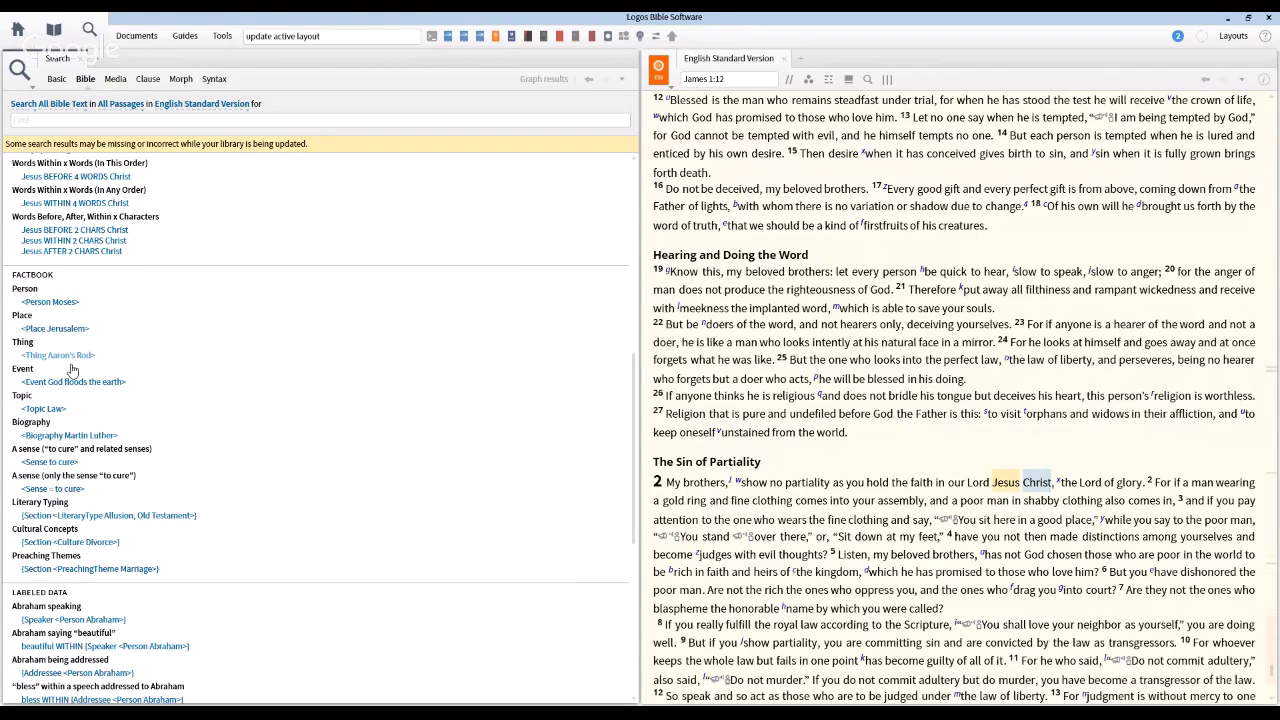
{"action": "scroll", "coordinate": [68, 360], "scroll_direction": "down", "scroll_amount": 1}
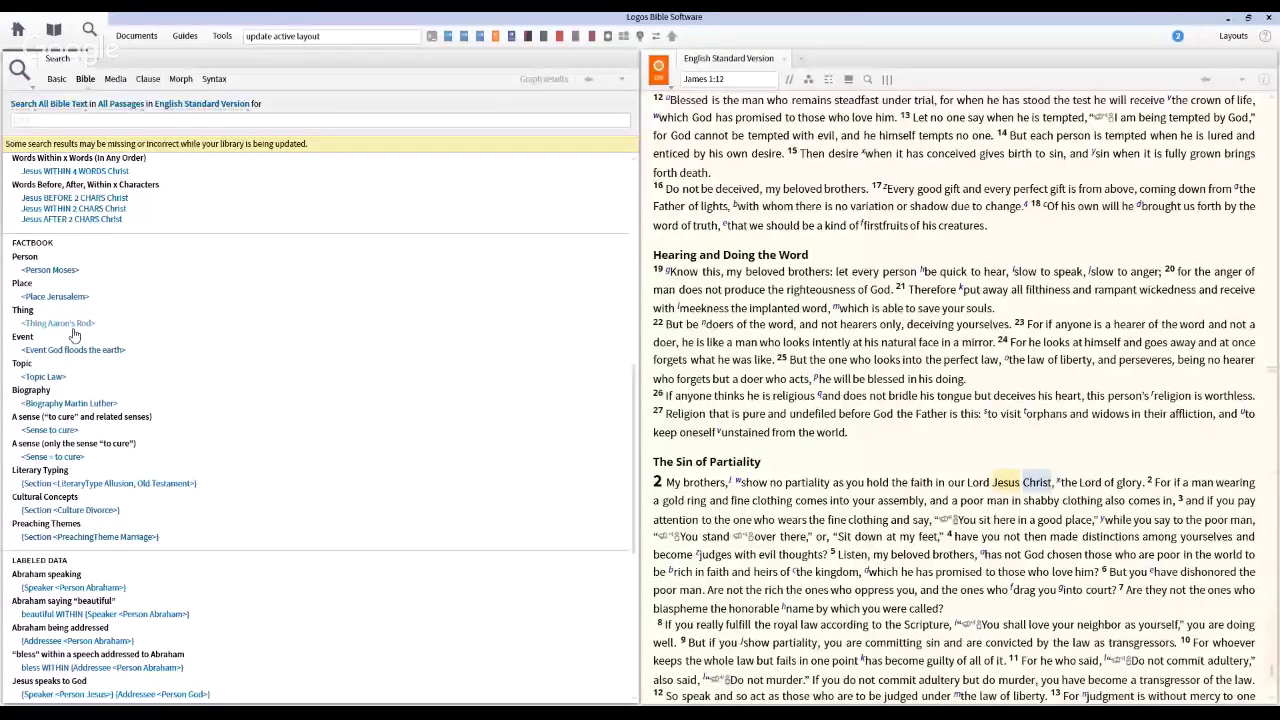
{"action": "left_click", "coordinate": [66, 271]}
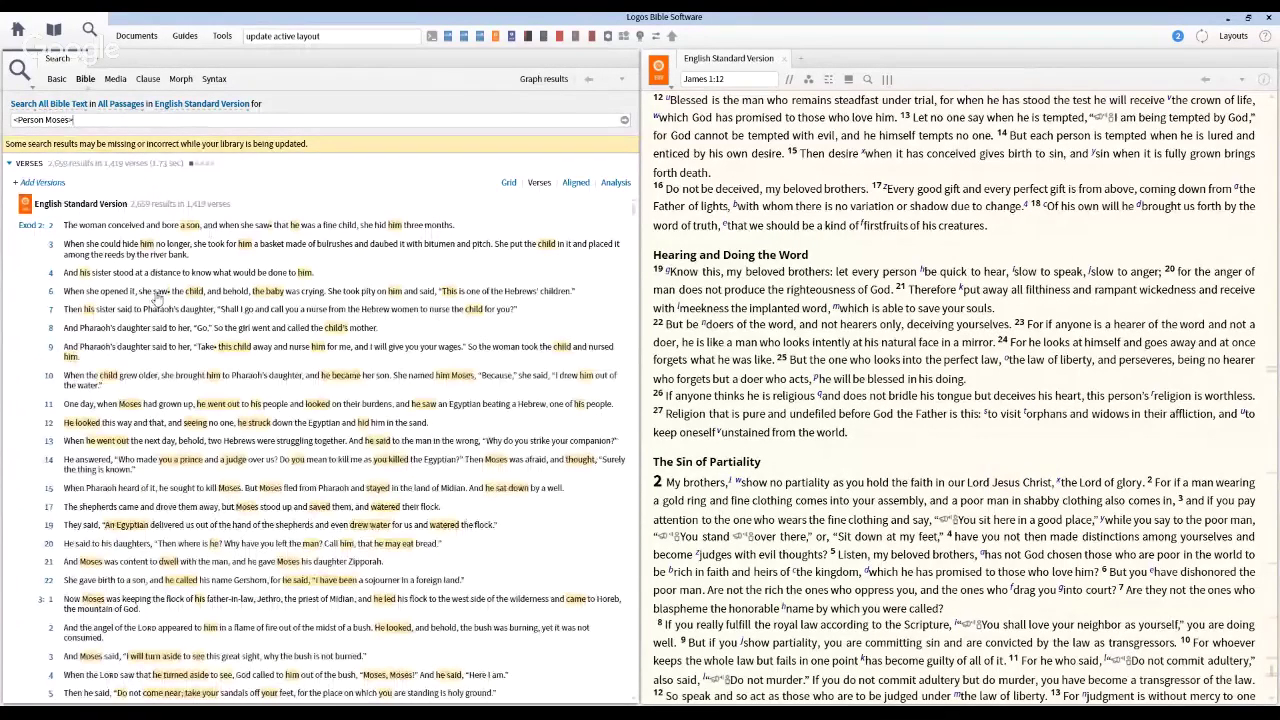
- Clear the Moses query and run the Factbook example for only the sense "to cure", <Sense = to cure>
{"action": "triple_click", "coordinate": [97, 121]}
{"action": "key", "text": "BackSpace"}
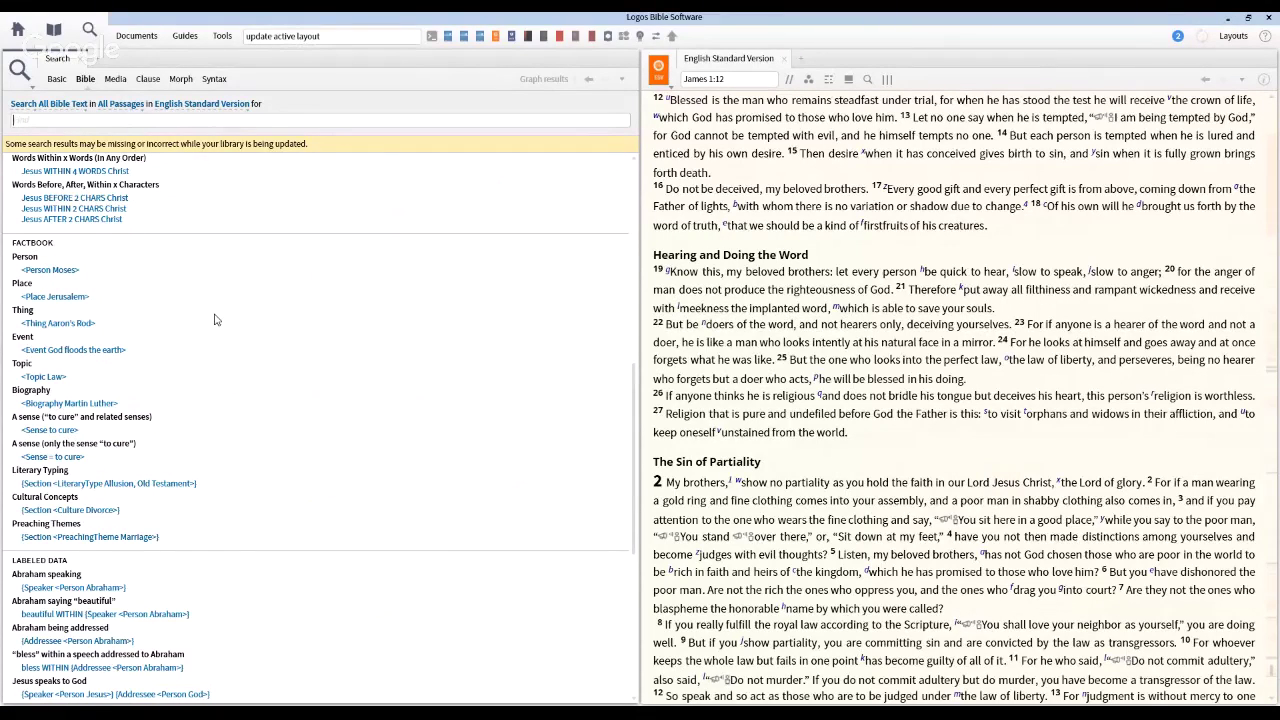
{"action": "scroll", "coordinate": [214, 320], "scroll_direction": "down", "scroll_amount": 1}
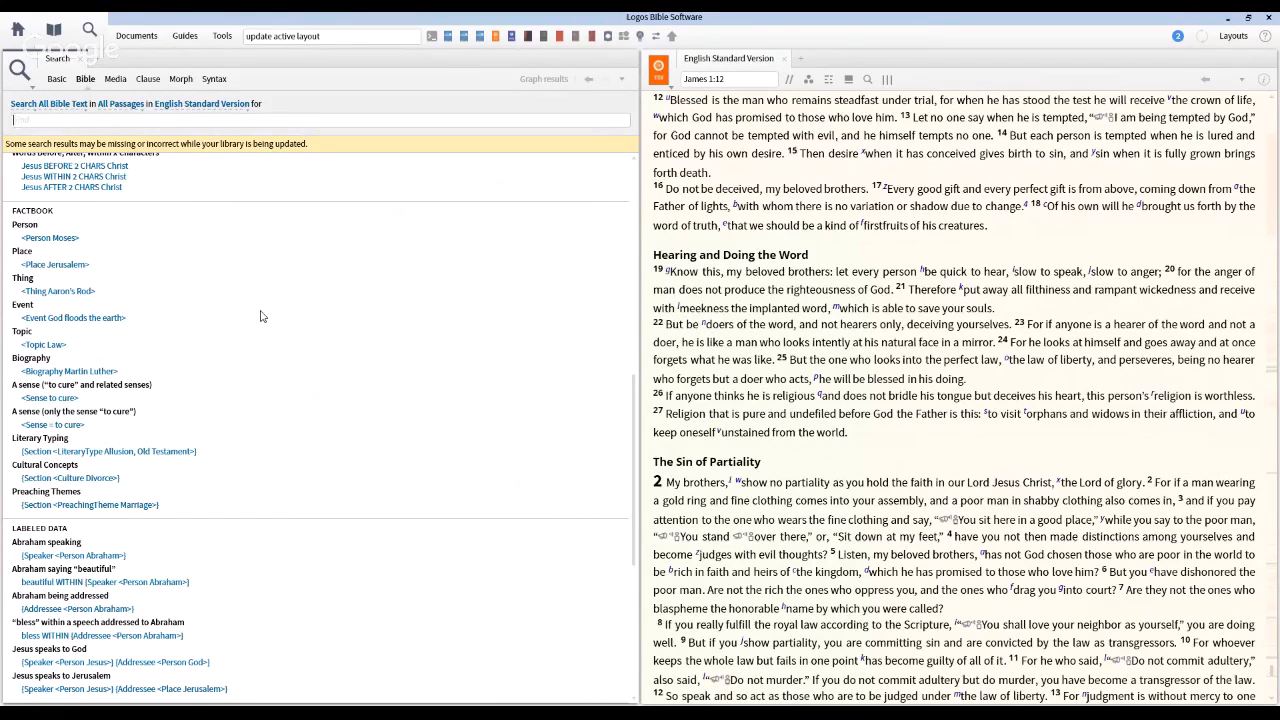
{"action": "scroll", "coordinate": [260, 316], "scroll_direction": "down", "scroll_amount": 1}
{"action": "scroll", "coordinate": [260, 316], "scroll_direction": "down", "scroll_amount": 1}
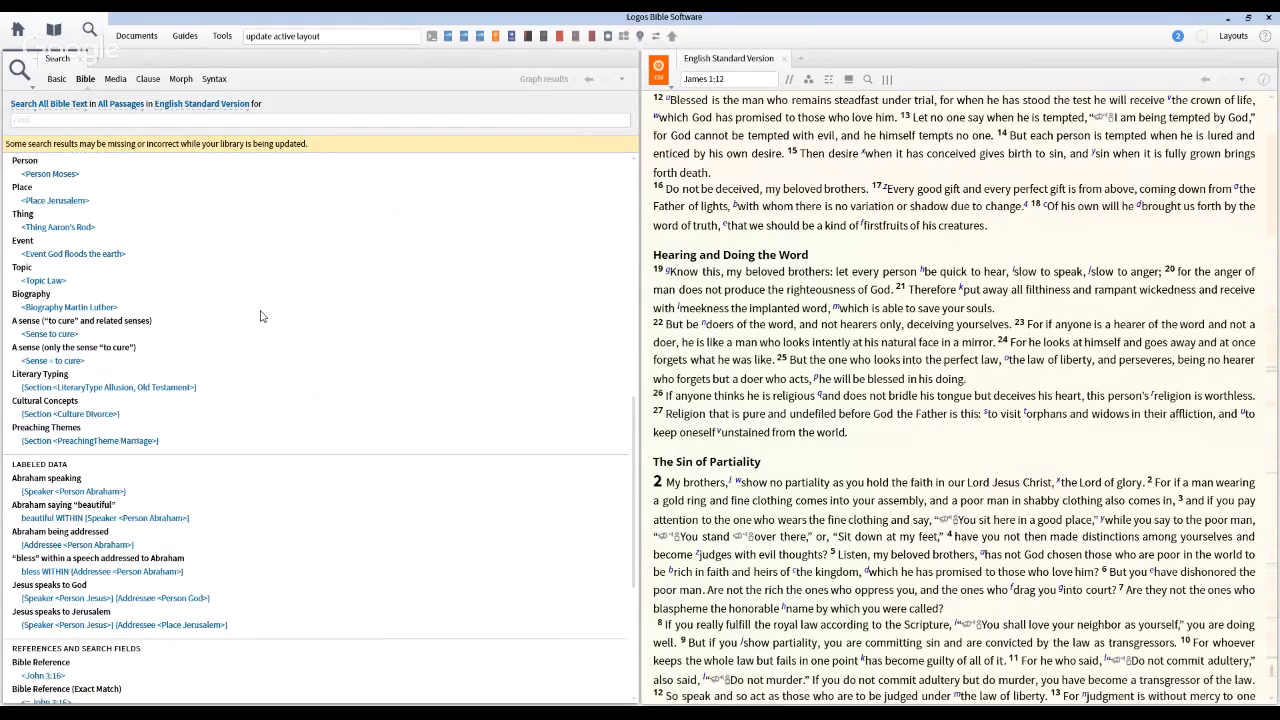
{"action": "left_click", "coordinate": [73, 366]}
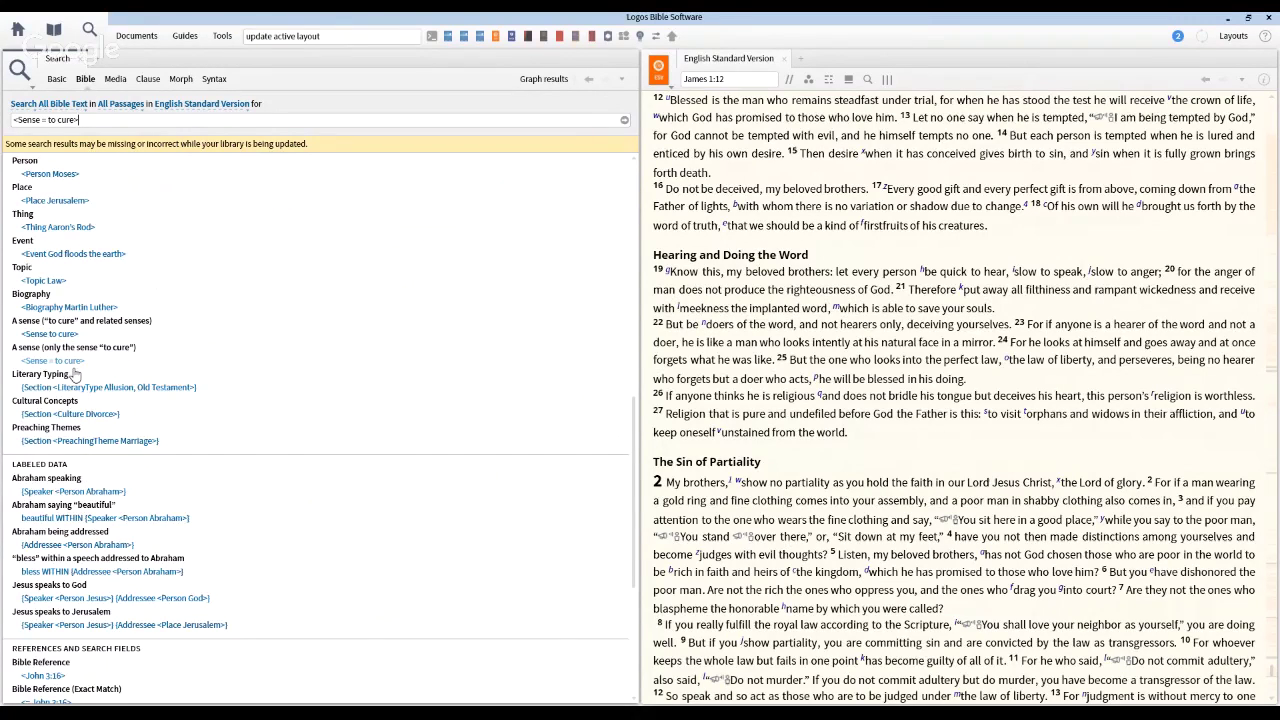
{"action": "key", "text": "Return"}
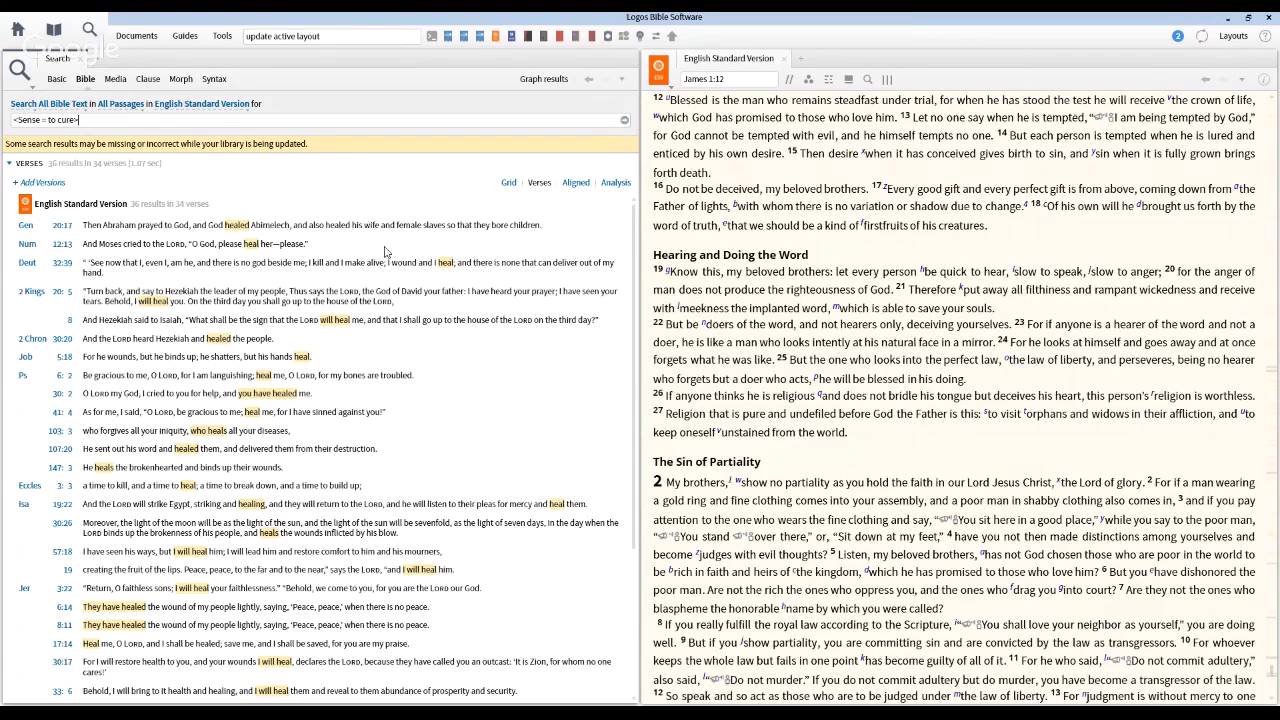
- Clear the <Sense = to cure> query from the Bible search to bring back the example queries
{"action": "mouse_move", "coordinate": [245, 258]}
{"action": "key", "text": "BackSpace"}
{"action": "key", "text": "BackSpace"}
{"action": "key", "text": "BackSpace"}
{"action": "key", "text": "BackSpace"}
{"action": "key", "text": "BackSpace"}
{"action": "key", "text": "BackSpace"}
{"action": "key", "text": "BackSpace"}
{"action": "key", "text": "BackSpace"}
{"action": "key", "text": "BackSpace"}
{"action": "key", "text": "BackSpace"}
{"action": "key", "text": "BackSpace"}
{"action": "key", "text": "BackSpace"}
{"action": "key", "text": "BackSpace"}
{"action": "key", "text": "BackSpace"}
{"action": "key", "text": "BackSpace"}
{"action": "key", "text": "BackSpace"}
{"action": "key", "text": "BackSpace"}
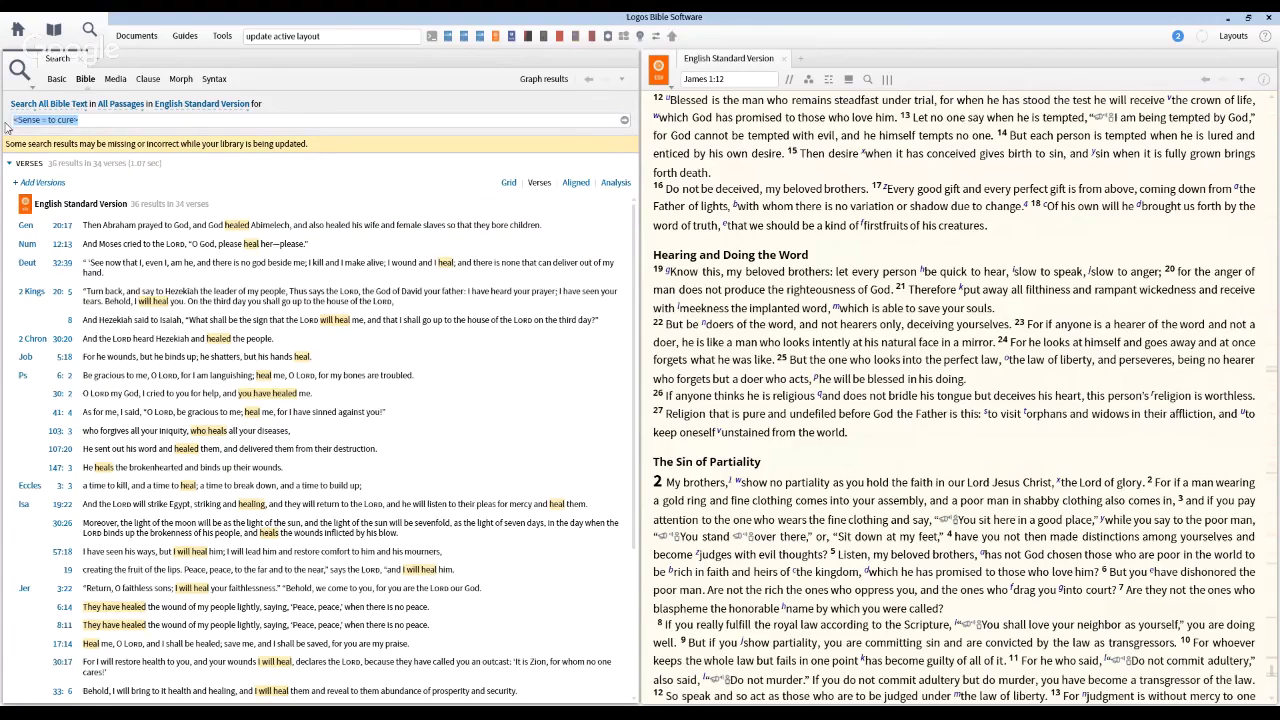
- Examine the Bible search example queries for Factbook data, labeled data, references and search fields, and languages
{"action": "scroll", "coordinate": [367, 320], "scroll_direction": "down", "scroll_amount": 1}
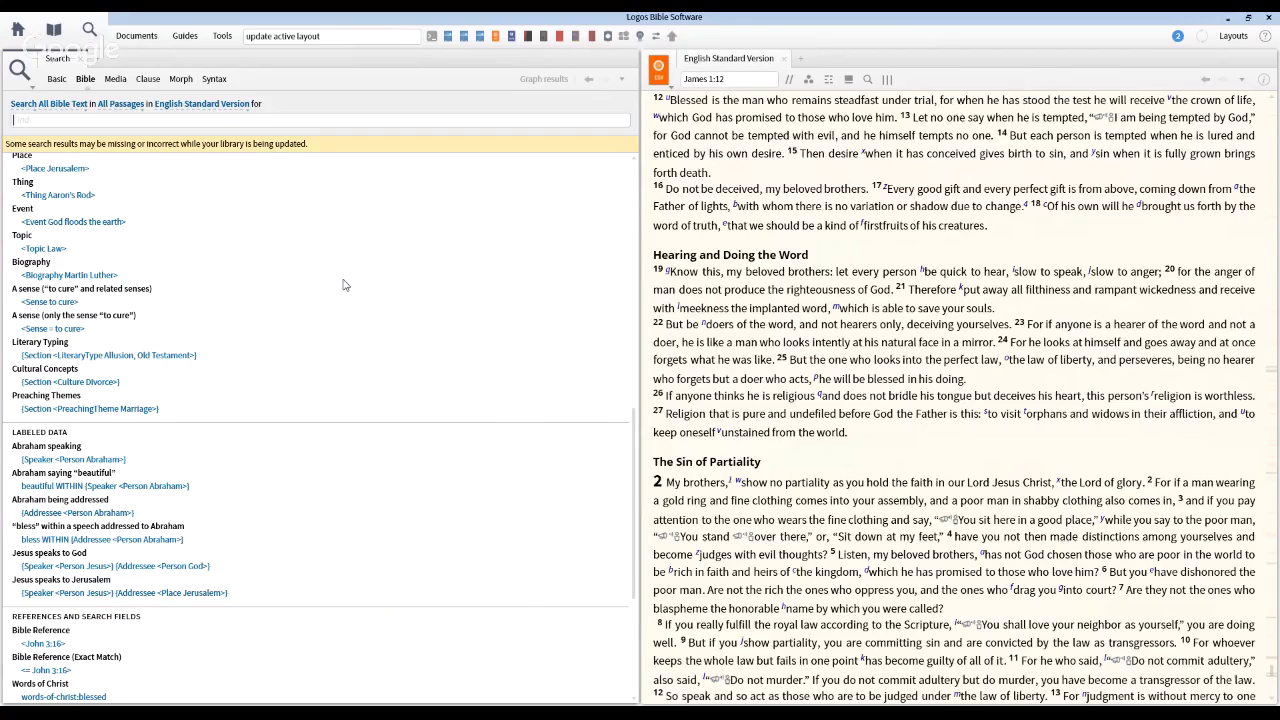
{"action": "scroll", "coordinate": [343, 285], "scroll_direction": "down", "scroll_amount": 2}
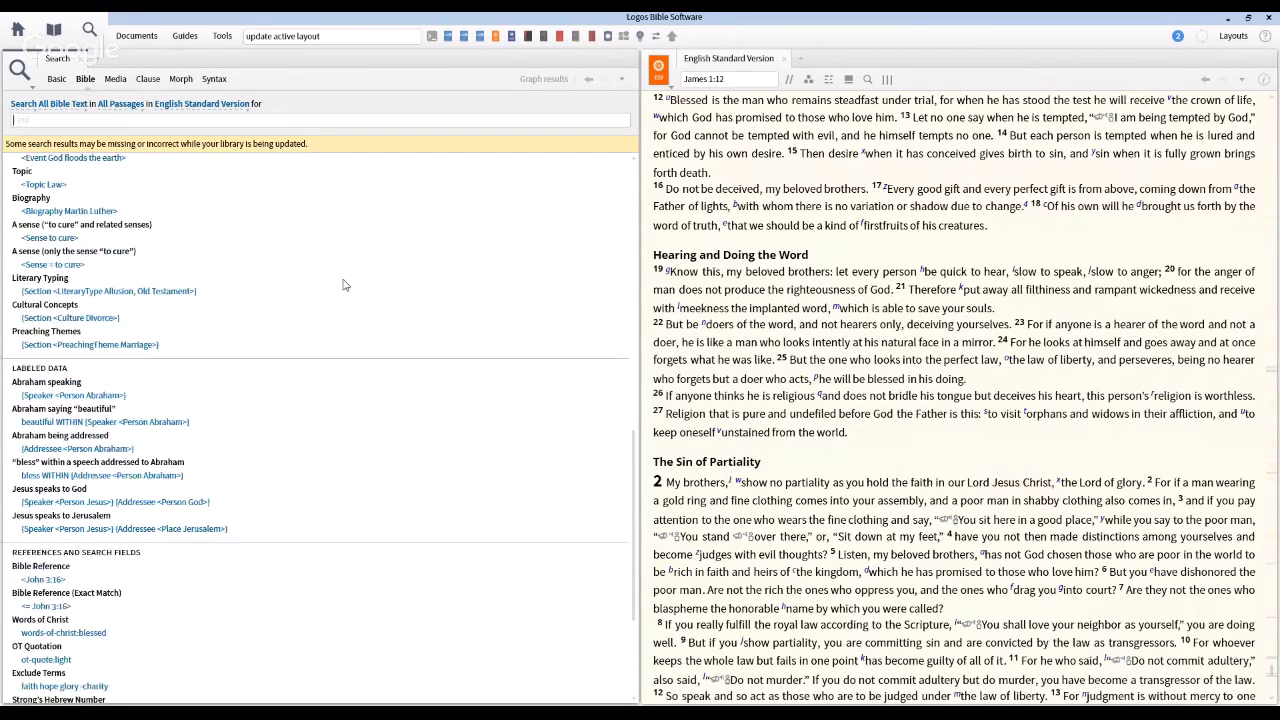
{"action": "scroll", "coordinate": [343, 285], "scroll_direction": "down", "scroll_amount": 3}
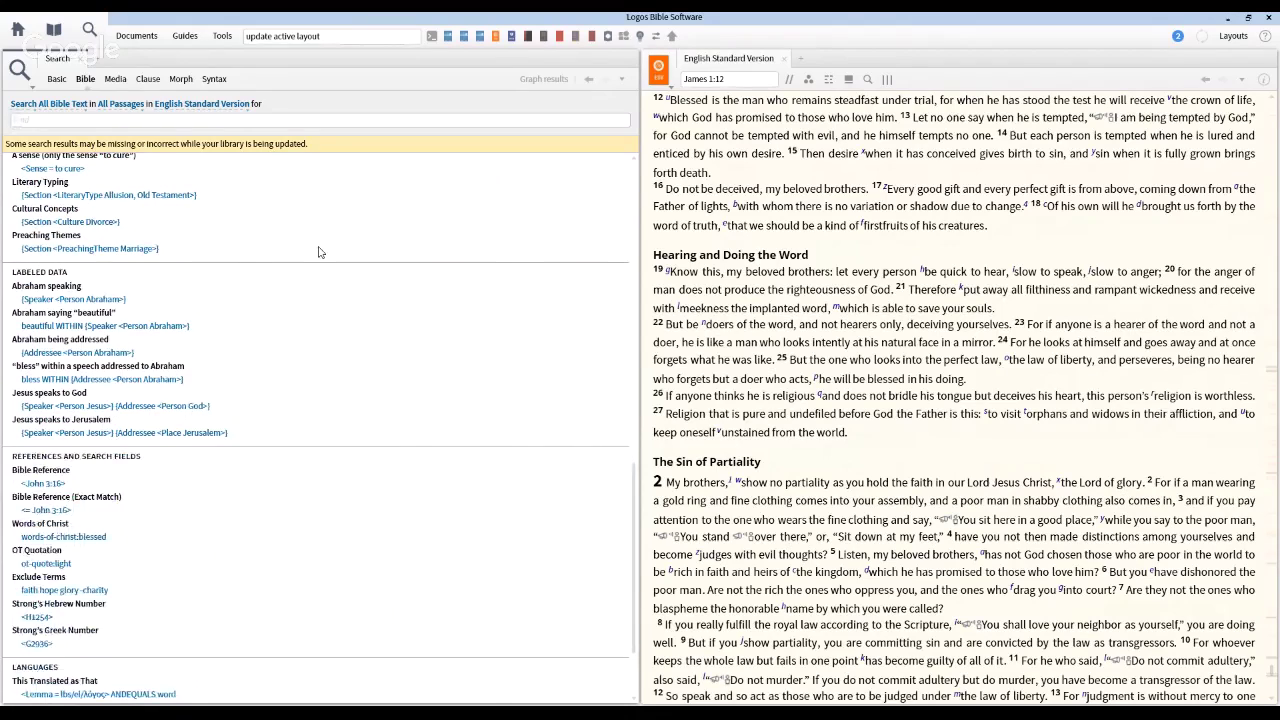
{"action": "scroll", "coordinate": [319, 252], "scroll_direction": "down", "scroll_amount": 3}
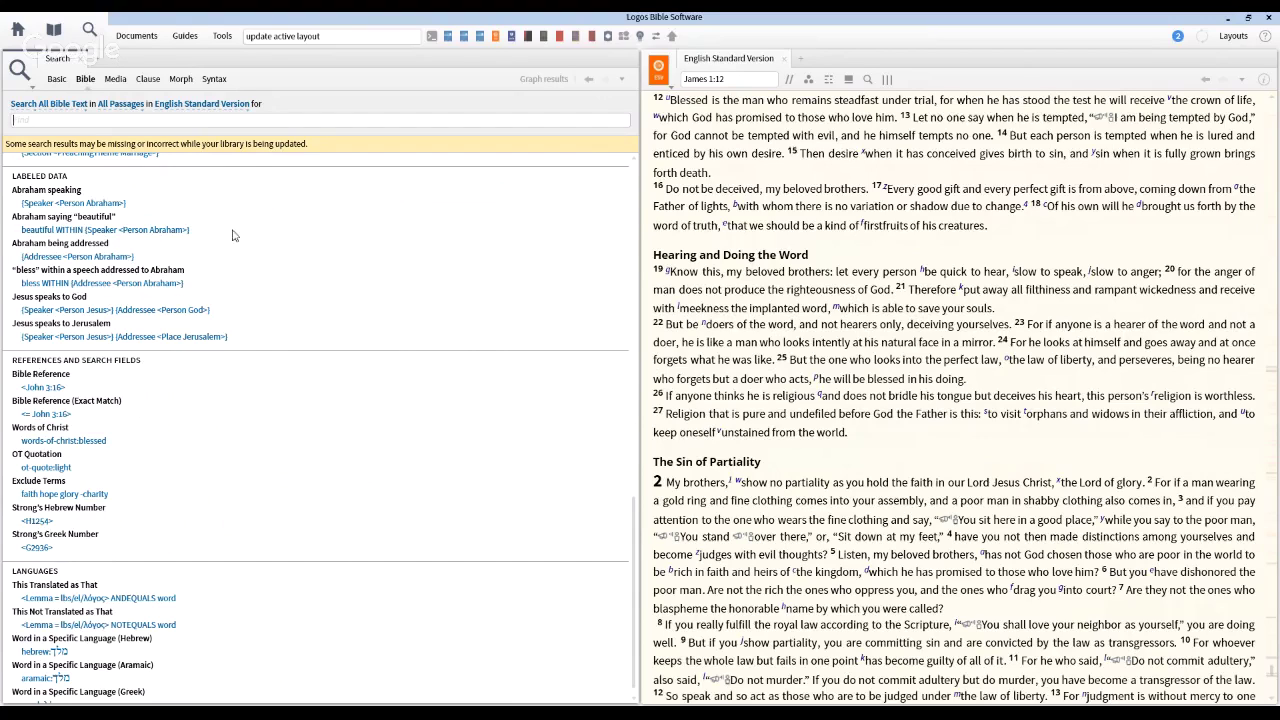
{"action": "scroll", "coordinate": [130, 494], "scroll_direction": "down", "scroll_amount": 1}
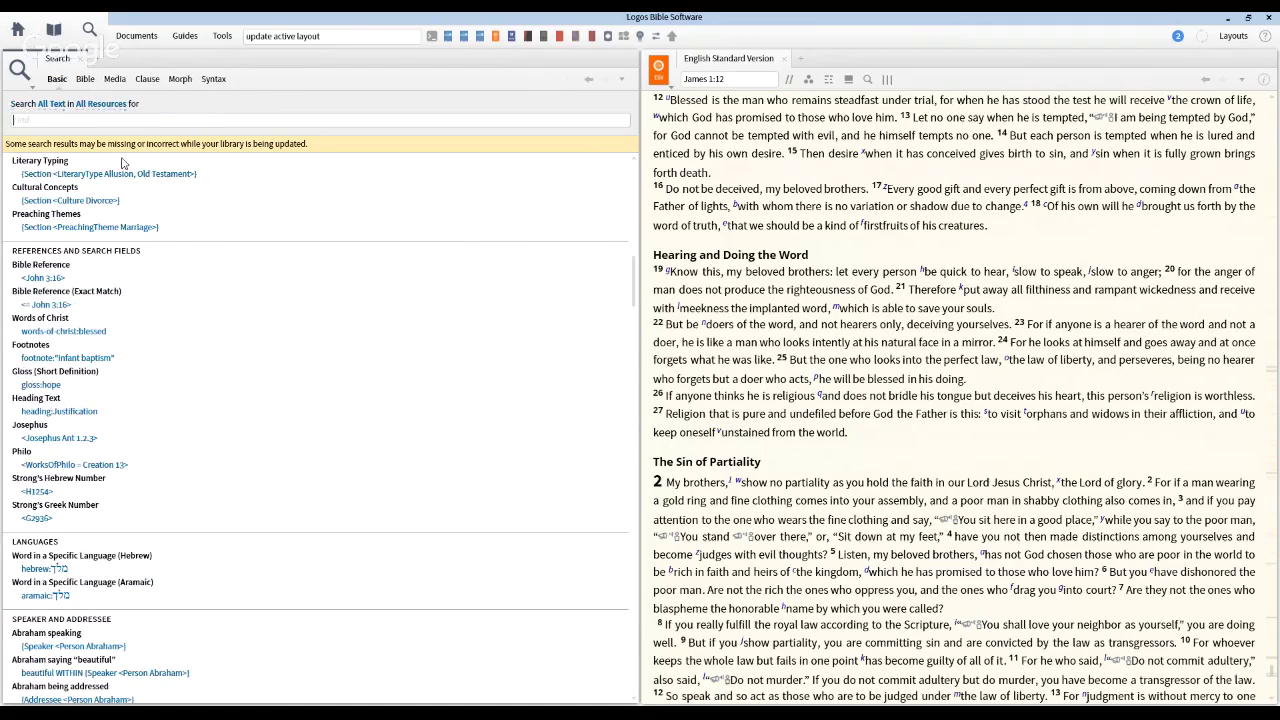
- Examine the Basic search example queries for references, search fields such as footnotes and headings, Strong's numbers, and specific languages
{"action": "scroll", "coordinate": [225, 387], "scroll_direction": "down", "scroll_amount": 3}
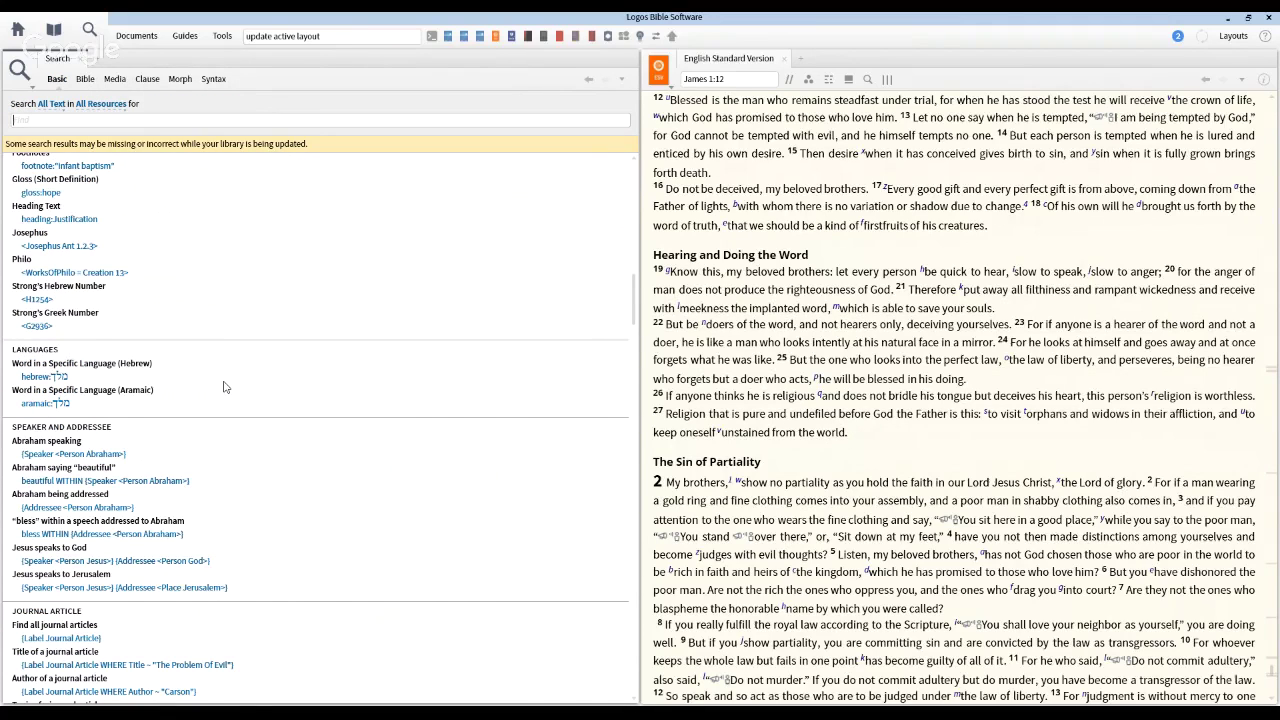
{"action": "scroll", "coordinate": [225, 387], "scroll_direction": "up", "scroll_amount": 2}
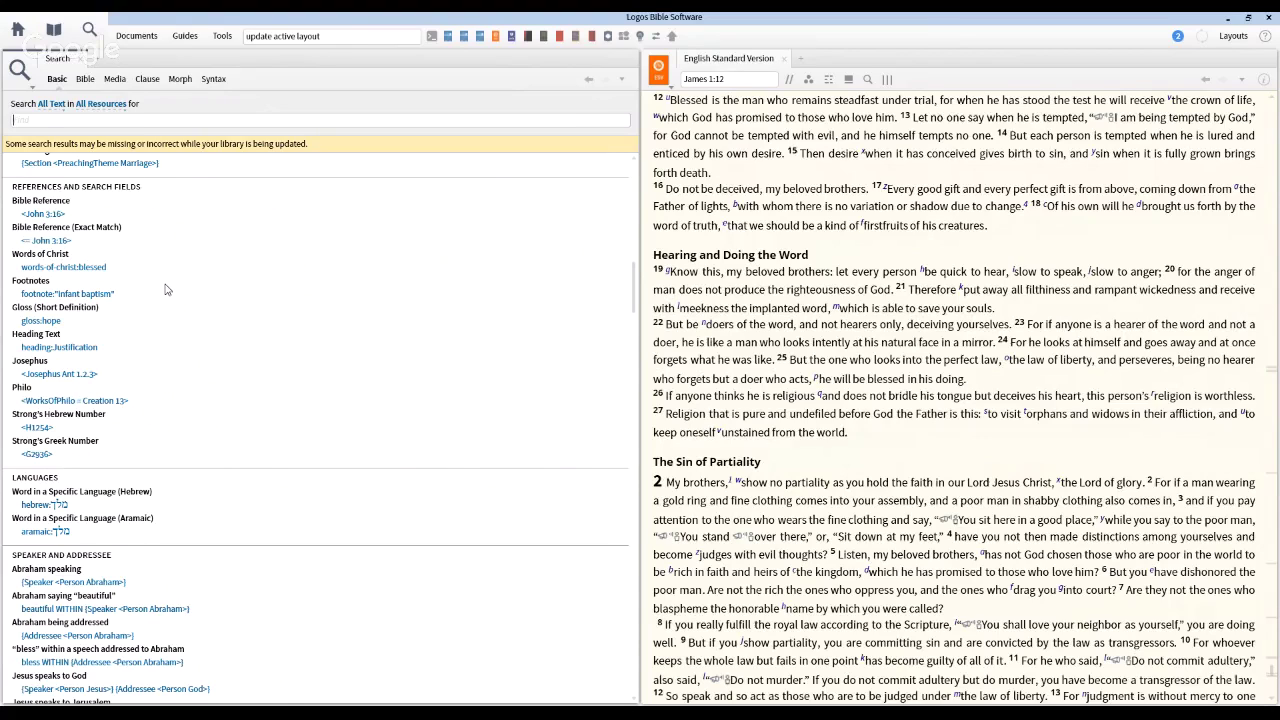
{"action": "scroll", "coordinate": [167, 289], "scroll_direction": "down", "scroll_amount": 1}
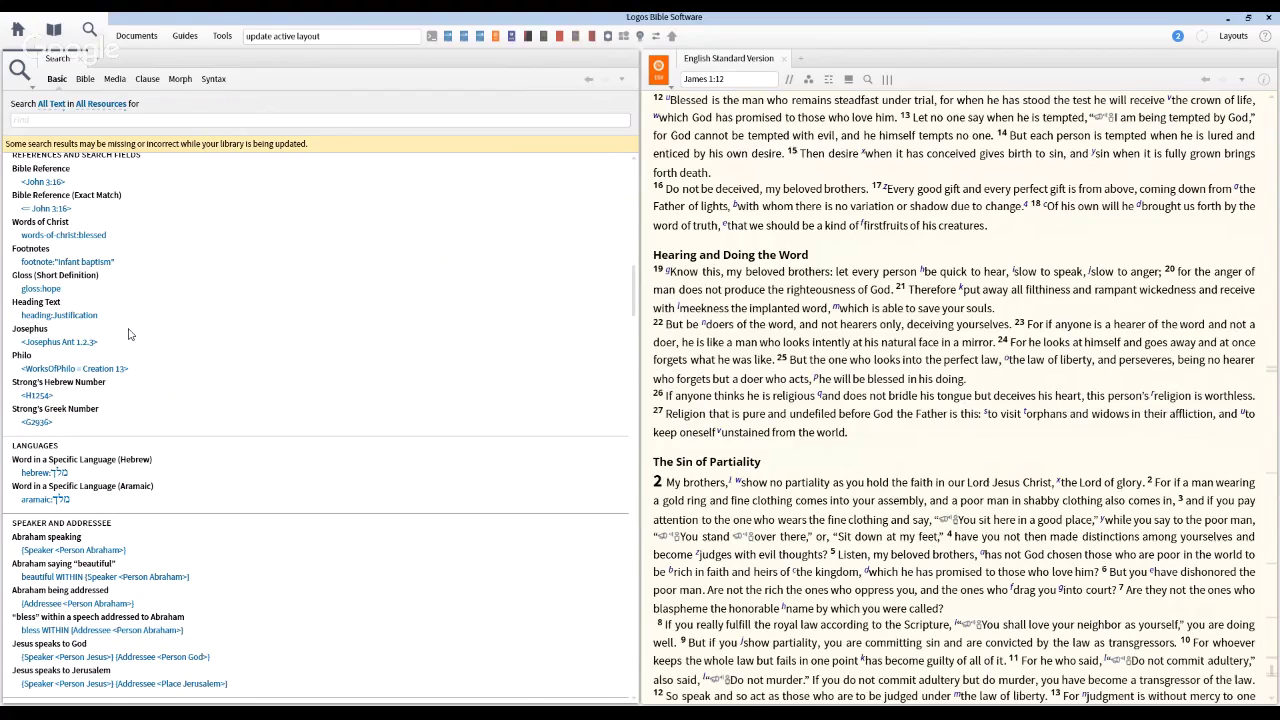
{"action": "scroll", "coordinate": [181, 318], "scroll_direction": "down", "scroll_amount": 1}
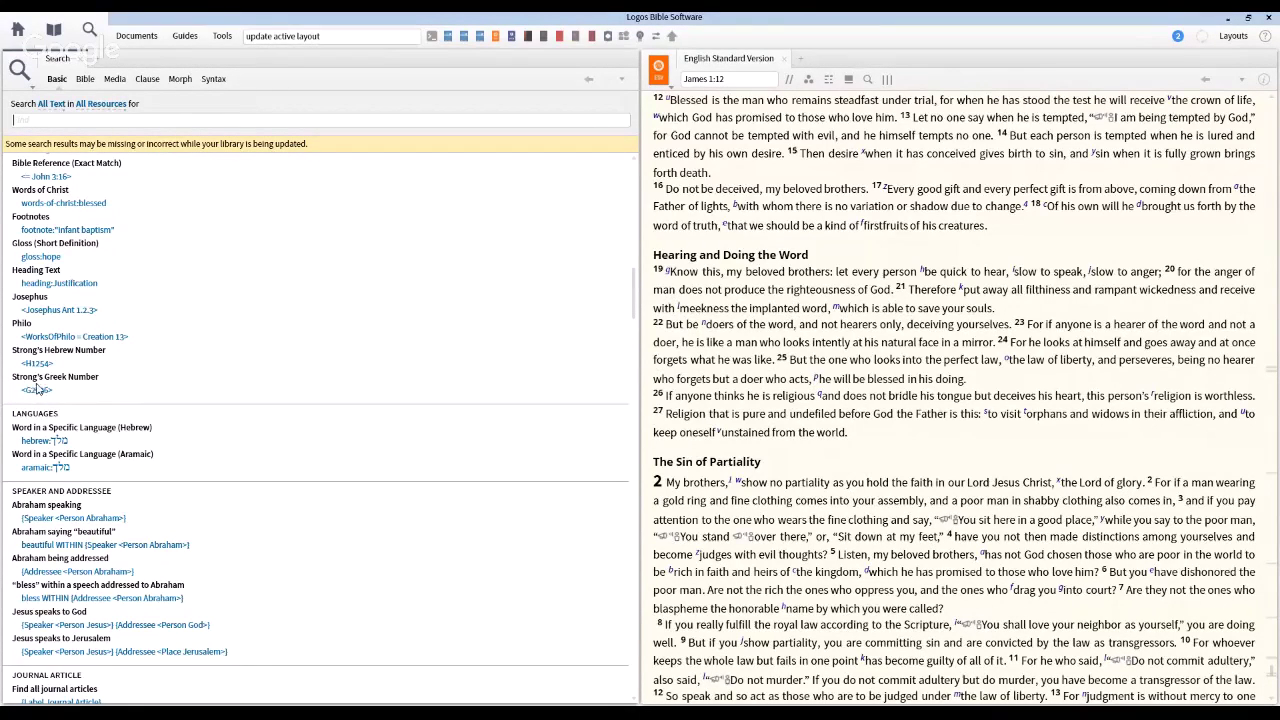
{"action": "scroll", "coordinate": [37, 389], "scroll_direction": "down", "scroll_amount": 1}
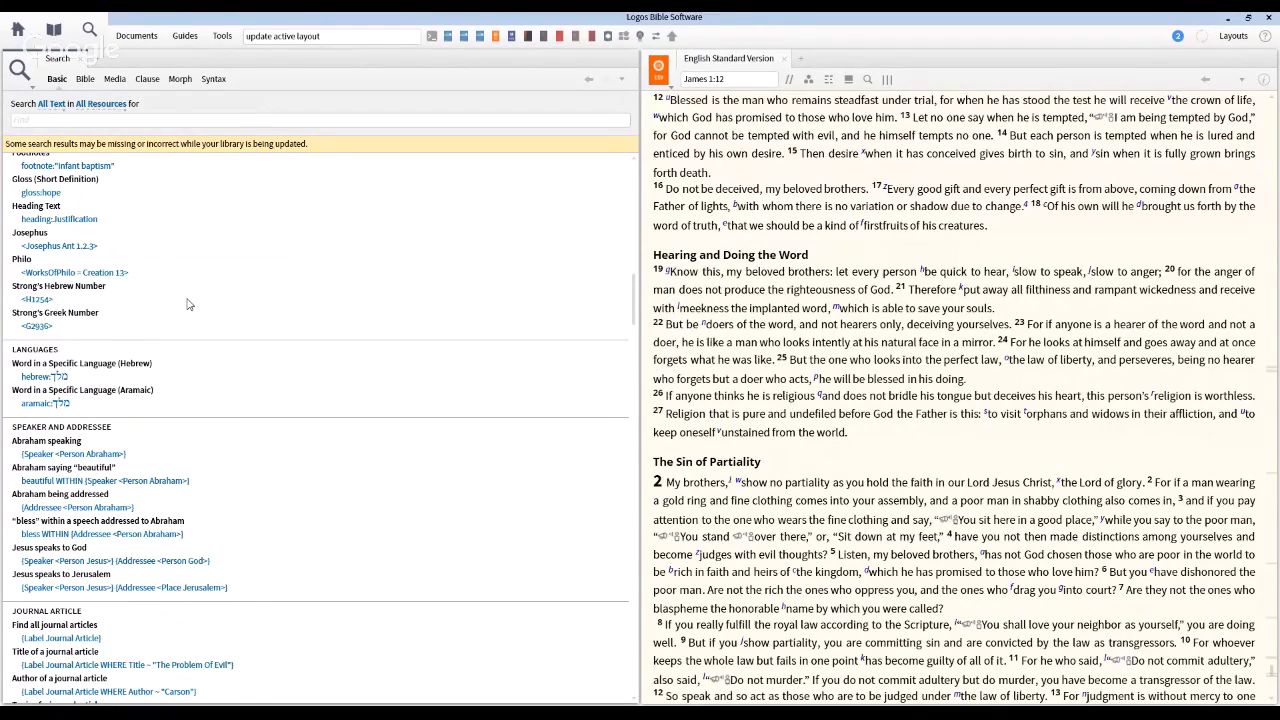
{"action": "scroll", "coordinate": [188, 304], "scroll_direction": "down", "scroll_amount": 3}
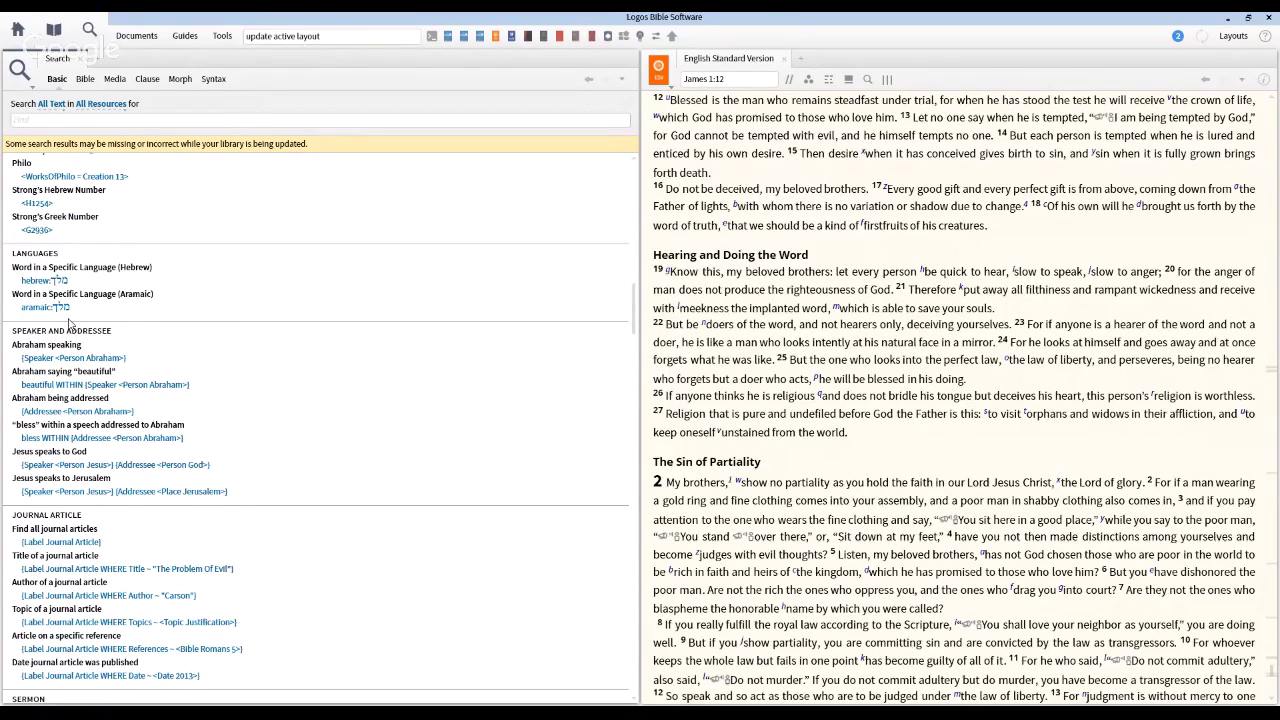
- Review the Basic search examples for speaker and addressee, journal articles, sermons, personal letters and the Psalms Explorer dataset
{"action": "scroll", "coordinate": [235, 340], "scroll_direction": "down", "scroll_amount": 10}
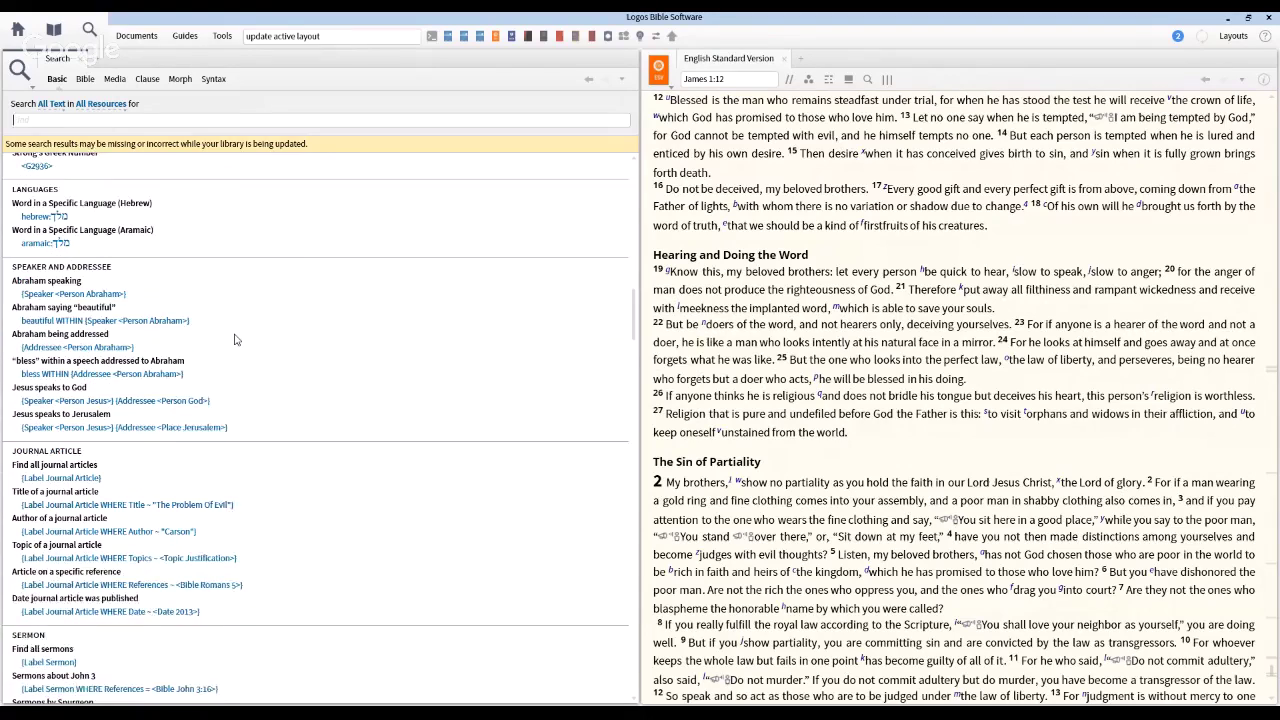
{"action": "scroll", "coordinate": [235, 340], "scroll_direction": "down", "scroll_amount": 1}
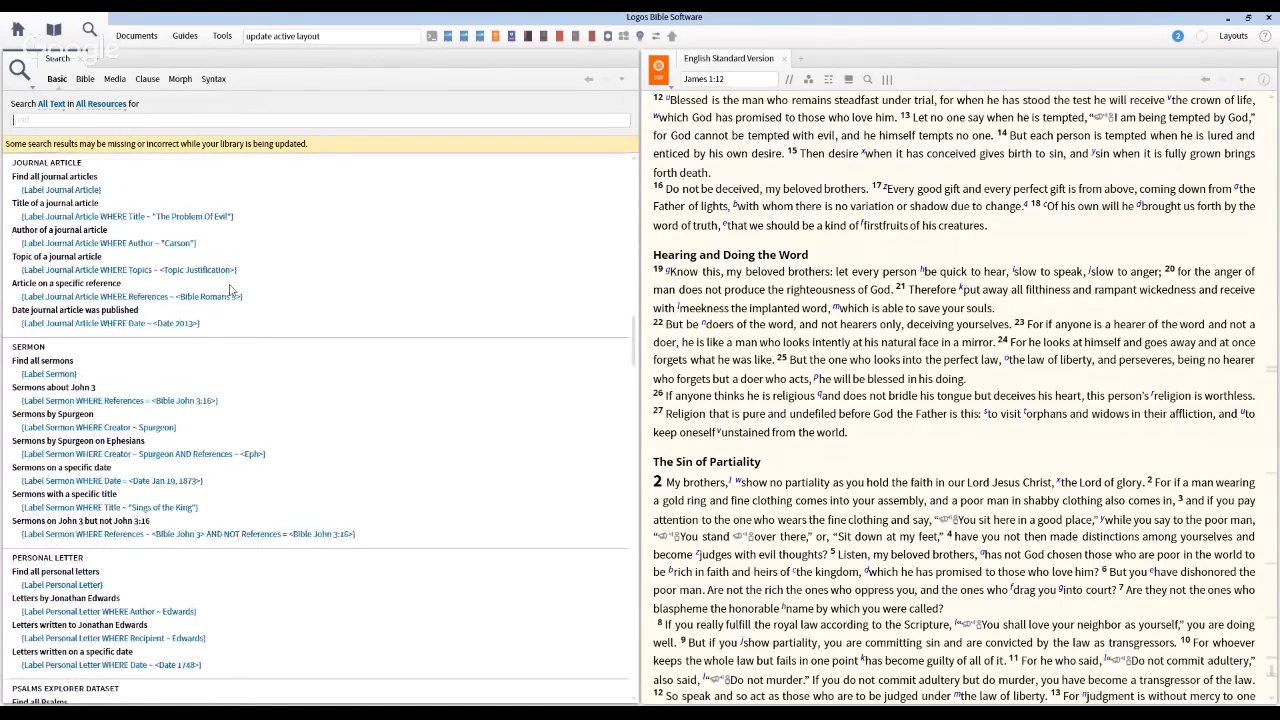
{"action": "scroll", "coordinate": [338, 302], "scroll_direction": "down", "scroll_amount": 2}
{"action": "scroll", "coordinate": [338, 302], "scroll_direction": "down", "scroll_amount": 4}
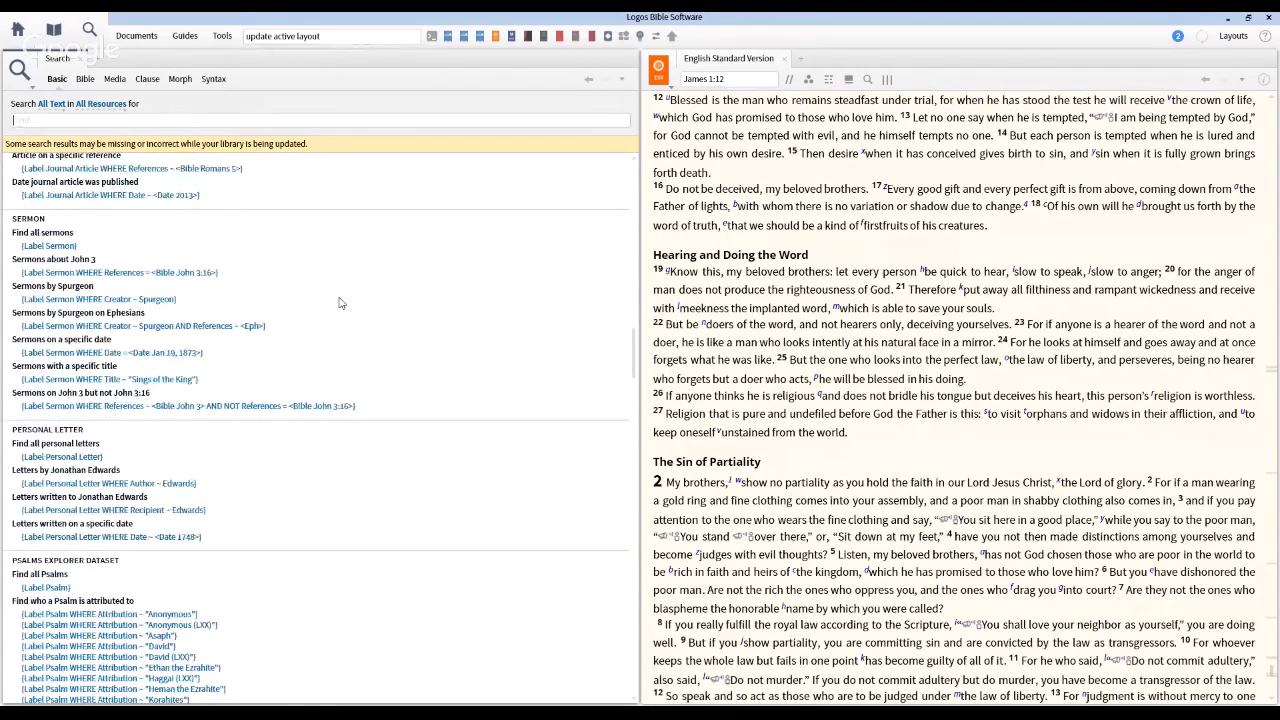
{"action": "scroll", "coordinate": [338, 302], "scroll_direction": "down", "scroll_amount": 7}
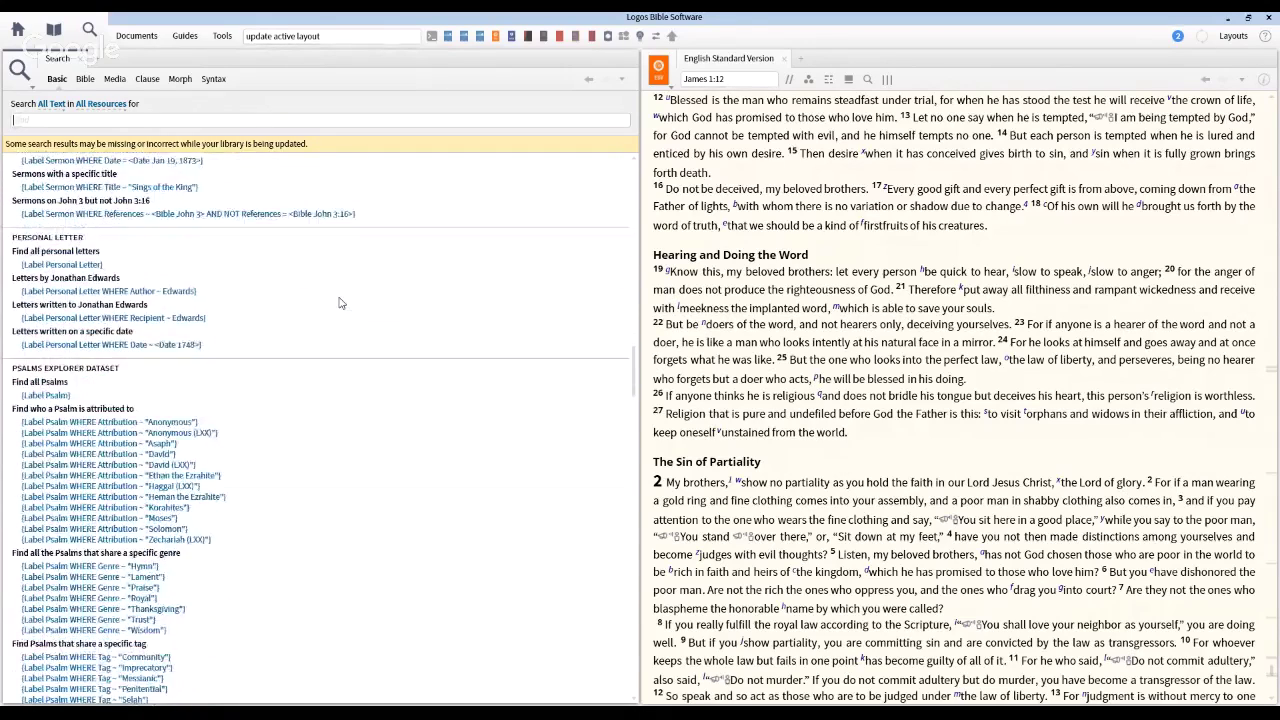
{"action": "scroll", "coordinate": [338, 302], "scroll_direction": "down", "scroll_amount": 2}
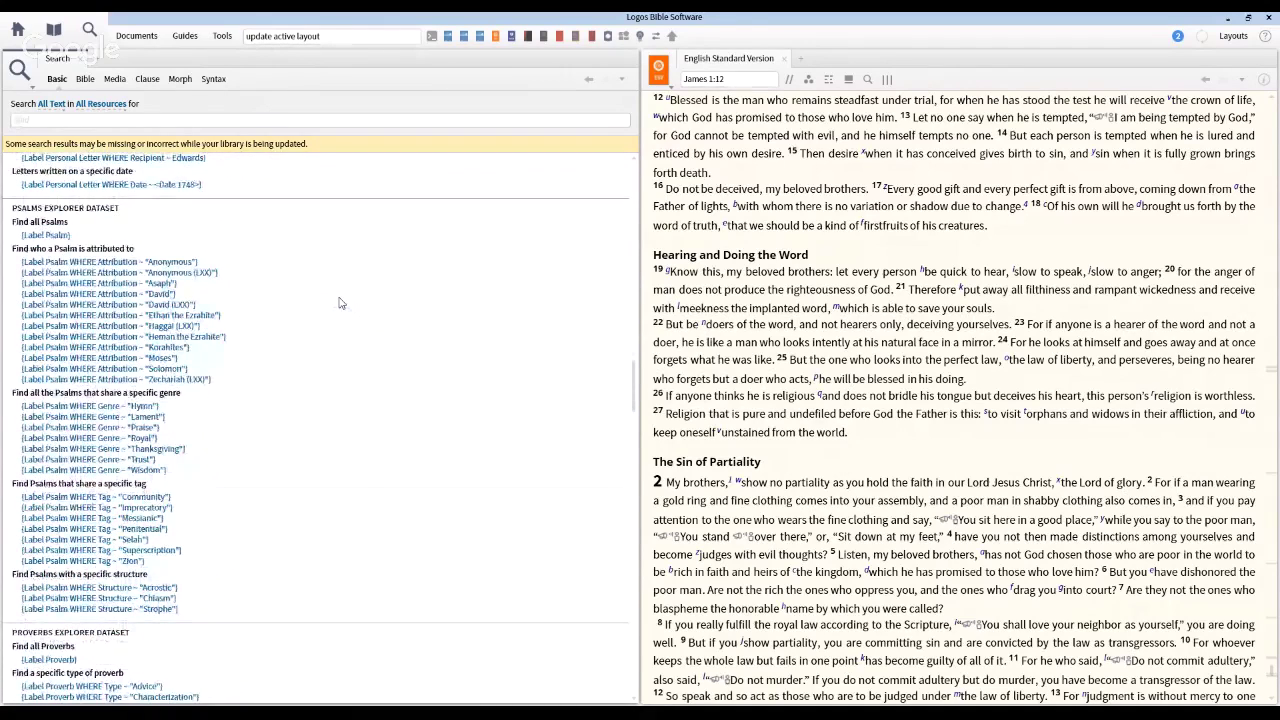
{"action": "scroll", "coordinate": [338, 302], "scroll_direction": "down", "scroll_amount": 1}
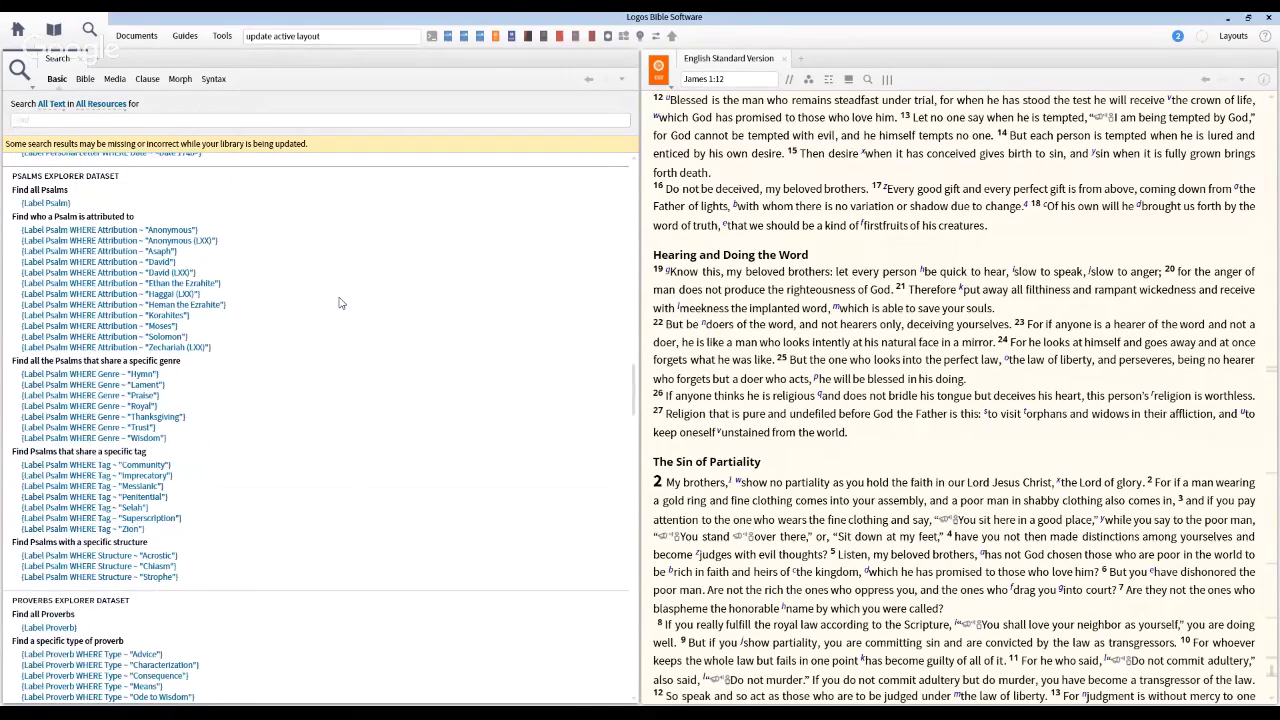
{"action": "scroll", "coordinate": [338, 302], "scroll_direction": "down", "scroll_amount": 1}
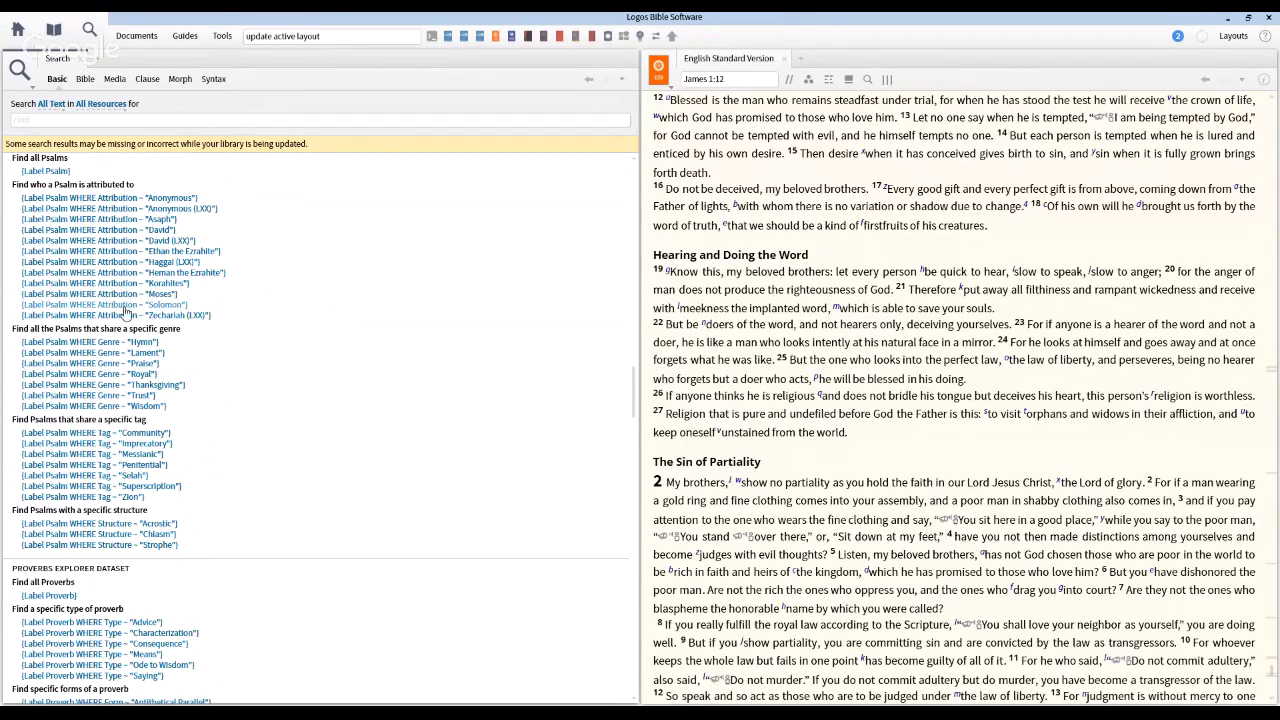
- Browse the remaining Basic search examples, from the Proverbs Explorer dataset through sacrifices, miracles and speech acts to figurative language
{"action": "scroll", "coordinate": [390, 299], "scroll_direction": "down", "scroll_amount": 2}
{"action": "scroll", "coordinate": [390, 299], "scroll_direction": "down", "scroll_amount": 4}
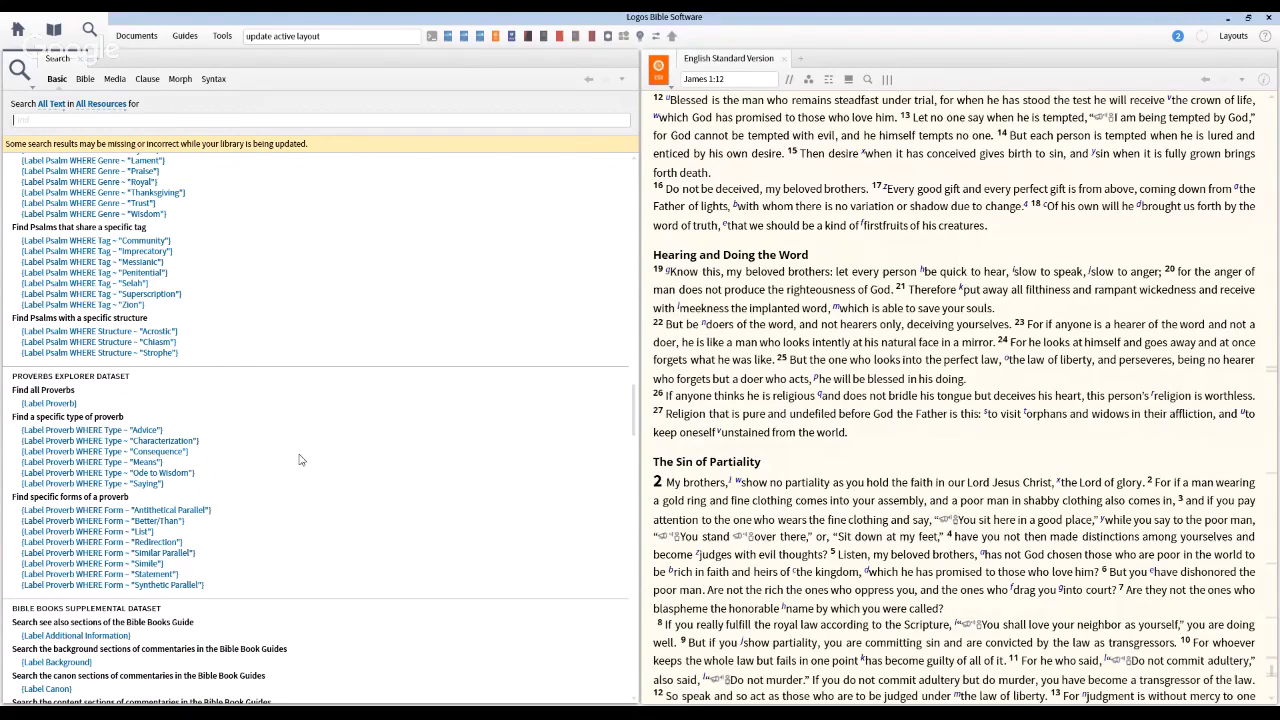
{"action": "scroll", "coordinate": [300, 459], "scroll_direction": "down", "scroll_amount": 1}
{"action": "scroll", "coordinate": [300, 459], "scroll_direction": "down", "scroll_amount": 5}
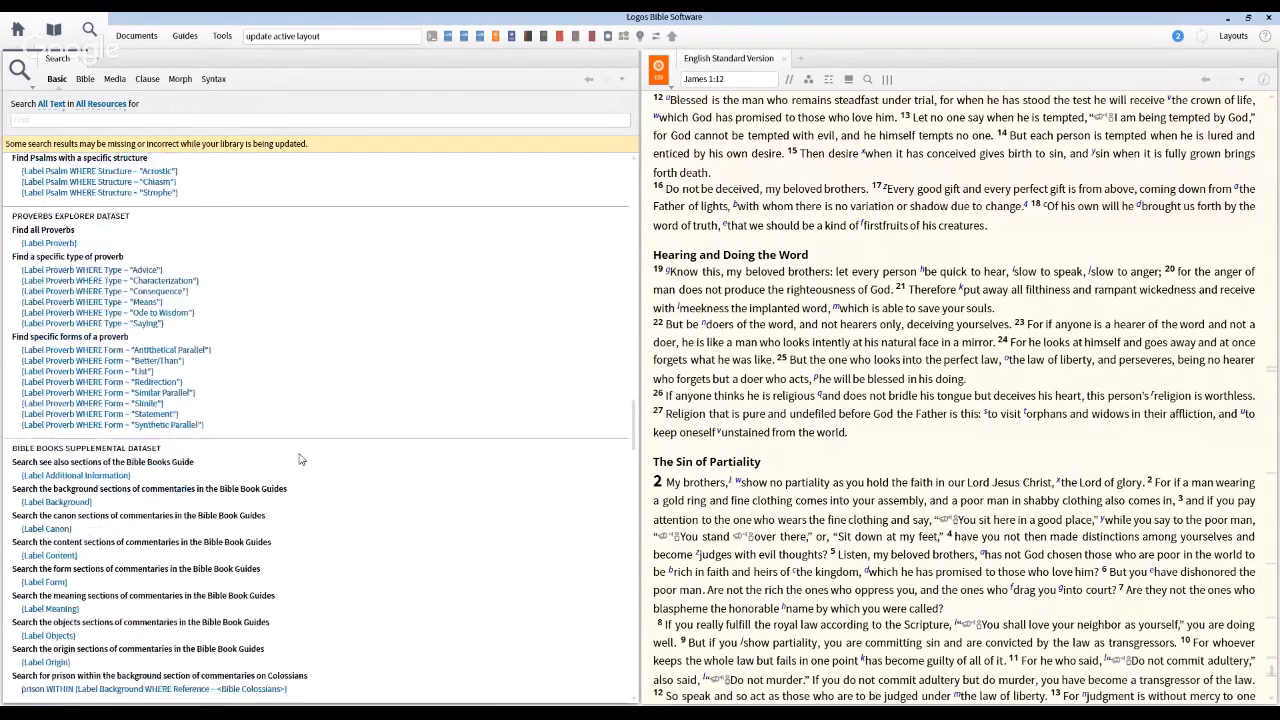
{"action": "scroll", "coordinate": [397, 406], "scroll_direction": "down", "scroll_amount": 5}
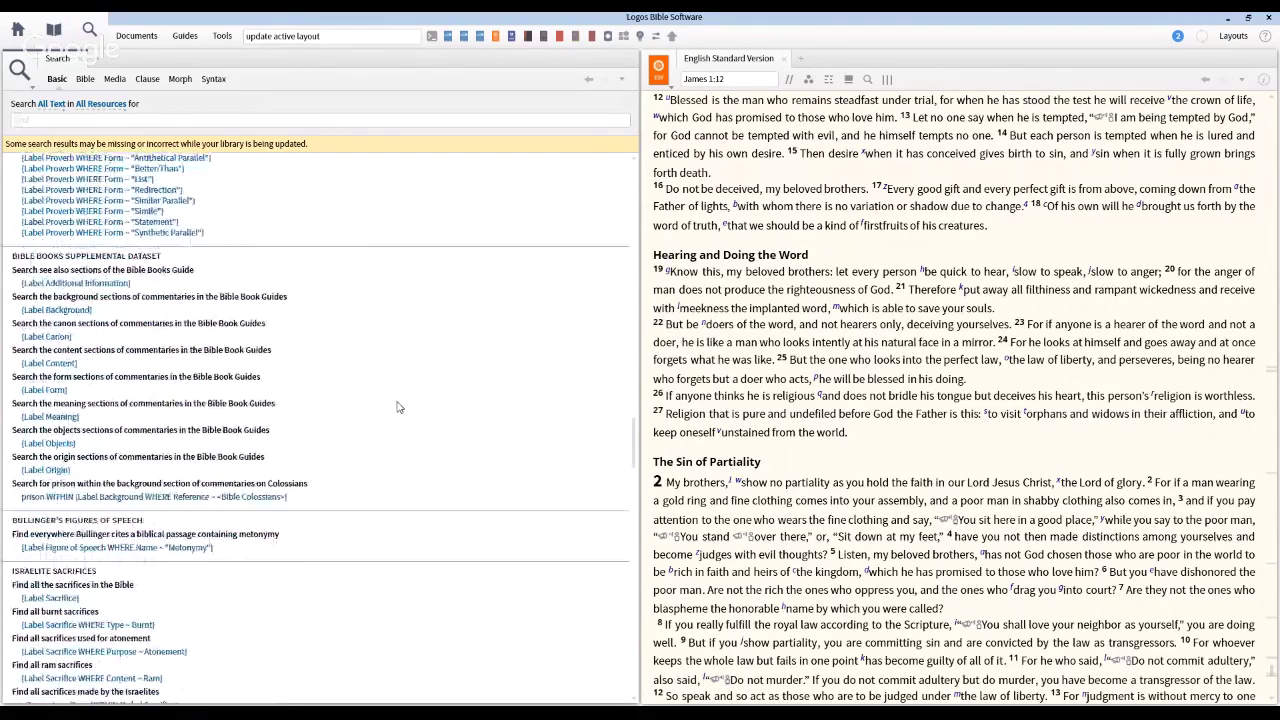
{"action": "scroll", "coordinate": [397, 406], "scroll_direction": "down", "scroll_amount": 5}
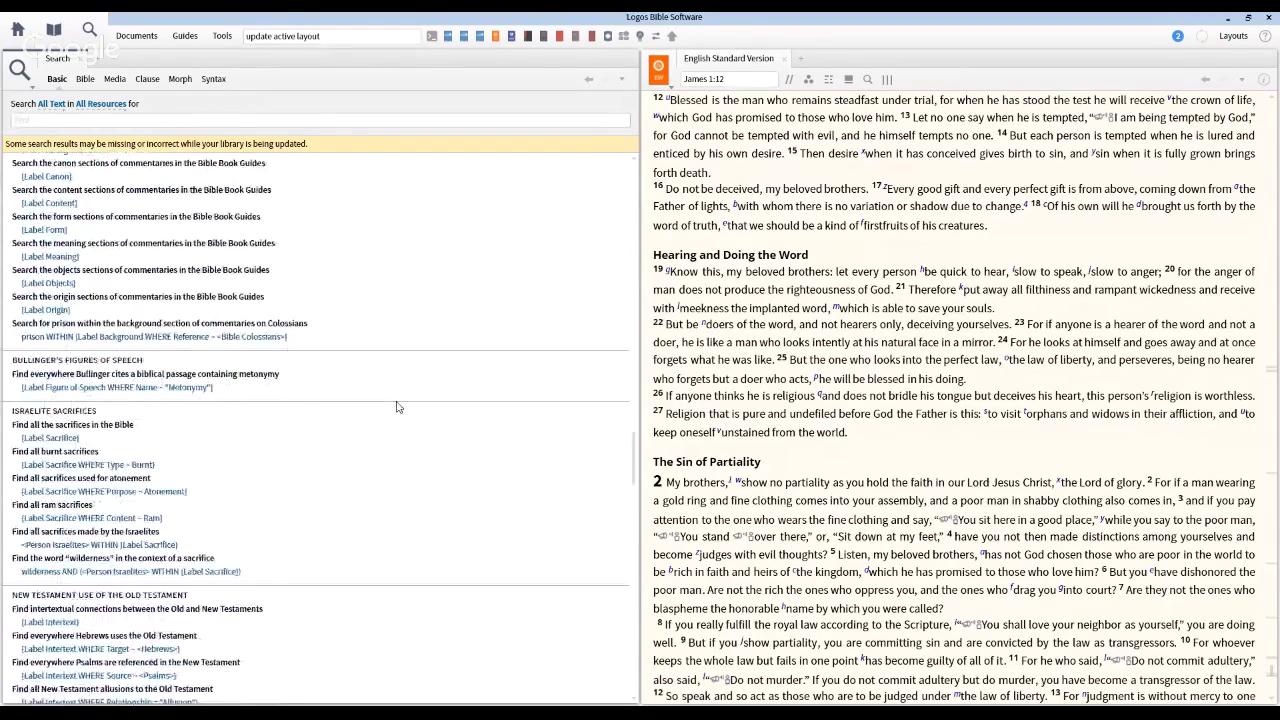
{"action": "scroll", "coordinate": [397, 405], "scroll_direction": "down", "scroll_amount": 7}
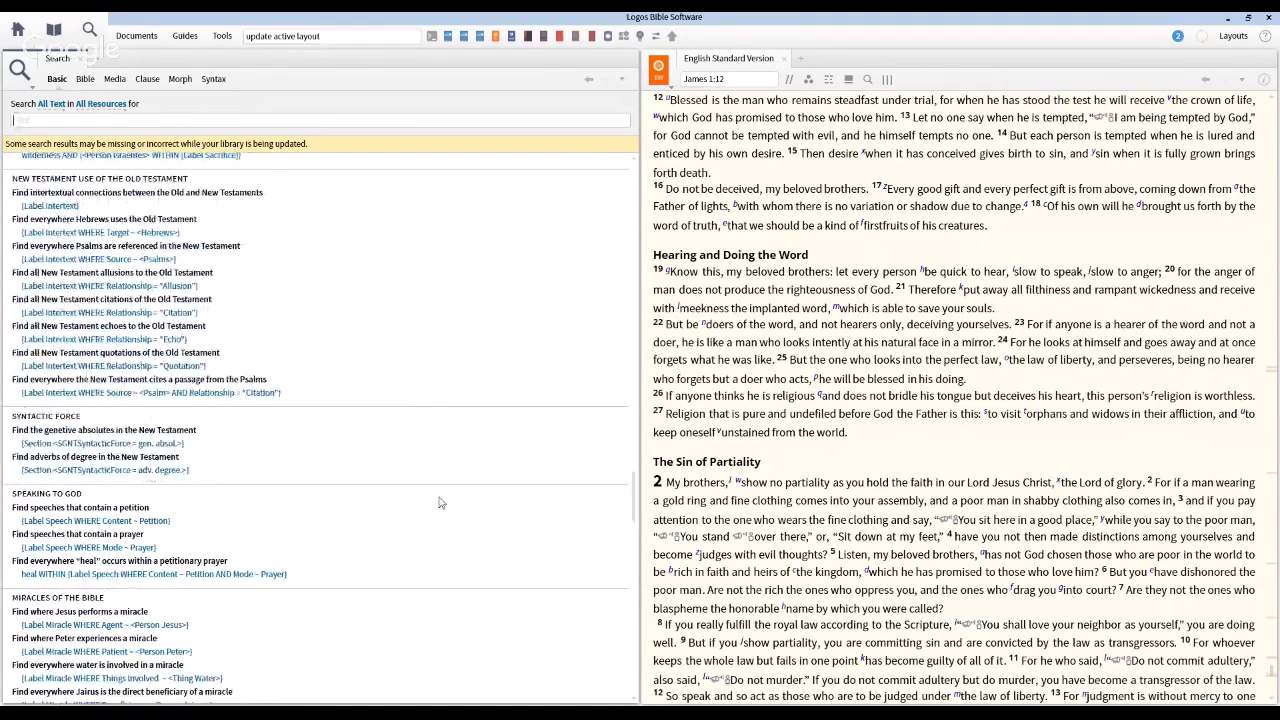
{"action": "scroll", "coordinate": [428, 412], "scroll_direction": "down", "scroll_amount": 6}
{"action": "scroll", "coordinate": [428, 409], "scroll_direction": "down", "scroll_amount": 1}
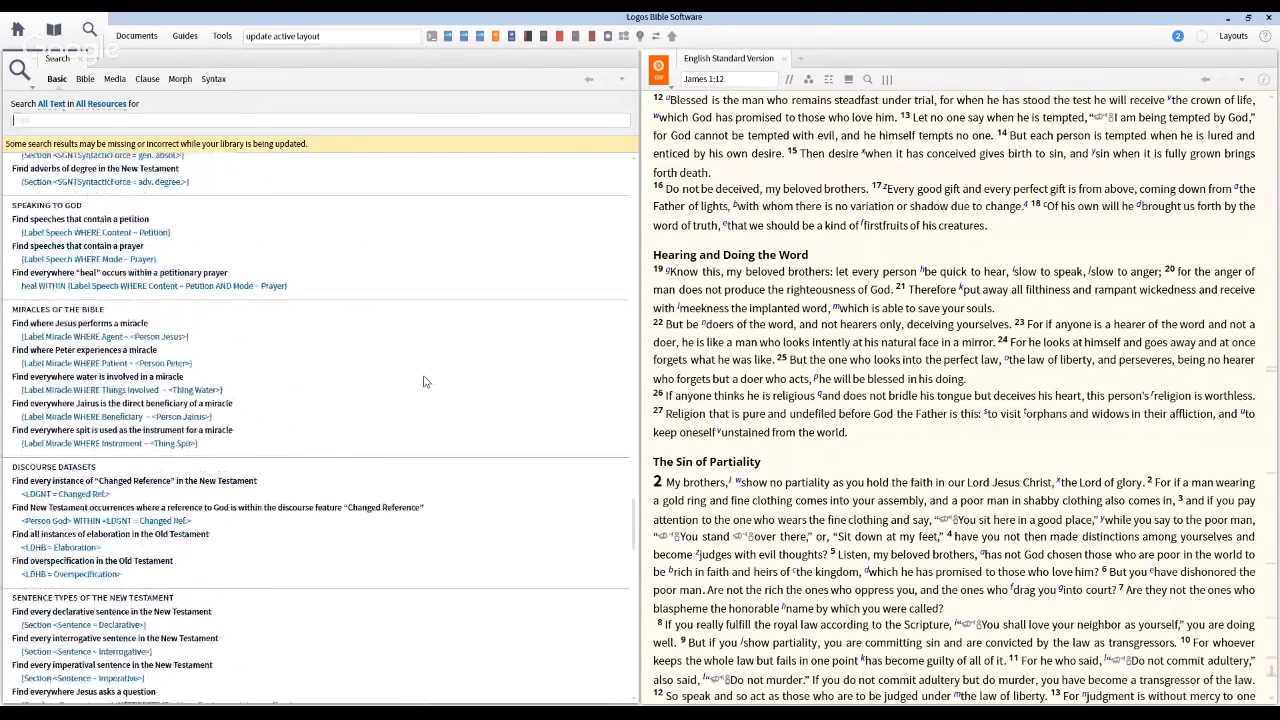
{"action": "scroll", "coordinate": [423, 381], "scroll_direction": "down", "scroll_amount": 7}
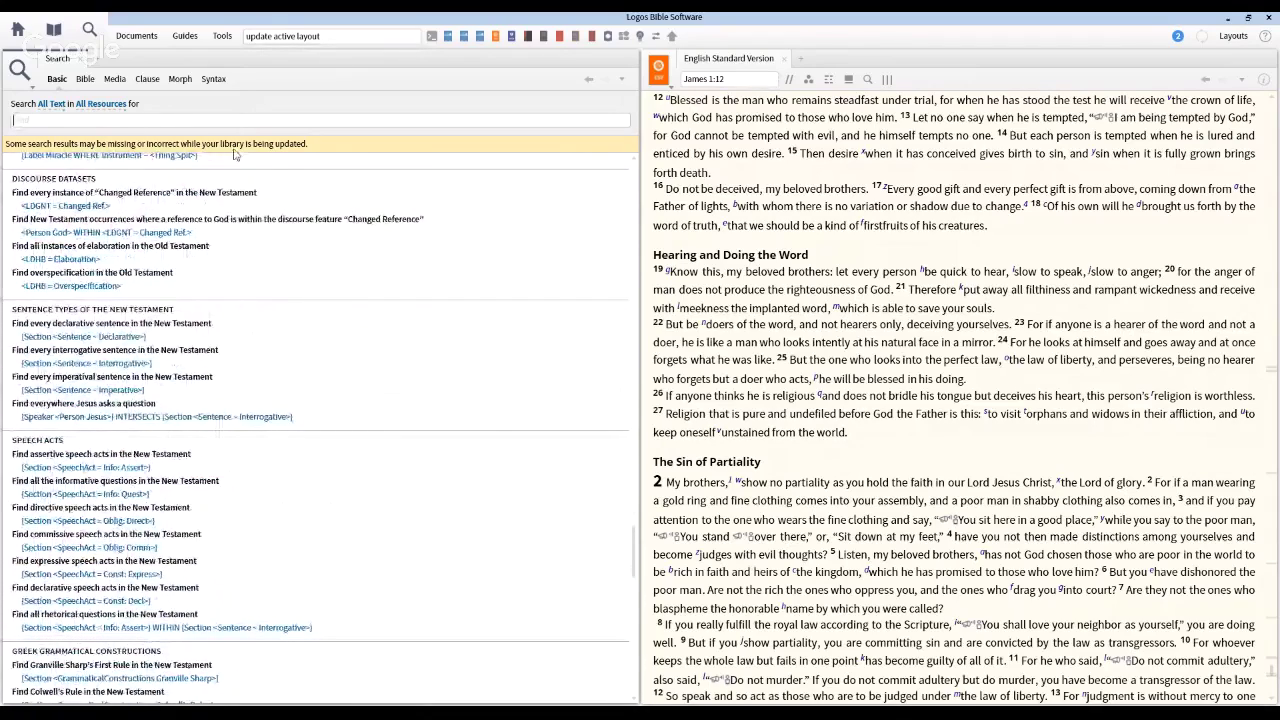
{"action": "left_click_drag", "start_coordinate": [633, 550], "coordinate": [625, 688]}
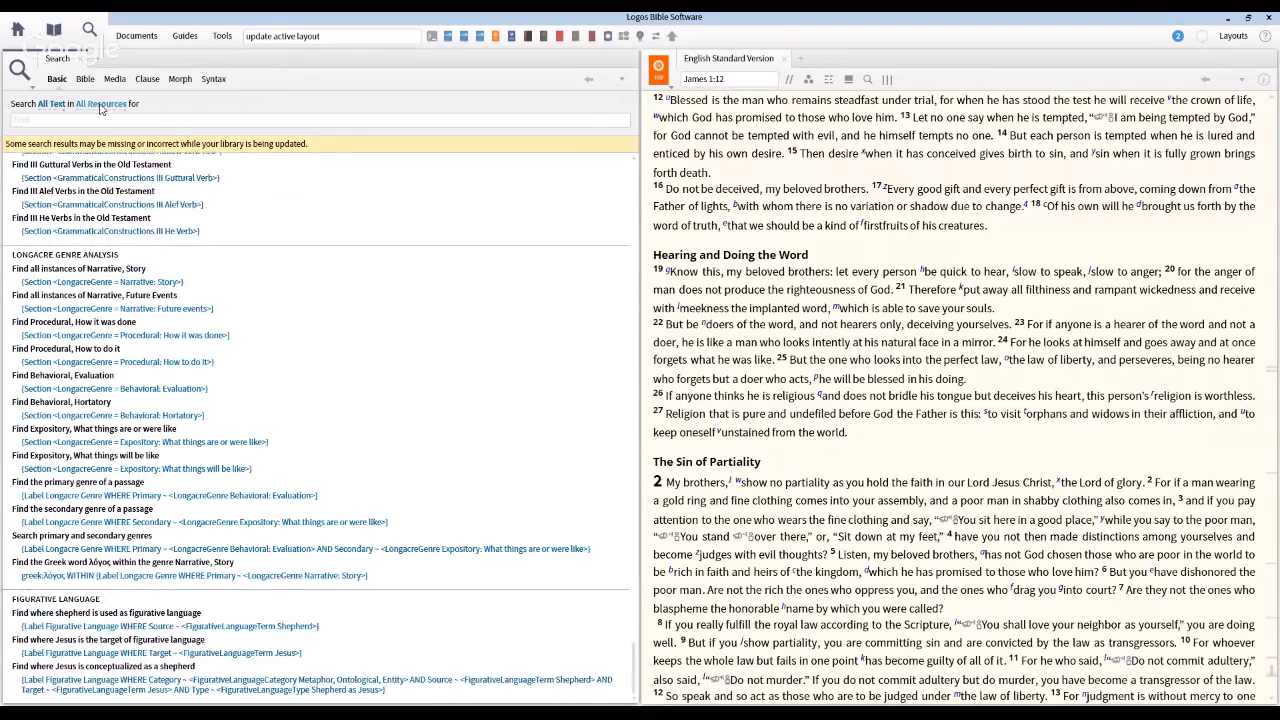
- Close the Search and English Standard Version panels and open the saved "son of man" OR "sons of man" passage list document
{"action": "left_click", "coordinate": [80, 60]}
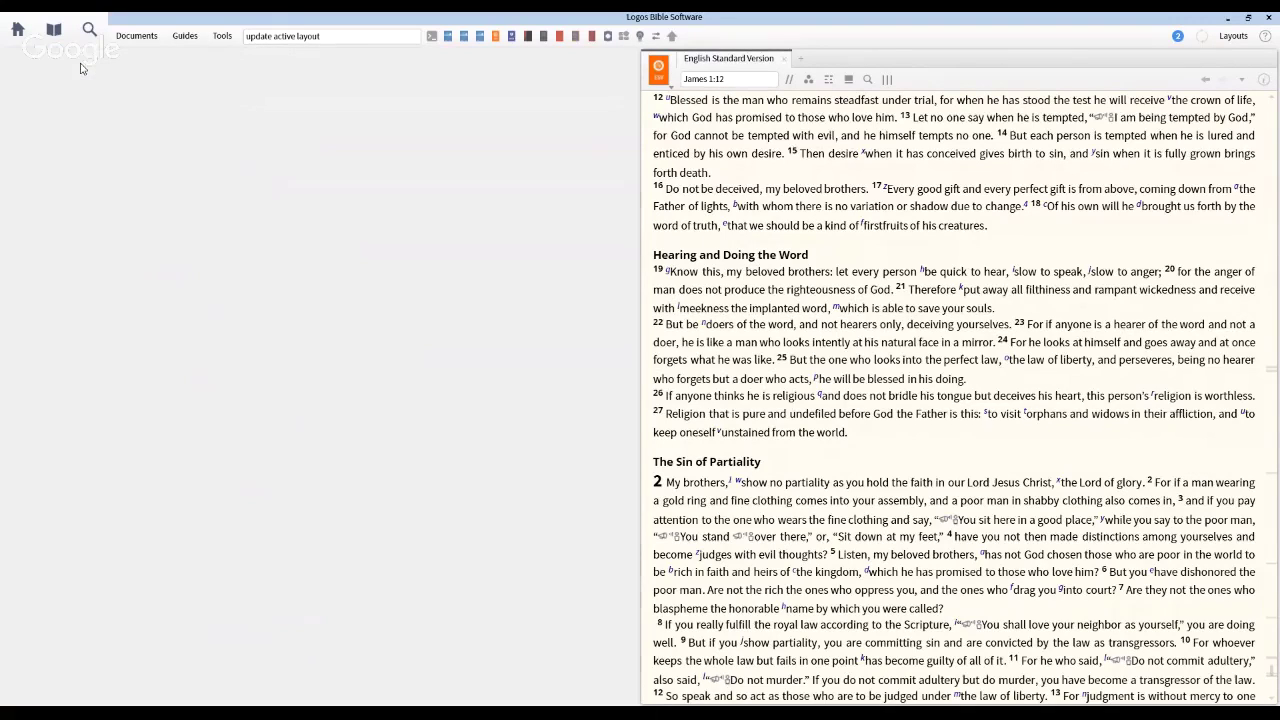
{"action": "left_click", "coordinate": [784, 59]}
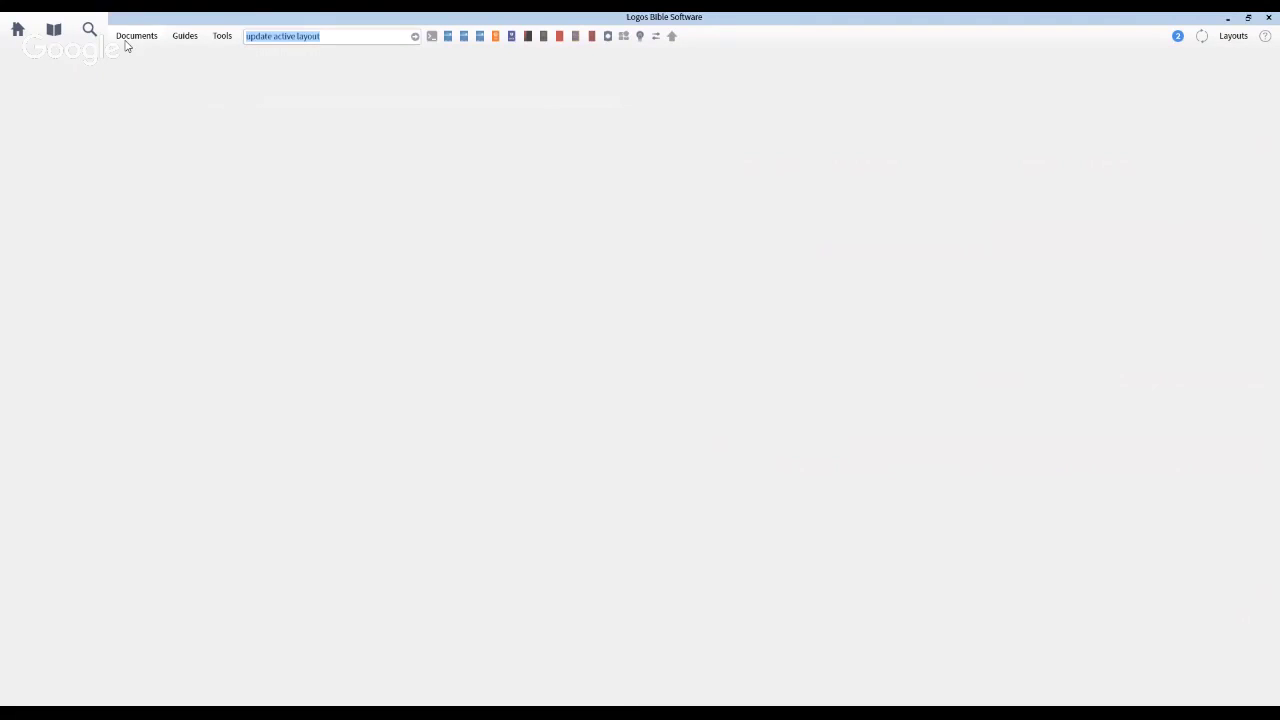
{"action": "left_click", "coordinate": [126, 45]}
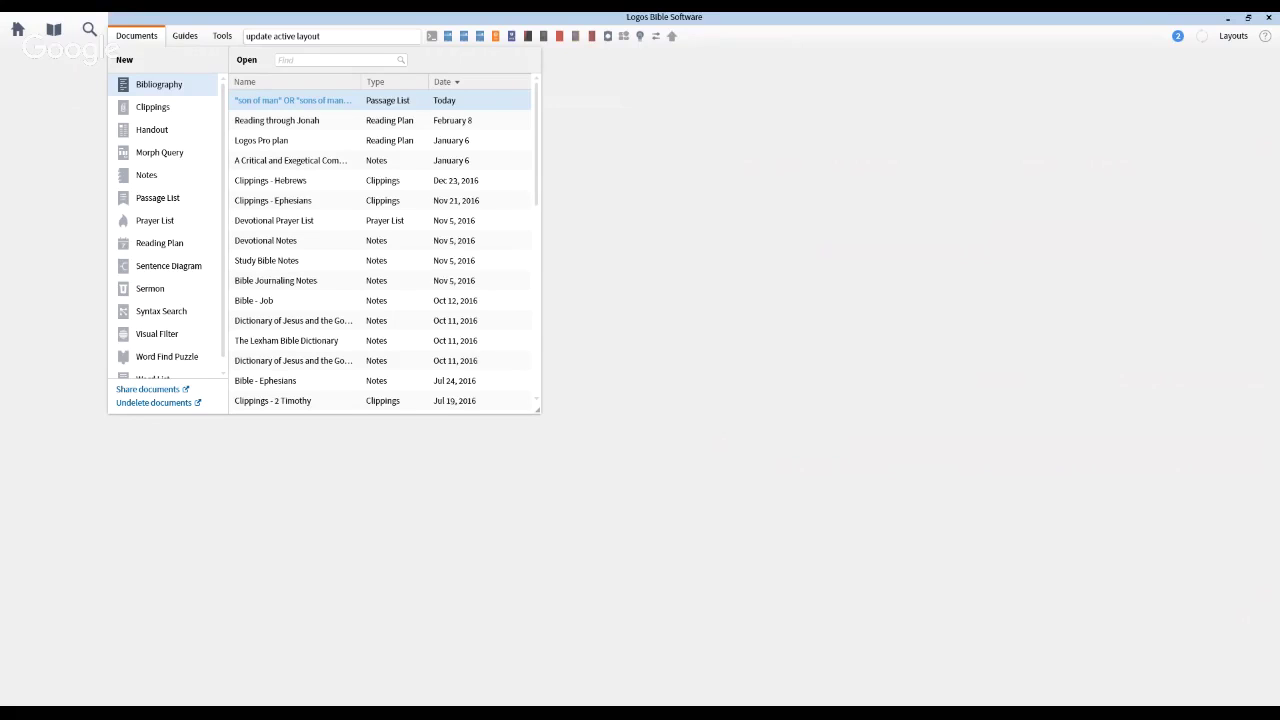
{"action": "left_click", "coordinate": [340, 104]}
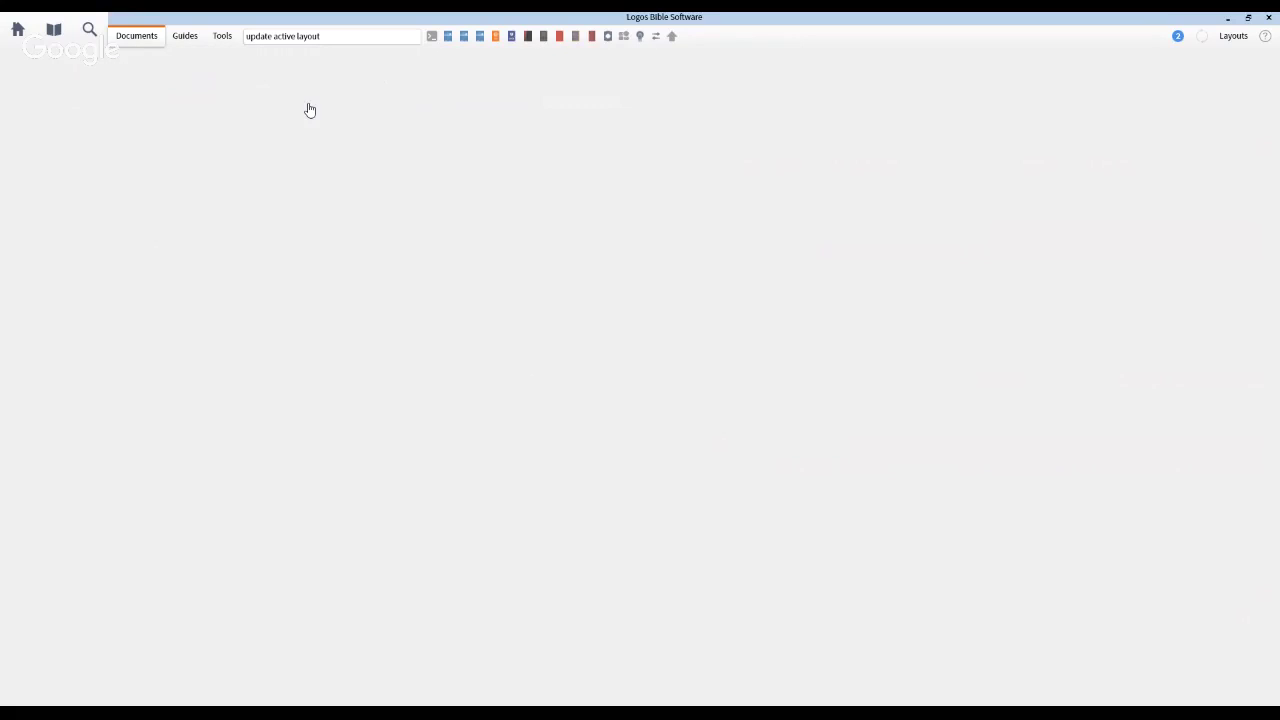
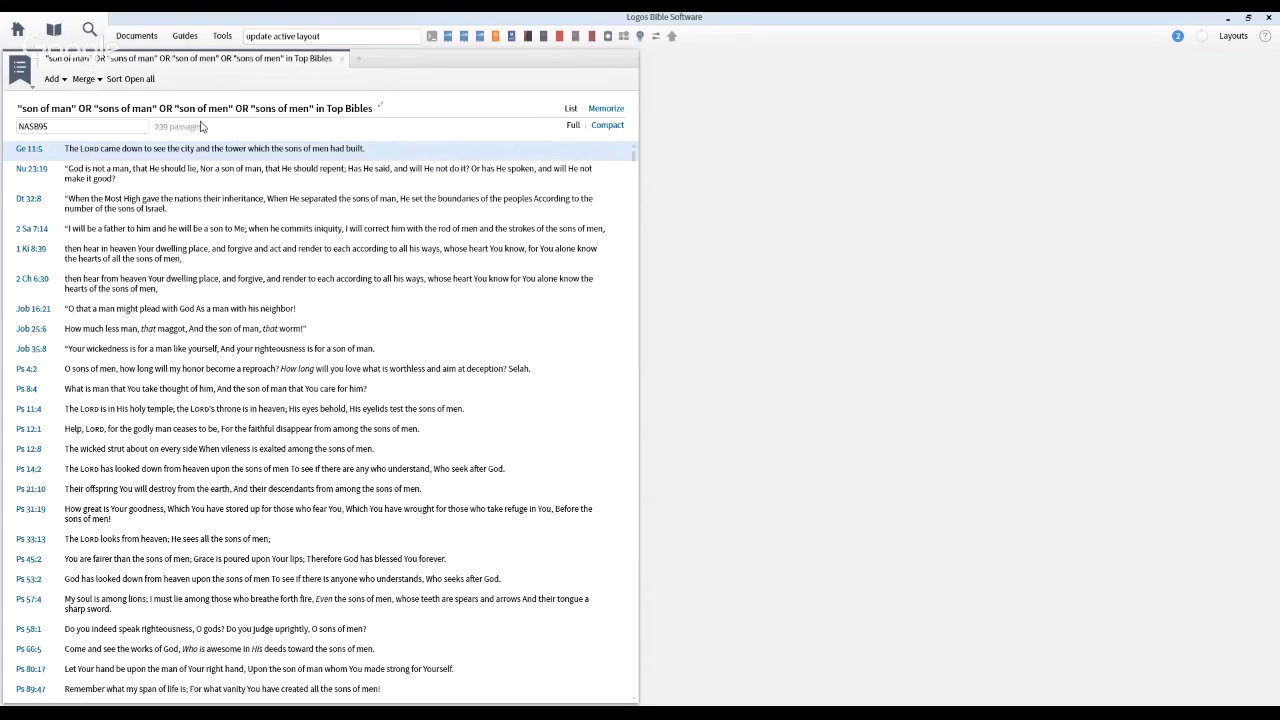
- Look over the passage list's title, its Bible version and the listed verses
{"action": "left_click", "coordinate": [212, 112]}
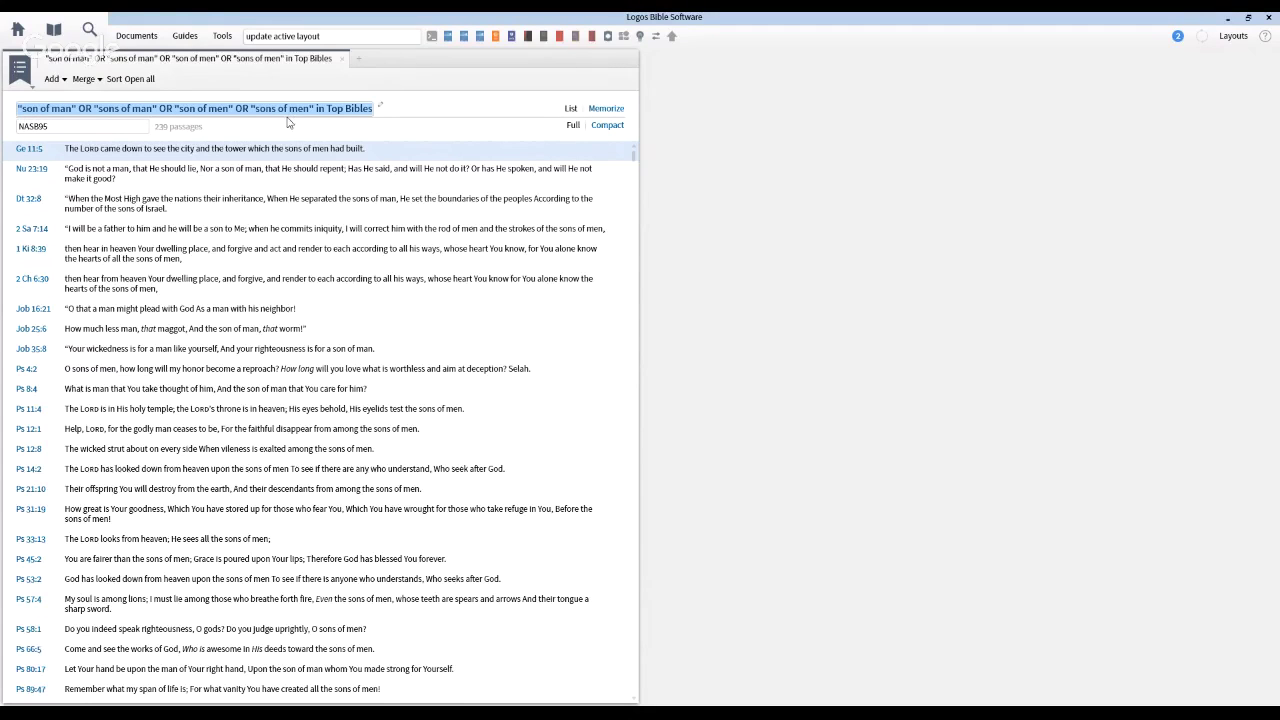
{"action": "key", "text": "Tab"}
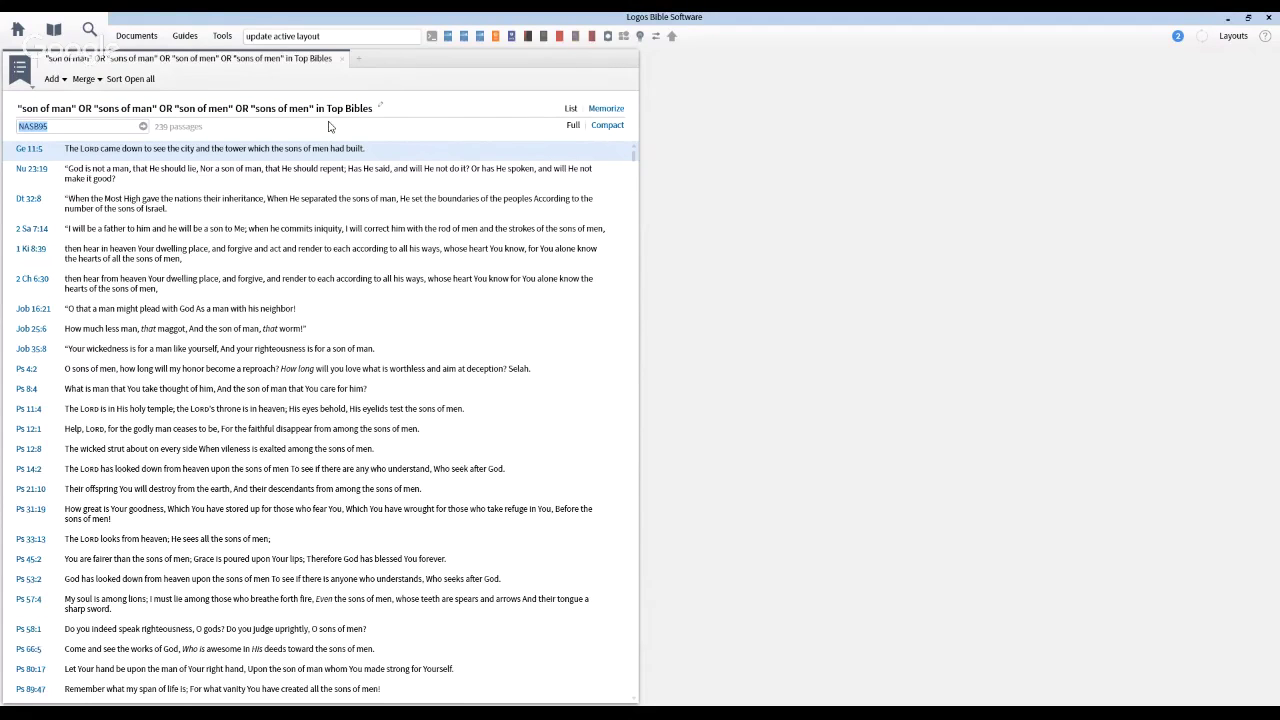
{"action": "scroll", "coordinate": [317, 174], "scroll_direction": "down", "scroll_amount": 1}
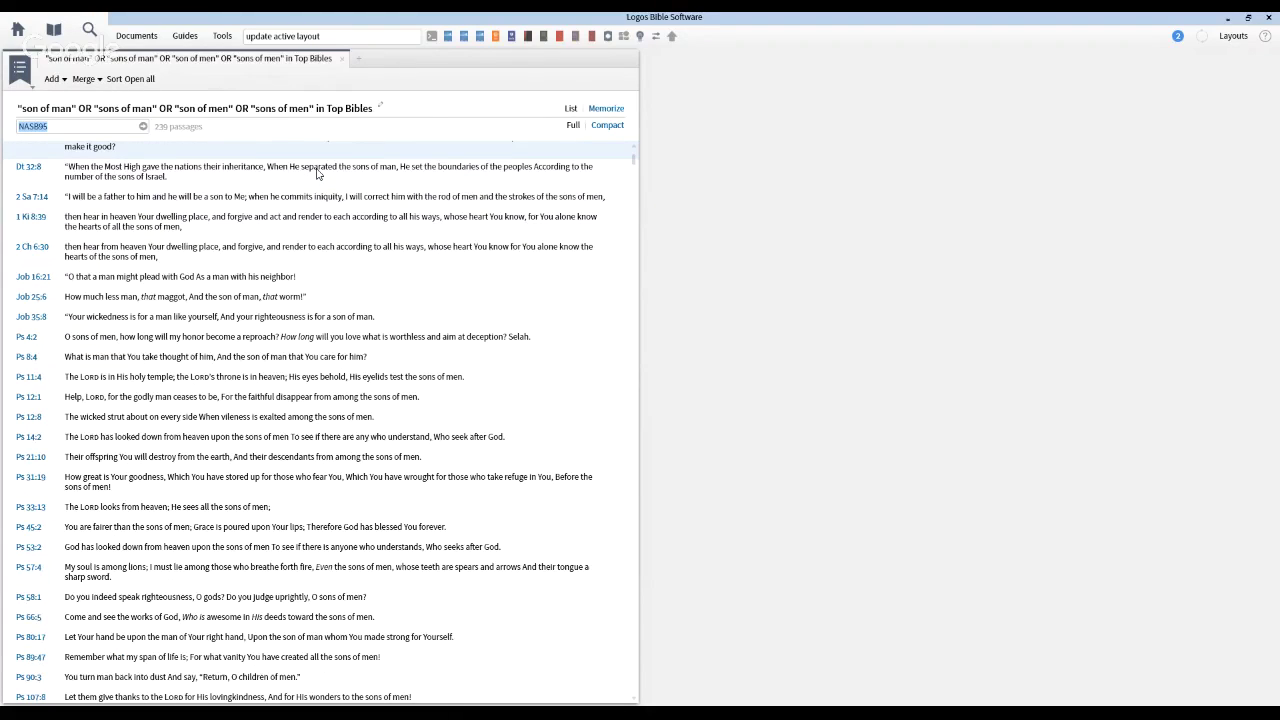
- Finish looking over the "son of man" passage list from its first verses and close the document
{"action": "scroll", "coordinate": [317, 174], "scroll_direction": "up", "scroll_amount": 1}
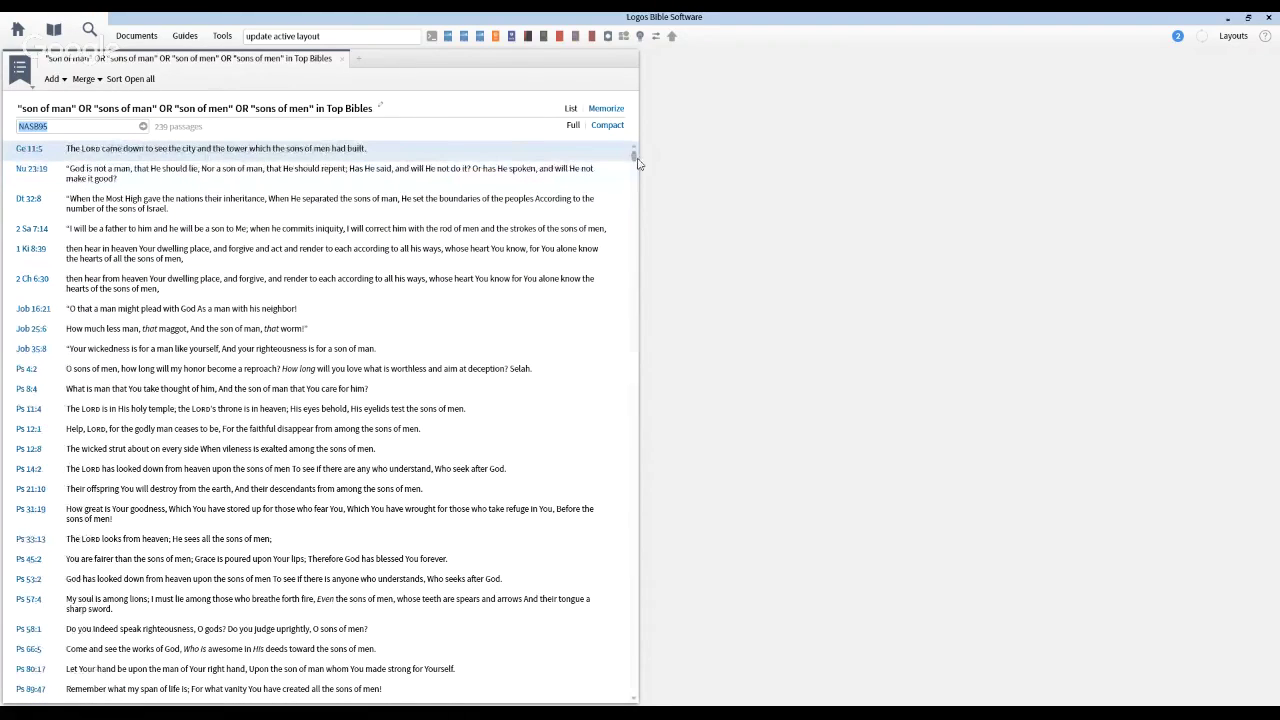
{"action": "scroll", "coordinate": [634, 163], "scroll_direction": "down", "scroll_amount": 3}
{"action": "left_click_drag", "start_coordinate": [643, 193], "coordinate": [355, 63]}
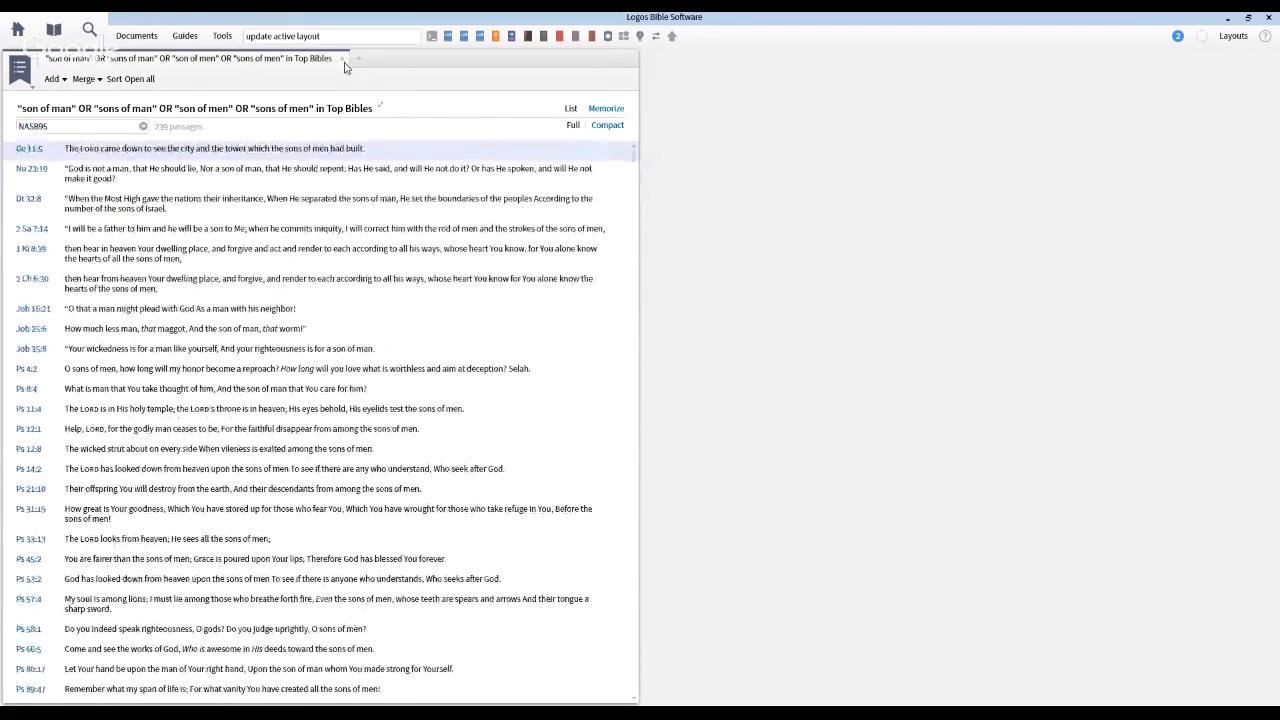
{"action": "left_click", "coordinate": [342, 59]}
- Run a Basic search of all text in all resources for the exact phrase "crown of life"
{"action": "left_click", "coordinate": [148, 42]}
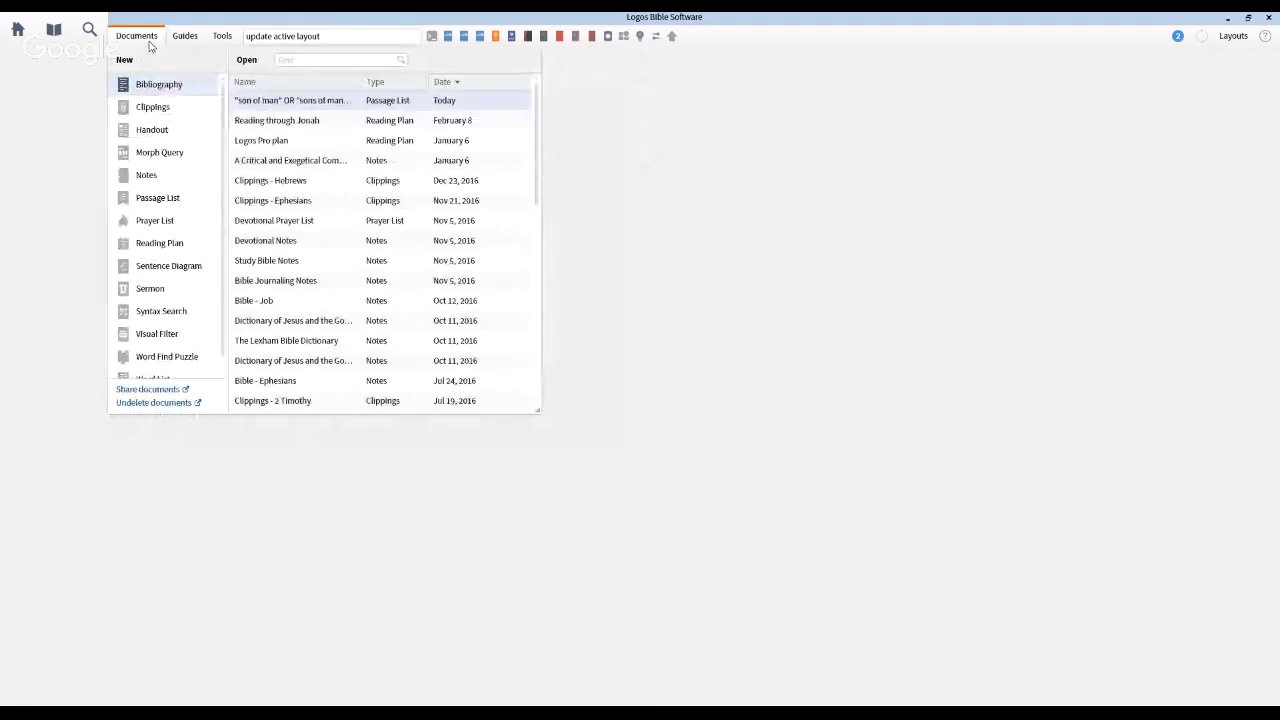
{"action": "left_click", "coordinate": [89, 33]}
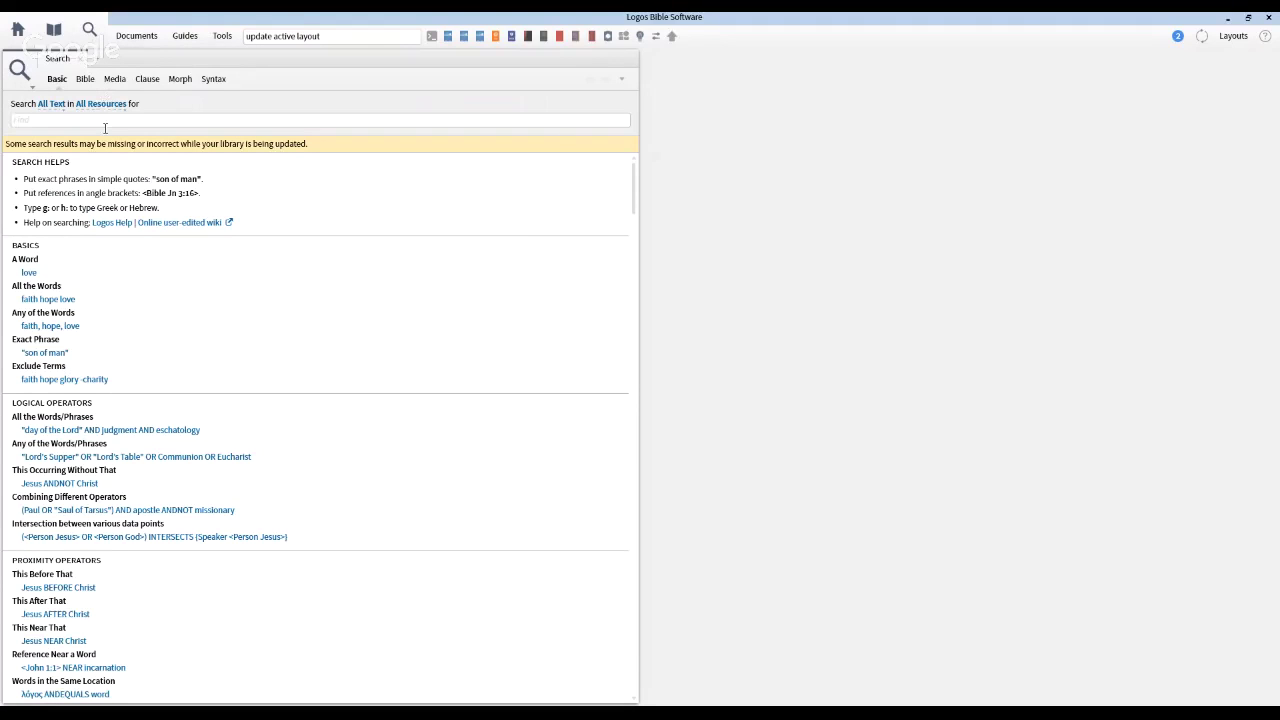
{"action": "type", "text": "\"crown of li"}
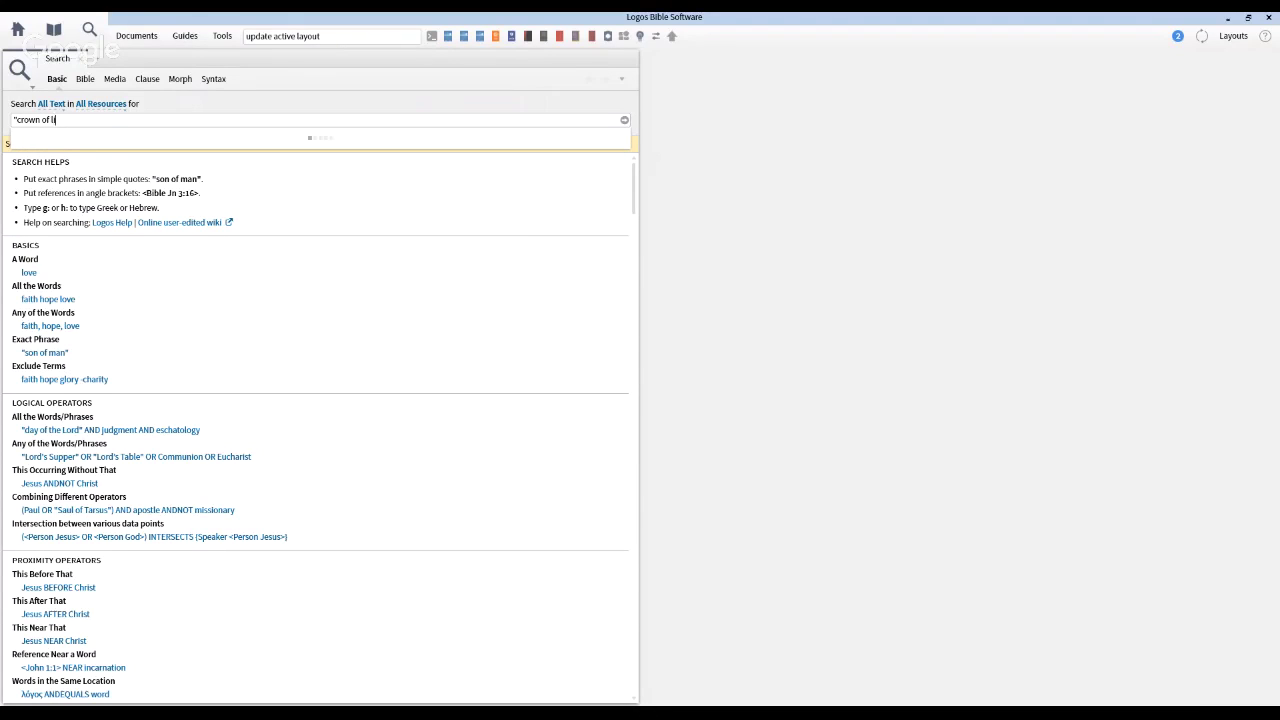
{"action": "type", "text": "fe\""}
{"action": "key", "text": "Return"}
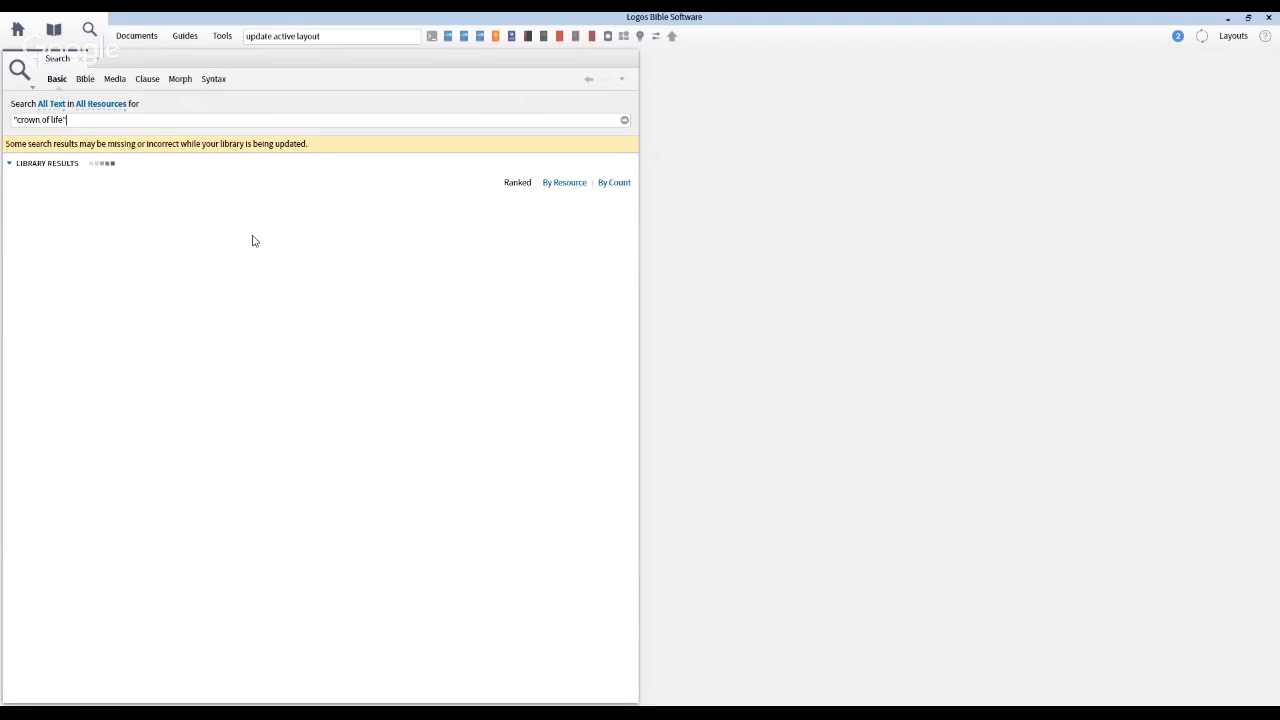
- Run the "crown of life" search as a Bible search in the English Standard Version, review the verses and close the Search panel
{"action": "left_click", "coordinate": [88, 84]}
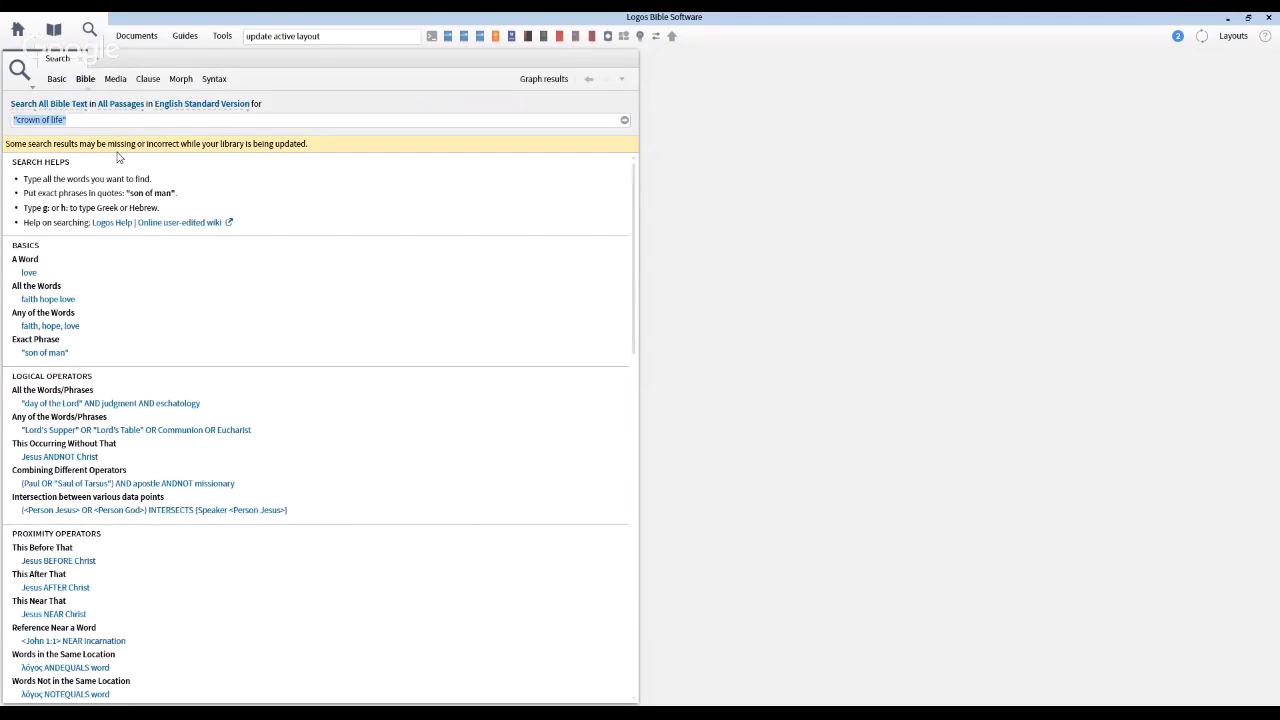
{"action": "left_click", "coordinate": [91, 122]}
{"action": "key", "text": "Return"}
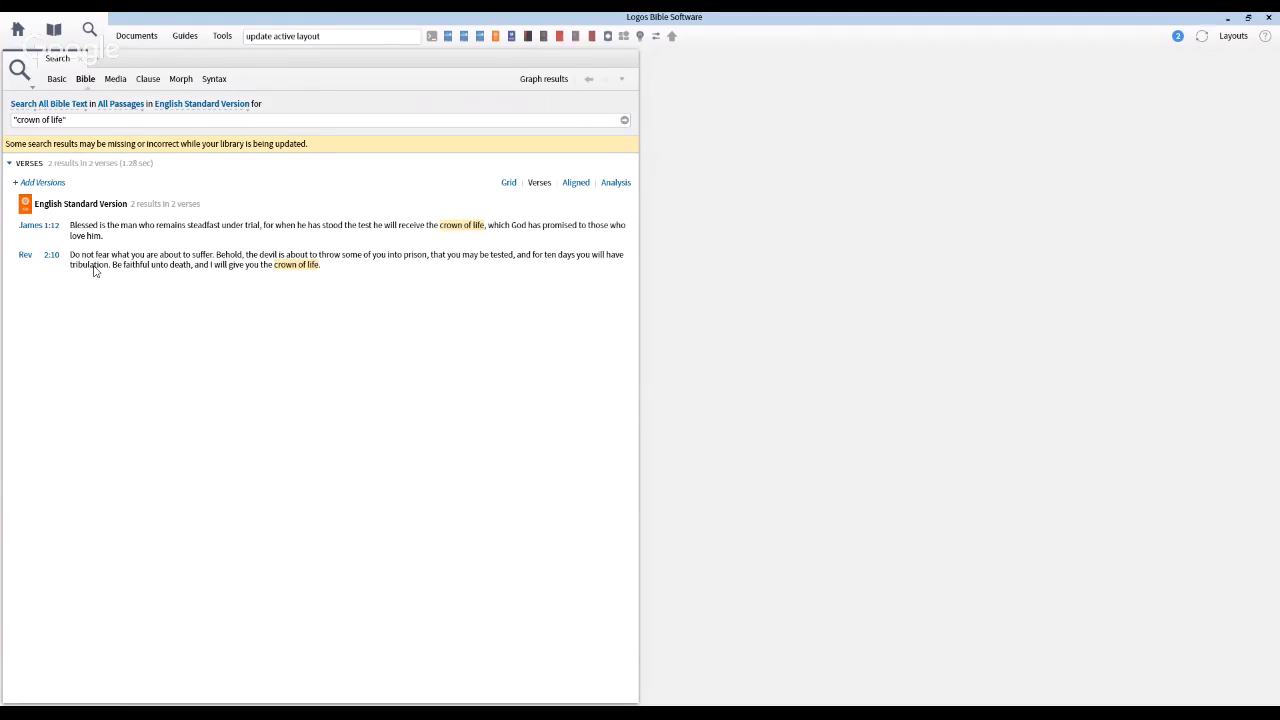
{"action": "mouse_move", "coordinate": [113, 211]}
{"action": "left_click", "coordinate": [81, 60]}
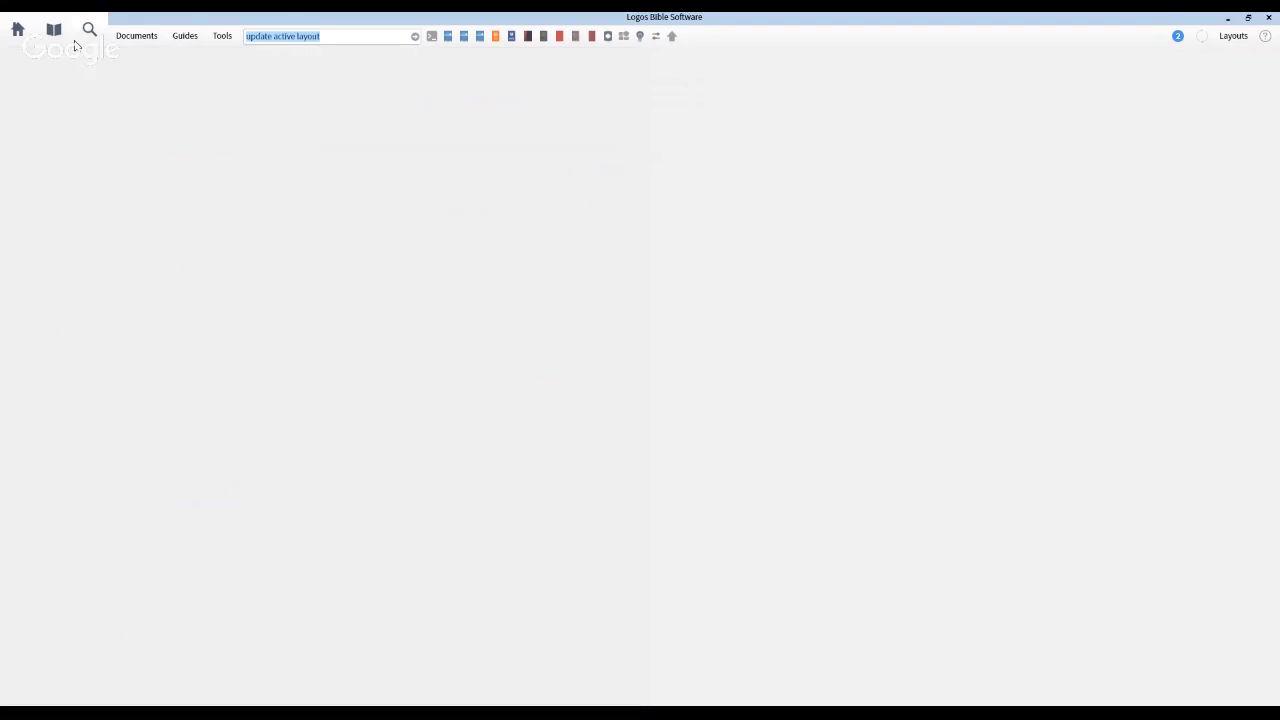
- Look over the new document types from Bibliography to Word List, plus the available guides such as the Passage Guide
{"action": "left_click", "coordinate": [149, 40]}
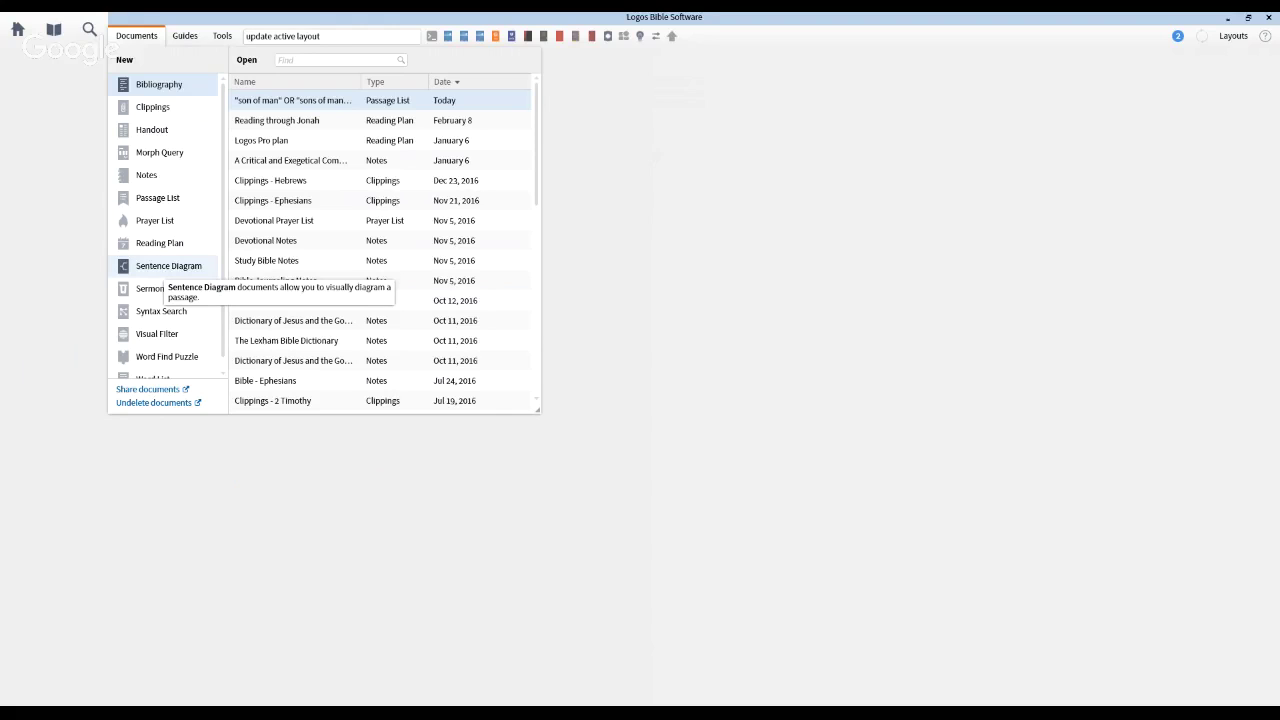
{"action": "scroll", "coordinate": [160, 300], "scroll_direction": "down", "scroll_amount": 1}
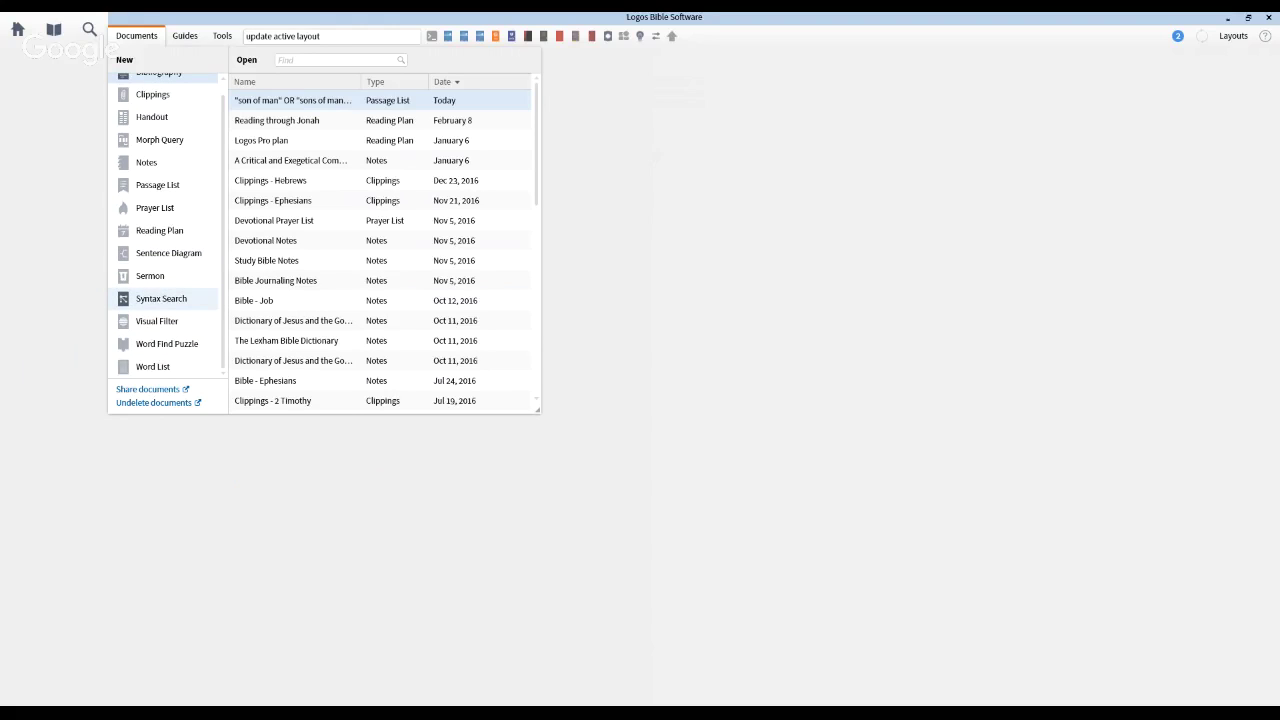
{"action": "scroll", "coordinate": [160, 305], "scroll_direction": "up", "scroll_amount": 1}
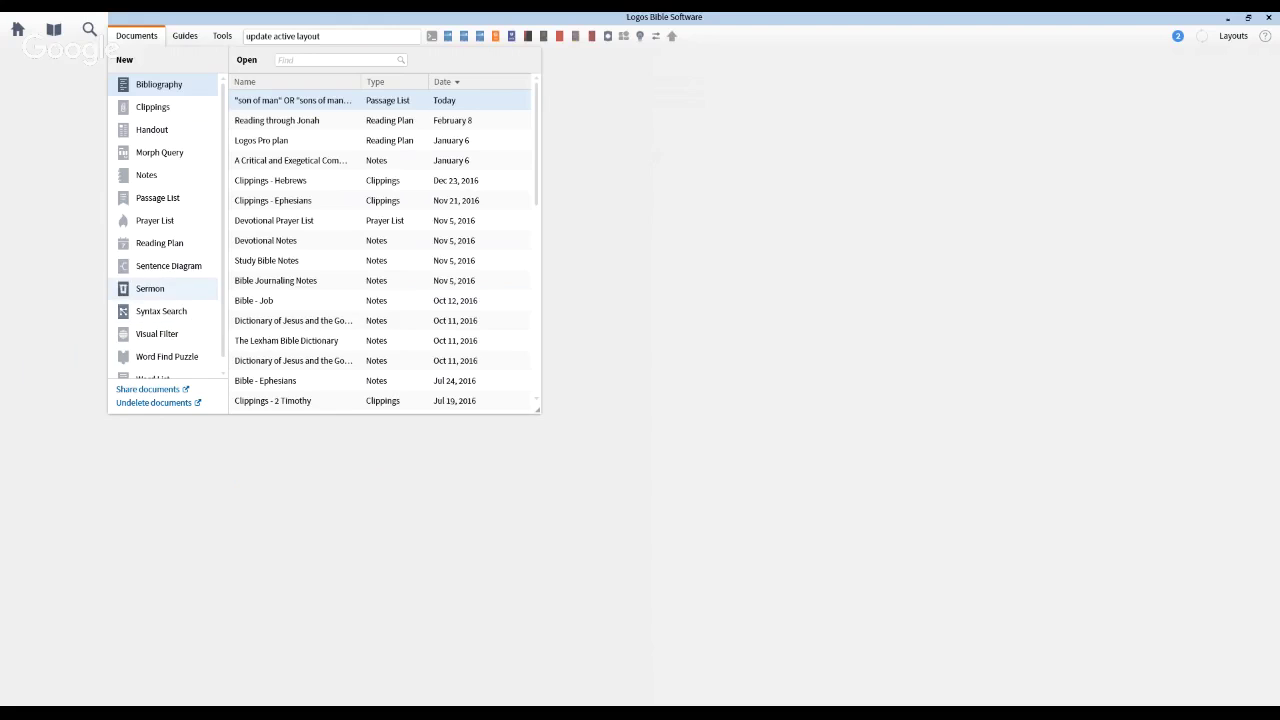
{"action": "left_click", "coordinate": [183, 37]}
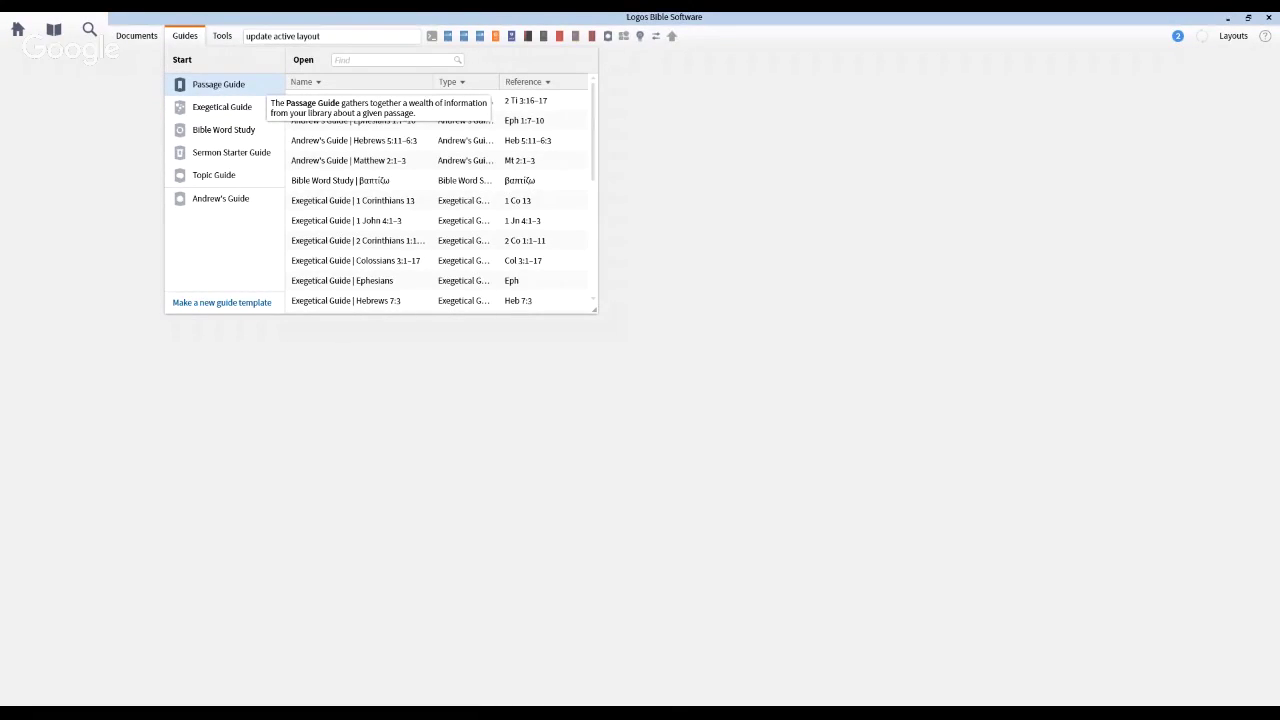
- Open the Highlighting tool and the English Standard Version Bible
{"action": "left_click", "coordinate": [220, 40]}
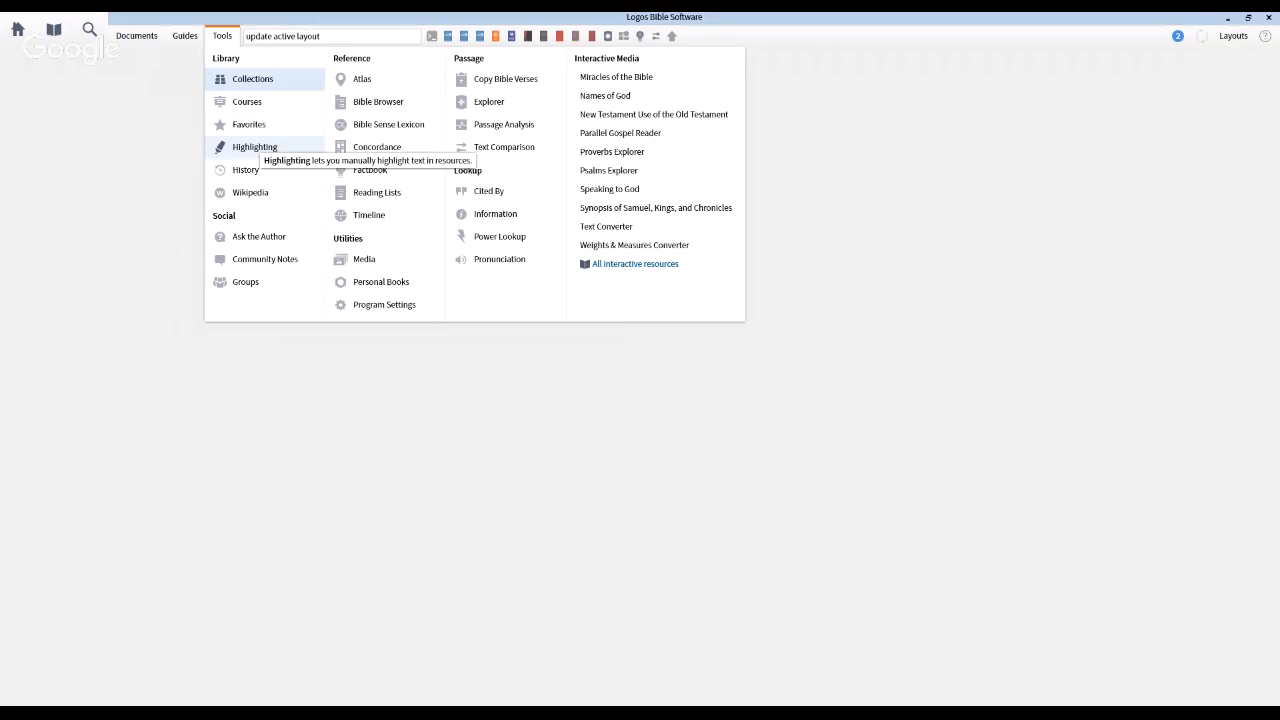
{"action": "left_click", "coordinate": [264, 154]}
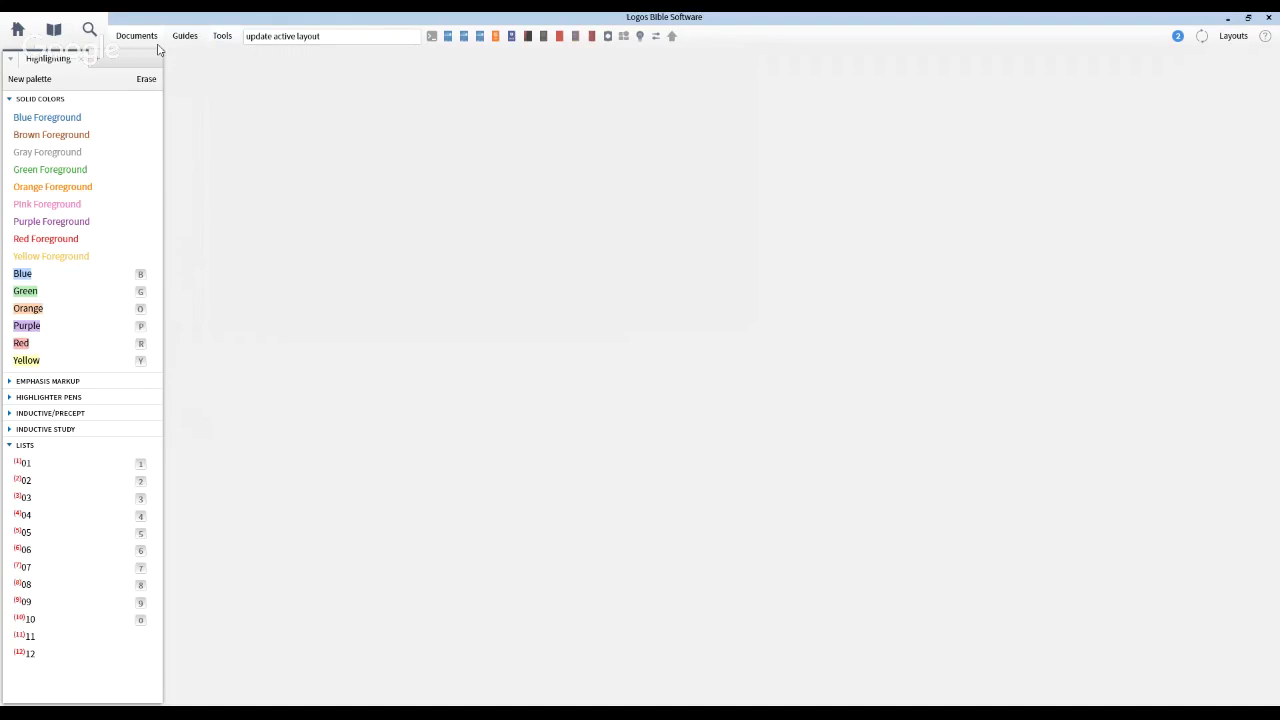
{"action": "left_click", "coordinate": [496, 37]}
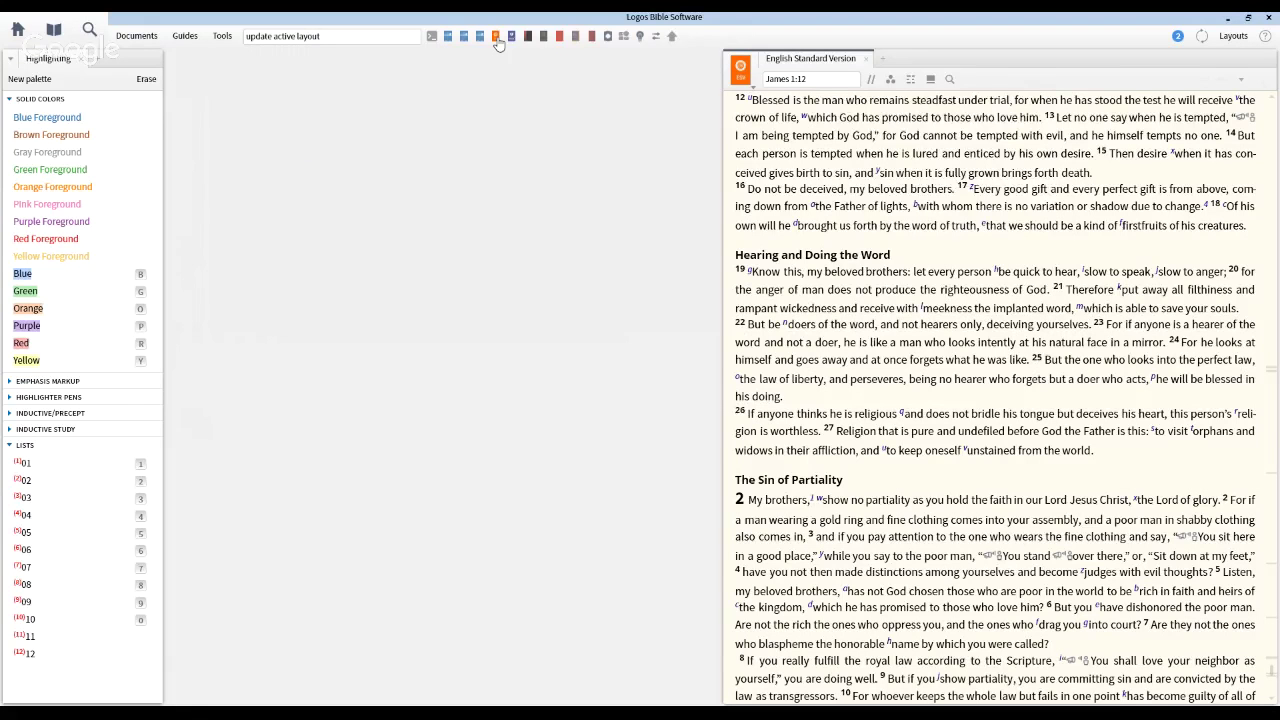
- Dock the English Standard Version panel directly beside the Highlighting palettes
{"action": "mouse_move", "coordinate": [818, 64]}
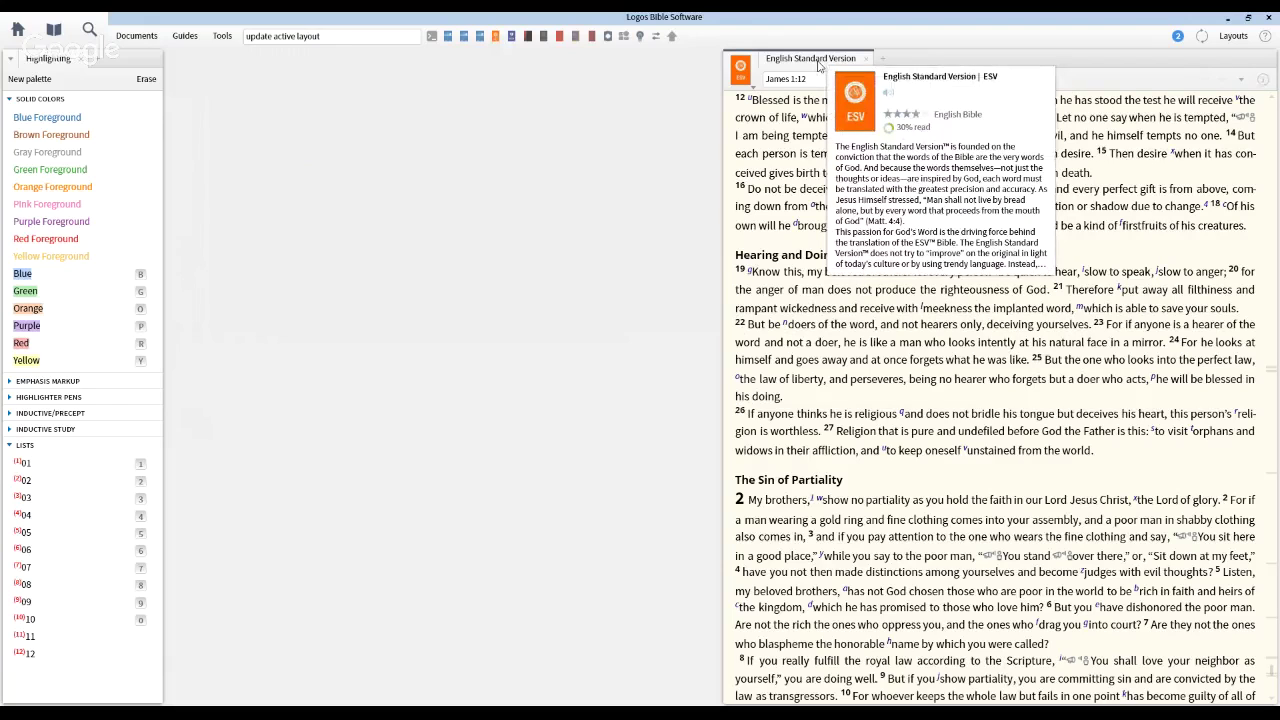
{"action": "left_click_drag", "start_coordinate": [820, 66], "coordinate": [395, 92]}
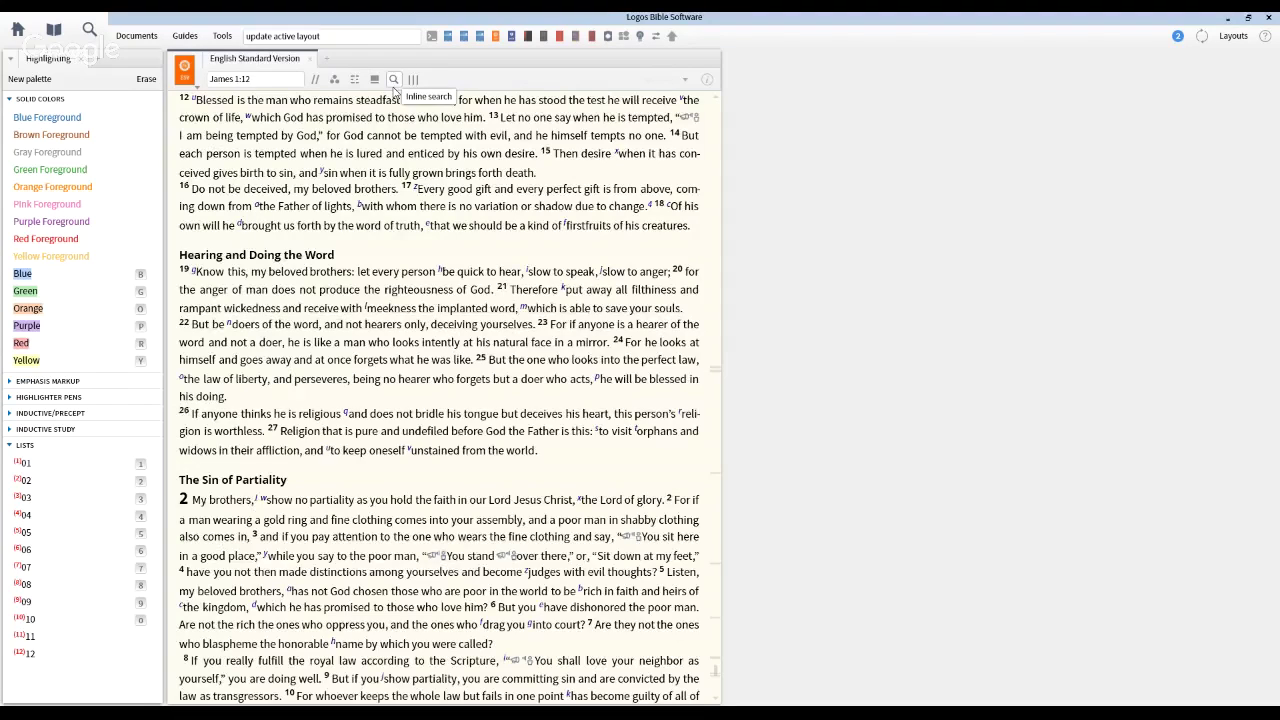
{"action": "left_click_drag", "start_coordinate": [255, 58], "coordinate": [651, 85]}
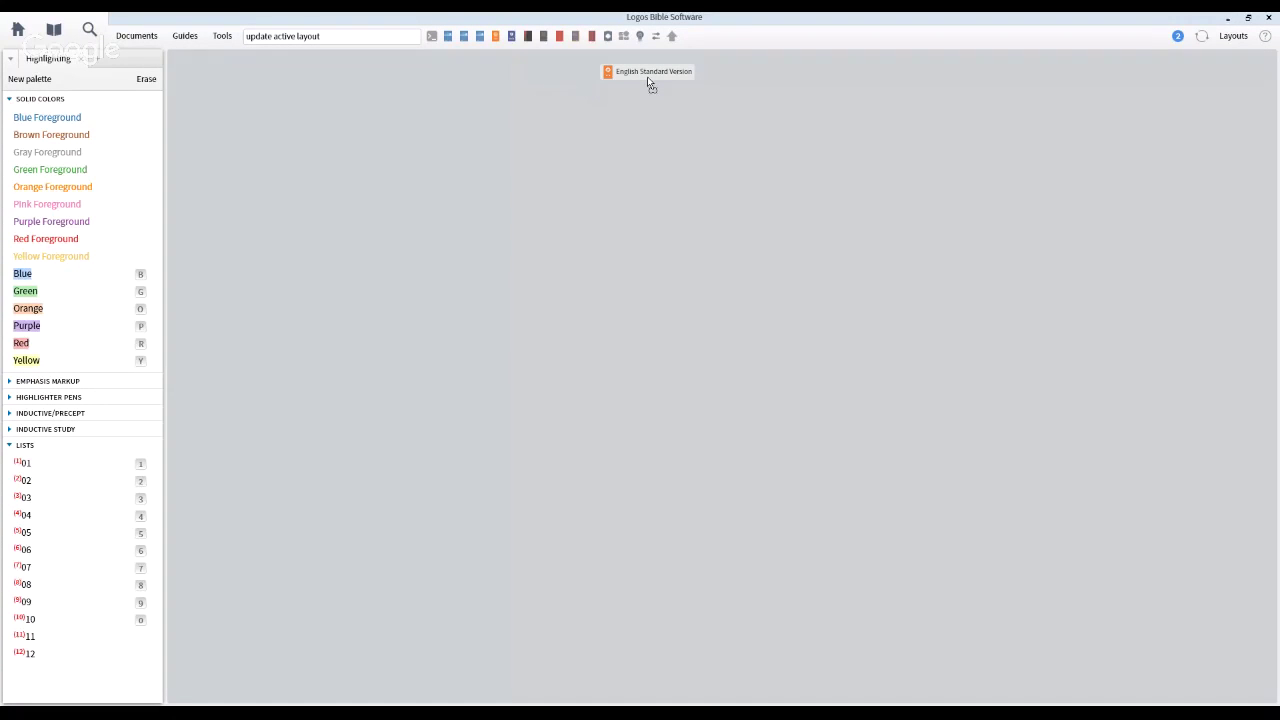
{"action": "left_click_drag", "start_coordinate": [647, 79], "coordinate": [648, 81]}
{"action": "left_click_drag", "start_coordinate": [255, 59], "coordinate": [423, 306]}
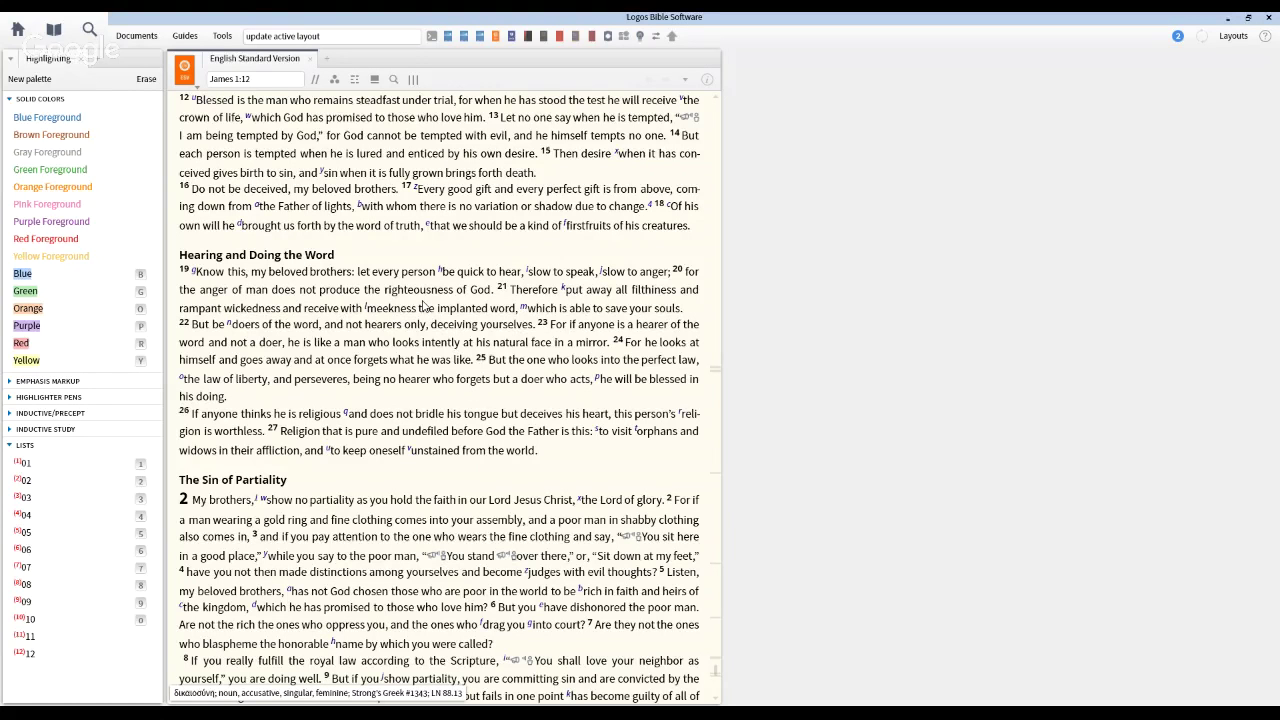
- Go back from James 1:12 to the highlighted and numbered commands in Hebrews 12:26 through chapter 13
{"action": "left_click", "coordinate": [268, 82]}
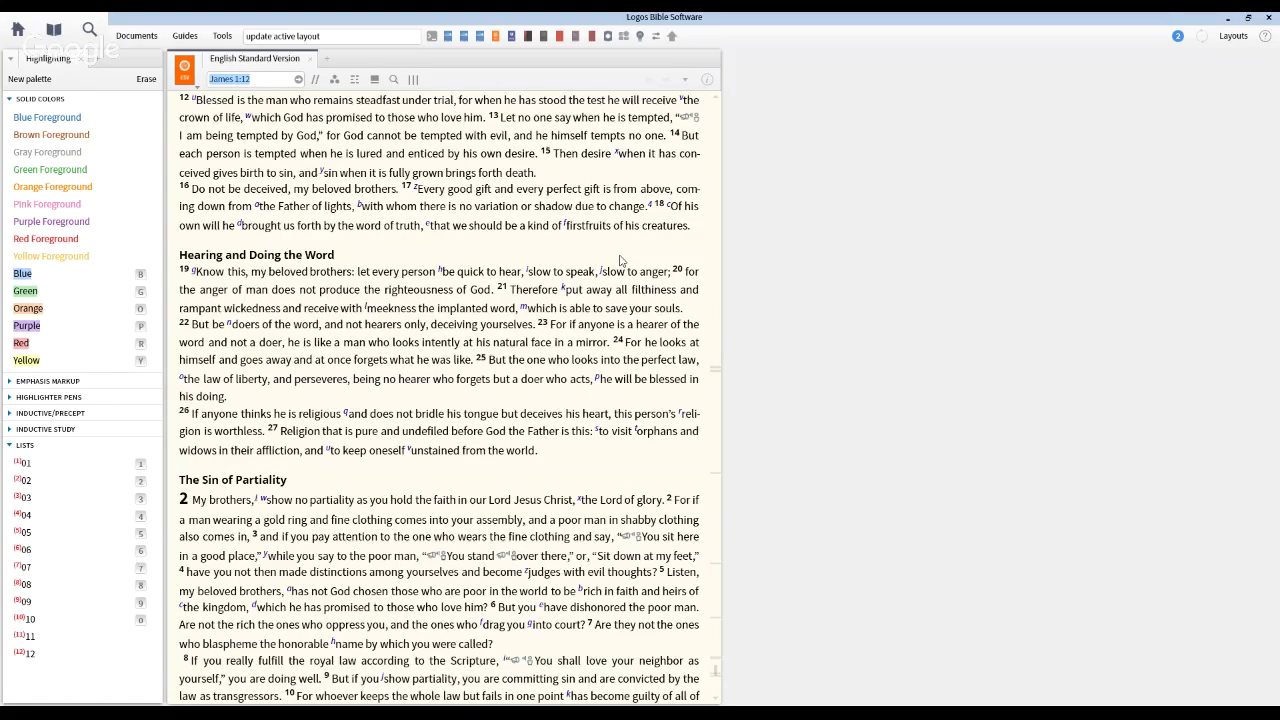
{"action": "scroll", "coordinate": [620, 260], "scroll_direction": "up", "scroll_amount": 1}
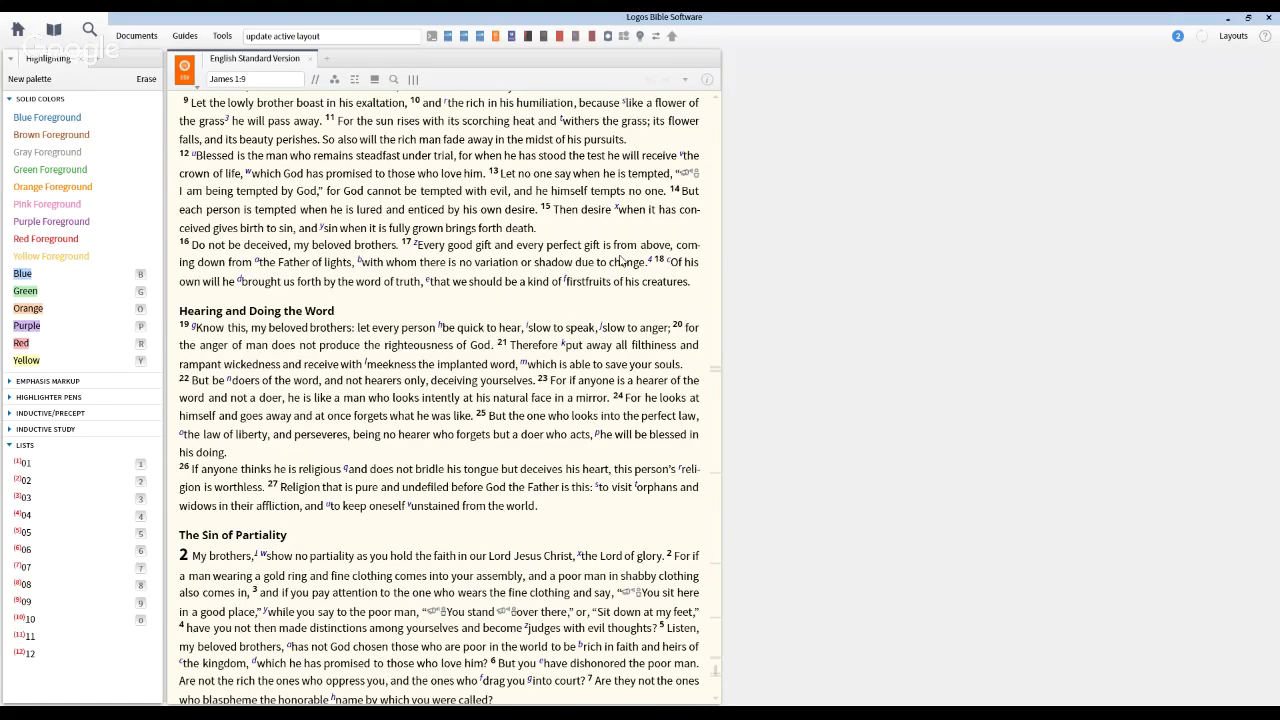
{"action": "scroll", "coordinate": [502, 276], "scroll_direction": "up", "scroll_amount": 15}
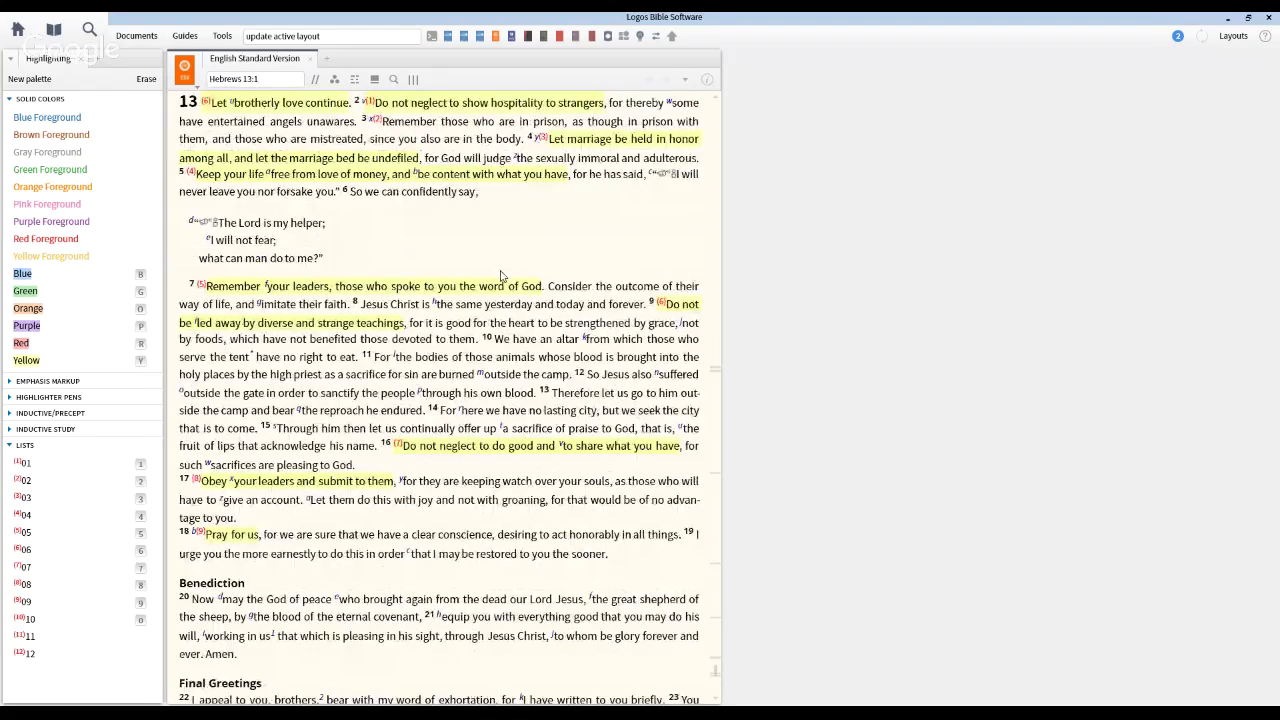
{"action": "scroll", "coordinate": [502, 270], "scroll_direction": "up", "scroll_amount": 1}
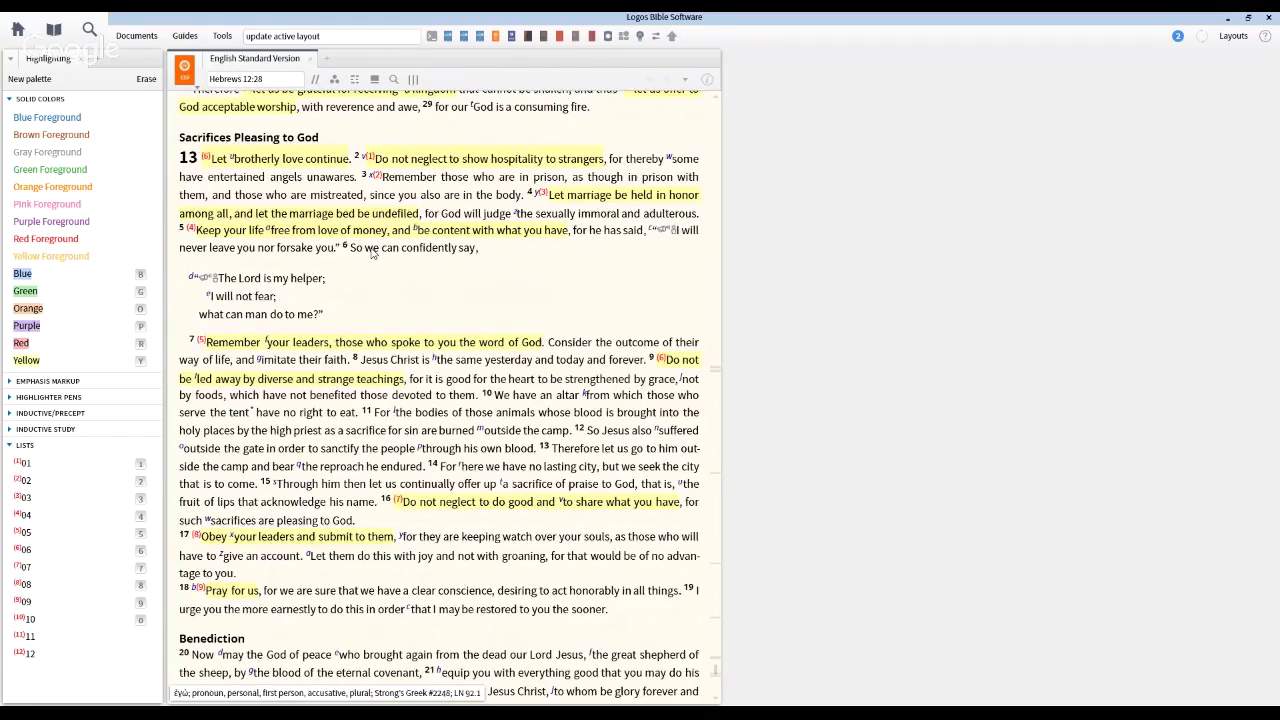
{"action": "scroll", "coordinate": [372, 253], "scroll_direction": "up", "scroll_amount": 1}
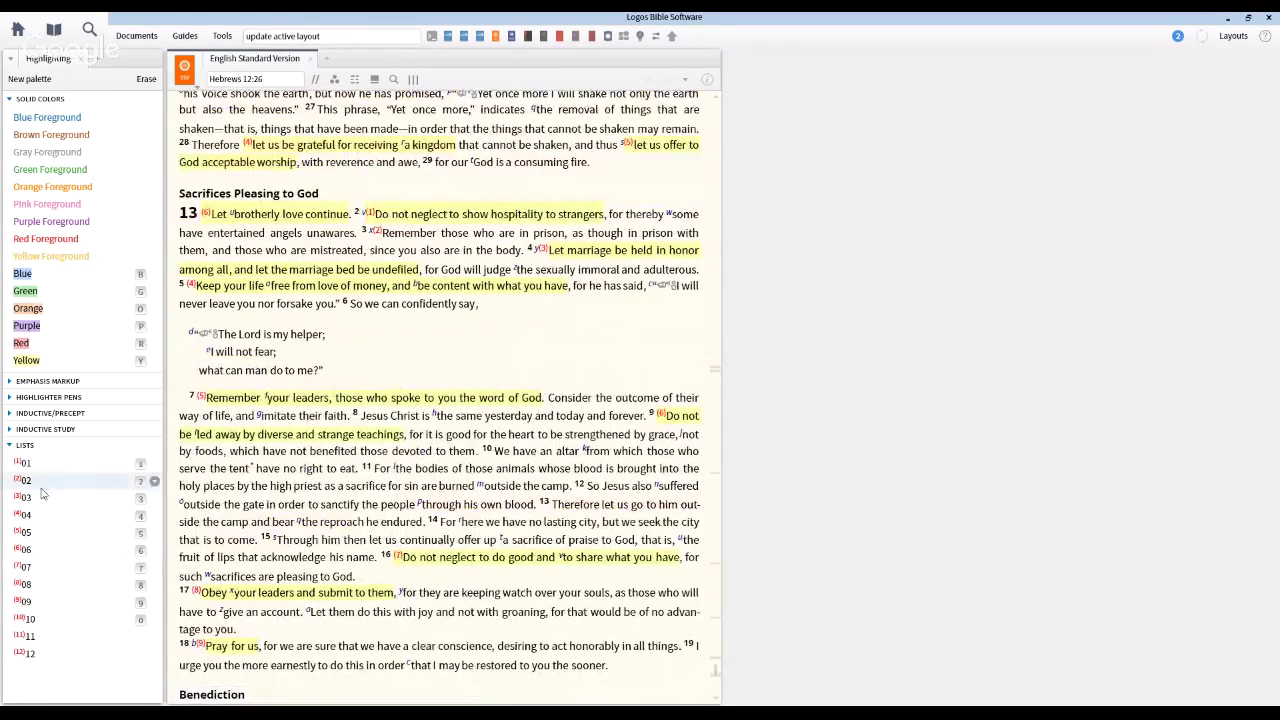
- Expand the Inductive Study palette, look over its How, What, When, Where, Who and Why styles, and collapse it
{"action": "left_click", "coordinate": [10, 432]}
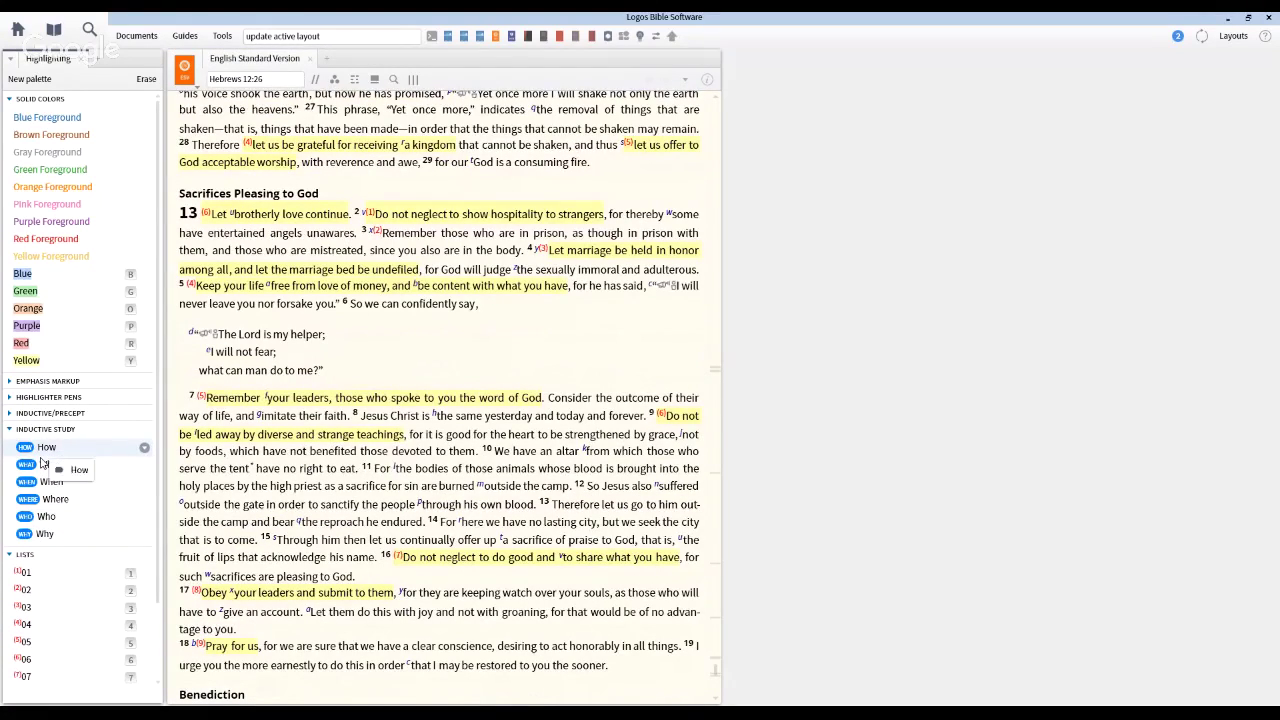
{"action": "left_click", "coordinate": [10, 433]}
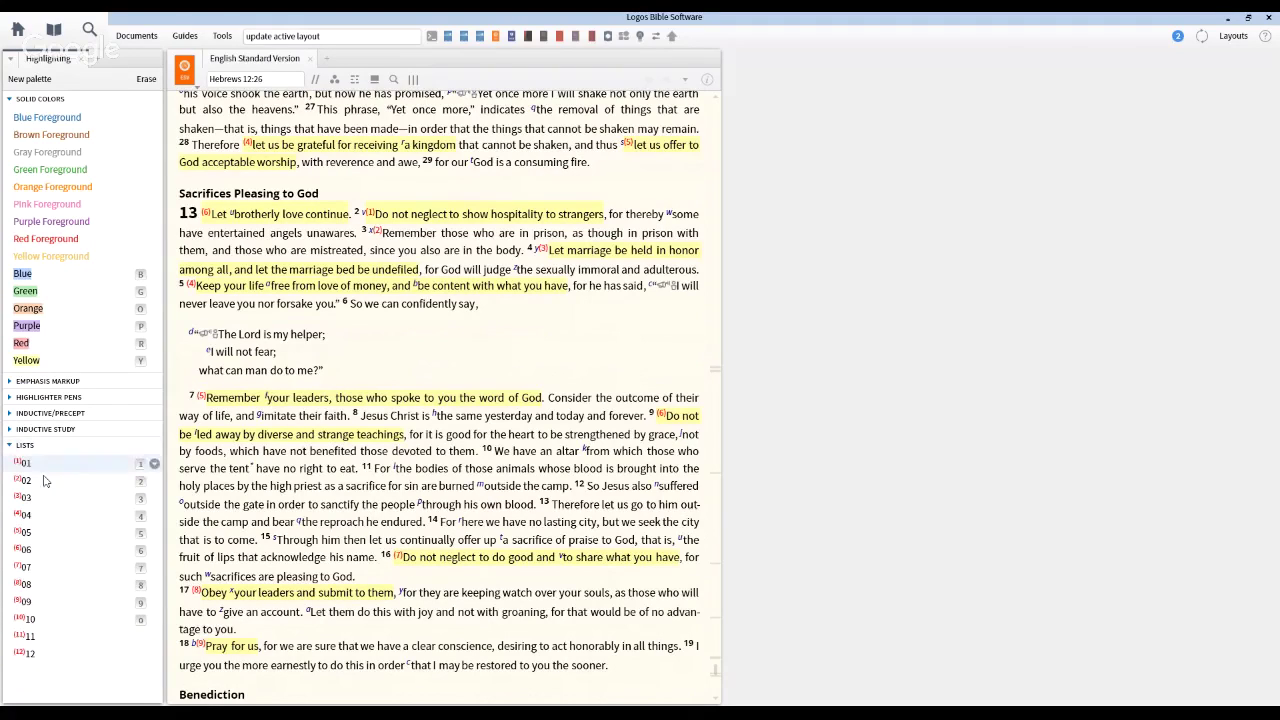
{"action": "left_click", "coordinate": [10, 430]}
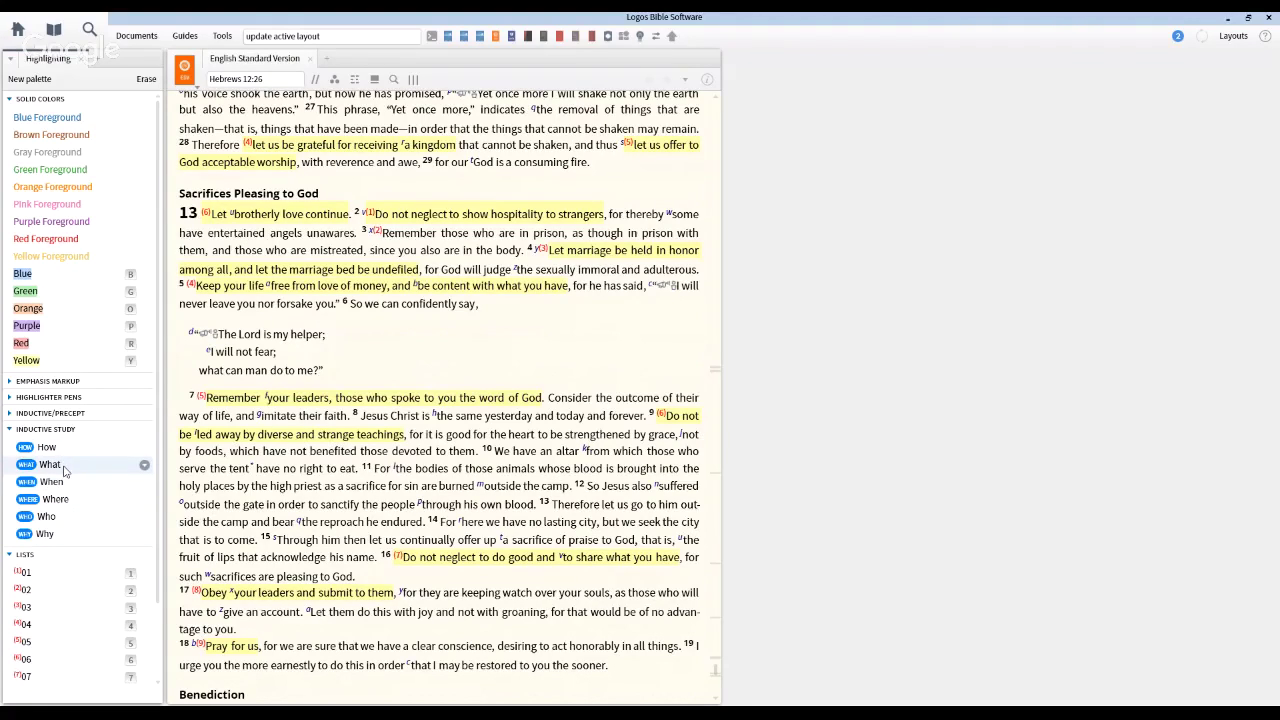
{"action": "left_click", "coordinate": [9, 435]}
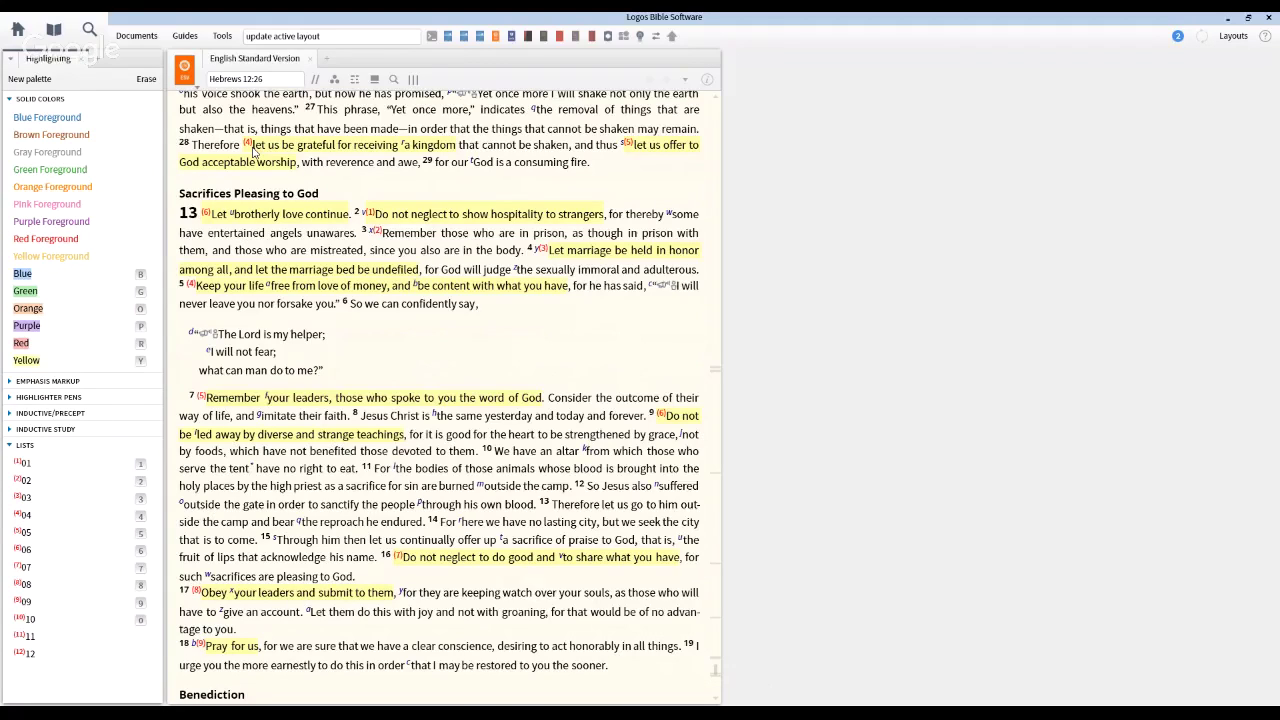
- Select "let us be grateful for receiving a kingdom" in Hebrews 12:28, clear the selection and review the numbered commands in chapter 13
{"action": "left_click_drag", "start_coordinate": [254, 149], "coordinate": [456, 153]}
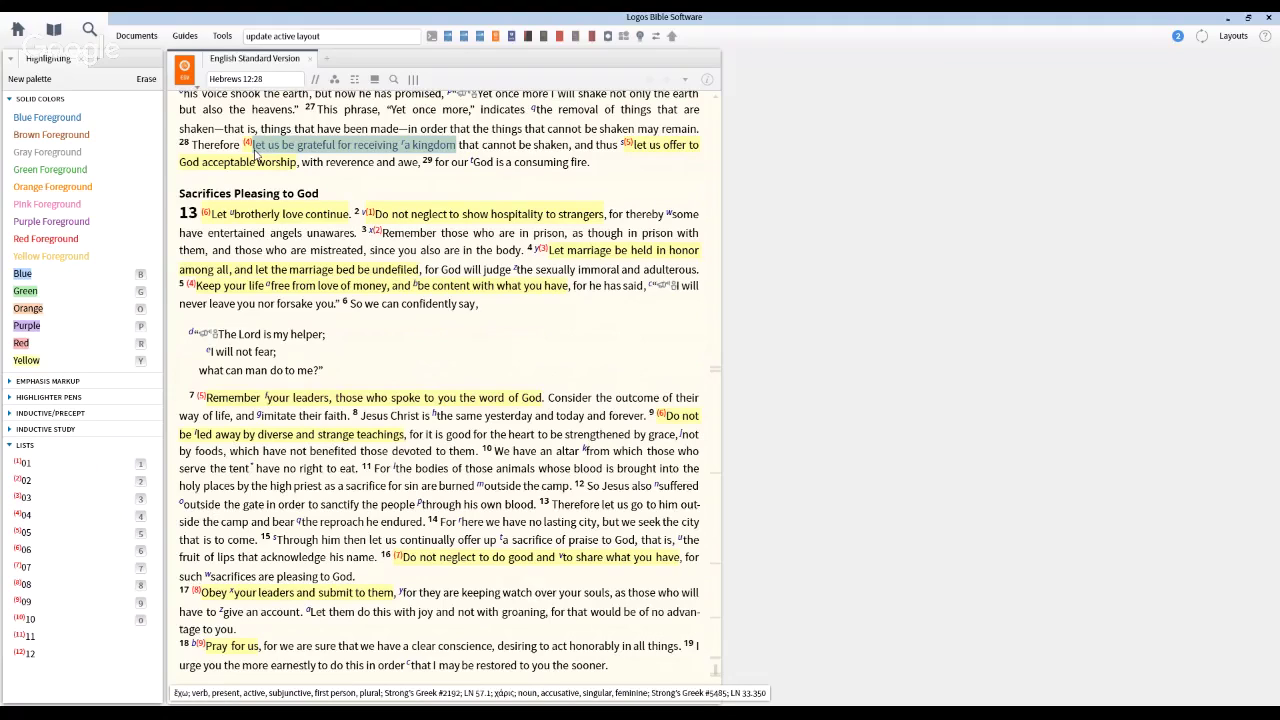
{"action": "left_click", "coordinate": [345, 193]}
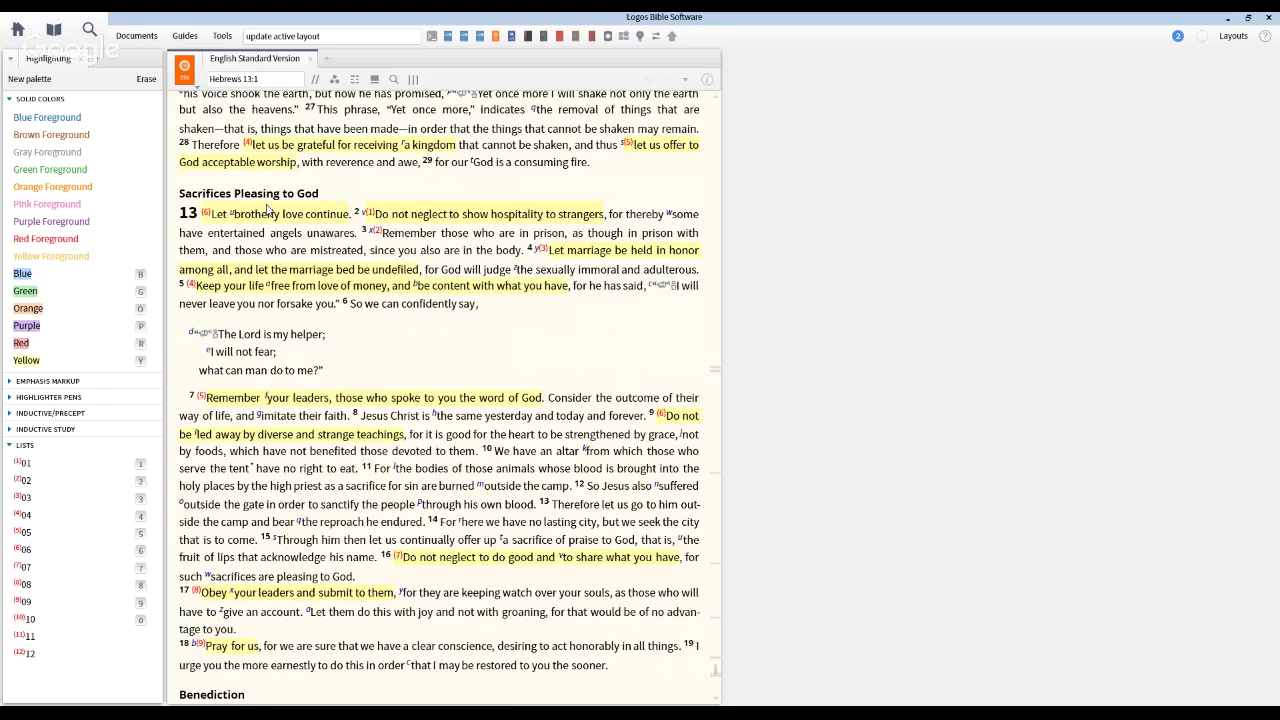
{"action": "scroll", "coordinate": [469, 302], "scroll_direction": "down", "scroll_amount": 1}
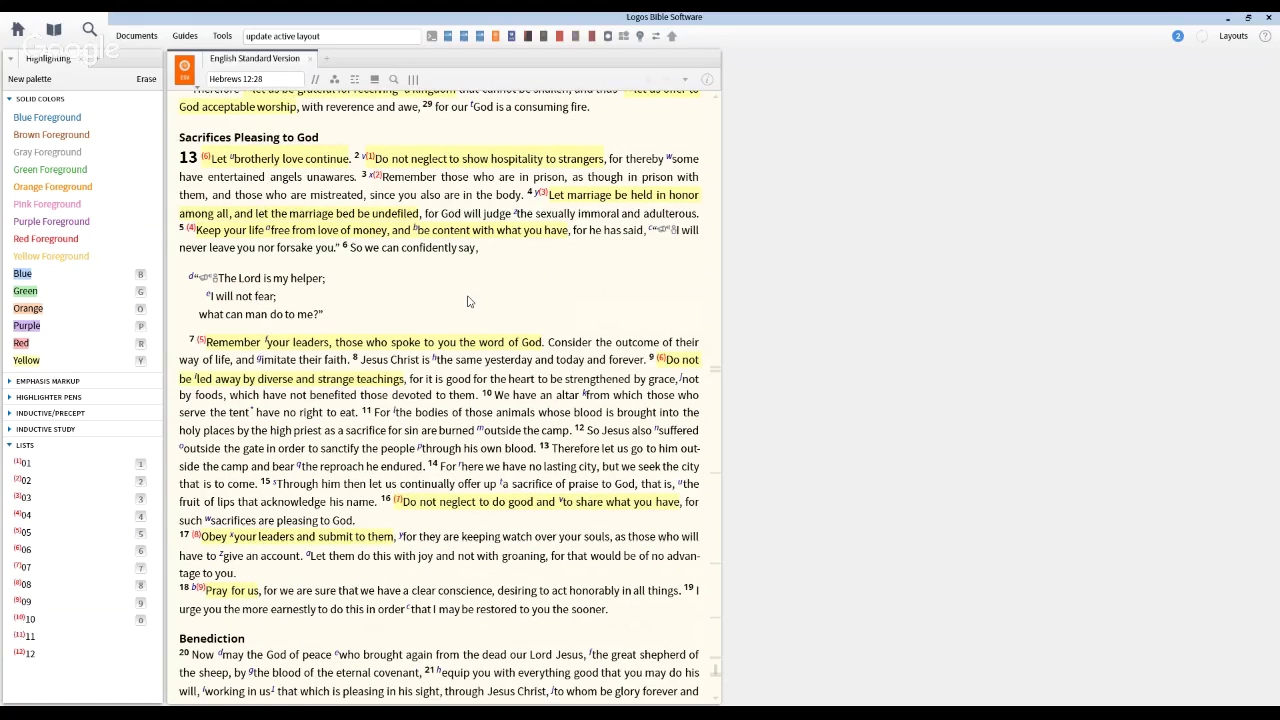
{"action": "scroll", "coordinate": [469, 302], "scroll_direction": "up", "scroll_amount": 1}
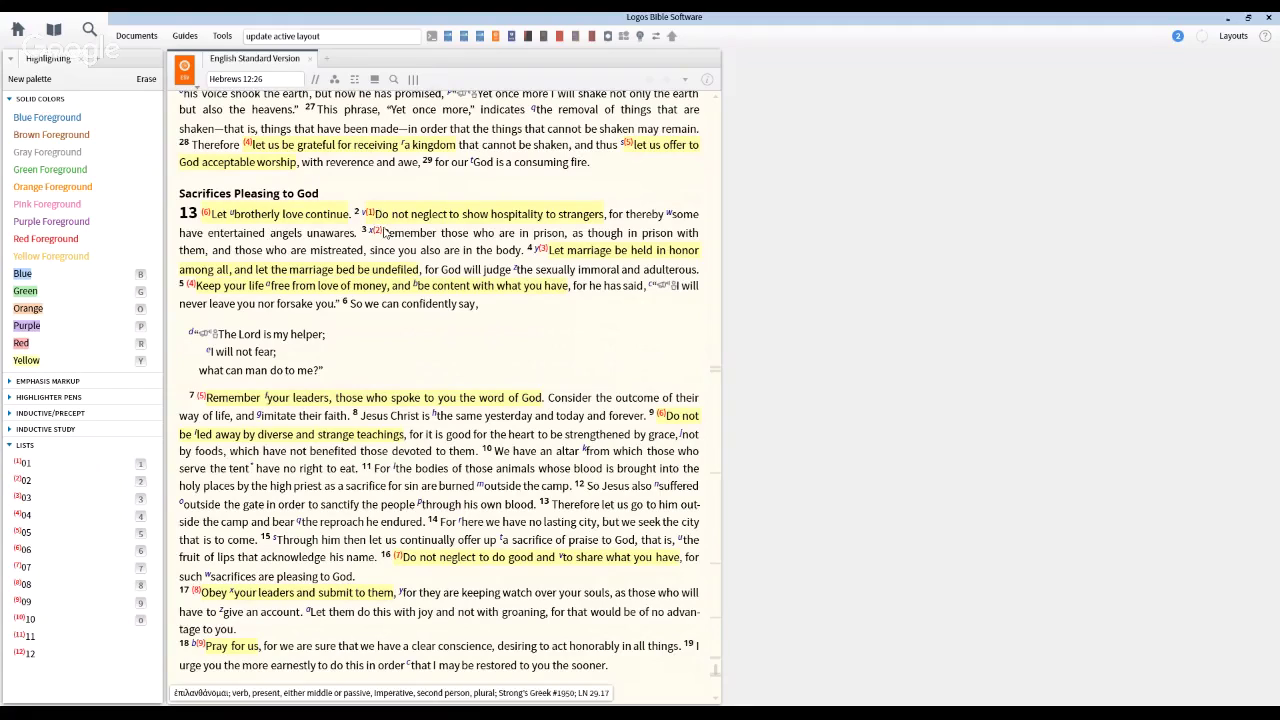
- Collapse the Lists palette and expand Emphasis Markup to look over its styles
{"action": "left_click", "coordinate": [28, 446]}
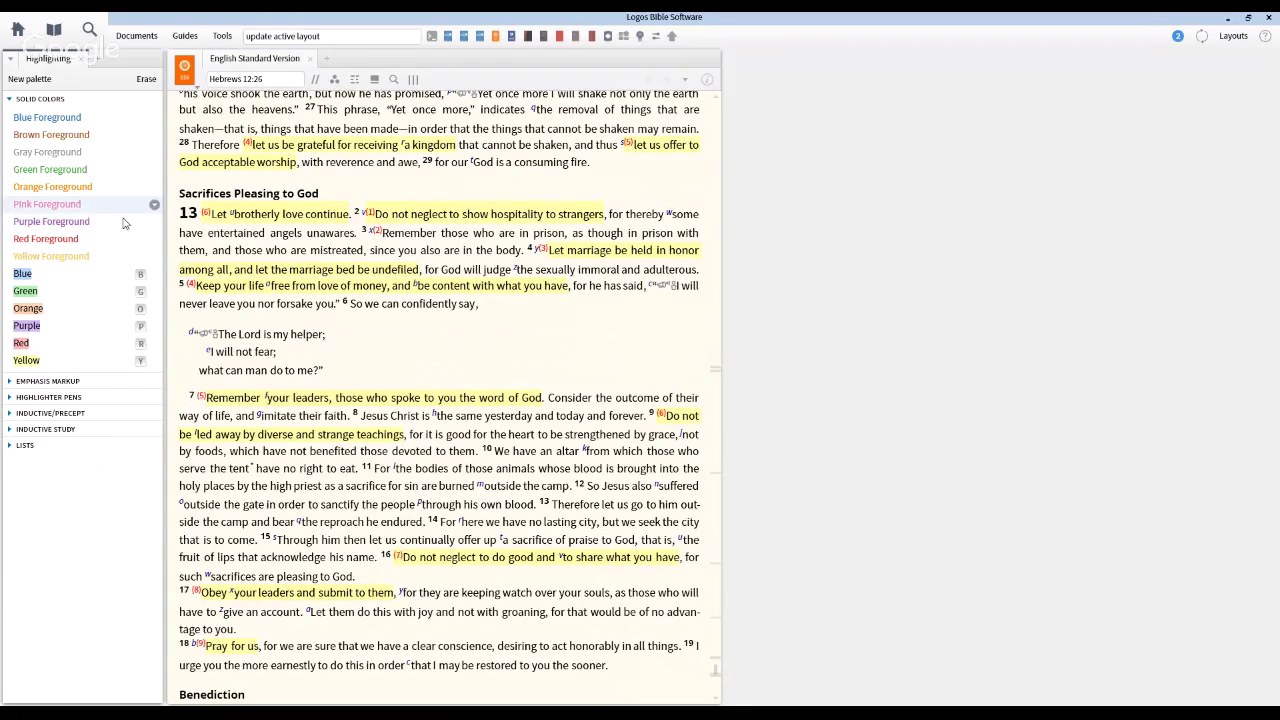
{"action": "left_click", "coordinate": [49, 381]}
{"action": "scroll", "coordinate": [50, 390], "scroll_direction": "down", "scroll_amount": 1}
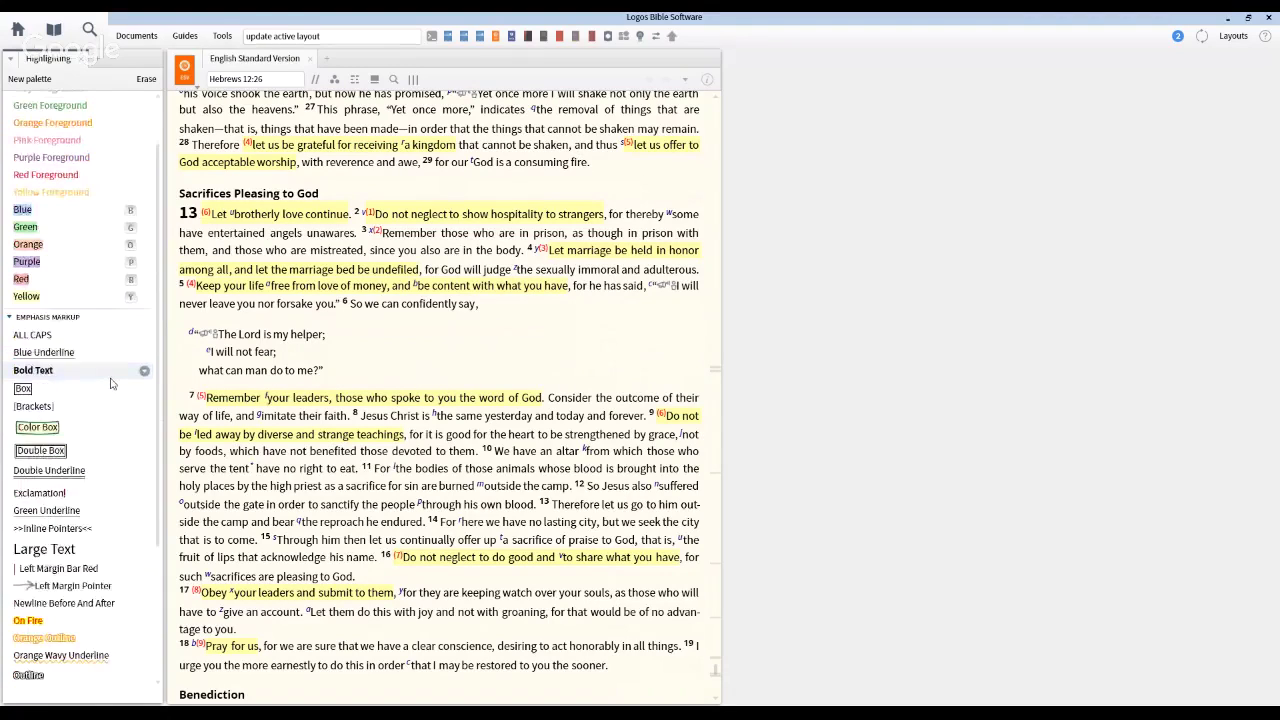
- Collapse the Emphasis Markup palette and close the Highlighting and English Standard Version panels
{"action": "left_click", "coordinate": [45, 318]}
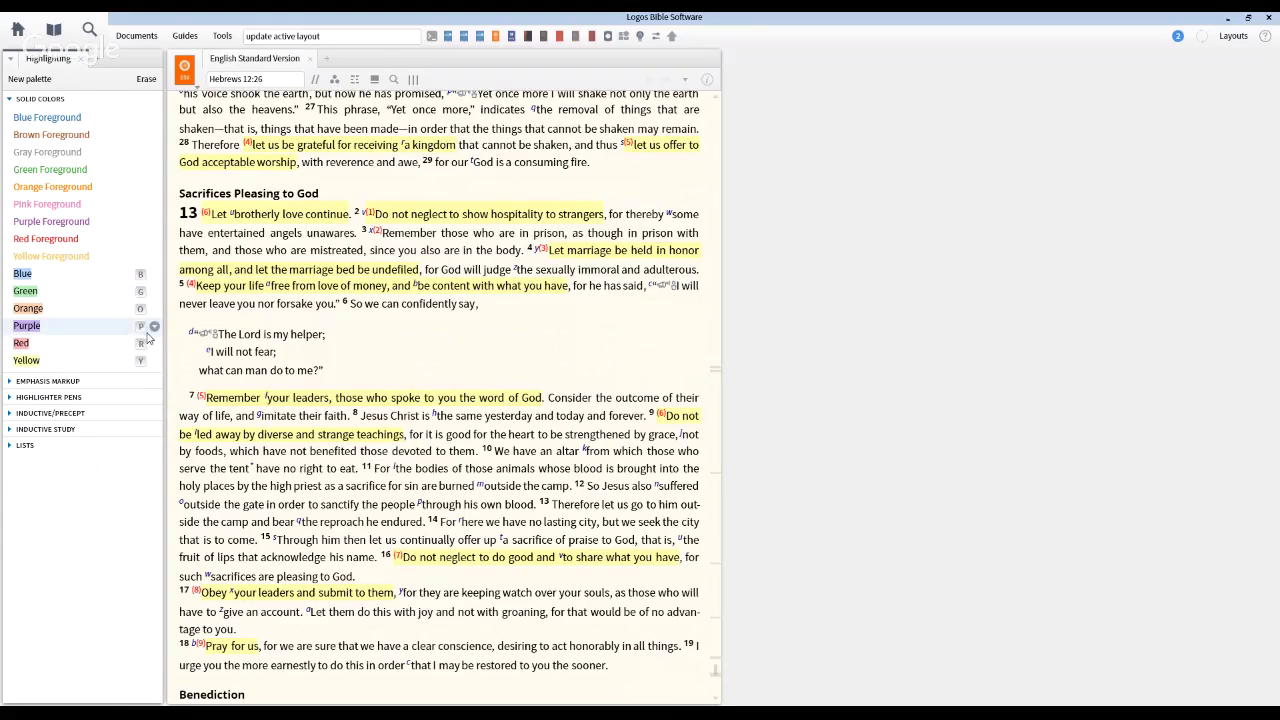
{"action": "left_click", "coordinate": [81, 62]}
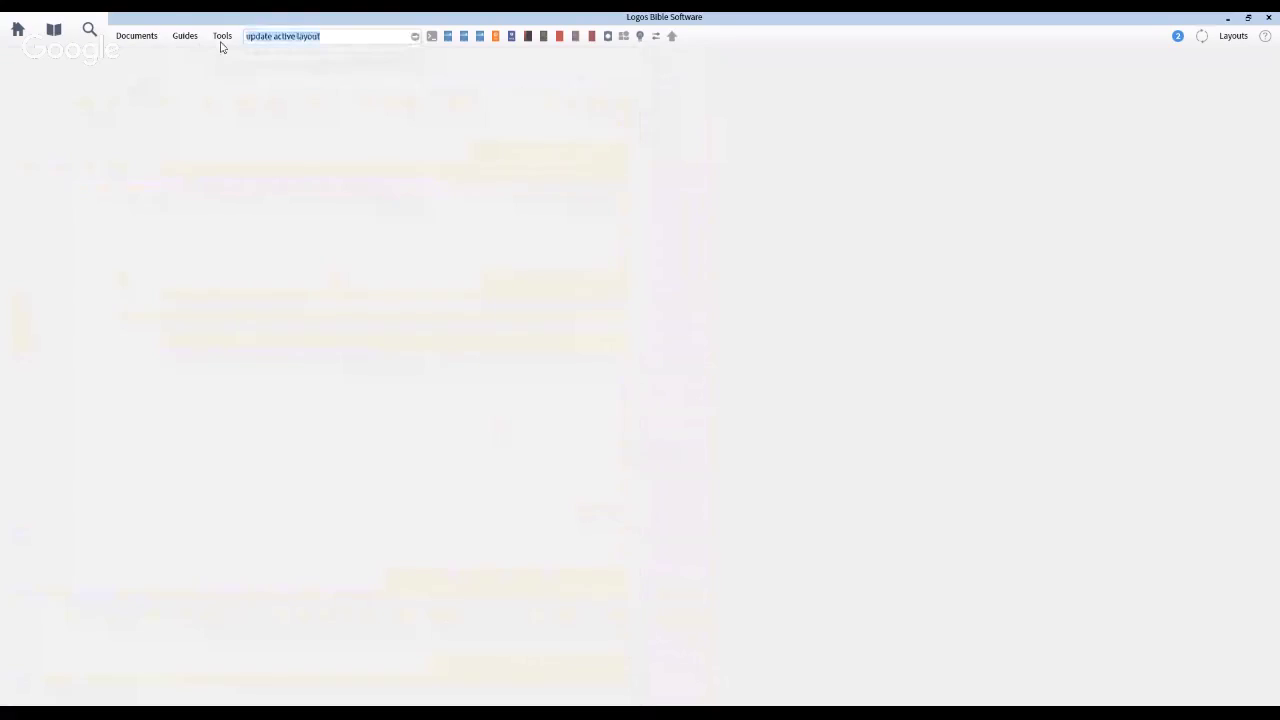
- Look over the available tools and interactive media, from Miracles of the Bible to Text Converter, and the list of guides
{"action": "left_click", "coordinate": [222, 38]}
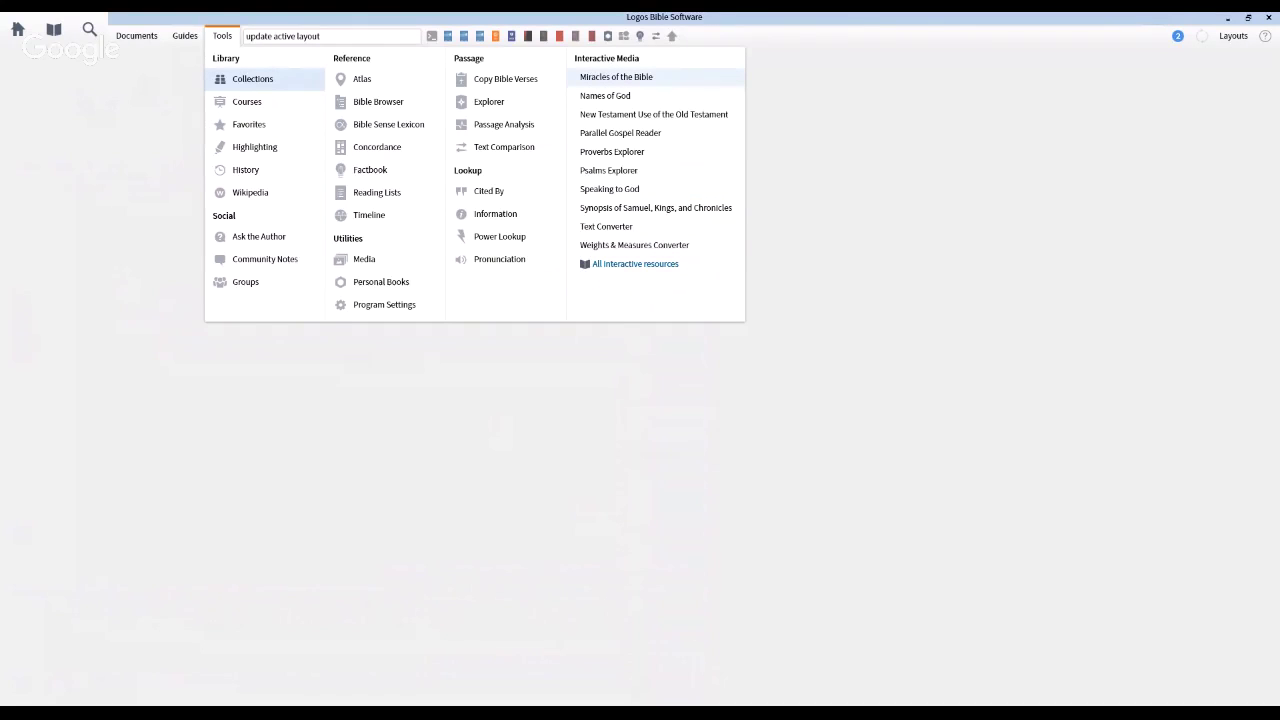
{"action": "mouse_move", "coordinate": [616, 77]}
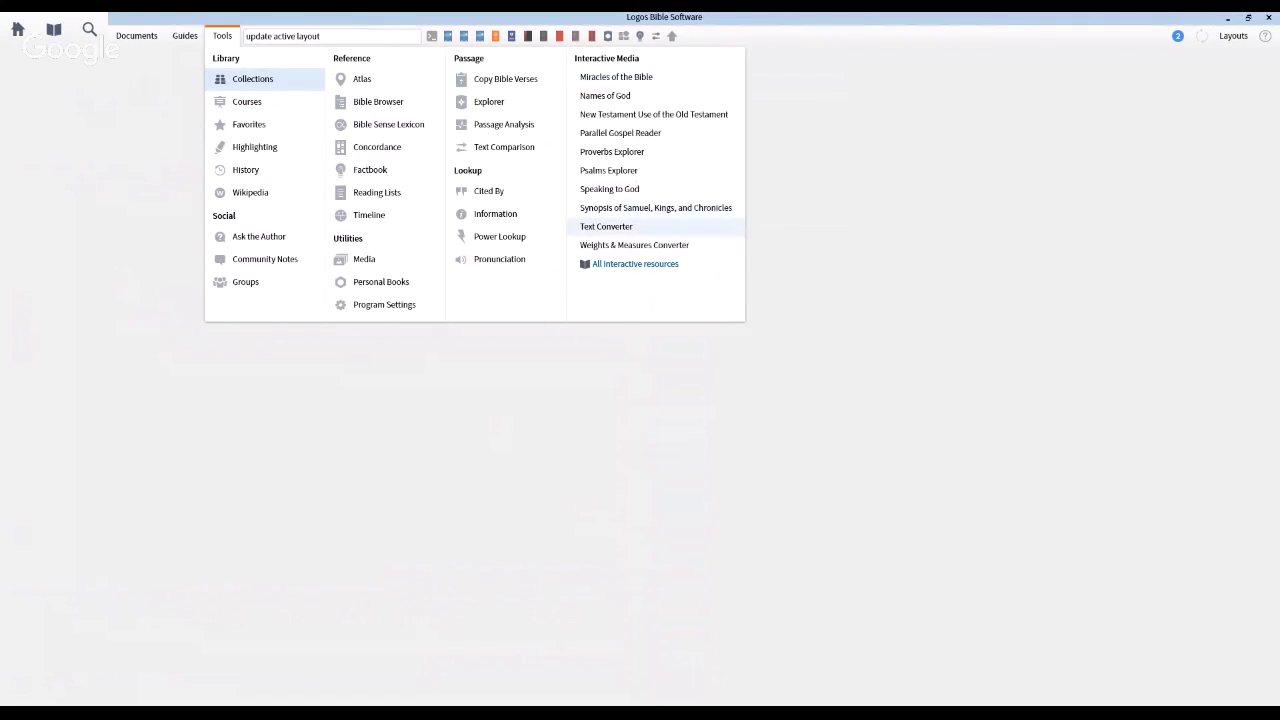
{"action": "mouse_move", "coordinate": [197, 48]}
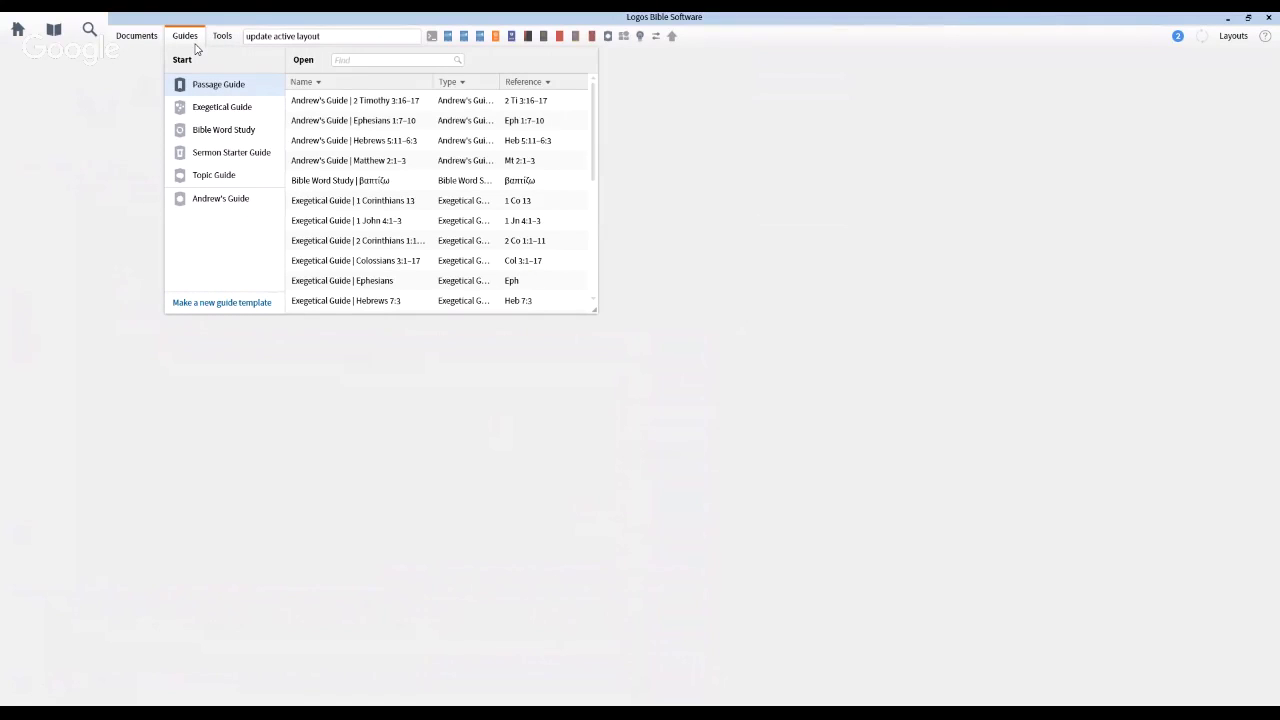
- Clear "update active layout" from the command box and open the home page
{"action": "left_click", "coordinate": [320, 38]}
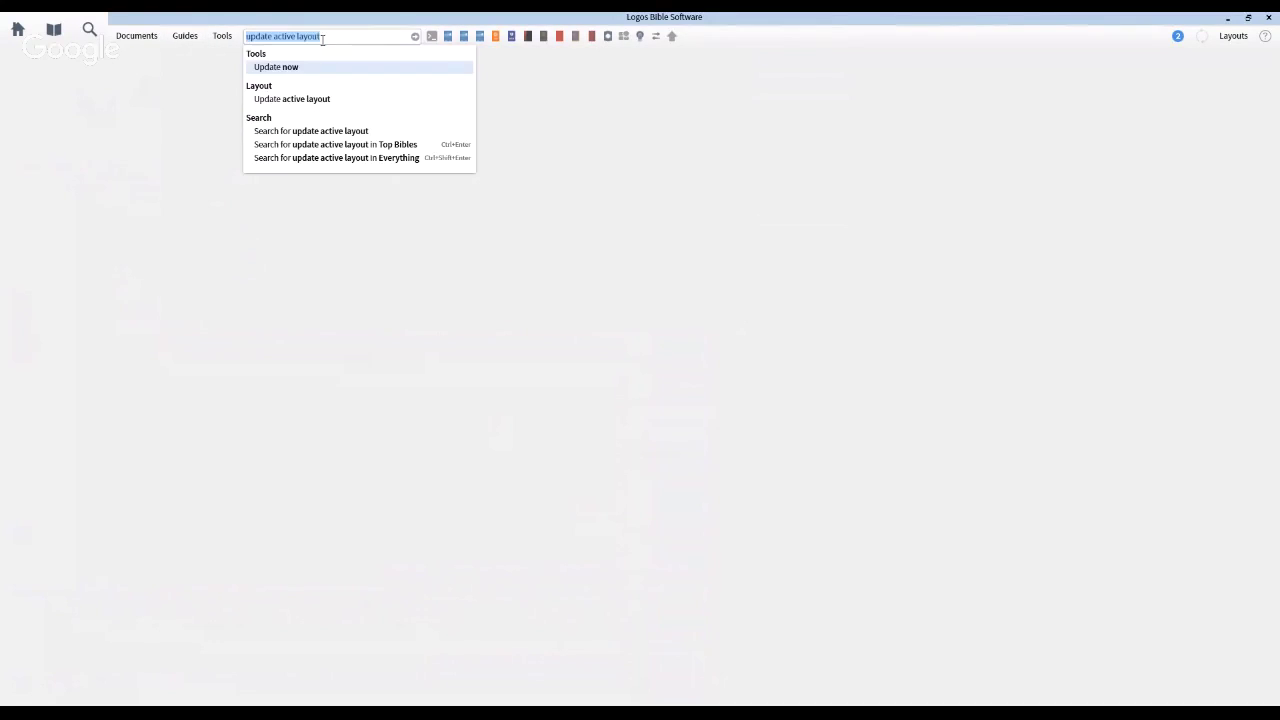
{"action": "key", "text": "BackSpace"}
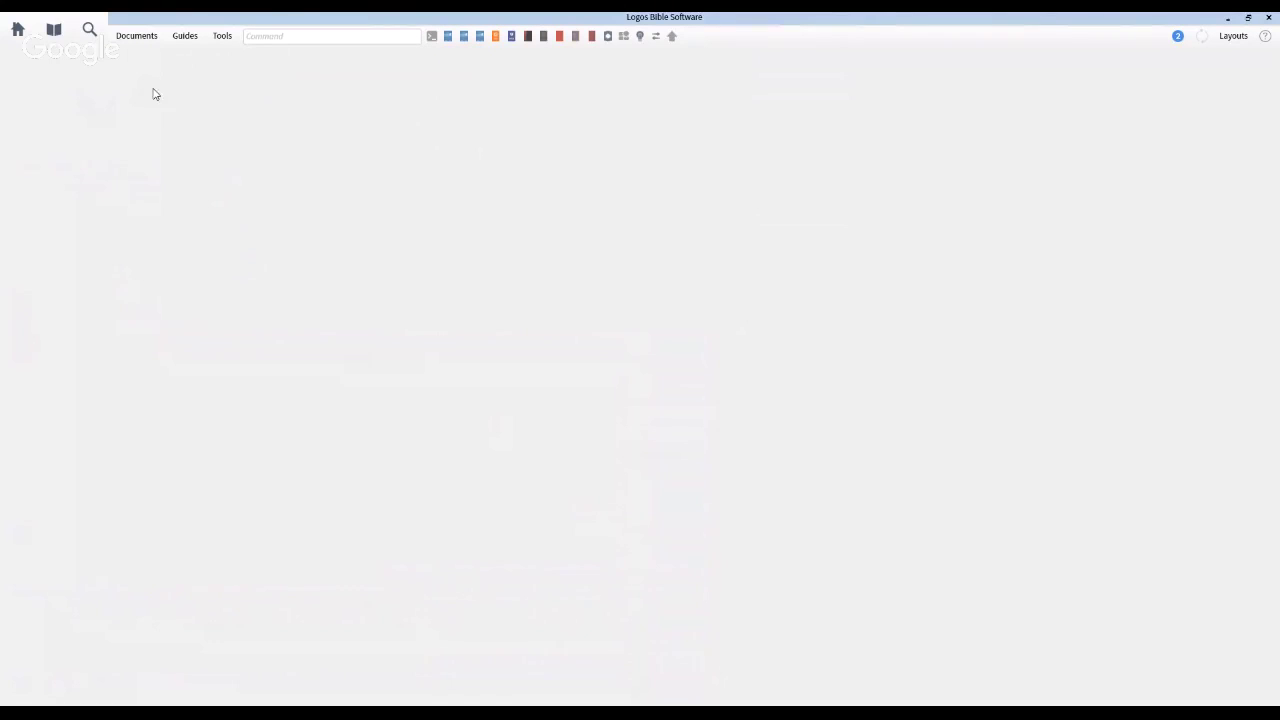
{"action": "left_click", "coordinate": [17, 36]}
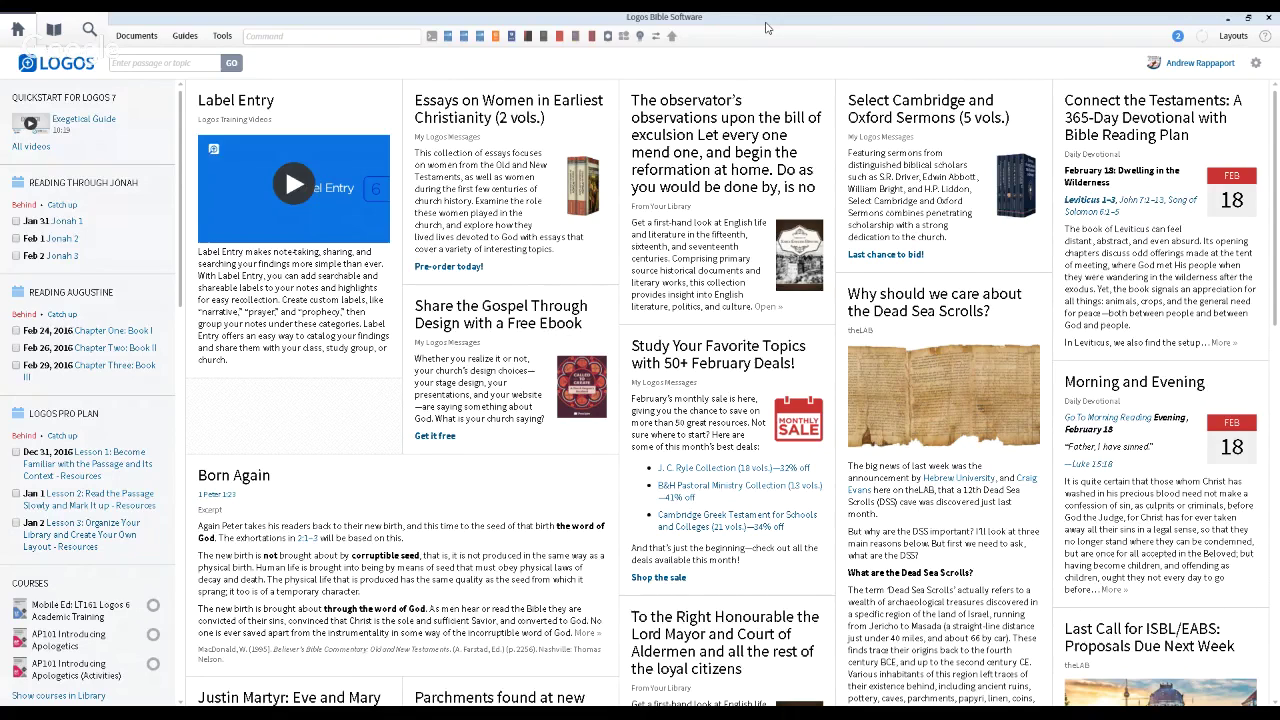
- Look up the passage range Eph3.18-4.8 from the home page to open a study layout for it
{"action": "left_click", "coordinate": [158, 66]}
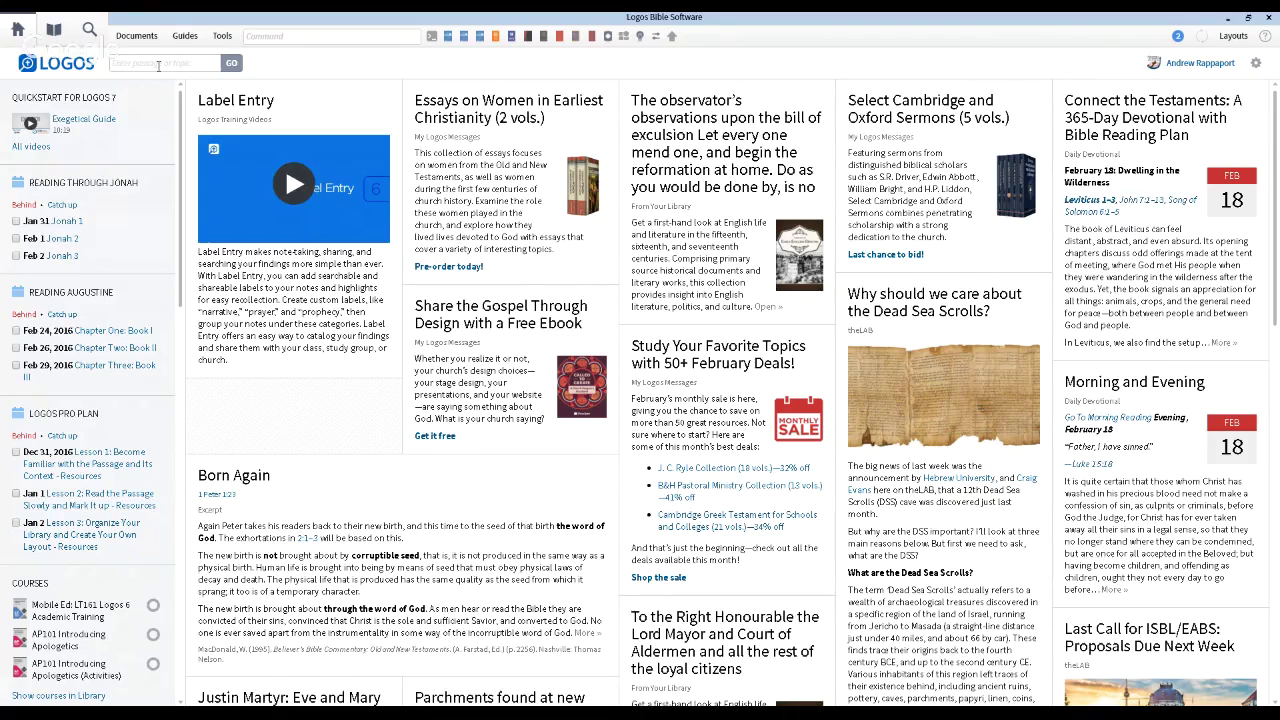
{"action": "left_click", "coordinate": [158, 63]}
{"action": "type", "text": "Eph"}
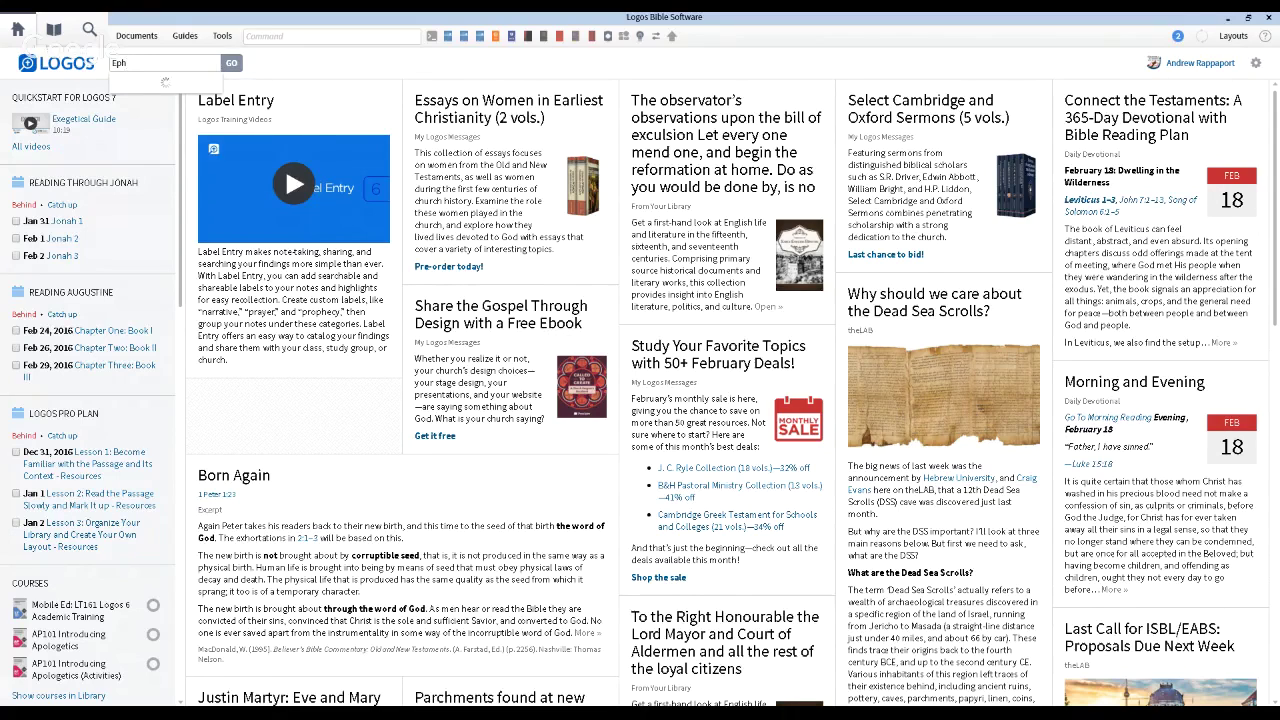
{"action": "type", "text": "3"}
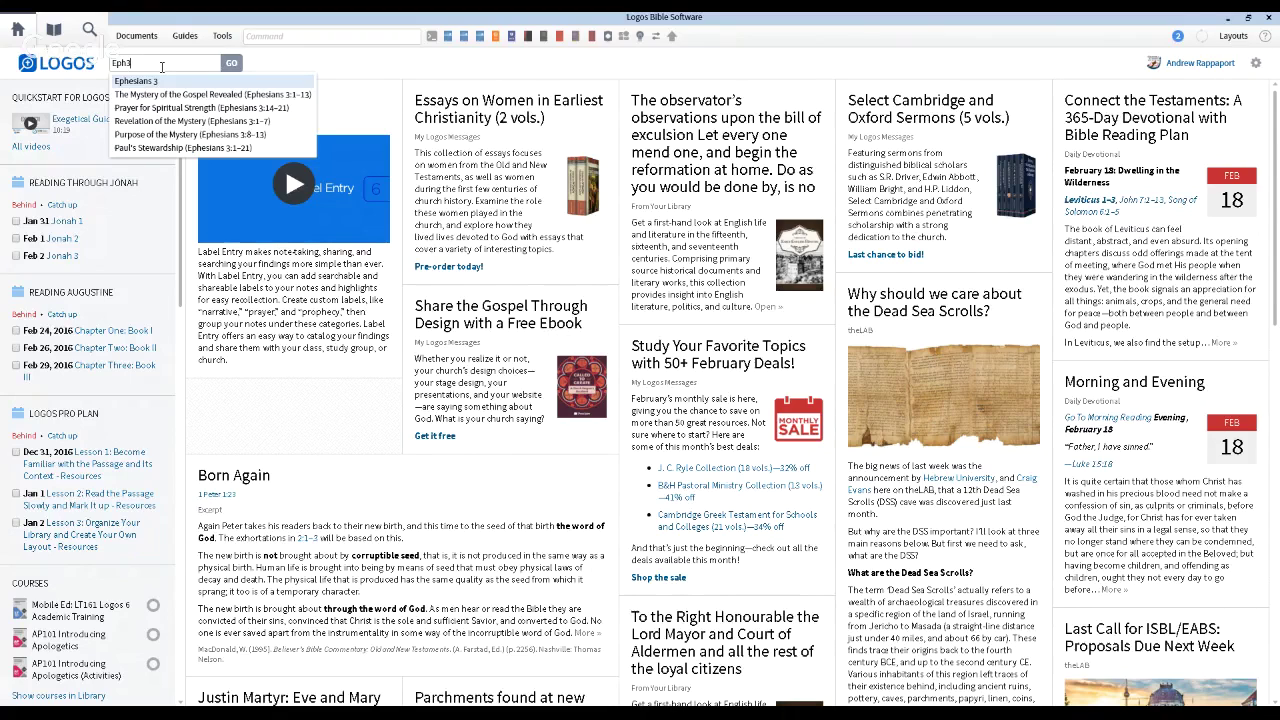
{"action": "type", "text": ".18"}
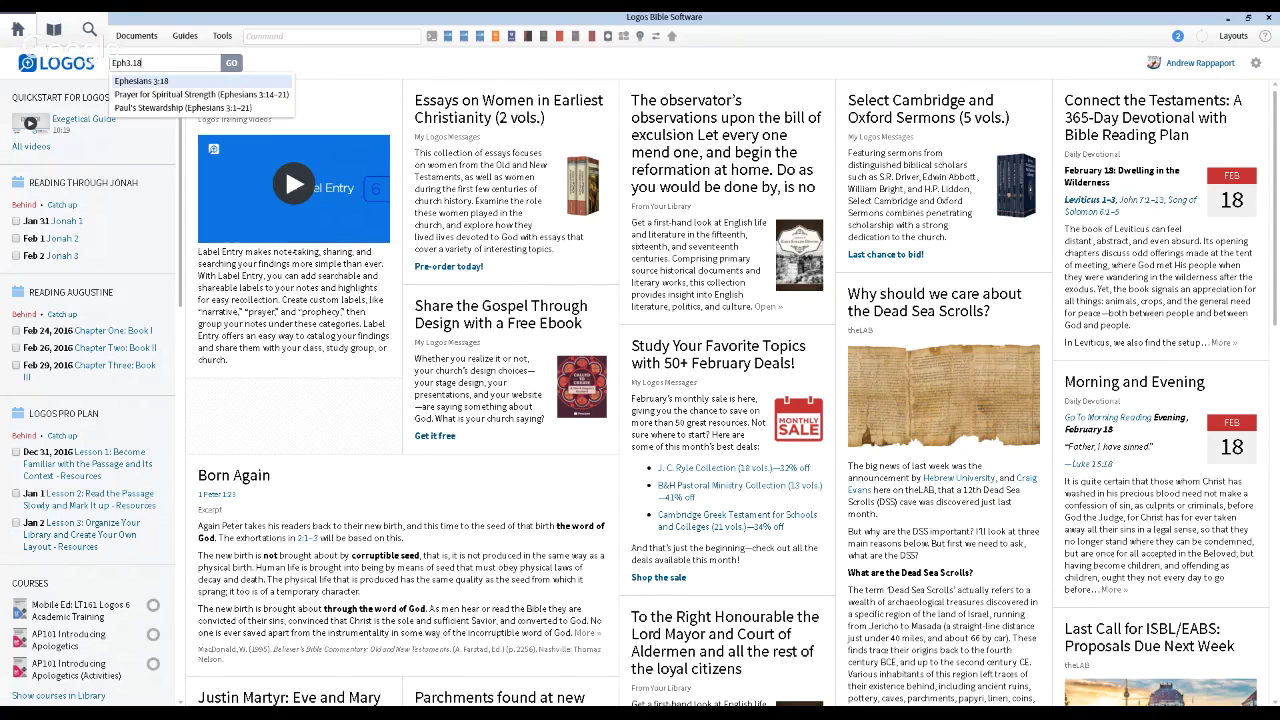
{"action": "type", "text": "-4"}
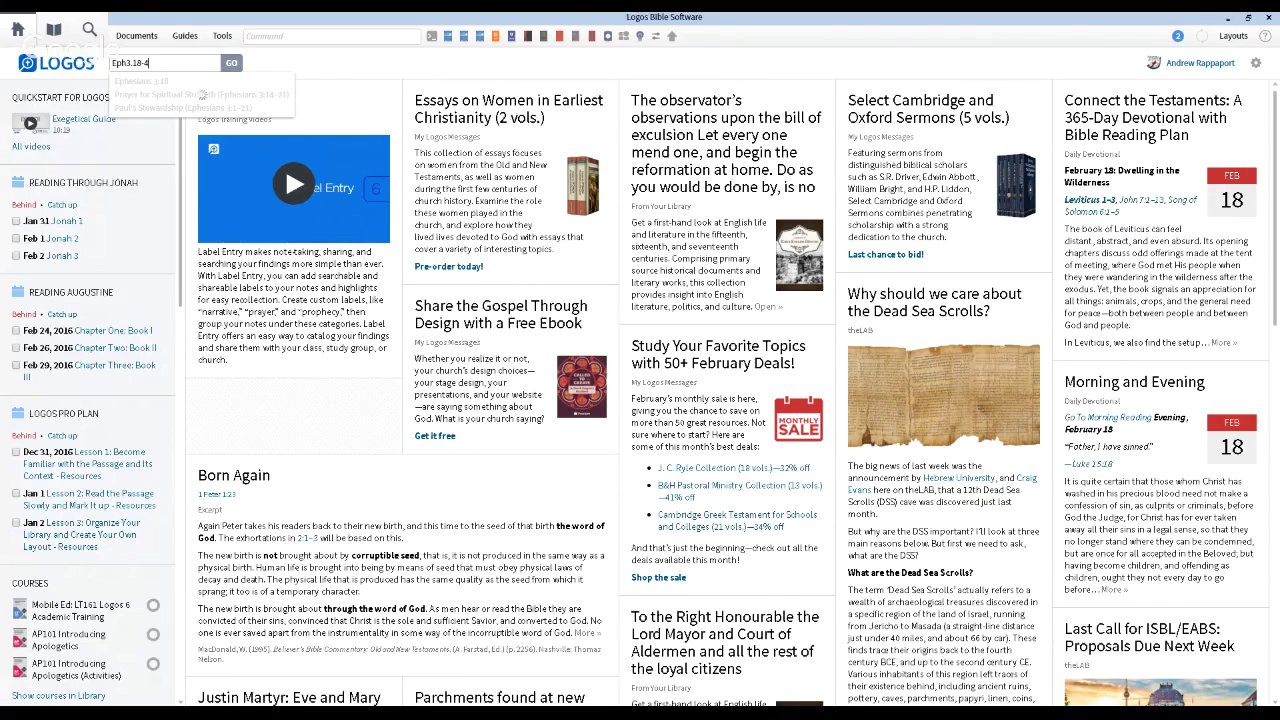
{"action": "type", "text": ".8"}
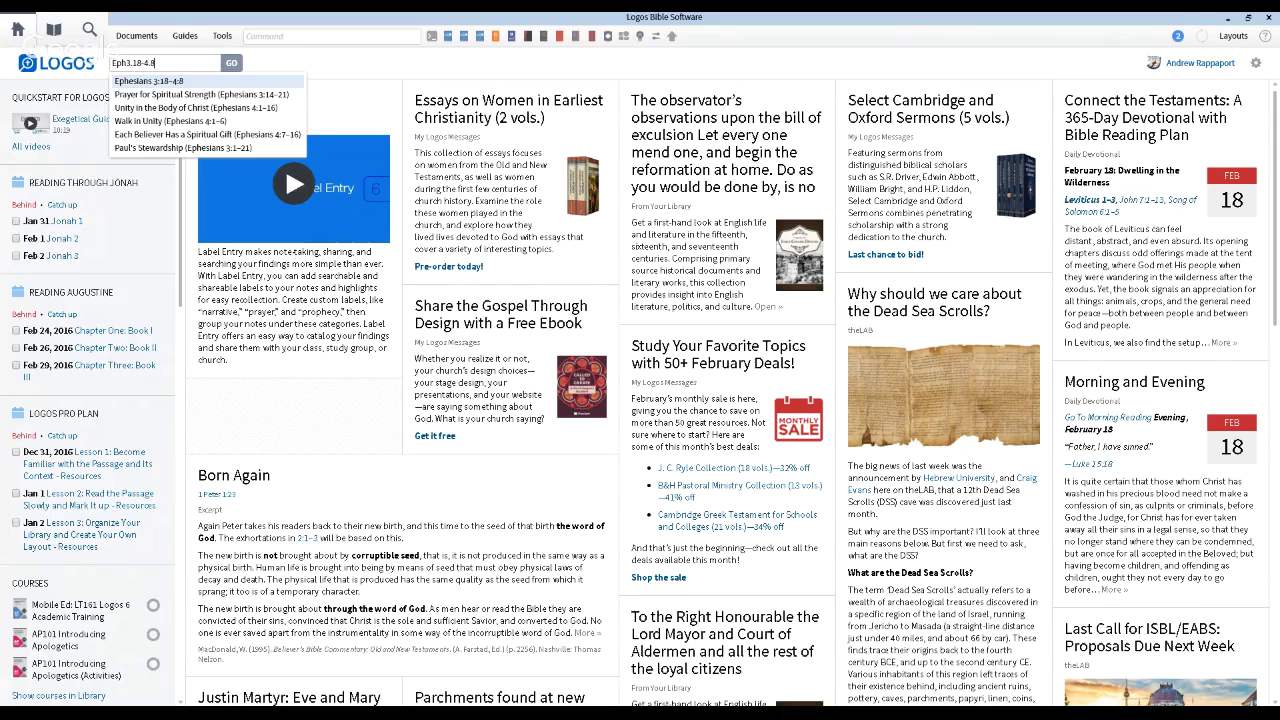
{"action": "left_click", "coordinate": [230, 65]}
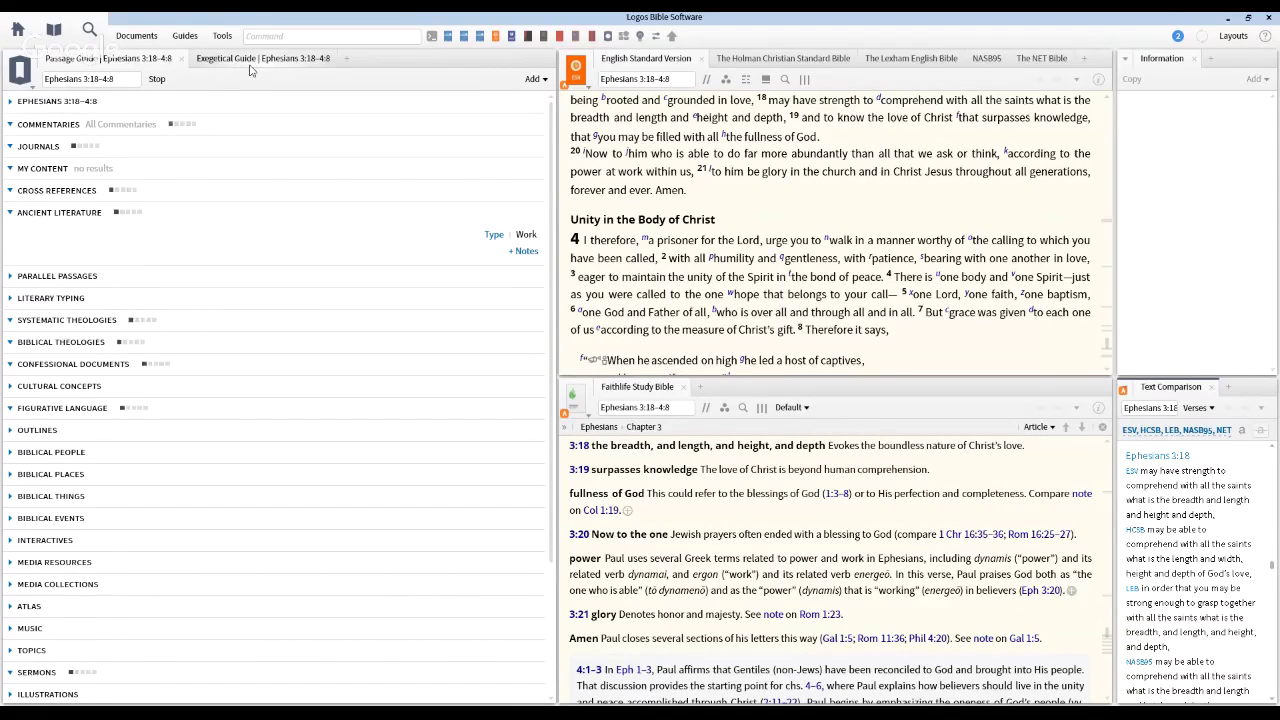
- Look over the guide types, such as Passage Guide and Exegetical Guide, beside the opened passage layout
{"action": "left_click", "coordinate": [185, 35]}
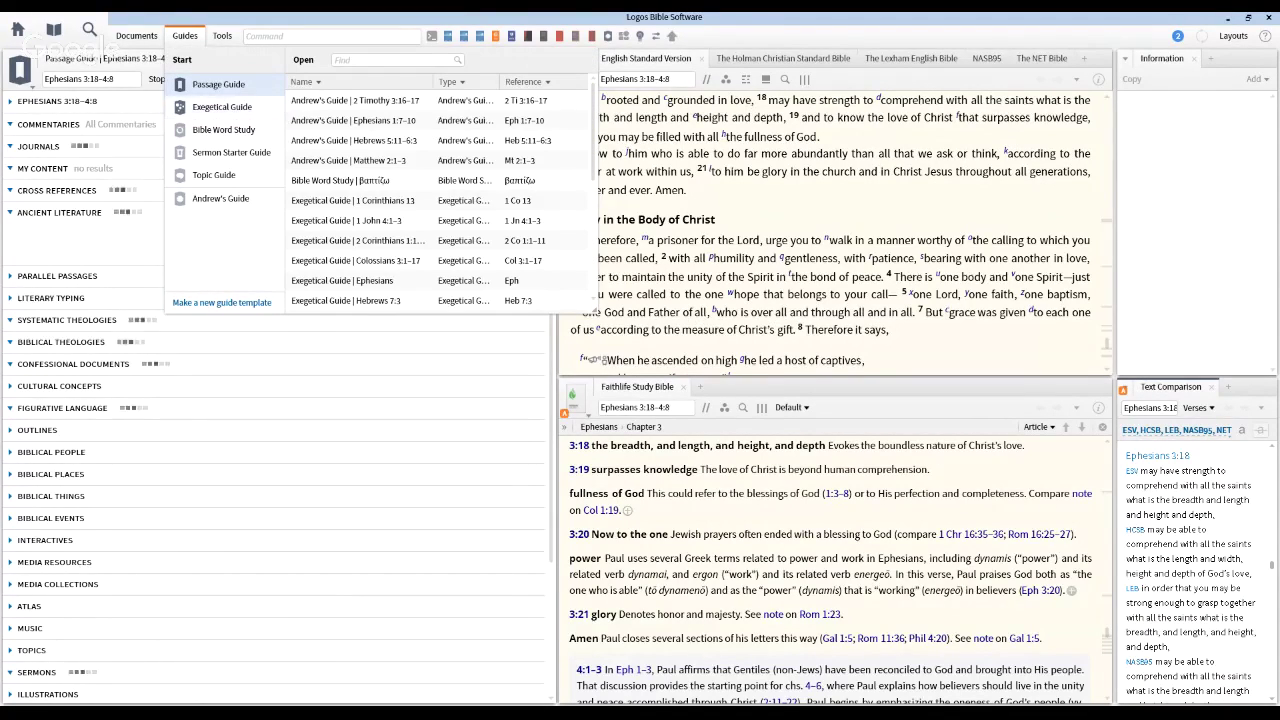
{"action": "left_click", "coordinate": [222, 106]}
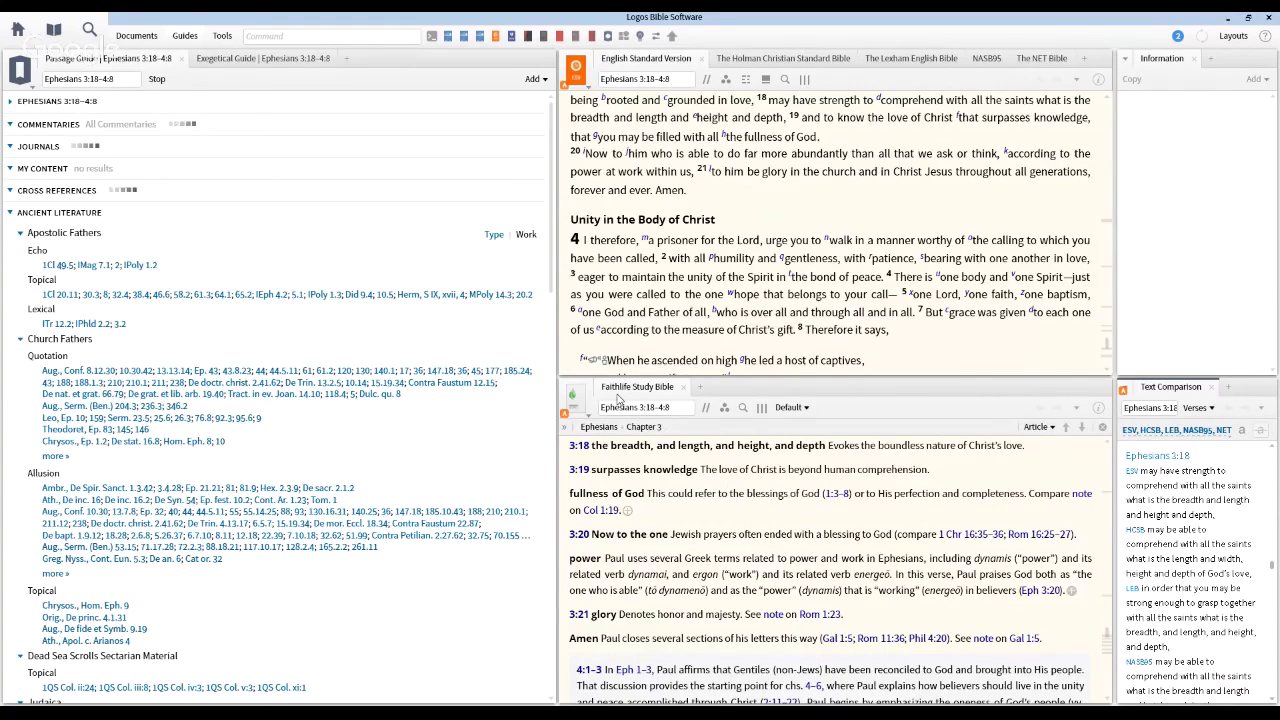
- Collapse the Commentaries and Ancient Literature sections of the Passage Guide for Ephesians 3:18–4:8
{"action": "mouse_move", "coordinate": [617, 398]}
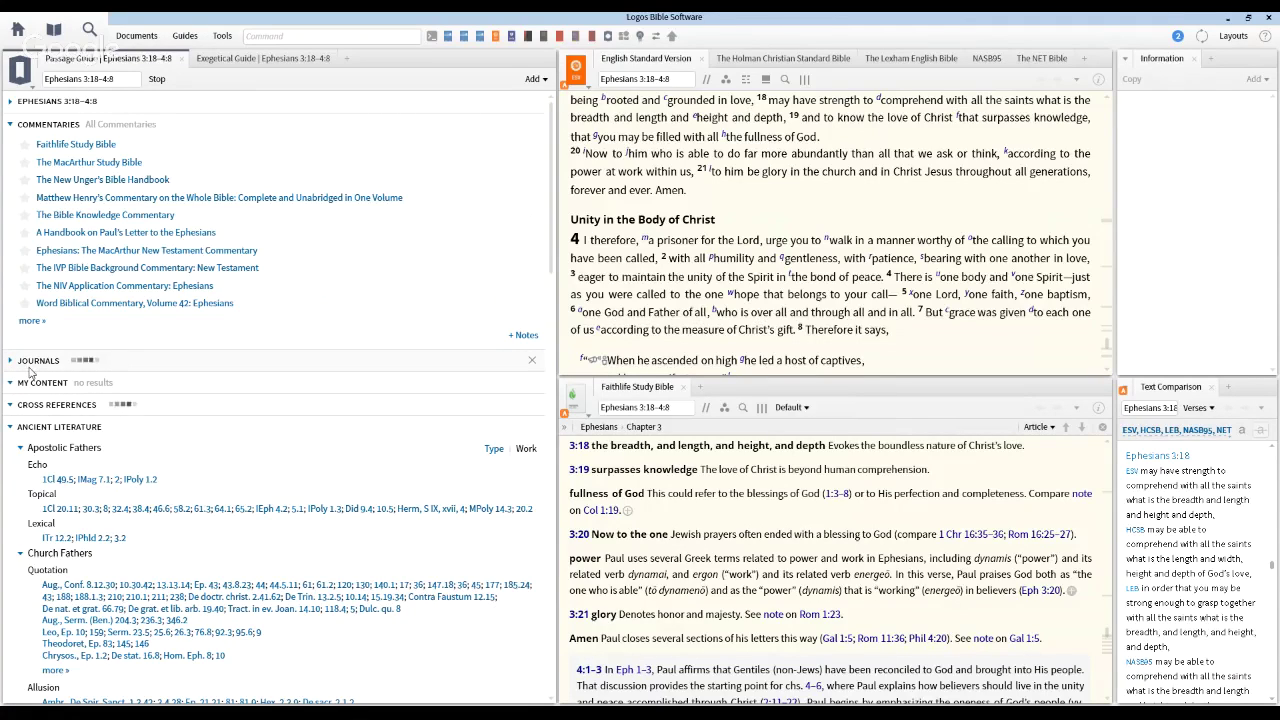
{"action": "left_click", "coordinate": [10, 124]}
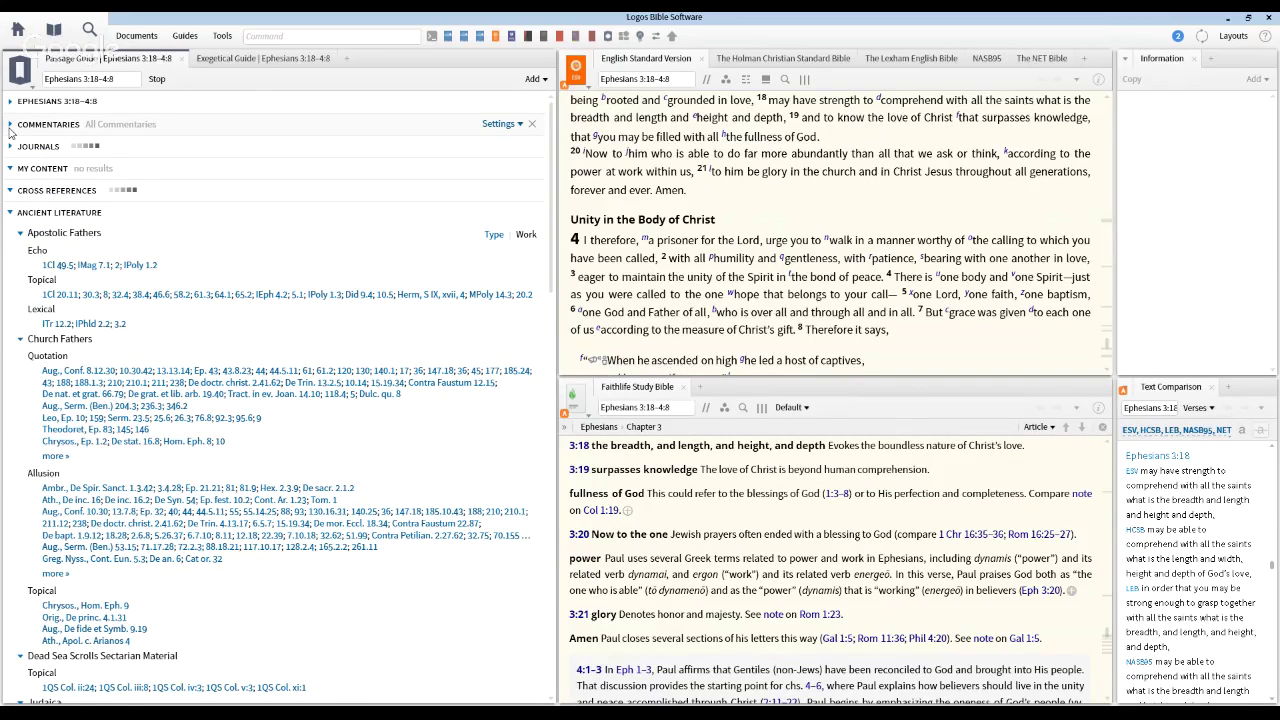
{"action": "left_click", "coordinate": [10, 212]}
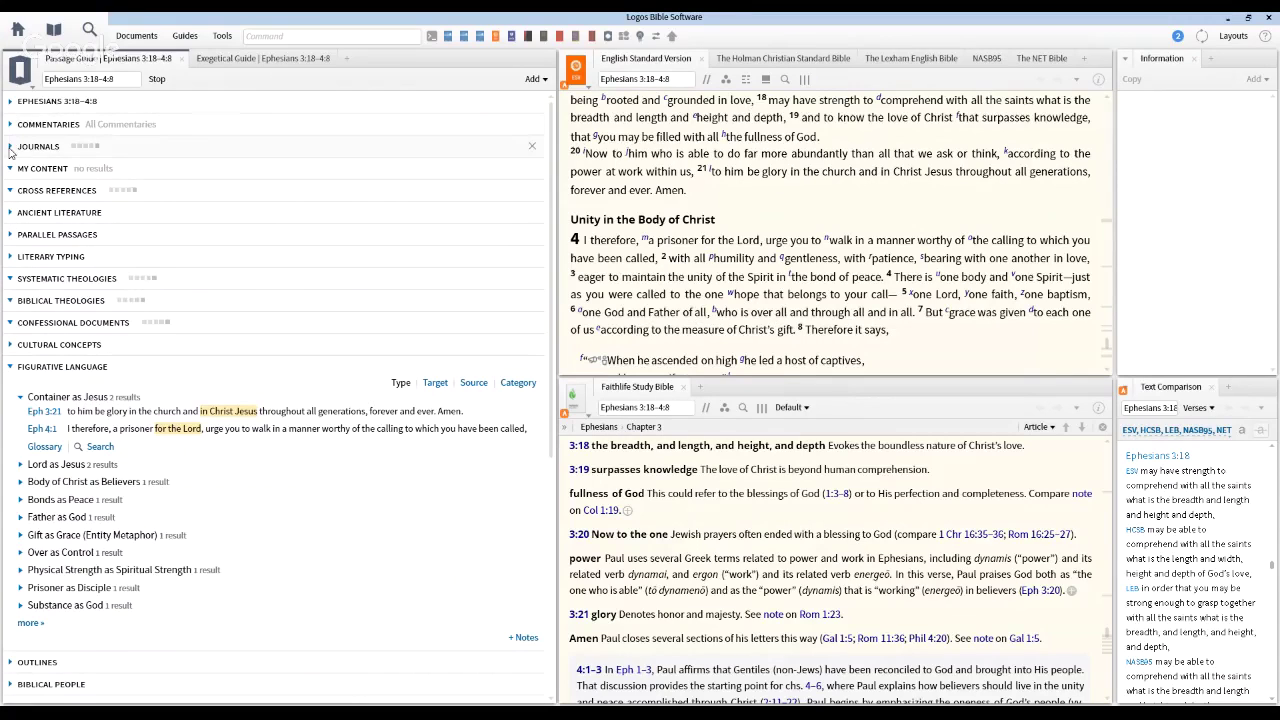
- Collapse the Figurative Language and Confessional Documents sections of the Passage Guide for Ephesians 3:18–4:8
{"action": "left_click", "coordinate": [13, 370]}
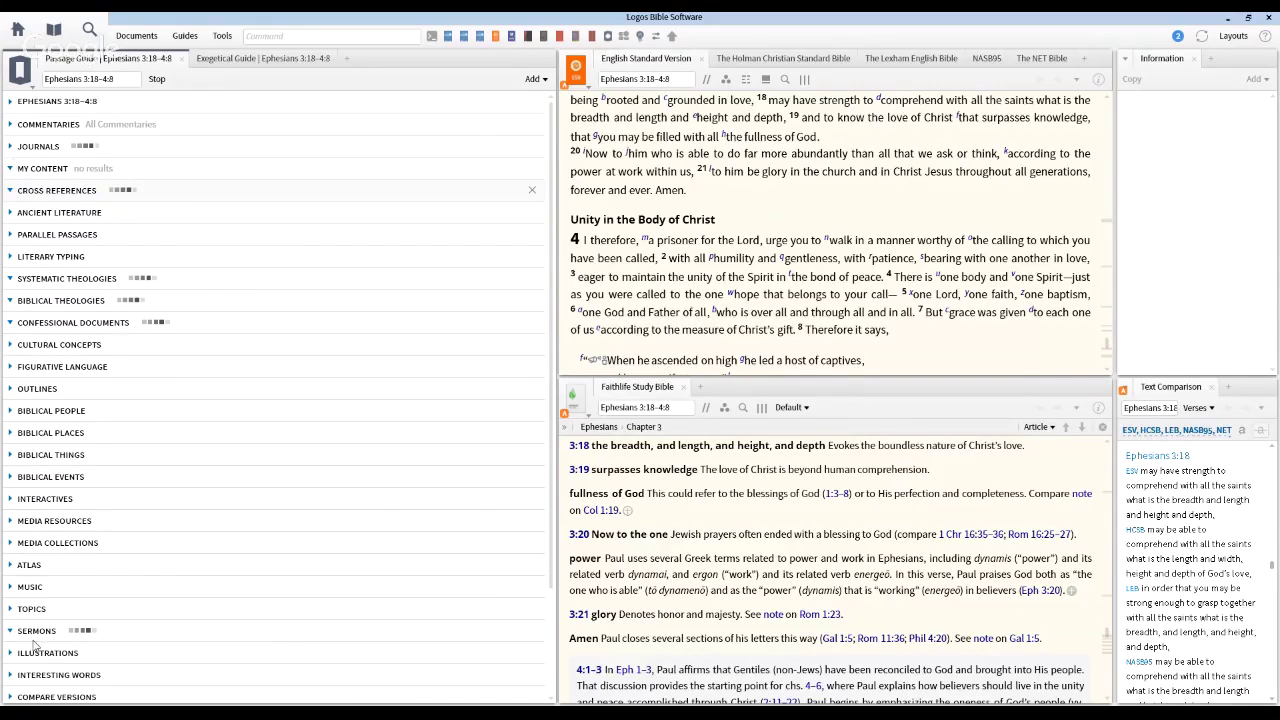
{"action": "scroll", "coordinate": [40, 230], "scroll_direction": "down", "scroll_amount": 1}
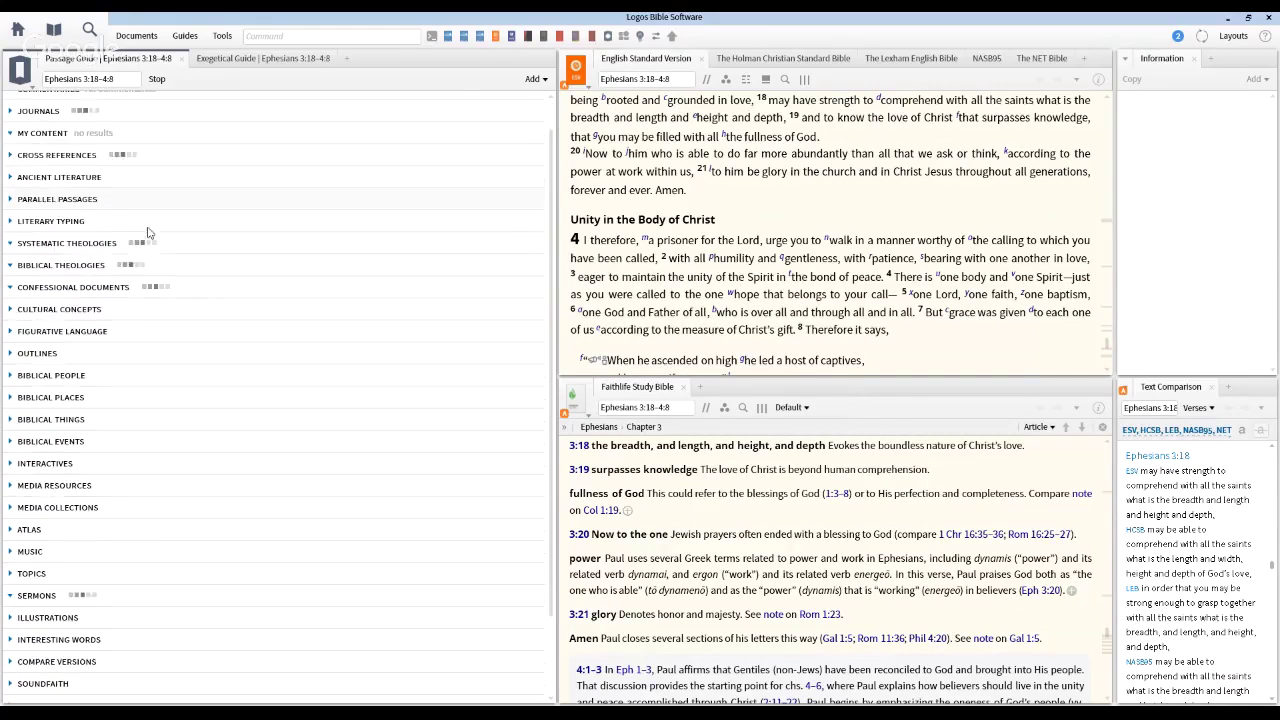
{"action": "left_click", "coordinate": [20, 287]}
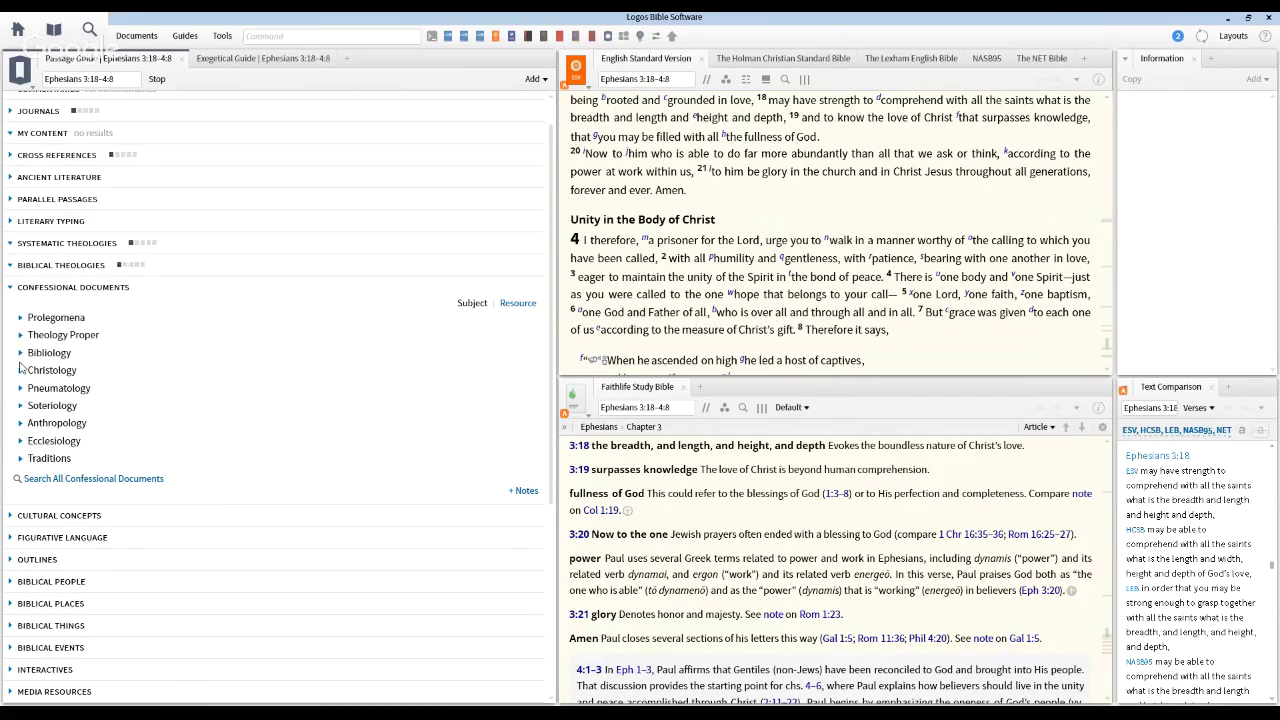
{"action": "left_click", "coordinate": [12, 290]}
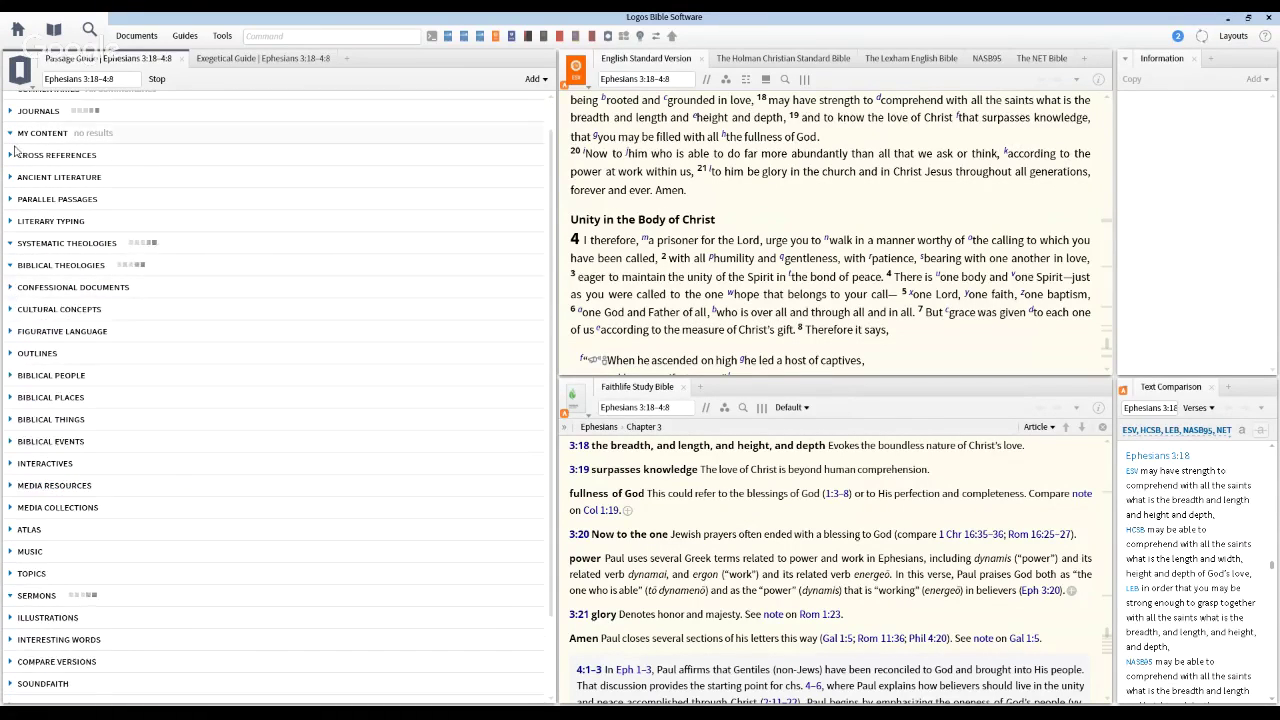
{"action": "scroll", "coordinate": [24, 157], "scroll_direction": "up", "scroll_amount": 1}
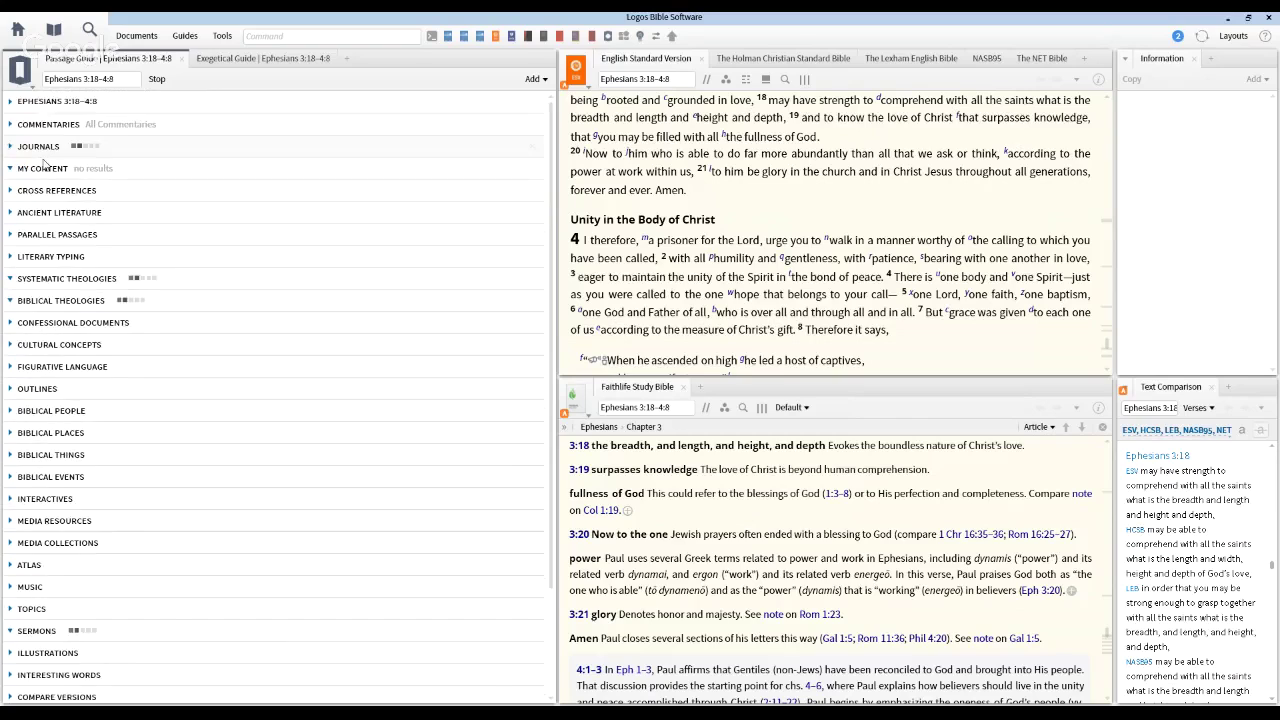
- Collapse all sections of the Passage Guide at once
{"action": "left_click", "coordinate": [20, 70]}
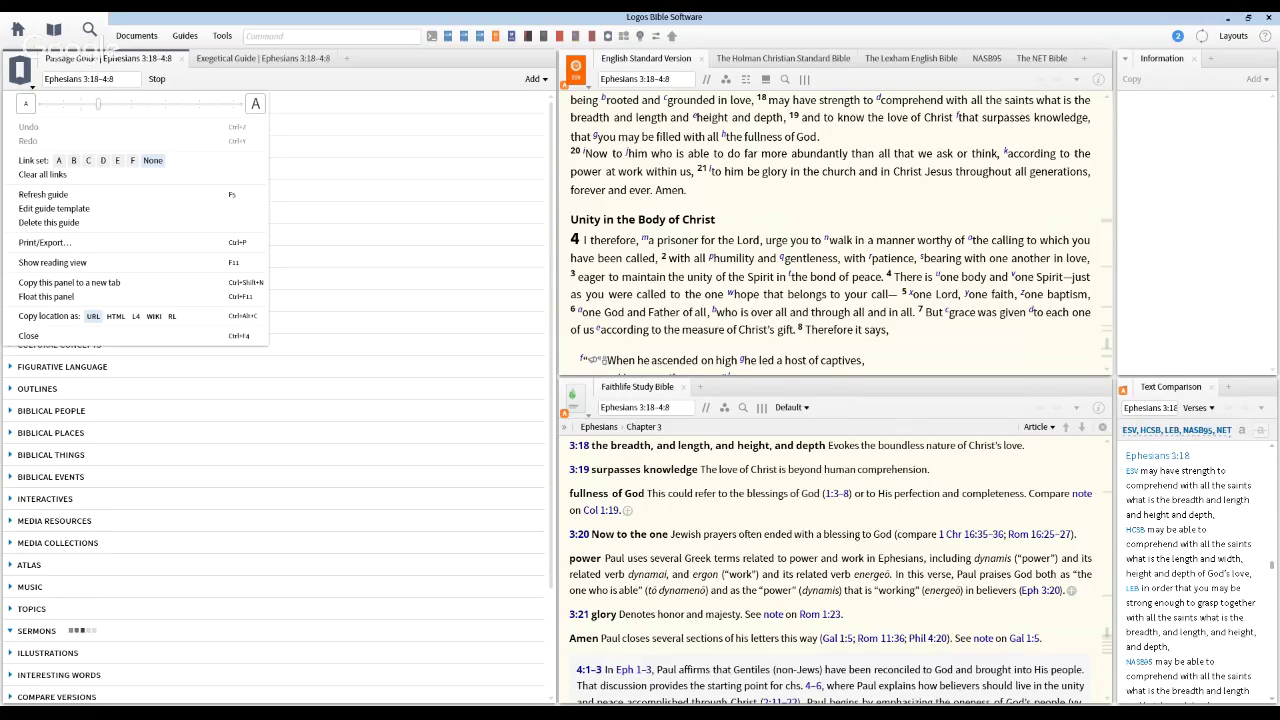
{"action": "left_click", "coordinate": [333, 235]}
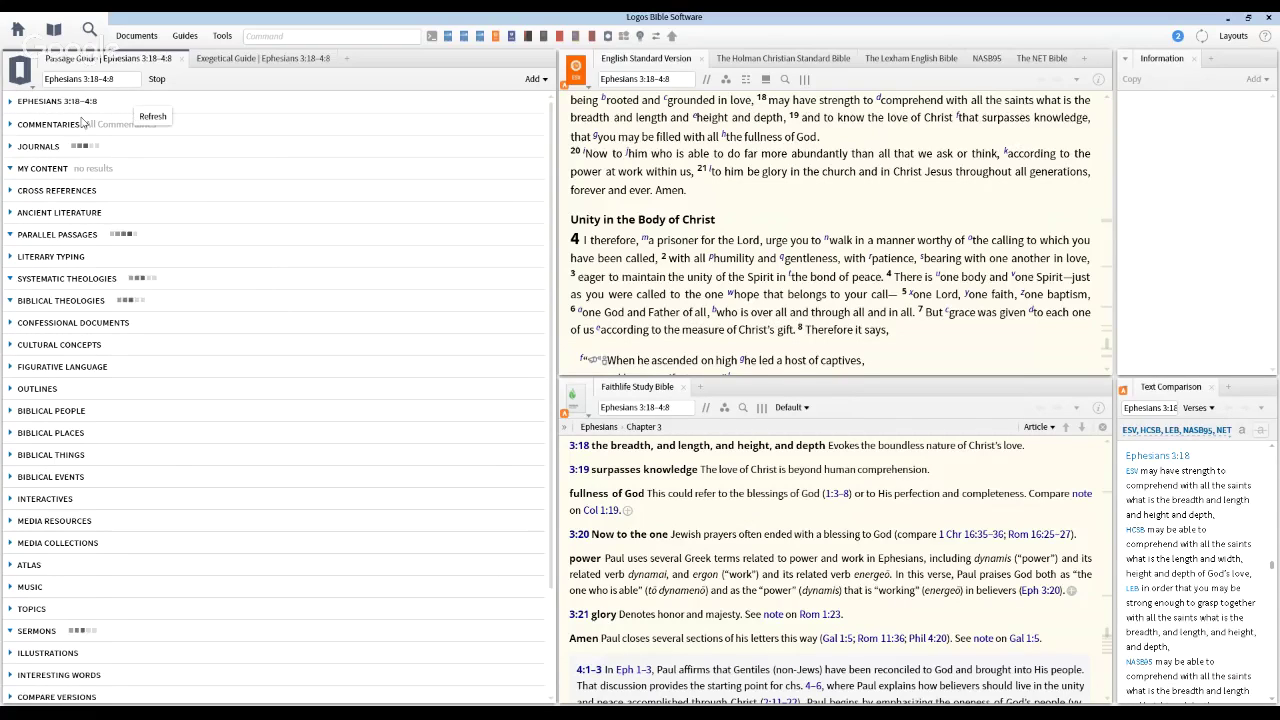
{"action": "right_click", "coordinate": [244, 138]}
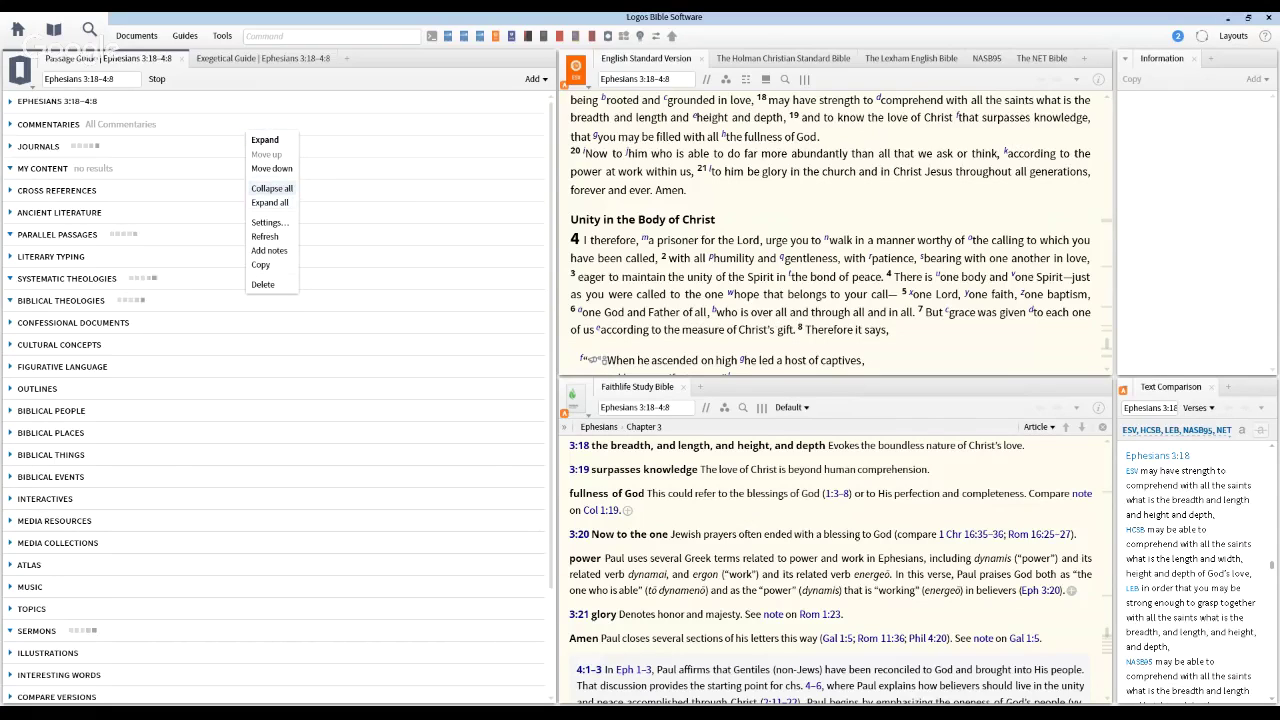
{"action": "left_click", "coordinate": [272, 188]}
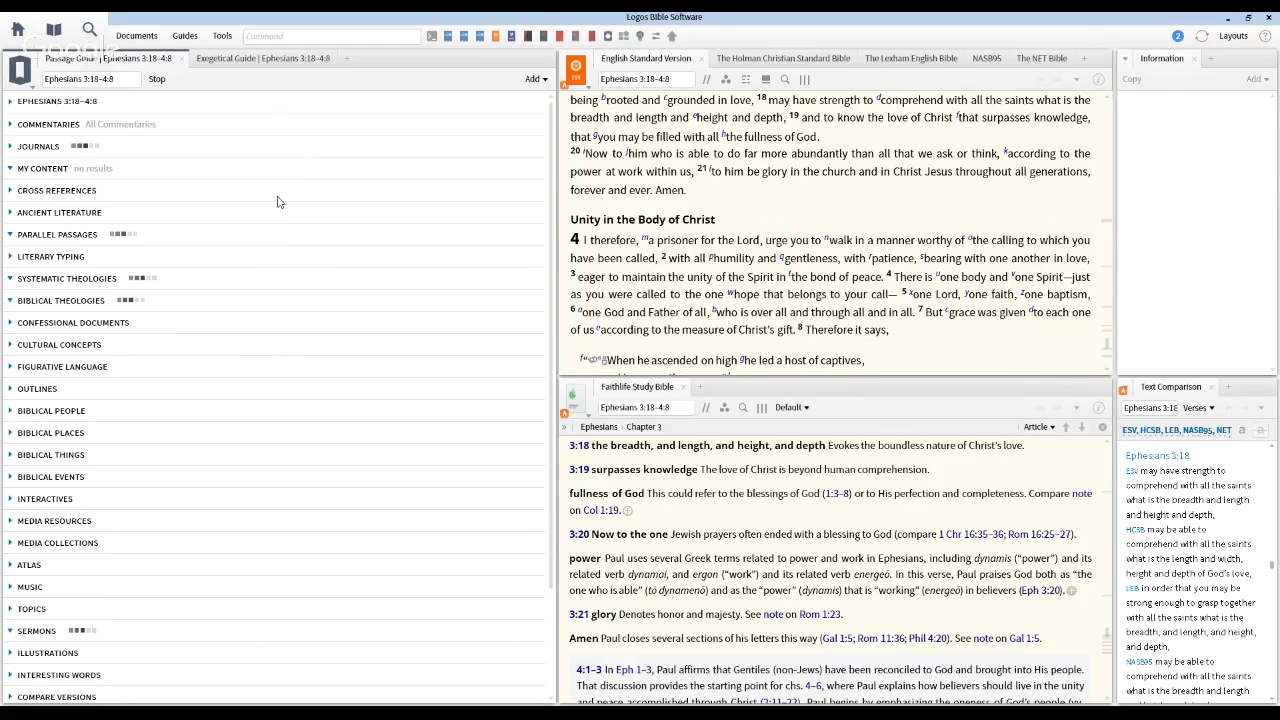
{"action": "right_click", "coordinate": [229, 137]}
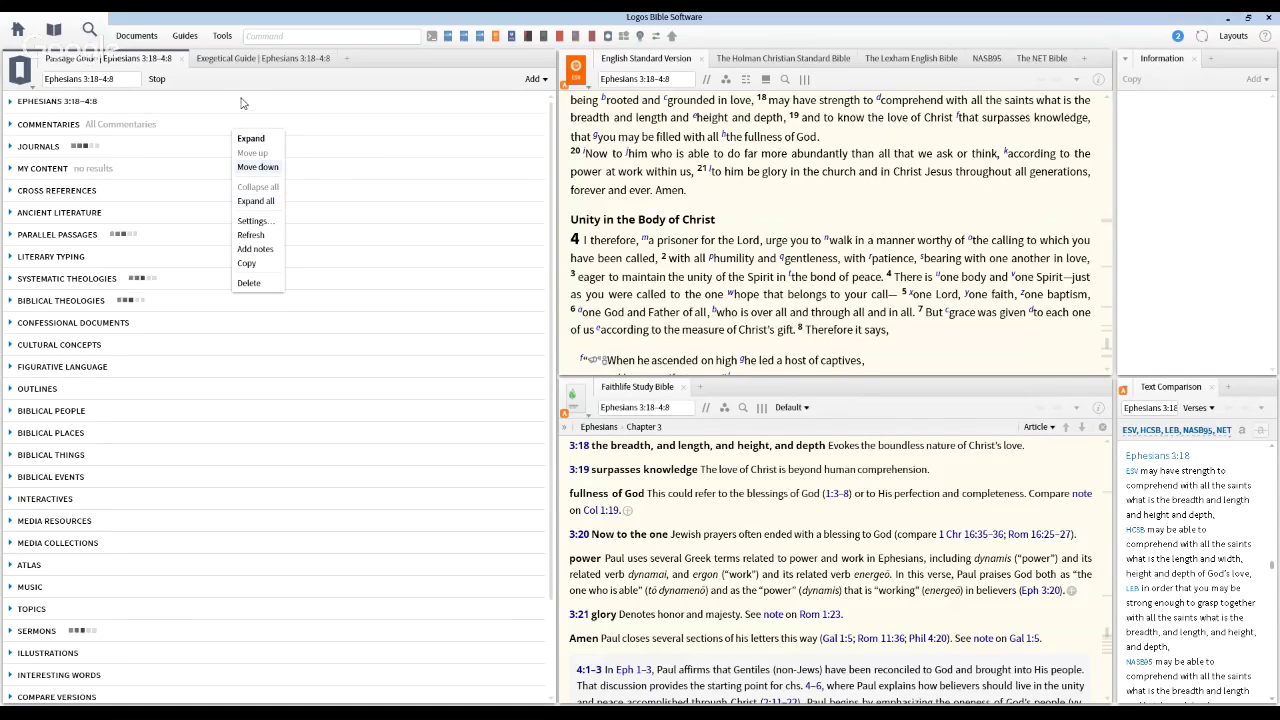
- Close the Passage Guide and start a new Passage Guide on Ephesians 3:18–4:8
{"action": "left_click", "coordinate": [183, 68]}
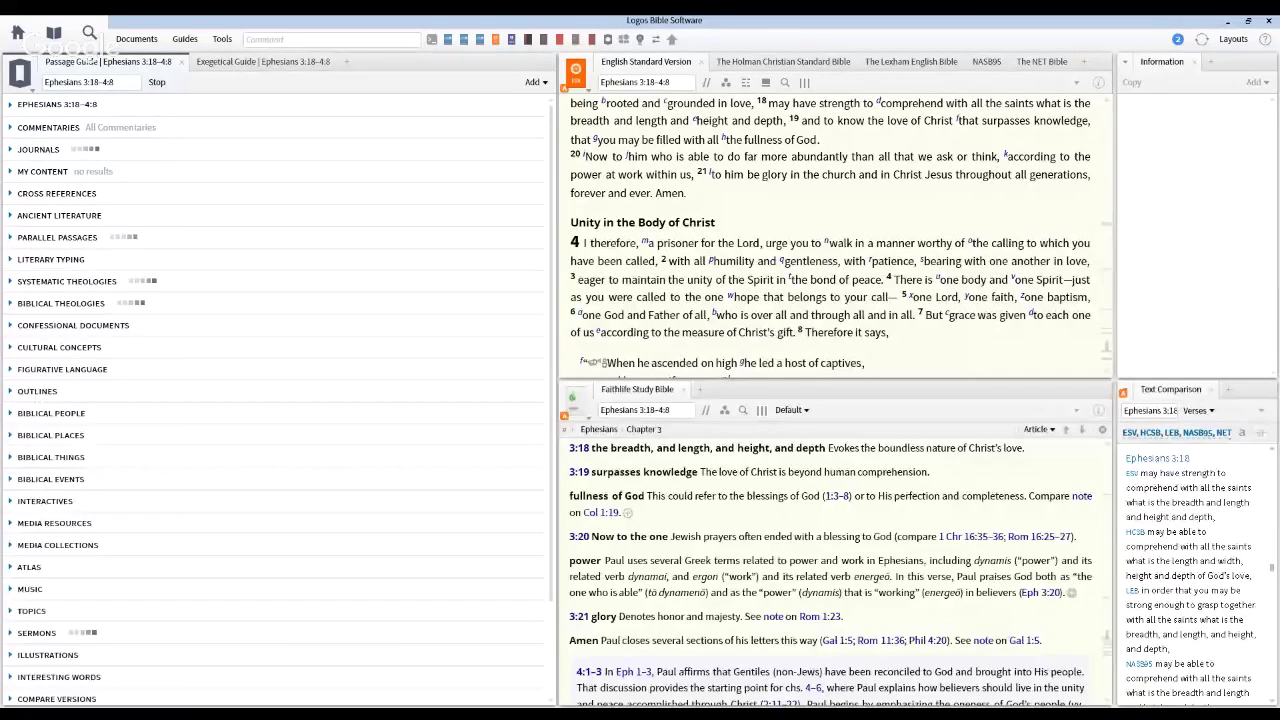
{"action": "left_click", "coordinate": [181, 62]}
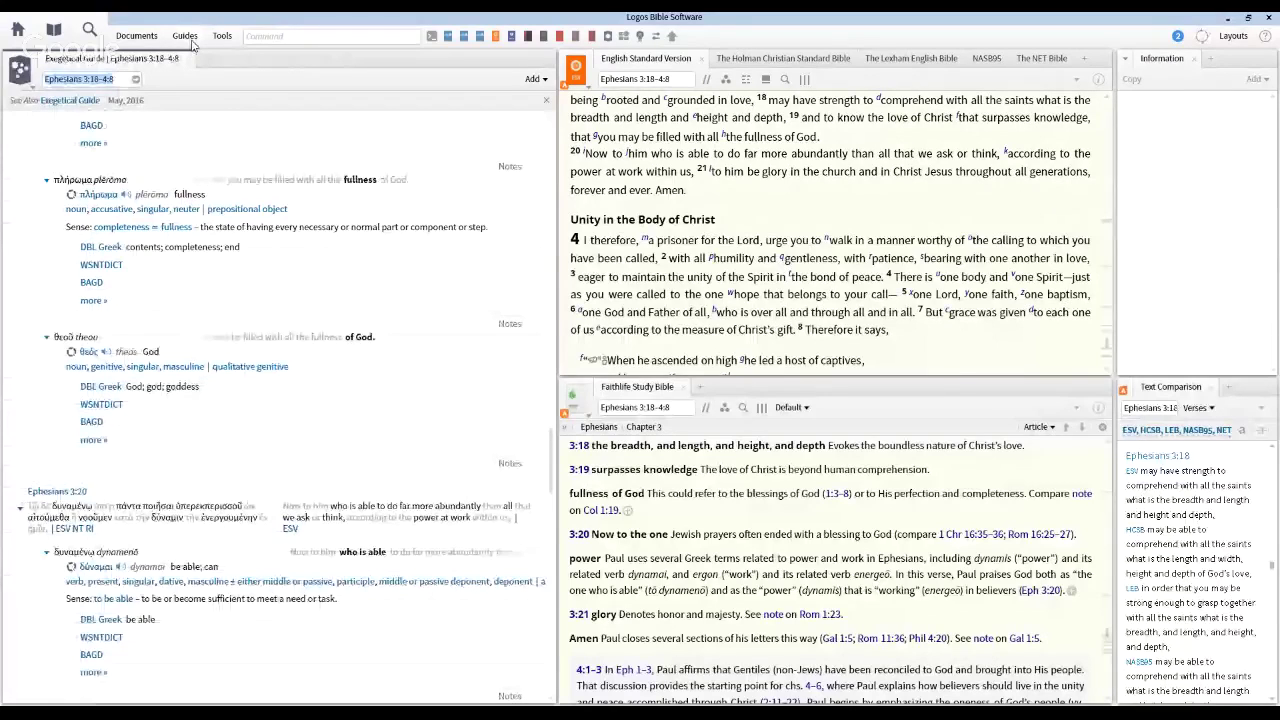
{"action": "left_click", "coordinate": [185, 36]}
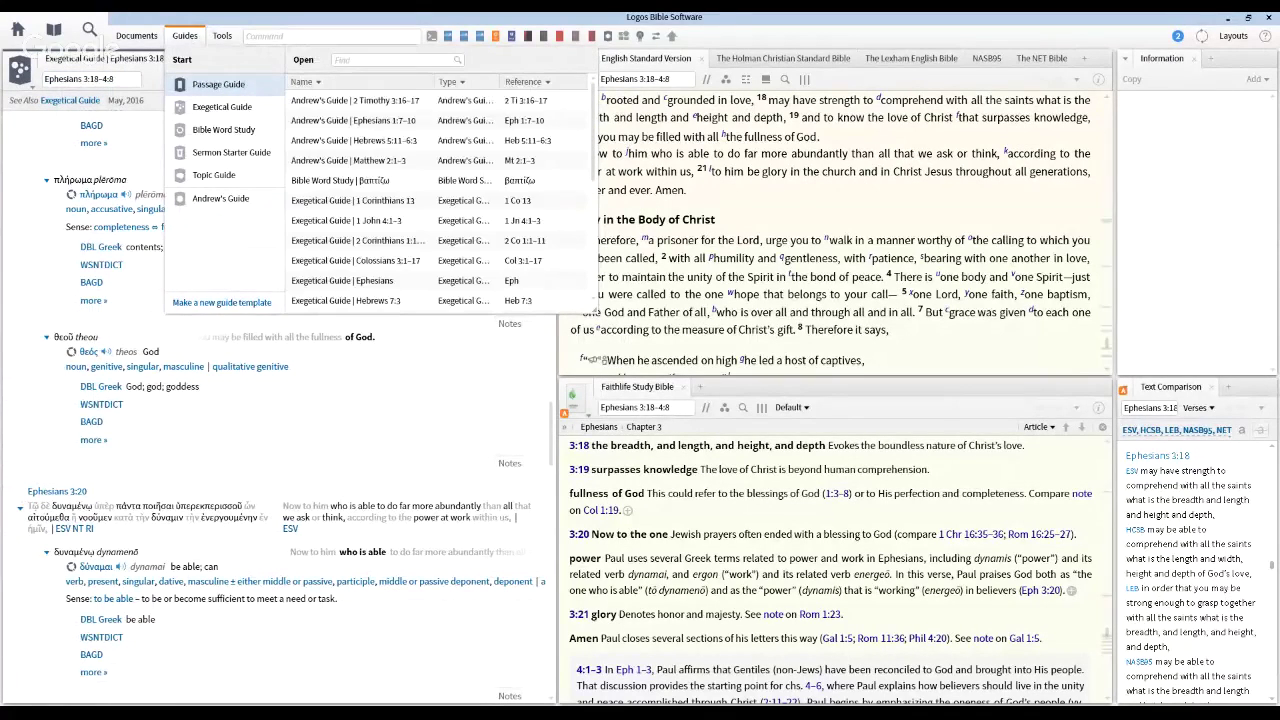
{"action": "left_click", "coordinate": [205, 86]}
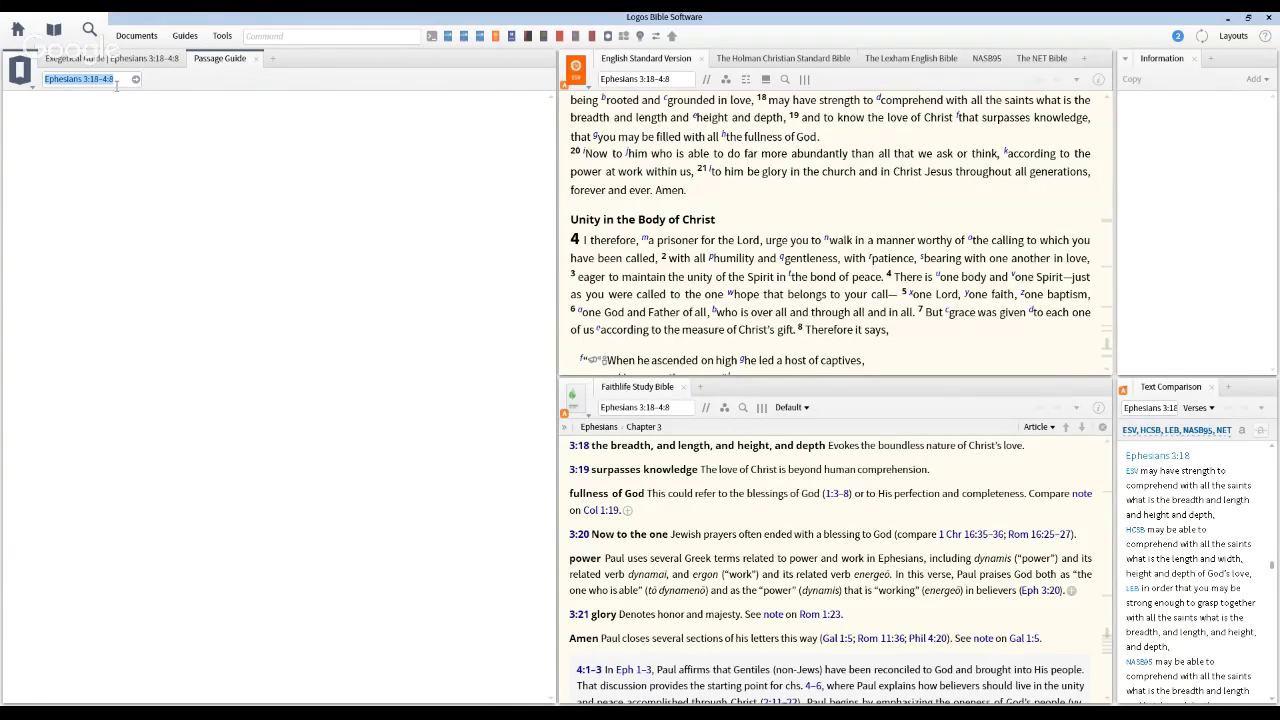
{"action": "key", "text": "Return"}
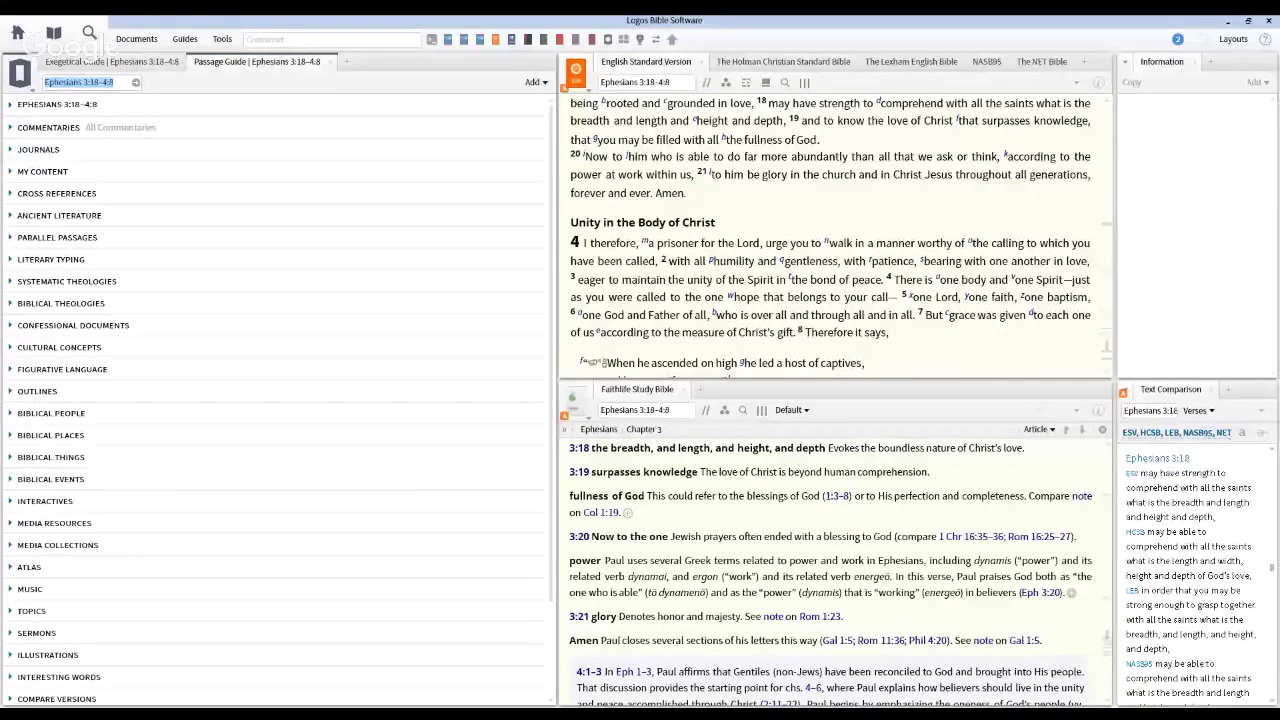
- Reorder the guides so the Passage Guide precedes the Exegetical Guide, and restore the Exegetical Guide to first place
{"action": "left_click_drag", "start_coordinate": [112, 62], "coordinate": [190, 68]}
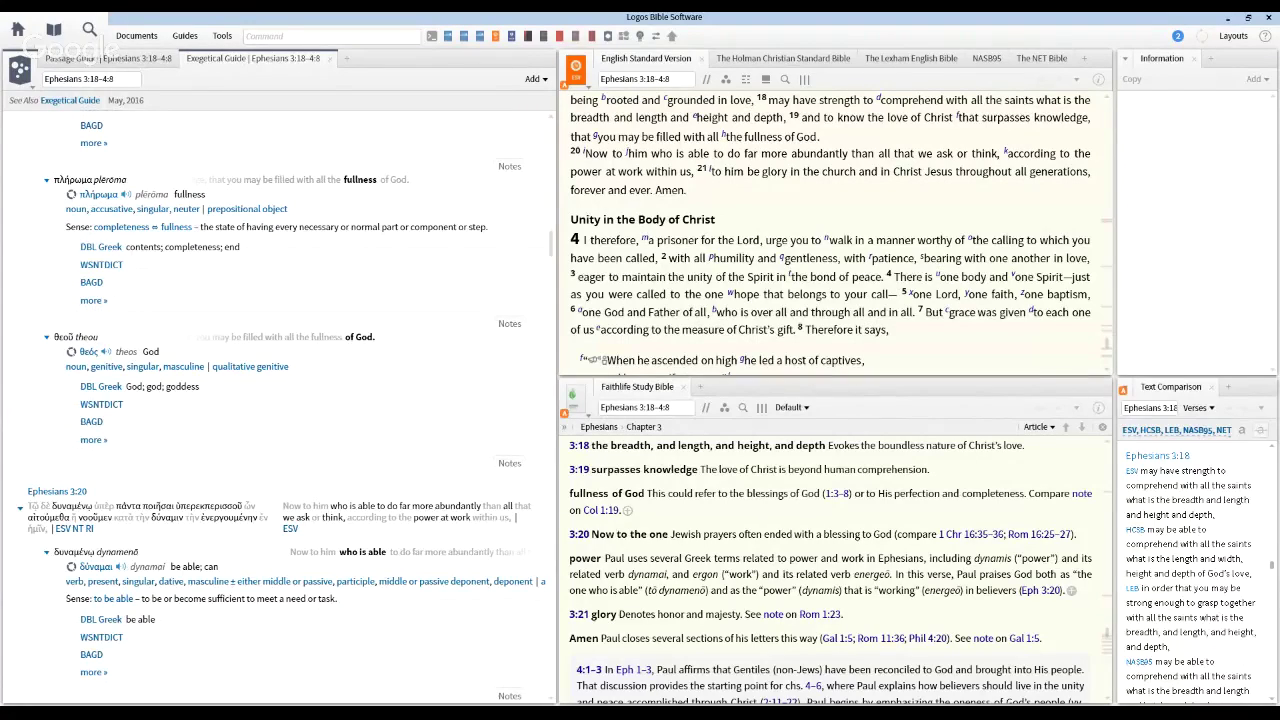
{"action": "left_click_drag", "start_coordinate": [250, 62], "coordinate": [112, 62]}
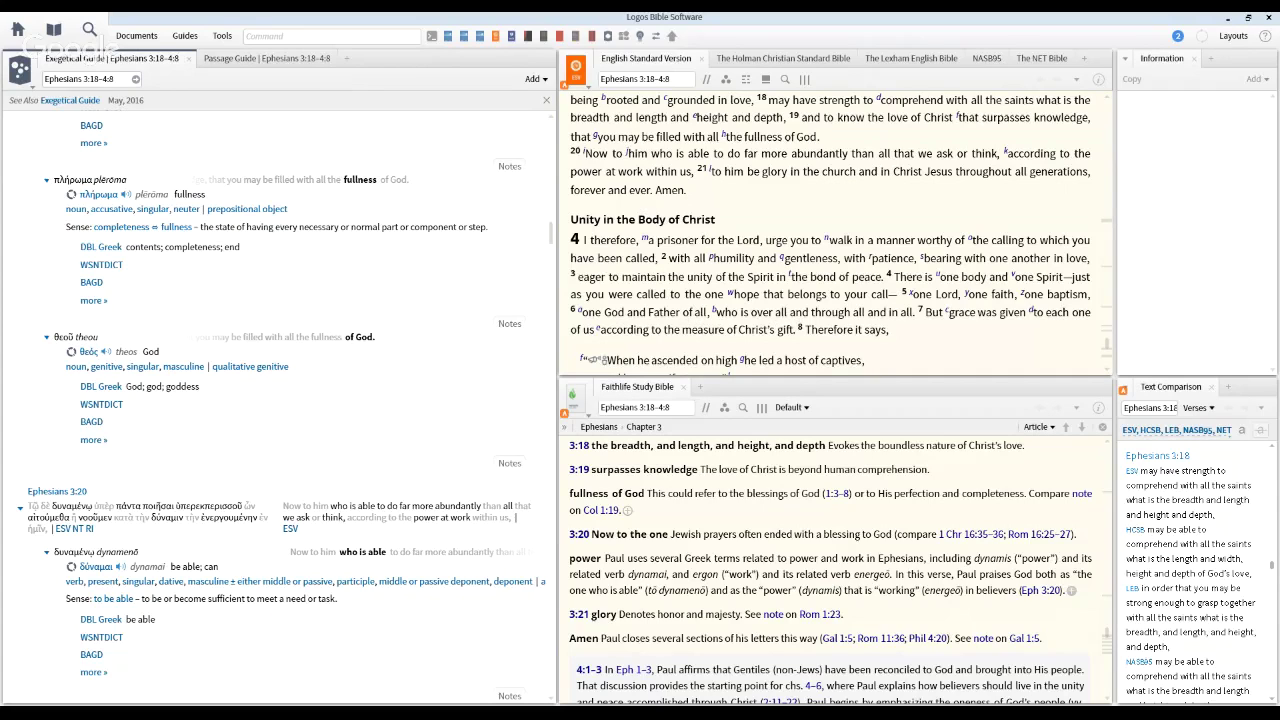
{"action": "left_click", "coordinate": [289, 72]}
- Dock the Passage Guide in its own pane below the Exegetical Guide, and return it to the shared pane ahead of the Exegetical Guide
{"action": "left_click_drag", "start_coordinate": [220, 62], "coordinate": [117, 63]}
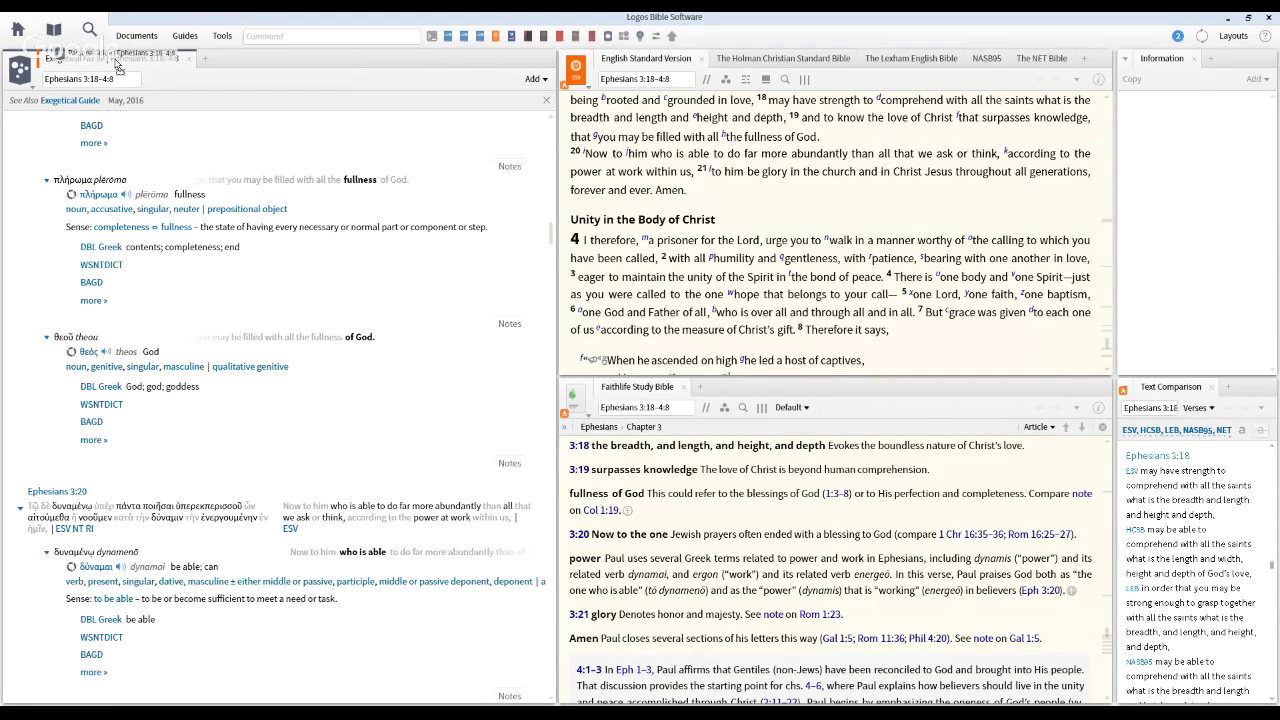
{"action": "mouse_move", "coordinate": [116, 64]}
{"action": "left_mouse_down"}
{"action": "mouse_move", "coordinate": [236, 68]}
{"action": "mouse_move", "coordinate": [200, 74]}
{"action": "mouse_move", "coordinate": [198, 110]}
{"action": "mouse_move", "coordinate": [196, 468]}
{"action": "mouse_move", "coordinate": [198, 266]}
{"action": "mouse_move", "coordinate": [222, 155]}
{"action": "mouse_move", "coordinate": [228, 512]}
{"action": "left_mouse_up"}
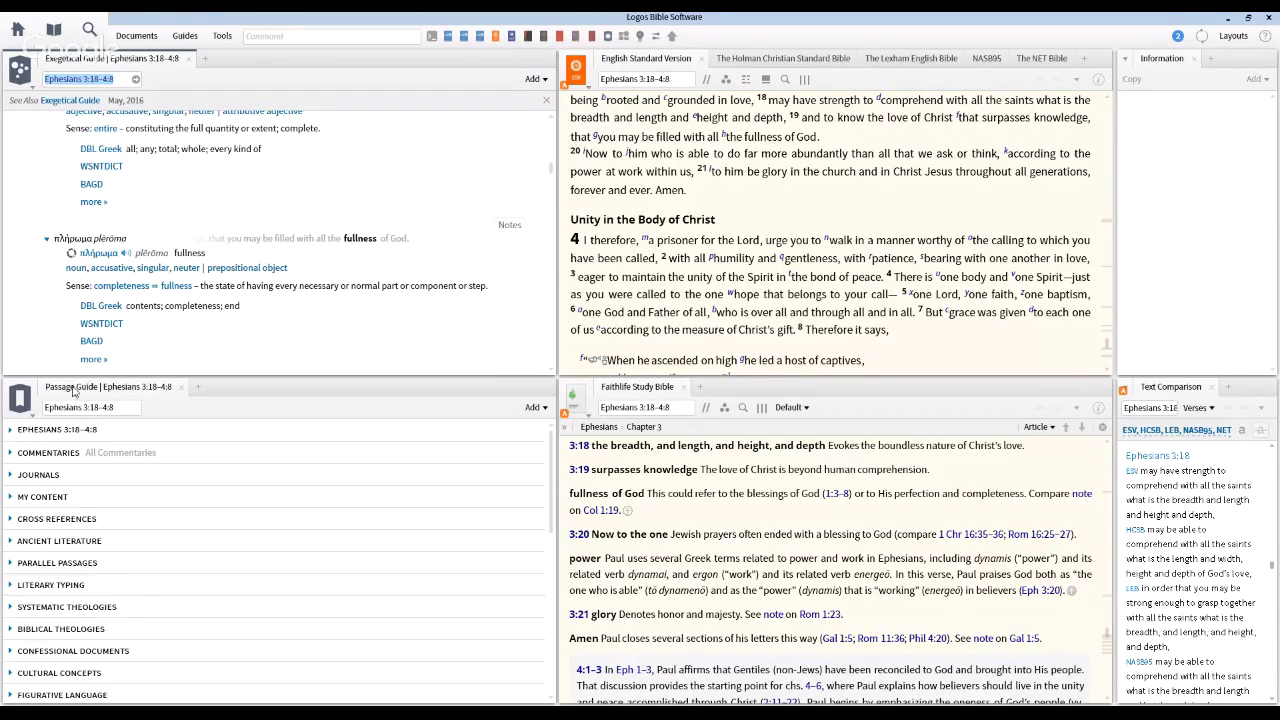
{"action": "left_click", "coordinate": [156, 392]}
{"action": "left_click_drag", "start_coordinate": [140, 386], "coordinate": [83, 75]}
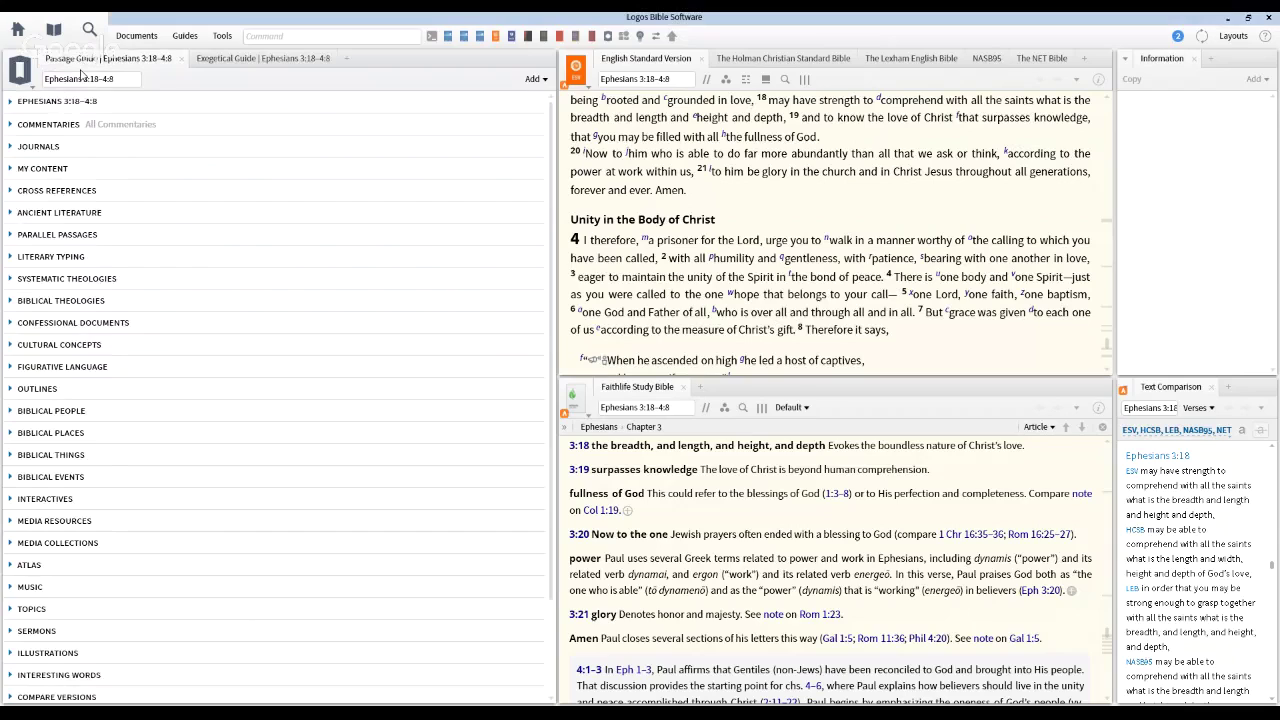
{"action": "left_click", "coordinate": [80, 77]}
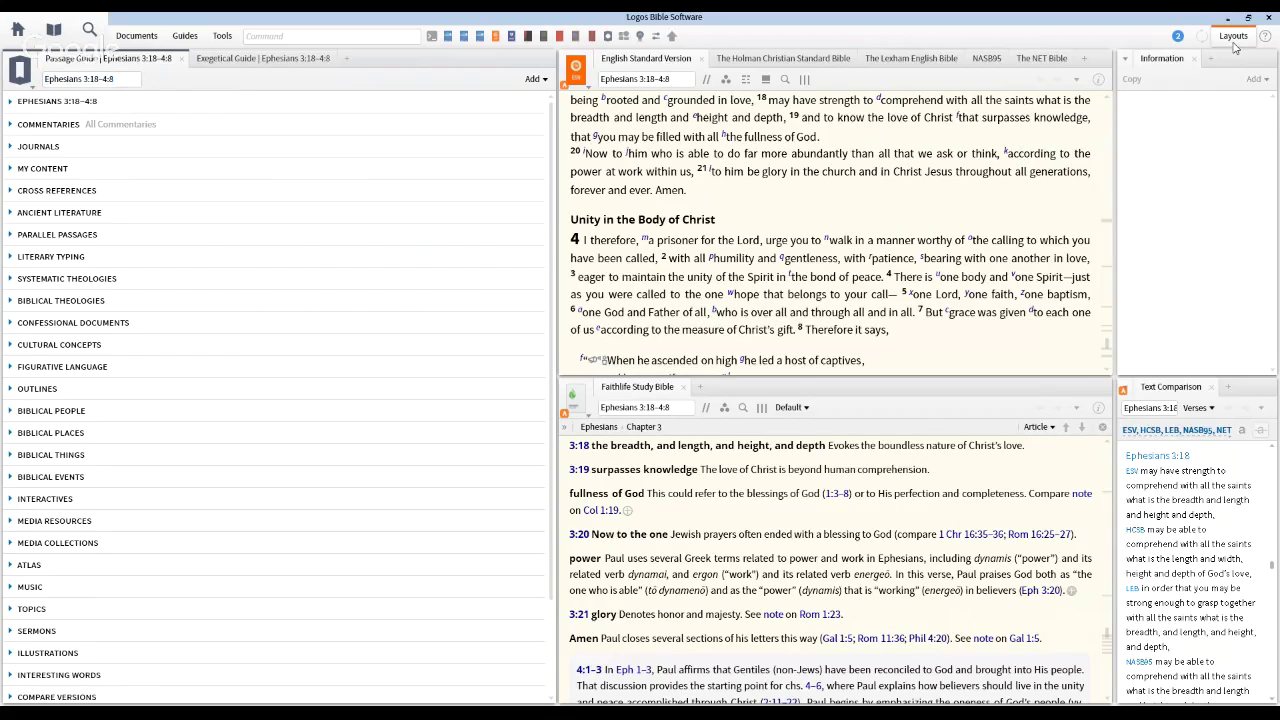
- Delete the Application Closed layout dated February 9 from the layout history
{"action": "left_click", "coordinate": [1234, 44]}
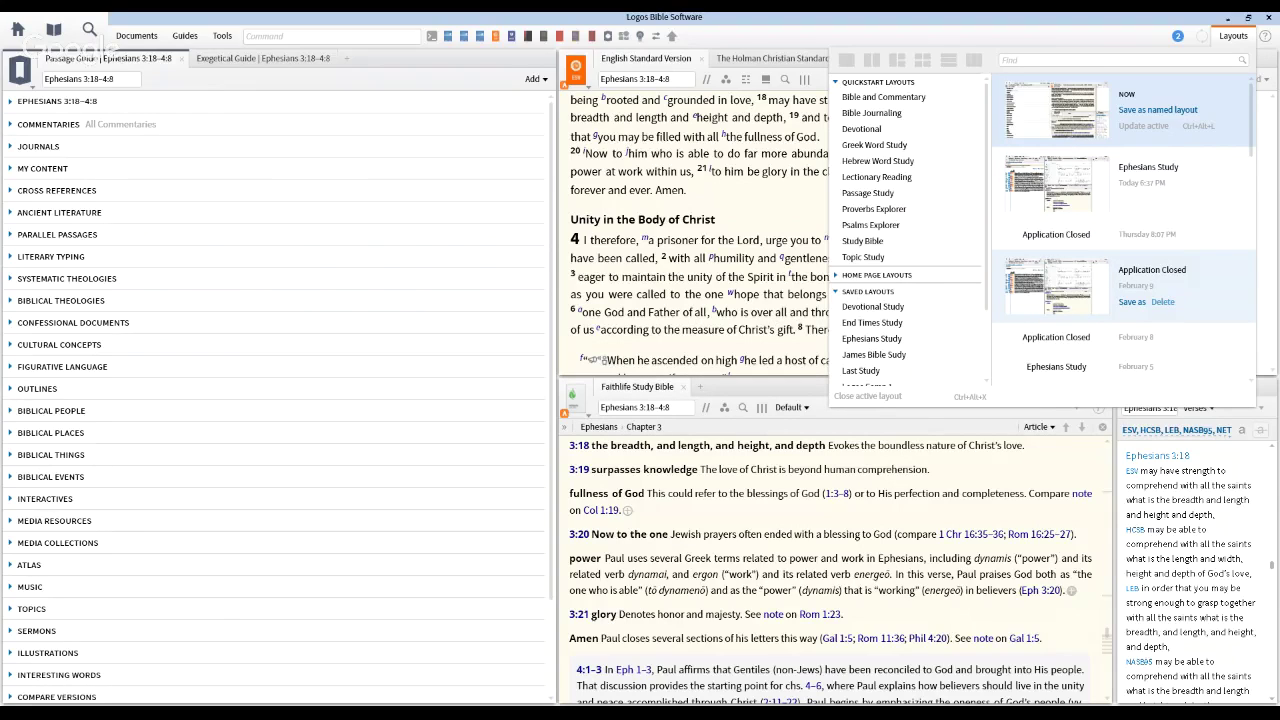
{"action": "left_click", "coordinate": [1163, 302]}
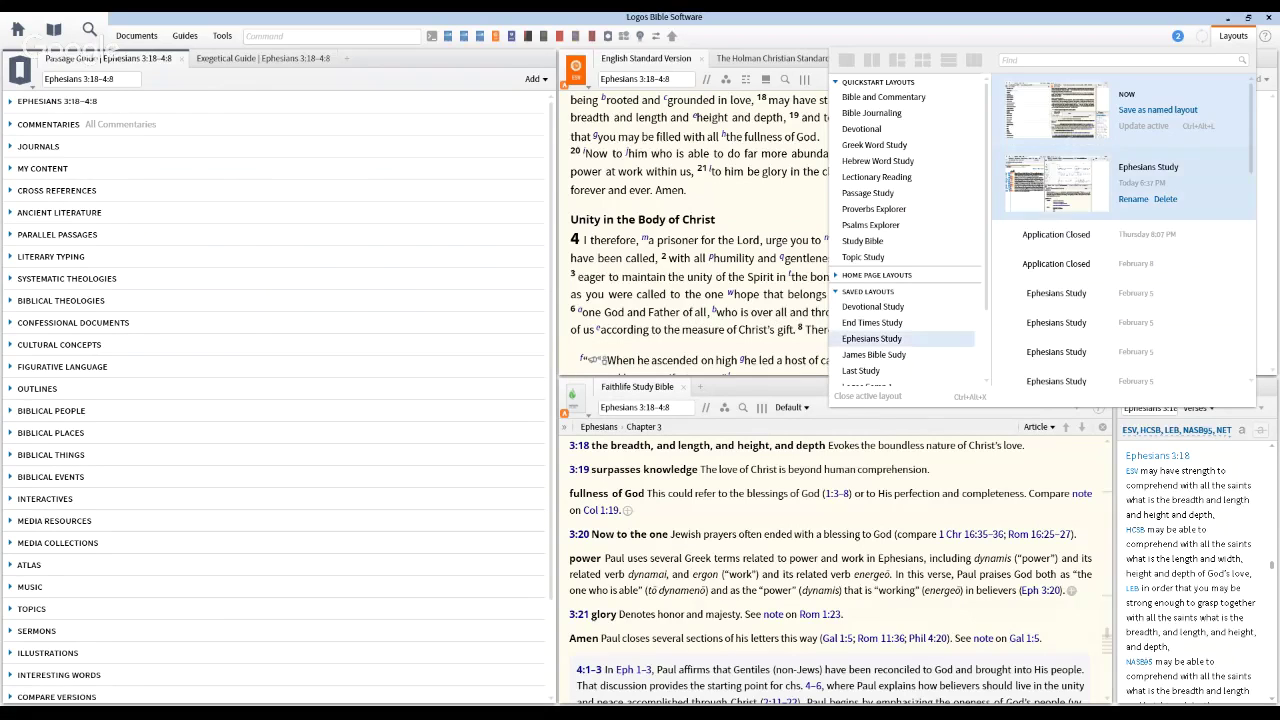
- Load the saved Ephesians Study layout with its ESV text in view, and switch back to the latest Snapshot layout
{"action": "left_click", "coordinate": [871, 338]}
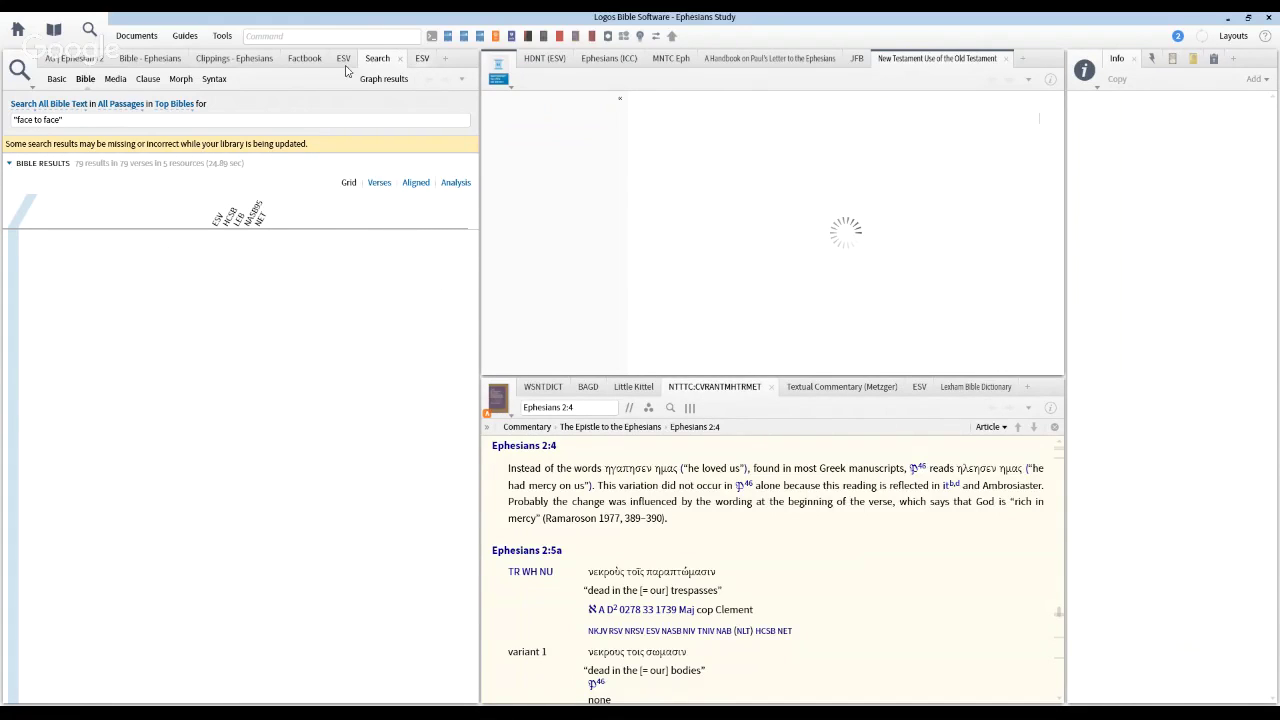
{"action": "left_click", "coordinate": [343, 59]}
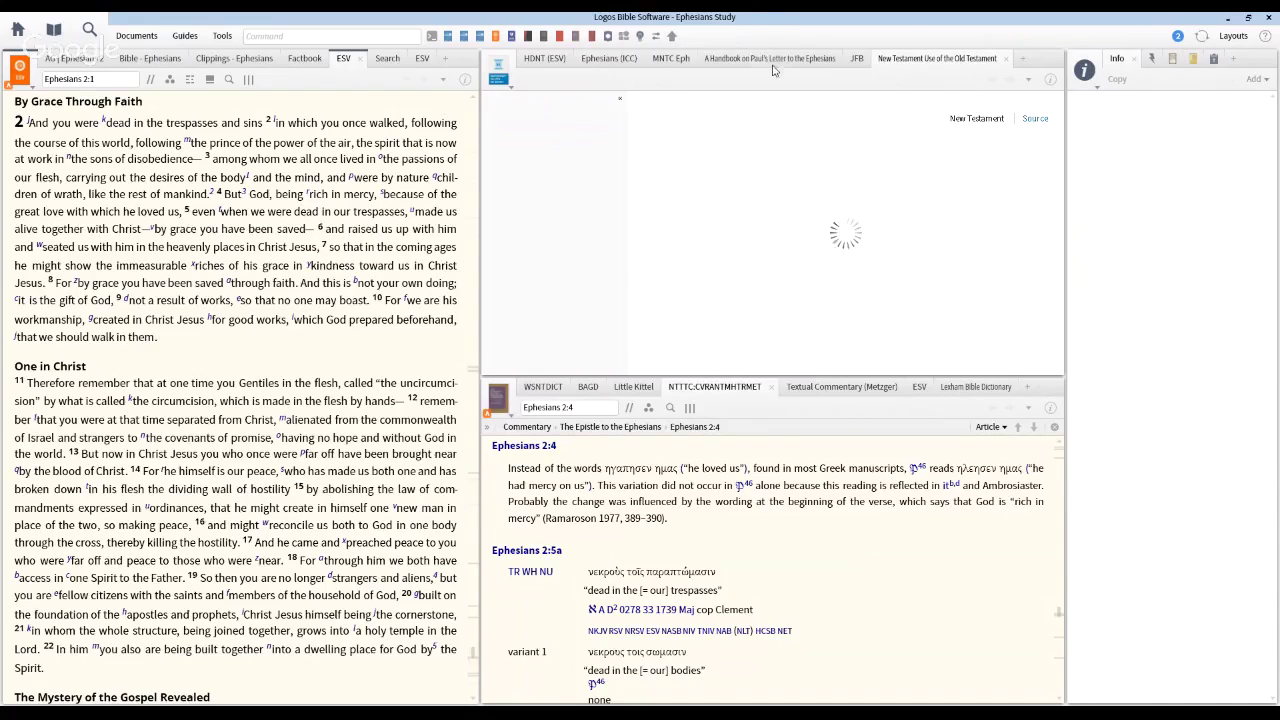
{"action": "left_click", "coordinate": [1241, 43]}
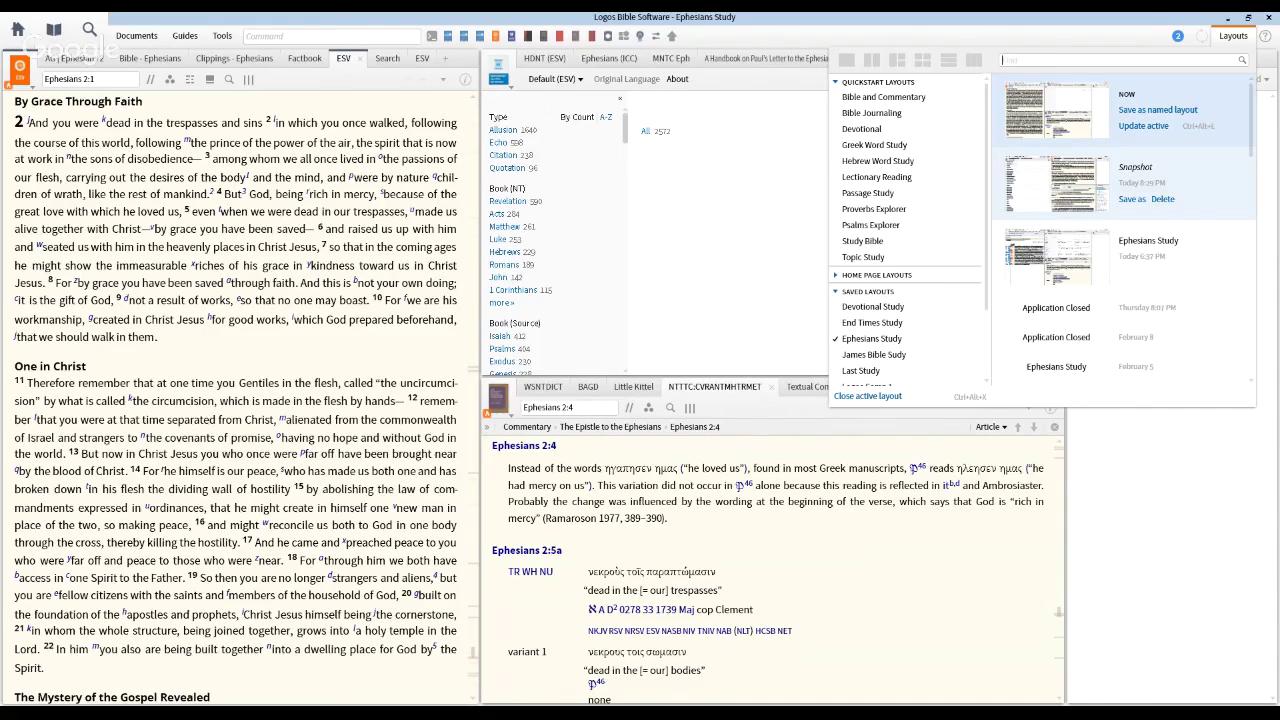
{"action": "left_click", "coordinate": [1064, 193]}
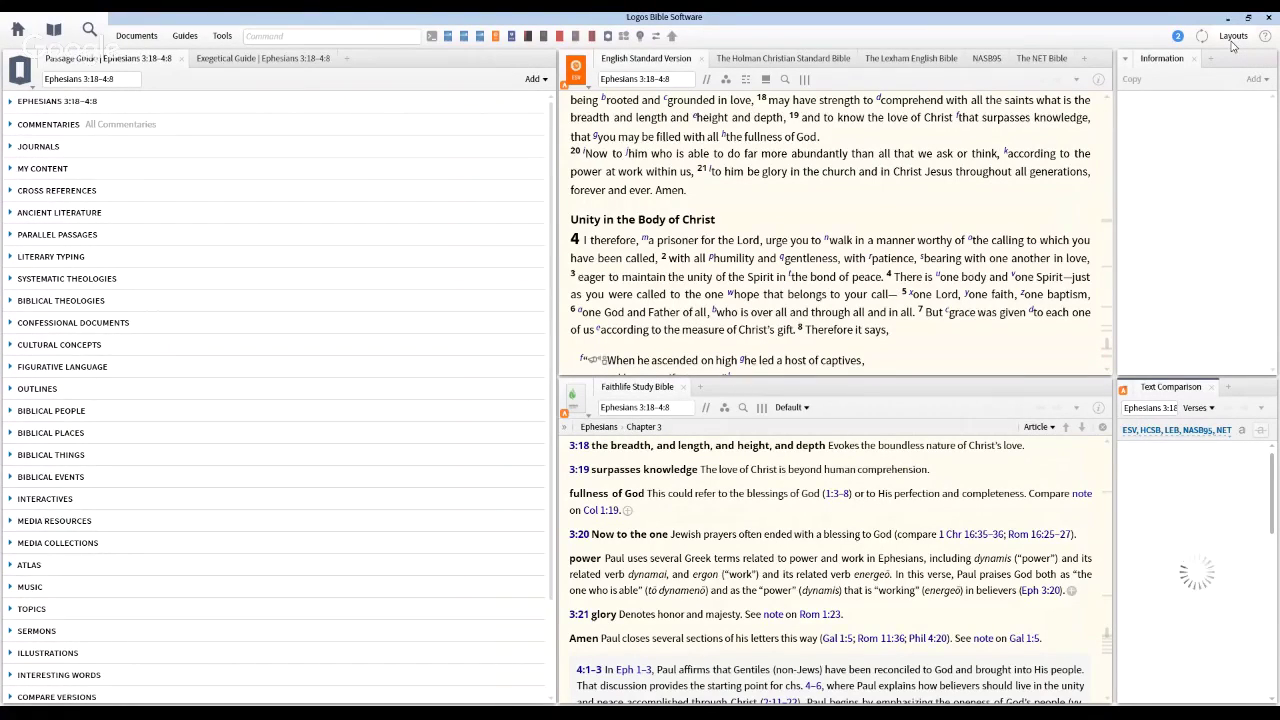
- Examine the available layouts, including the options for the Hebrew Word Study layout, the Home Page Layouts and the Saved Layouts
{"action": "left_click", "coordinate": [1233, 40]}
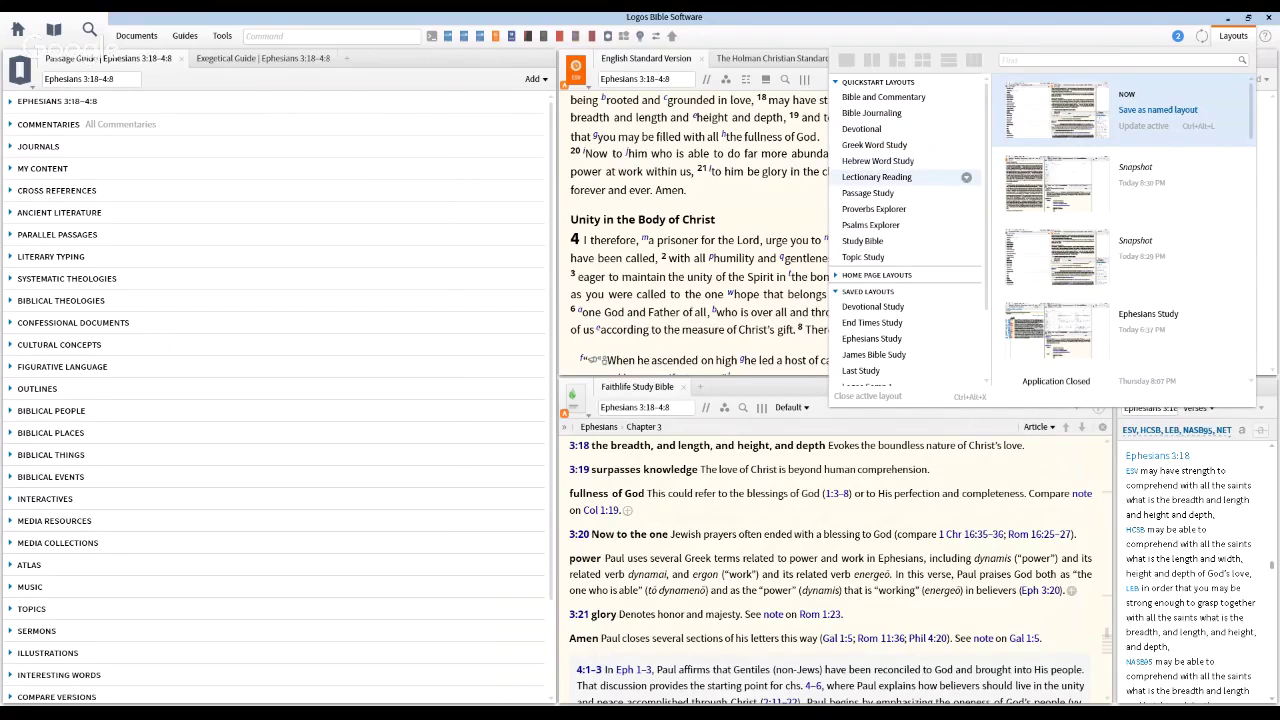
{"action": "left_click", "coordinate": [966, 161]}
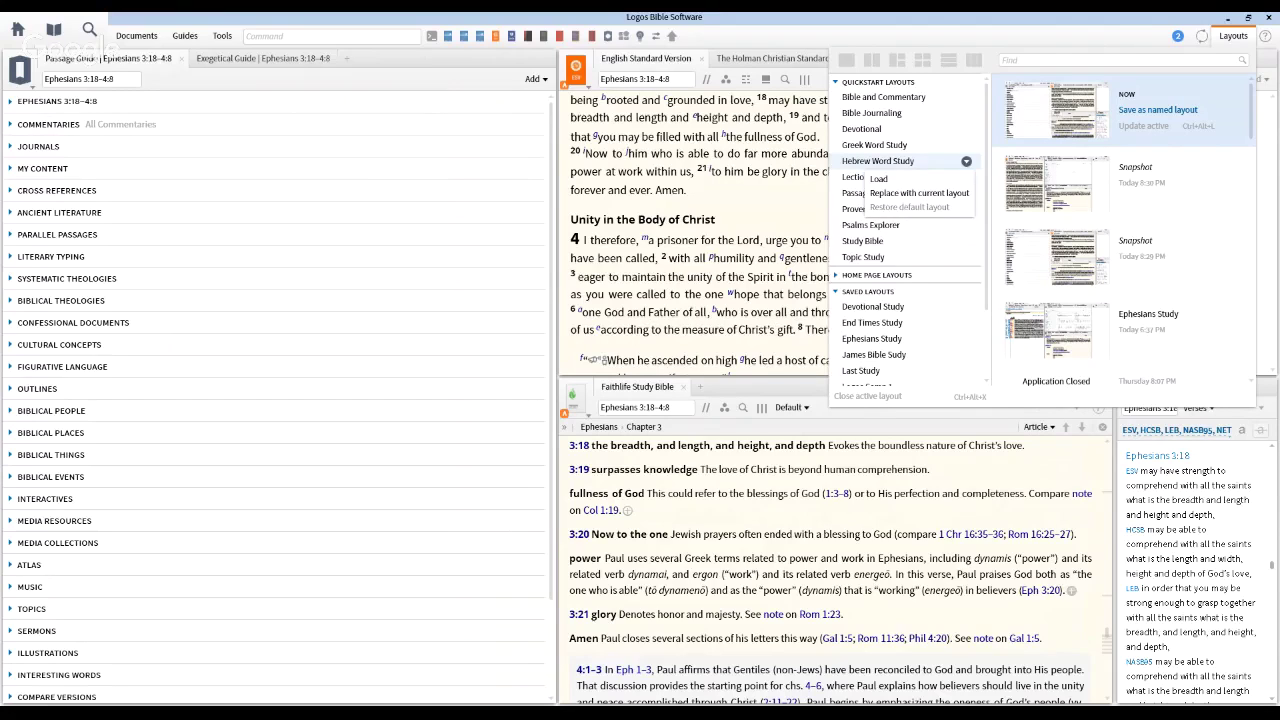
{"action": "key", "text": "Escape"}
{"action": "scroll", "coordinate": [908, 230], "scroll_direction": "down", "scroll_amount": 3}
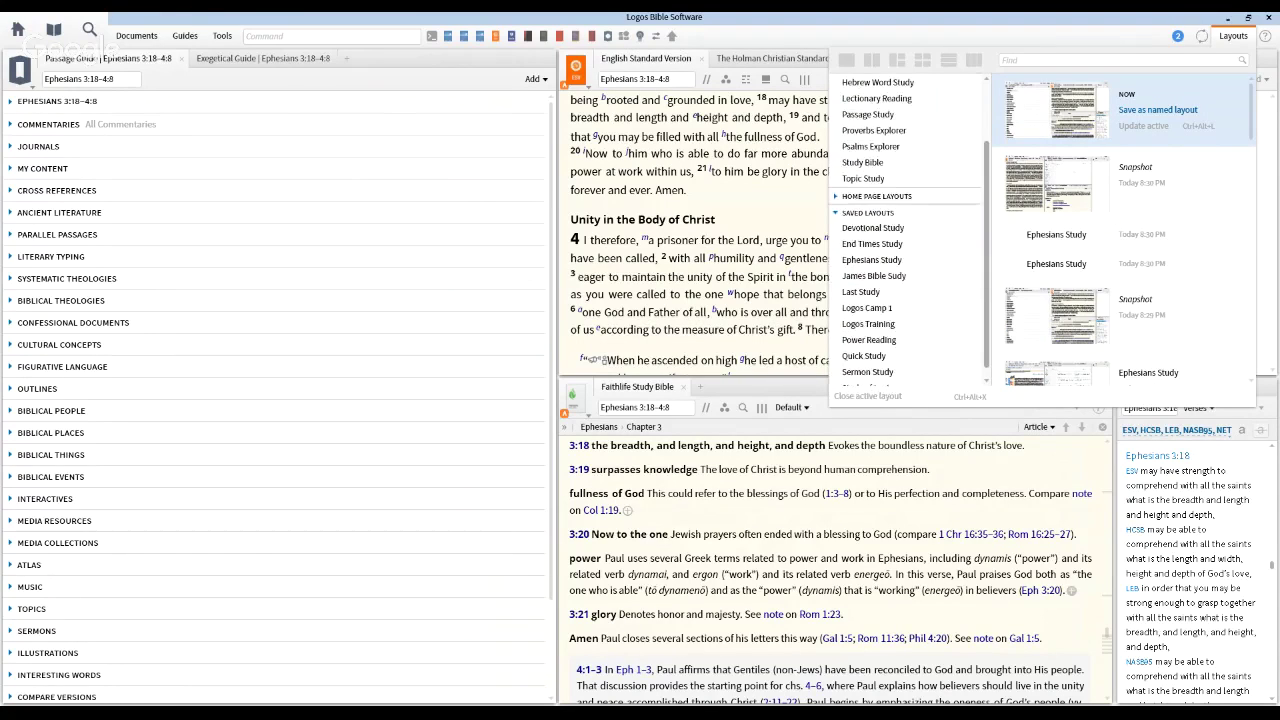
{"action": "left_click", "coordinate": [876, 185]}
{"action": "scroll", "coordinate": [876, 200], "scroll_direction": "down", "scroll_amount": 1}
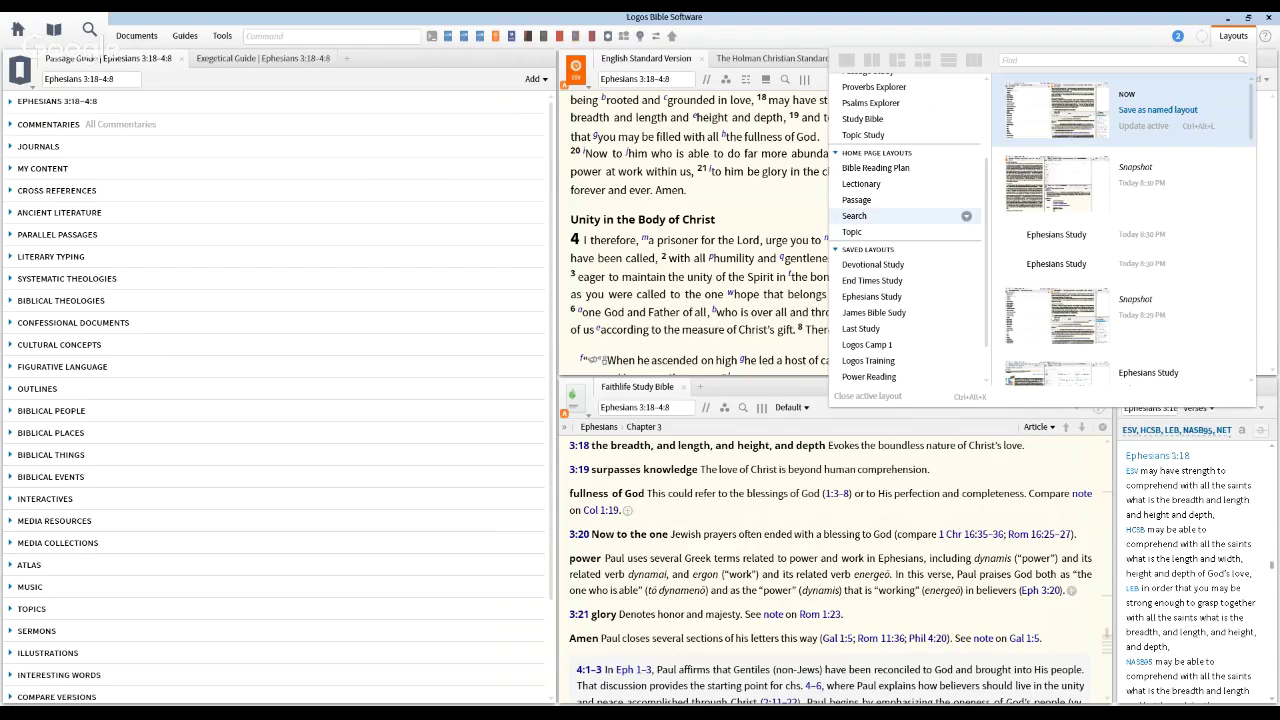
{"action": "left_click", "coordinate": [877, 152]}
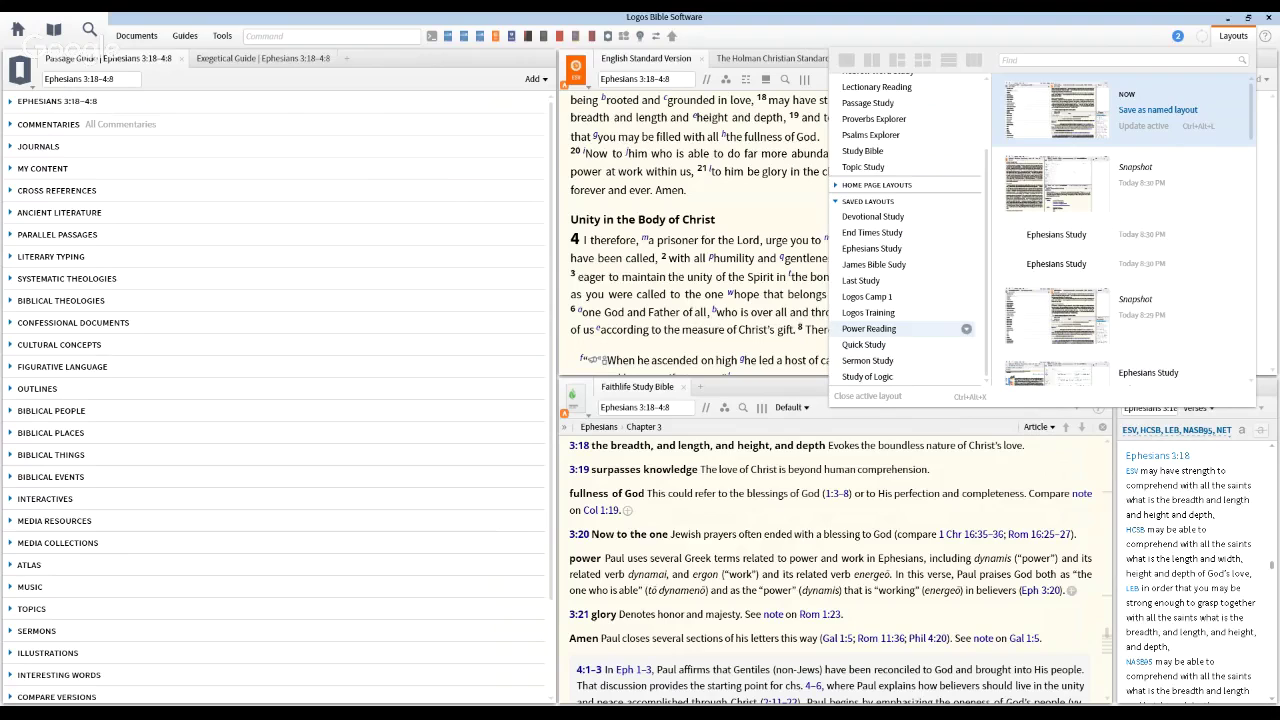
{"action": "left_click", "coordinate": [870, 328]}
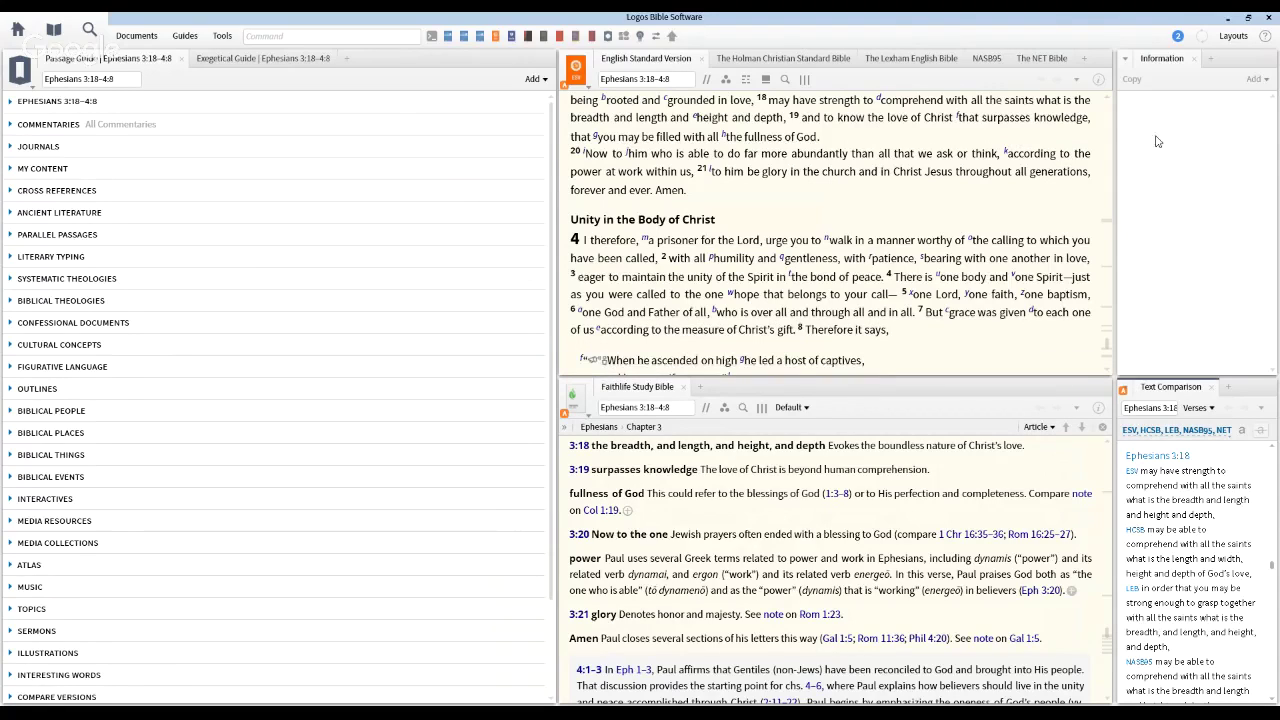
- Look up the word "comprehend" from Ephesians 3:18 in the English Standard Version for its definition and word information
{"action": "left_click", "coordinate": [919, 114]}
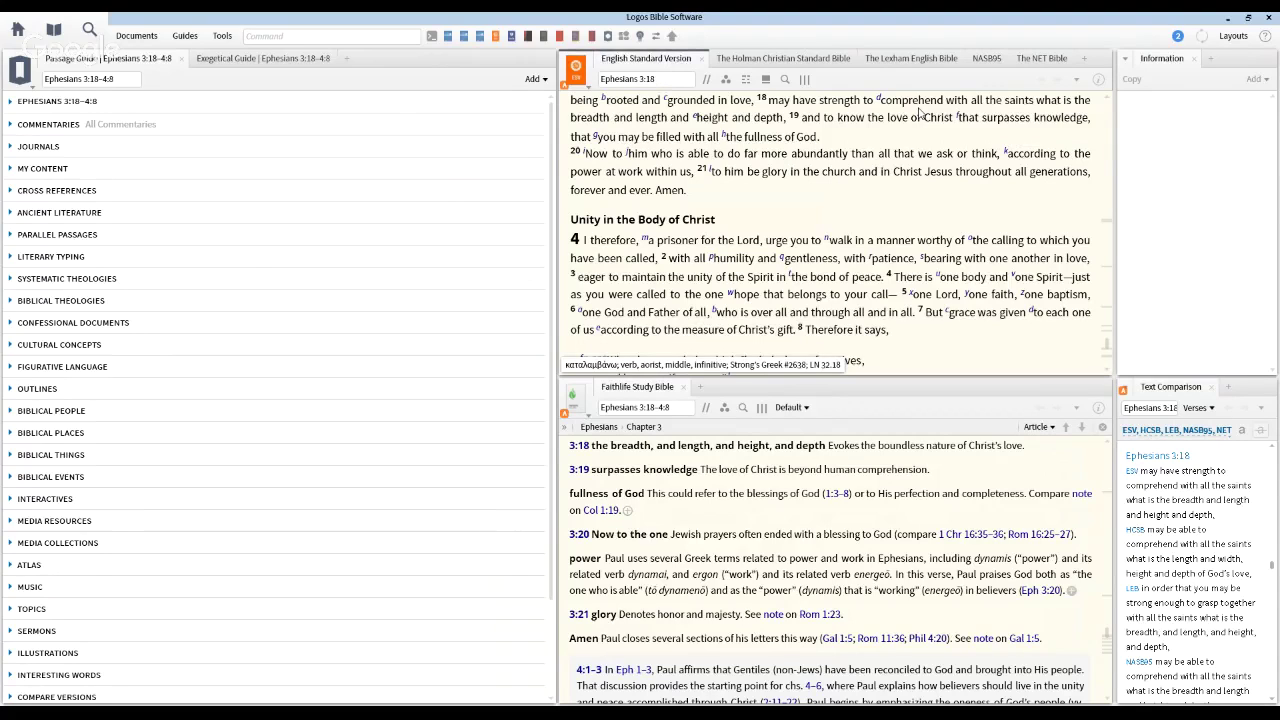
{"action": "left_click", "coordinate": [919, 114]}
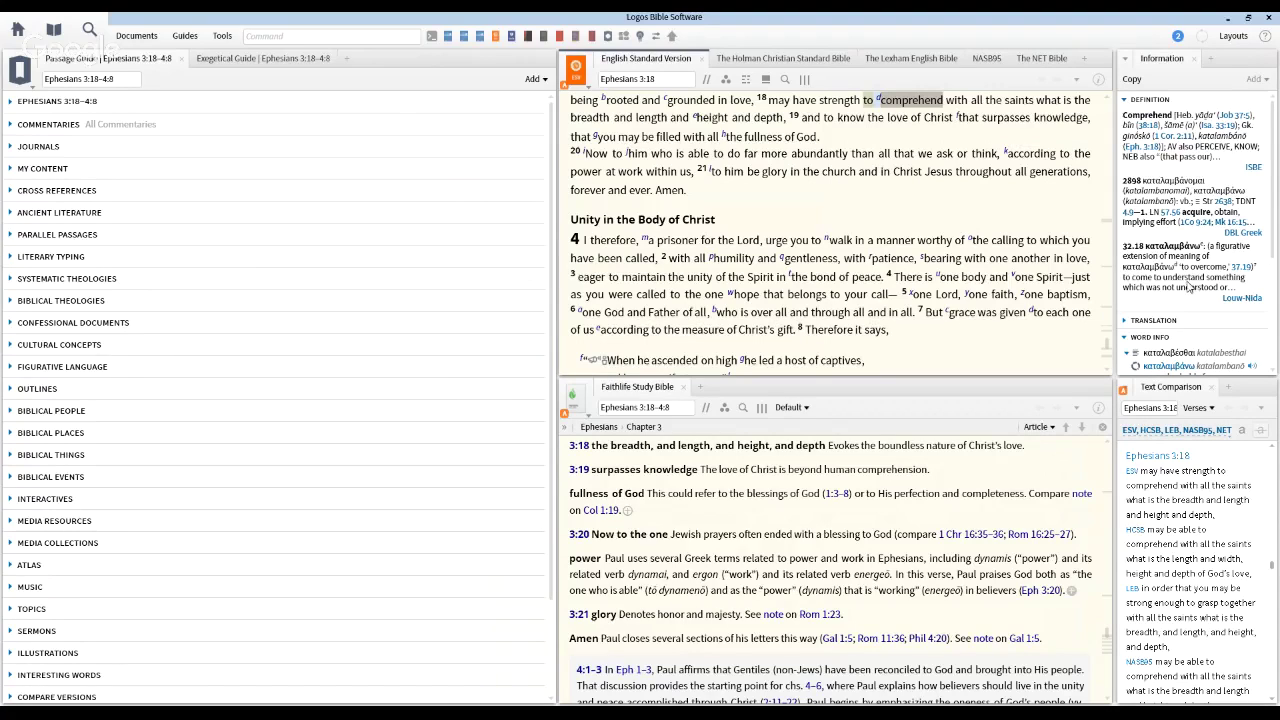
- Review the definitions and word info for "comprehend", including the explanation of its verb parsing
{"action": "scroll", "coordinate": [1180, 278], "scroll_direction": "down", "scroll_amount": 1}
{"action": "scroll", "coordinate": [1180, 278], "scroll_direction": "down", "scroll_amount": 2}
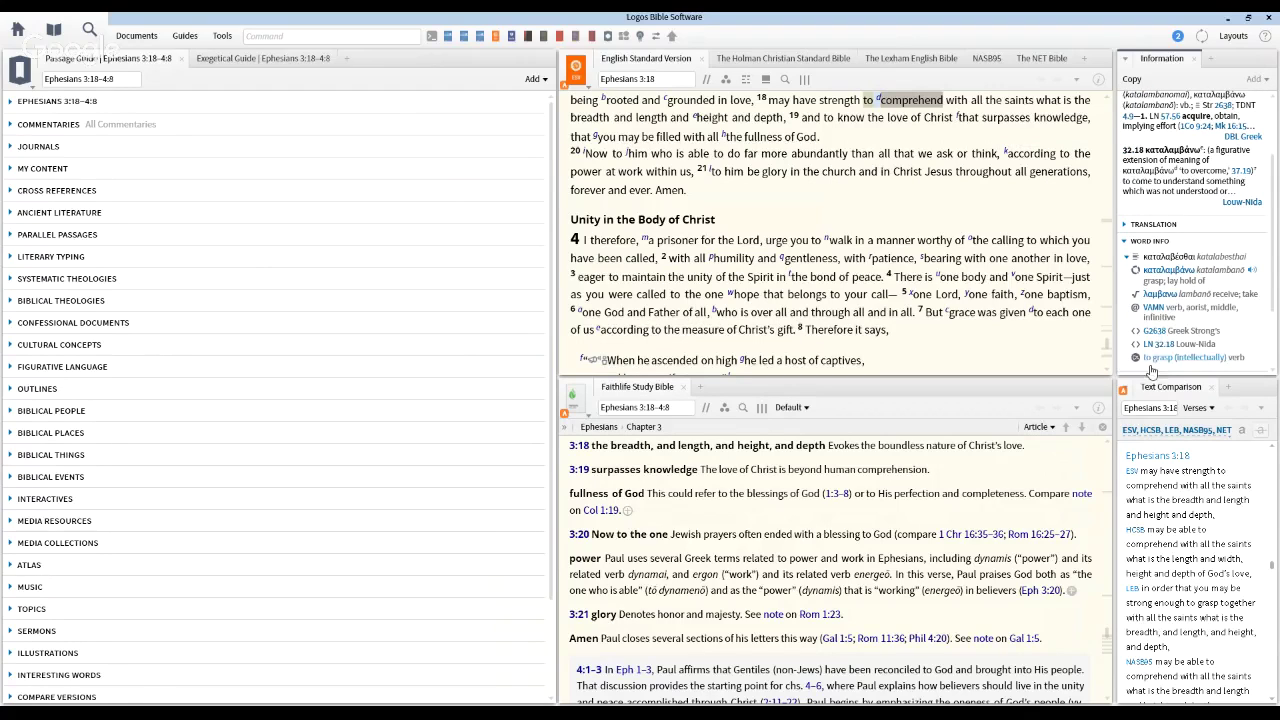
{"action": "scroll", "coordinate": [1148, 273], "scroll_direction": "down", "scroll_amount": 1}
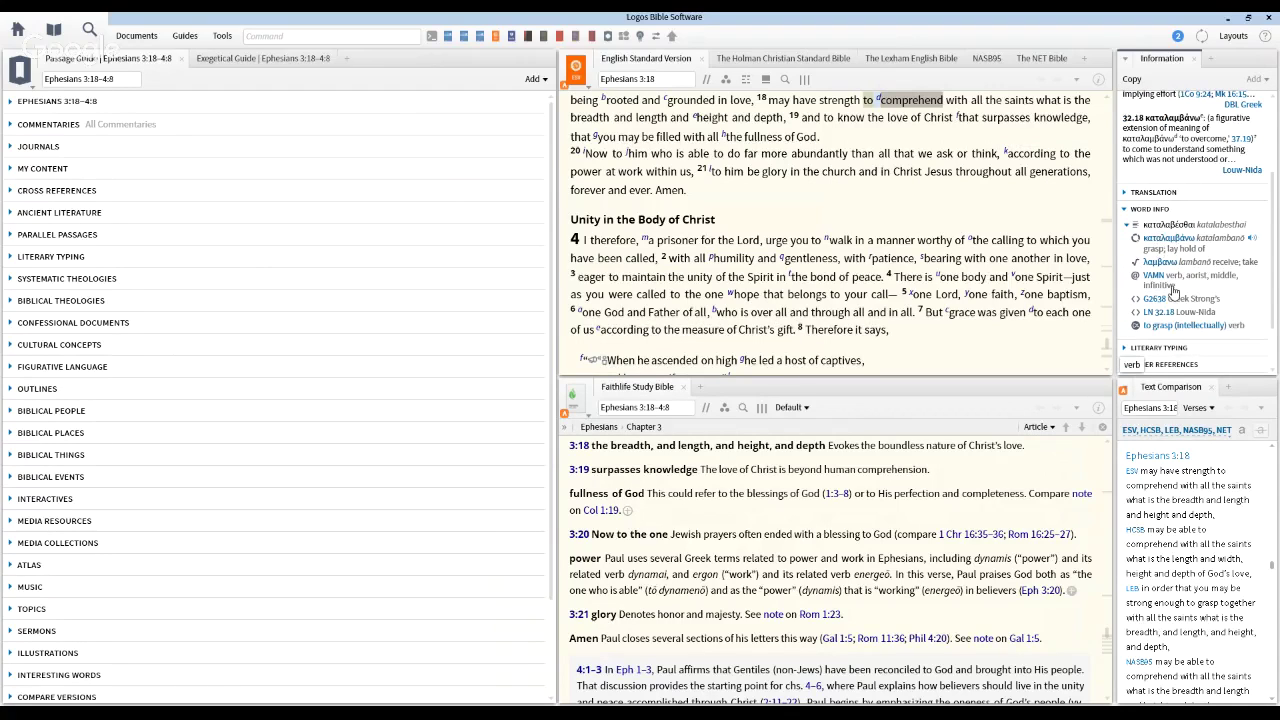
{"action": "mouse_move", "coordinate": [1175, 291]}
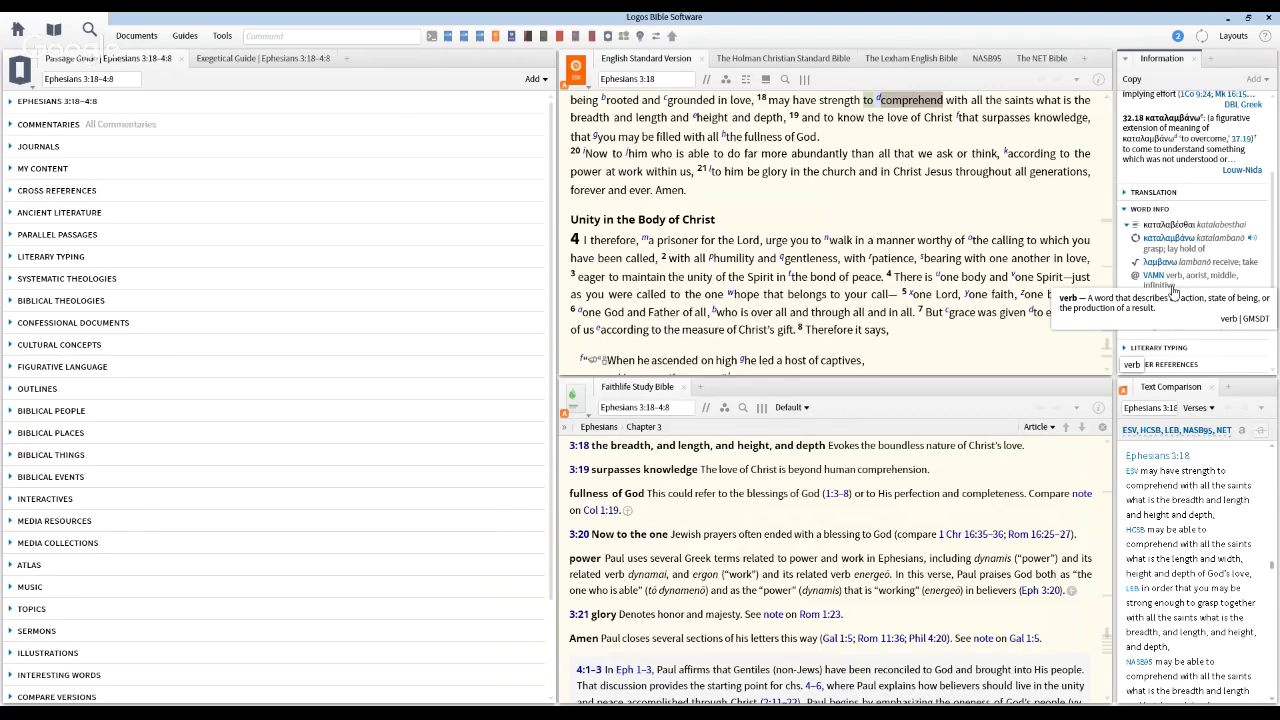
{"action": "scroll", "coordinate": [1180, 285], "scroll_direction": "down", "scroll_amount": 2}
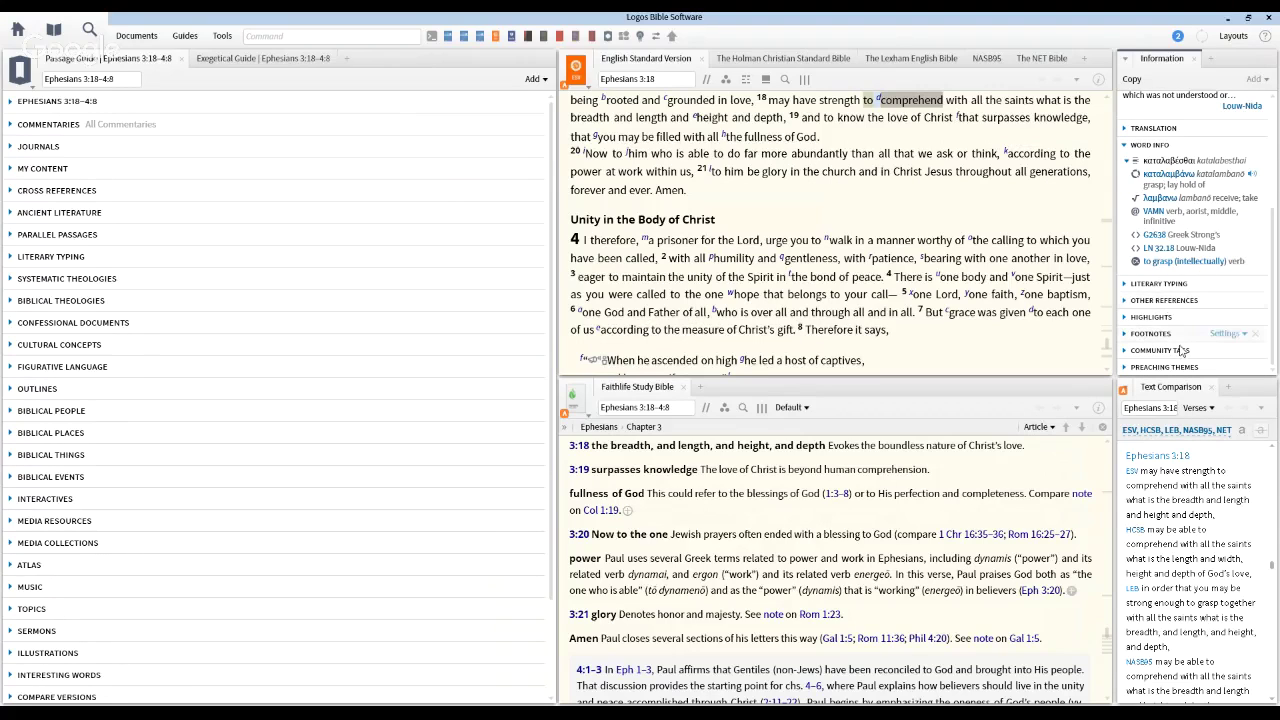
{"action": "scroll", "coordinate": [1172, 176], "scroll_direction": "up", "scroll_amount": 5}
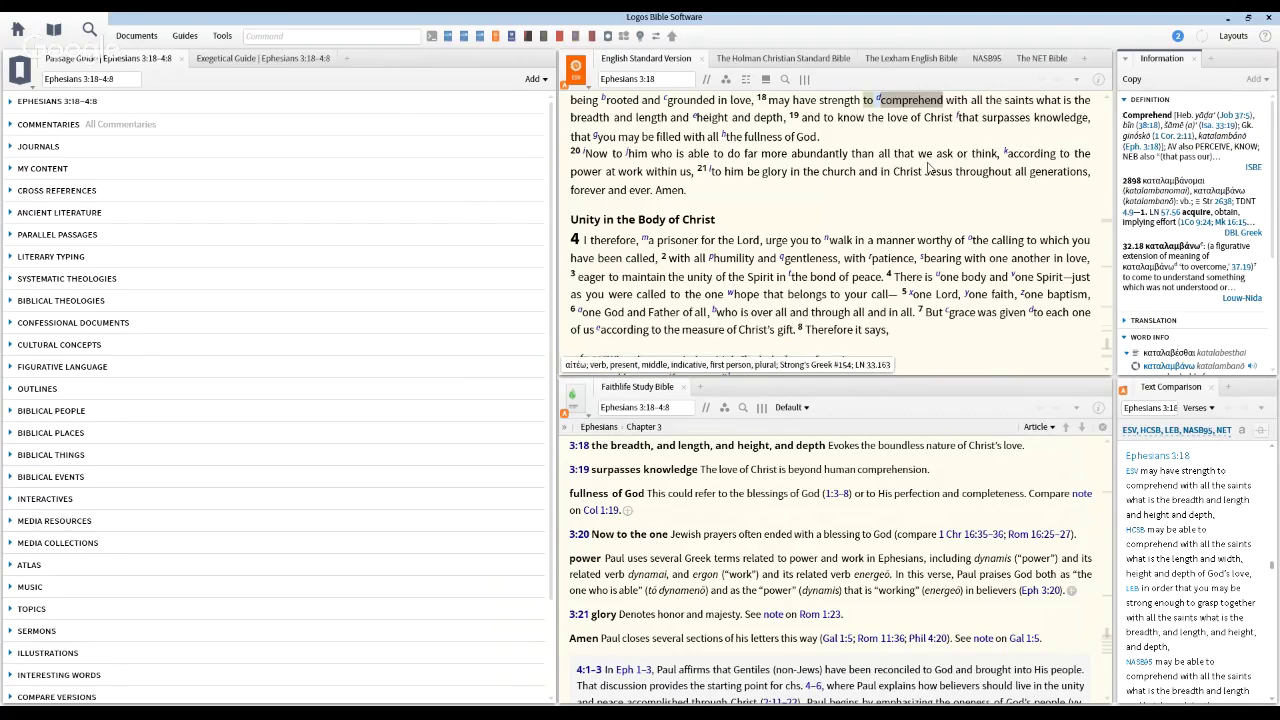
- Look up "generations" from Ephesians 3:21 and the definitions and word info for "at work" from Ephesians 3:20
{"action": "left_click", "coordinate": [1046, 181]}
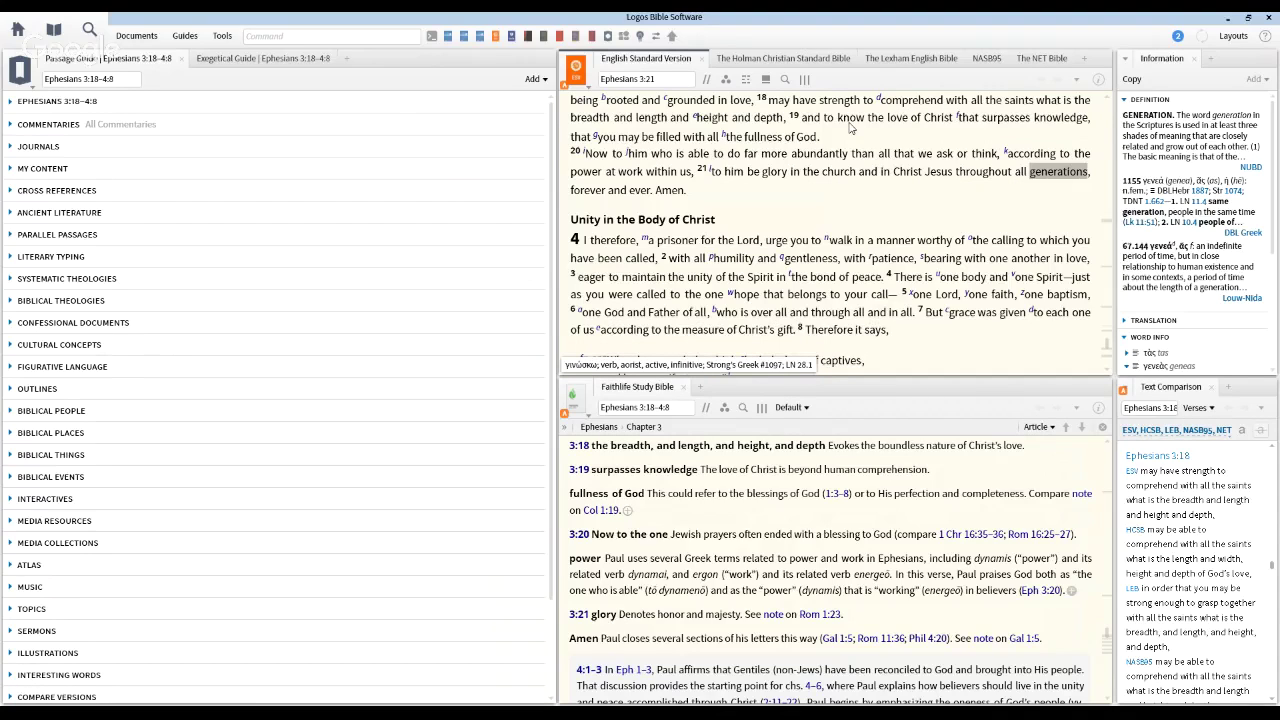
{"action": "left_click", "coordinate": [629, 172]}
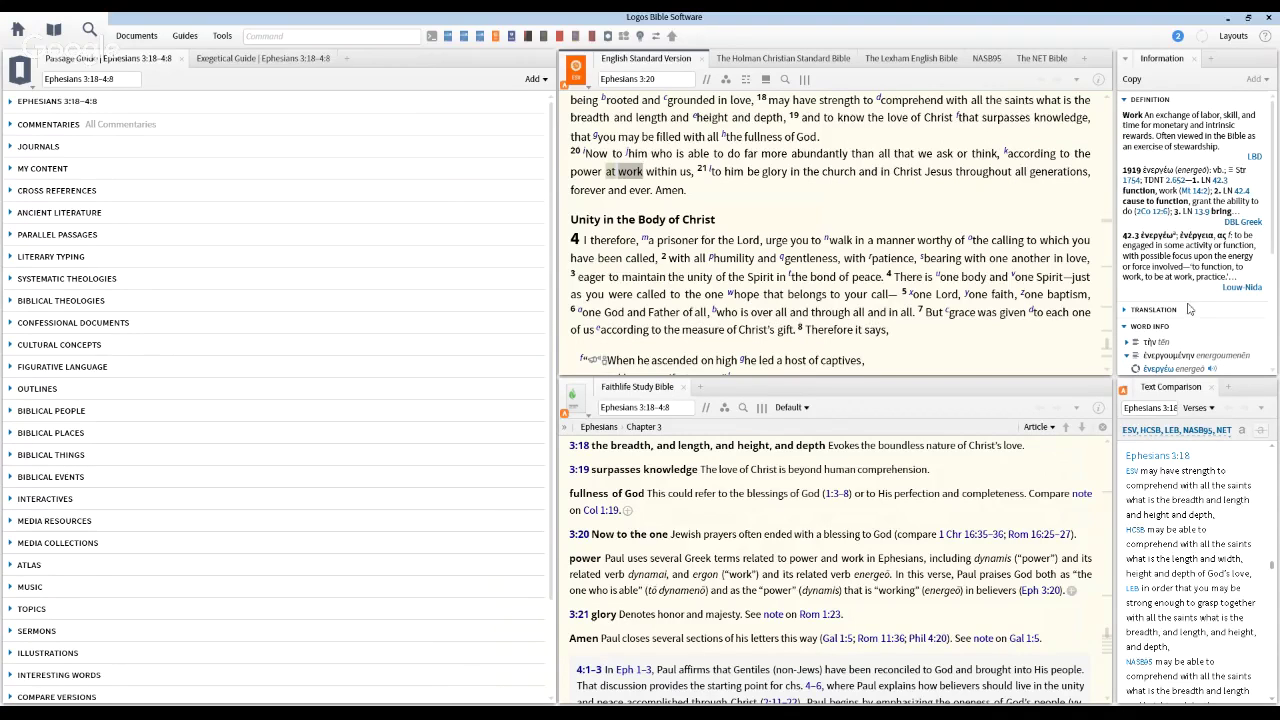
{"action": "scroll", "coordinate": [1188, 300], "scroll_direction": "down", "scroll_amount": 1}
{"action": "scroll", "coordinate": [1188, 300], "scroll_direction": "down", "scroll_amount": 4}
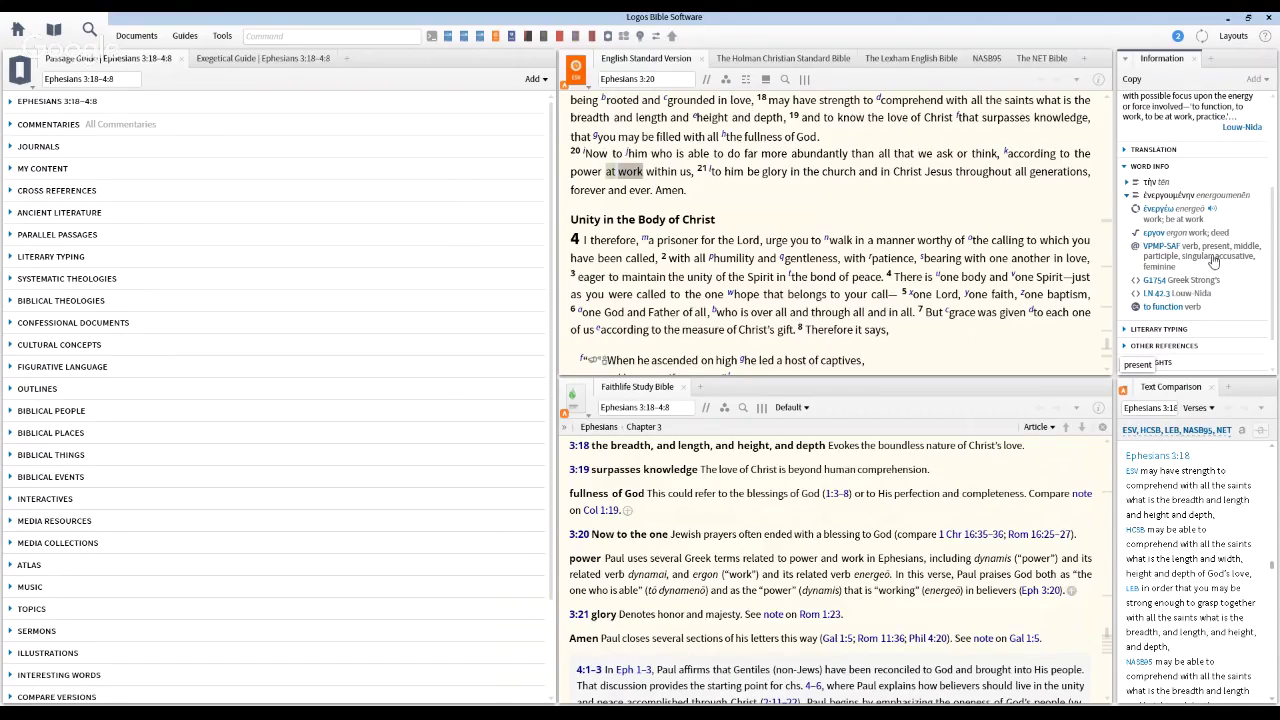
- Open the glossary entry for "accusative" from the parsing of "at work", close the glossary, and preview the term's definition instead
{"action": "mouse_move", "coordinate": [1222, 262]}
{"action": "left_click", "coordinate": [1242, 268]}
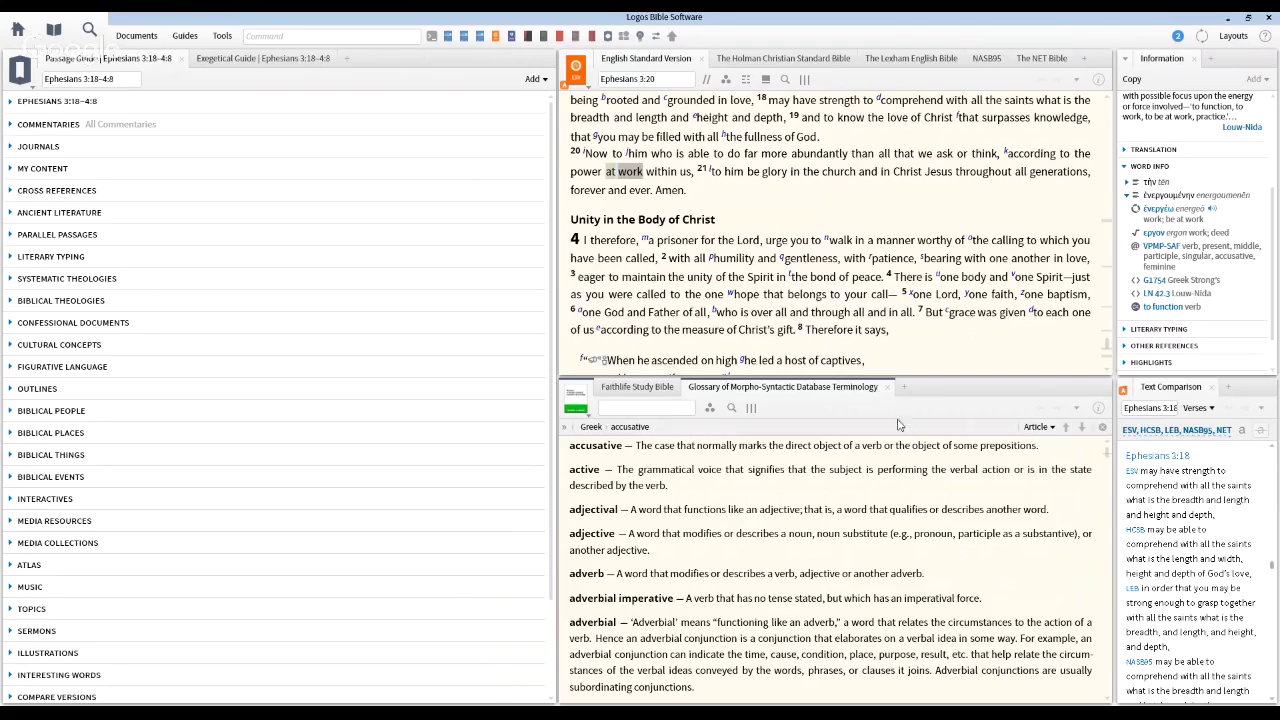
{"action": "left_click", "coordinate": [886, 387]}
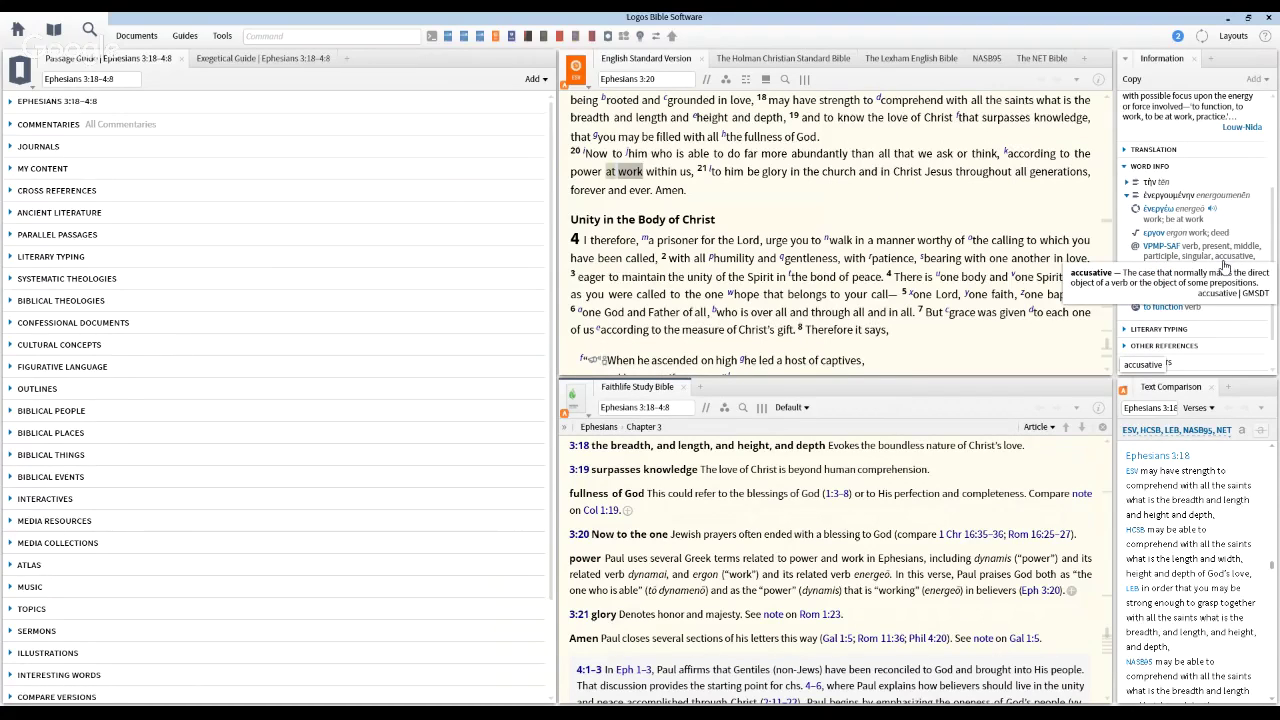
{"action": "mouse_move", "coordinate": [1200, 268]}
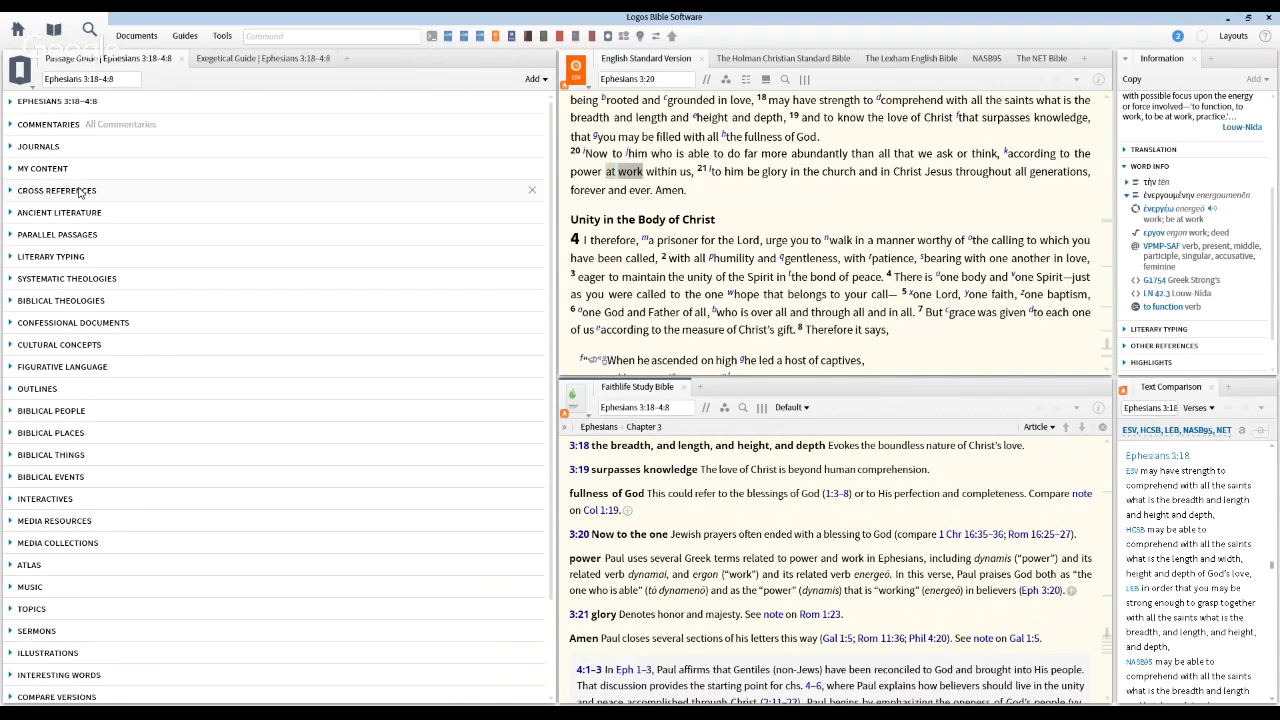
- Review the list of sections available in the Passage Guide for Ephesians 3:18–4:8
{"action": "left_click", "coordinate": [92, 79]}
{"action": "scroll", "coordinate": [108, 345], "scroll_direction": "down", "scroll_amount": 2}
{"action": "scroll", "coordinate": [106, 345], "scroll_direction": "up", "scroll_amount": 2}
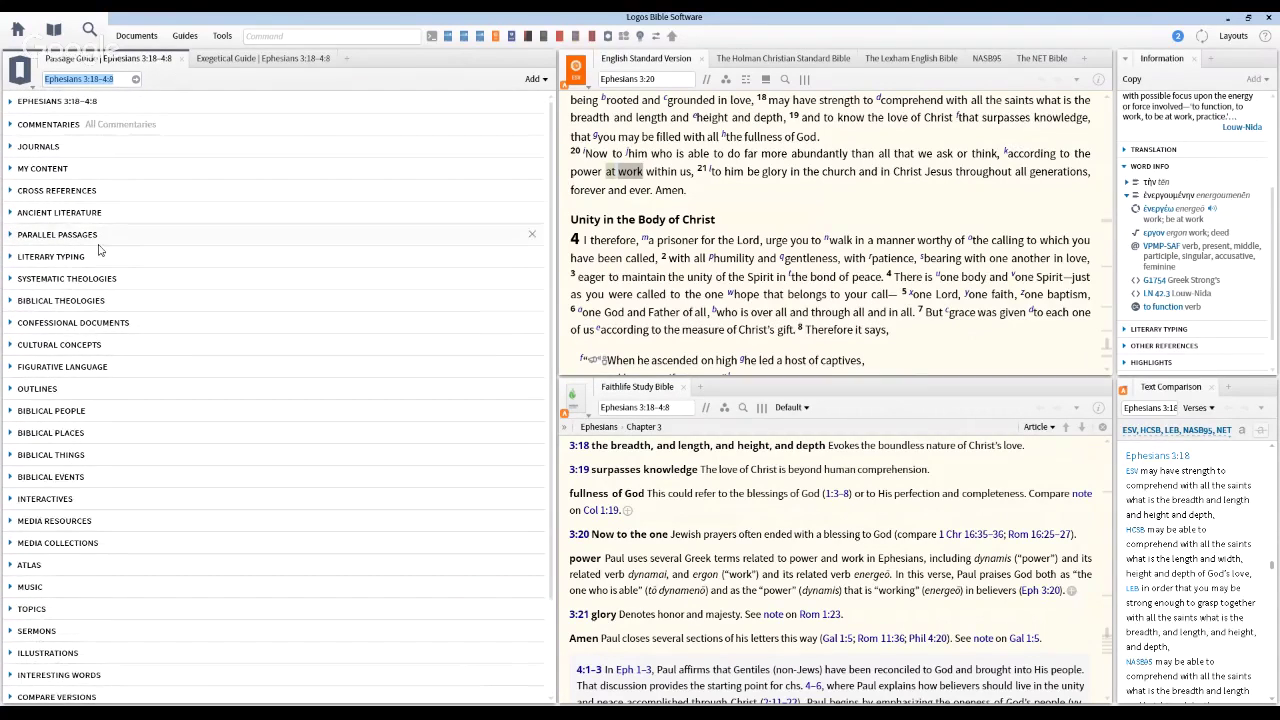
{"action": "scroll", "coordinate": [99, 250], "scroll_direction": "down", "scroll_amount": 2}
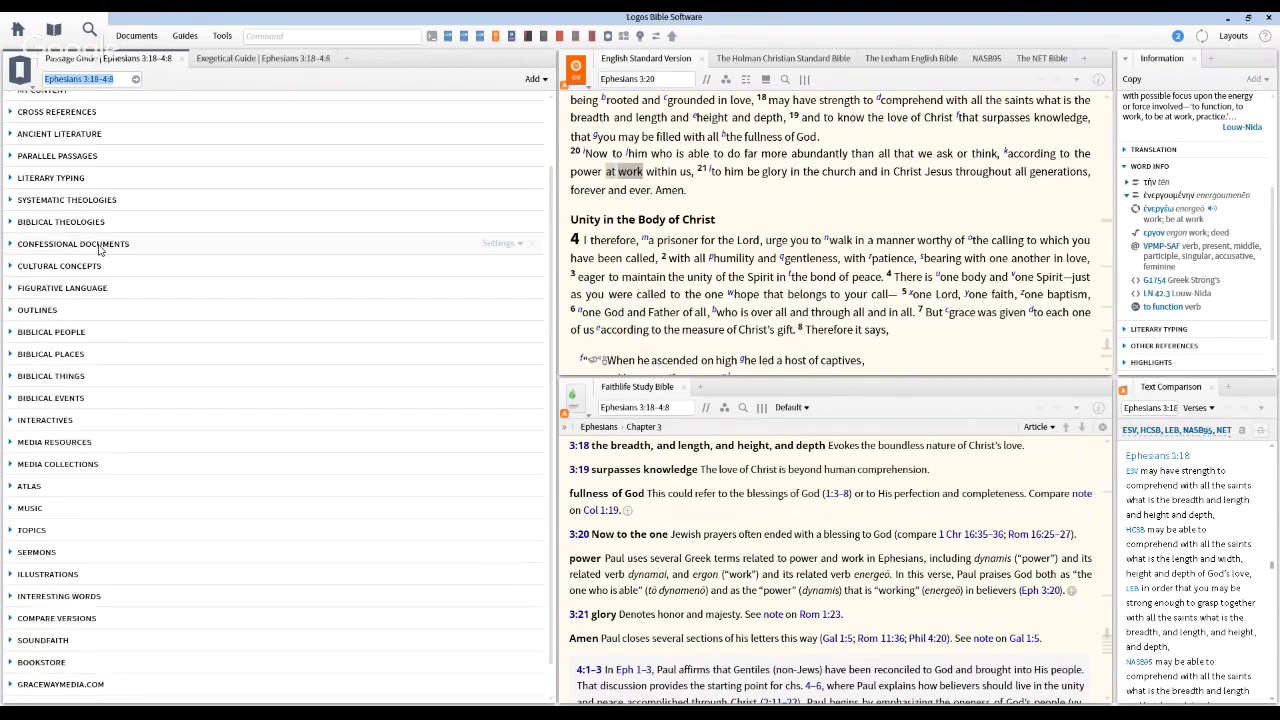
{"action": "scroll", "coordinate": [100, 246], "scroll_direction": "up", "scroll_amount": 2}
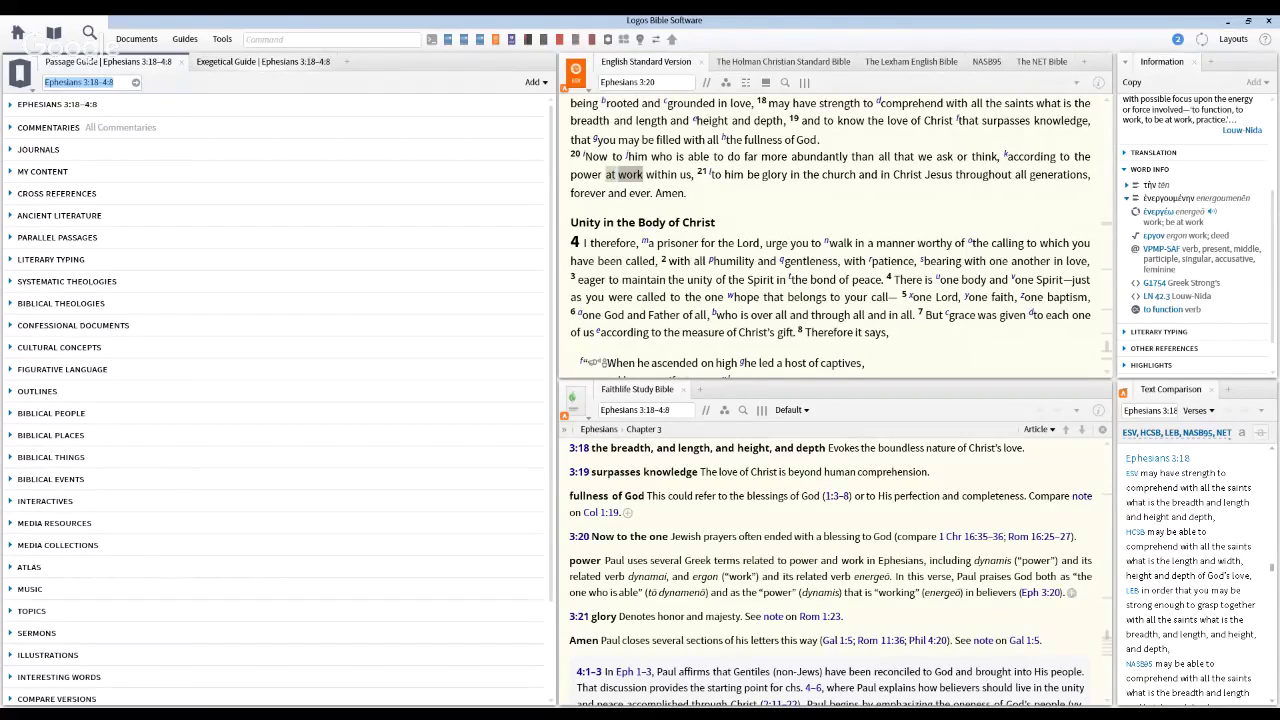
- Switch to the Exegetical Guide for Ephesians 3:18–4:8 and collapse its Word by Word section
{"action": "left_click", "coordinate": [338, 62]}
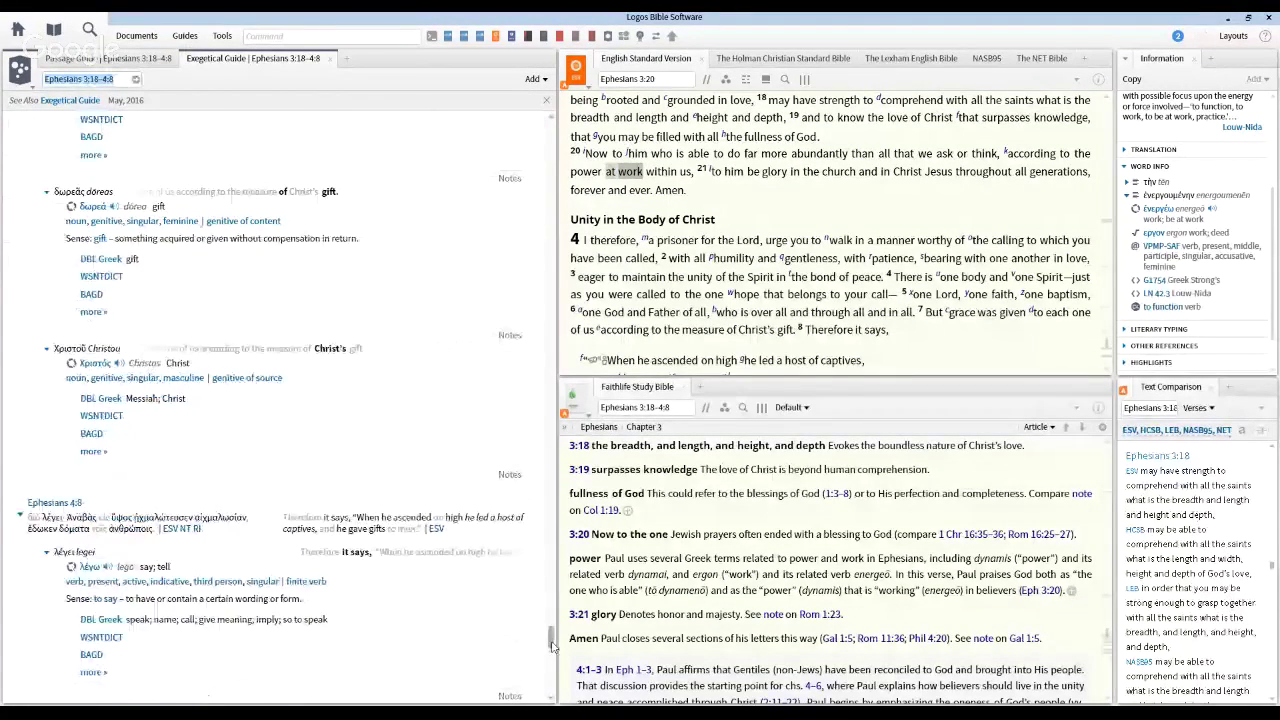
{"action": "left_click_drag", "start_coordinate": [553, 638], "coordinate": [552, 357]}
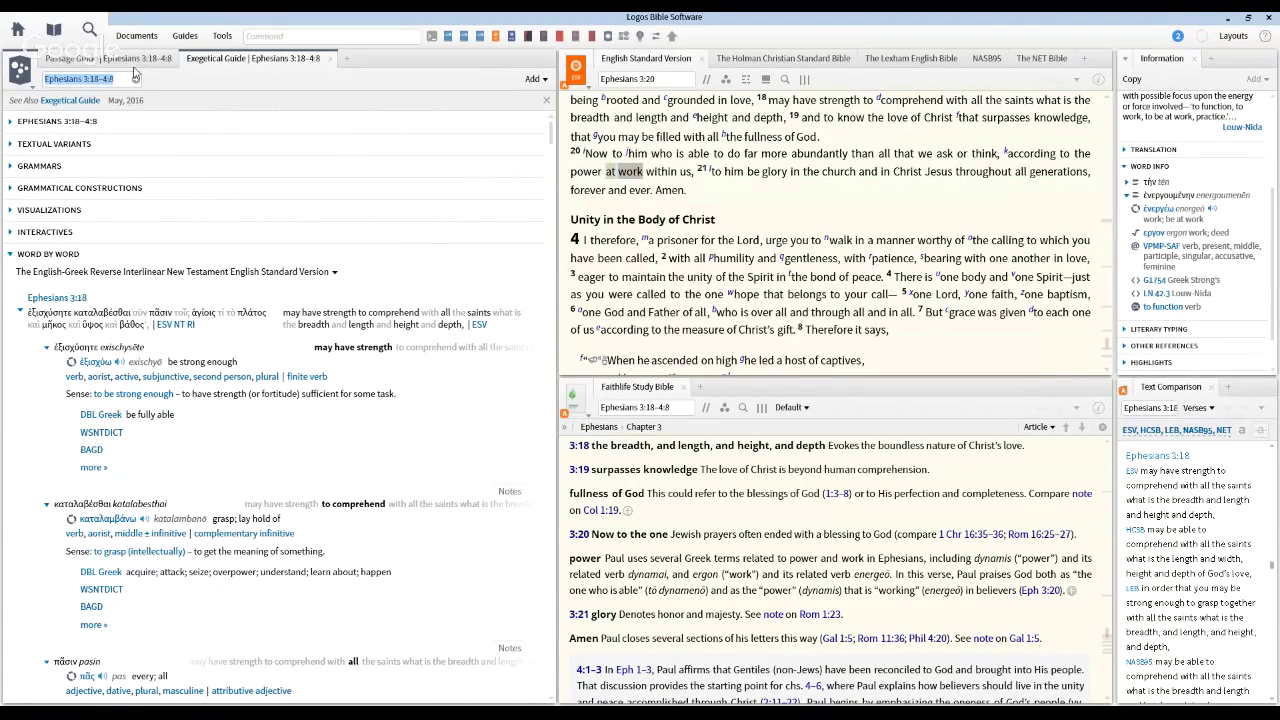
{"action": "left_click", "coordinate": [11, 255]}
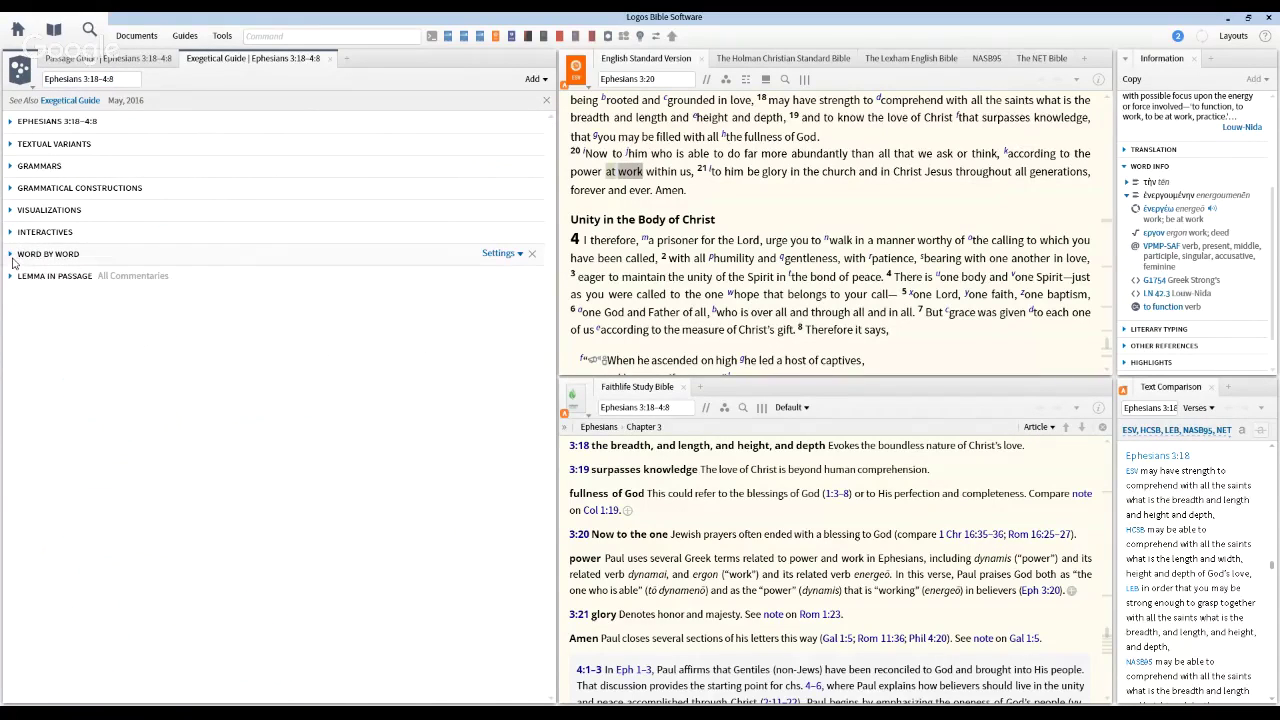
- Expand the Textual Variants and Word by Word sections of the Exegetical Guide
{"action": "left_click", "coordinate": [11, 147]}
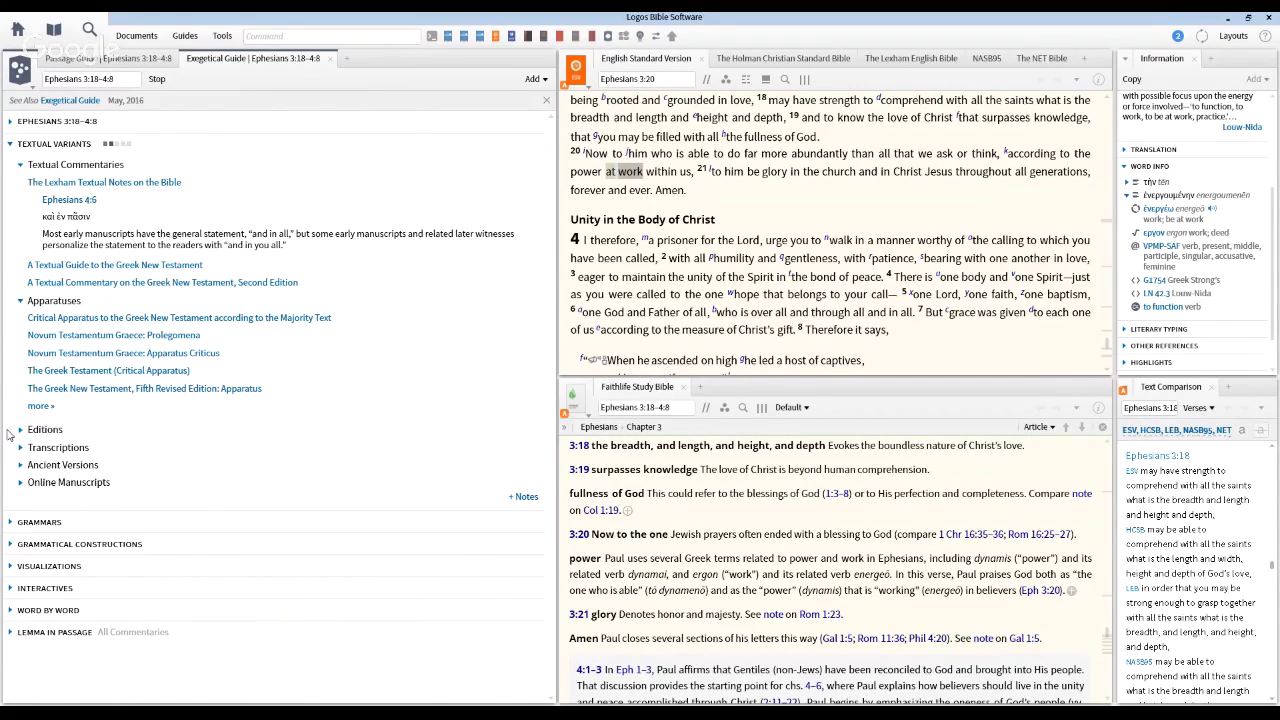
{"action": "left_click", "coordinate": [12, 624]}
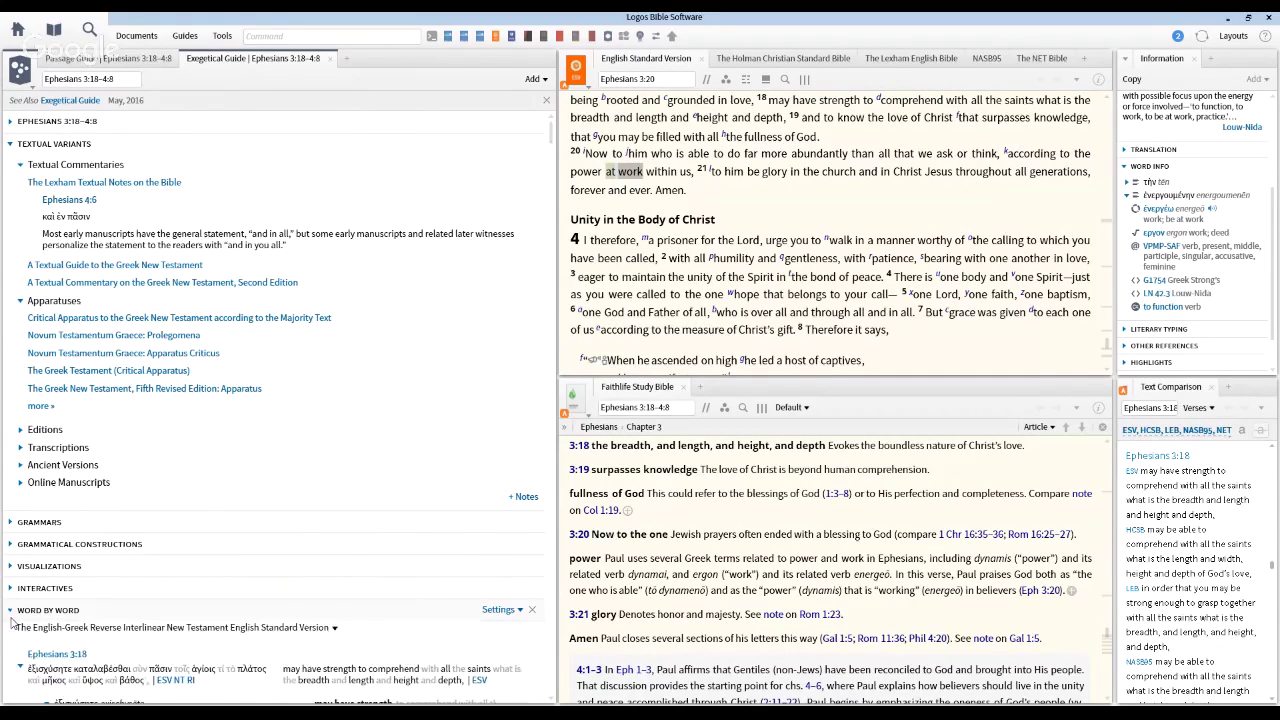
{"action": "left_click", "coordinate": [12, 619]}
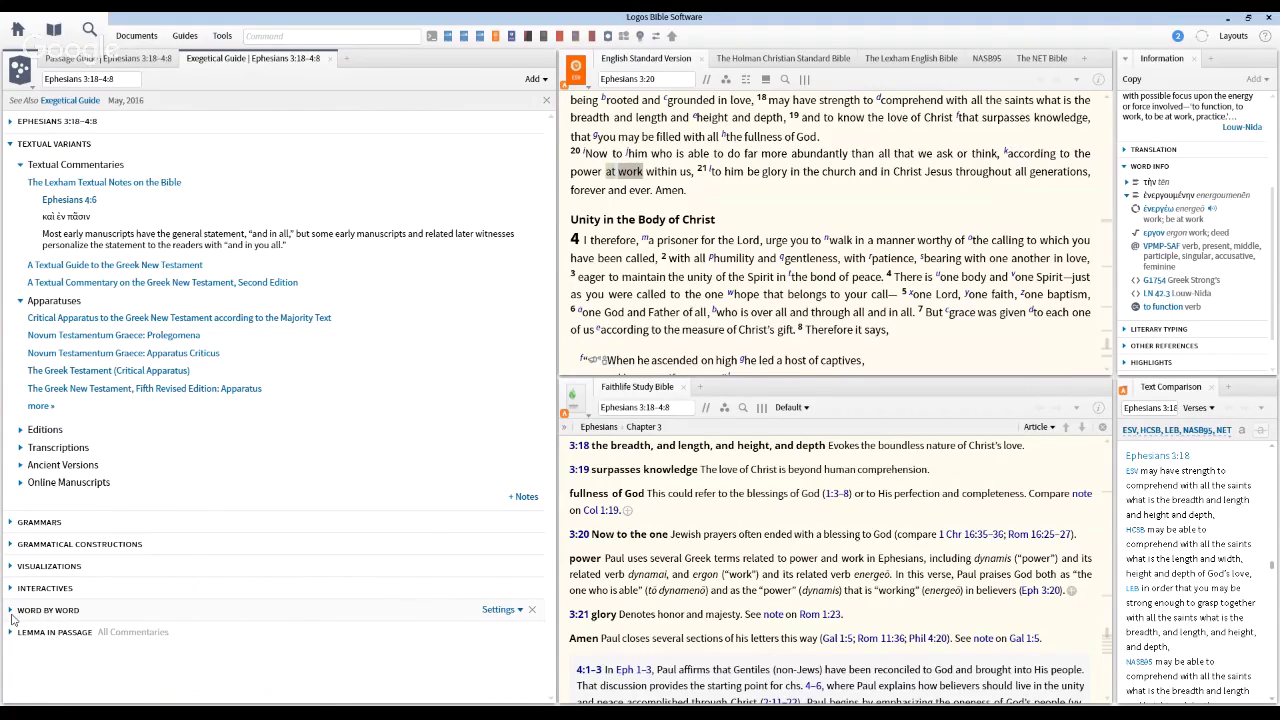
{"action": "left_click", "coordinate": [12, 615]}
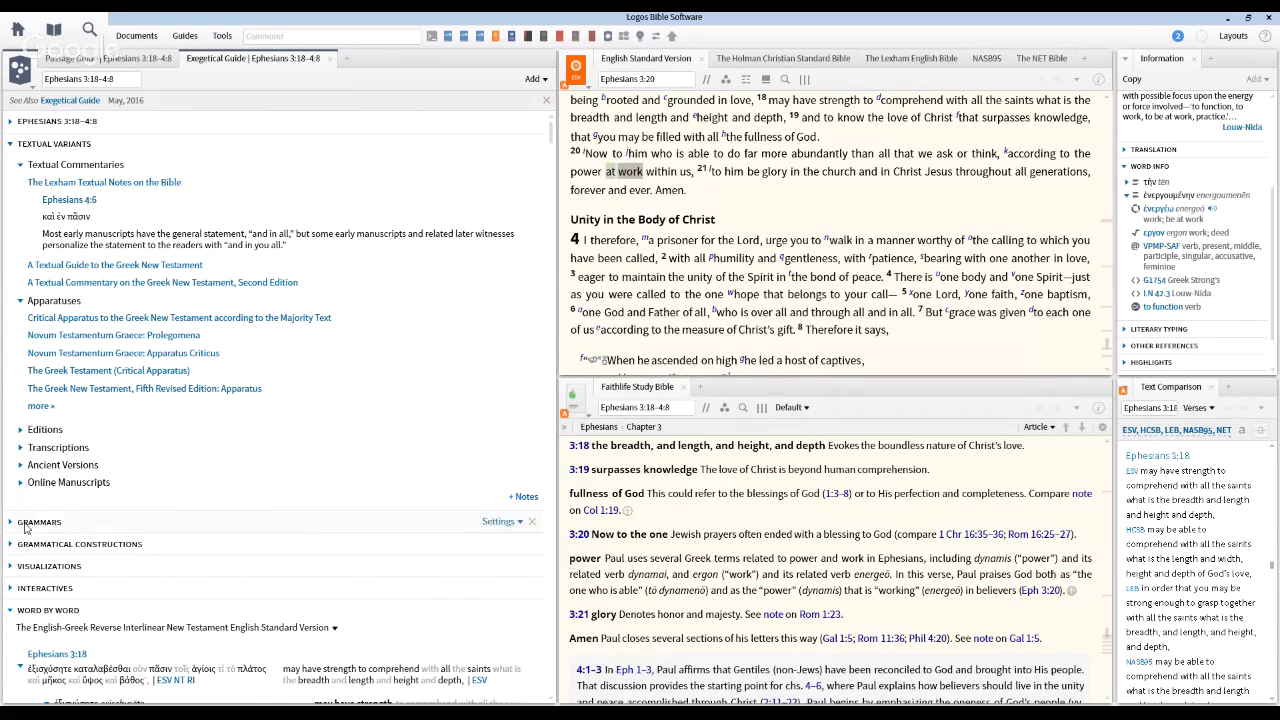
- Look over the resources under Visualizations, then collapse the Visualizations and Textual Variants sections
{"action": "left_click", "coordinate": [11, 569]}
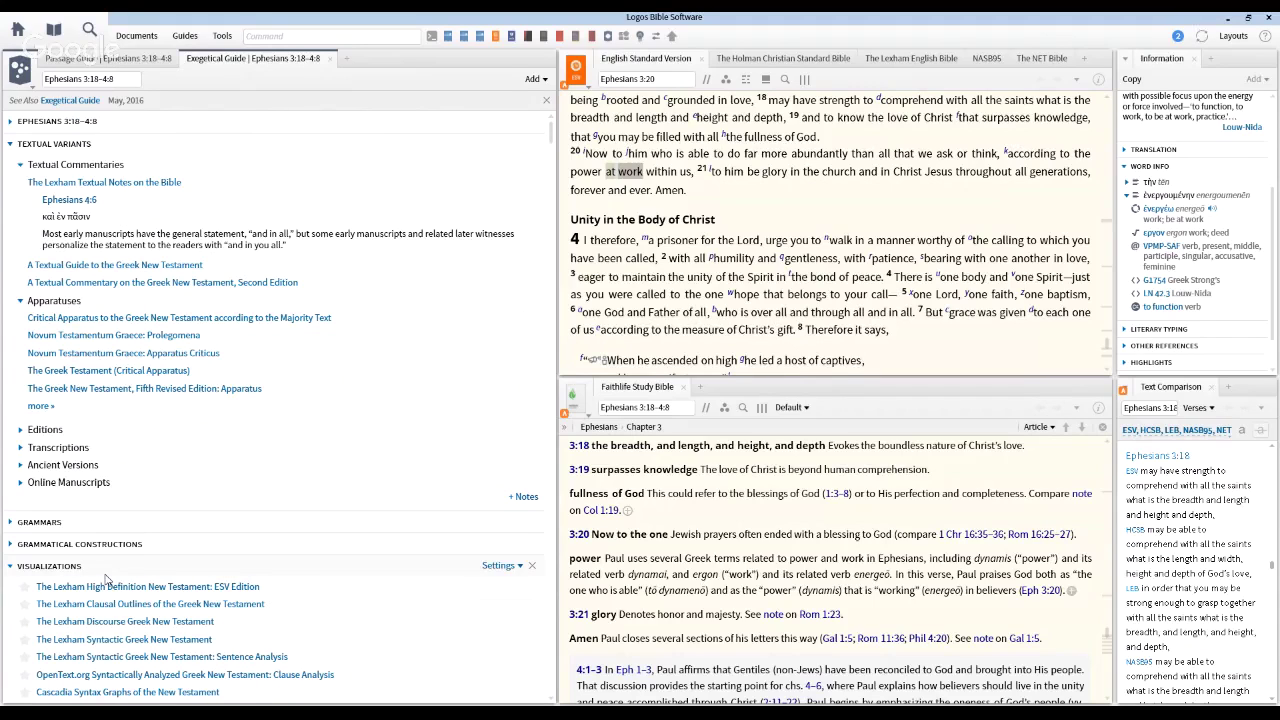
{"action": "scroll", "coordinate": [80, 519], "scroll_direction": "down", "scroll_amount": 1}
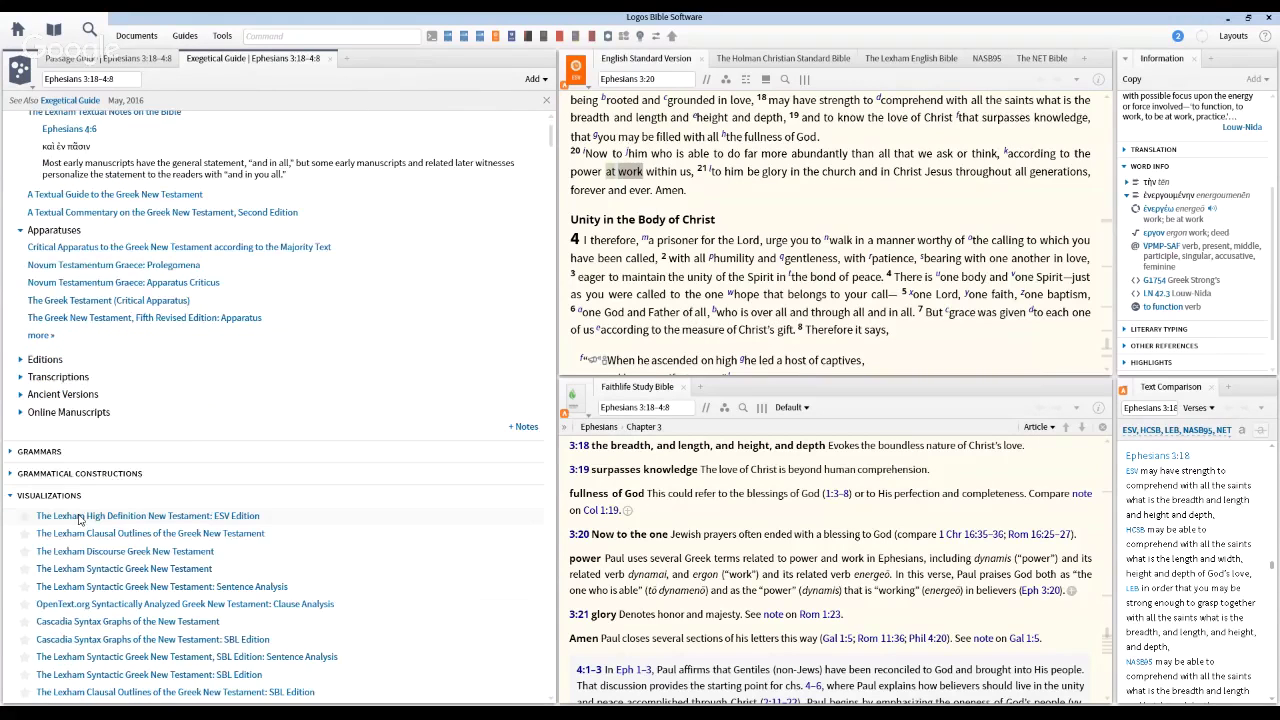
{"action": "scroll", "coordinate": [80, 519], "scroll_direction": "down", "scroll_amount": 2}
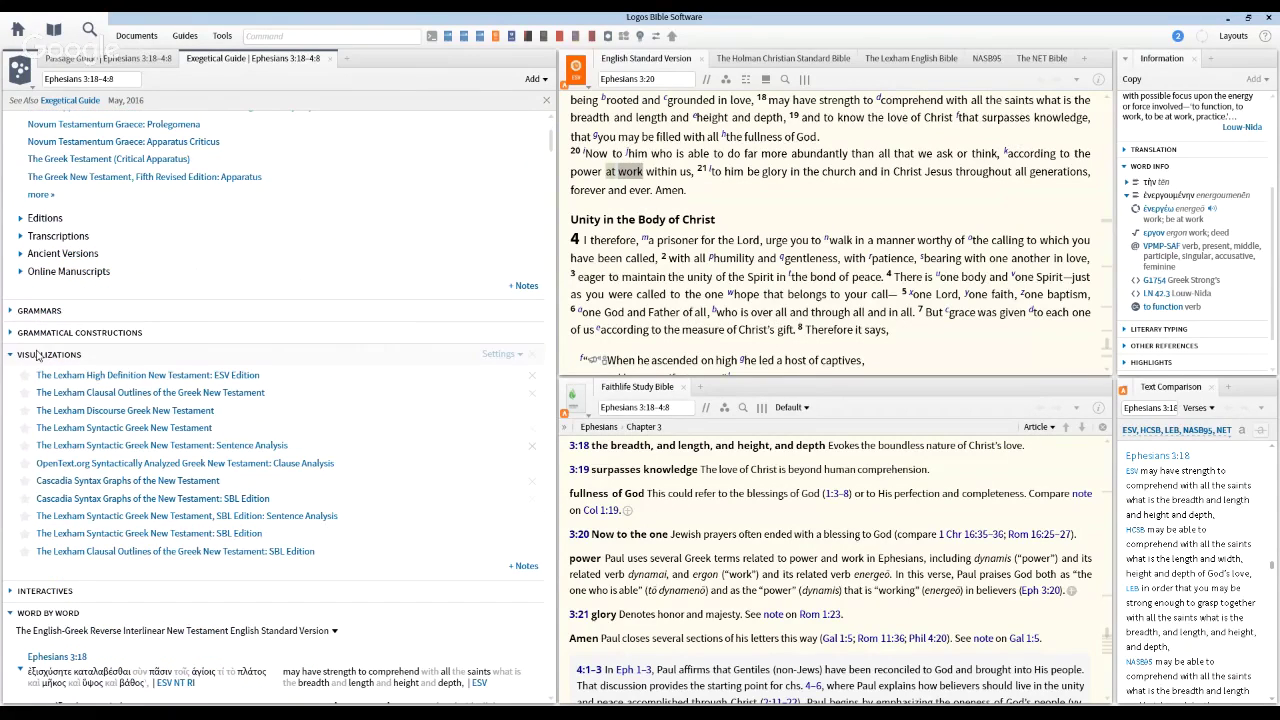
{"action": "left_click", "coordinate": [38, 355]}
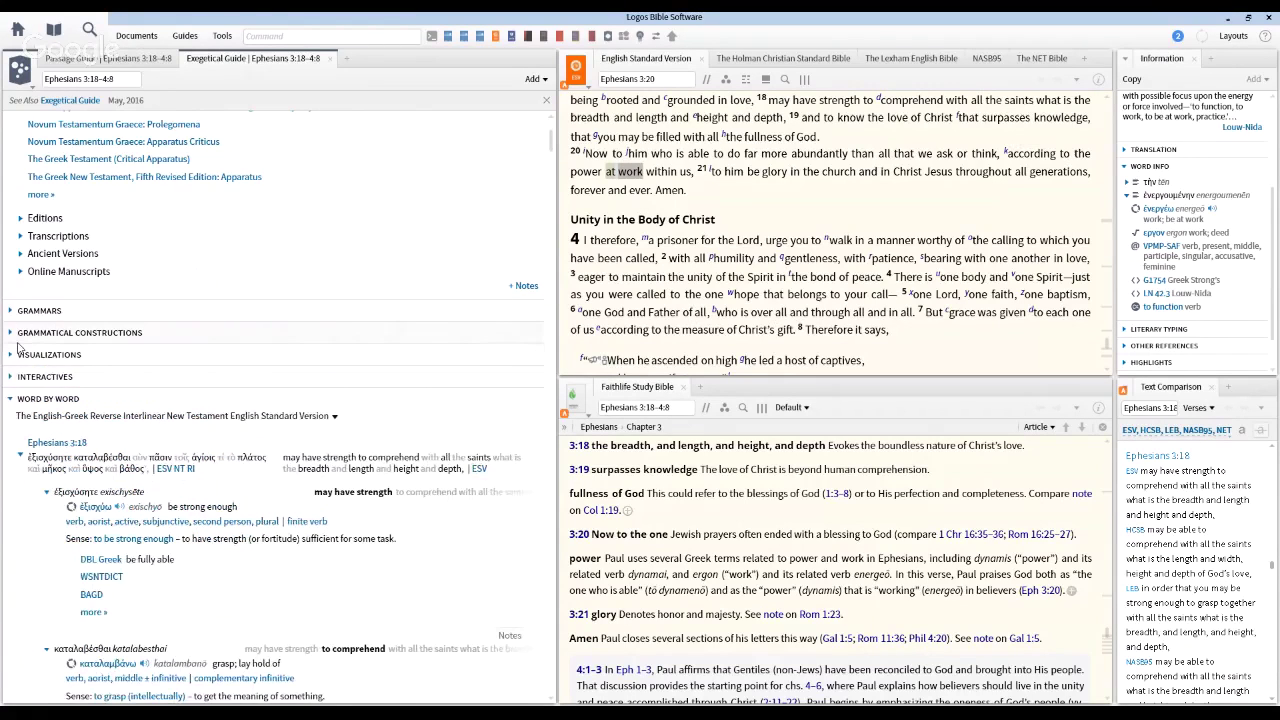
{"action": "scroll", "coordinate": [12, 152], "scroll_direction": "up", "scroll_amount": 3}
{"action": "left_click", "coordinate": [12, 147]}
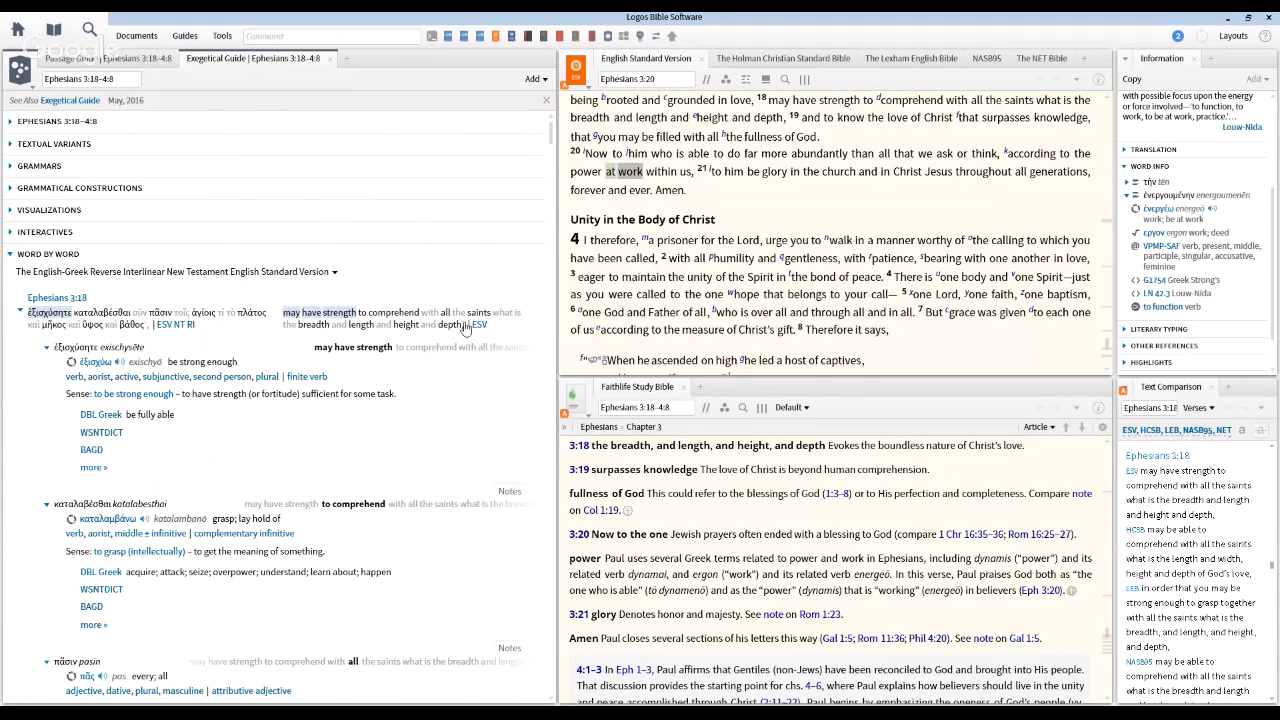
- Jump from "depth" in Ephesians 3:18 to its word entry, and go back through the verse's other word entries
{"action": "mouse_move", "coordinate": [485, 342]}
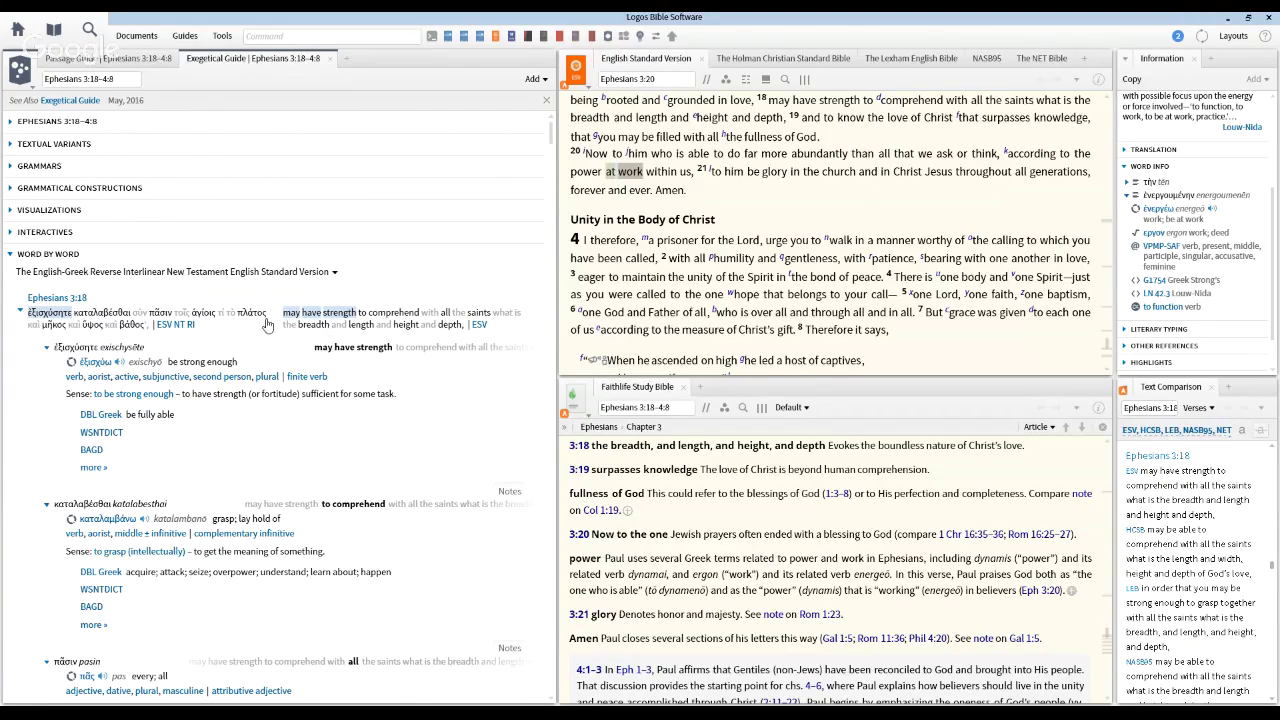
{"action": "left_click", "coordinate": [449, 336]}
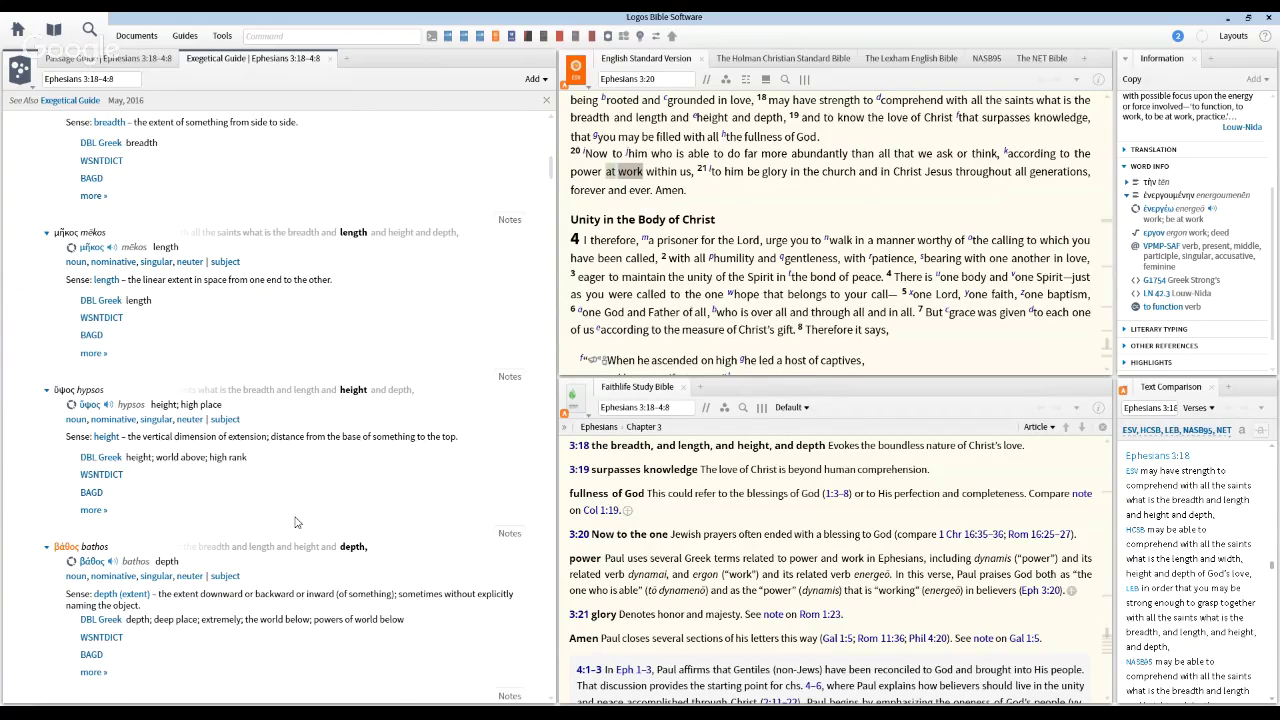
{"action": "scroll", "coordinate": [285, 470], "scroll_direction": "up", "scroll_amount": 5}
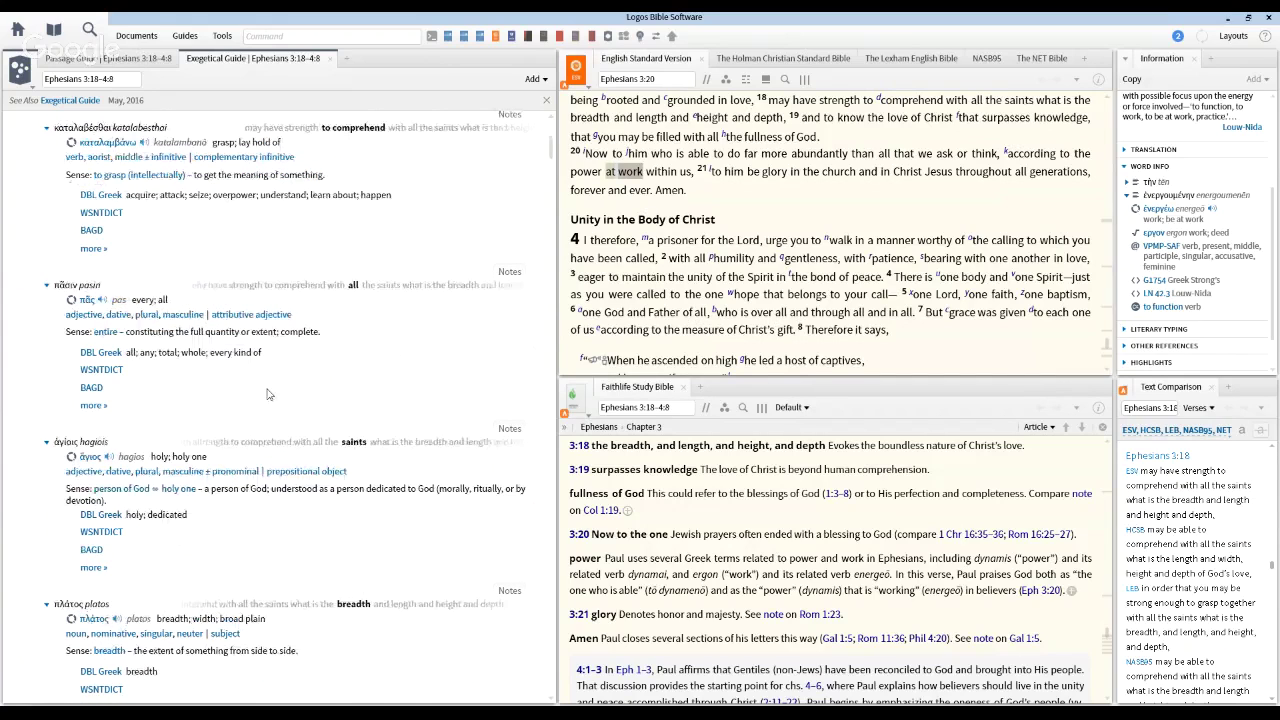
{"action": "scroll", "coordinate": [268, 394], "scroll_direction": "up", "scroll_amount": 5}
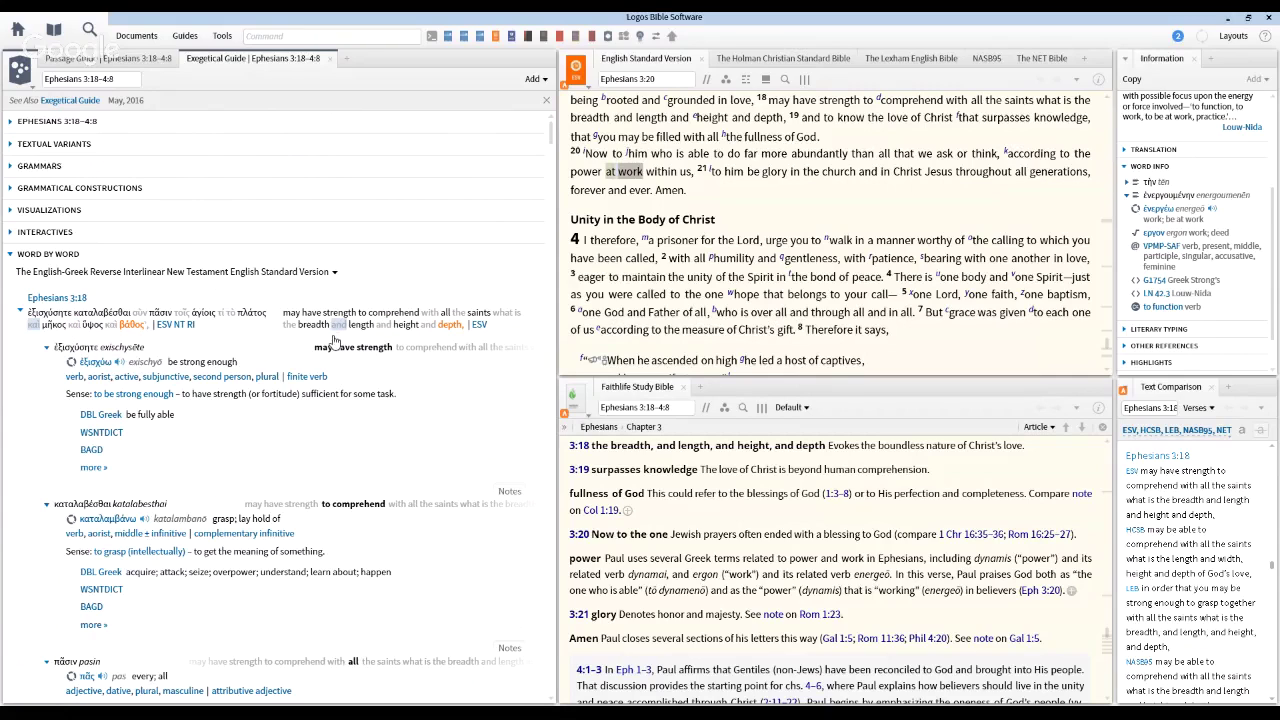
- Collapse the word entries of Ephesians 3:18 and 3:19 in the Word by Word section, and return to the Passage Guide
{"action": "left_click", "coordinate": [20, 315]}
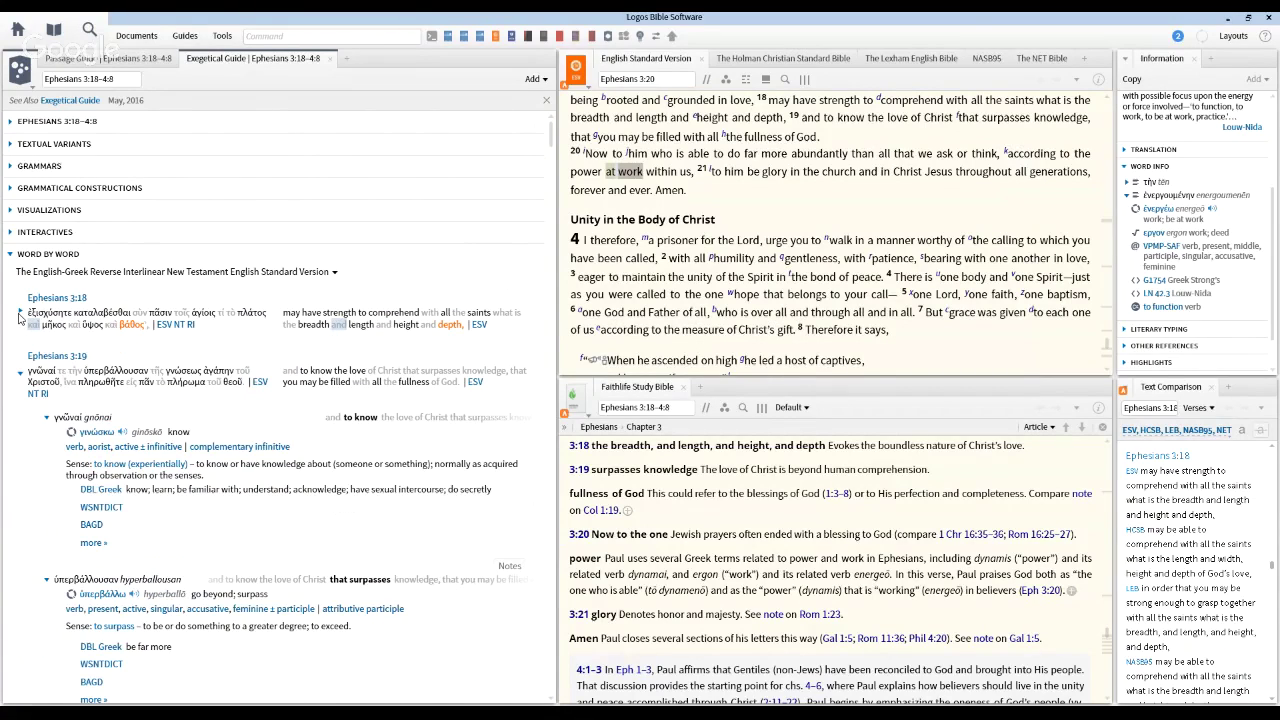
{"action": "left_click", "coordinate": [20, 376]}
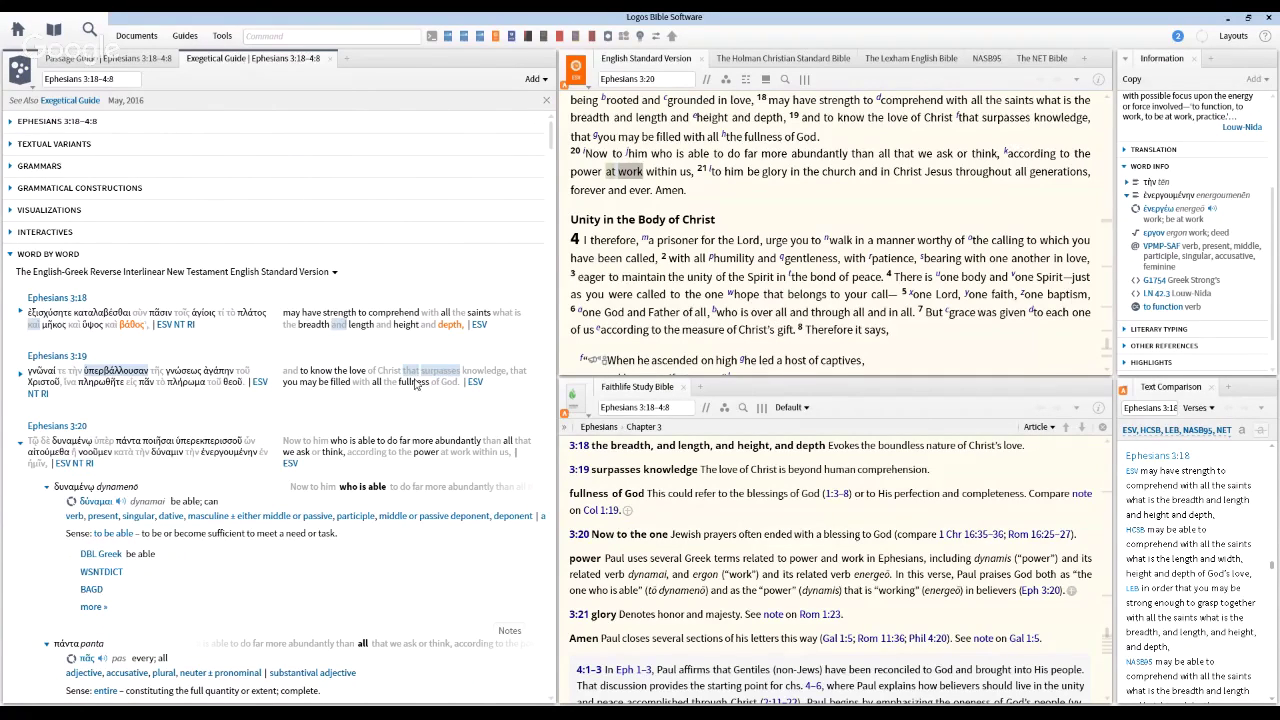
{"action": "left_click", "coordinate": [20, 373]}
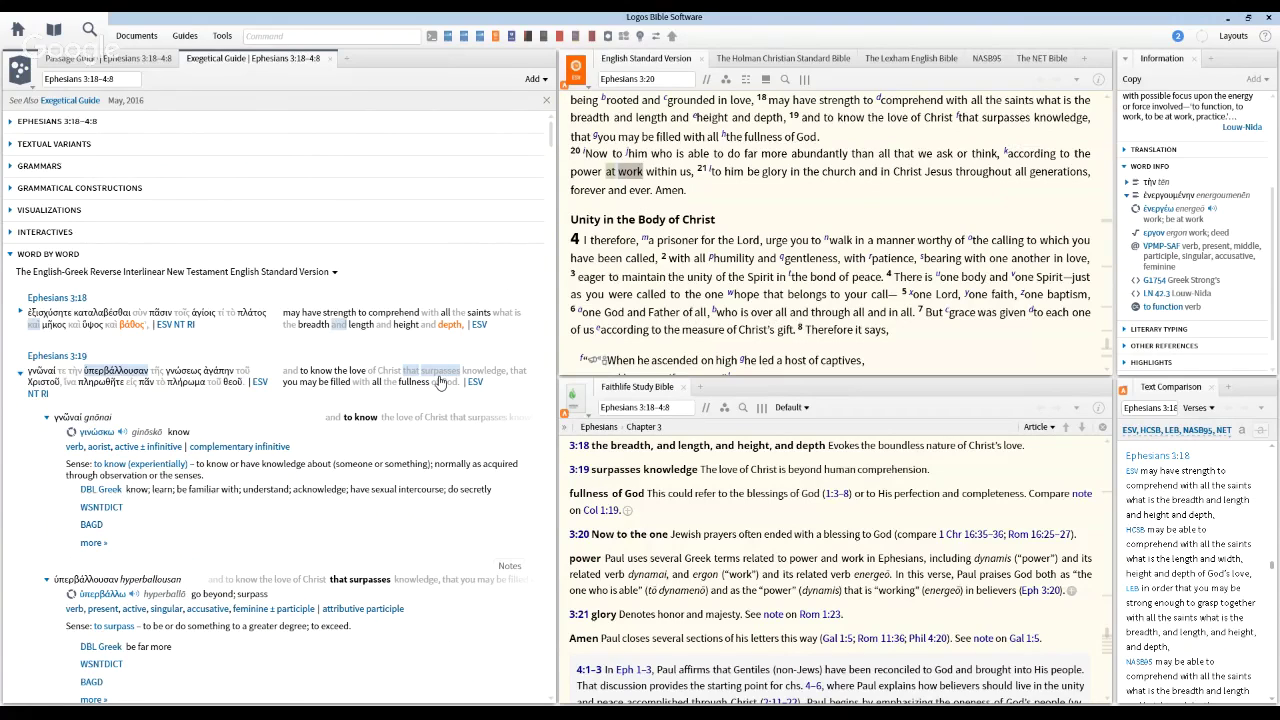
{"action": "mouse_move", "coordinate": [357, 591]}
{"action": "left_click", "coordinate": [20, 375]}
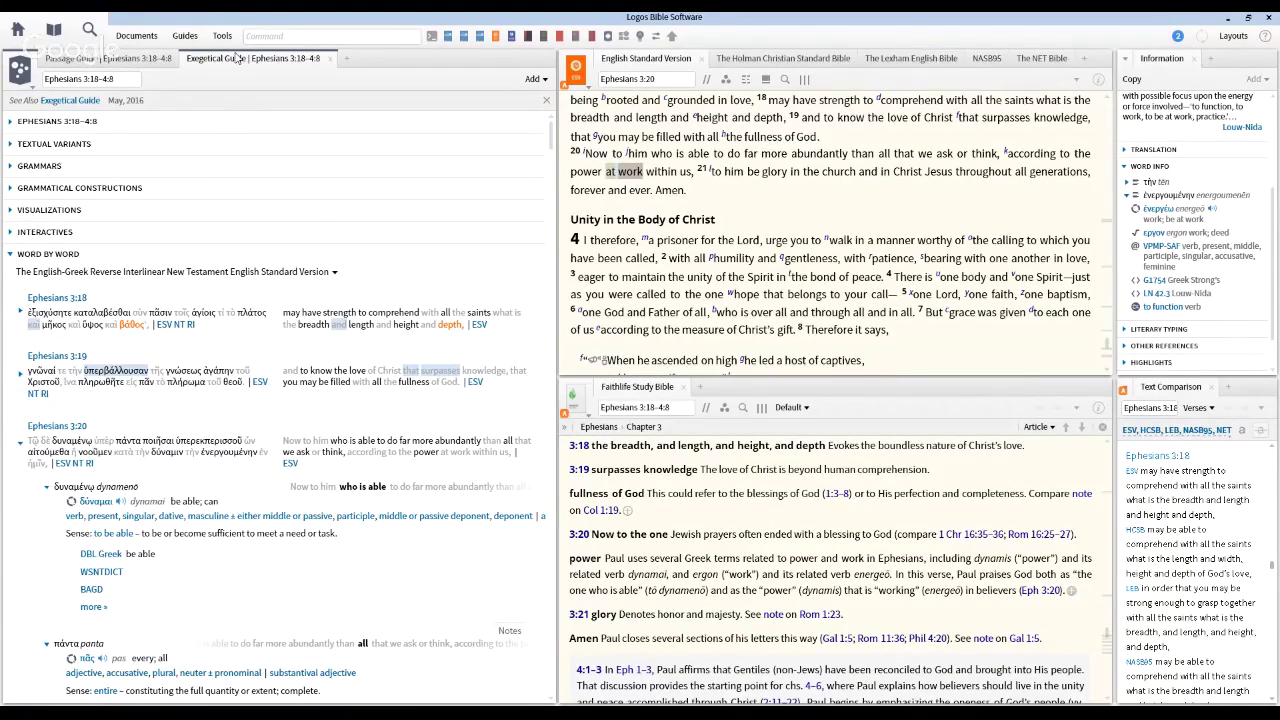
{"action": "left_click", "coordinate": [140, 59]}
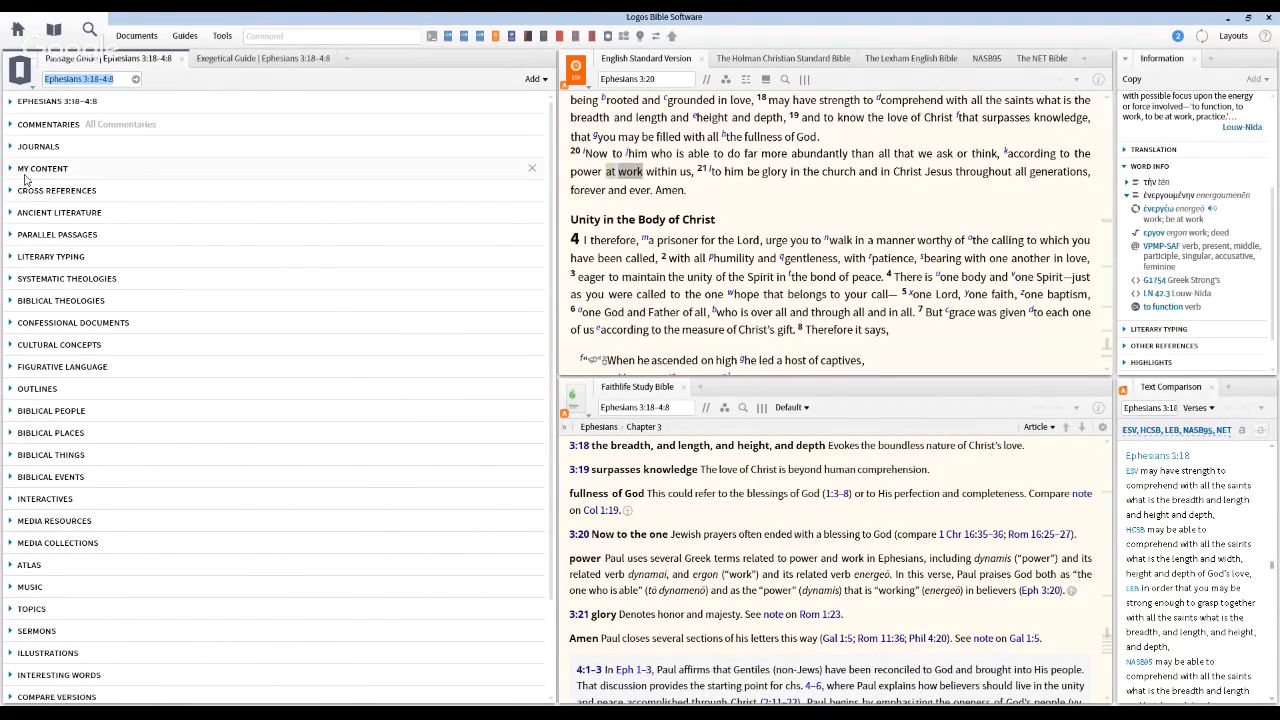
- Look over the resources in the Passage Guide's Commentaries section, then collapse the section
{"action": "left_click", "coordinate": [10, 128]}
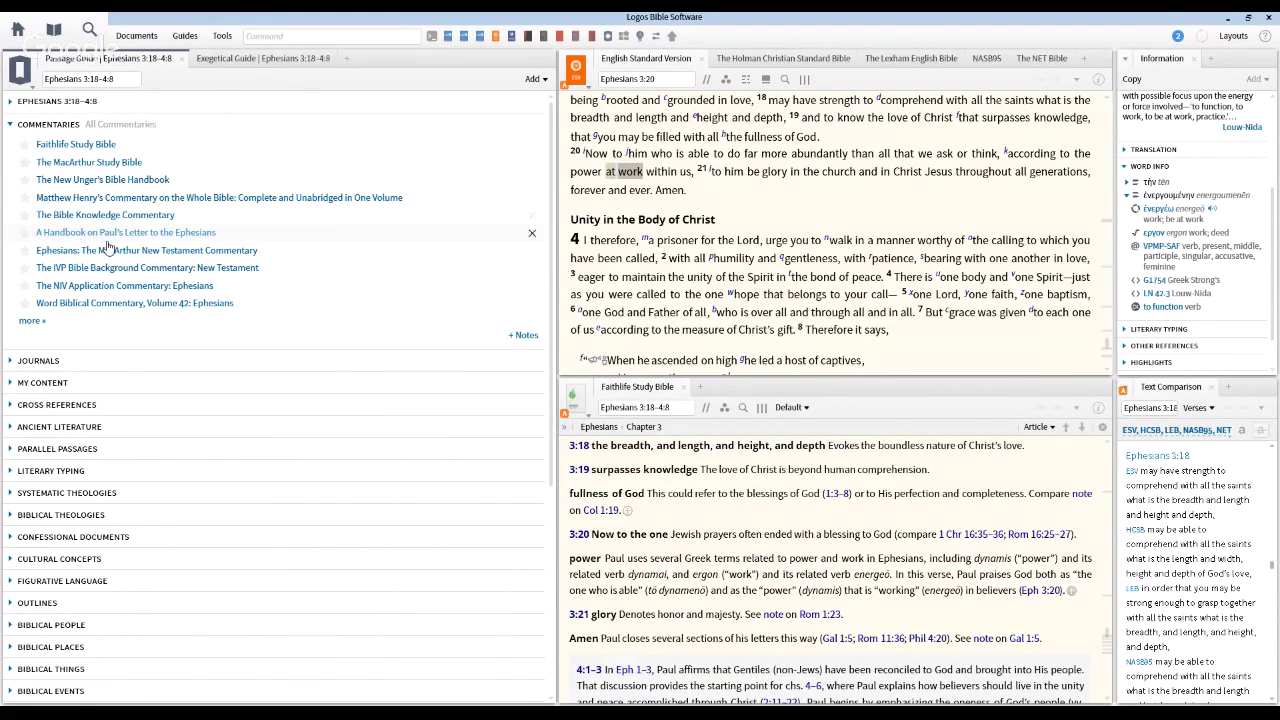
{"action": "mouse_move", "coordinate": [128, 259]}
{"action": "left_click", "coordinate": [10, 124]}
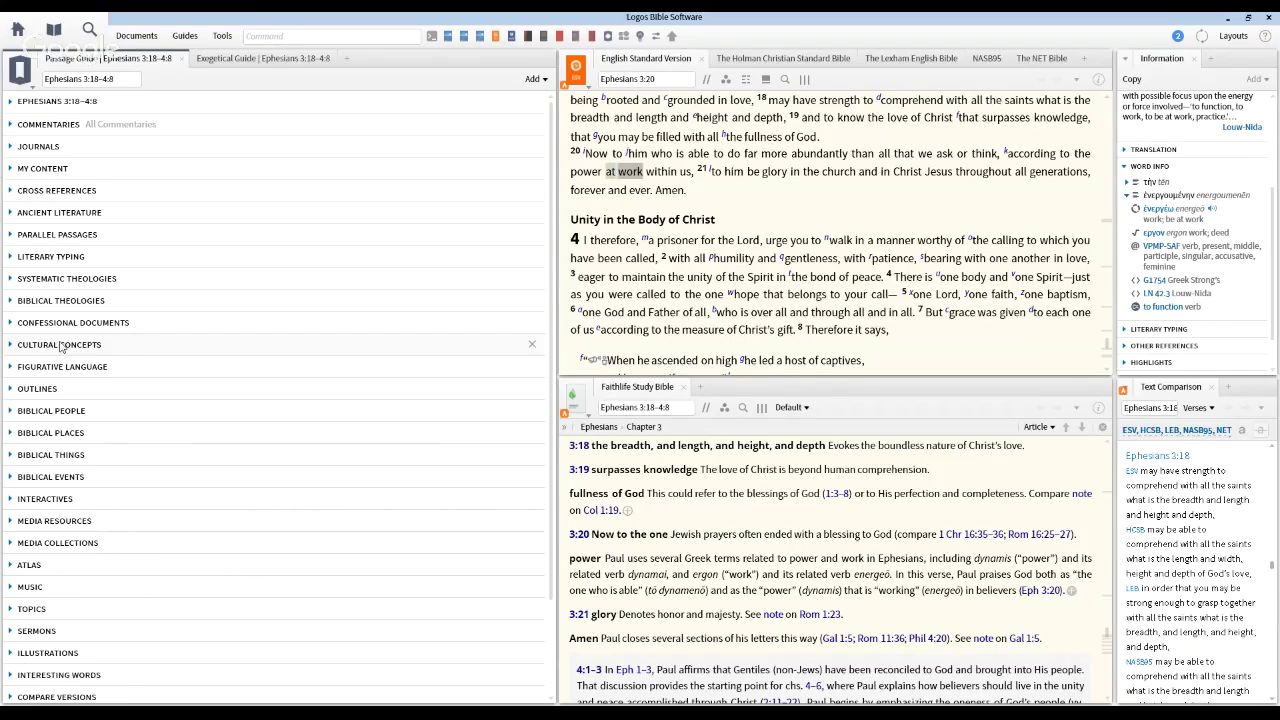
- Expand the Biblical People, Biblical Places and Biblical Things sections of the Passage Guide
{"action": "scroll", "coordinate": [112, 273], "scroll_direction": "down", "scroll_amount": 1}
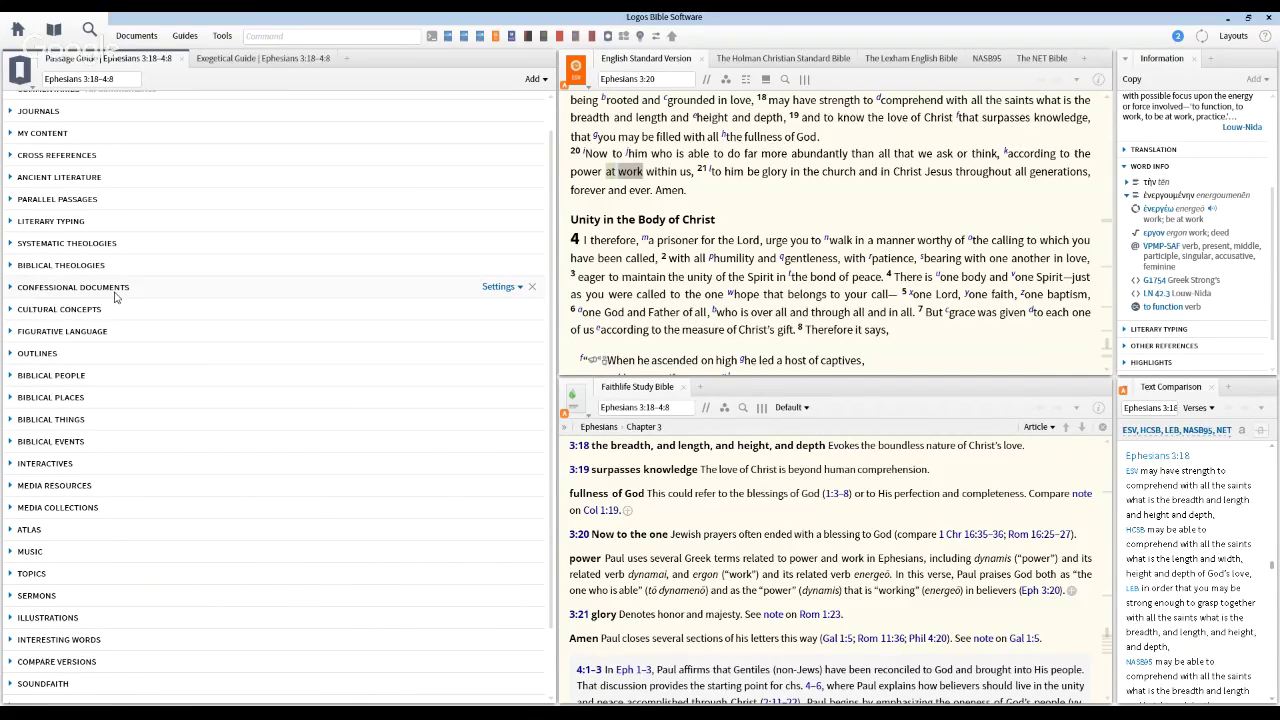
{"action": "scroll", "coordinate": [115, 297], "scroll_direction": "down", "scroll_amount": 1}
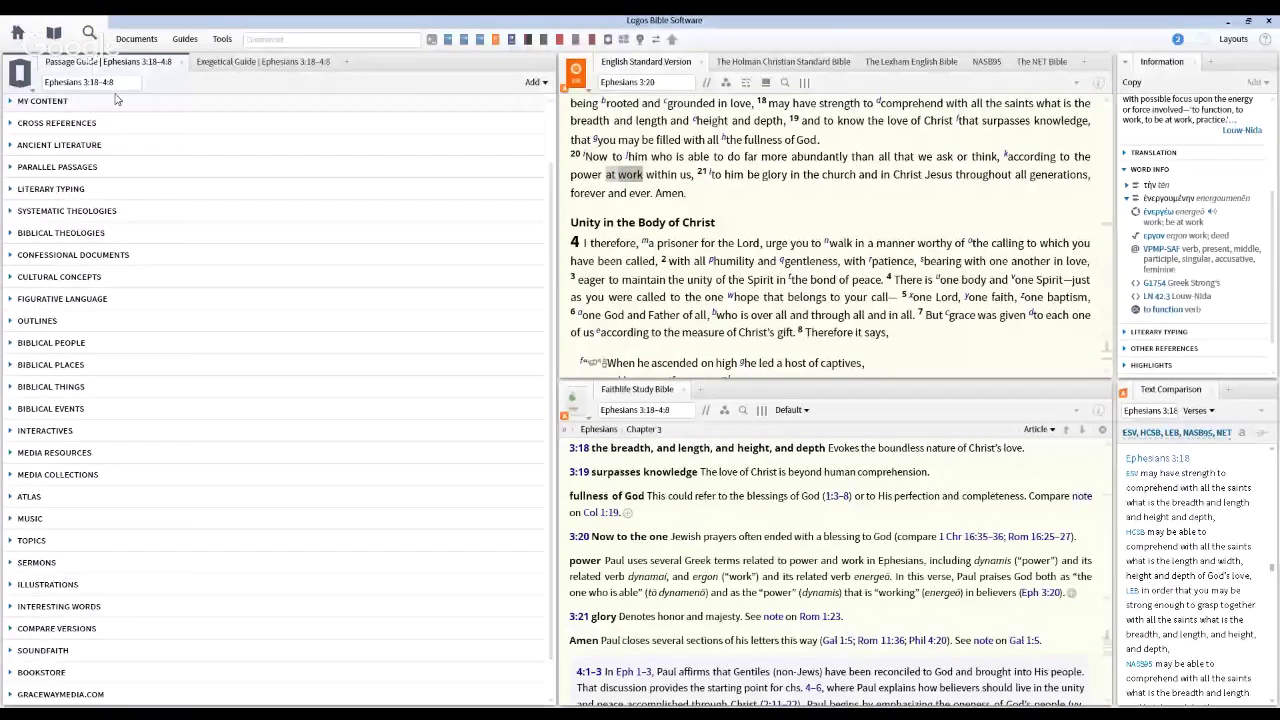
{"action": "left_click", "coordinate": [80, 340]}
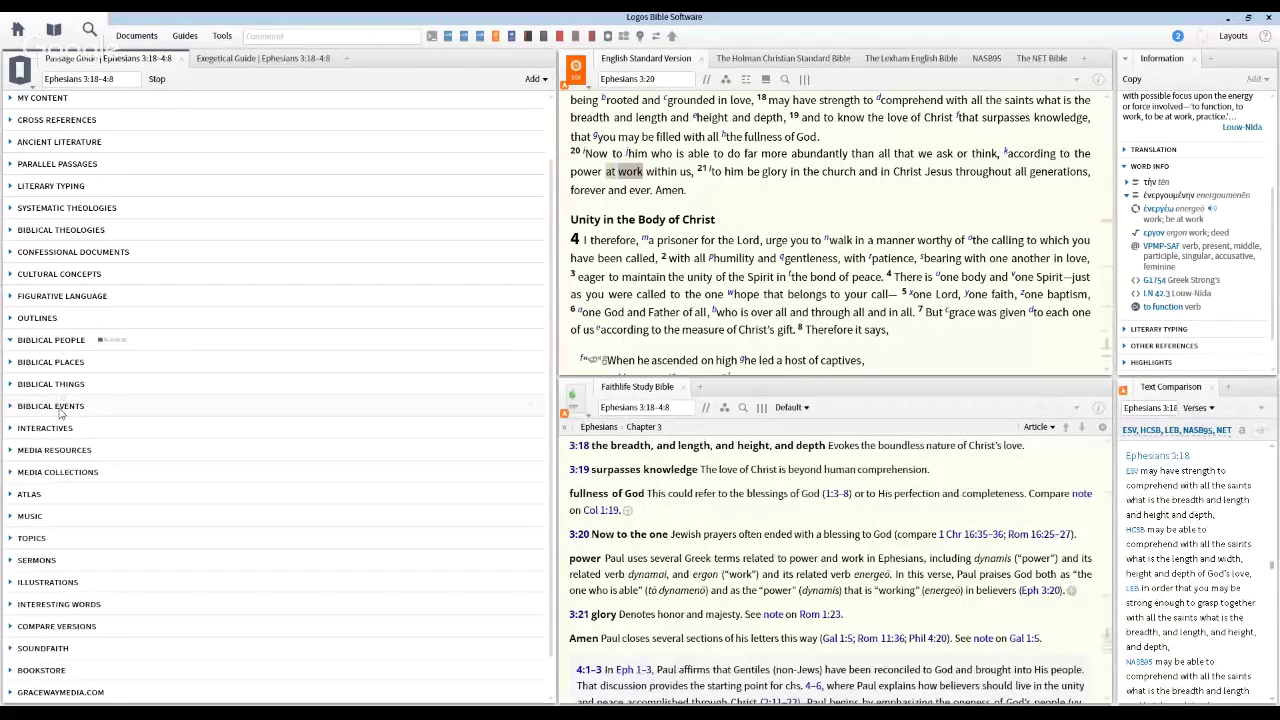
{"action": "scroll", "coordinate": [64, 370], "scroll_direction": "down", "scroll_amount": 1}
{"action": "left_click", "coordinate": [57, 330]}
{"action": "left_click", "coordinate": [63, 355]}
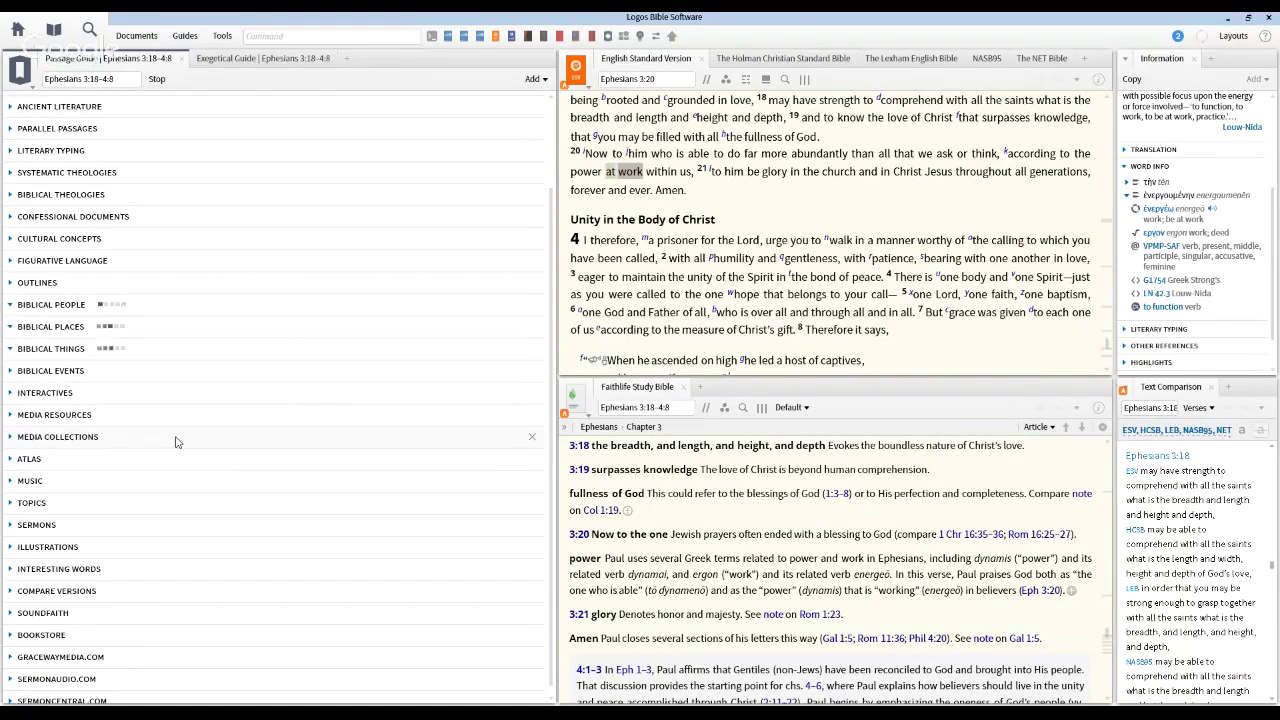
- Read the entries under Cultural Concepts, collapse the section, and look through the remaining Passage Guide sections
{"action": "left_click", "coordinate": [94, 240]}
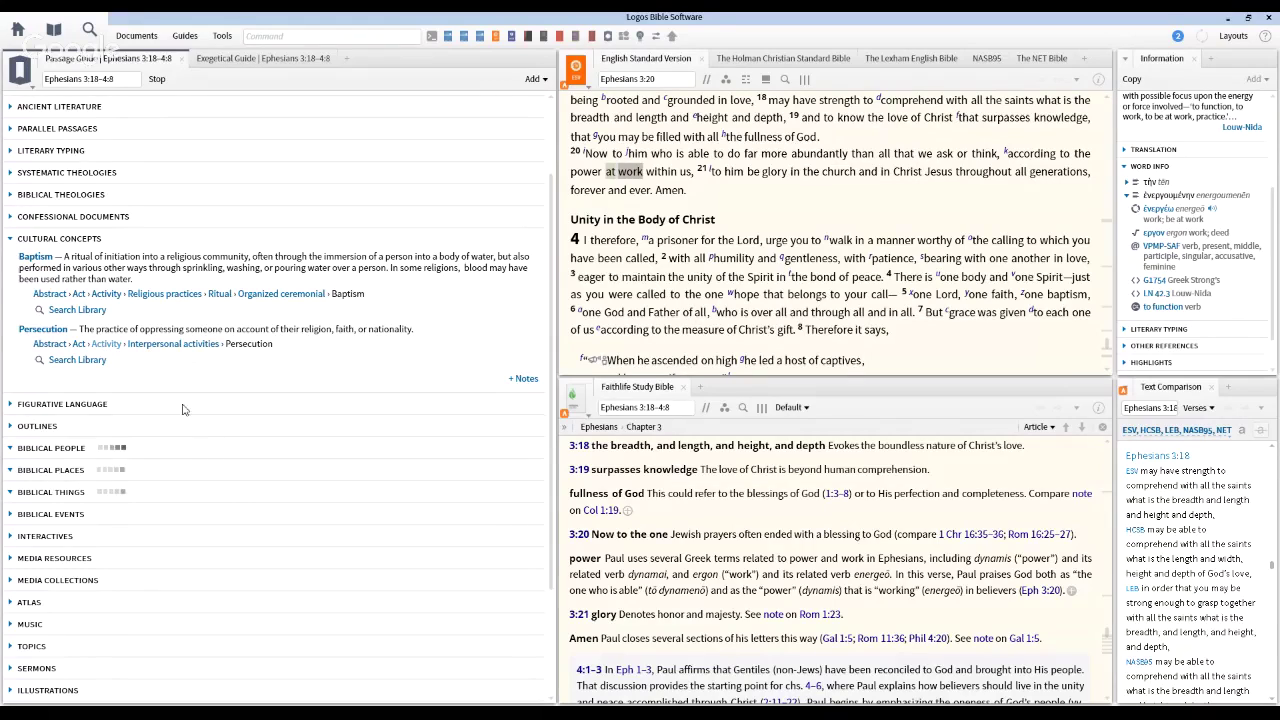
{"action": "left_click", "coordinate": [86, 244]}
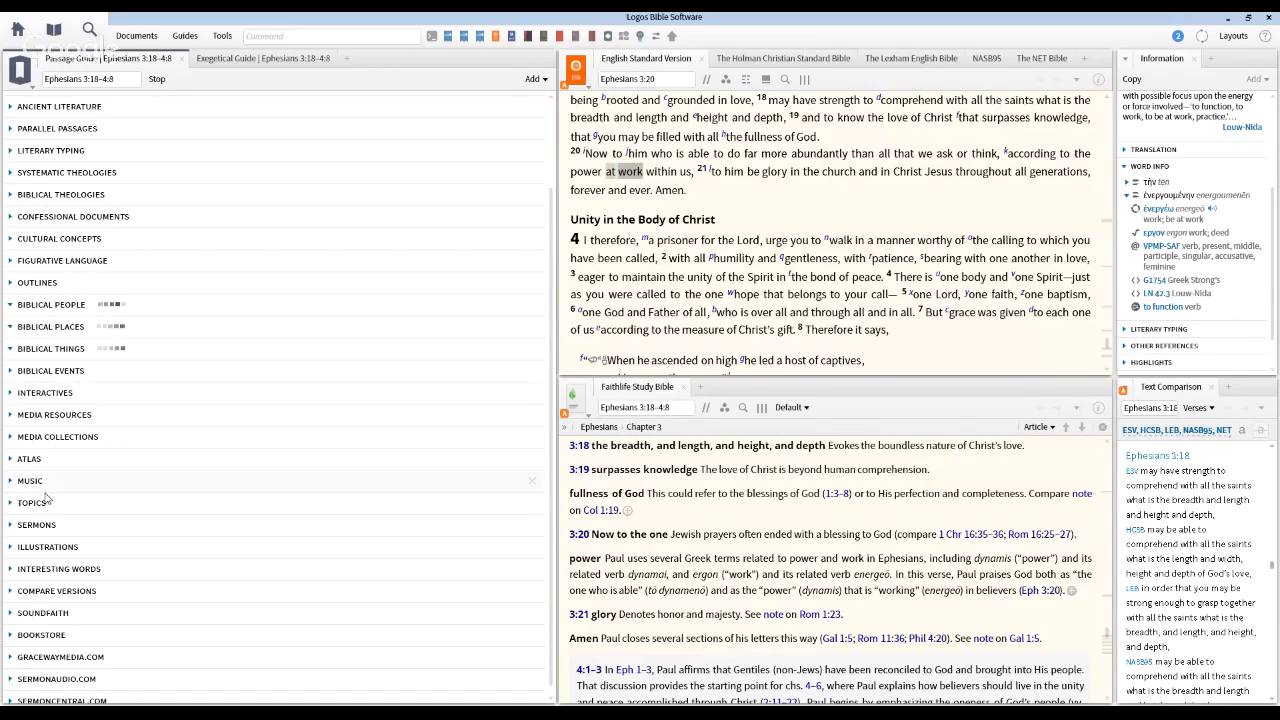
{"action": "scroll", "coordinate": [66, 513], "scroll_direction": "down", "scroll_amount": 1}
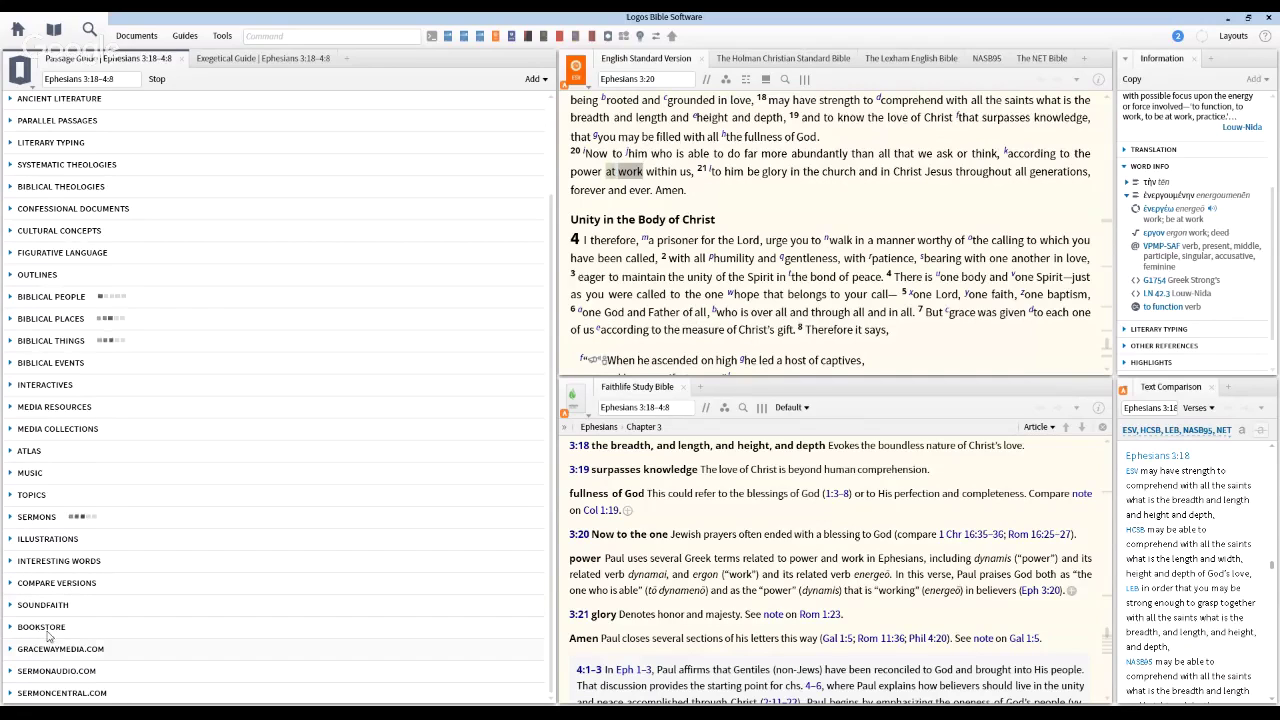
{"action": "scroll", "coordinate": [160, 495], "scroll_direction": "up", "scroll_amount": 3}
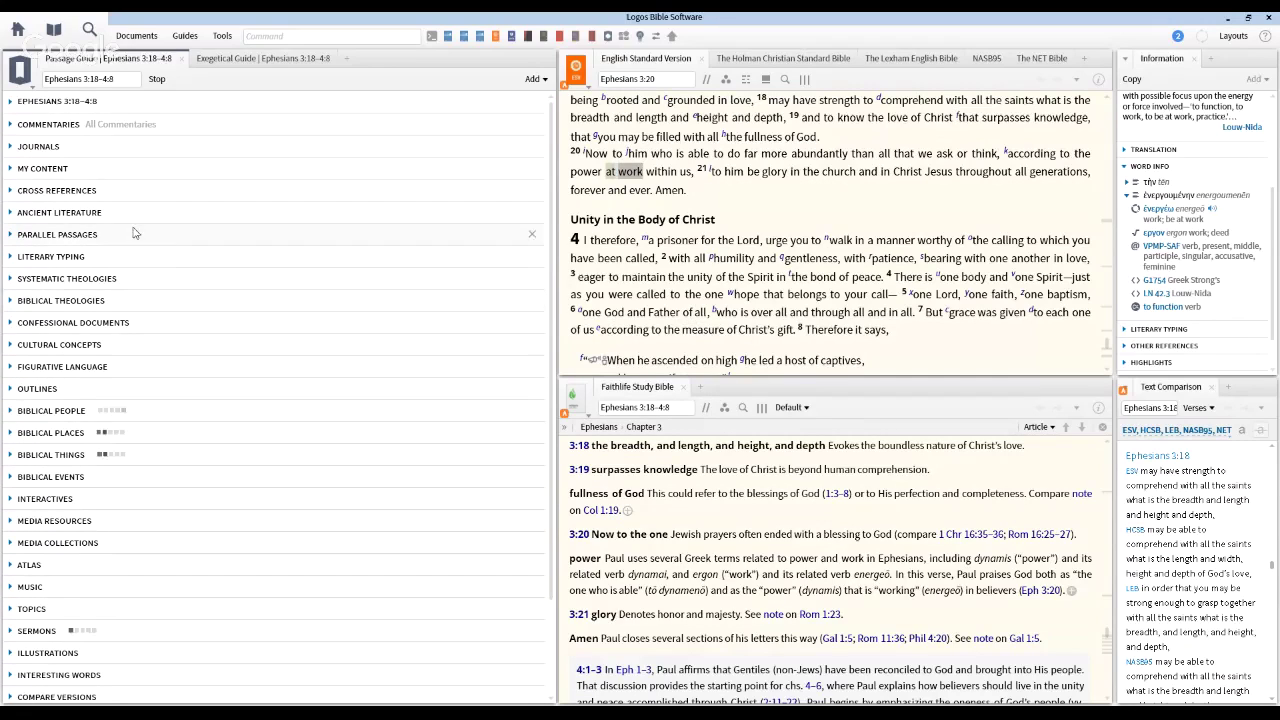
{"action": "left_click_drag", "start_coordinate": [127, 220], "coordinate": [194, 223]}
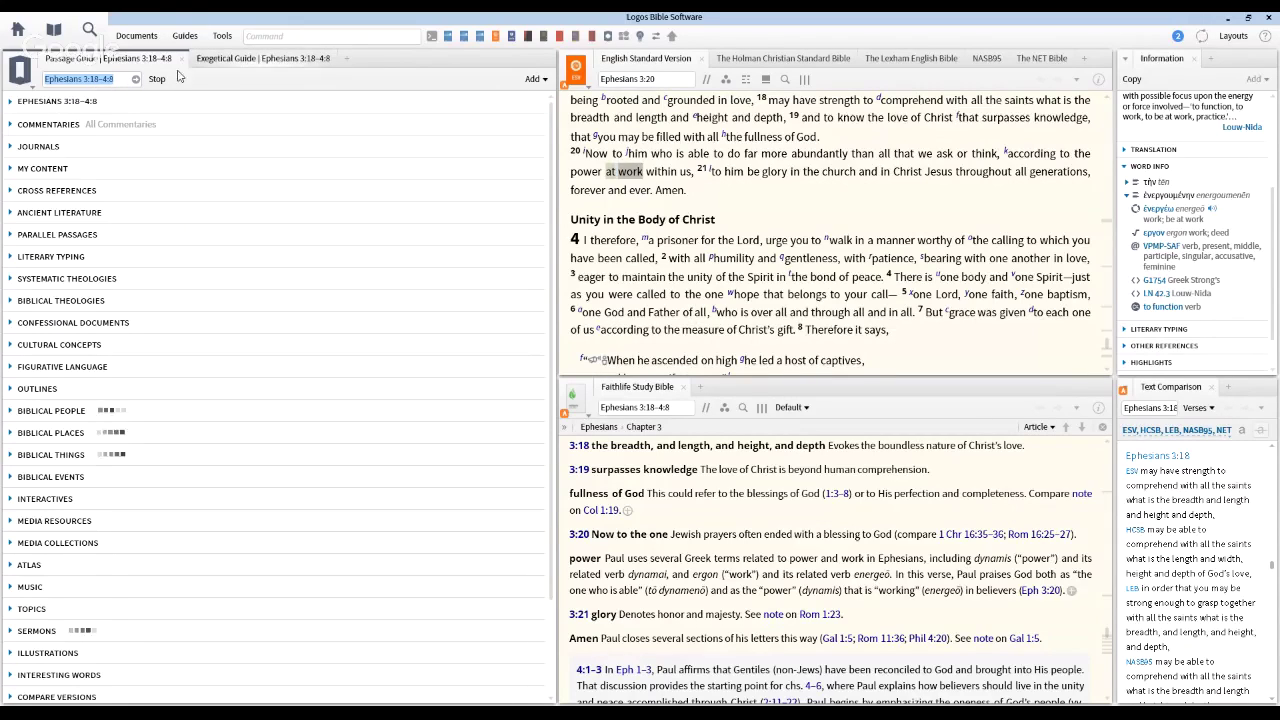
- Change the Passage Guide's reference to Ephesians 3:18-21 and run the guide for it
{"action": "left_click", "coordinate": [95, 86]}
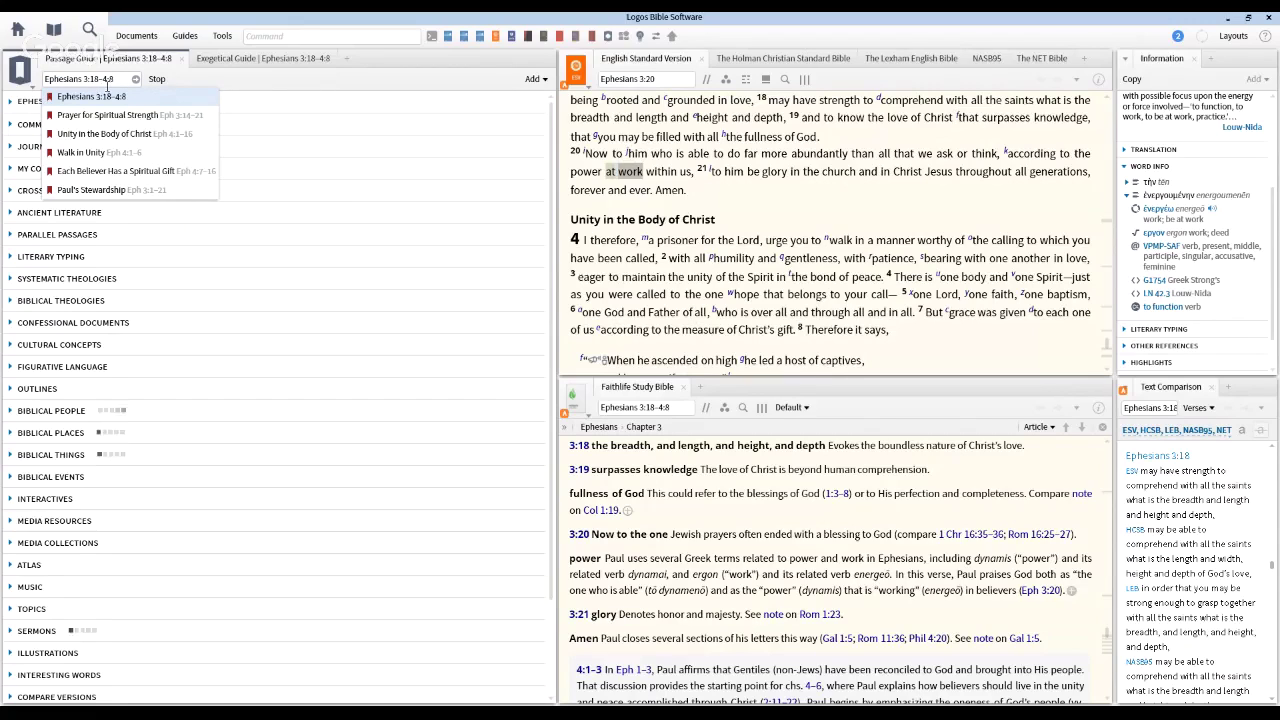
{"action": "left_click_drag", "start_coordinate": [99, 82], "coordinate": [117, 82]}
{"action": "key", "text": "BackSpace"}
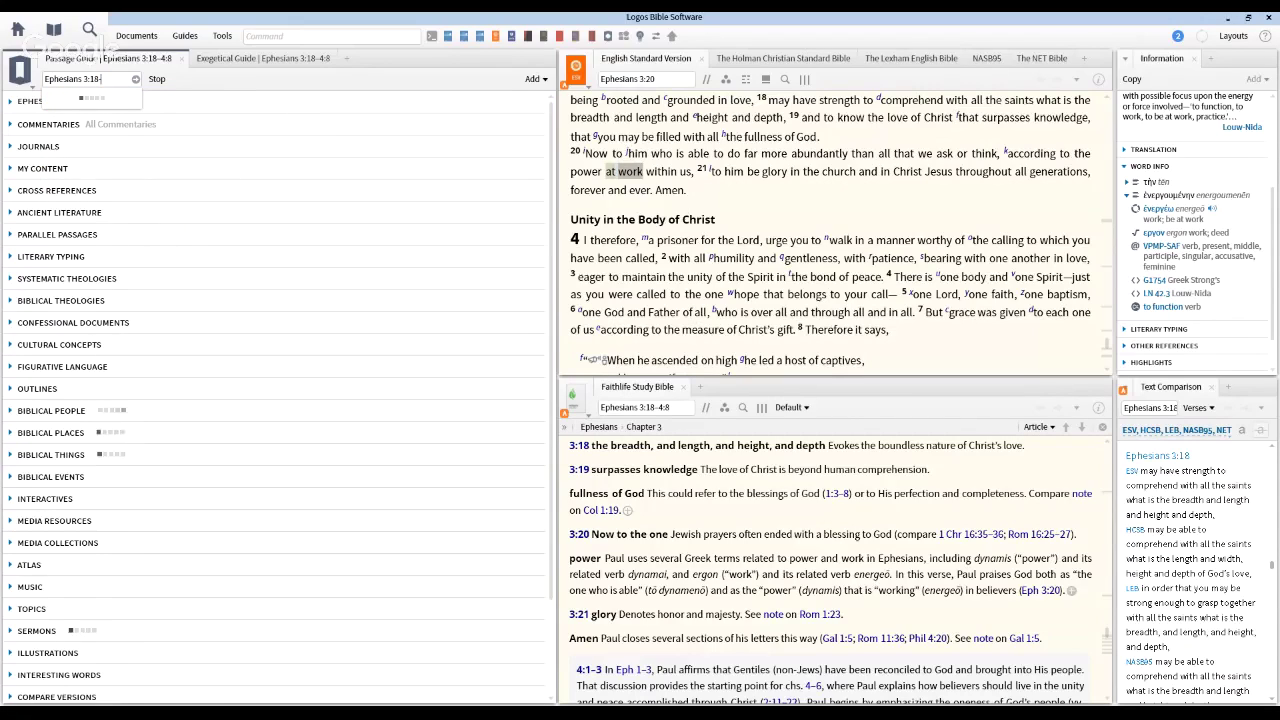
{"action": "type", "text": "21"}
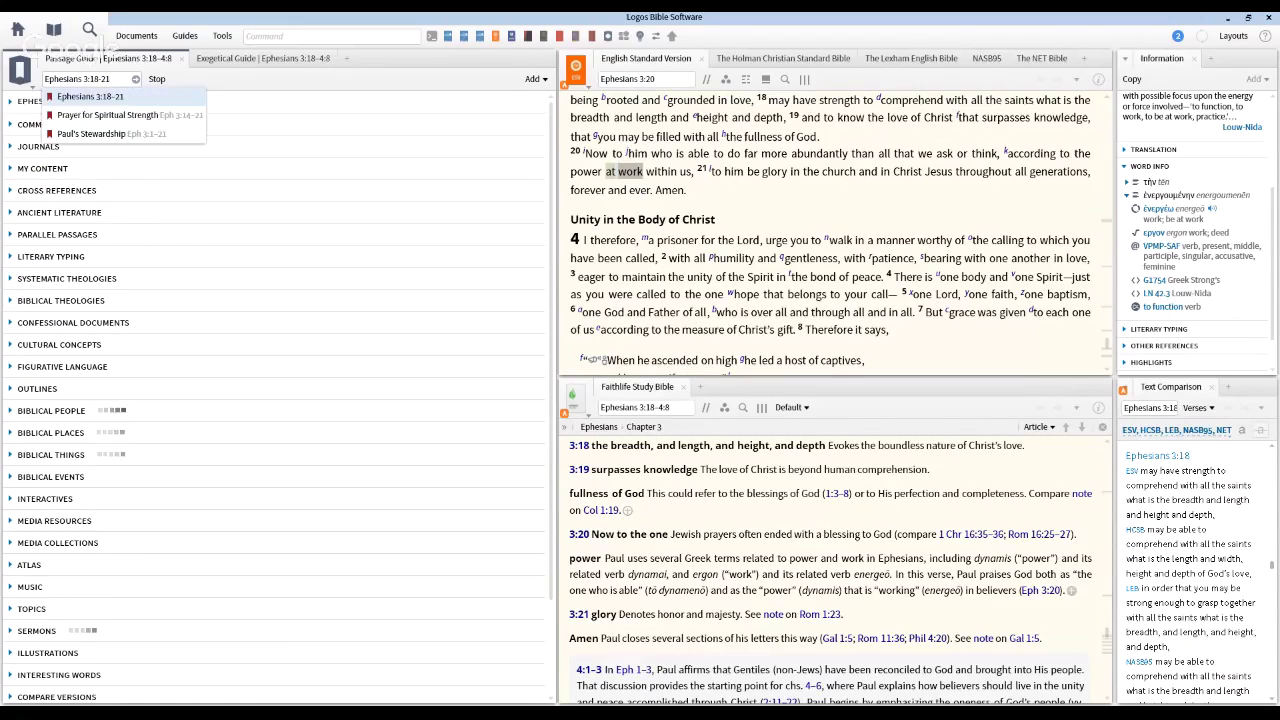
{"action": "key", "text": "Return"}
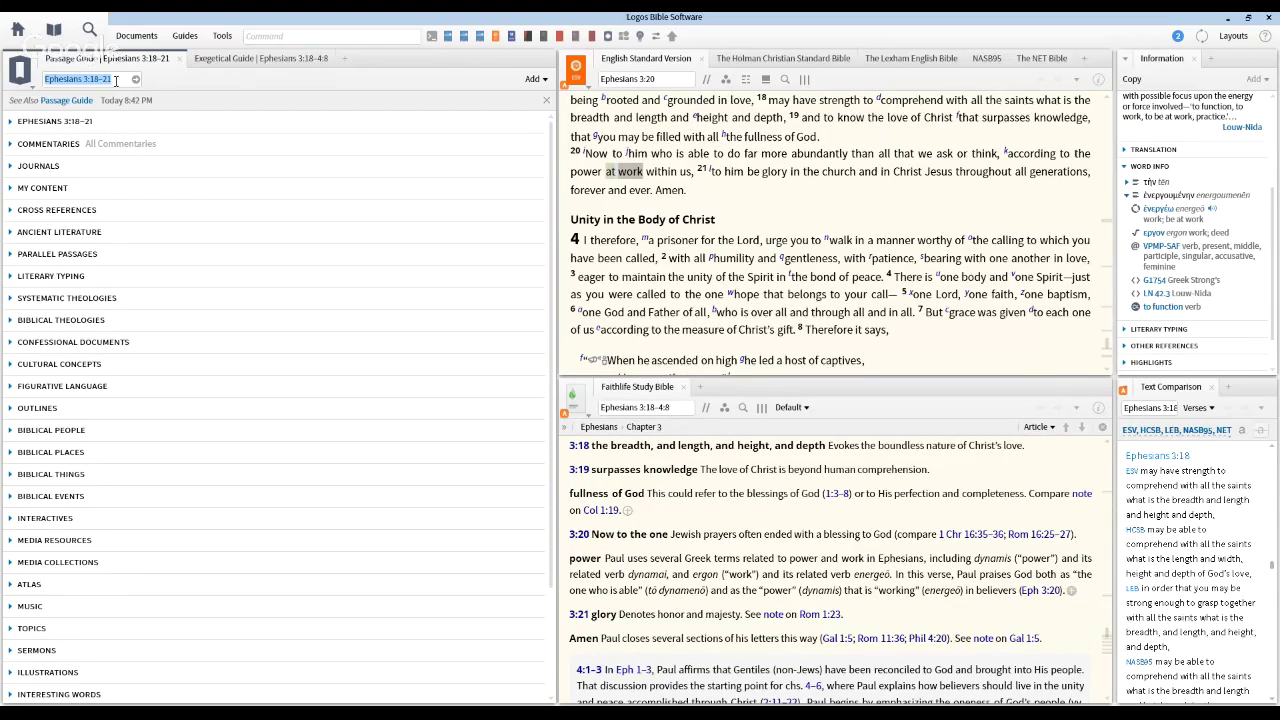
- Check the Exegetical Guide, then return to the Passage Guide and view its panel options
{"action": "left_click", "coordinate": [296, 68]}
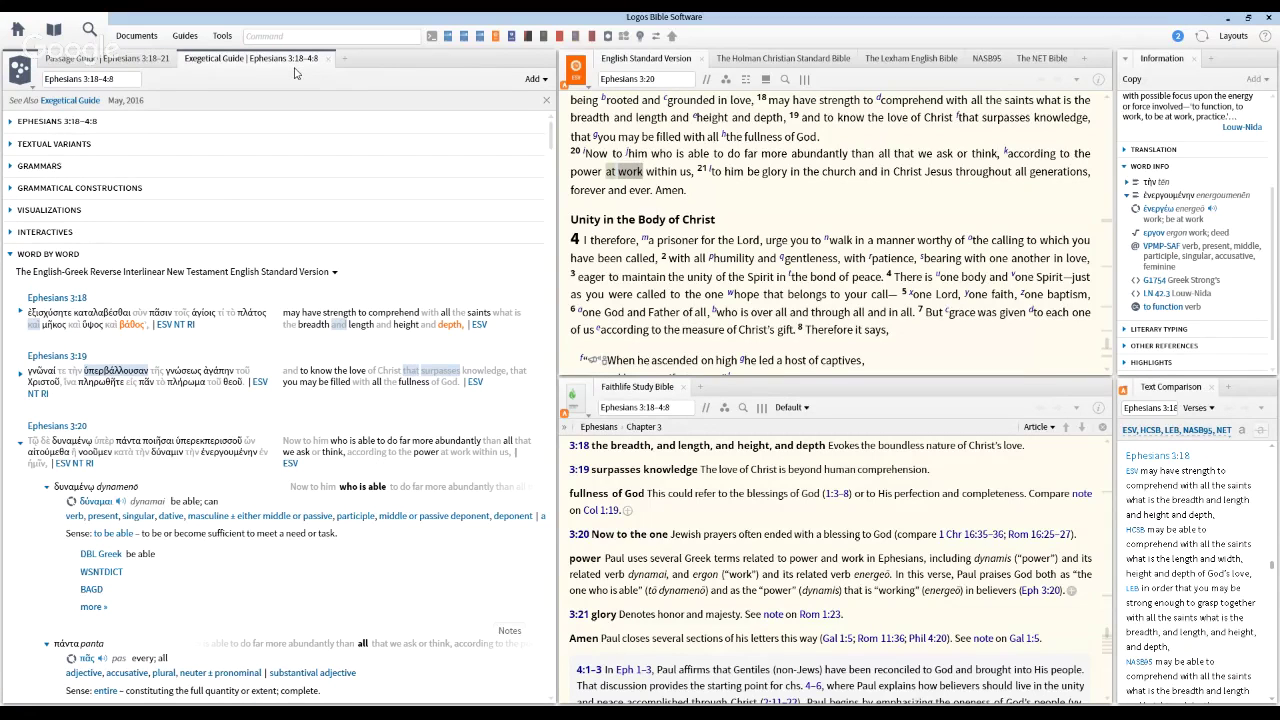
{"action": "left_click", "coordinate": [118, 60]}
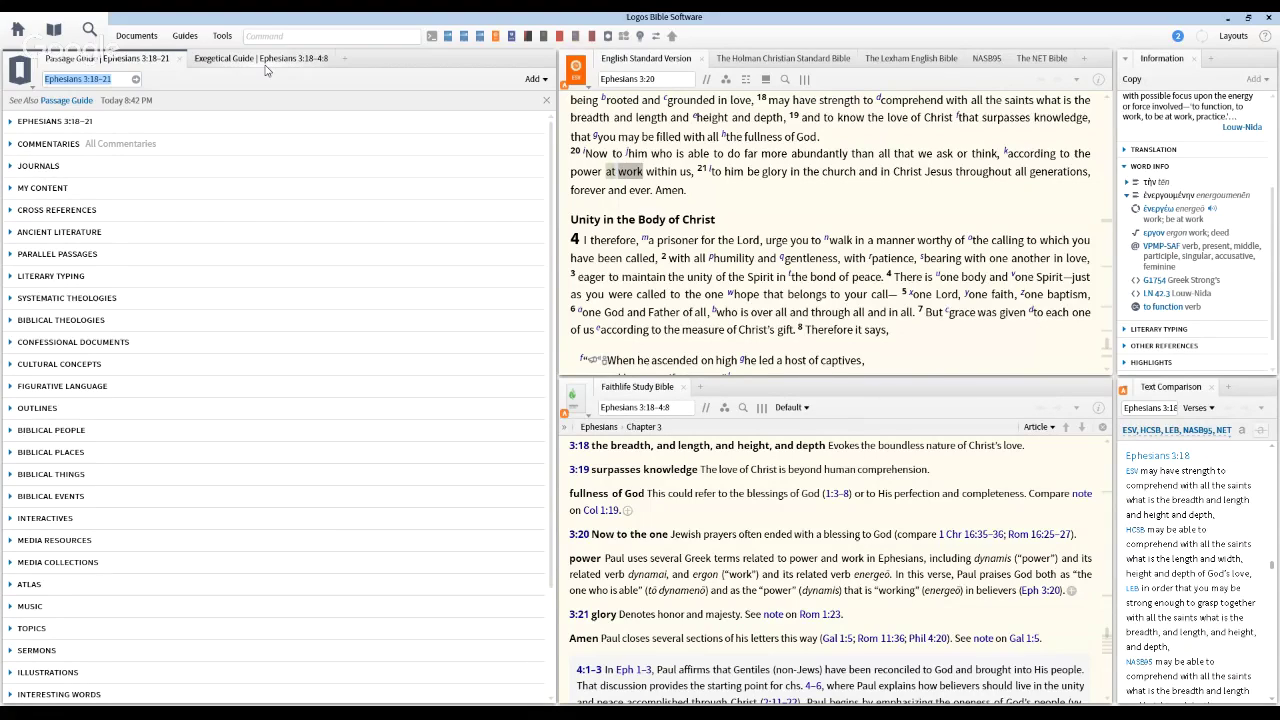
{"action": "left_click", "coordinate": [31, 90]}
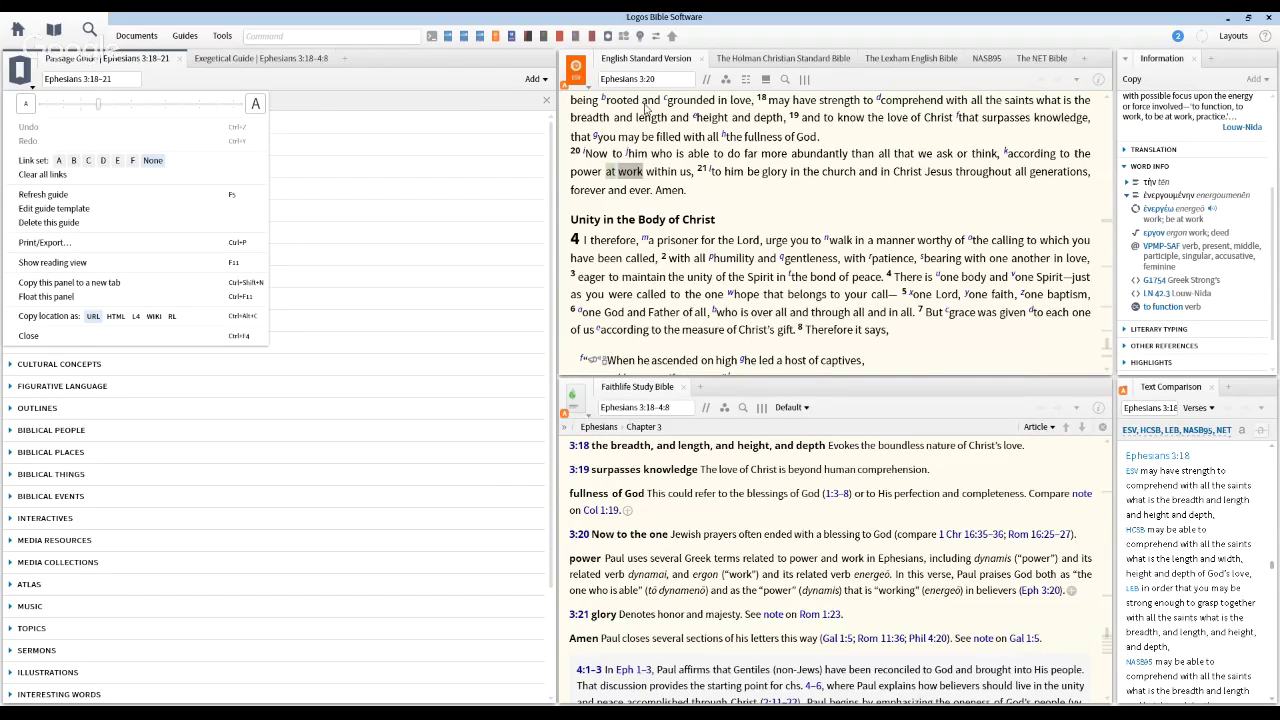
- Enlarge the text of the English Standard Version panel to nearly the maximum size
{"action": "left_click", "coordinate": [592, 104]}
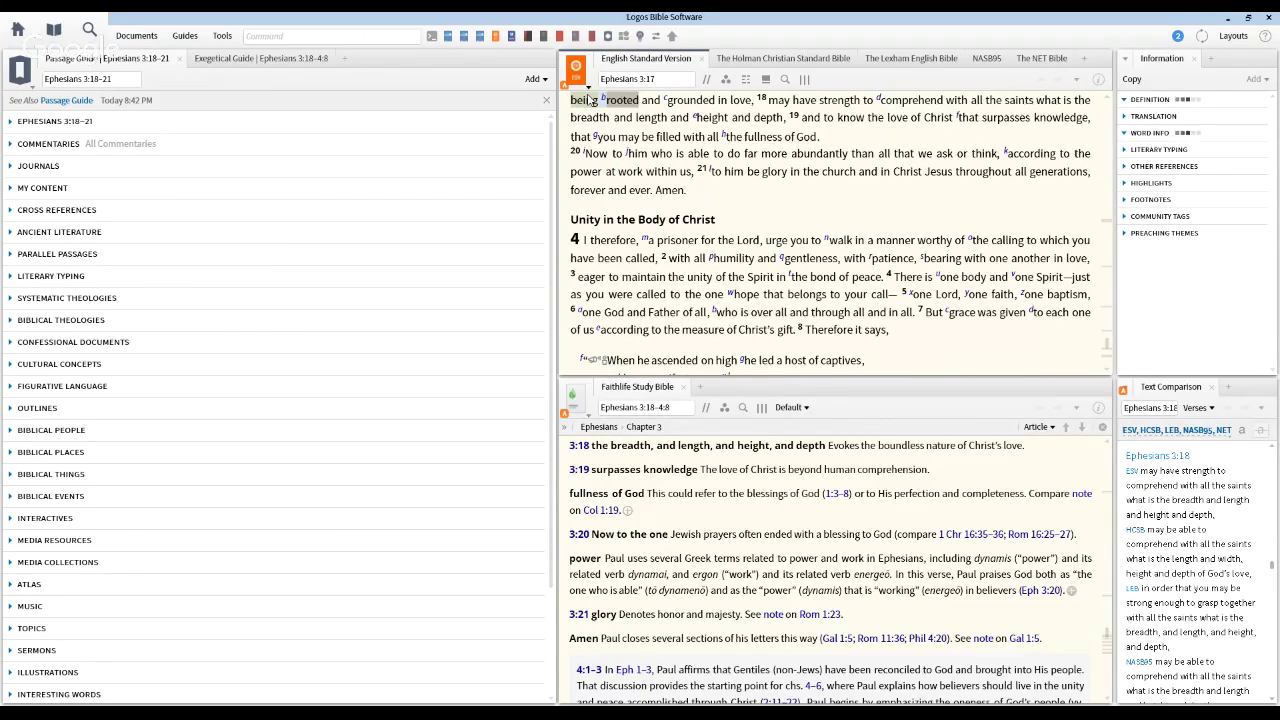
{"action": "left_click", "coordinate": [576, 72]}
{"action": "left_click_drag", "start_coordinate": [654, 104], "coordinate": [688, 104]}
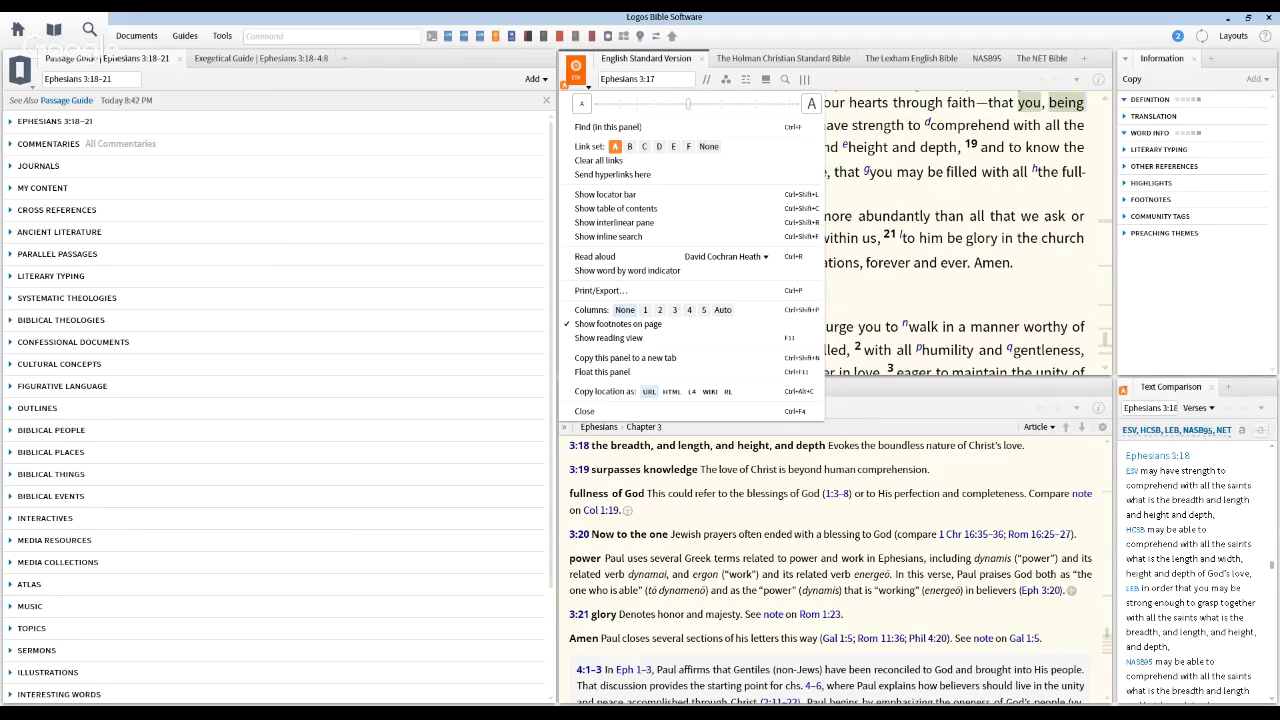
{"action": "left_click", "coordinate": [938, 148]}
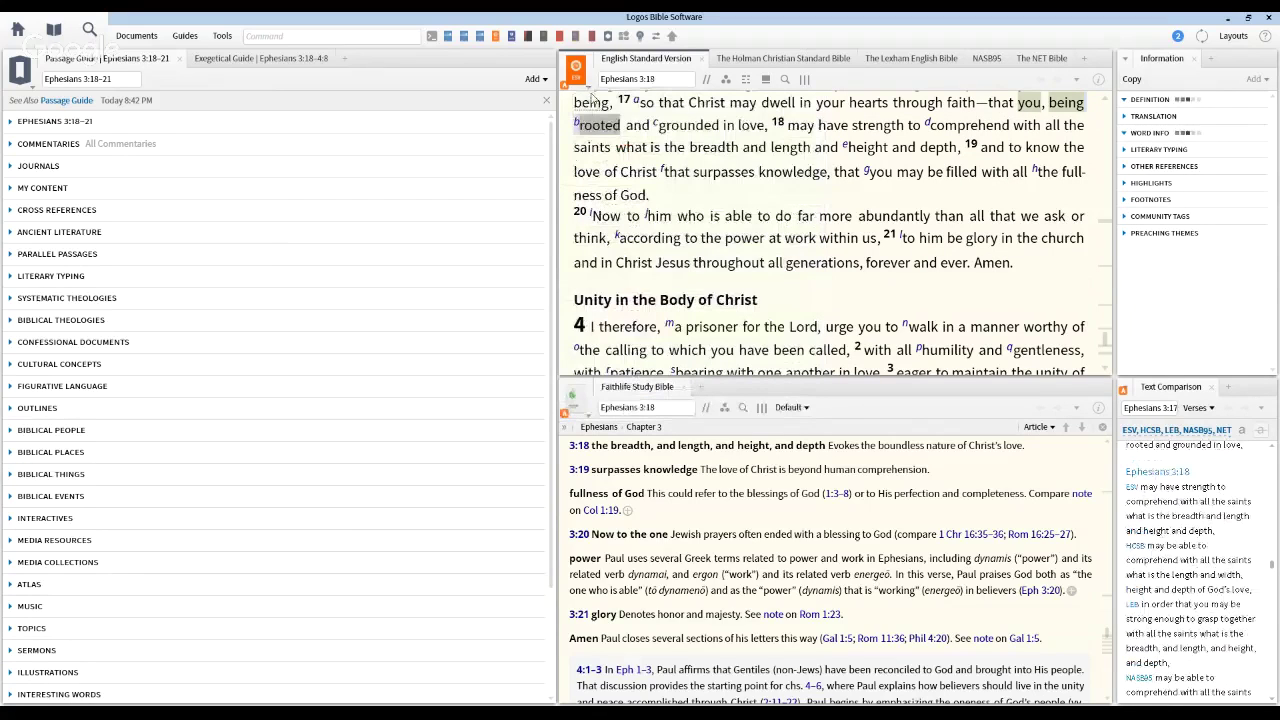
{"action": "double_click", "coordinate": [938, 148]}
{"action": "left_click", "coordinate": [576, 68]}
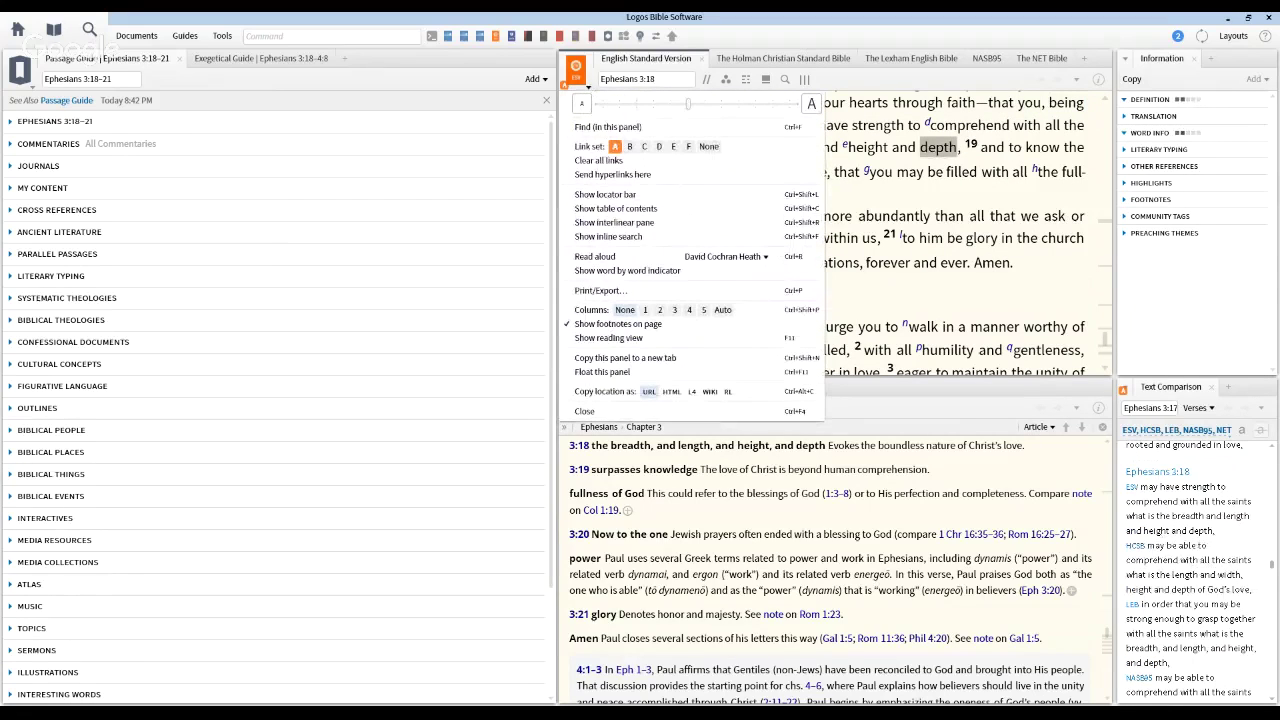
{"action": "left_click_drag", "start_coordinate": [688, 104], "coordinate": [790, 104]}
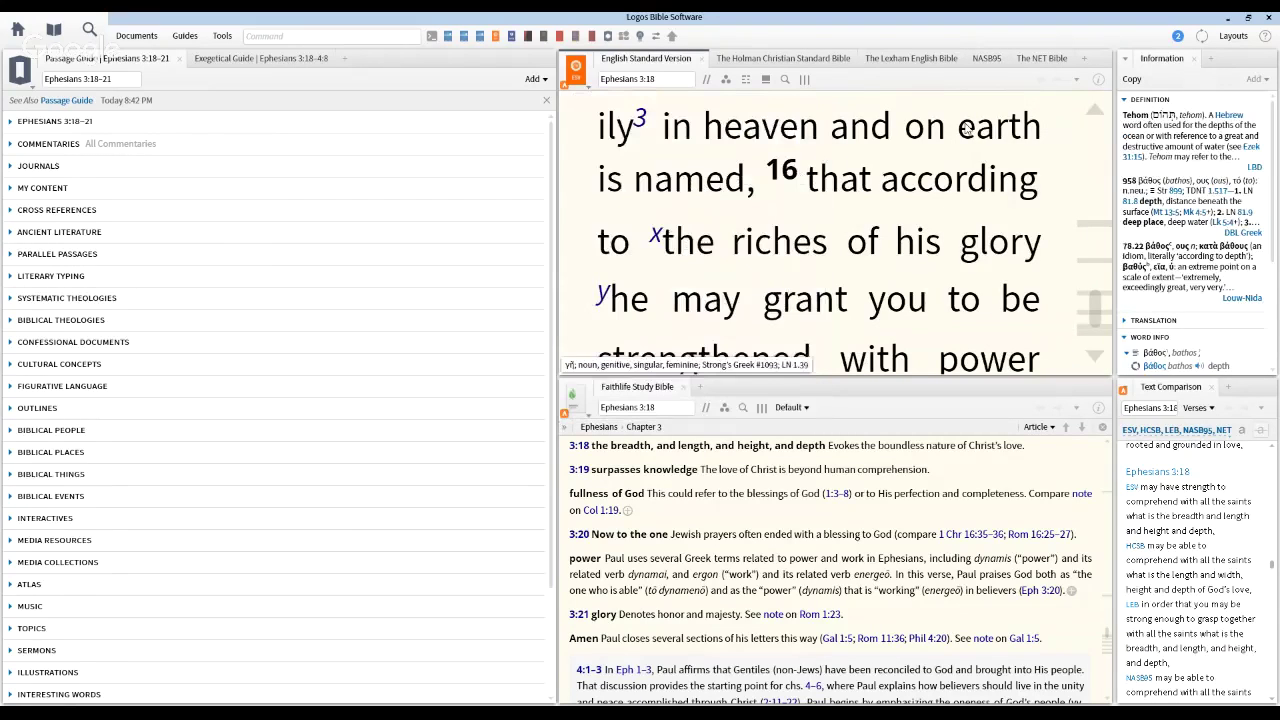
- Compare the text size with The Holman Christian Standard Bible, then return to the English Standard Version
{"action": "left_click", "coordinate": [772, 62]}
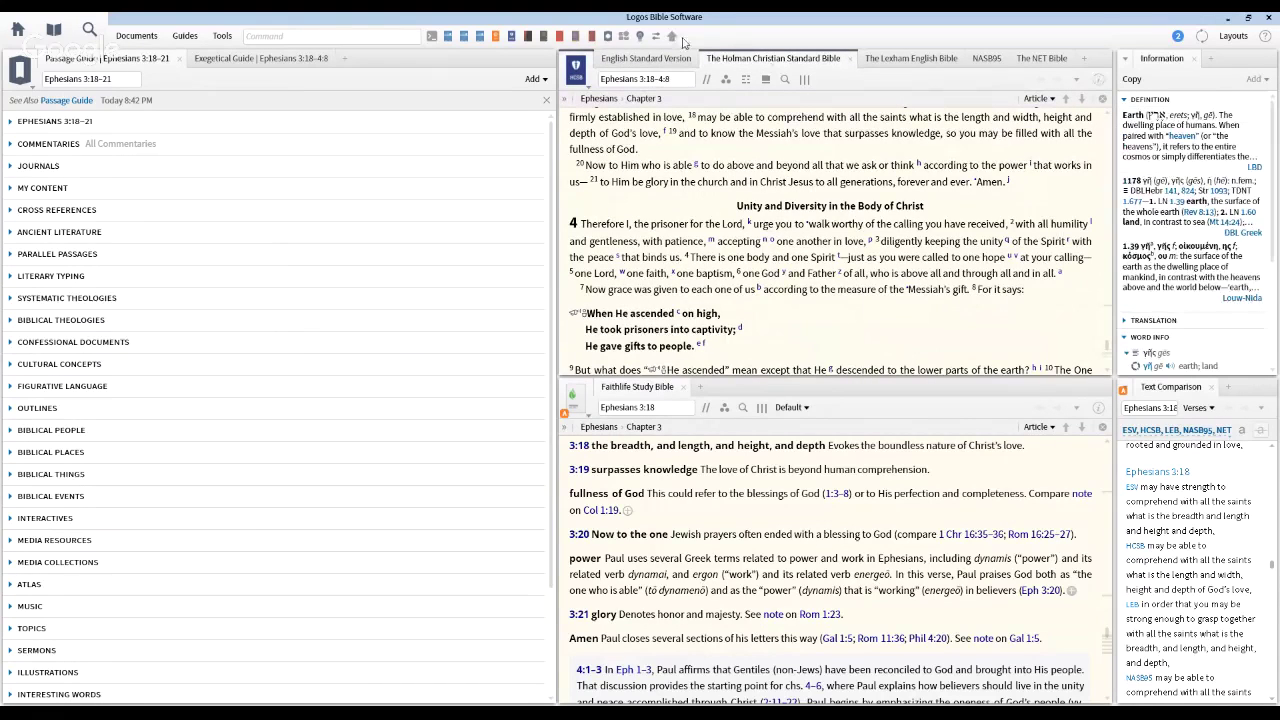
{"action": "left_click", "coordinate": [496, 41]}
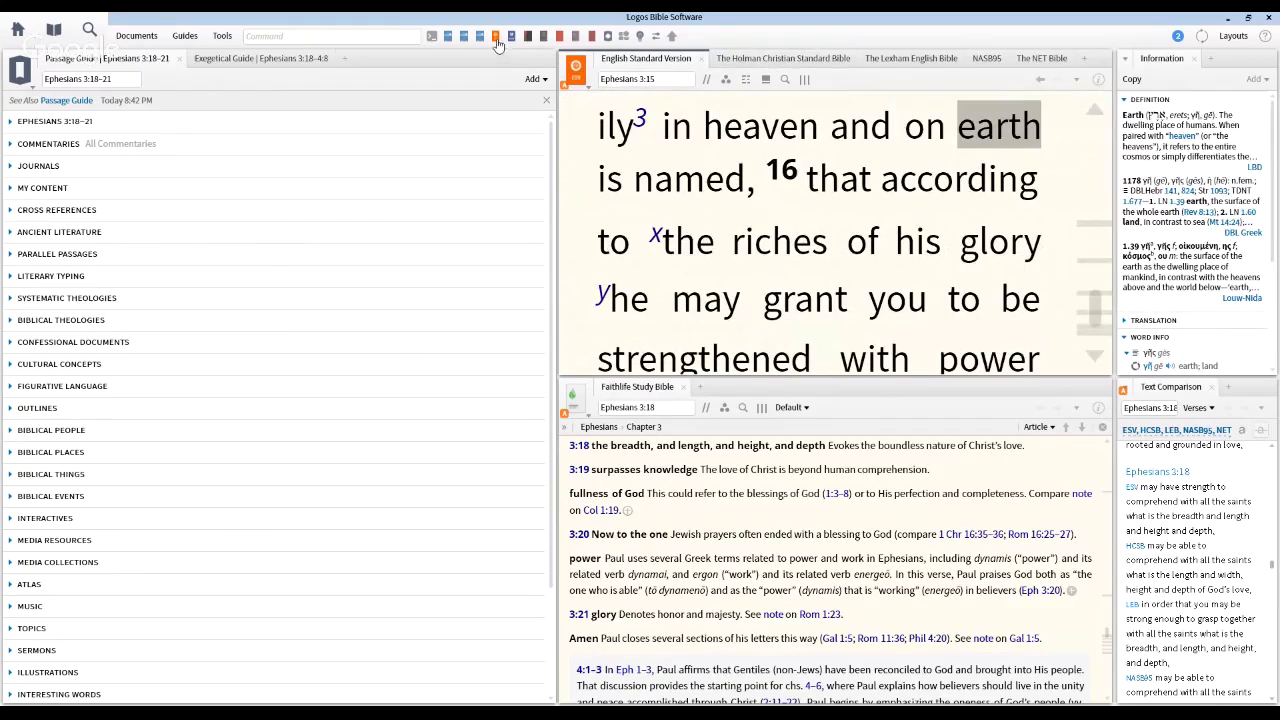
- Open a second copy of the English Standard Version beside the first and shrink its text to about a fifth of the size range
{"action": "left_click_drag", "start_coordinate": [496, 41], "coordinate": [625, 58]}
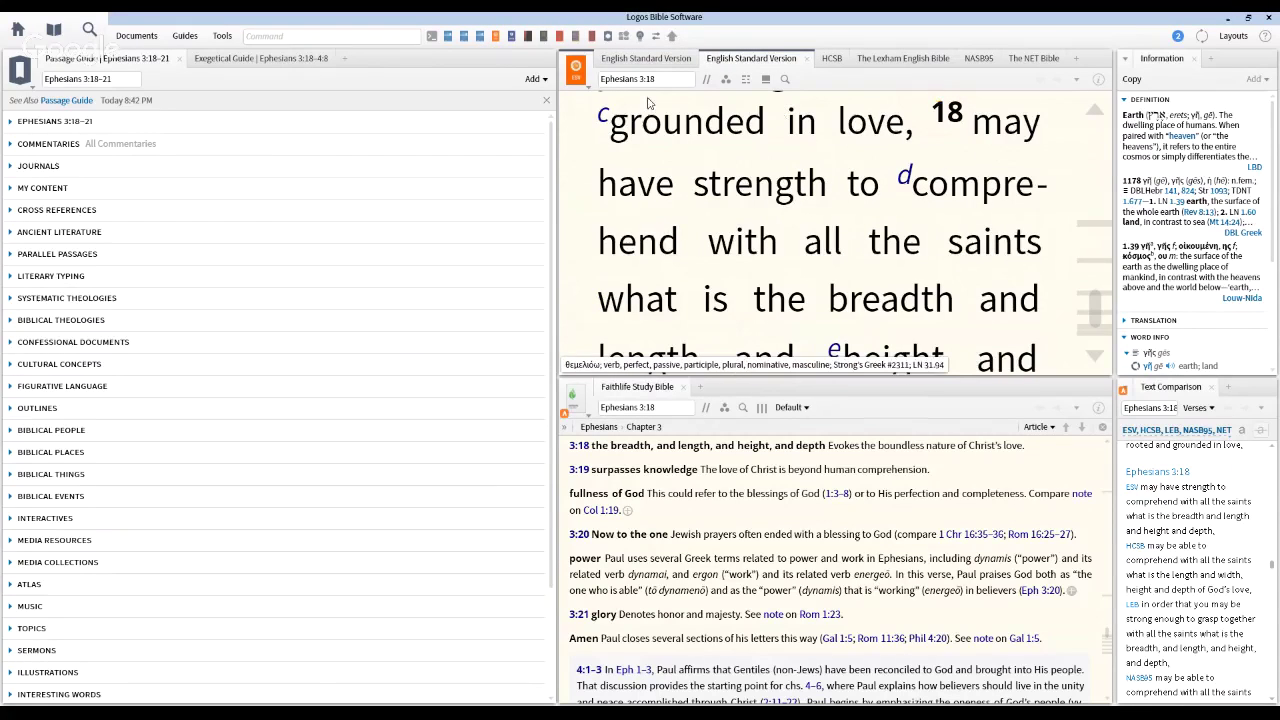
{"action": "left_click", "coordinate": [576, 72]}
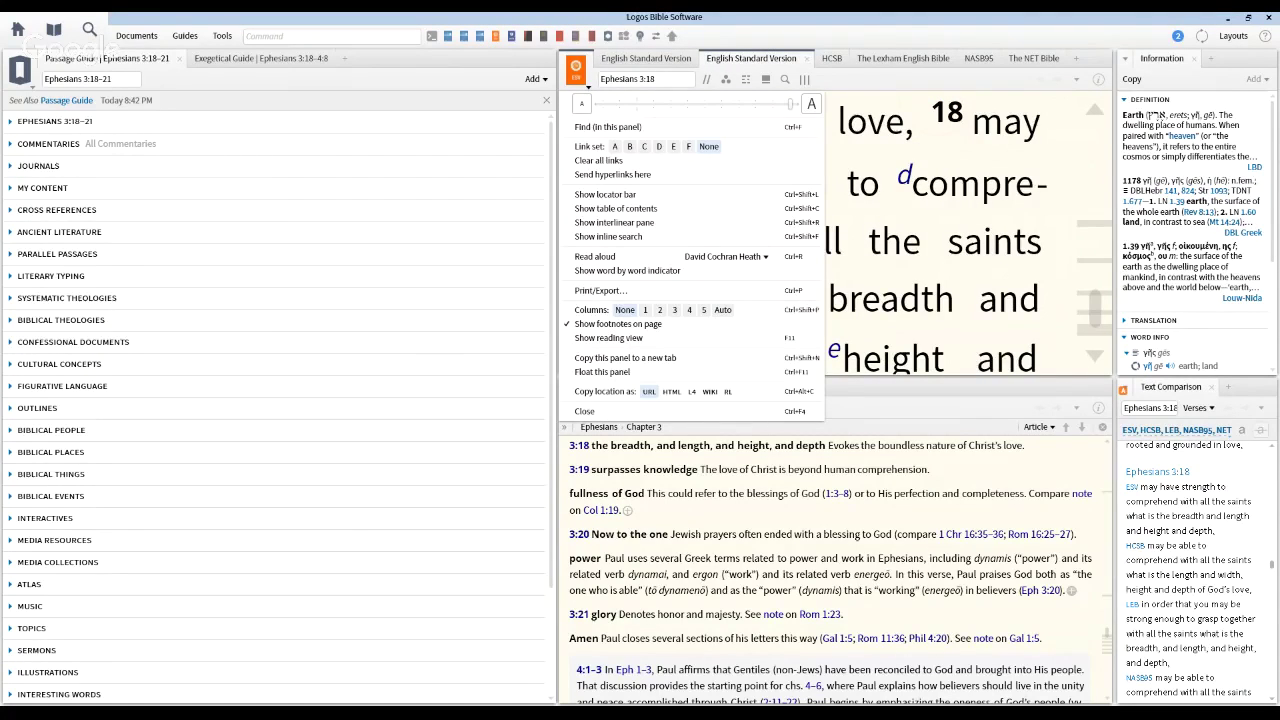
{"action": "left_click_drag", "start_coordinate": [790, 104], "coordinate": [654, 104]}
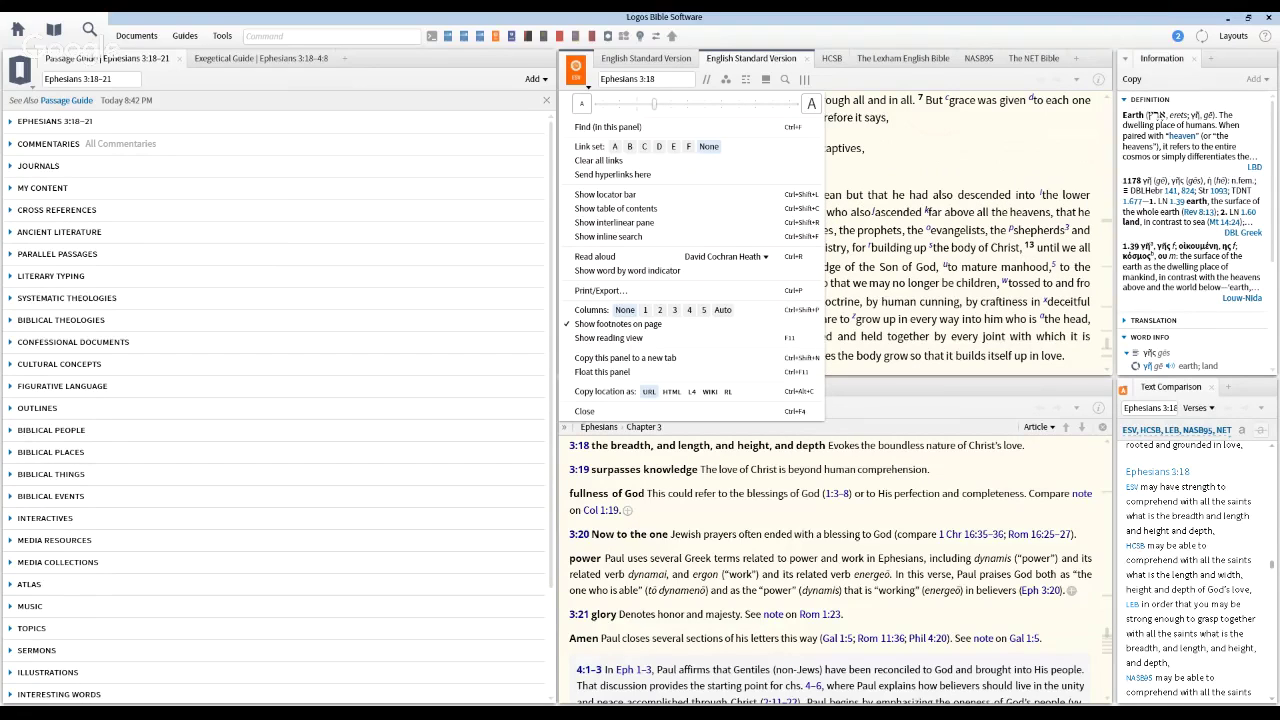
{"action": "left_click_drag", "start_coordinate": [654, 104], "coordinate": [637, 104]}
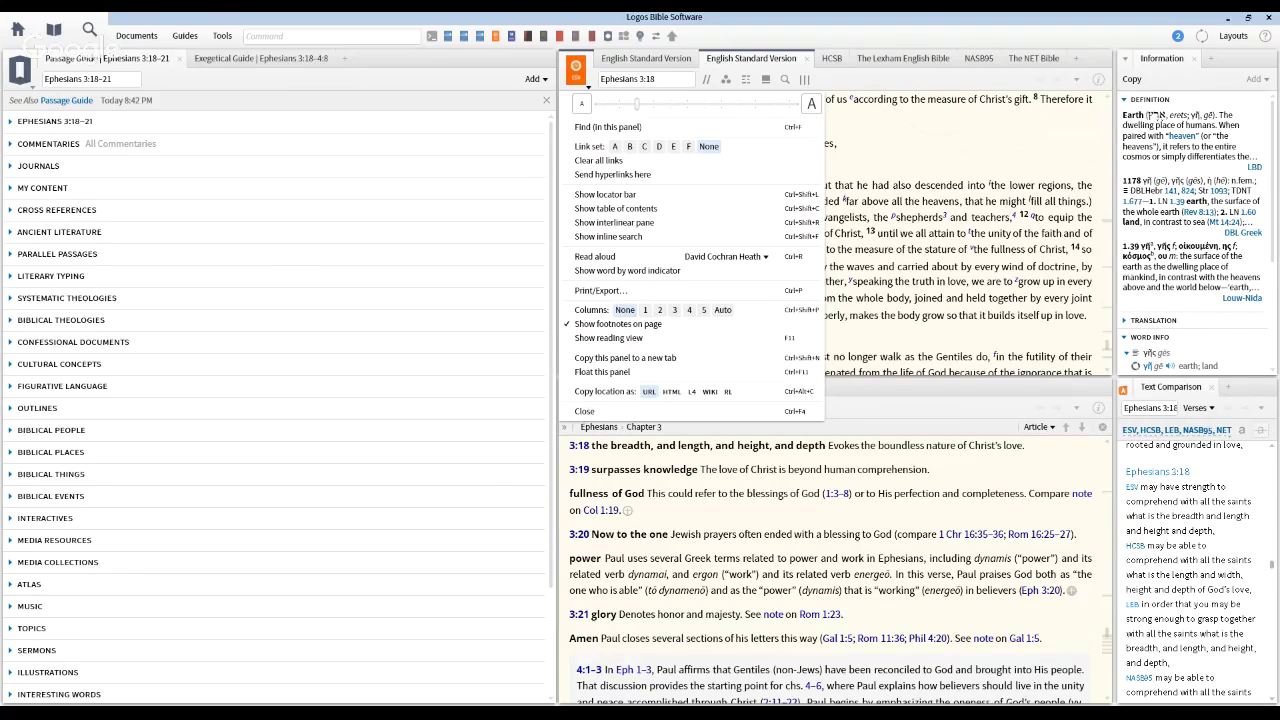
{"action": "left_click", "coordinate": [956, 162]}
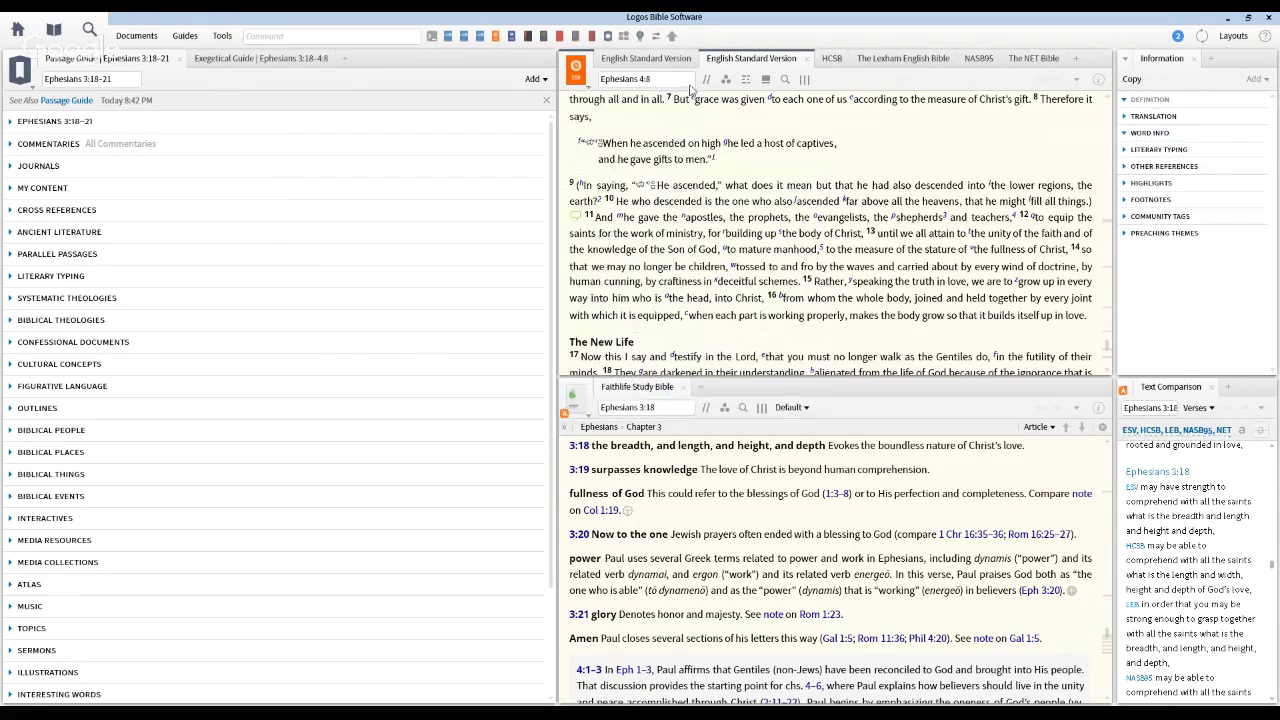
- Compare the two English Standard Version copies, then close the second copy
{"action": "left_click", "coordinate": [656, 67]}
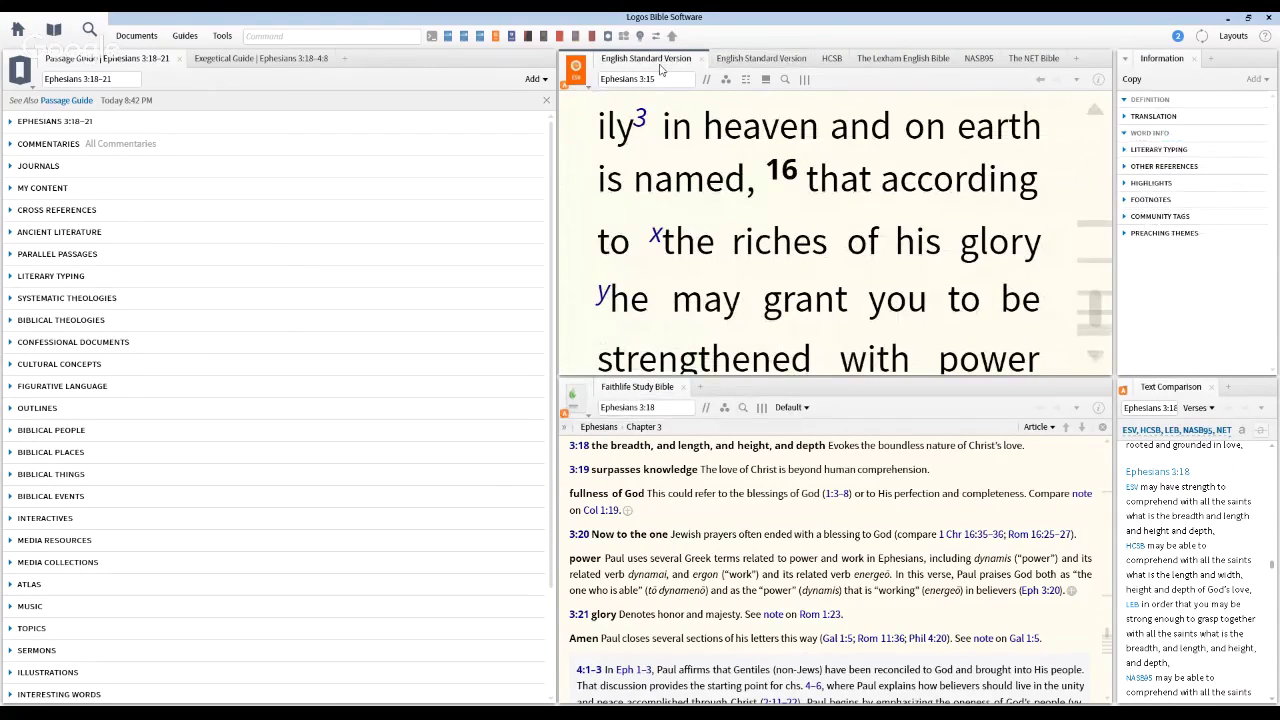
{"action": "left_click", "coordinate": [743, 62]}
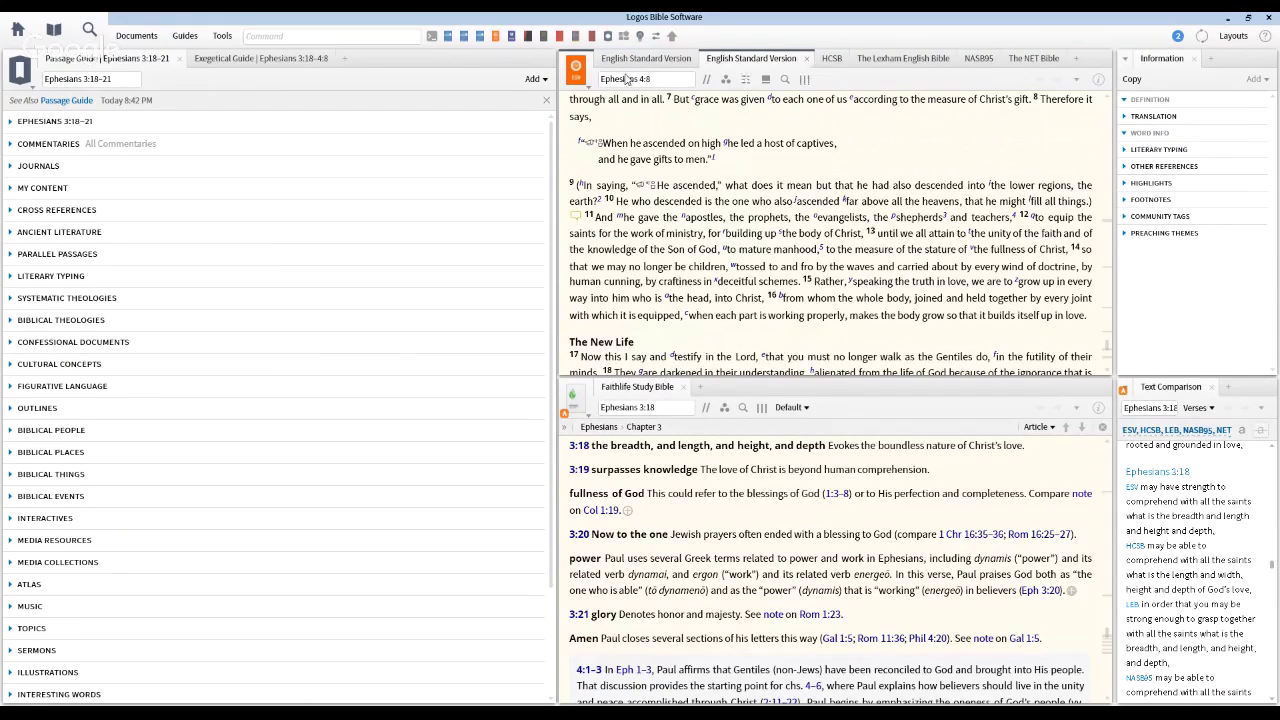
{"action": "left_click", "coordinate": [806, 58]}
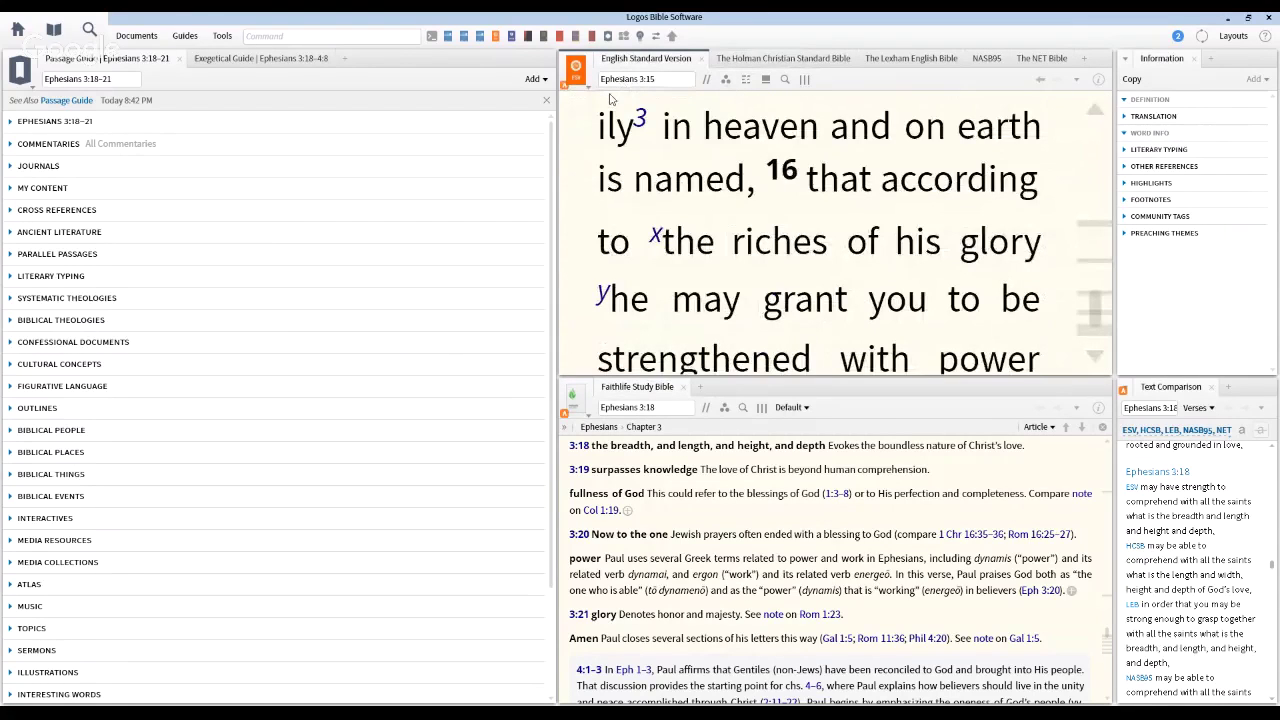
- Reduce the text of the remaining English Standard Version panel to about a fifth of the size range
{"action": "left_click", "coordinate": [589, 96]}
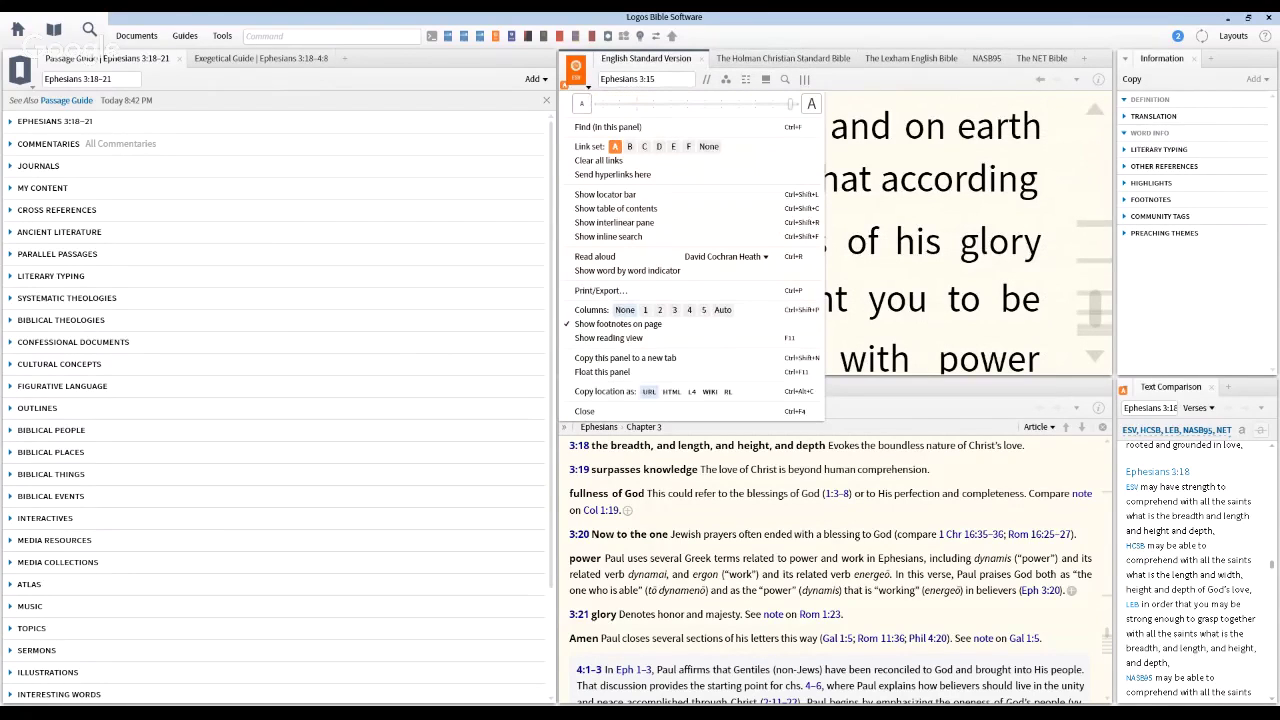
{"action": "left_click_drag", "start_coordinate": [790, 104], "coordinate": [636, 104]}
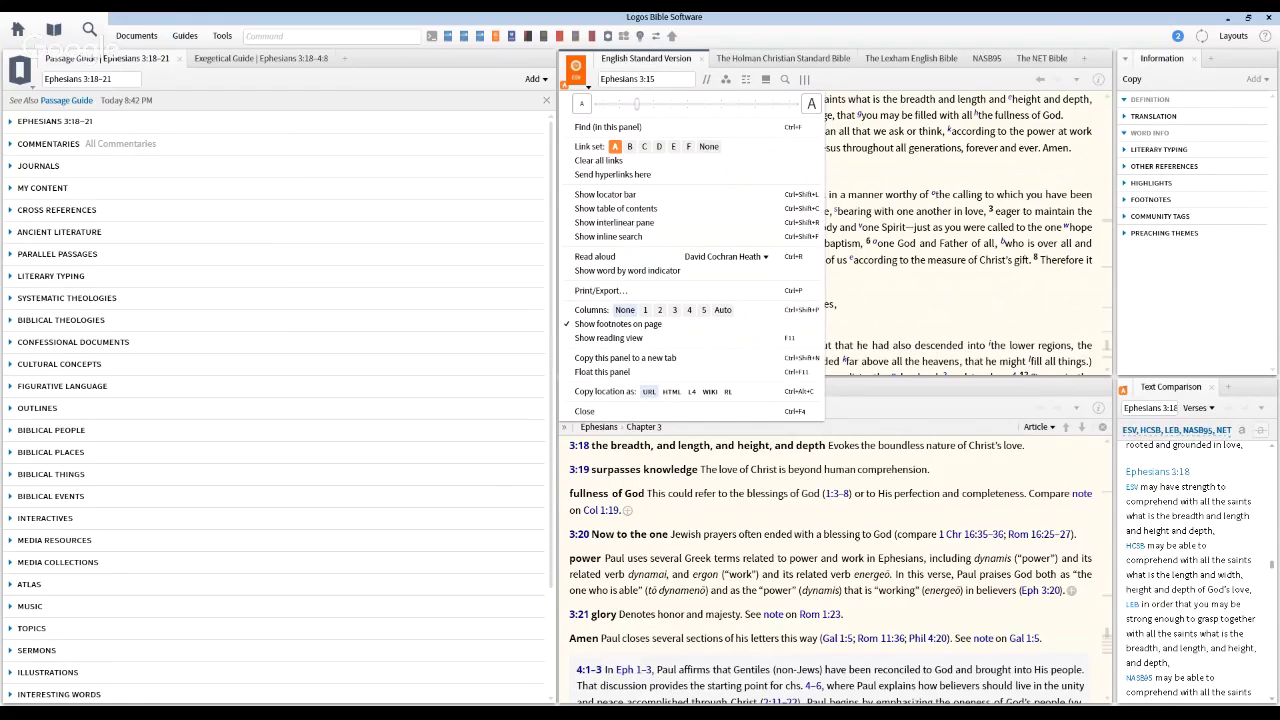
- Check the passages in the Exegetical Guide and Passage Guide, and view the English Standard Version's link set assignment
{"action": "left_click", "coordinate": [872, 148]}
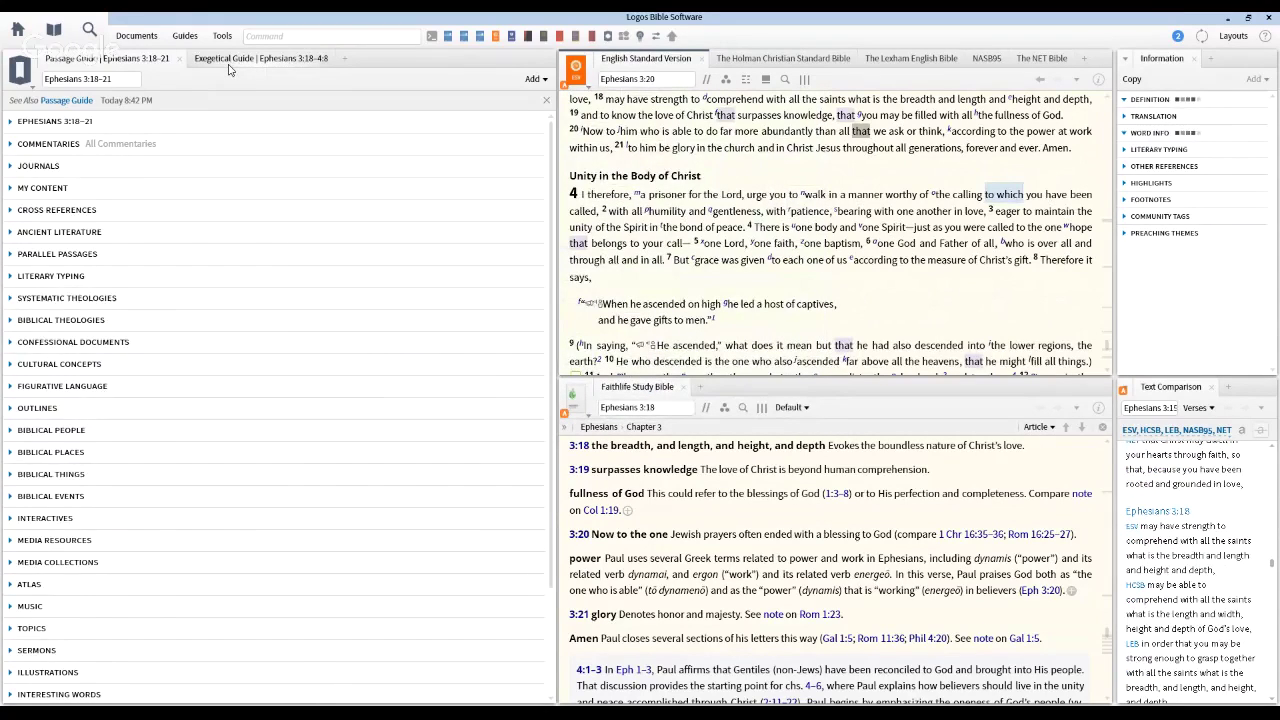
{"action": "left_click", "coordinate": [228, 62]}
{"action": "left_click", "coordinate": [140, 58]}
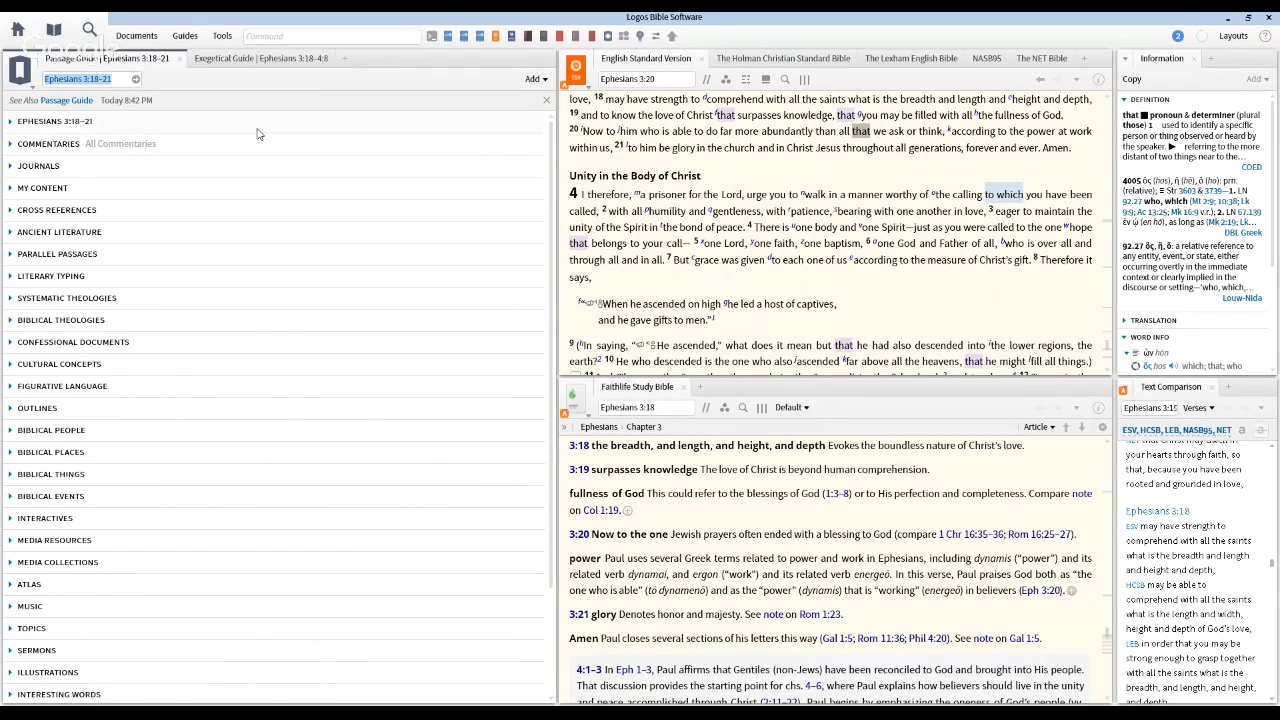
{"action": "left_click", "coordinate": [587, 87]}
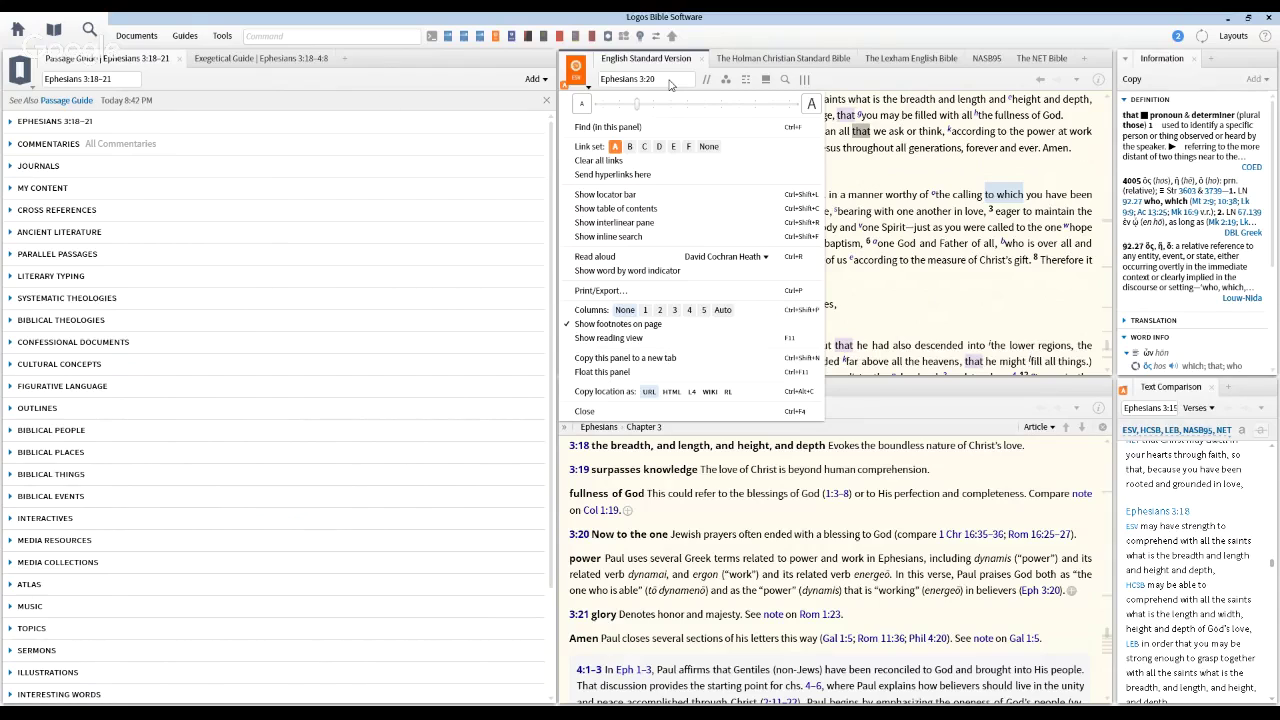
{"action": "left_click", "coordinate": [670, 84]}
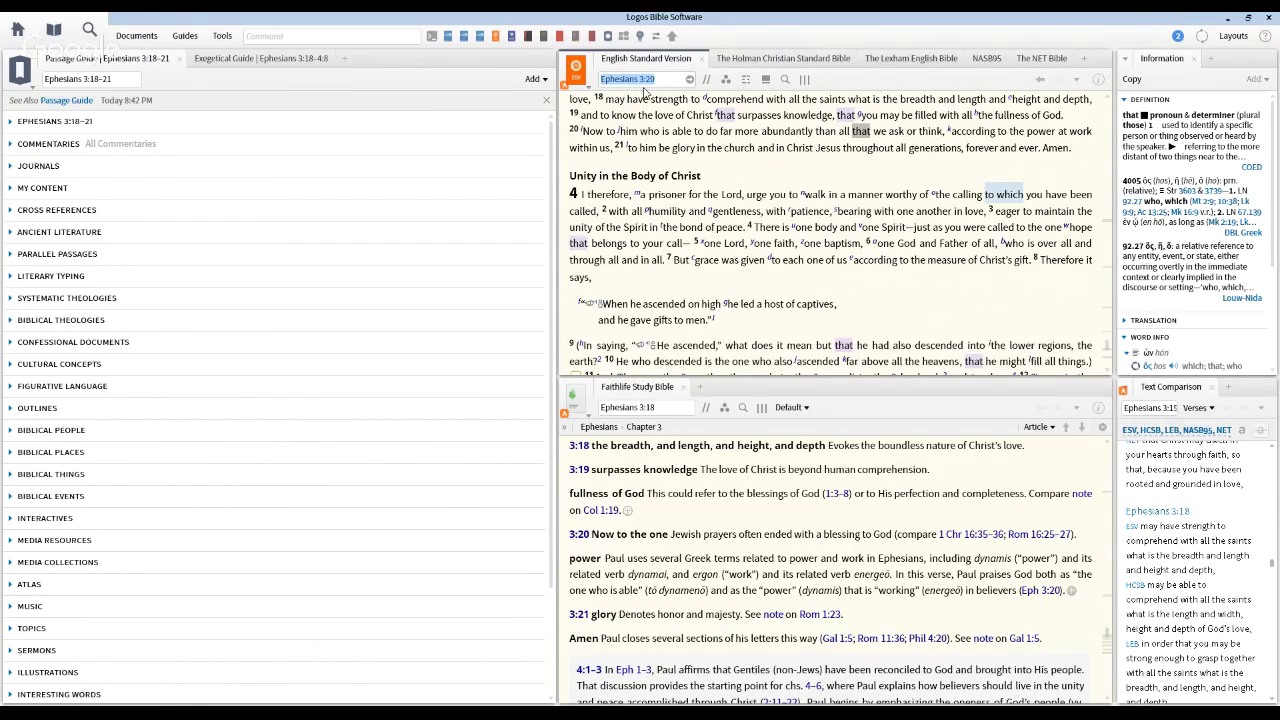
- Go to Ephesians 3:21 in the English Standard Version and return to verse 18, watching the linked panels
{"action": "left_click", "coordinate": [654, 86]}
{"action": "type", "text": "21"}
{"action": "key", "text": "Return"}
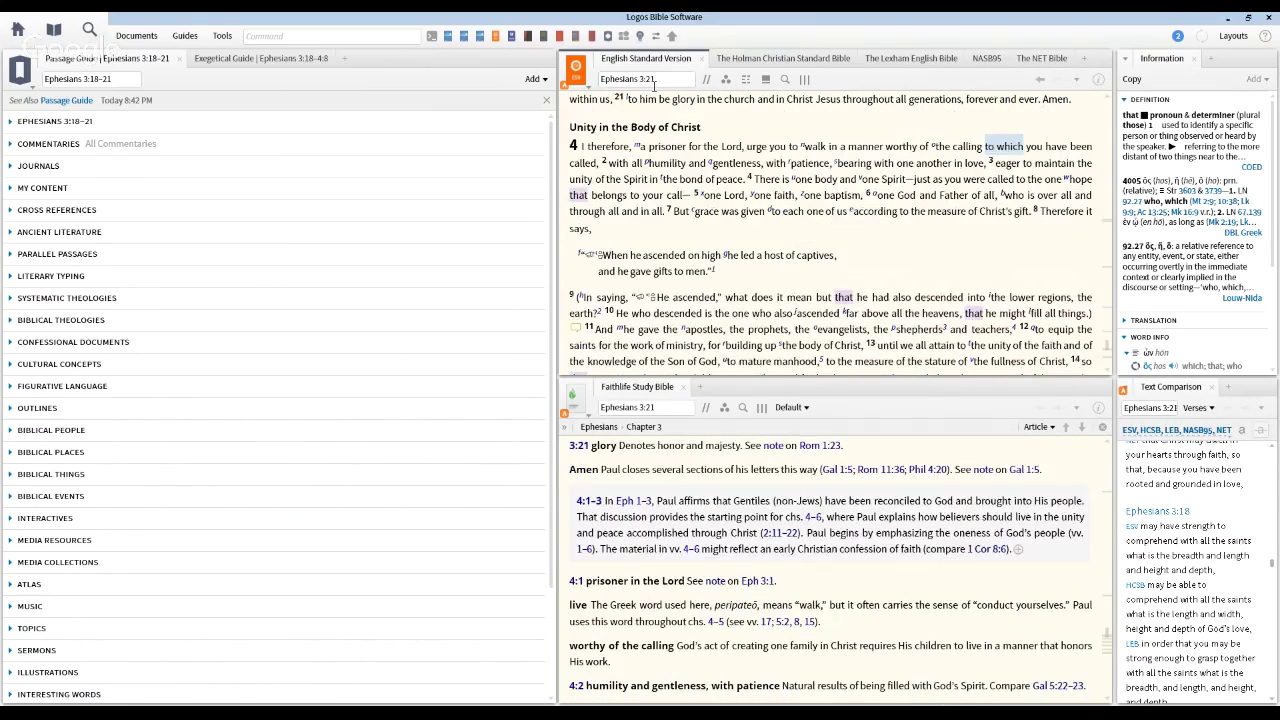
{"action": "scroll", "coordinate": [860, 524], "scroll_direction": "up", "scroll_amount": 3}
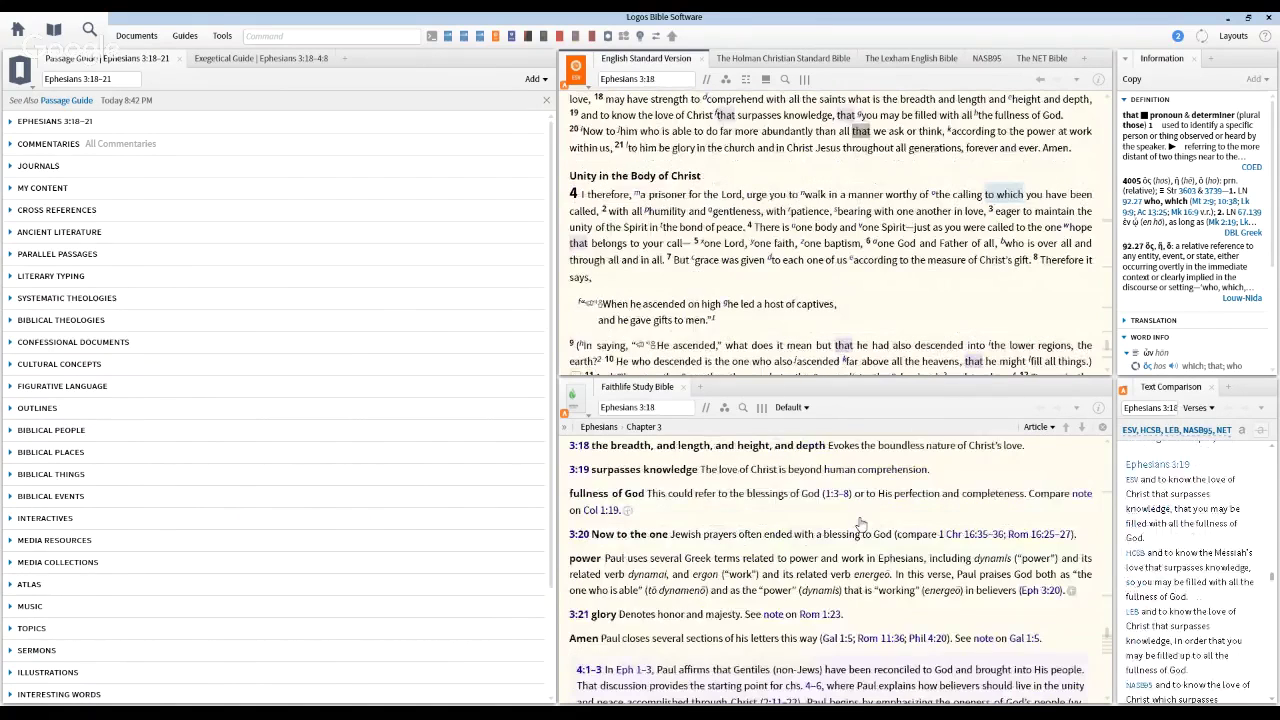
- Go to Ephesians 3:20 in the English Standard Version
{"action": "left_click", "coordinate": [662, 85]}
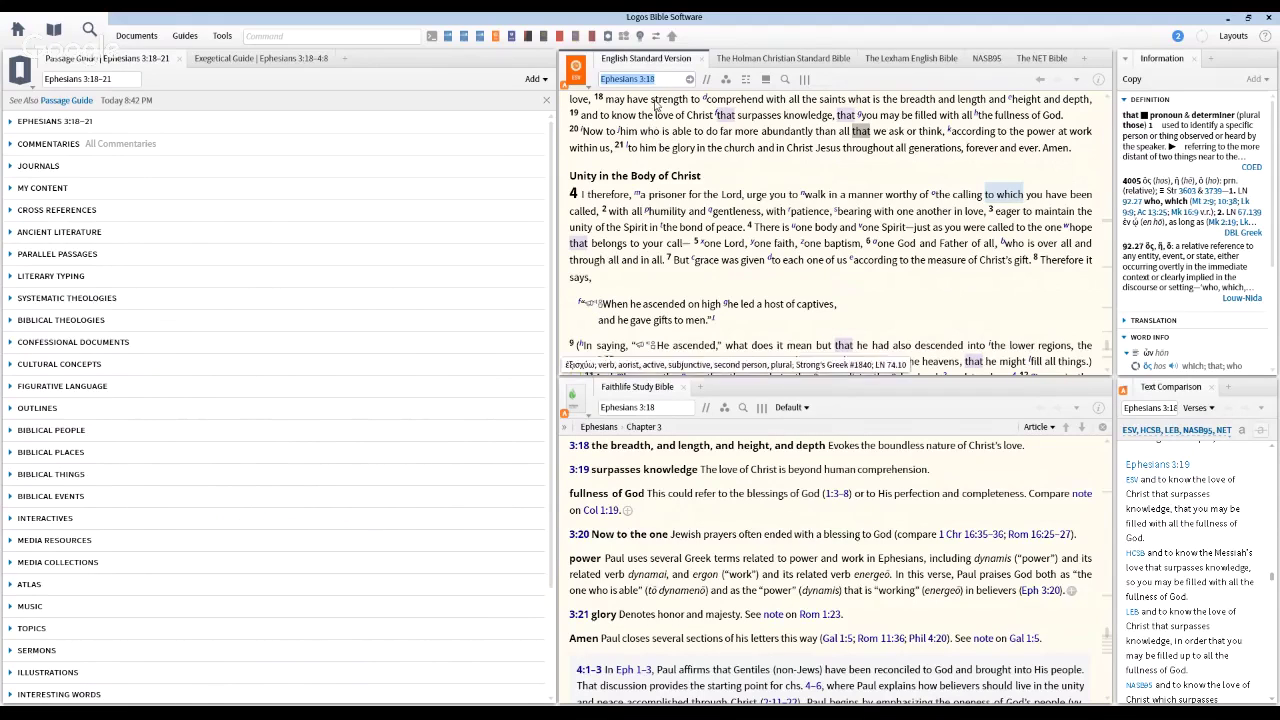
{"action": "left_click", "coordinate": [651, 86]}
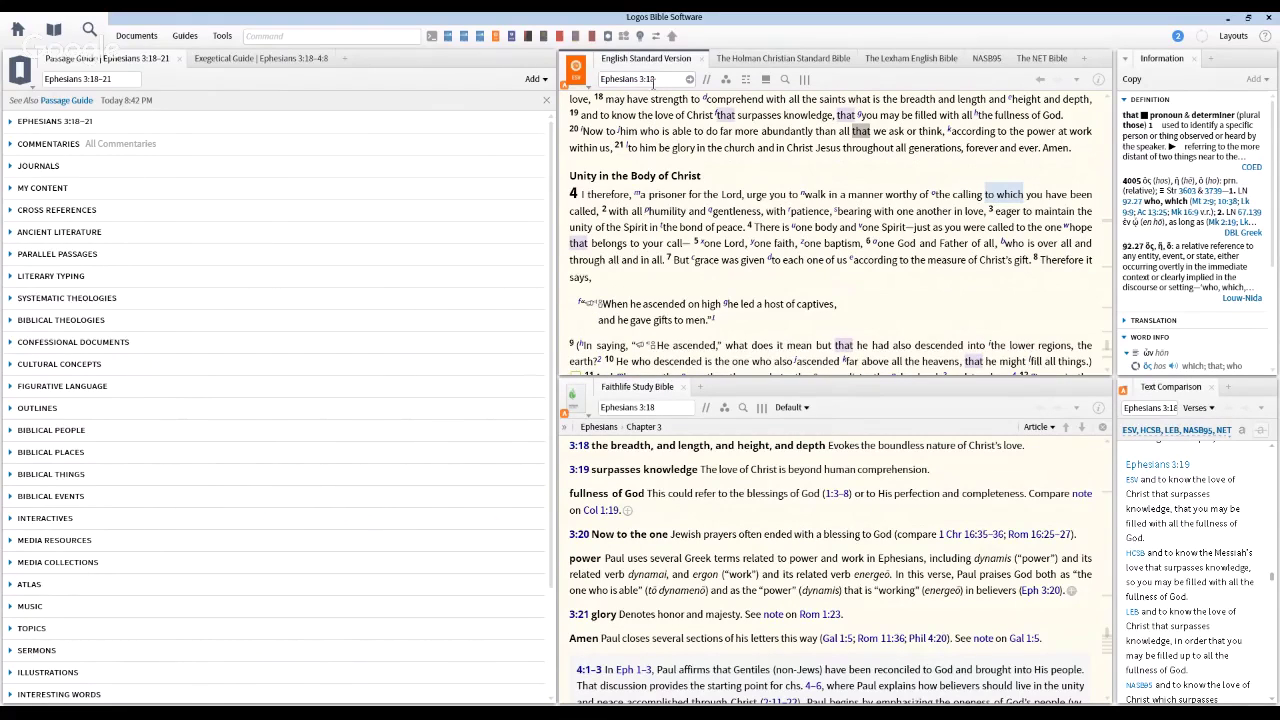
{"action": "key", "text": "BackSpace"}
{"action": "type", "text": "20"}
{"action": "key", "text": "Return"}
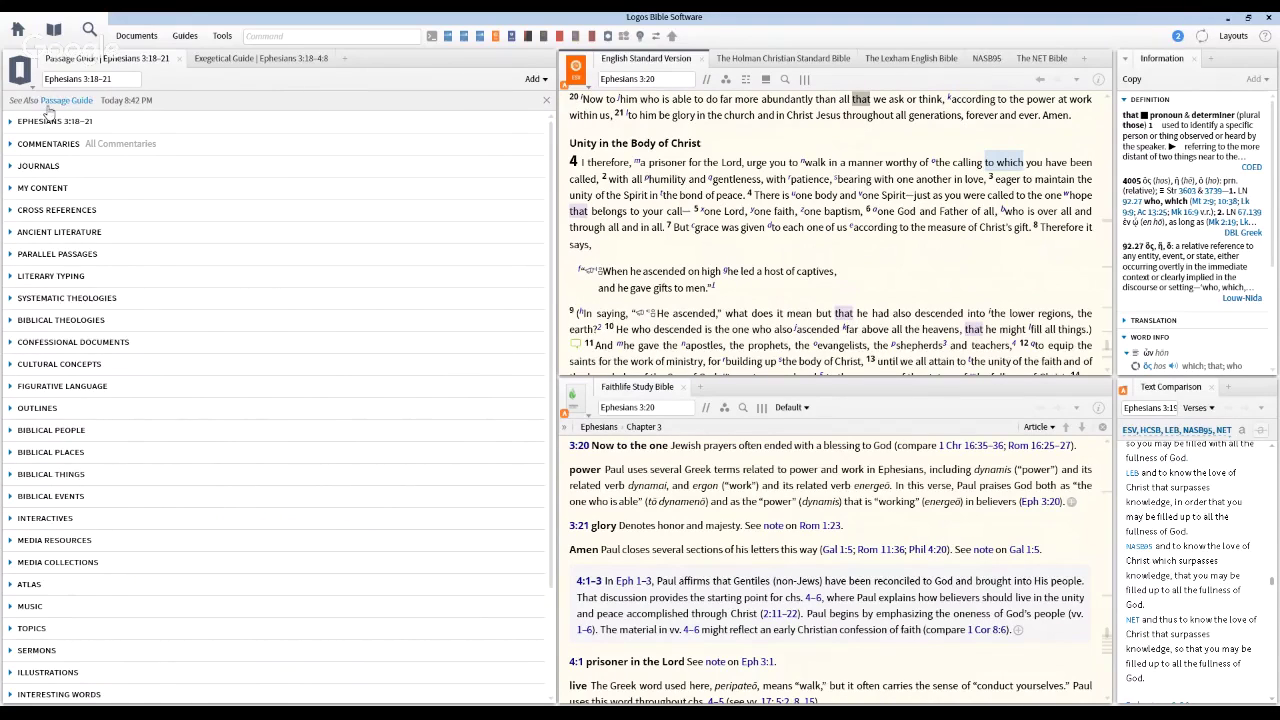
- Add the Passage Guide and the Exegetical Guide to link set A
{"action": "left_click", "coordinate": [22, 72]}
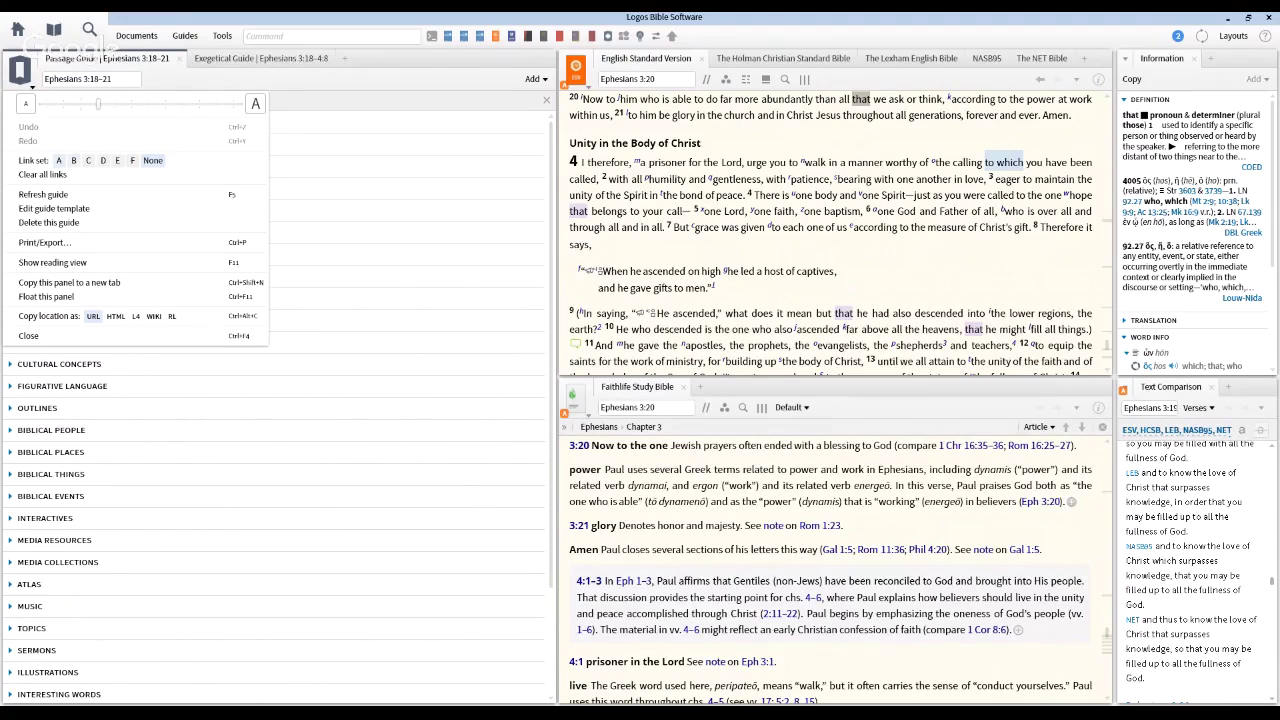
{"action": "left_click", "coordinate": [58, 160]}
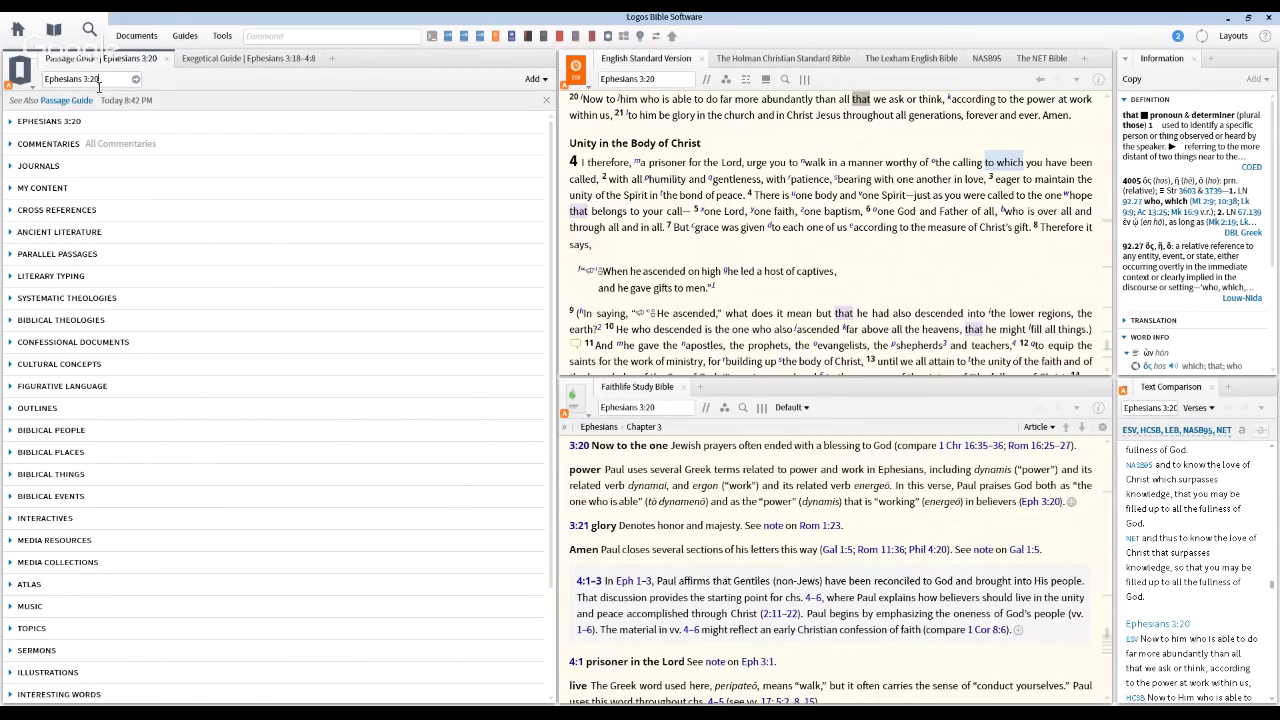
{"action": "left_click", "coordinate": [233, 60]}
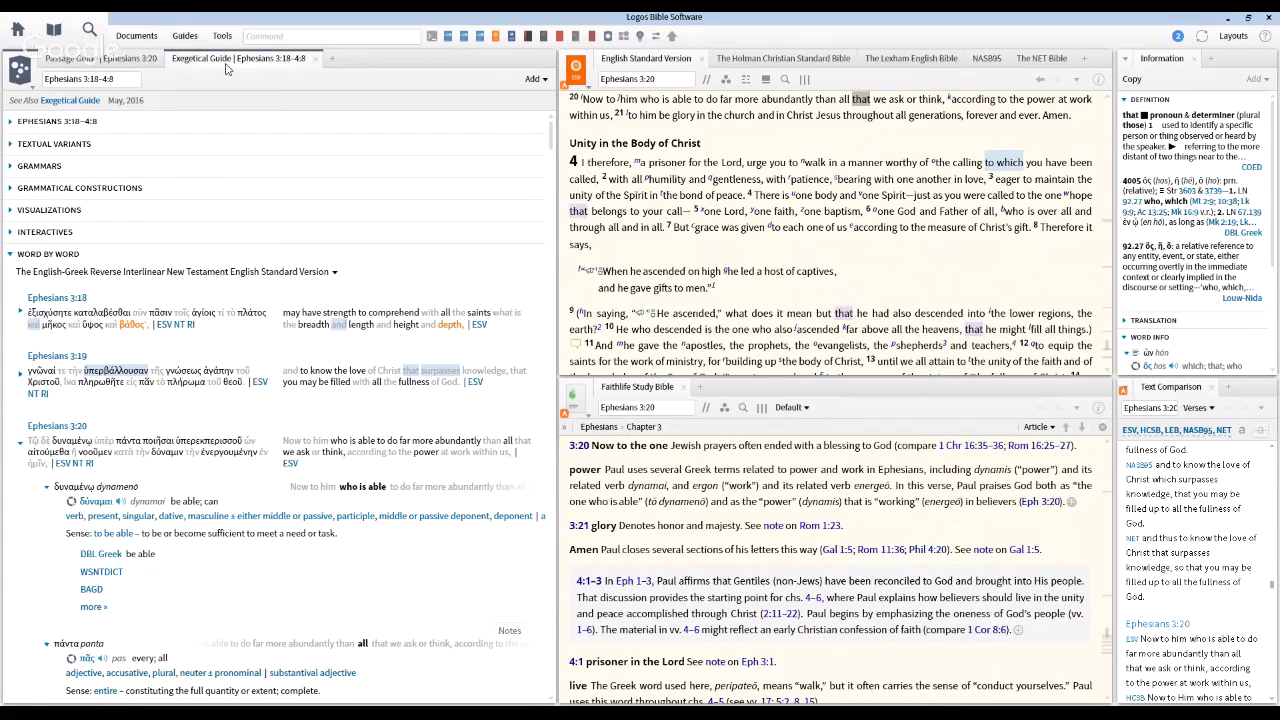
{"action": "left_click", "coordinate": [20, 69]}
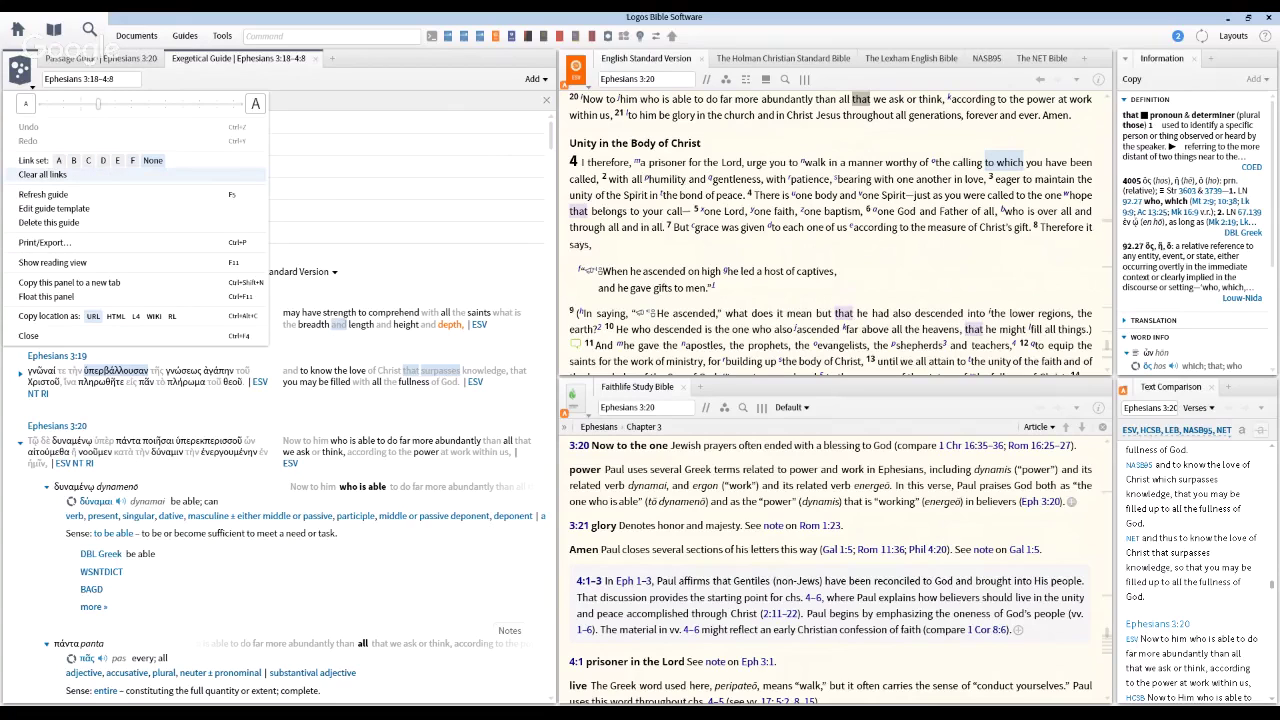
{"action": "left_click", "coordinate": [64, 172]}
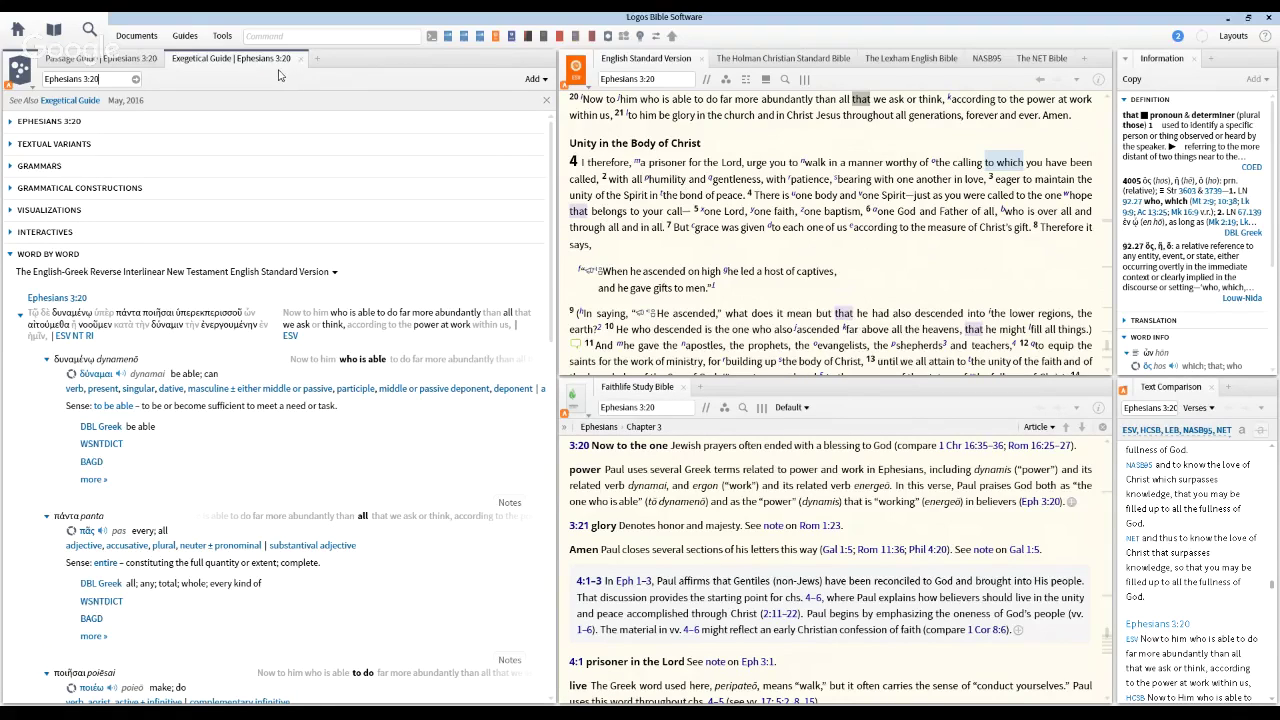
- Set the linked Exegetical Guide's passage to Ephesians 3:18-21 and check that the Passage Guide follows
{"action": "key", "text": "BackSpace"}
{"action": "key", "text": "BackSpace"}
{"action": "type", "text": "18"}
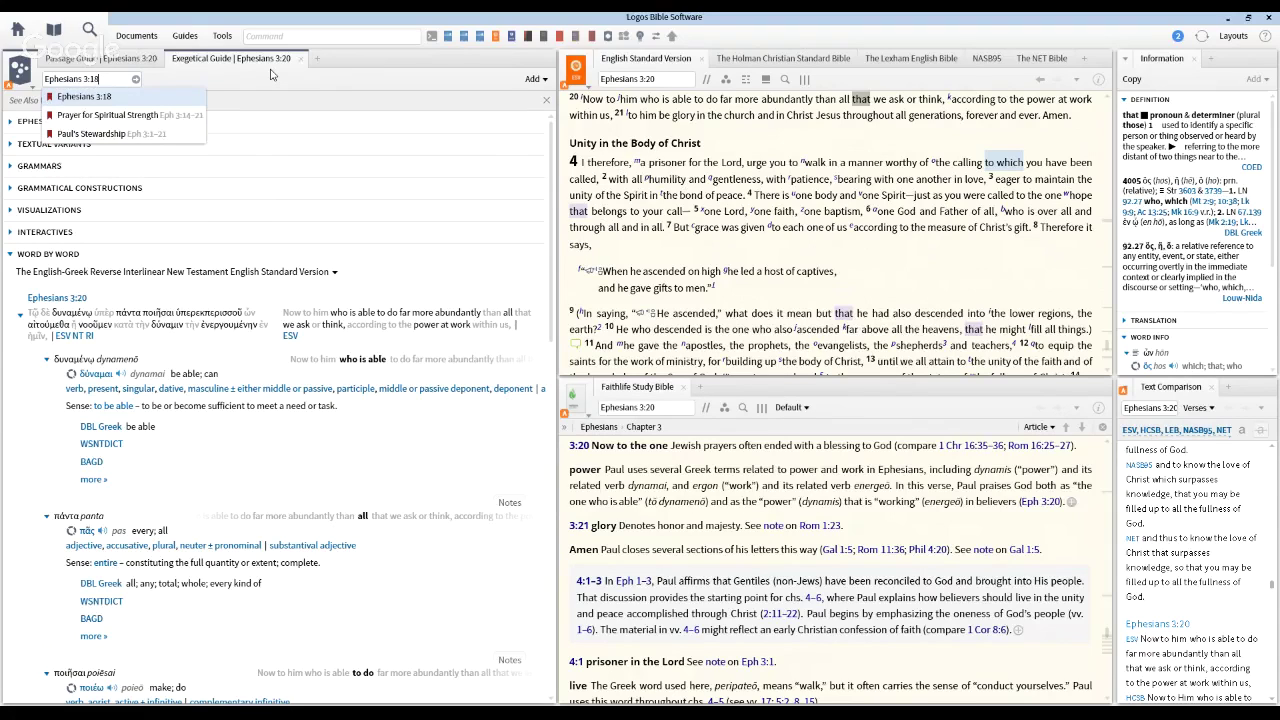
{"action": "type", "text": "-21"}
{"action": "left_click", "coordinate": [136, 80]}
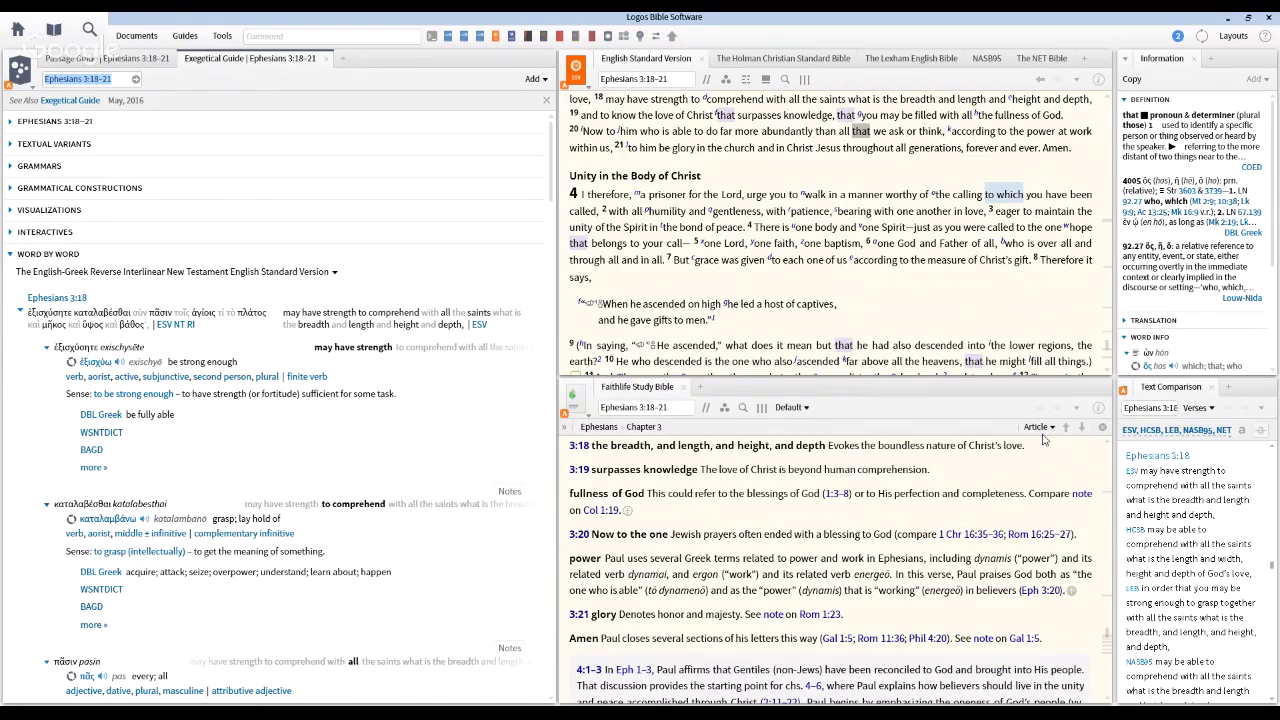
{"action": "left_click", "coordinate": [97, 62]}
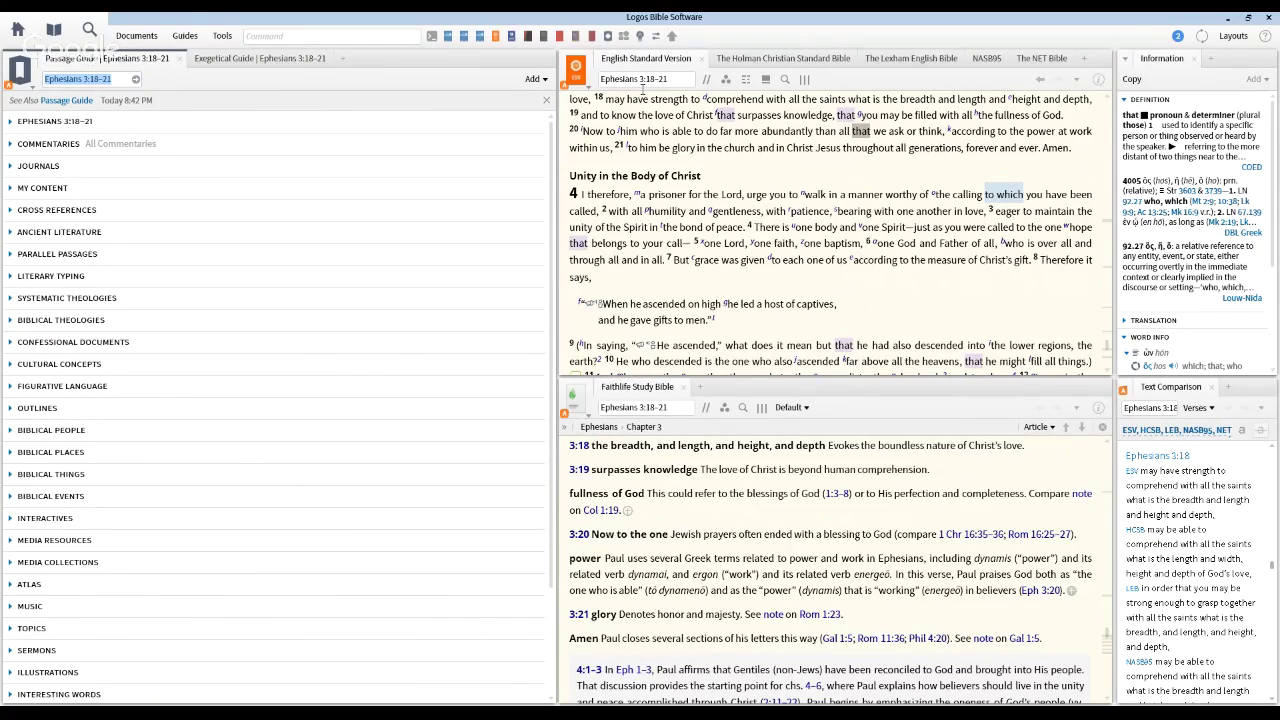
- View The Holman Christian Standard Bible and The Lexham English Bible, and return to the English Standard Version
{"action": "left_click", "coordinate": [742, 66]}
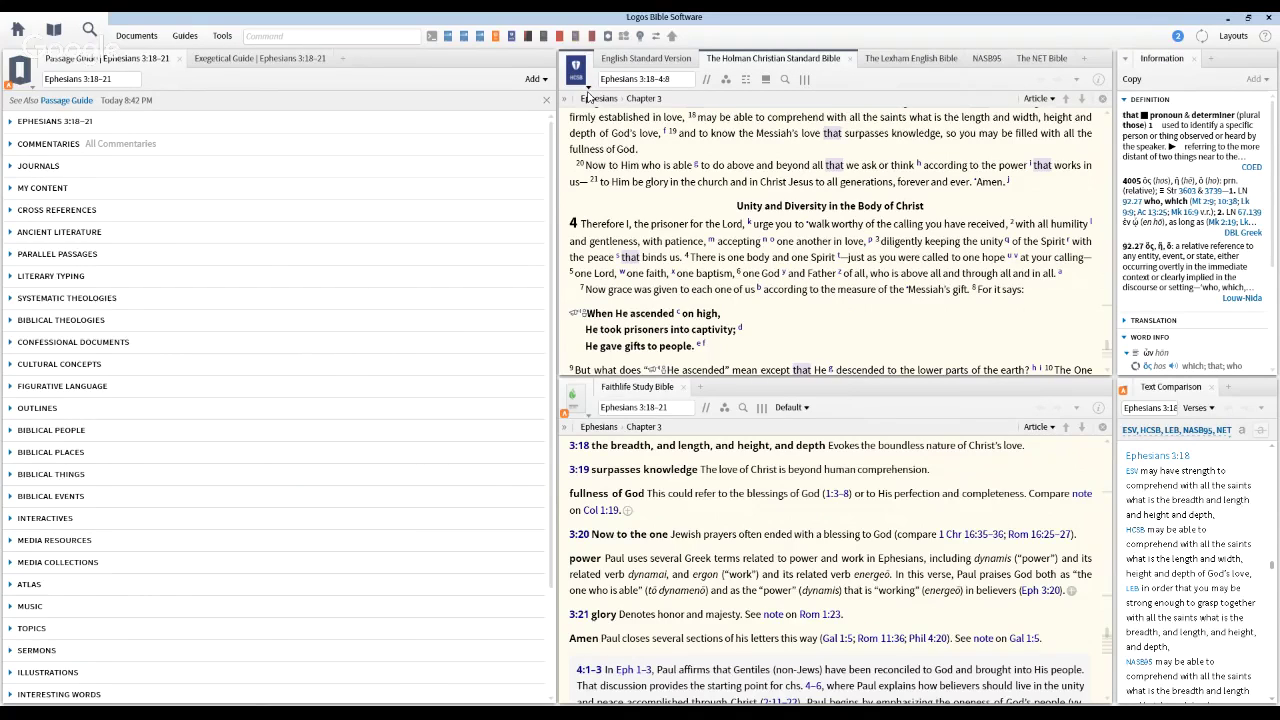
{"action": "left_click", "coordinate": [910, 59]}
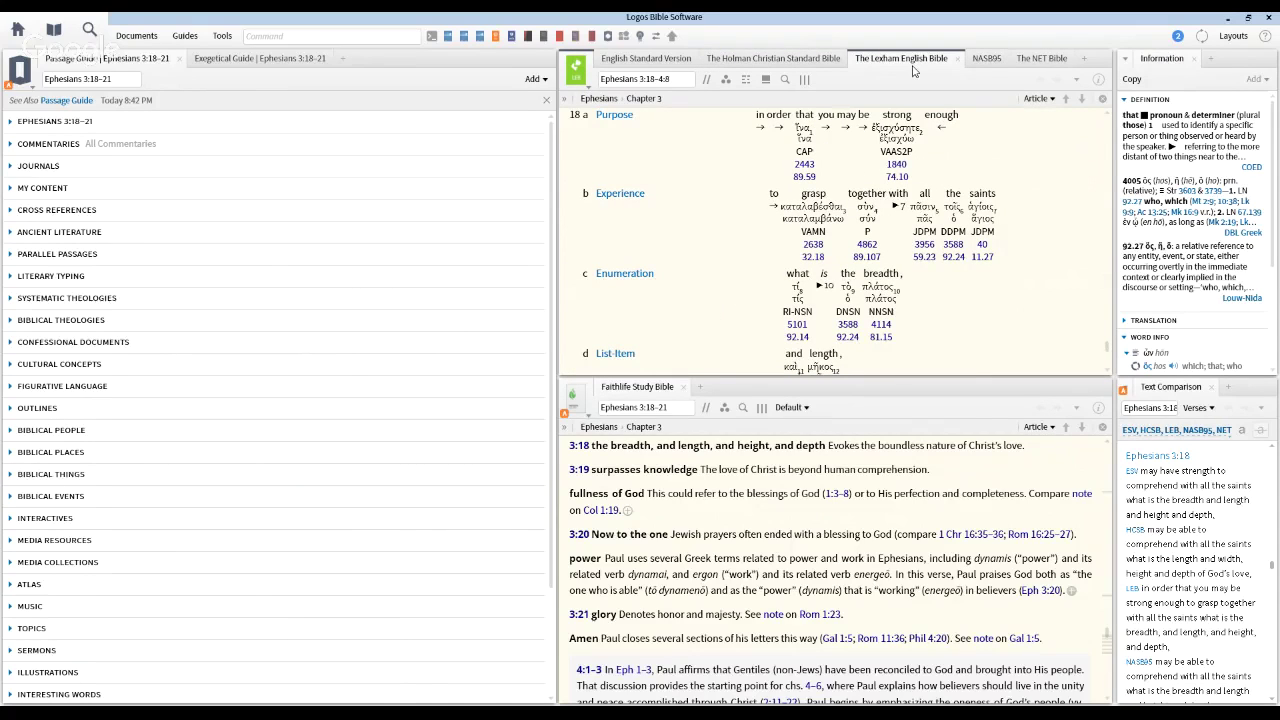
{"action": "left_click", "coordinate": [672, 62]}
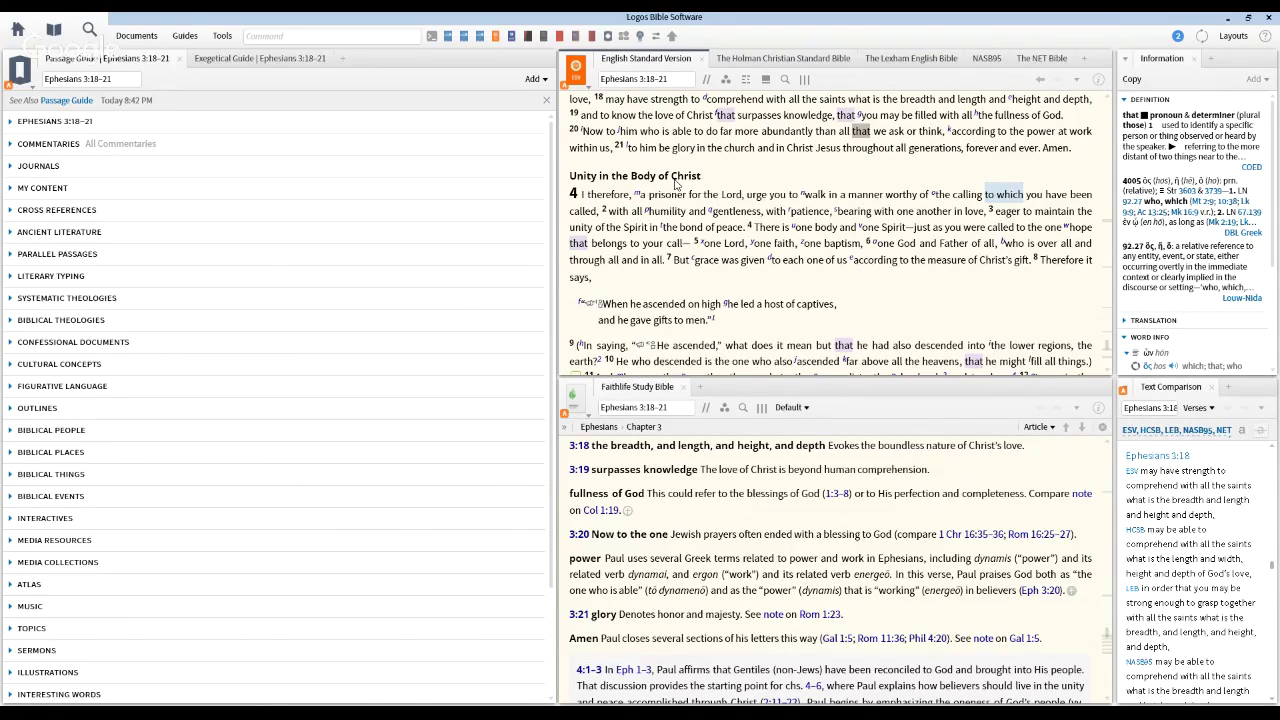
- Turn on the Propositional outlines visual filter in the English Standard Version and examine the outline of Ephesians 3:17-21
{"action": "left_click", "coordinate": [725, 80]}
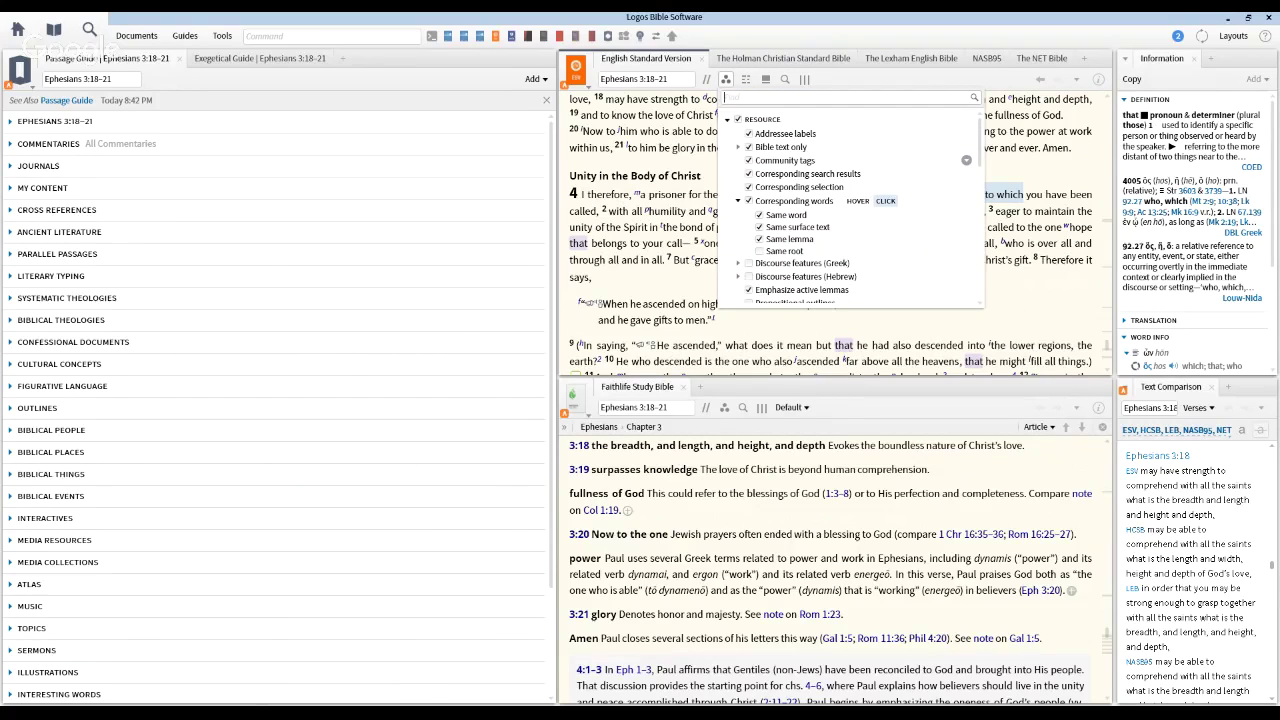
{"action": "scroll", "coordinate": [966, 163], "scroll_direction": "down", "scroll_amount": 8}
{"action": "scroll", "coordinate": [966, 163], "scroll_direction": "up", "scroll_amount": 3}
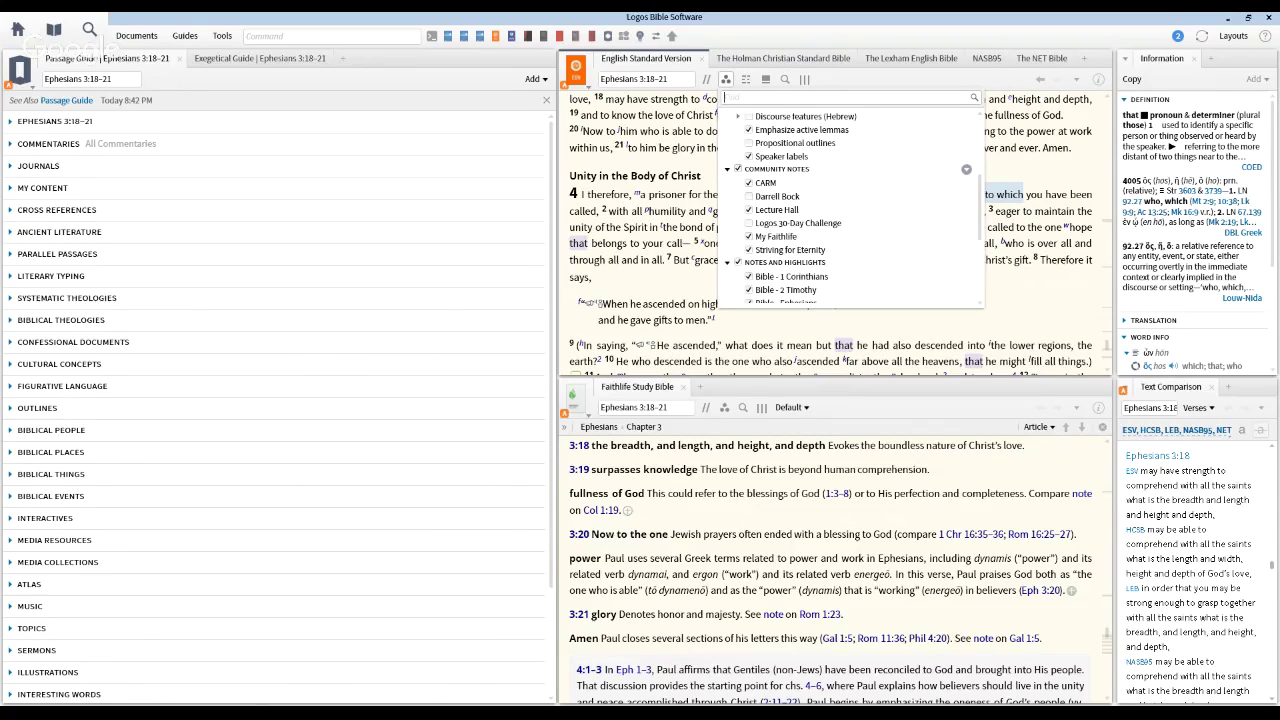
{"action": "left_click", "coordinate": [728, 90]}
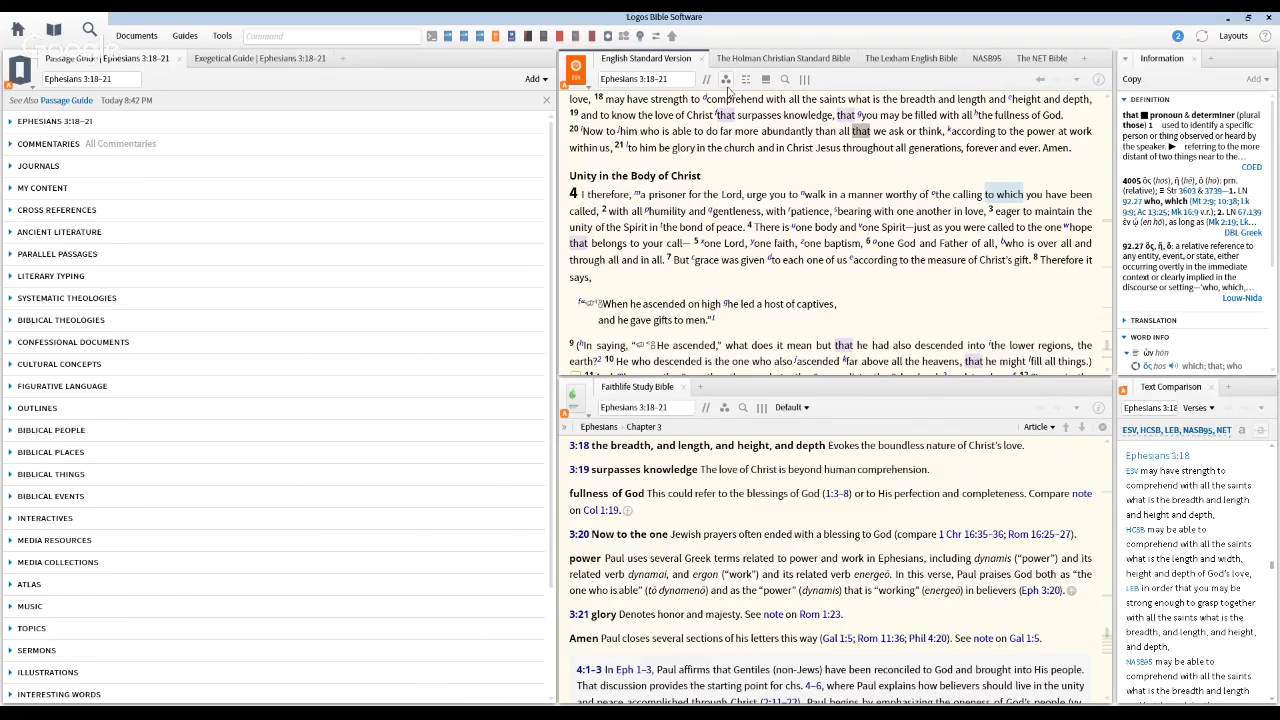
{"action": "left_click", "coordinate": [727, 86]}
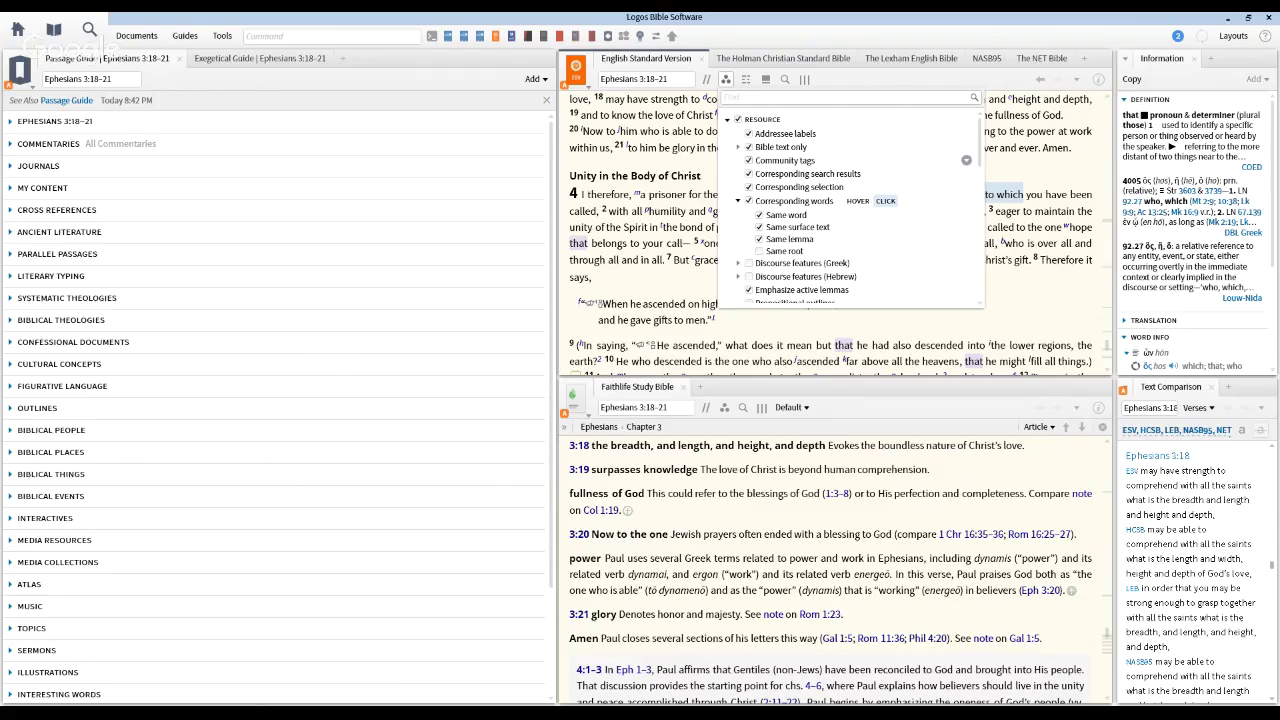
{"action": "scroll", "coordinate": [966, 262], "scroll_direction": "down", "scroll_amount": 3}
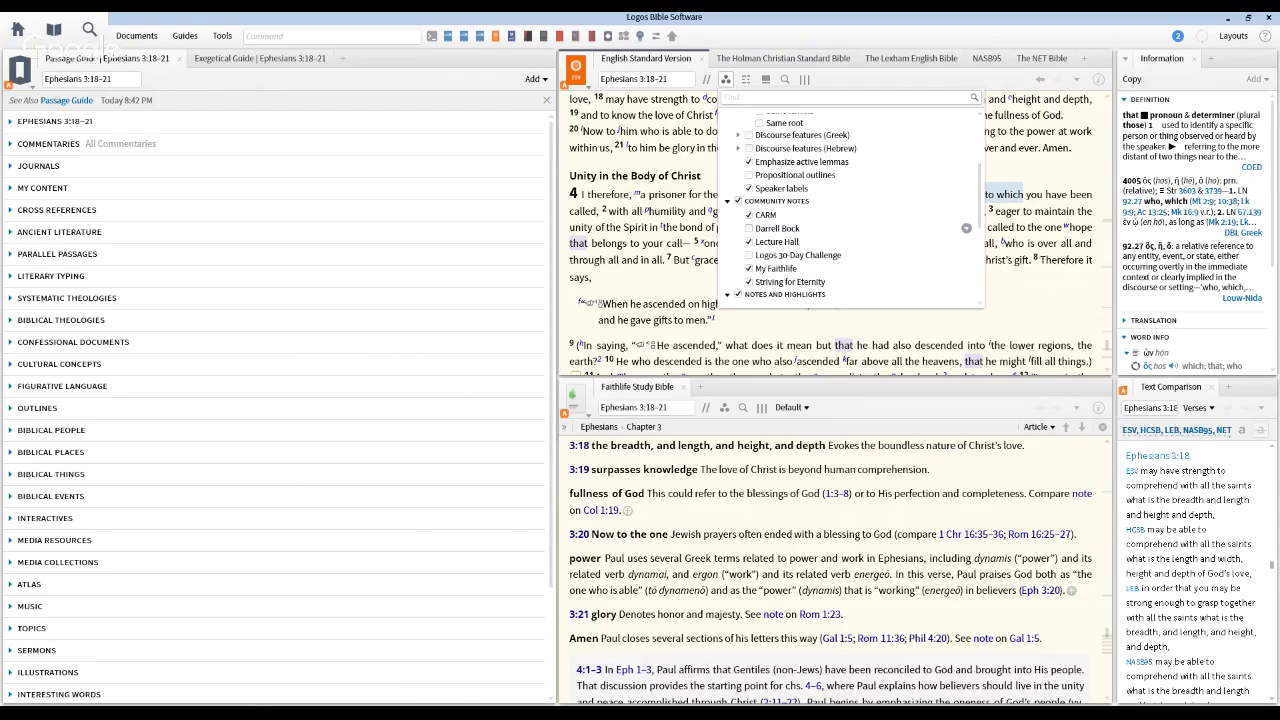
{"action": "scroll", "coordinate": [966, 230], "scroll_direction": "down", "scroll_amount": 1}
{"action": "scroll", "coordinate": [966, 236], "scroll_direction": "up", "scroll_amount": 1}
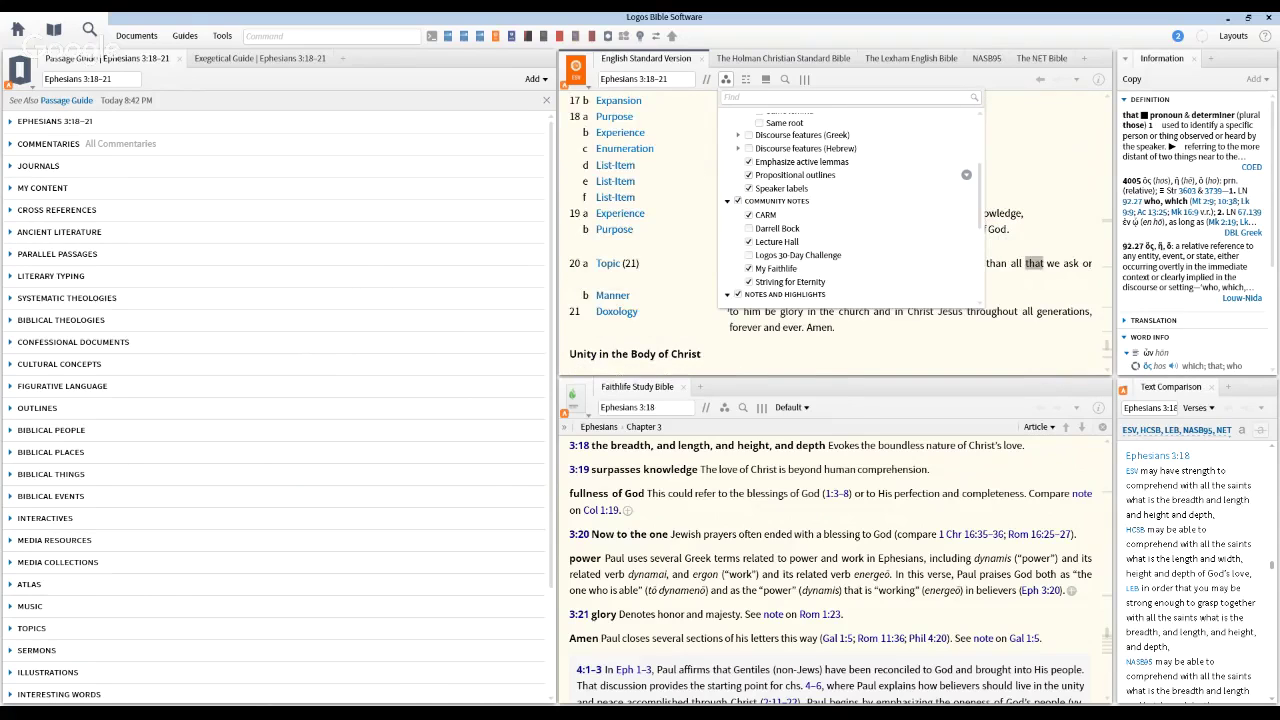
{"action": "left_click", "coordinate": [686, 178]}
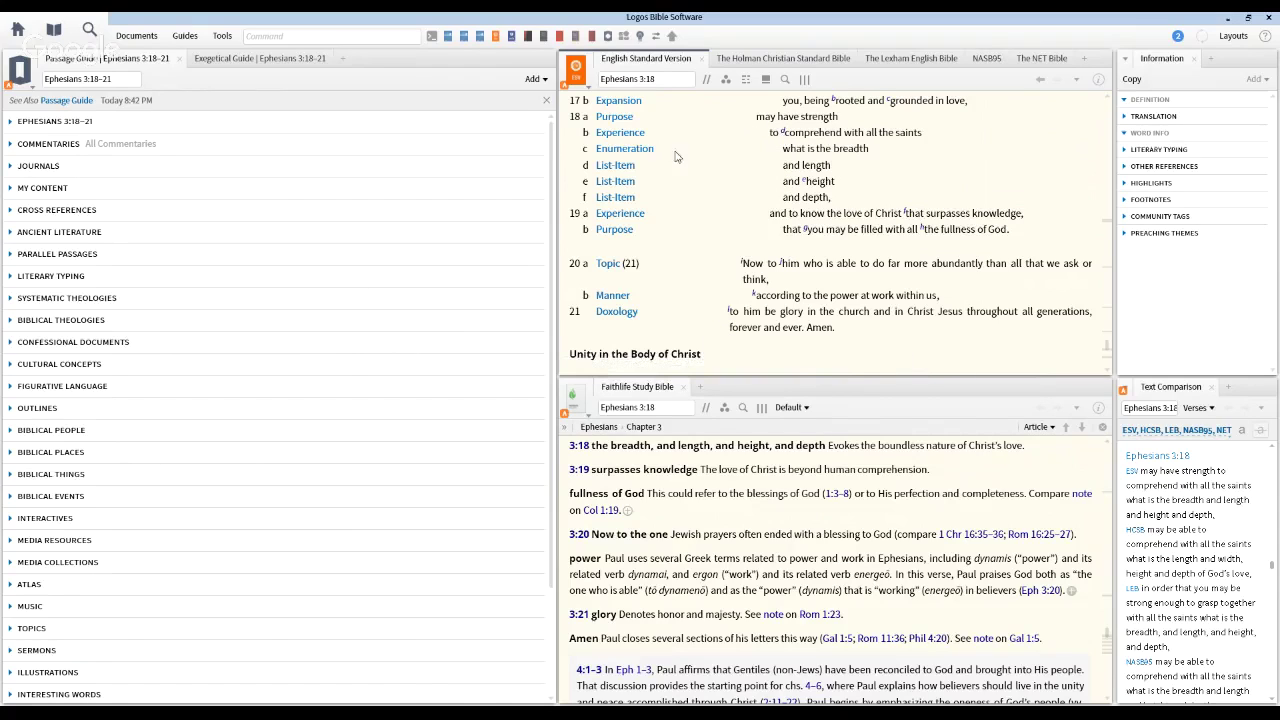
{"action": "mouse_move", "coordinate": [614, 107]}
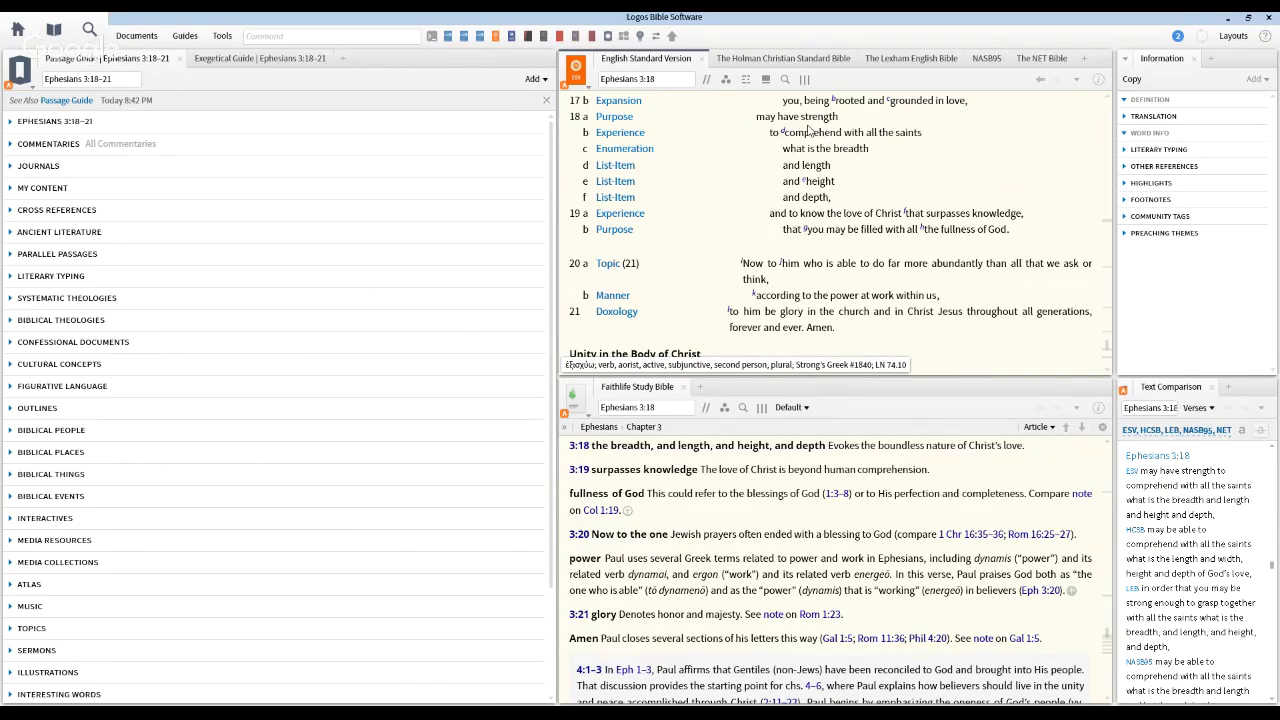
- Turn off the Propositional outlines visual filter in the English Standard Version
{"action": "left_click", "coordinate": [725, 81]}
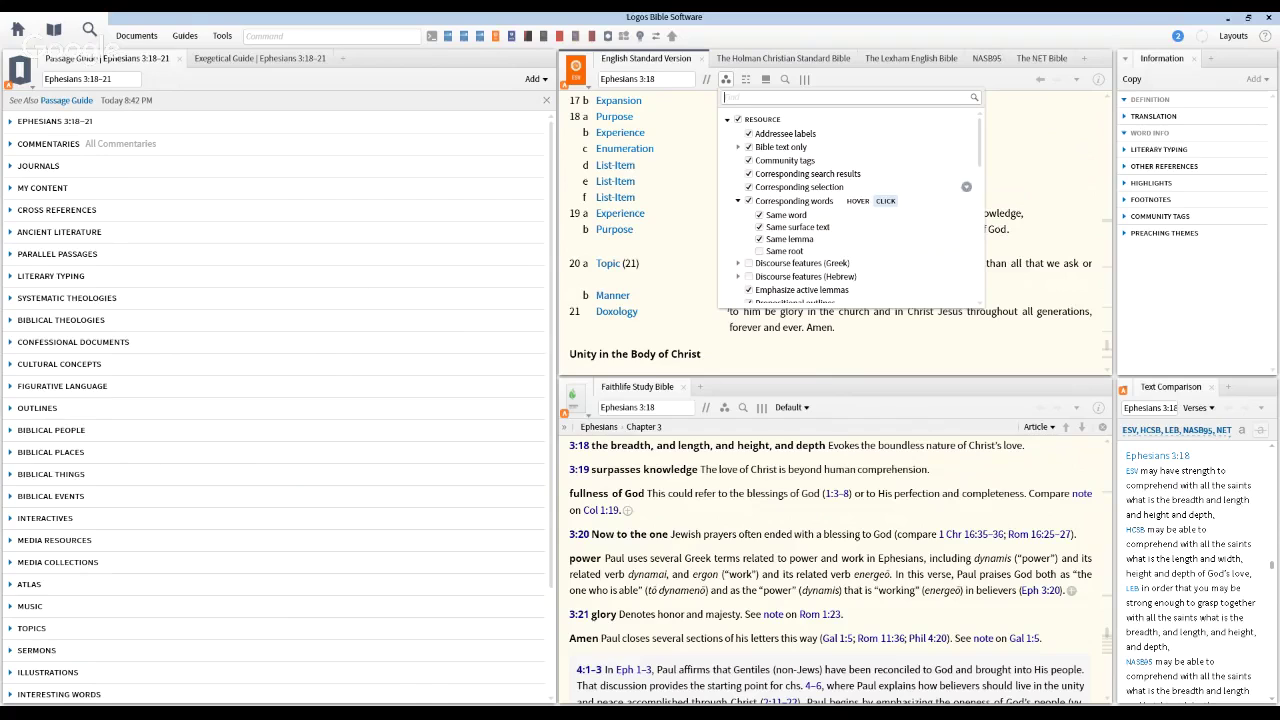
{"action": "scroll", "coordinate": [966, 200], "scroll_direction": "down", "scroll_amount": 2}
{"action": "left_click", "coordinate": [966, 239]}
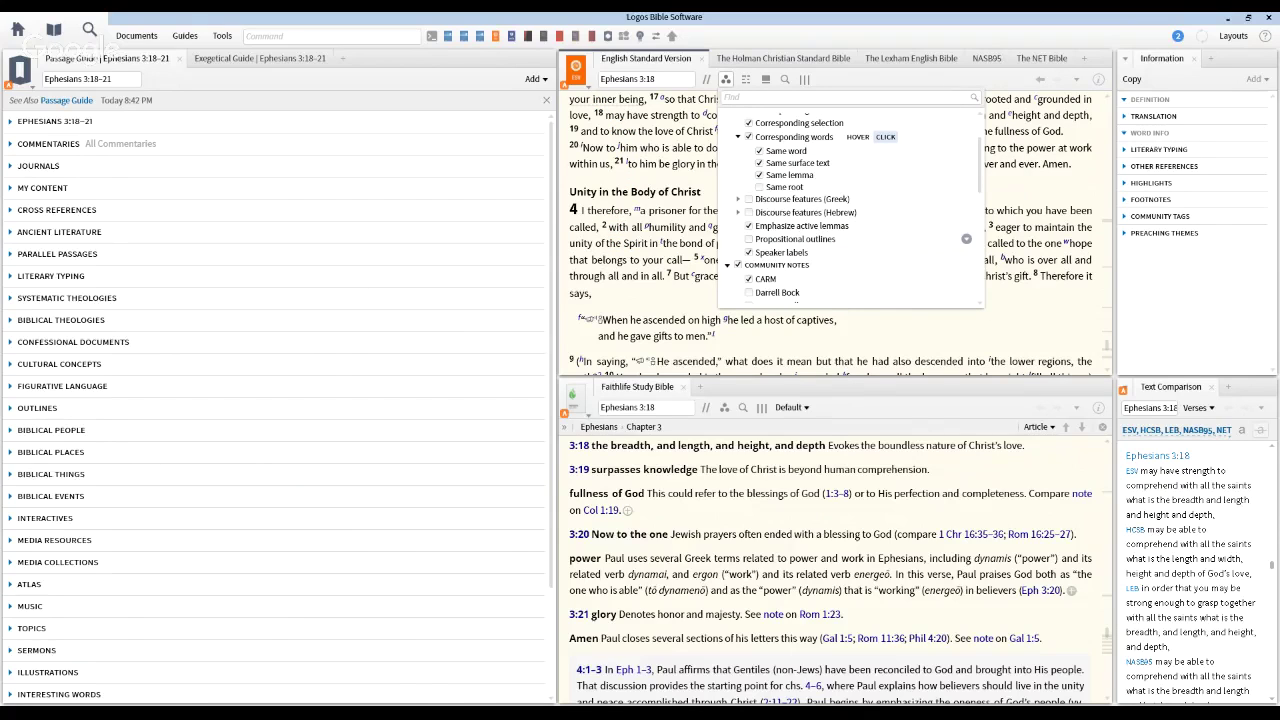
{"action": "left_click", "coordinate": [951, 83]}
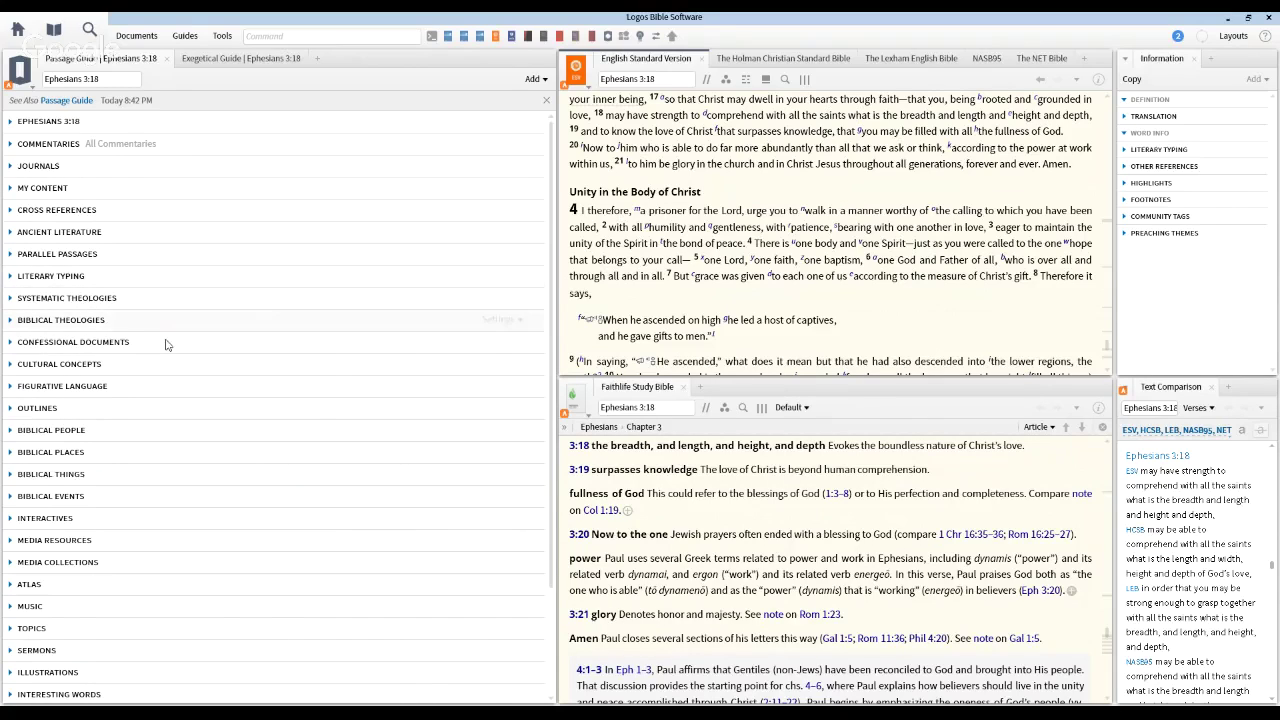
- From the Exegetical Guide's Visualizations section, open OpenText.org Syntactically Analyzed Greek New Testament: Clause Analysis at Ephesians 3:18
{"action": "scroll", "coordinate": [169, 348], "scroll_direction": "down", "scroll_amount": 1}
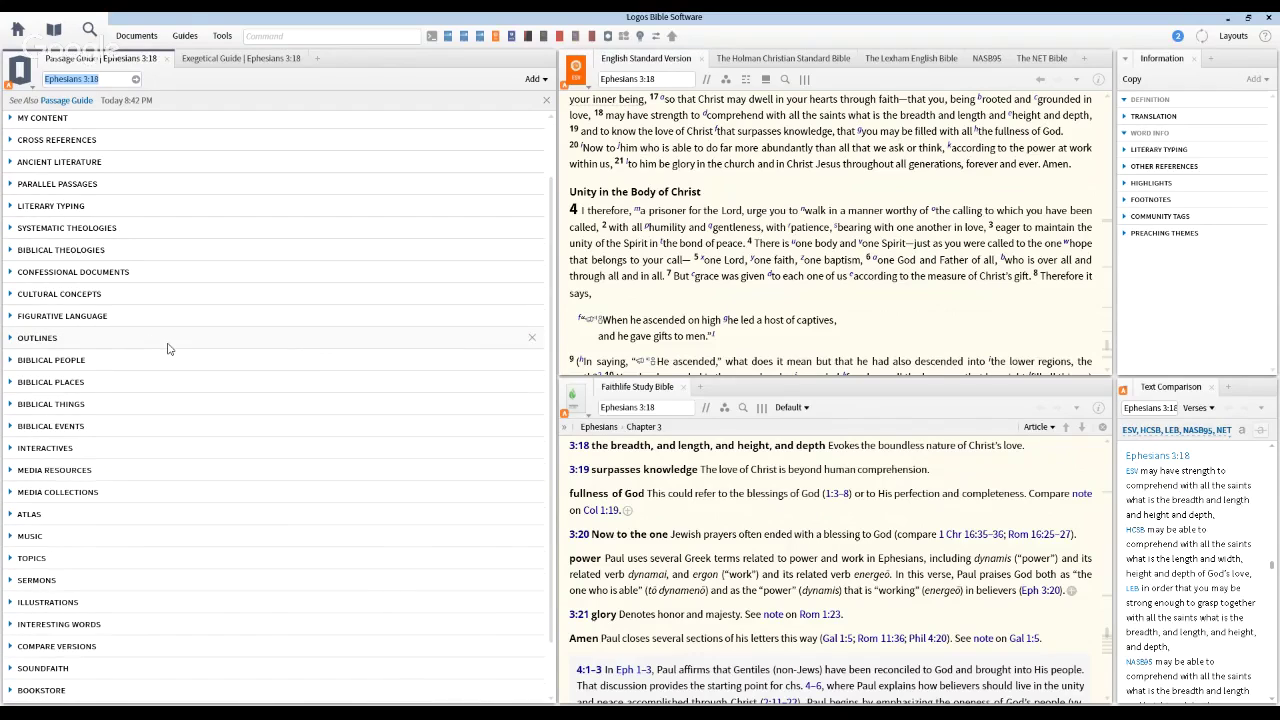
{"action": "scroll", "coordinate": [169, 348], "scroll_direction": "down", "scroll_amount": 2}
{"action": "scroll", "coordinate": [169, 348], "scroll_direction": "up", "scroll_amount": 2}
{"action": "scroll", "coordinate": [169, 348], "scroll_direction": "up", "scroll_amount": 1}
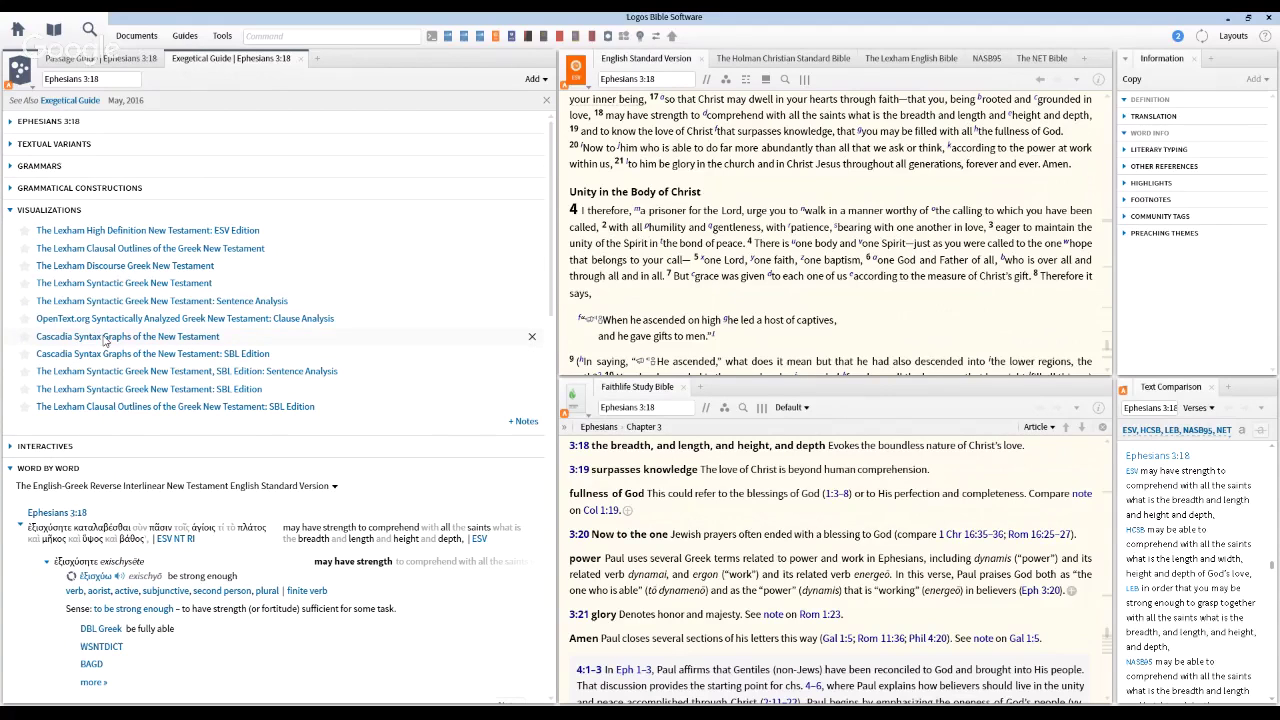
{"action": "mouse_move", "coordinate": [106, 328]}
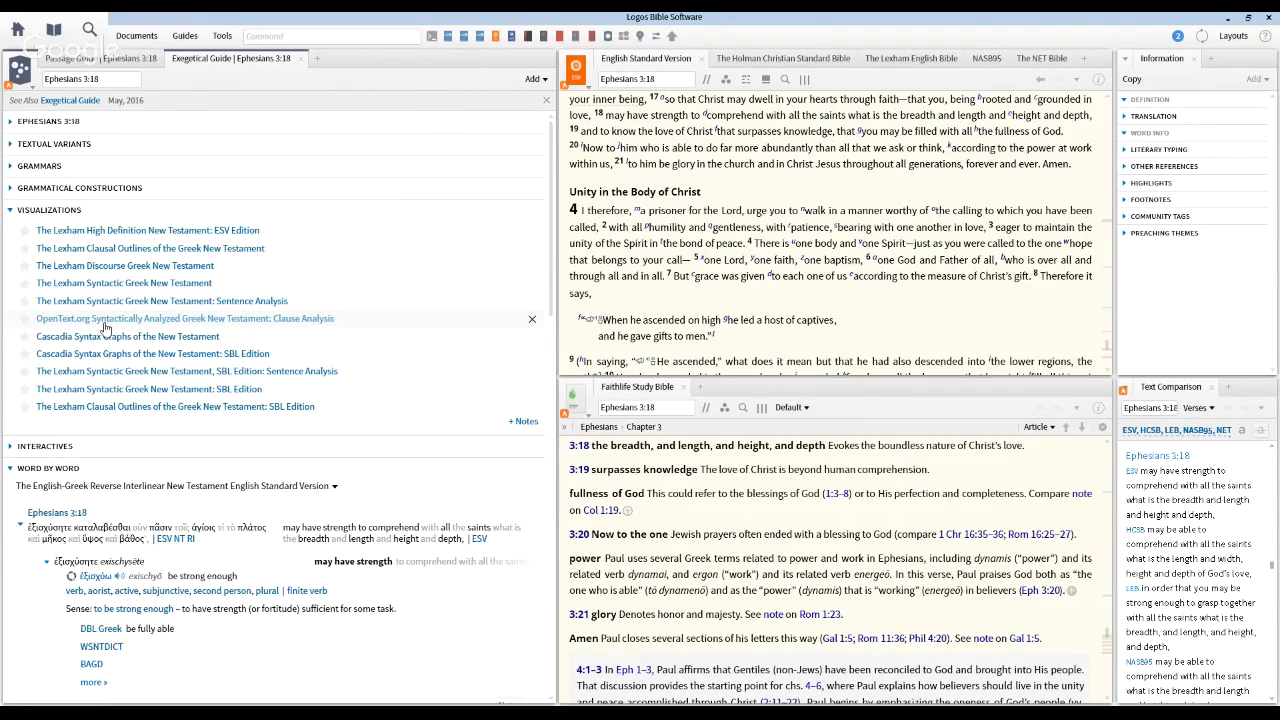
{"action": "left_click", "coordinate": [104, 320]}
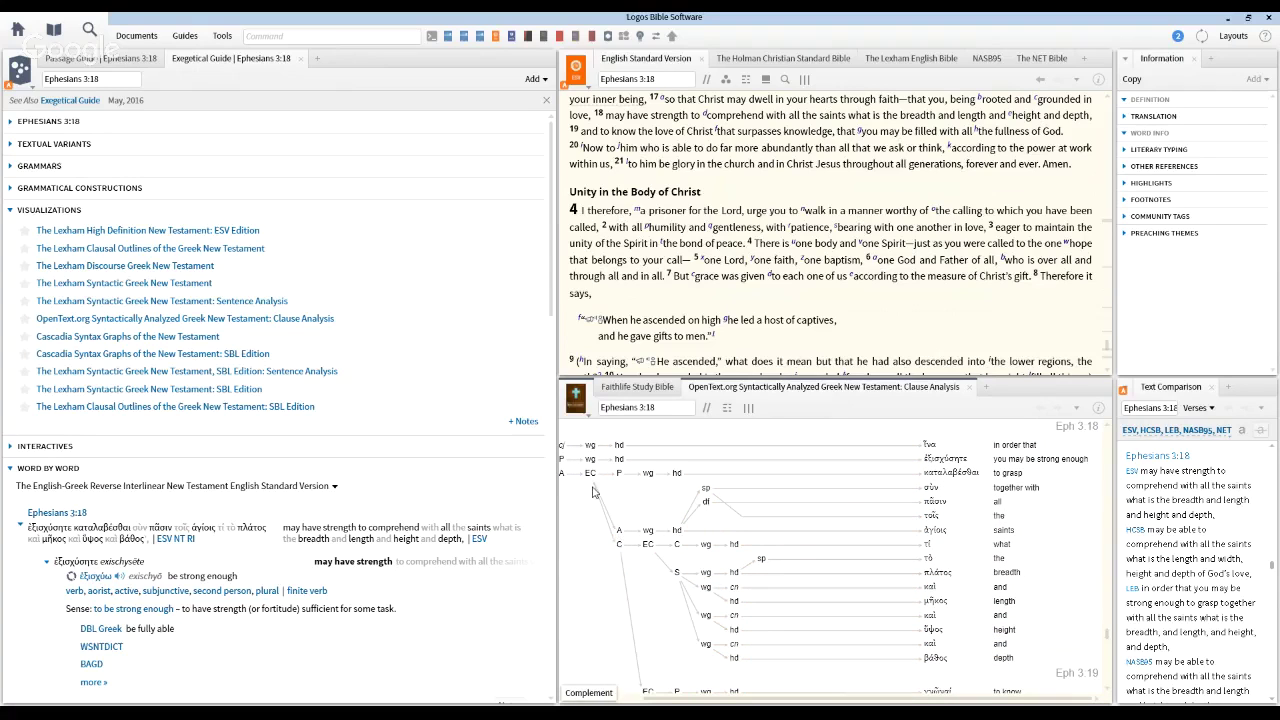
- Examine the OpenText.org clause diagram from Ephesians 3:18 to 3:20, tracing its embedded clauses, secondary clause and word groups
{"action": "mouse_move", "coordinate": [565, 482]}
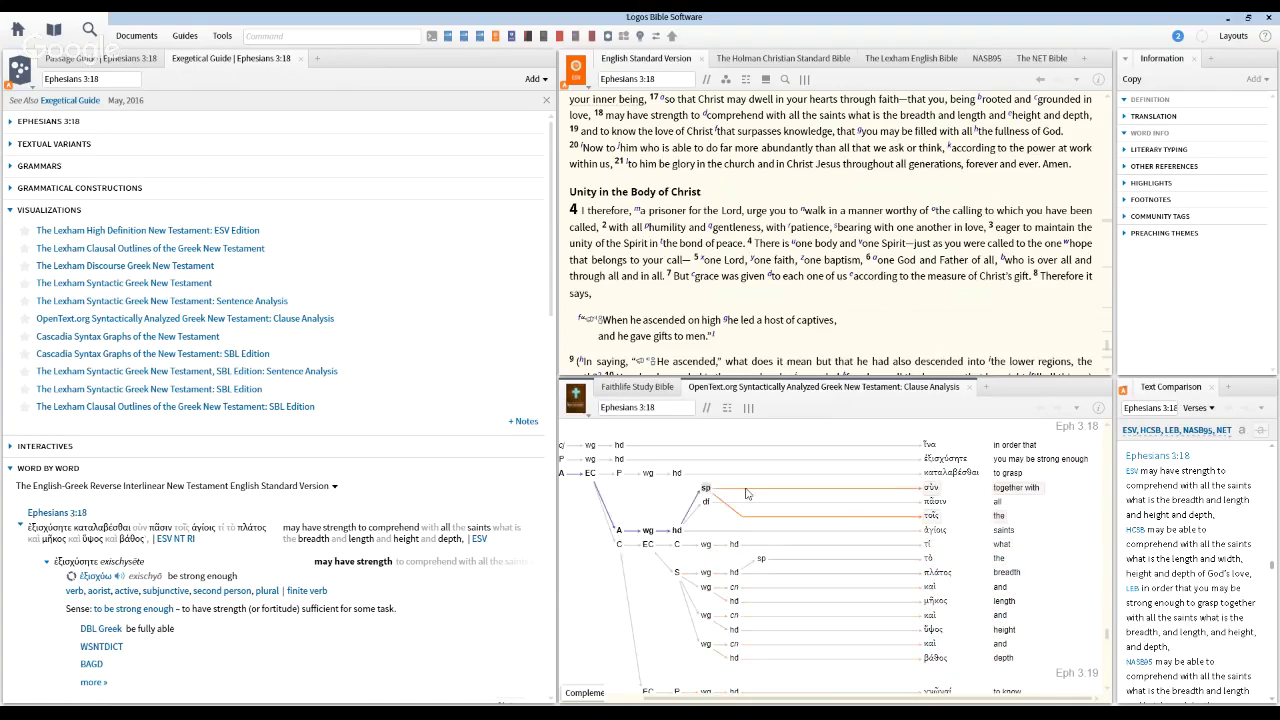
{"action": "mouse_move", "coordinate": [731, 491]}
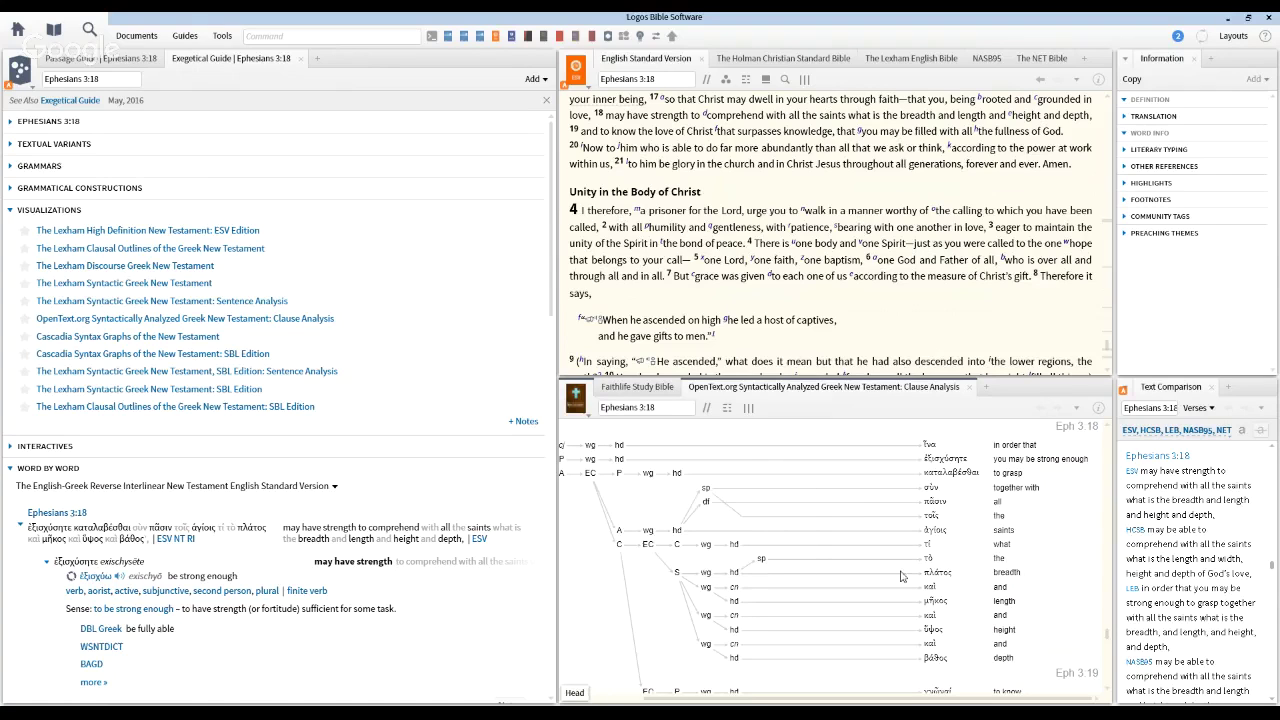
{"action": "scroll", "coordinate": [1087, 558], "scroll_direction": "down", "scroll_amount": 2}
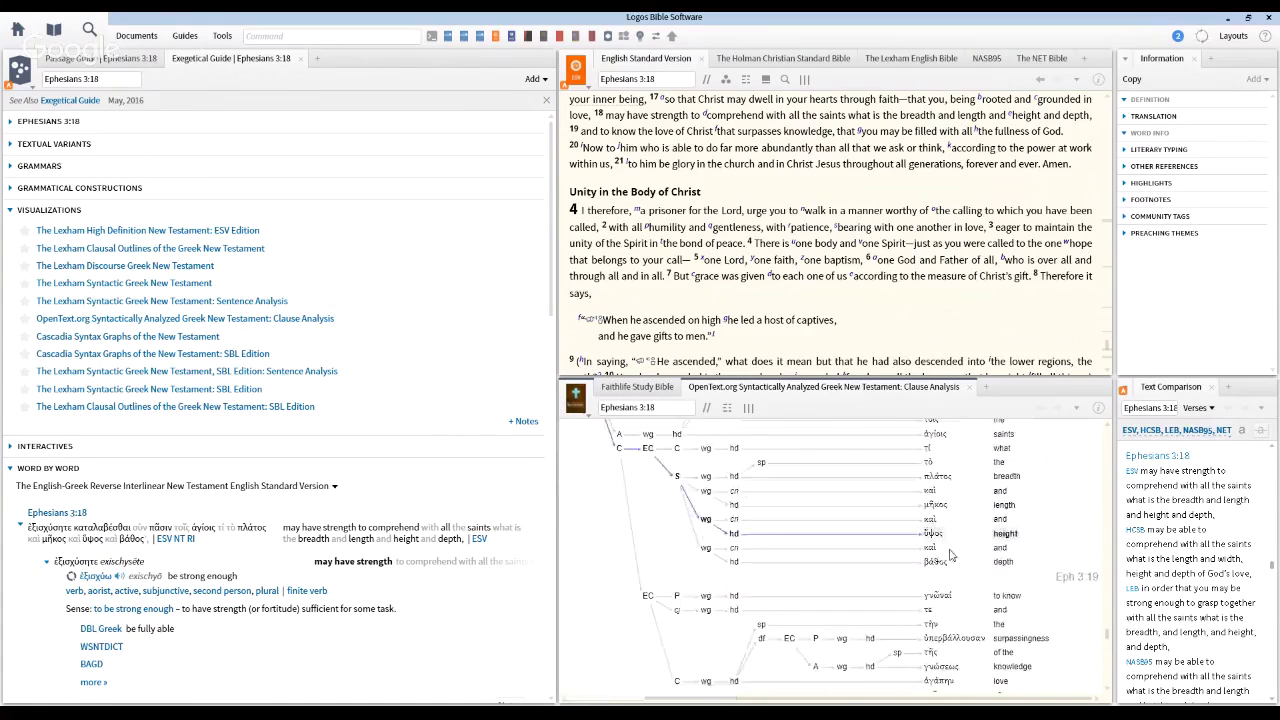
{"action": "mouse_move", "coordinate": [648, 606]}
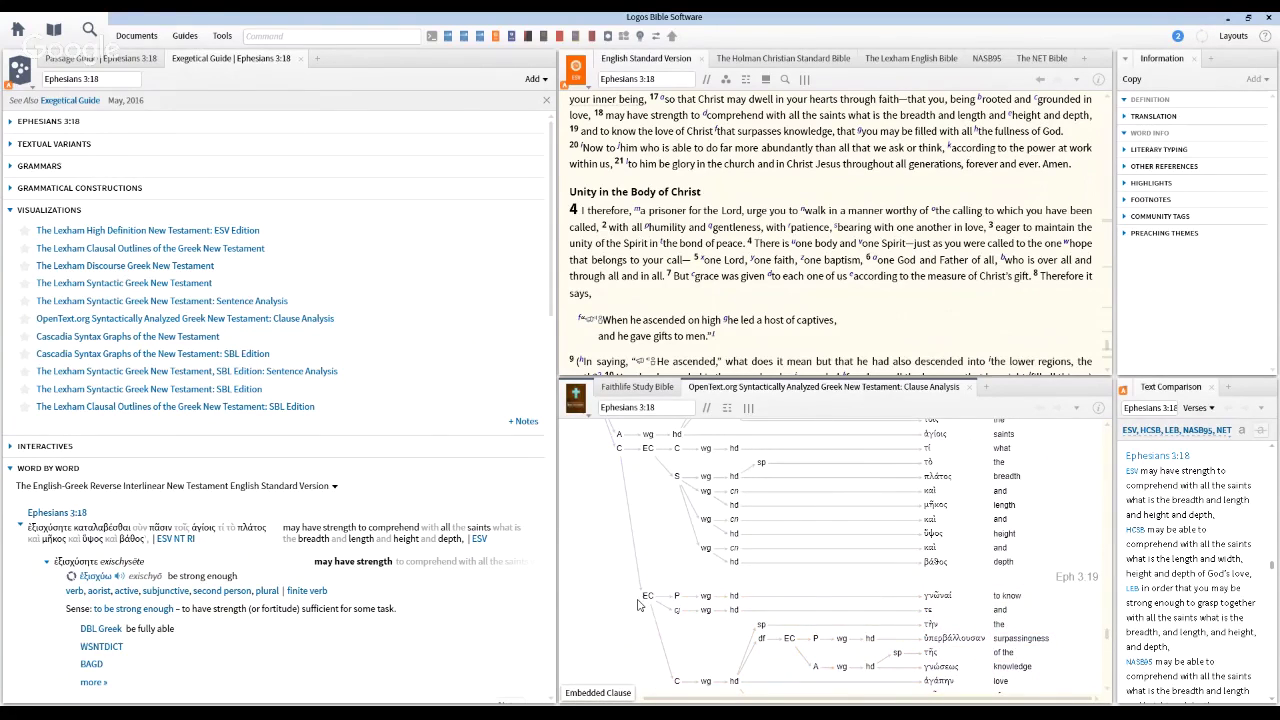
{"action": "scroll", "coordinate": [572, 594], "scroll_direction": "down", "scroll_amount": 3}
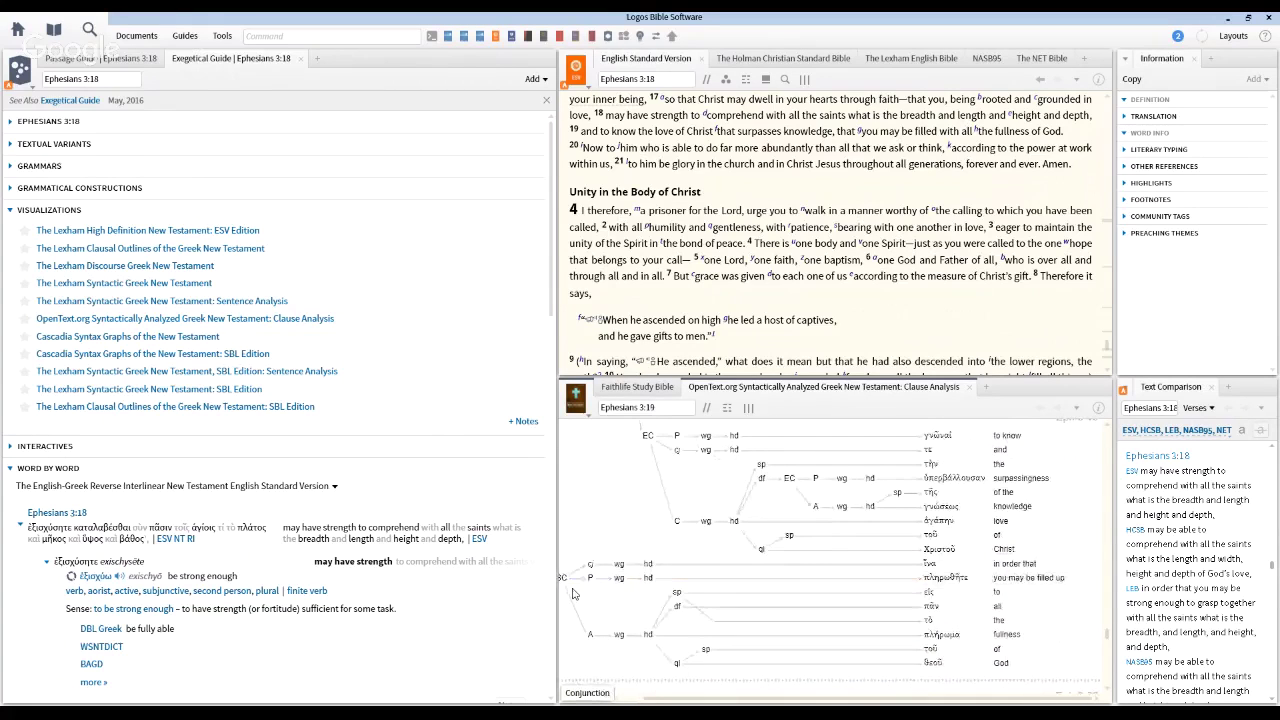
{"action": "mouse_move", "coordinate": [564, 589]}
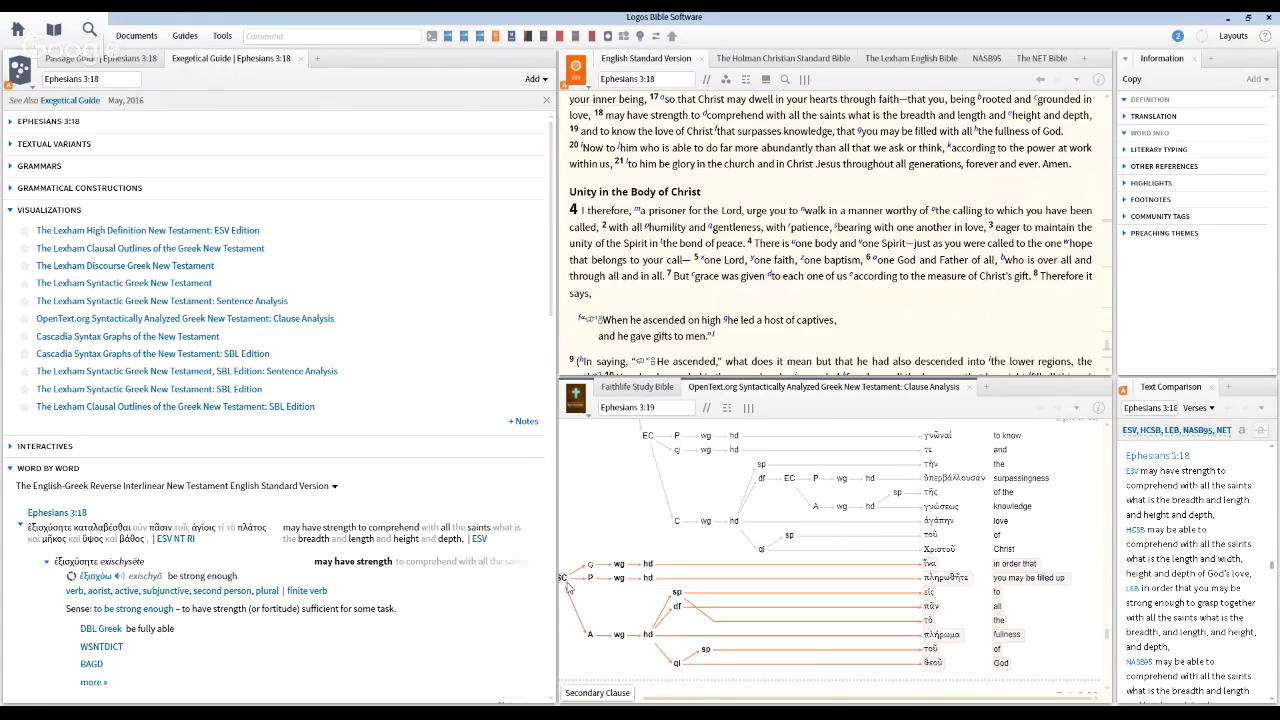
{"action": "mouse_move", "coordinate": [615, 557]}
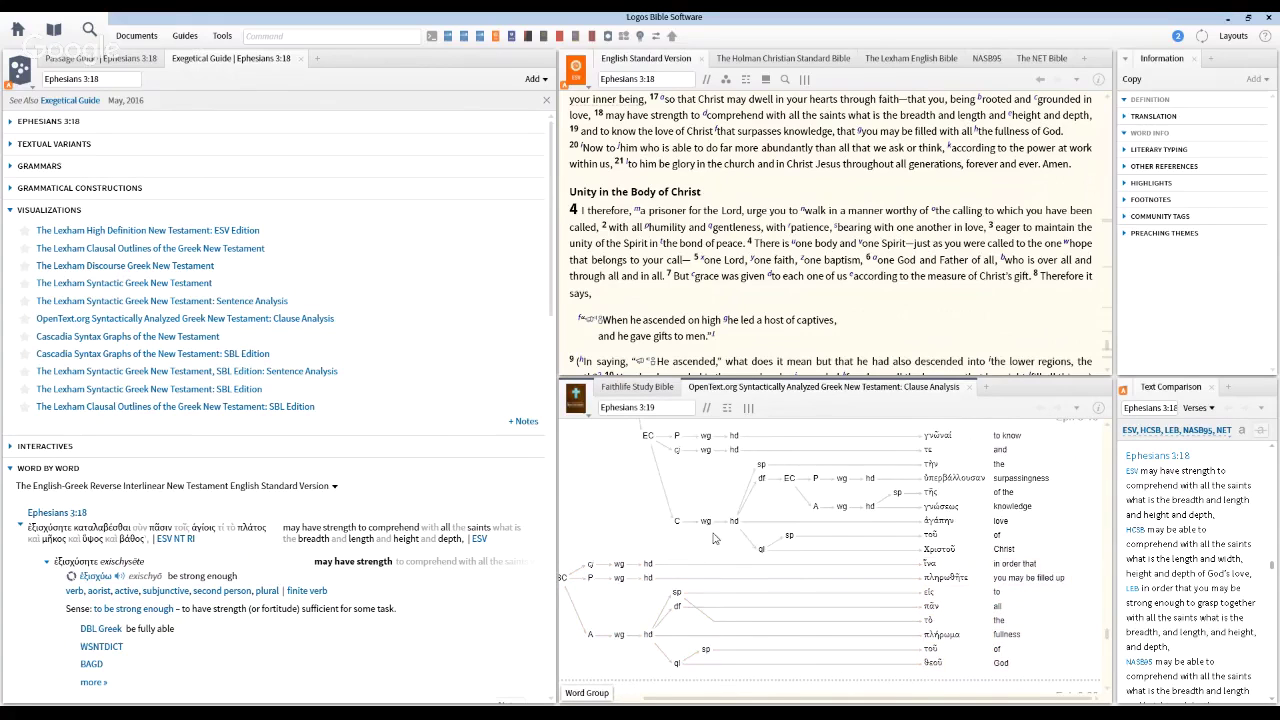
{"action": "scroll", "coordinate": [712, 538], "scroll_direction": "down", "scroll_amount": 3}
{"action": "scroll", "coordinate": [712, 538], "scroll_direction": "down", "scroll_amount": 1}
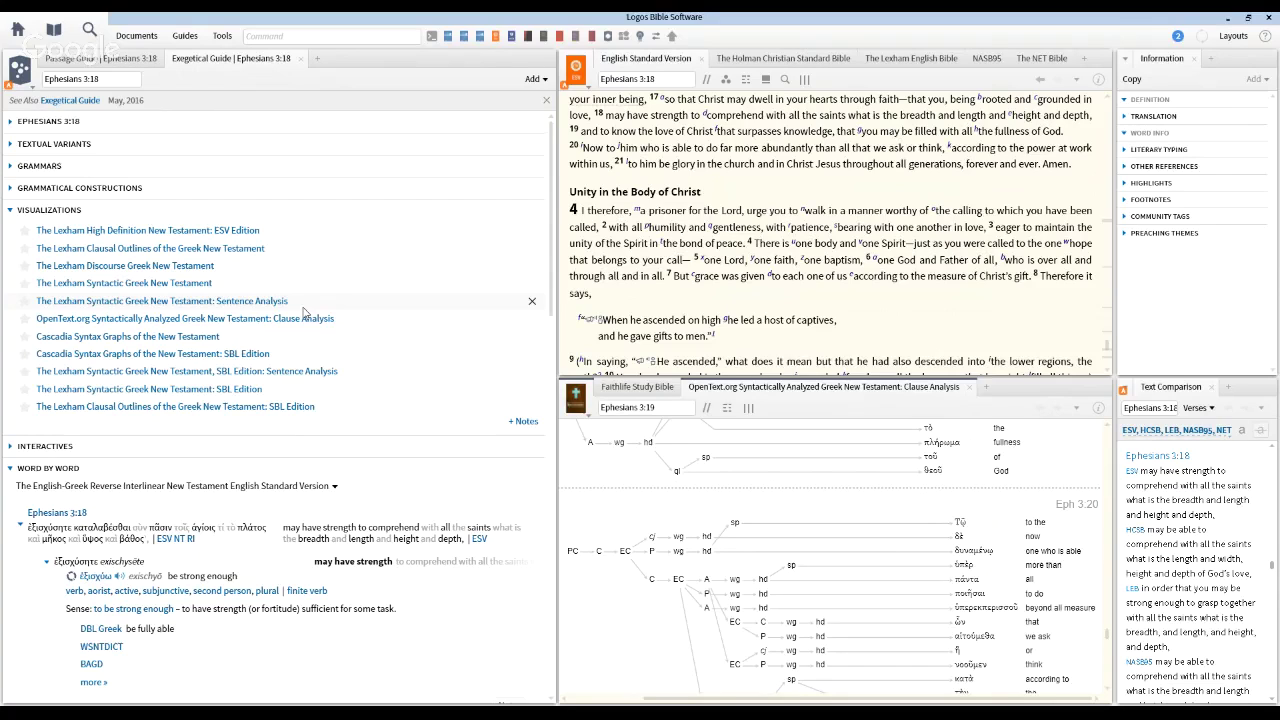
- Collapse the Visualizations section of the Exegetical Guide and switch to the Passage Guide for Ephesians 3:18
{"action": "left_click", "coordinate": [304, 311]}
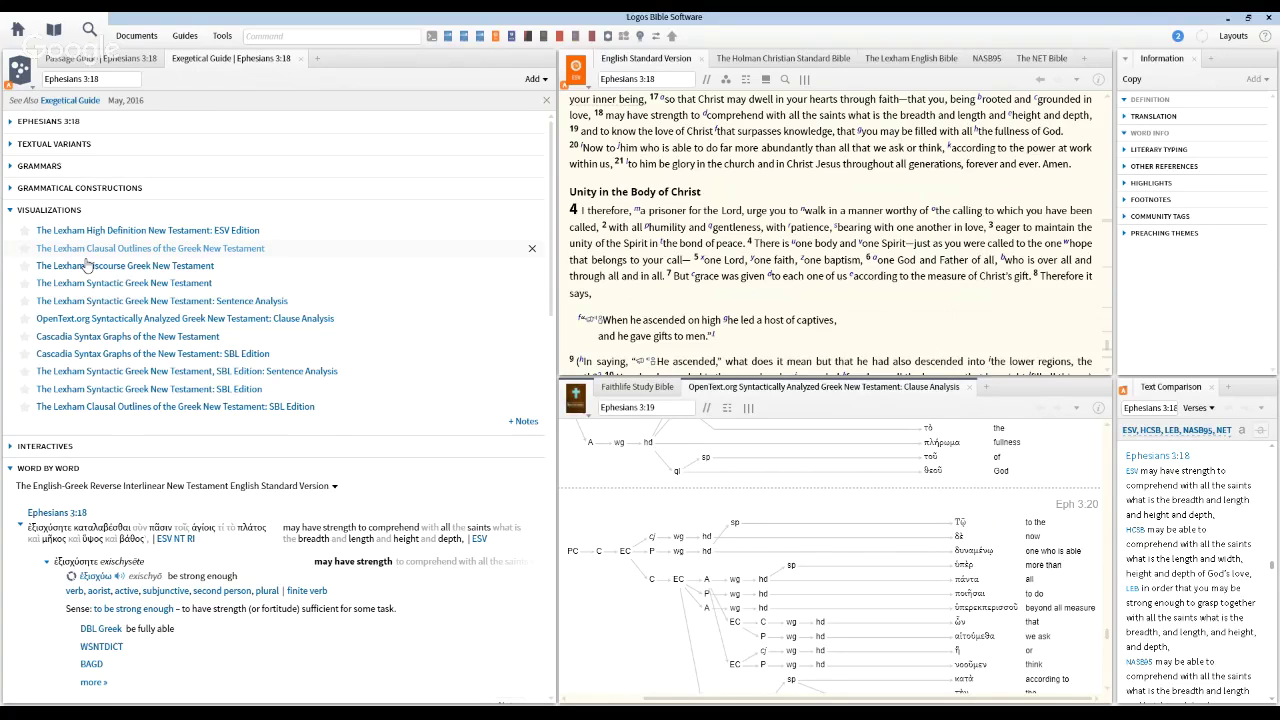
{"action": "mouse_move", "coordinate": [86, 260]}
{"action": "left_click", "coordinate": [50, 210]}
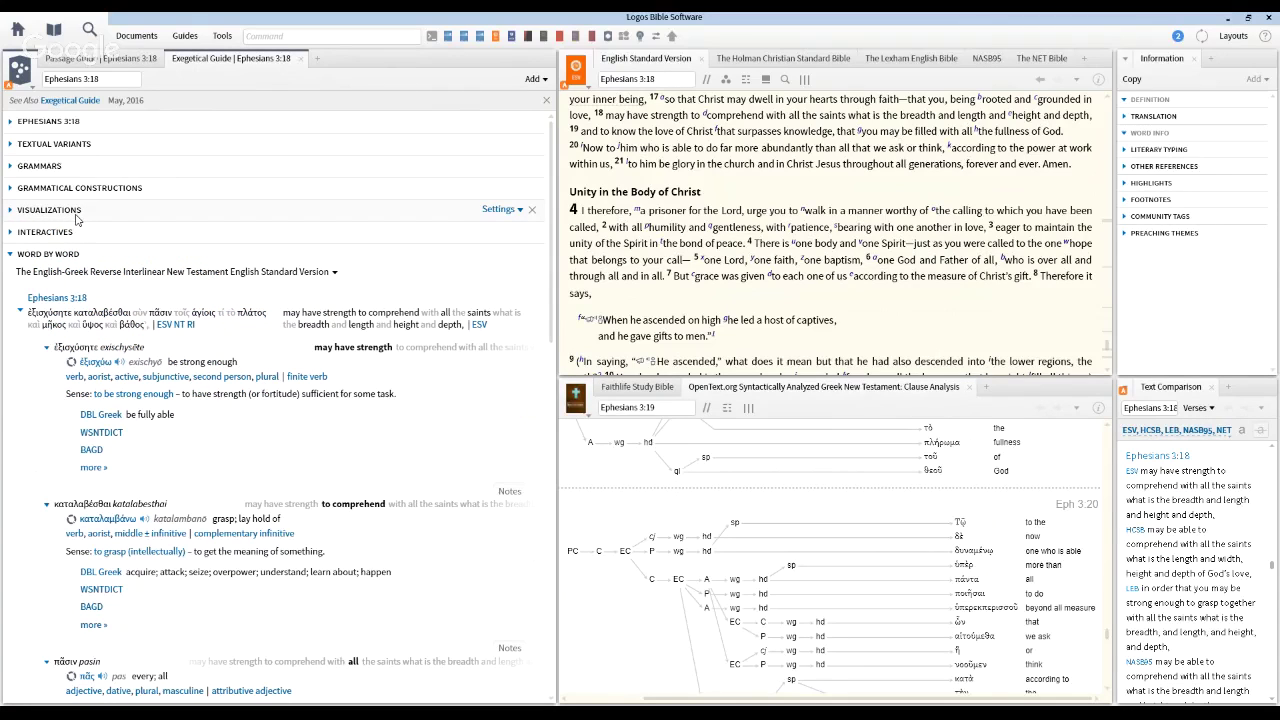
{"action": "left_click", "coordinate": [118, 58]}
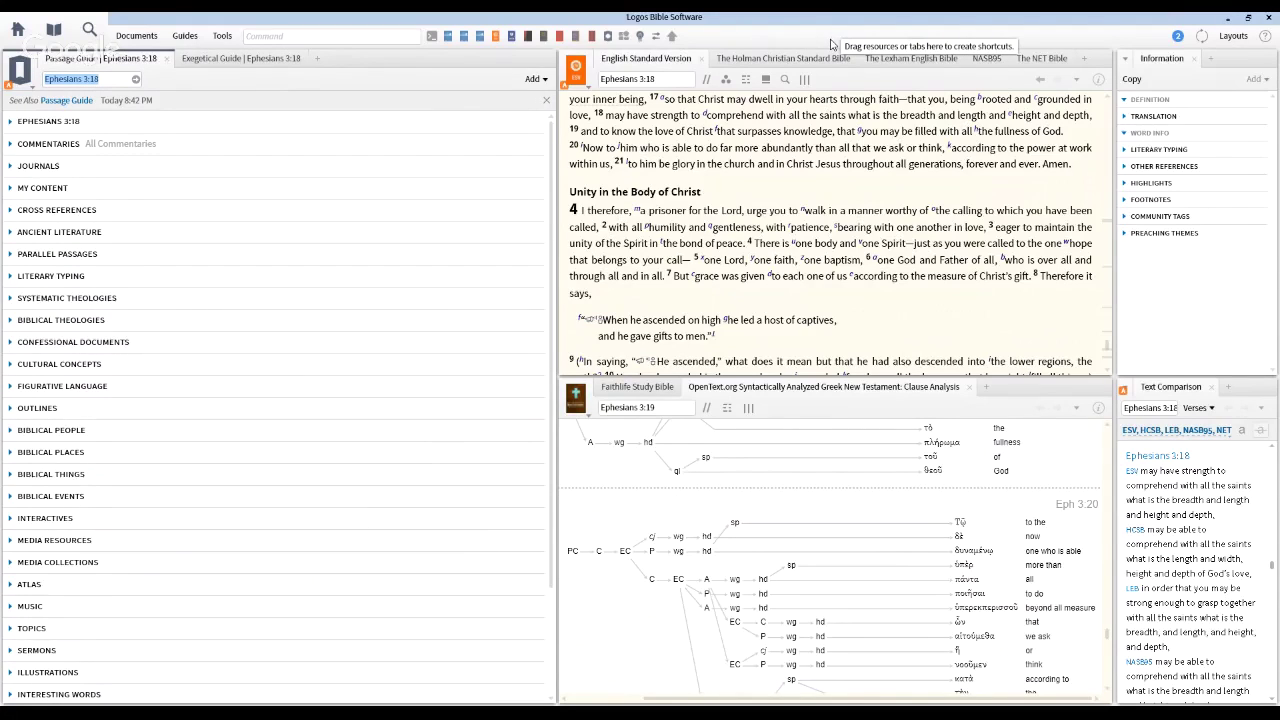
- Close the OpenText.org Clause Analysis and open Commentary Critical and Explanatory on the Whole Bible beside the Faithlife Study Bible
{"action": "left_click", "coordinate": [968, 387]}
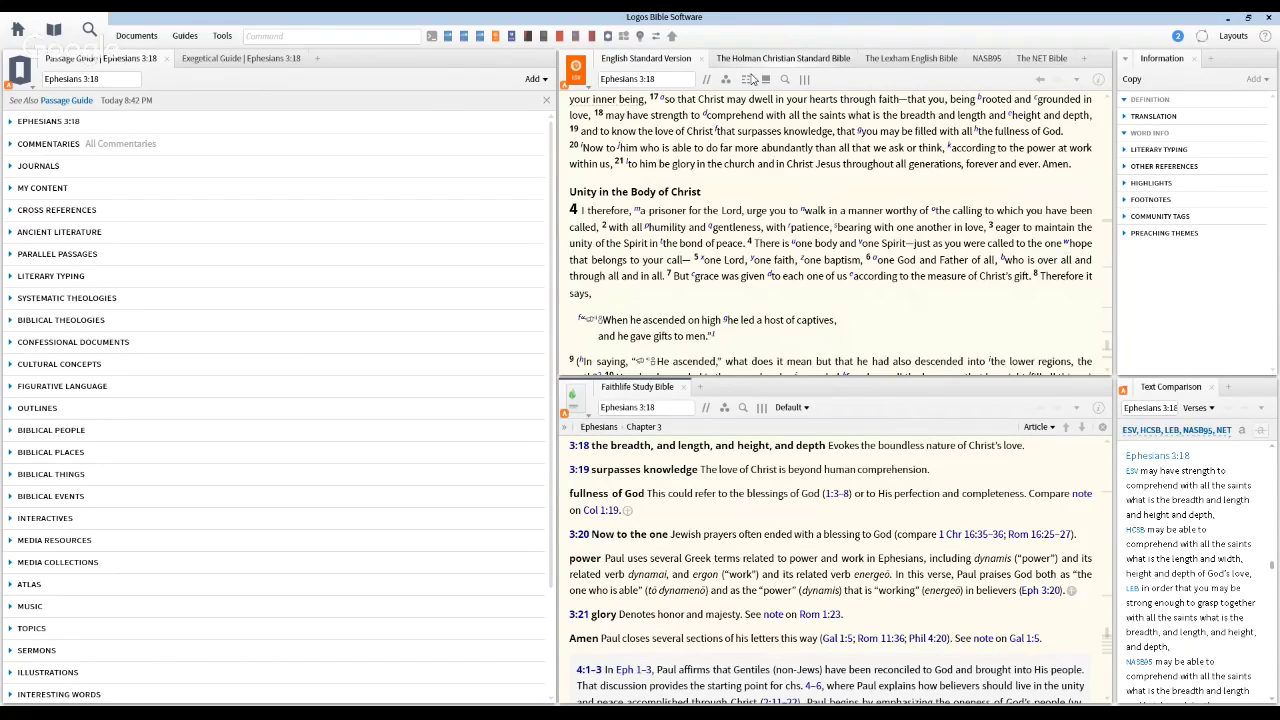
{"action": "mouse_move", "coordinate": [512, 44]}
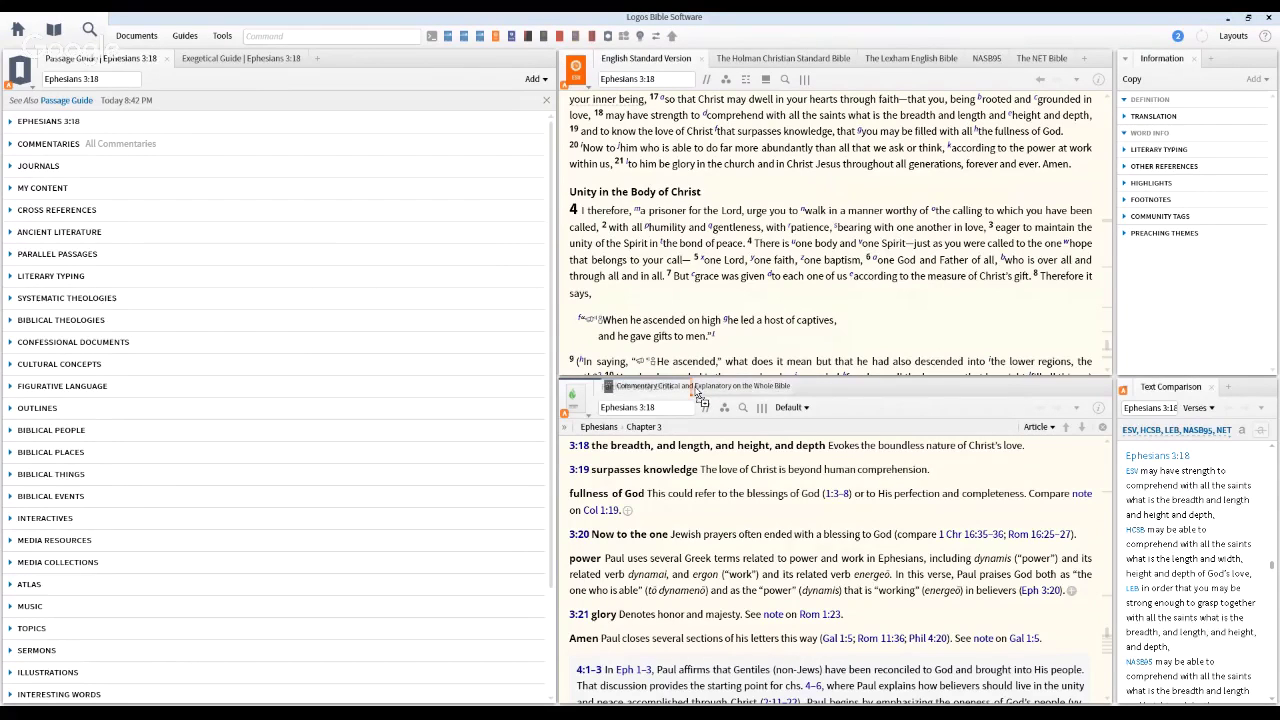
{"action": "left_click_drag", "start_coordinate": [757, 412], "coordinate": [755, 412]}
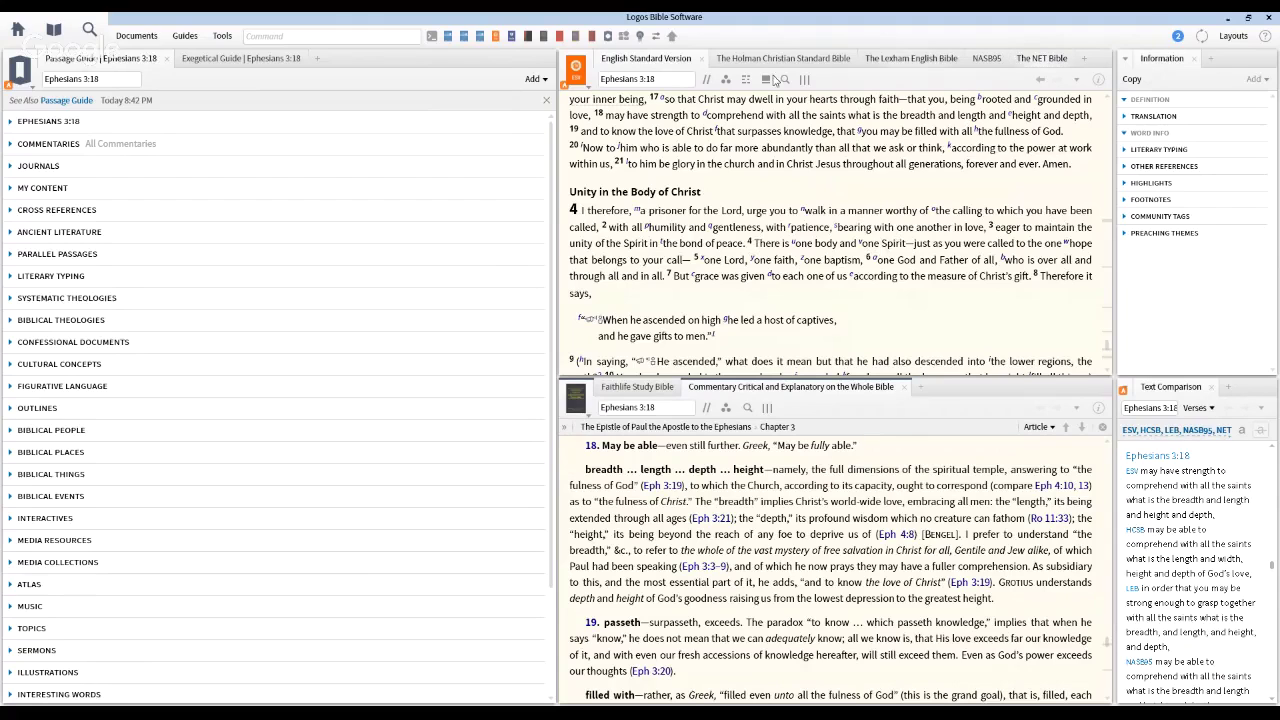
- Close The Holman Christian Standard Bible, The Lexham English Bible, New American Standard Bible: 1995 Update and The NET Bible, keeping the English Standard Version
{"action": "mouse_move", "coordinate": [797, 64]}
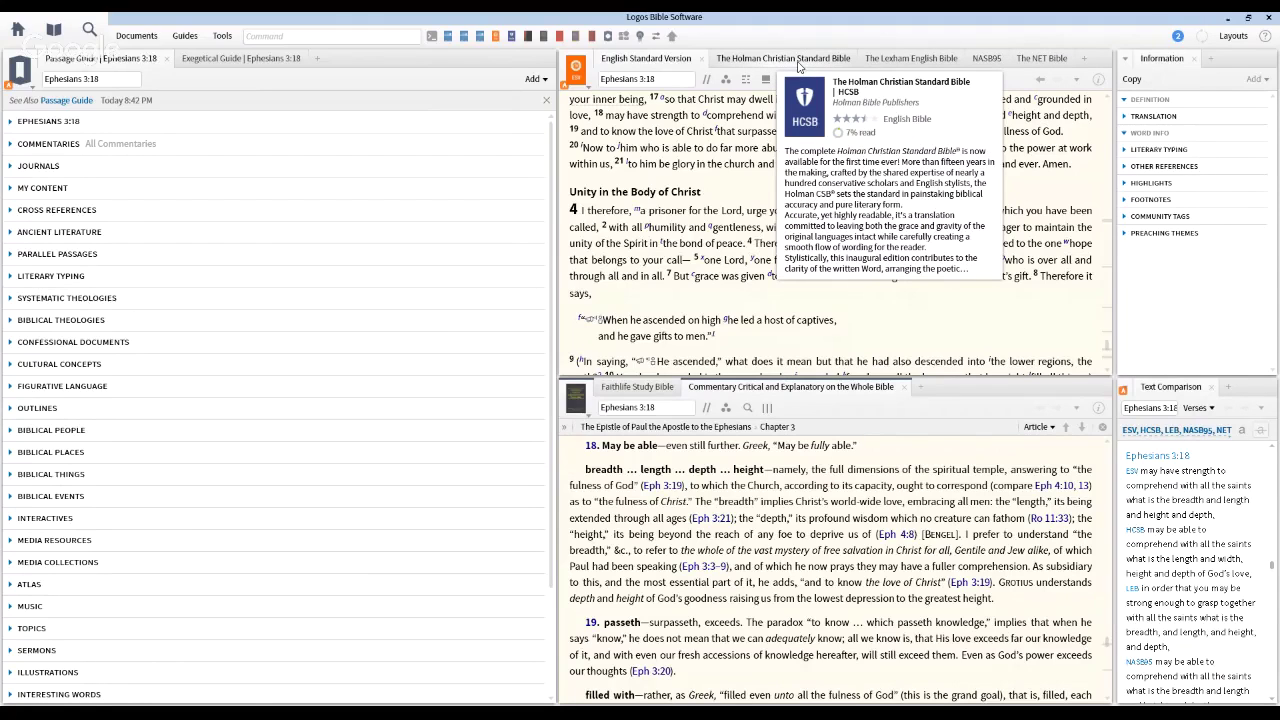
{"action": "left_click", "coordinate": [797, 61]}
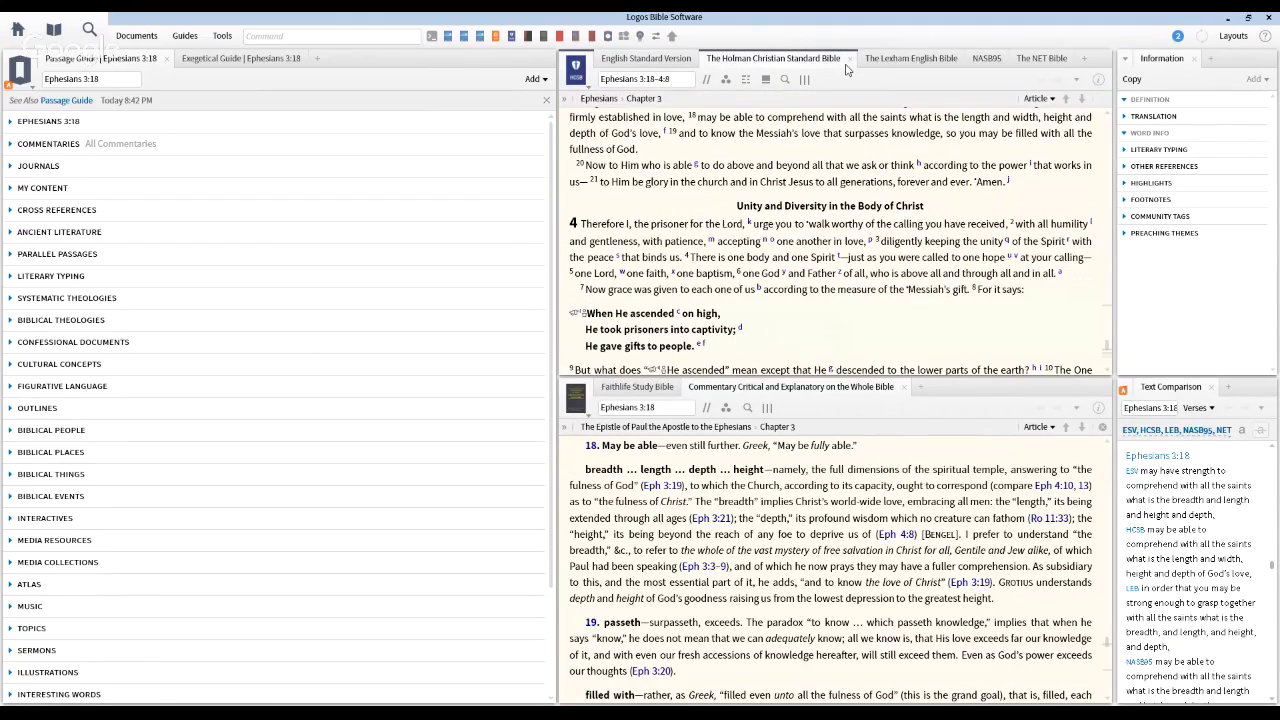
{"action": "left_click", "coordinate": [848, 59]}
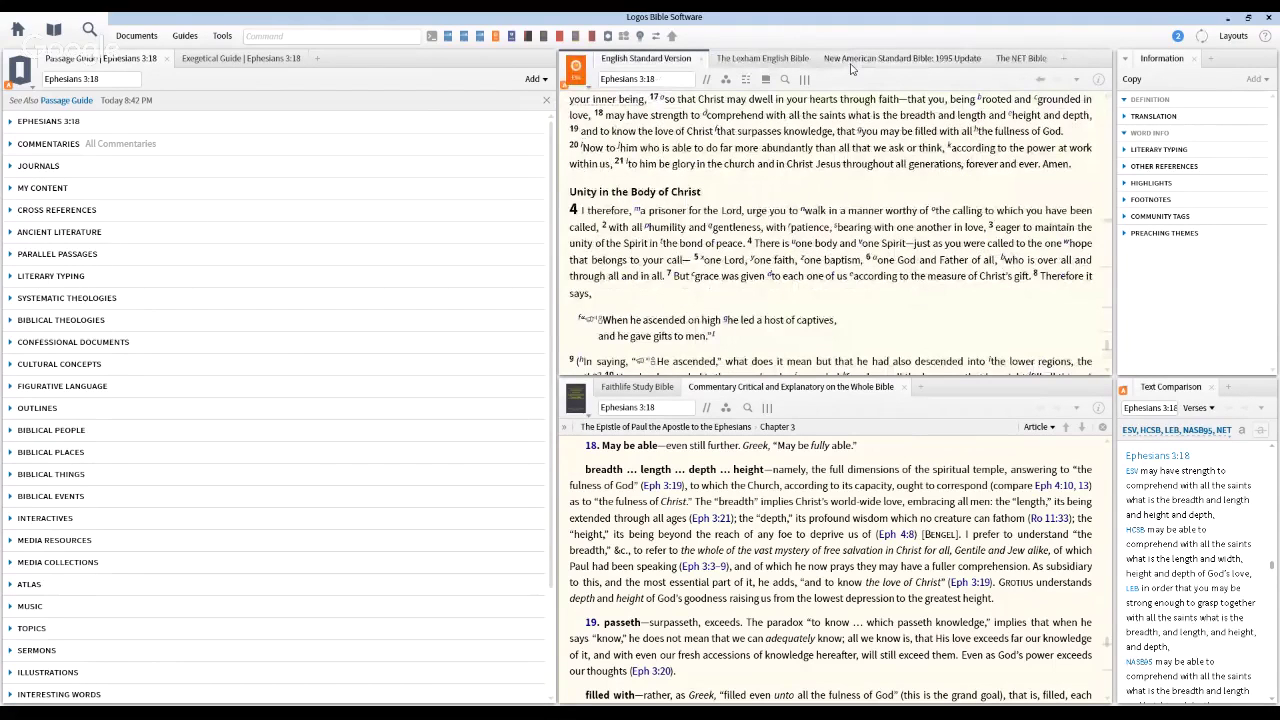
{"action": "left_click", "coordinate": [804, 60]}
{"action": "left_click", "coordinate": [810, 58]}
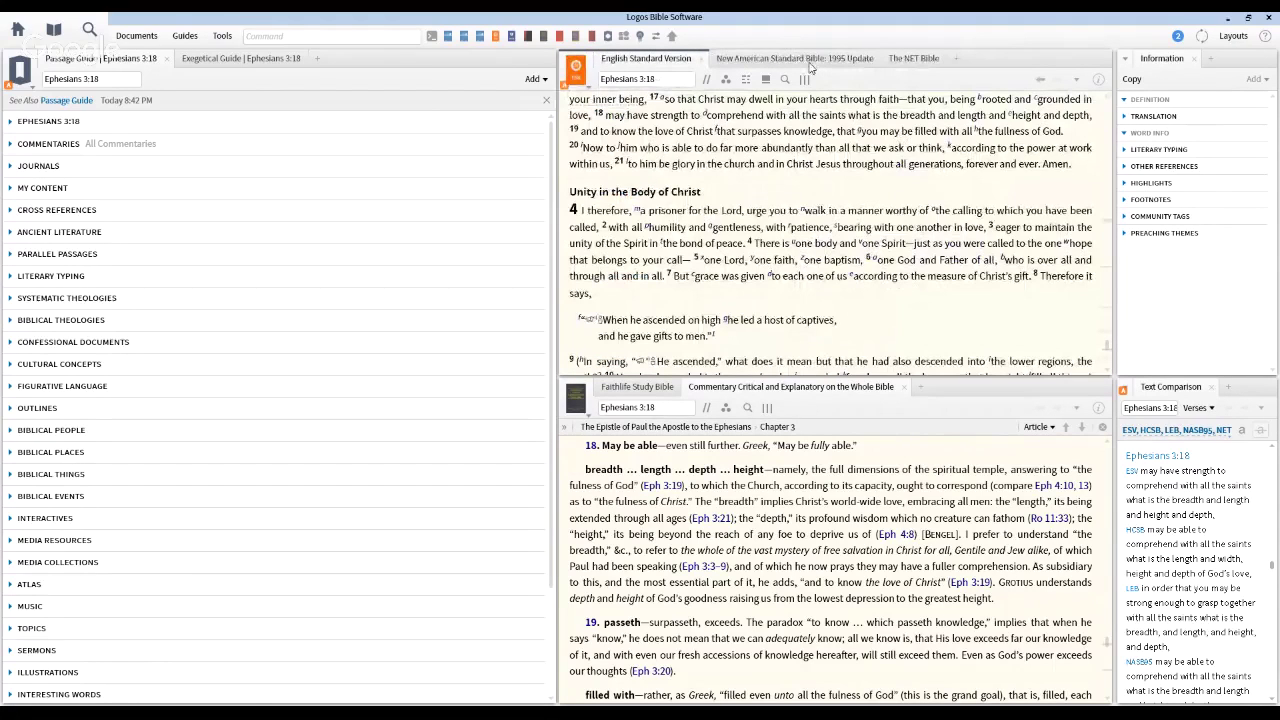
{"action": "left_click", "coordinate": [871, 62]}
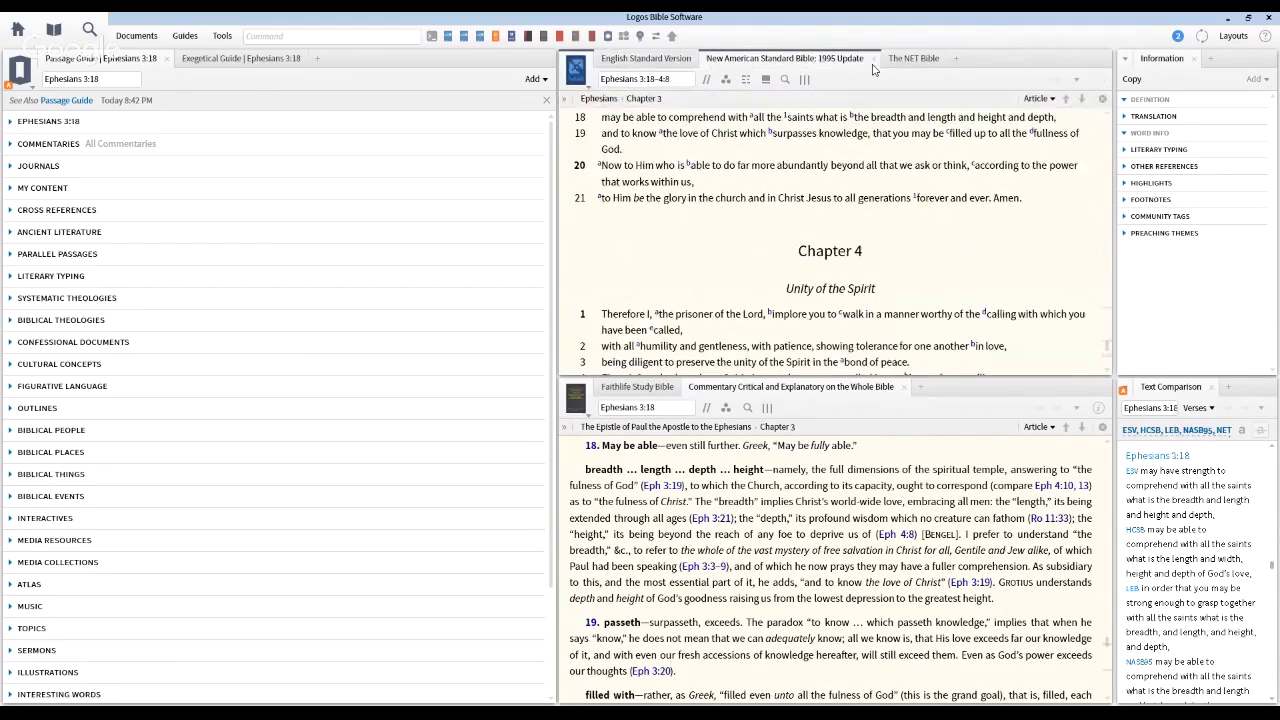
{"action": "left_click", "coordinate": [876, 60]}
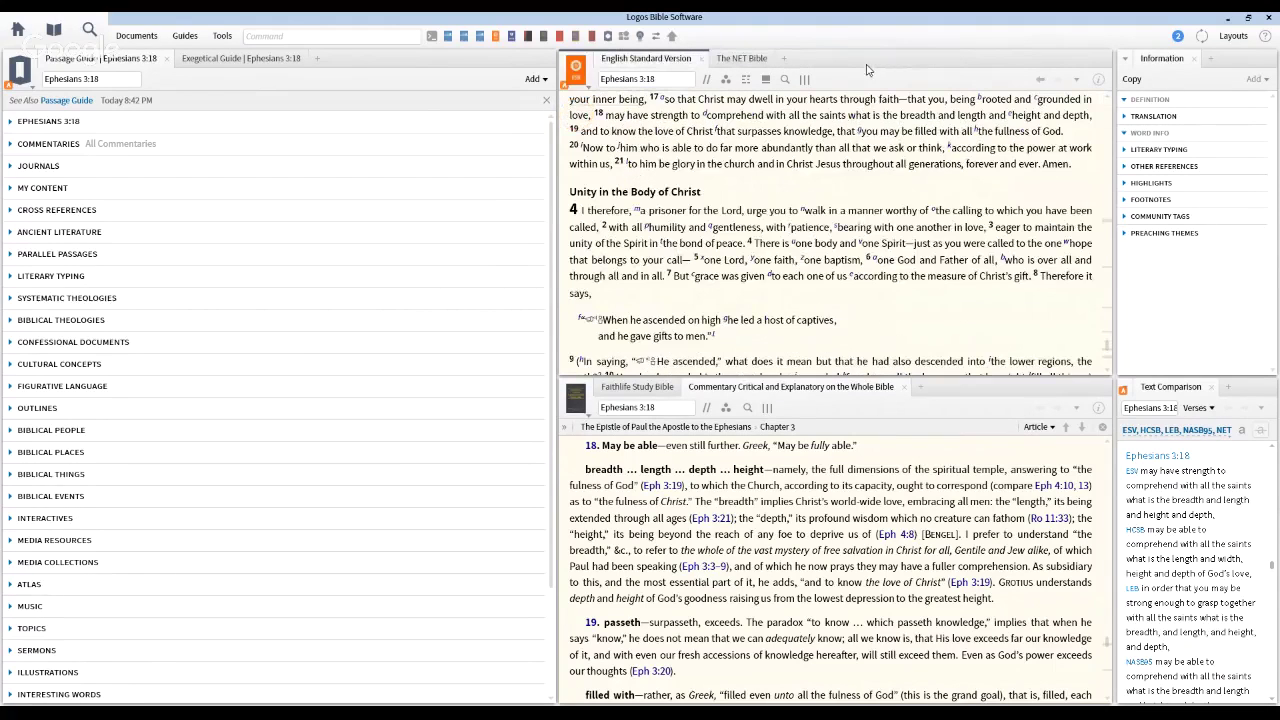
{"action": "left_click", "coordinate": [768, 62]}
{"action": "left_click", "coordinate": [772, 59]}
- Open a second copy of the English Standard Version beside the first and go to Matthew 3:14 in it
{"action": "left_click_drag", "start_coordinate": [507, 38], "coordinate": [786, 66]}
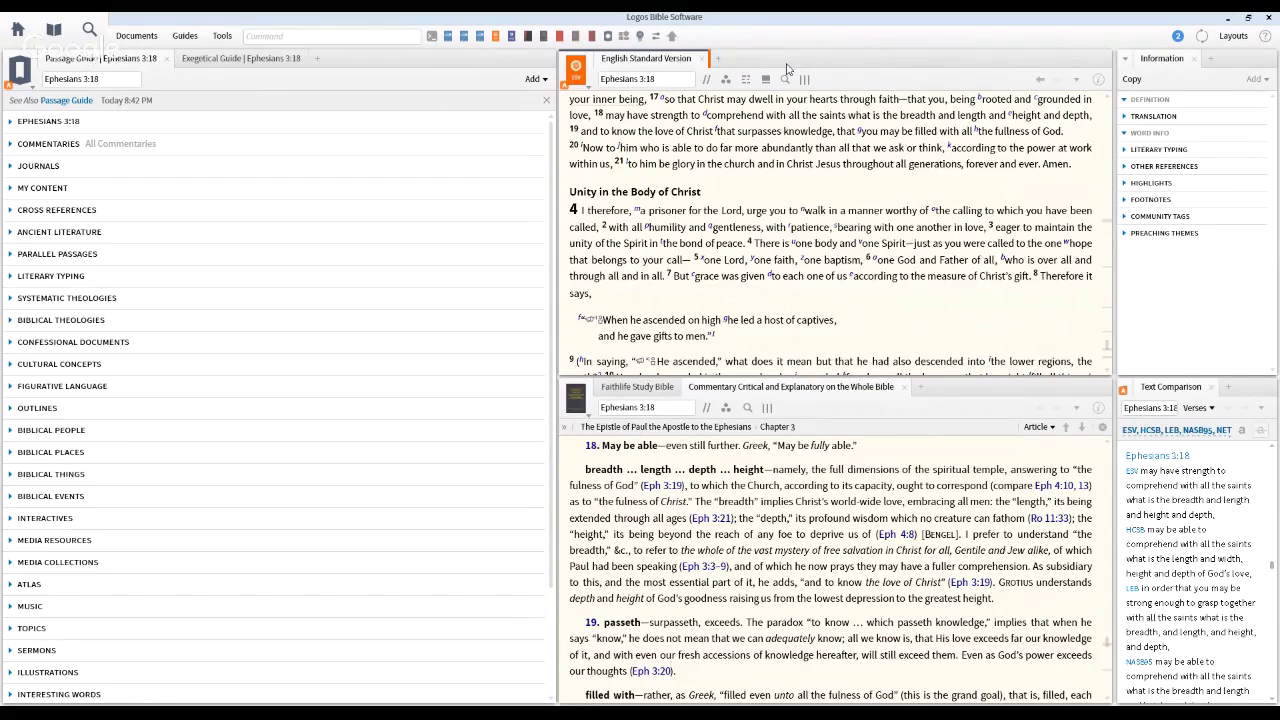
{"action": "left_click", "coordinate": [630, 82]}
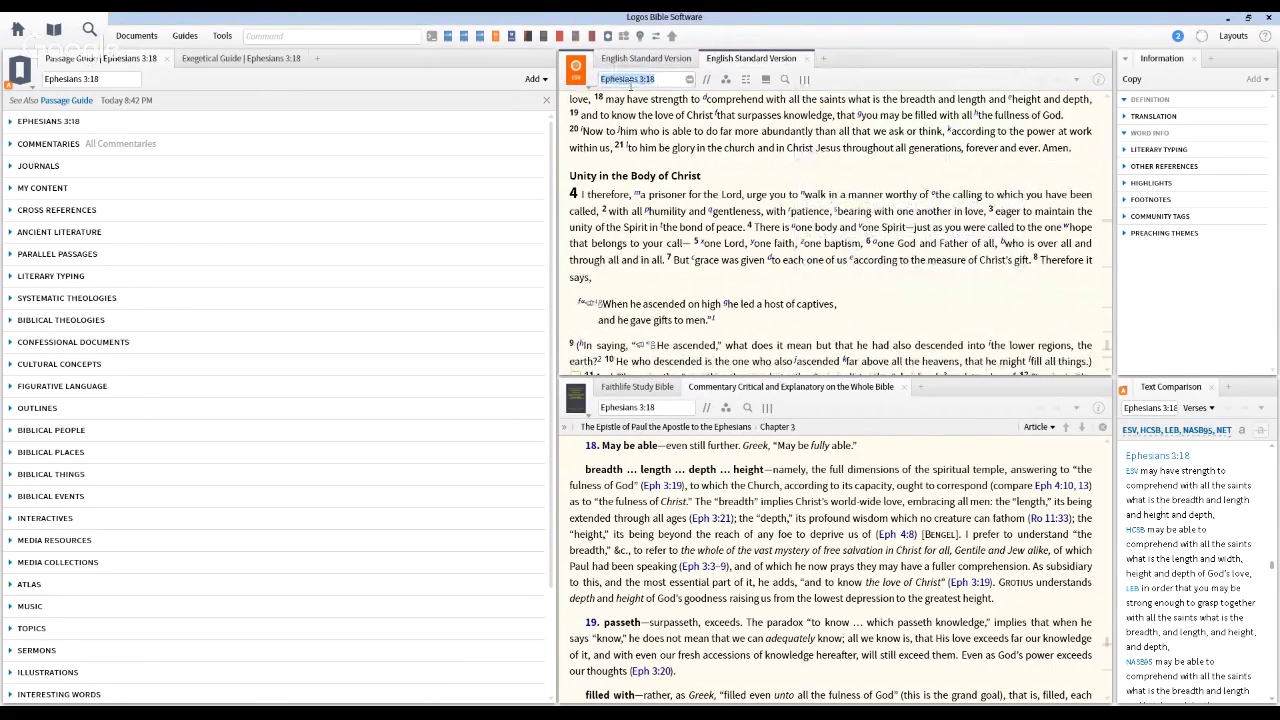
{"action": "type", "text": "matt 3.14"}
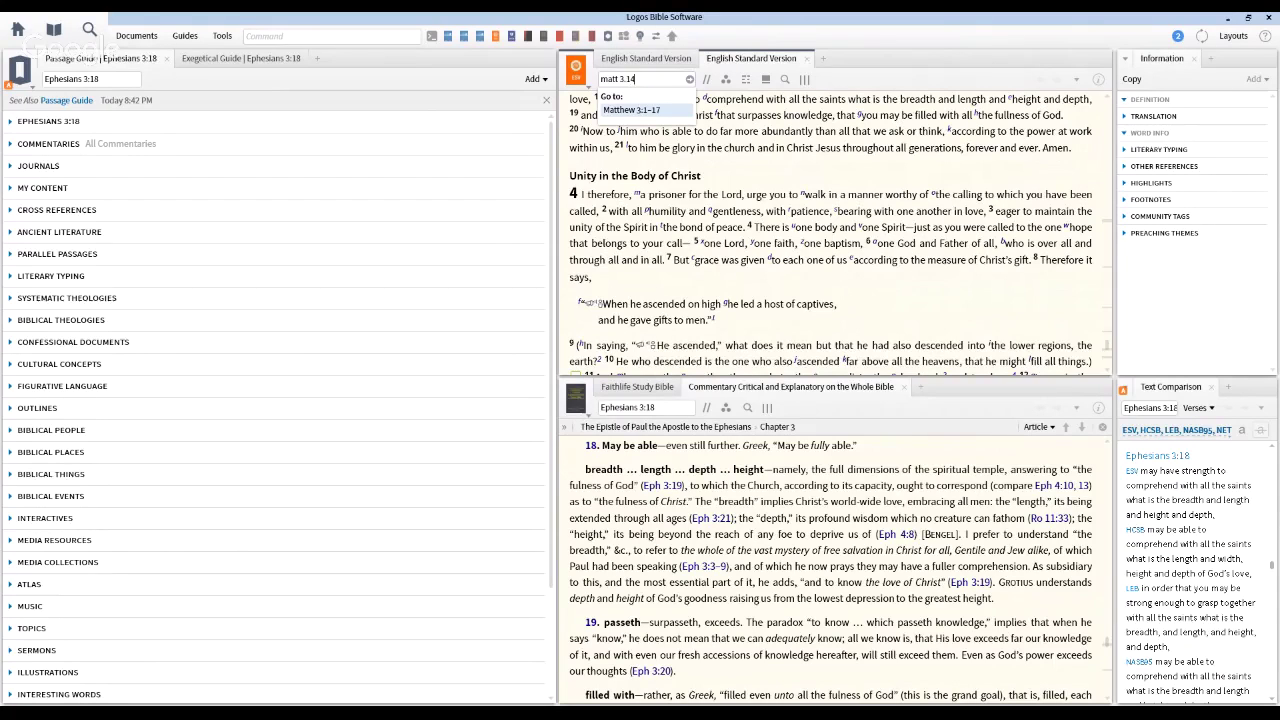
{"action": "key", "text": "Return"}
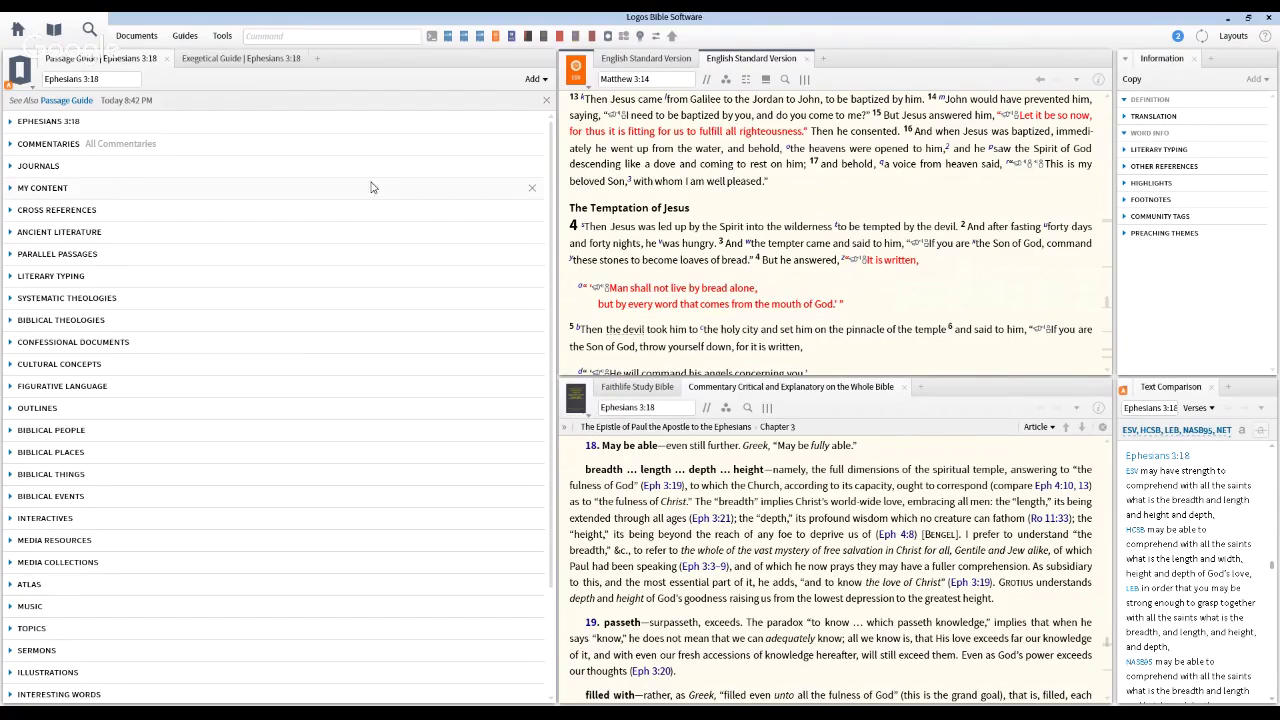
- Return to the English Standard Version at Ephesians 3:18 and cycle its parallel resources through The Holman Christian Standard Bible to The Lexham English Bible
{"action": "left_click", "coordinate": [633, 62]}
{"action": "left_click", "coordinate": [766, 60]}
{"action": "left_click", "coordinate": [659, 62]}
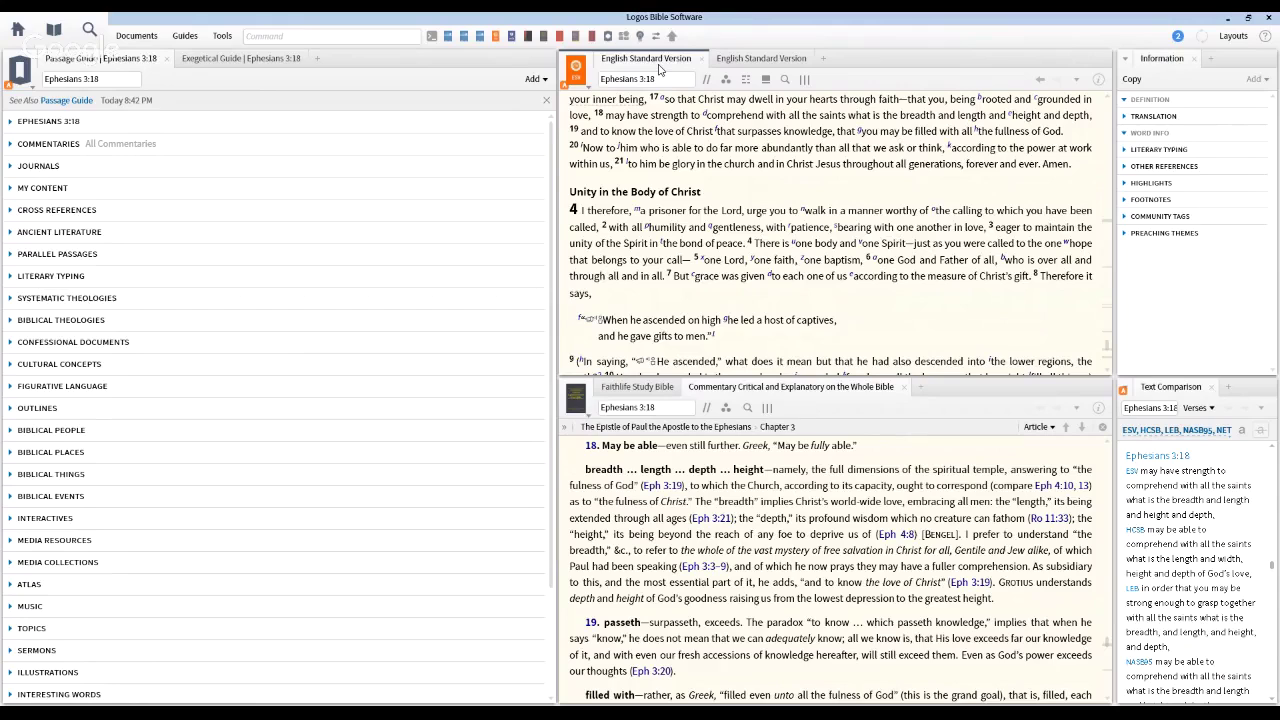
{"action": "key", "text": "Right"}
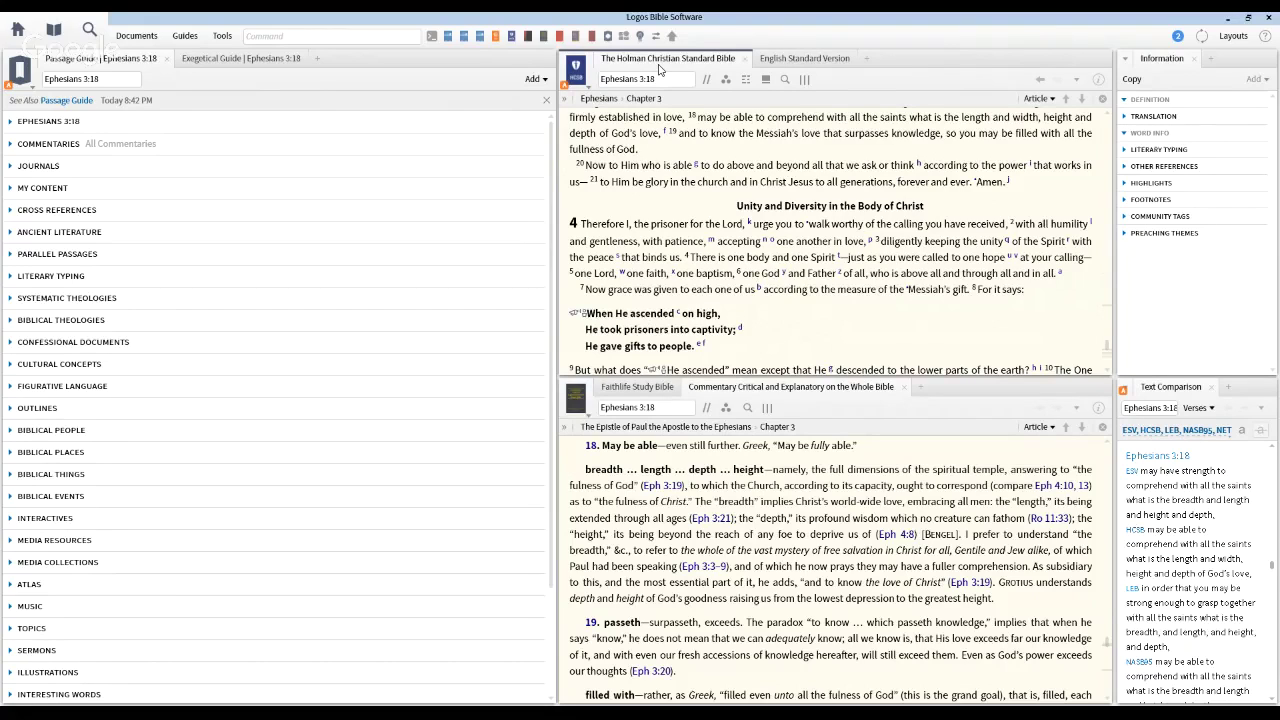
{"action": "key", "text": "Right"}
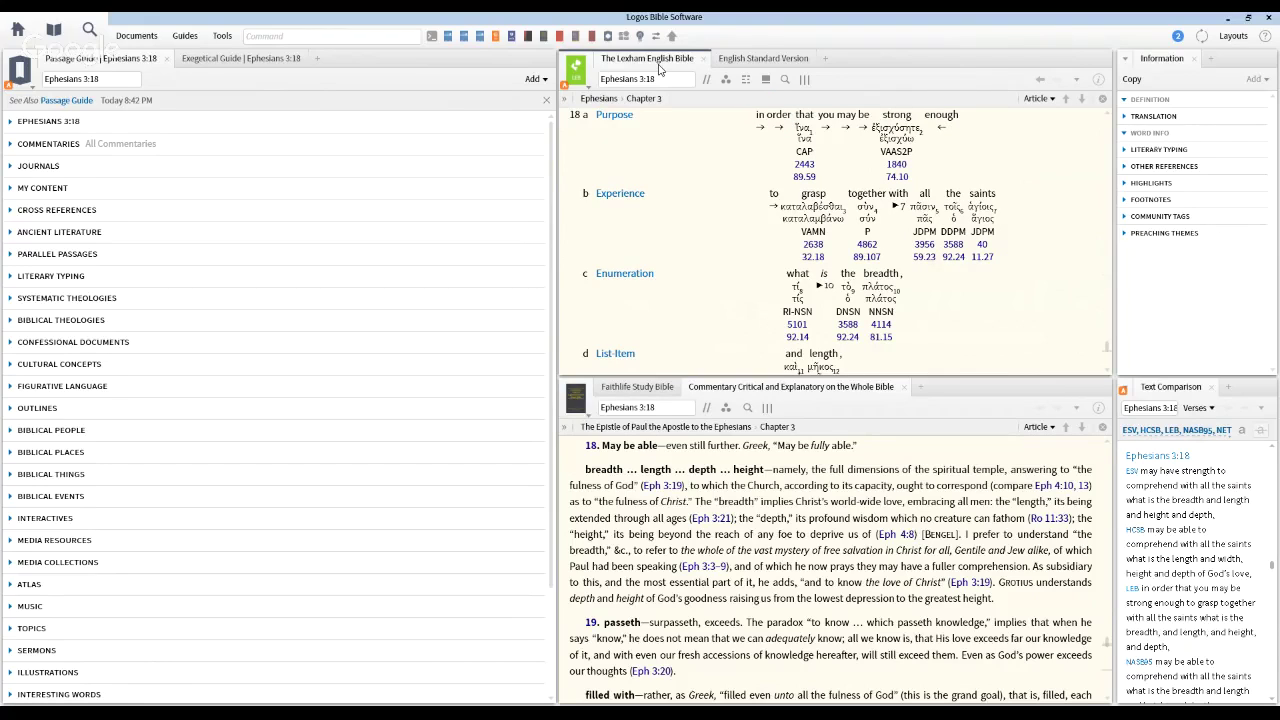
- Try turning off Propositional outlines in The Lexham English Bible and view its inline interlinear display options
{"action": "left_click", "coordinate": [726, 80]}
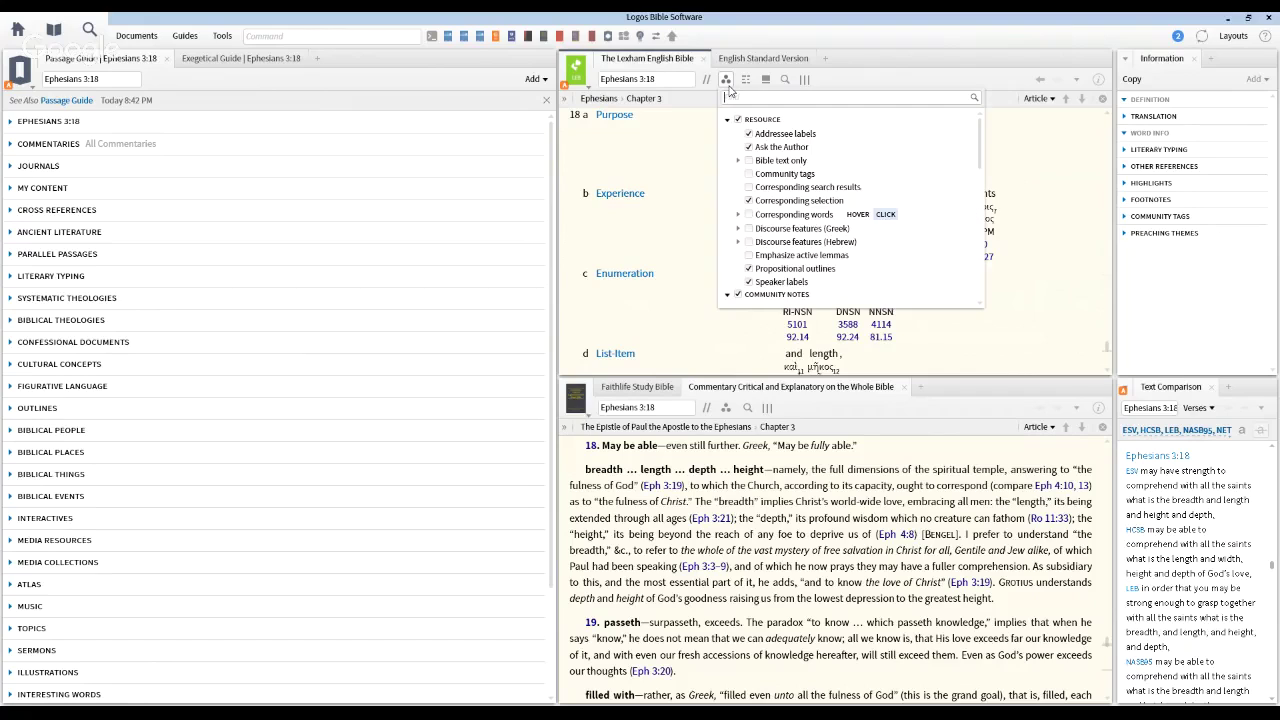
{"action": "left_click", "coordinate": [966, 268]}
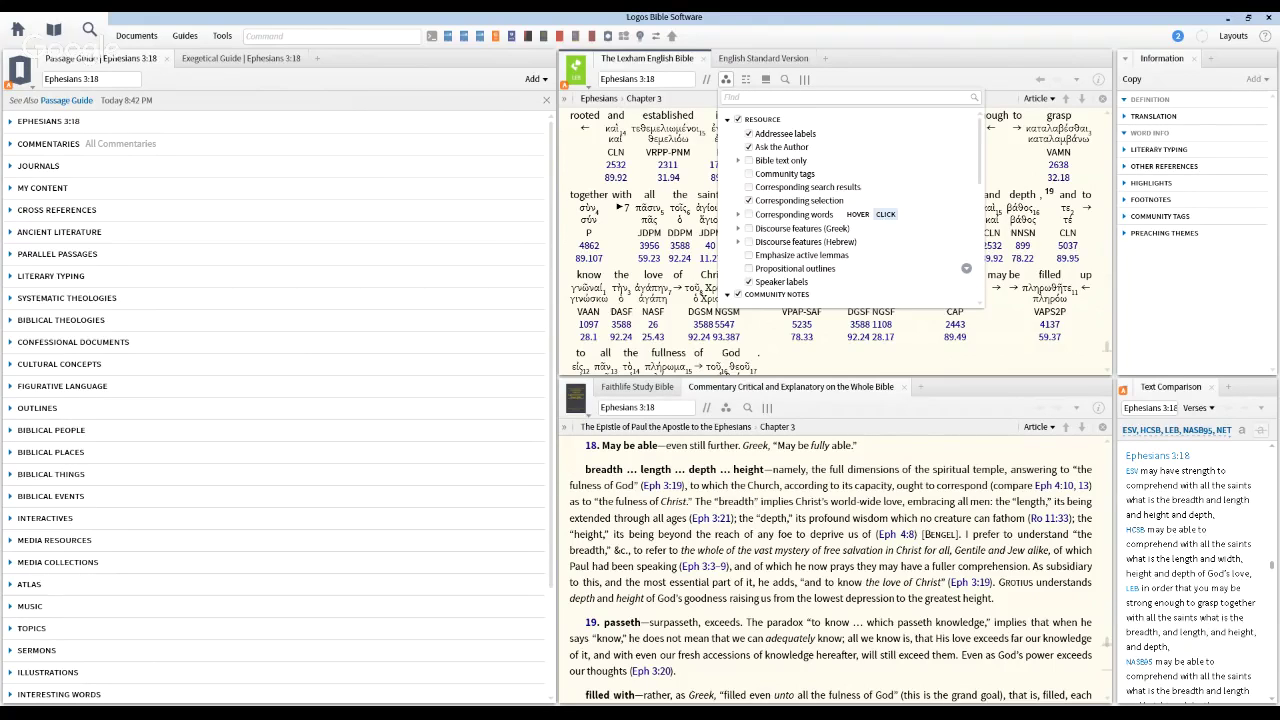
{"action": "left_click", "coordinate": [746, 86]}
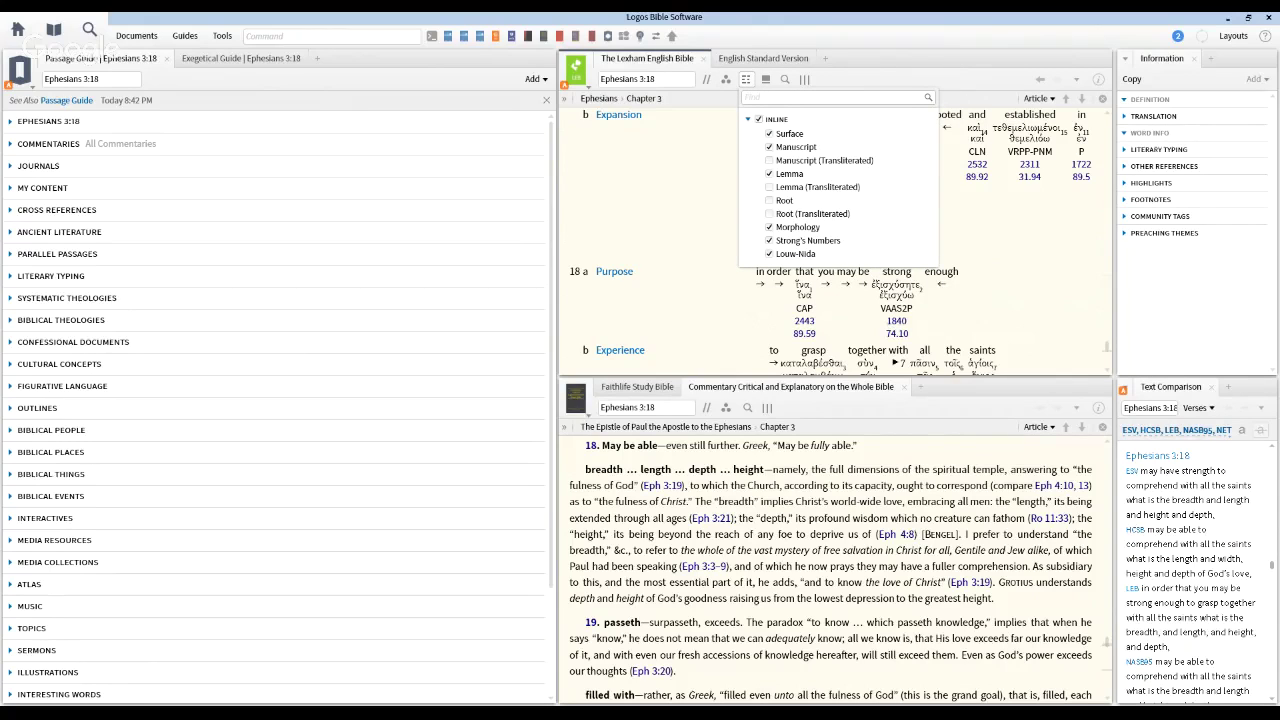
{"action": "left_click", "coordinate": [860, 82]}
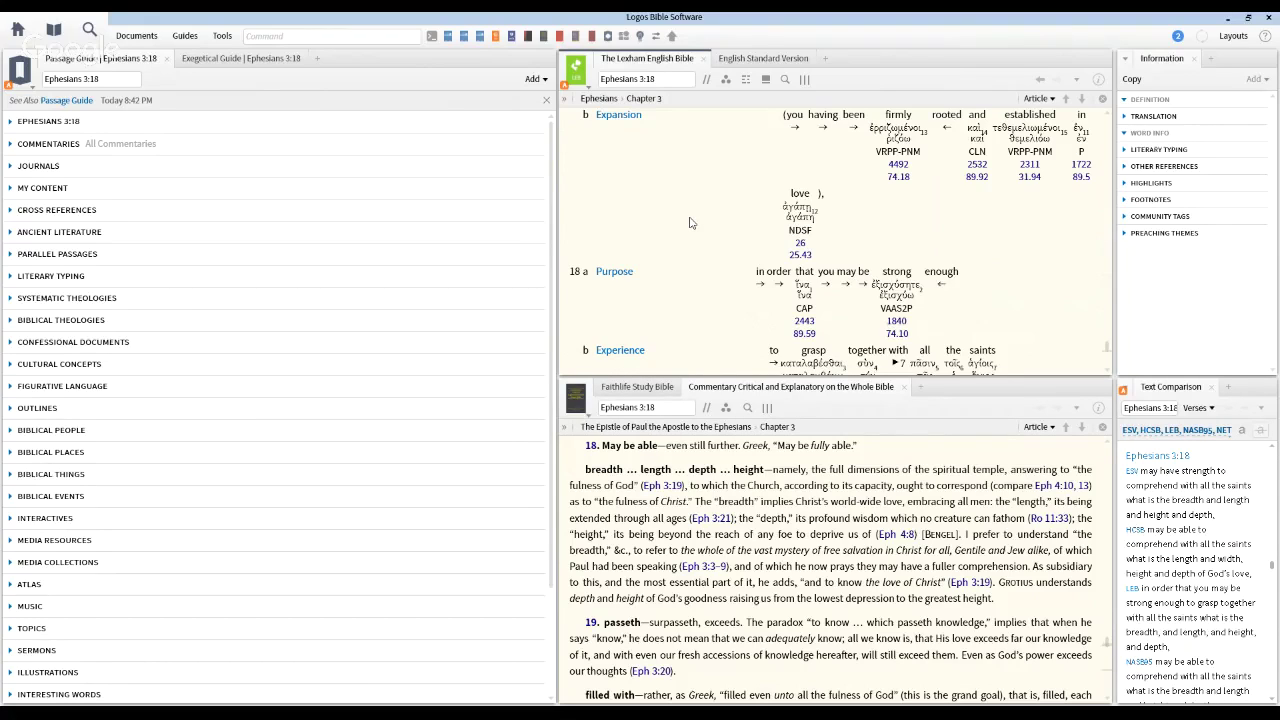
- Cycle the parallel resources through New American Standard Bible: 1995 Update, The NET Bible and The New King James Version to The Lexham High Definition New Testament
{"action": "key", "text": "ctrl+Page_Down"}
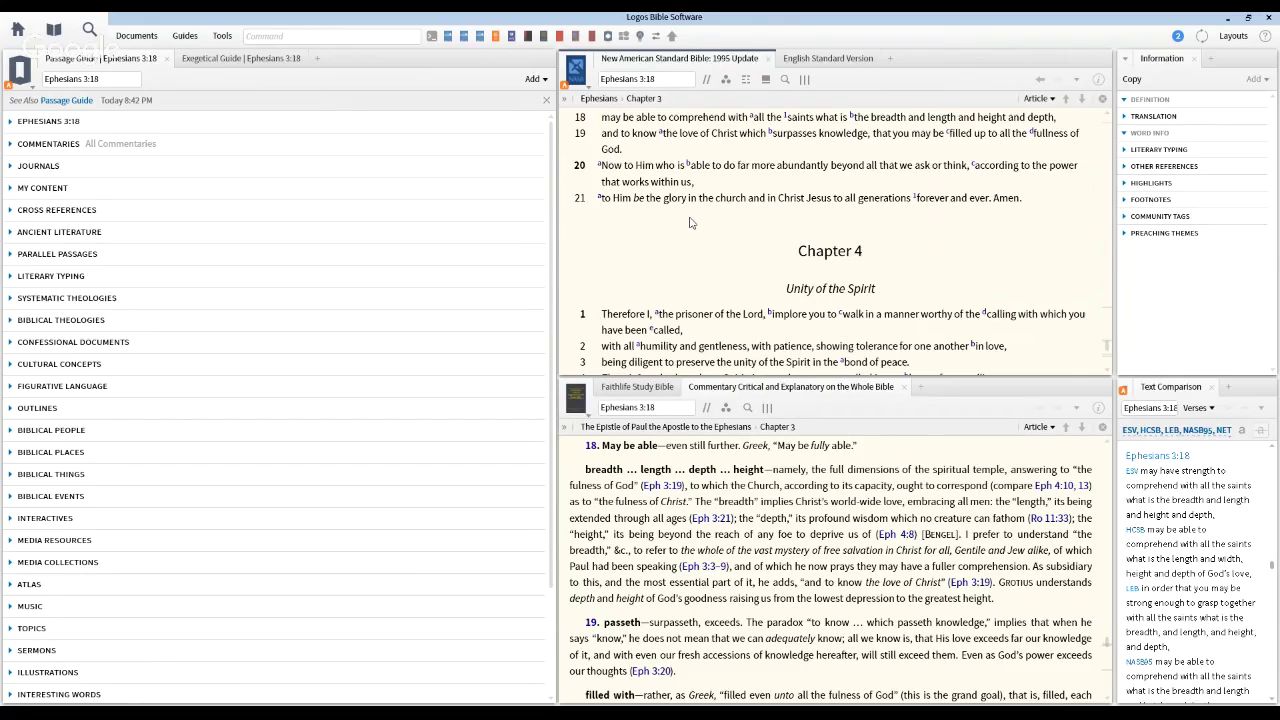
{"action": "key", "text": "ctrl+Page_Down"}
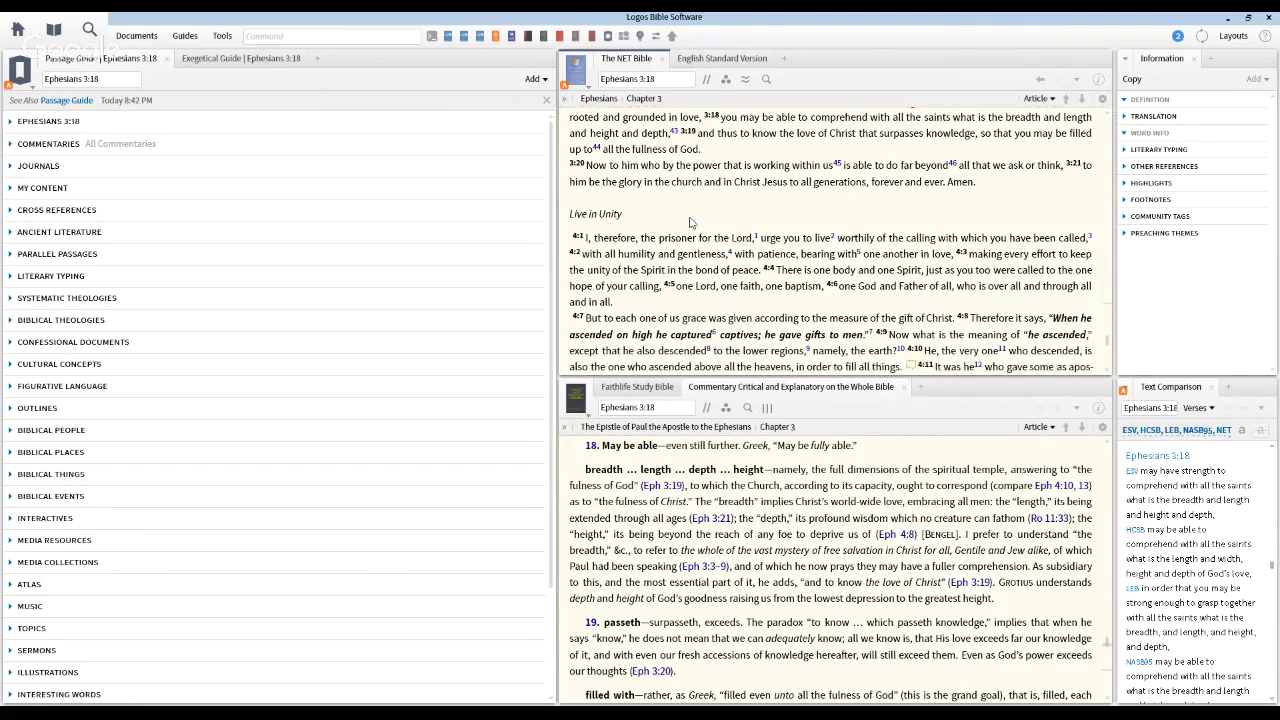
{"action": "key", "text": "ctrl+Page_Down"}
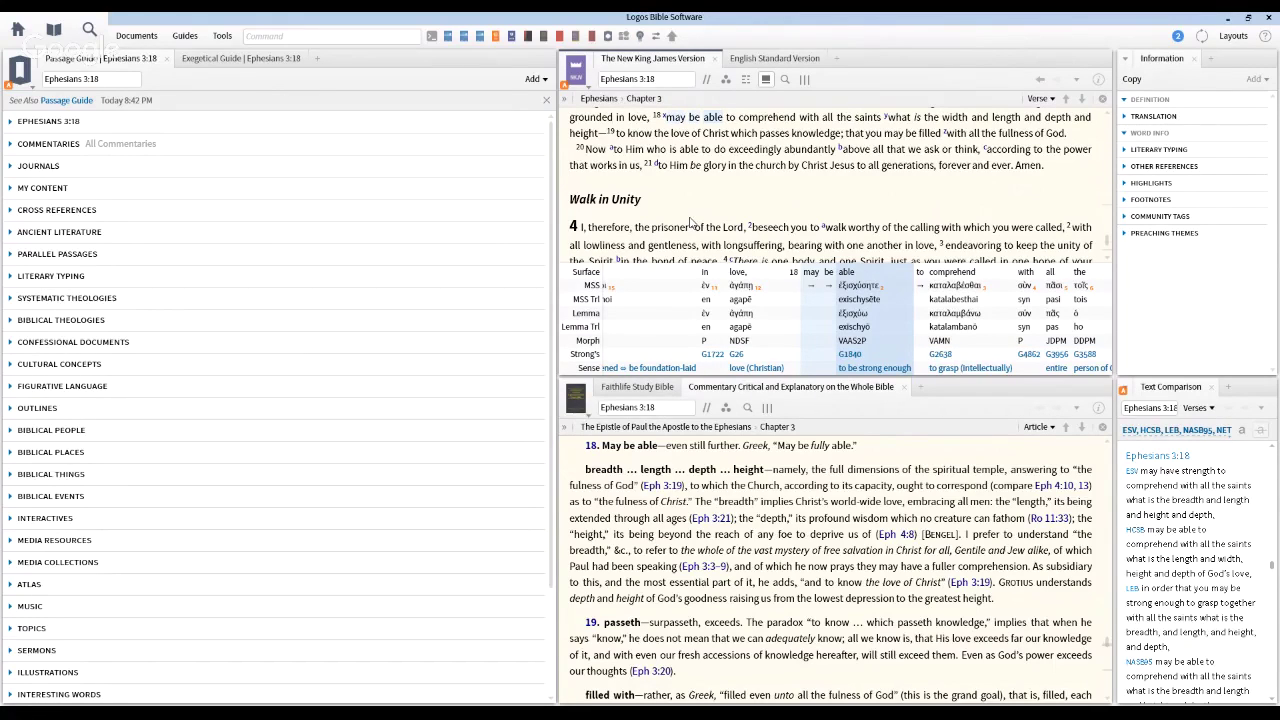
{"action": "key", "text": "ctrl+Page_Down"}
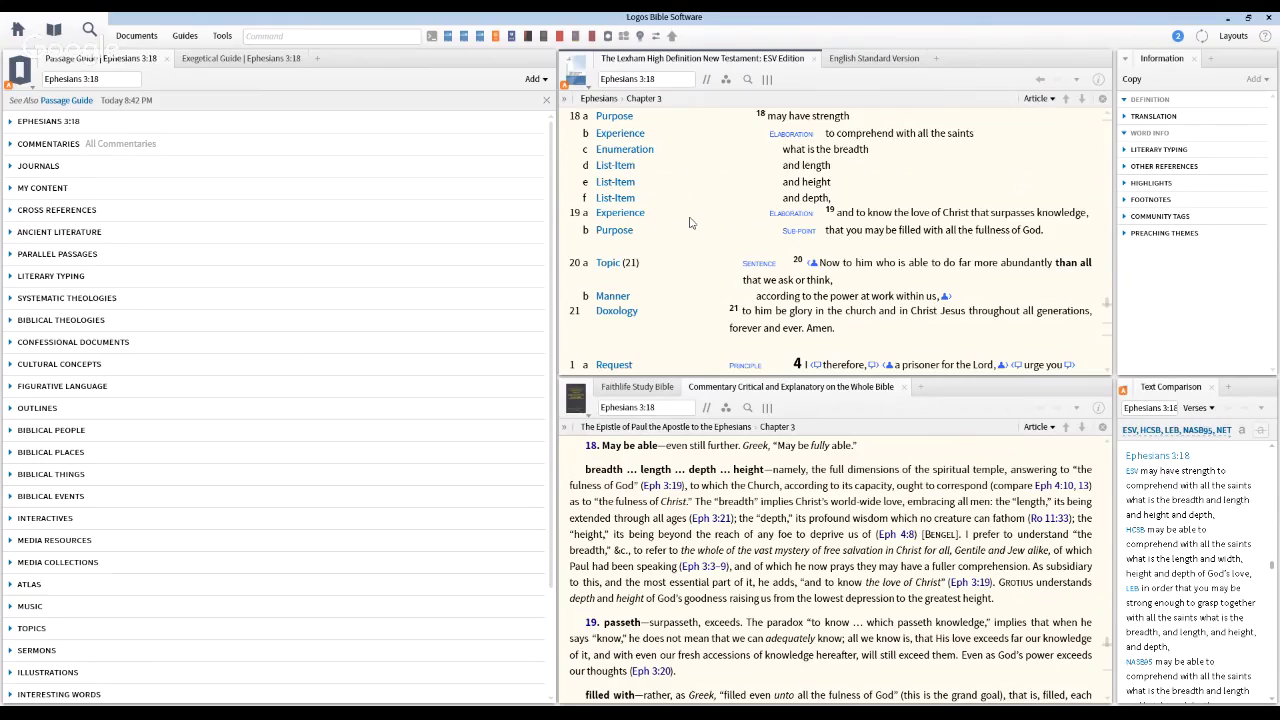
- Advance the parallel resources to the Authorized Version, and cycle back through the other translations to the English Standard Version
{"action": "key", "text": "ctrl+Page_Down"}
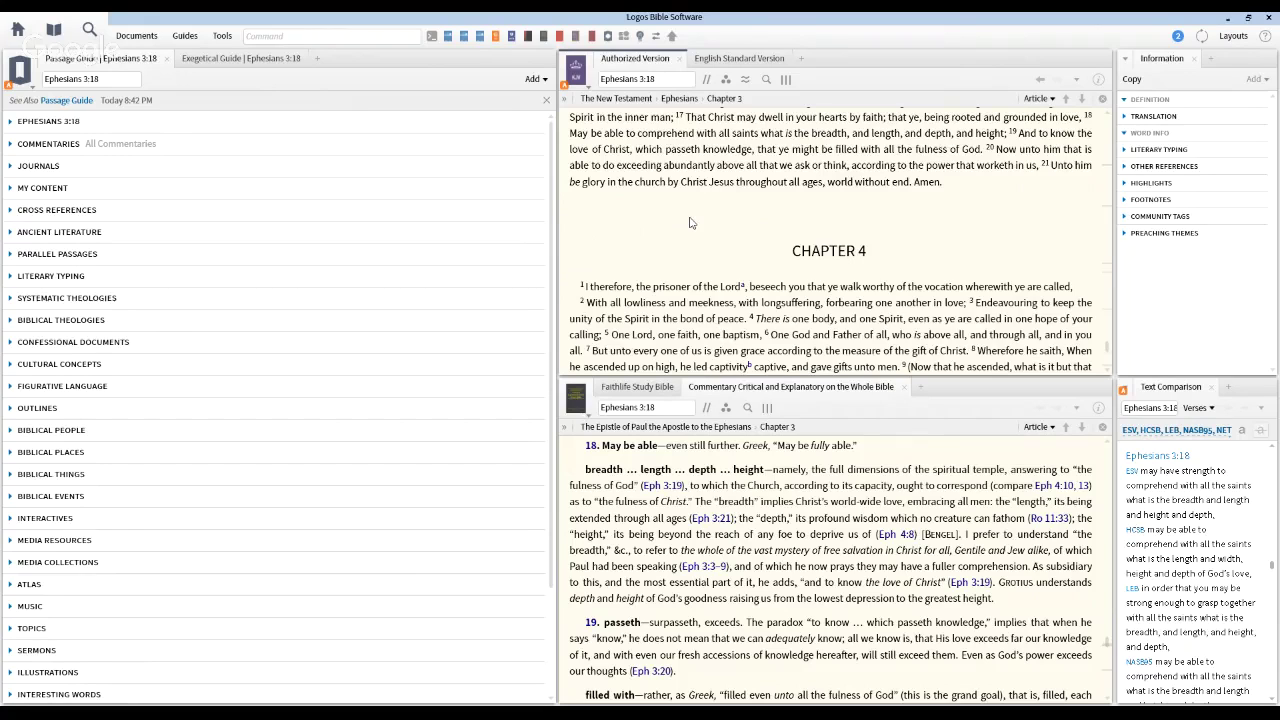
{"action": "key", "text": "ctrl+Page_Up"}
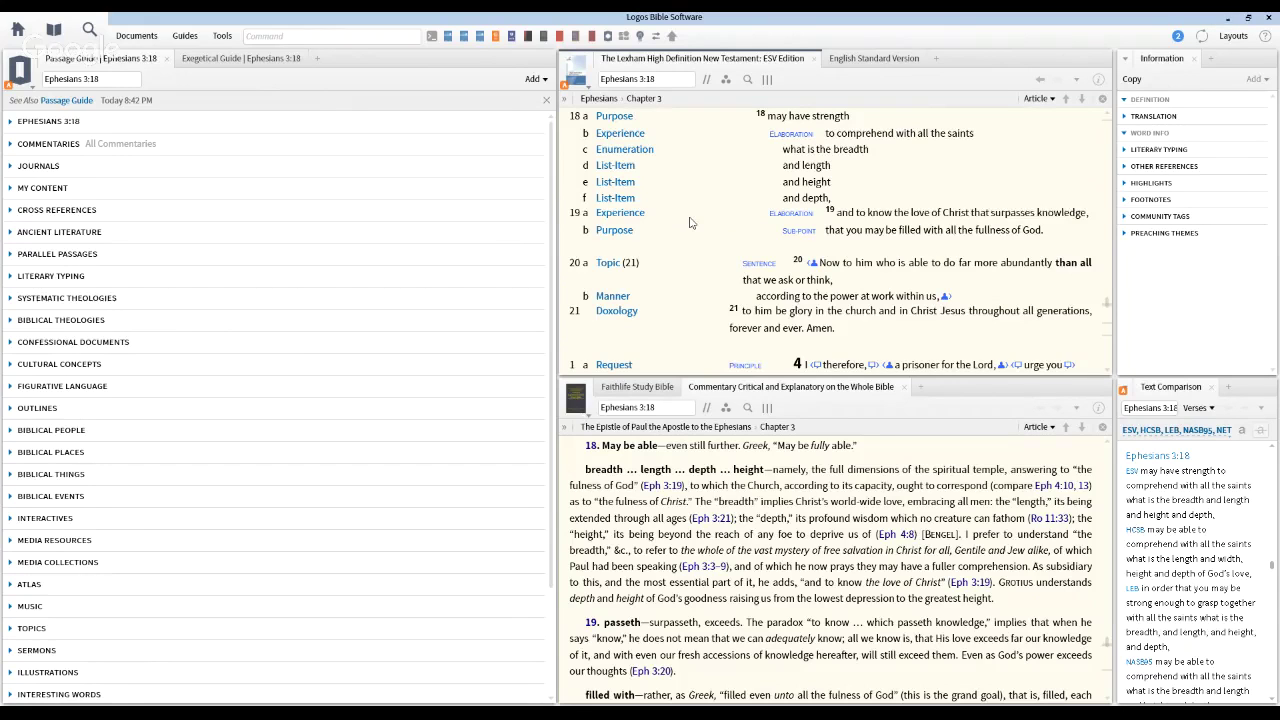
{"action": "key", "text": "ctrl+Page_Up"}
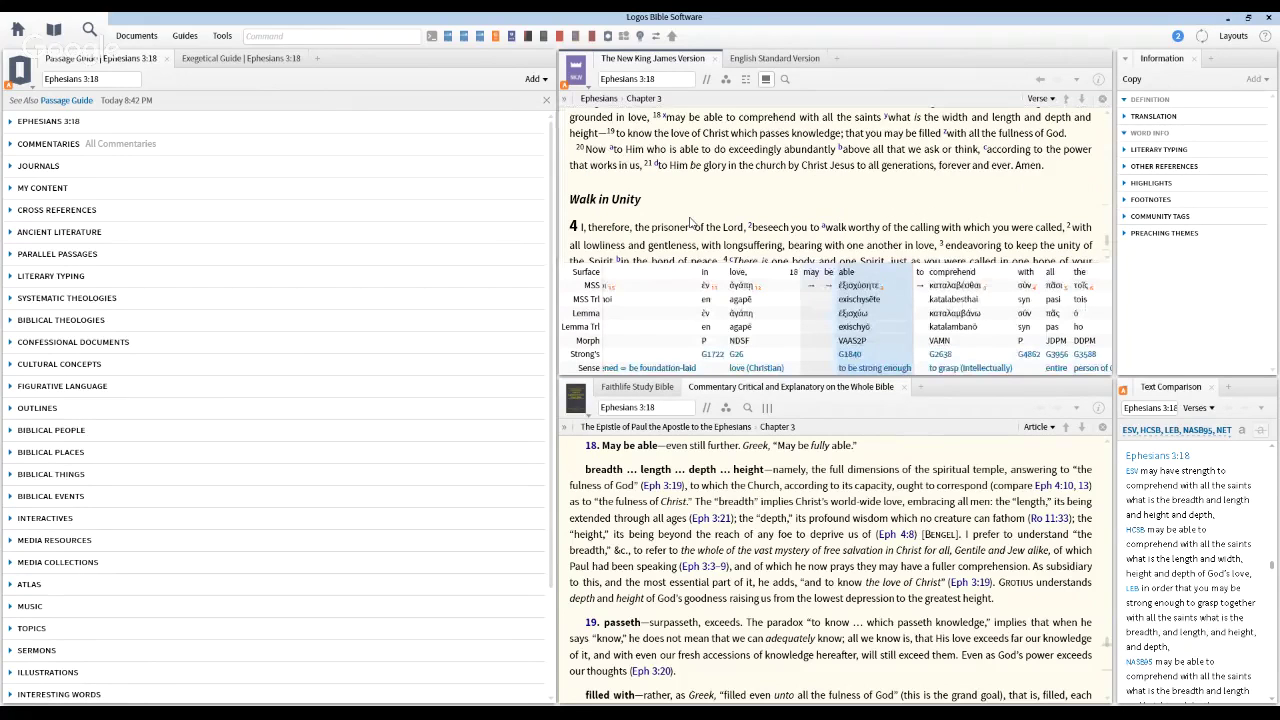
{"action": "key", "text": "ctrl+Page_Up"}
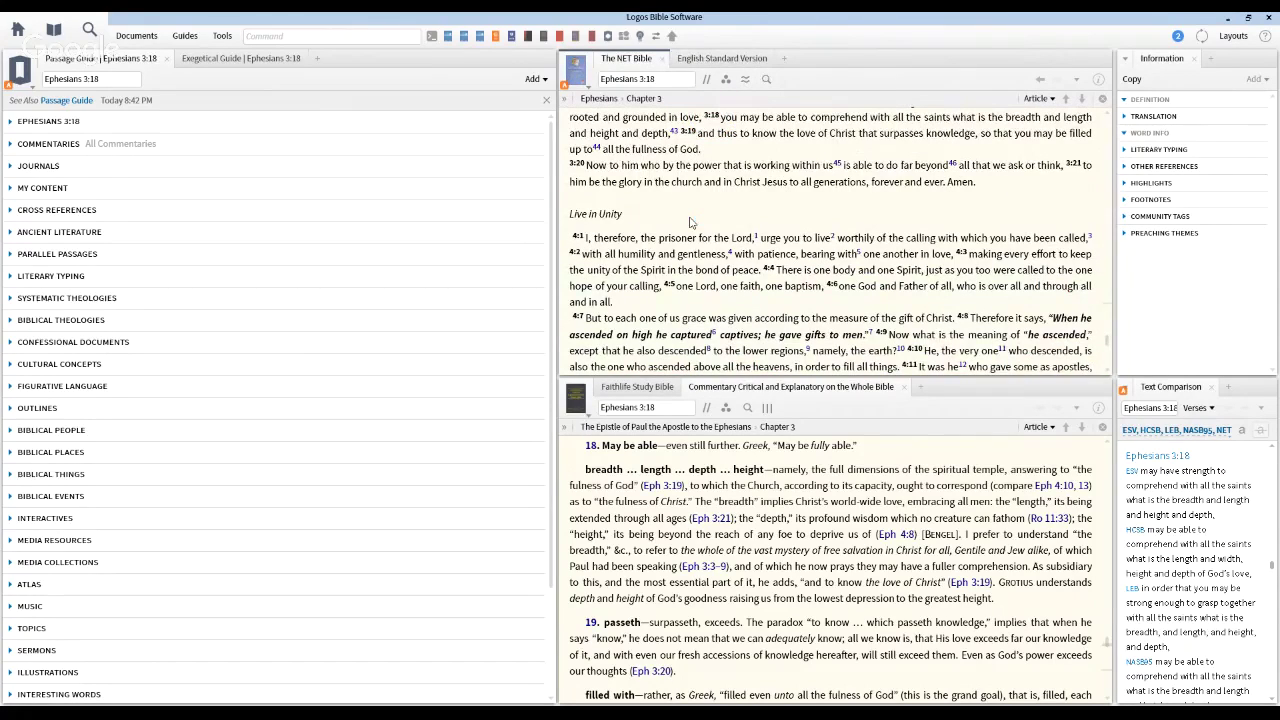
{"action": "key", "text": "ctrl+Page_Up"}
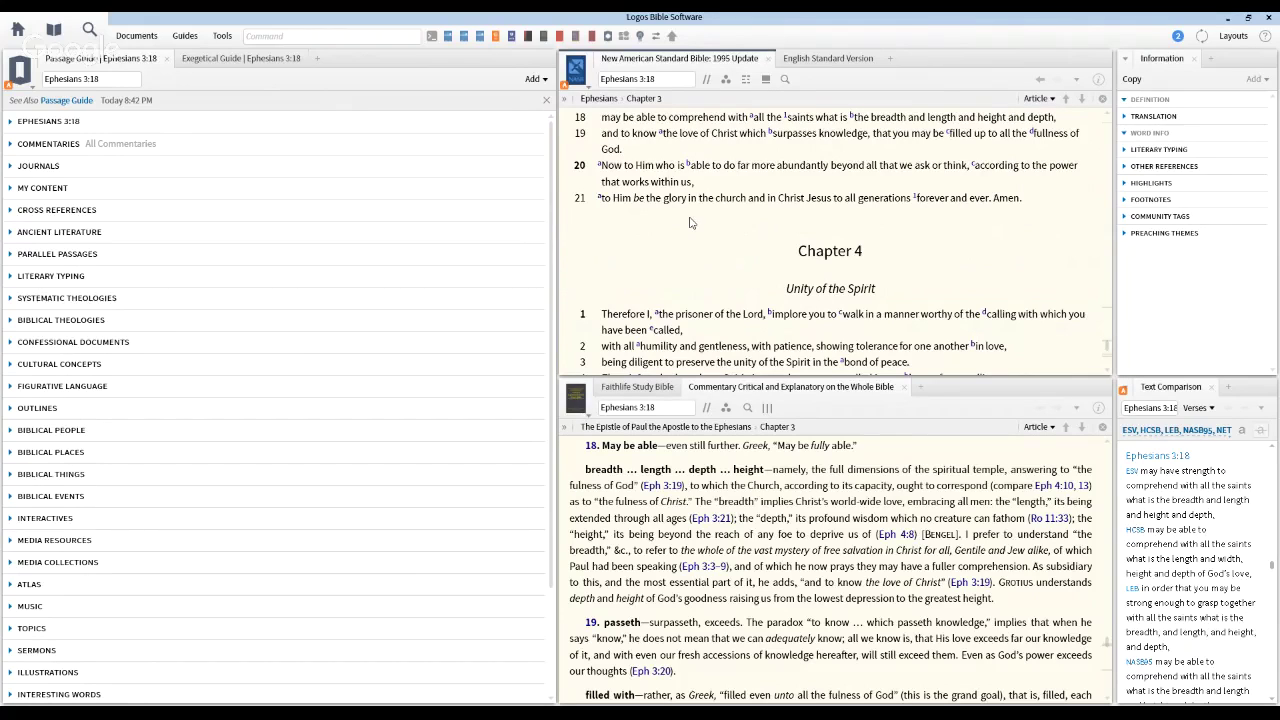
{"action": "key", "text": "ctrl+Page_Up"}
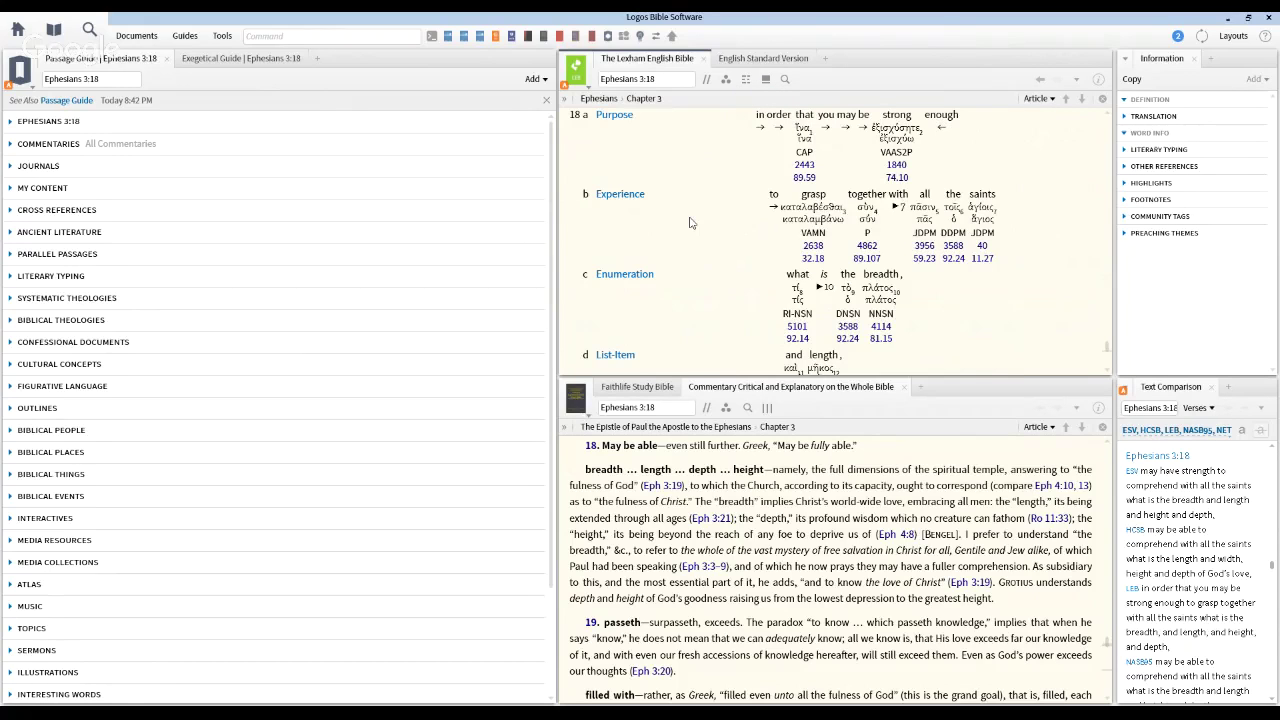
{"action": "key", "text": "ctrl+Page_Up"}
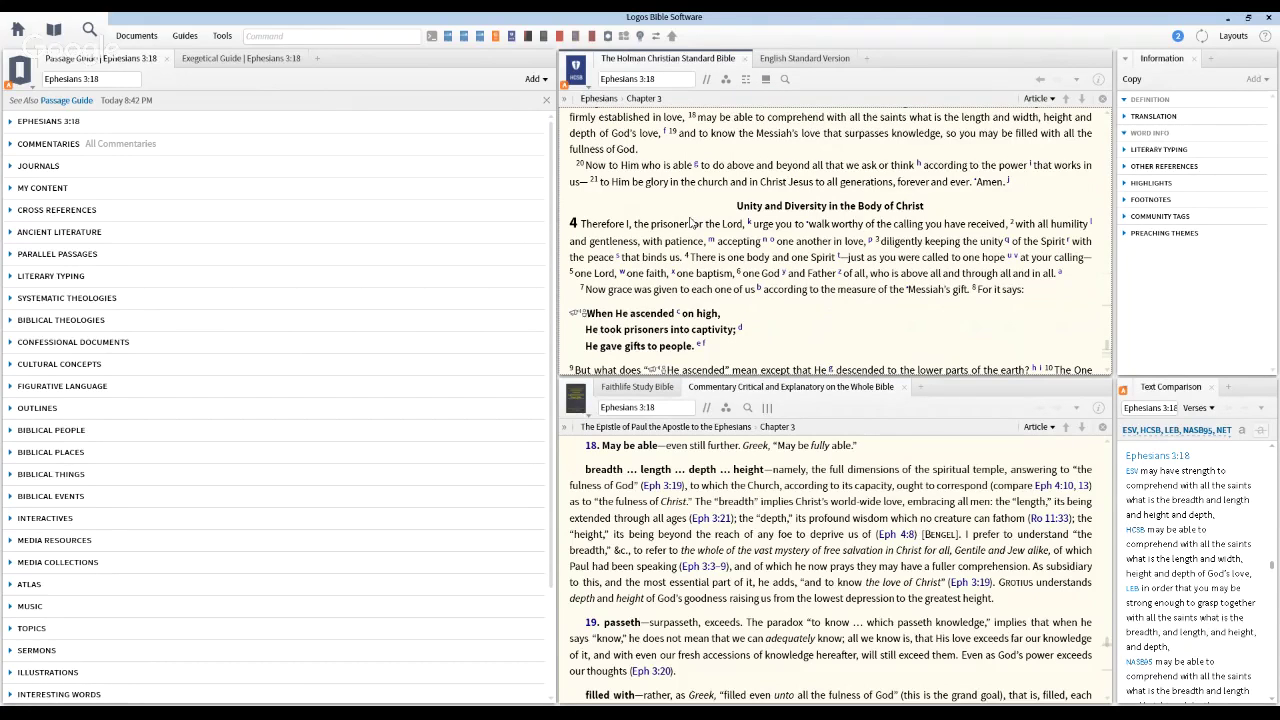
{"action": "key", "text": "ctrl+Page_Up"}
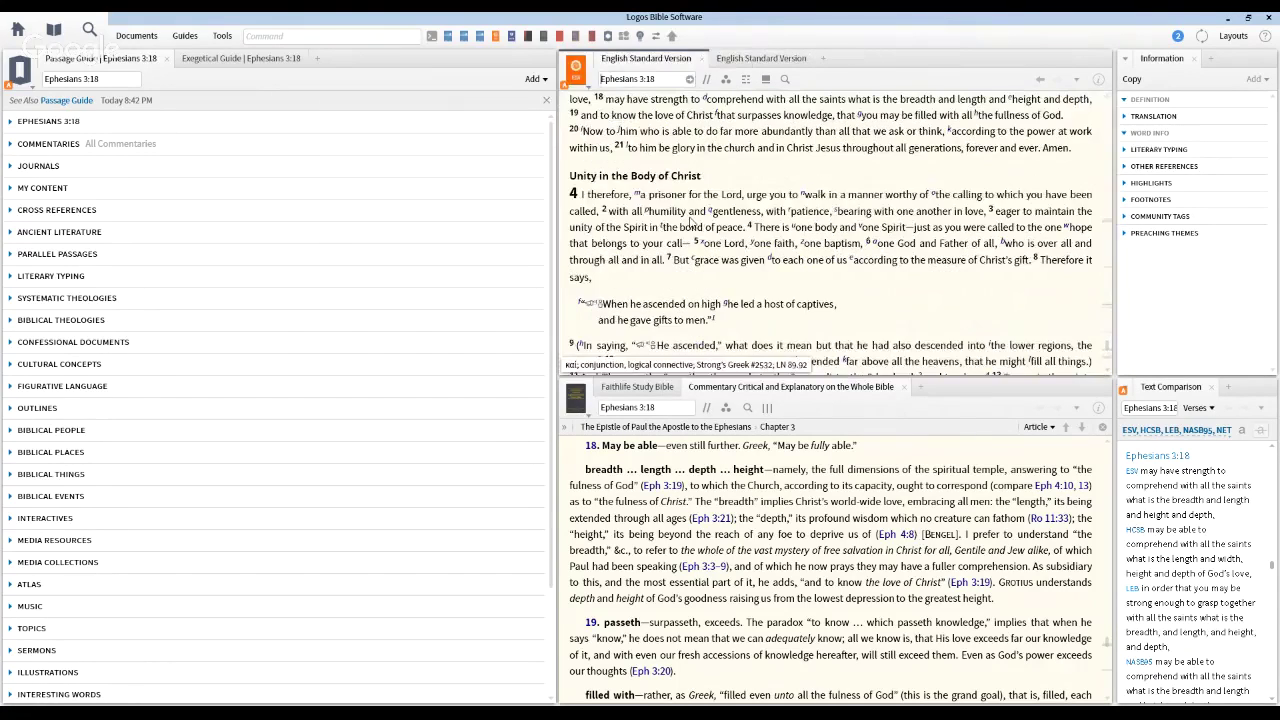
- Examine the English Standard Version's parallel resource sets, both the English Bibles and the full set of all parallel resources
{"action": "left_click", "coordinate": [706, 80]}
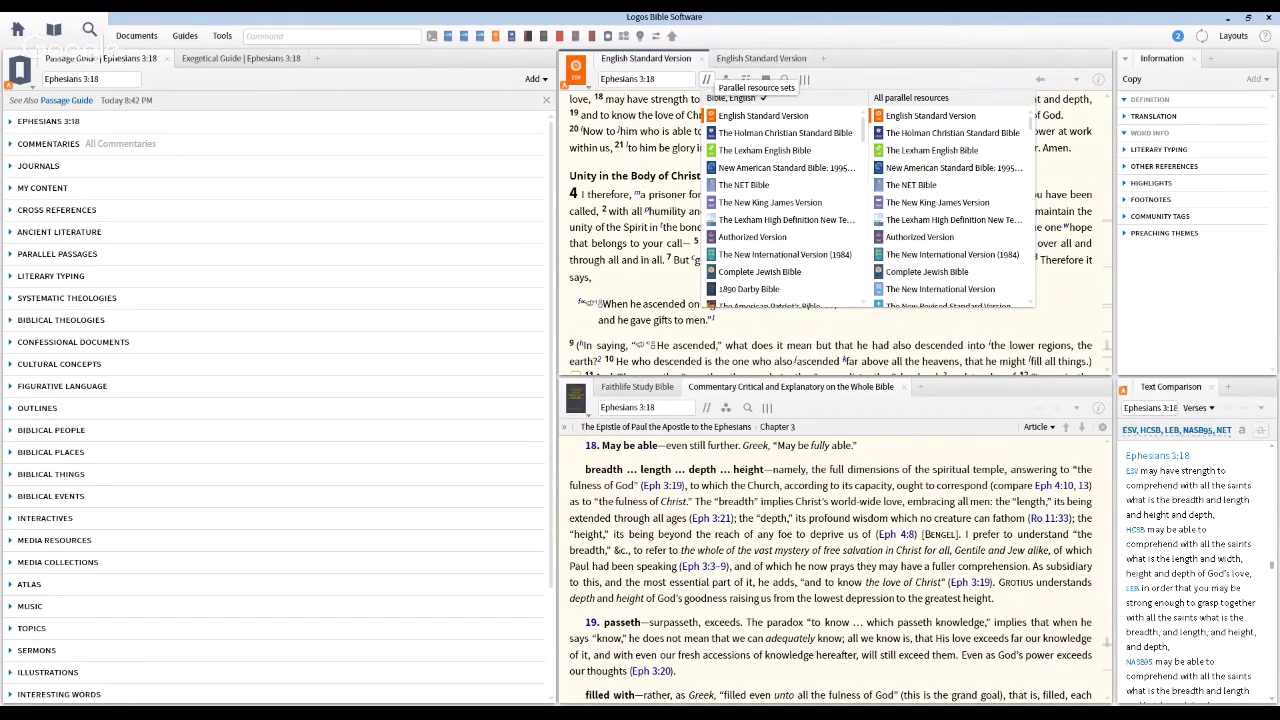
{"action": "scroll", "coordinate": [780, 200], "scroll_direction": "down", "scroll_amount": 10}
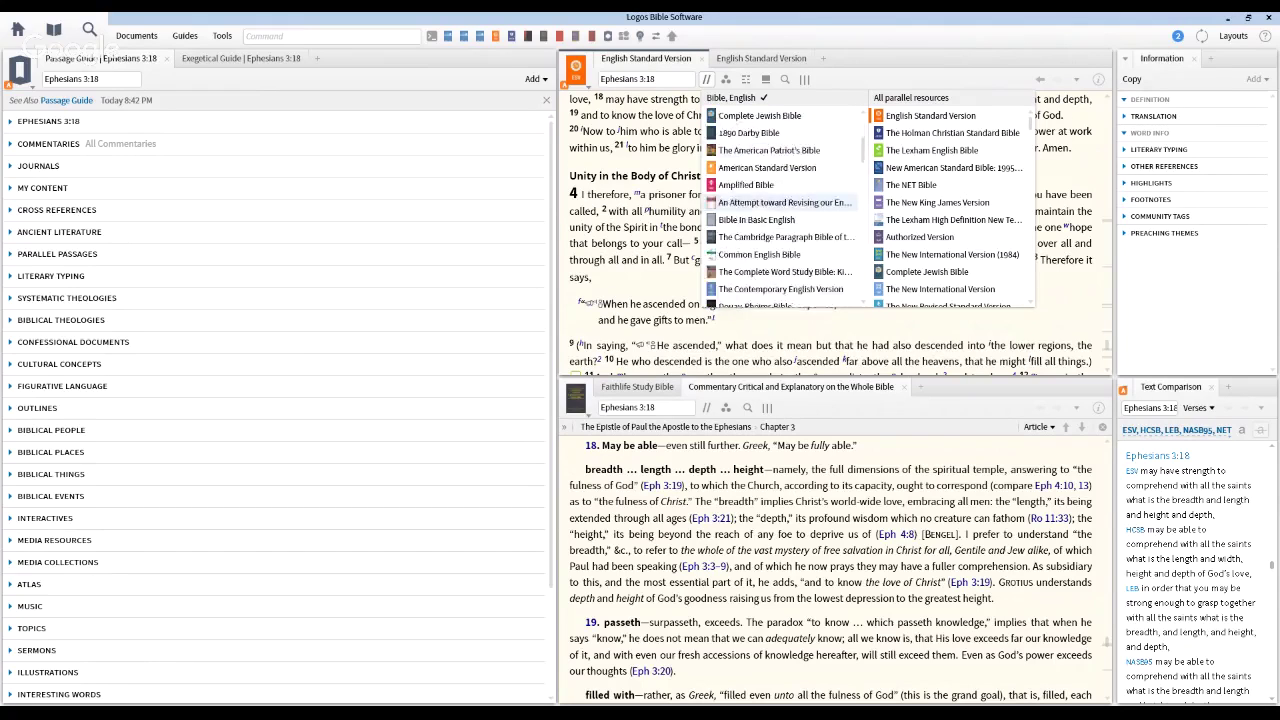
{"action": "scroll", "coordinate": [780, 200], "scroll_direction": "down", "scroll_amount": 5}
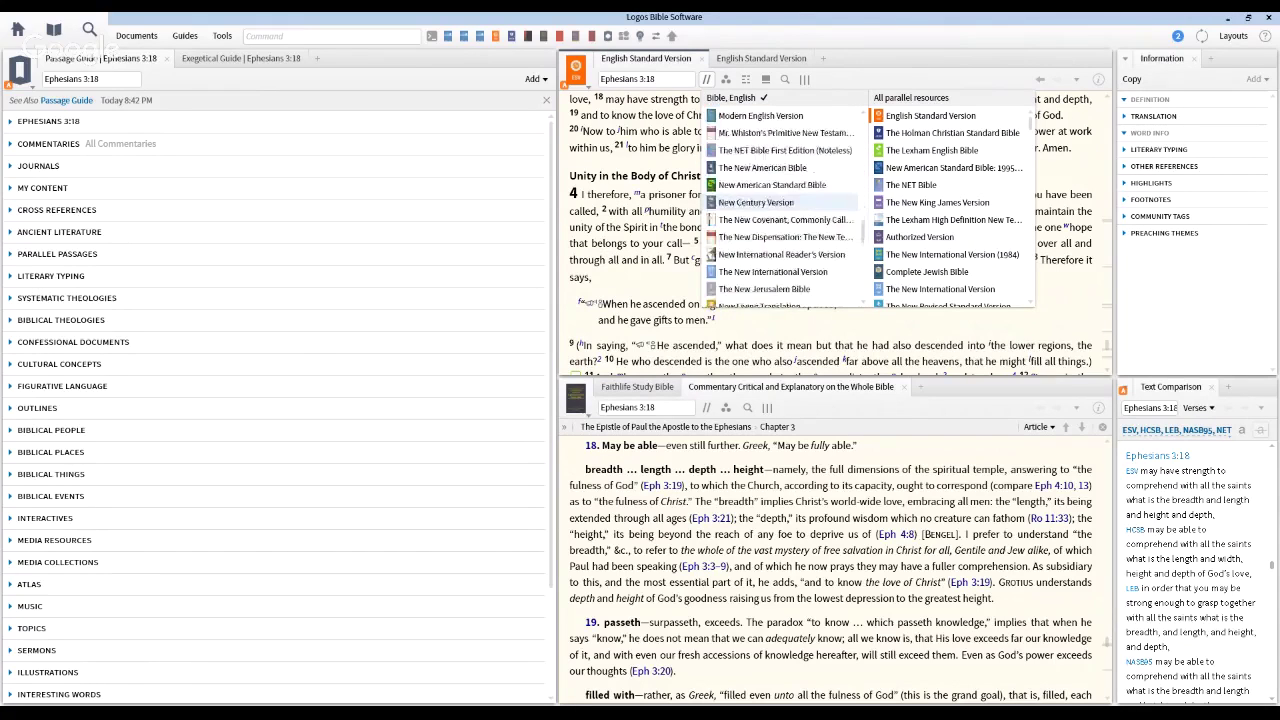
{"action": "scroll", "coordinate": [785, 254], "scroll_direction": "down", "scroll_amount": 5}
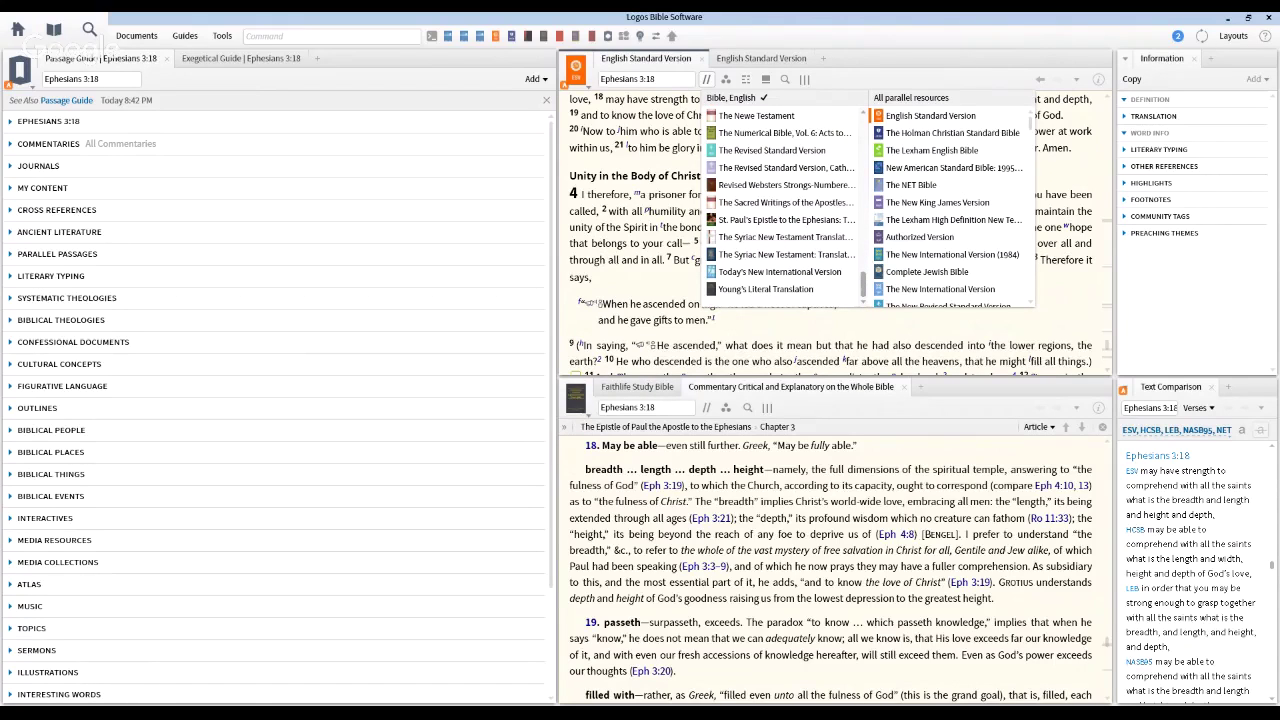
{"action": "scroll", "coordinate": [785, 200], "scroll_direction": "up", "scroll_amount": 3}
{"action": "scroll", "coordinate": [785, 200], "scroll_direction": "up", "scroll_amount": 5}
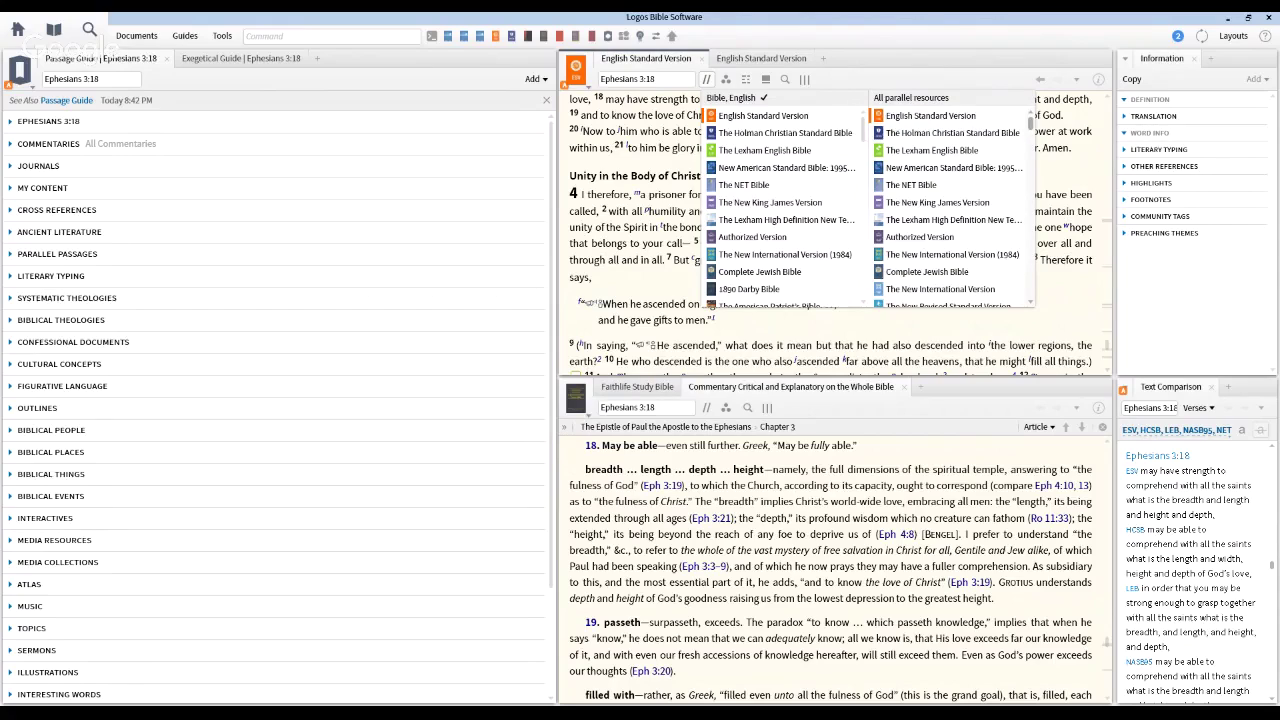
{"action": "scroll", "coordinate": [950, 200], "scroll_direction": "down", "scroll_amount": 5}
{"action": "scroll", "coordinate": [950, 200], "scroll_direction": "down", "scroll_amount": 5}
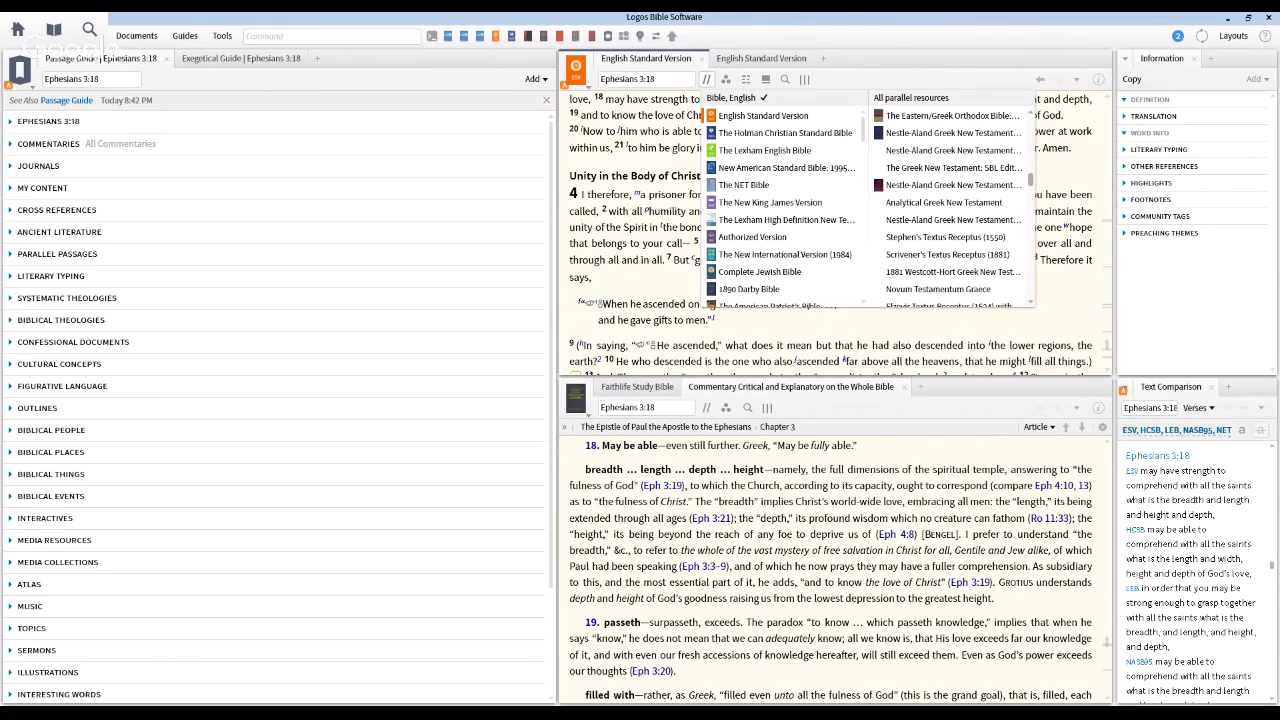
{"action": "scroll", "coordinate": [950, 200], "scroll_direction": "up", "scroll_amount": 10}
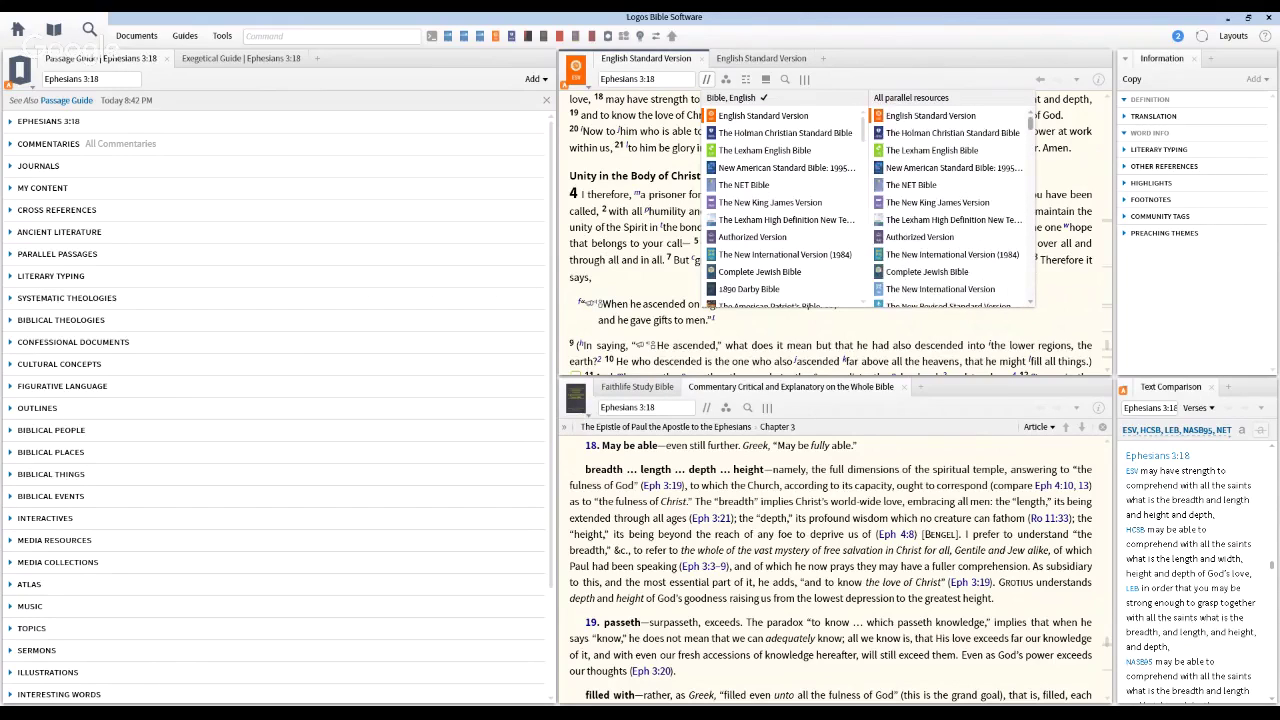
{"action": "scroll", "coordinate": [780, 200], "scroll_direction": "down", "scroll_amount": 10}
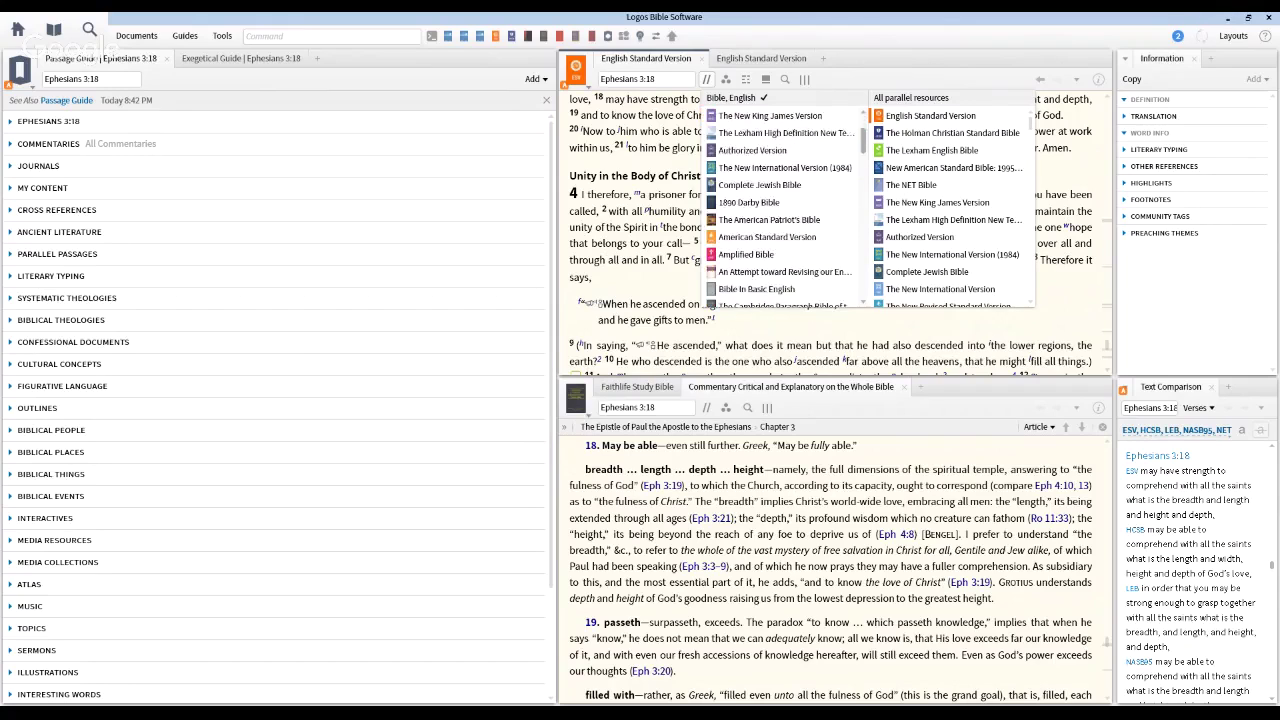
{"action": "scroll", "coordinate": [780, 250], "scroll_direction": "down", "scroll_amount": 5}
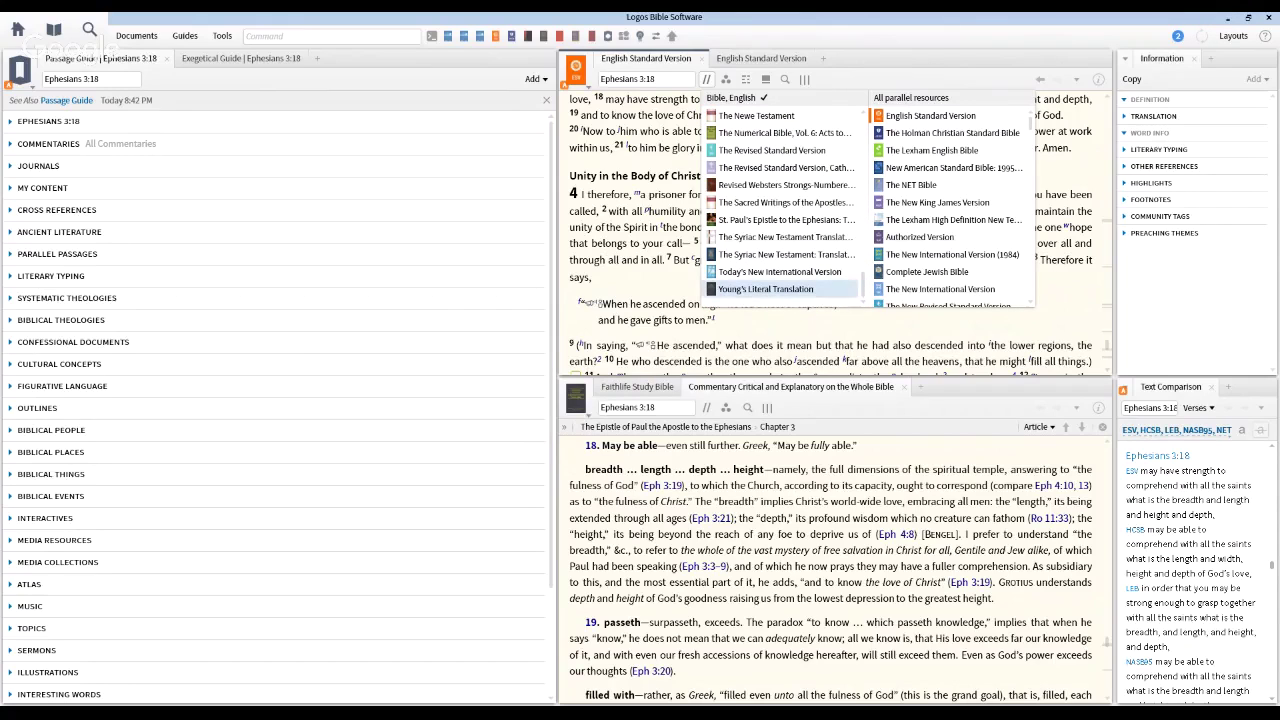
{"action": "left_click", "coordinate": [935, 195]}
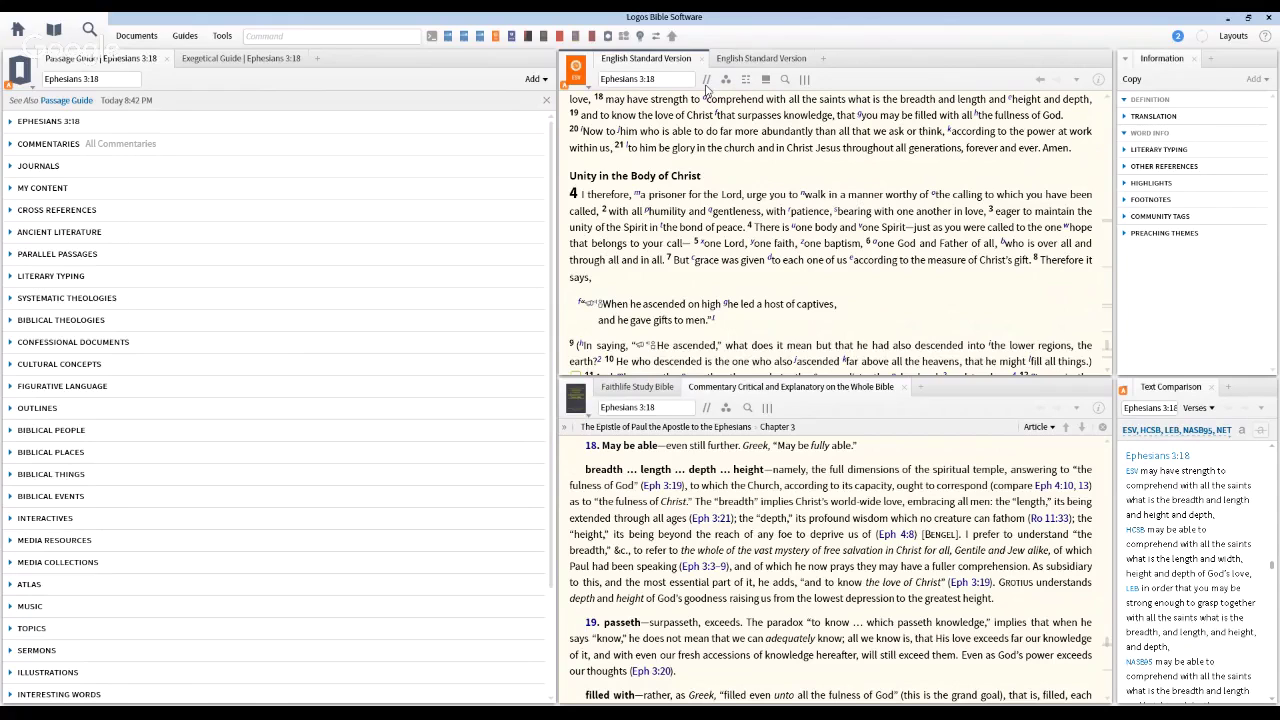
- Switch the Bible to the Revised Websters Strongs-Numbered Bible, and from there to Young's Literal Translation
{"action": "left_click", "coordinate": [706, 88]}
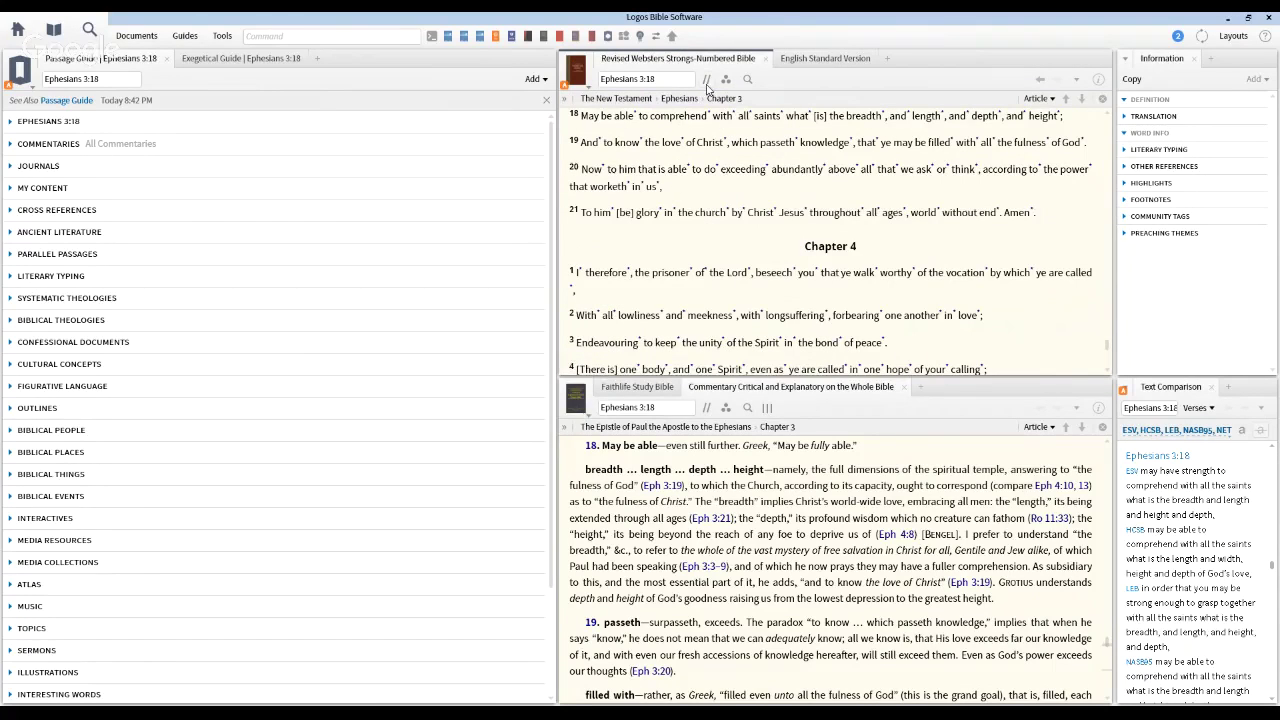
{"action": "left_click", "coordinate": [706, 79]}
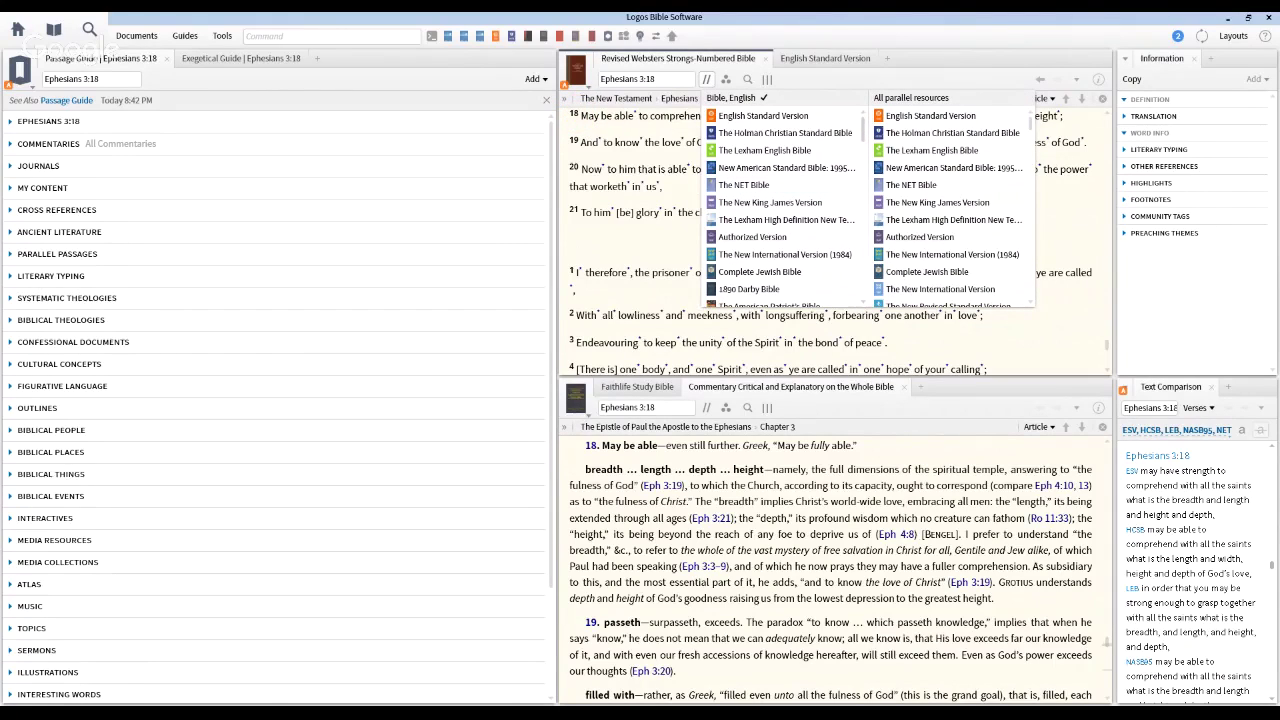
{"action": "scroll", "coordinate": [785, 205], "scroll_direction": "down", "scroll_amount": 10}
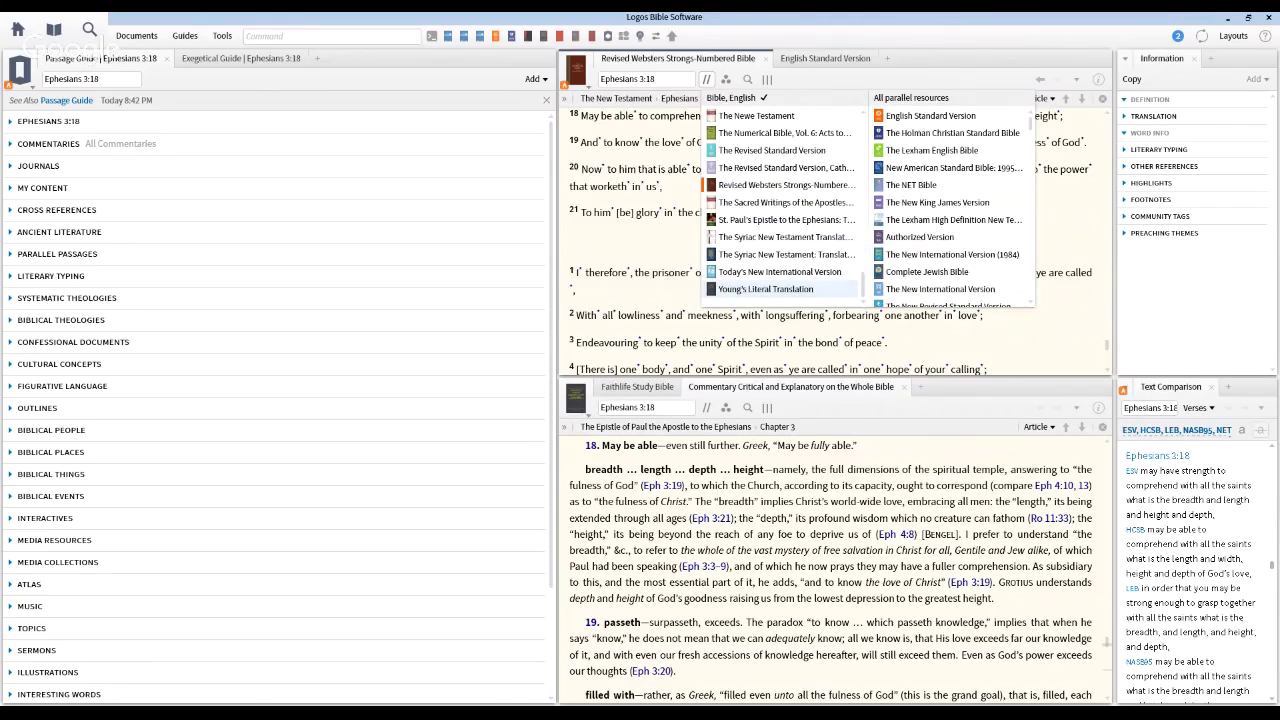
{"action": "left_click", "coordinate": [716, 176]}
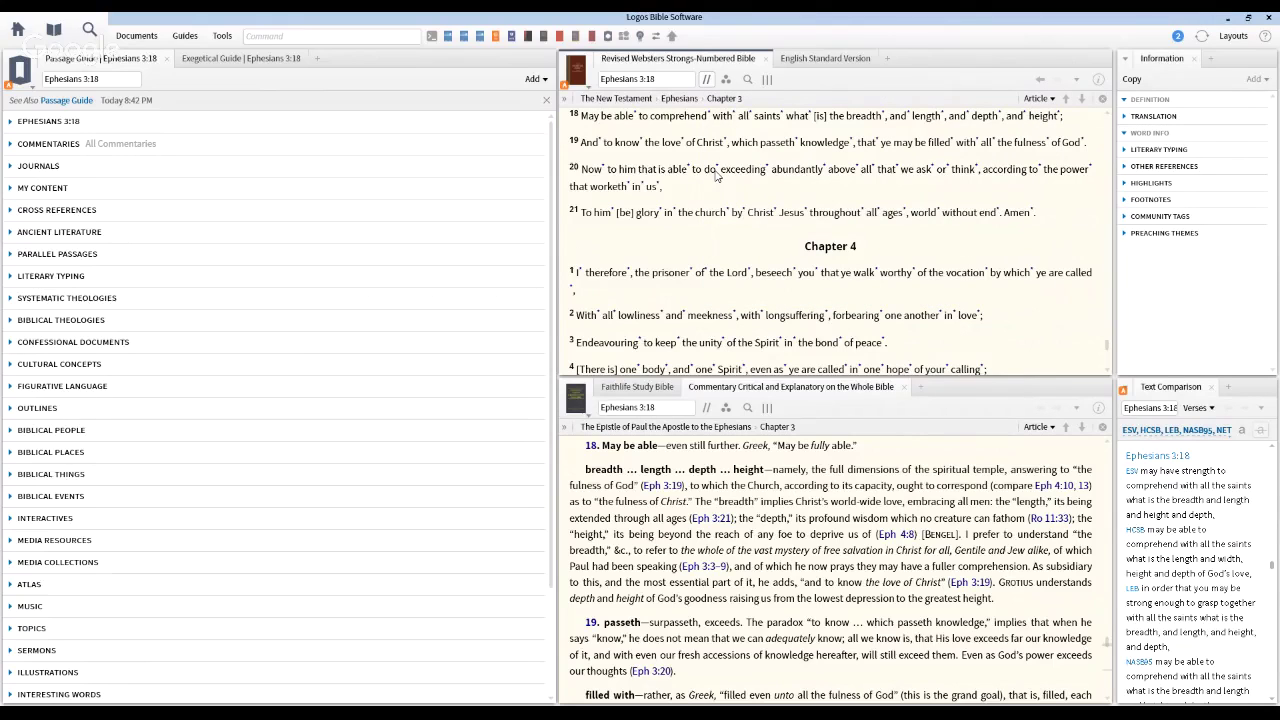
- Replace Young's Literal Translation with the Chinese Bible 中文聖經和合本修訂版 from all parallel resources, and return to the English Standard Version
{"action": "left_click", "coordinate": [706, 80]}
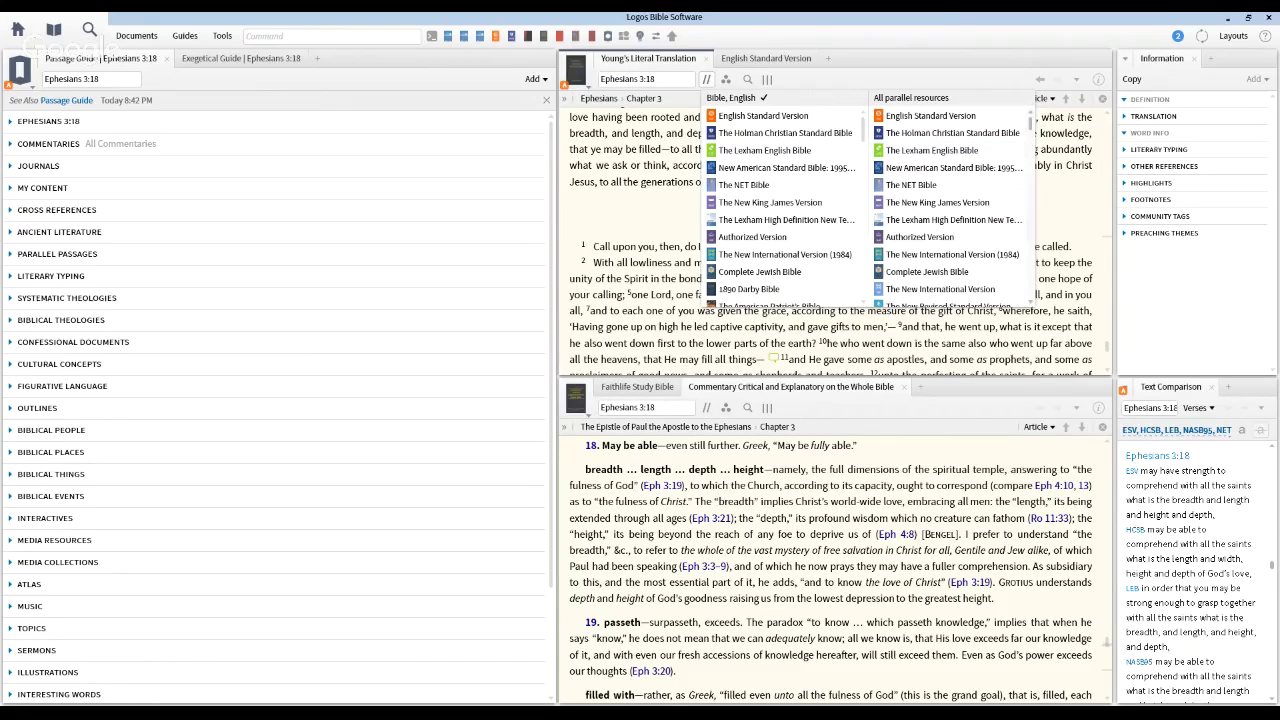
{"action": "left_click_drag", "start_coordinate": [1031, 123], "coordinate": [1031, 288]}
{"action": "scroll", "coordinate": [950, 200], "scroll_direction": "up", "scroll_amount": 1}
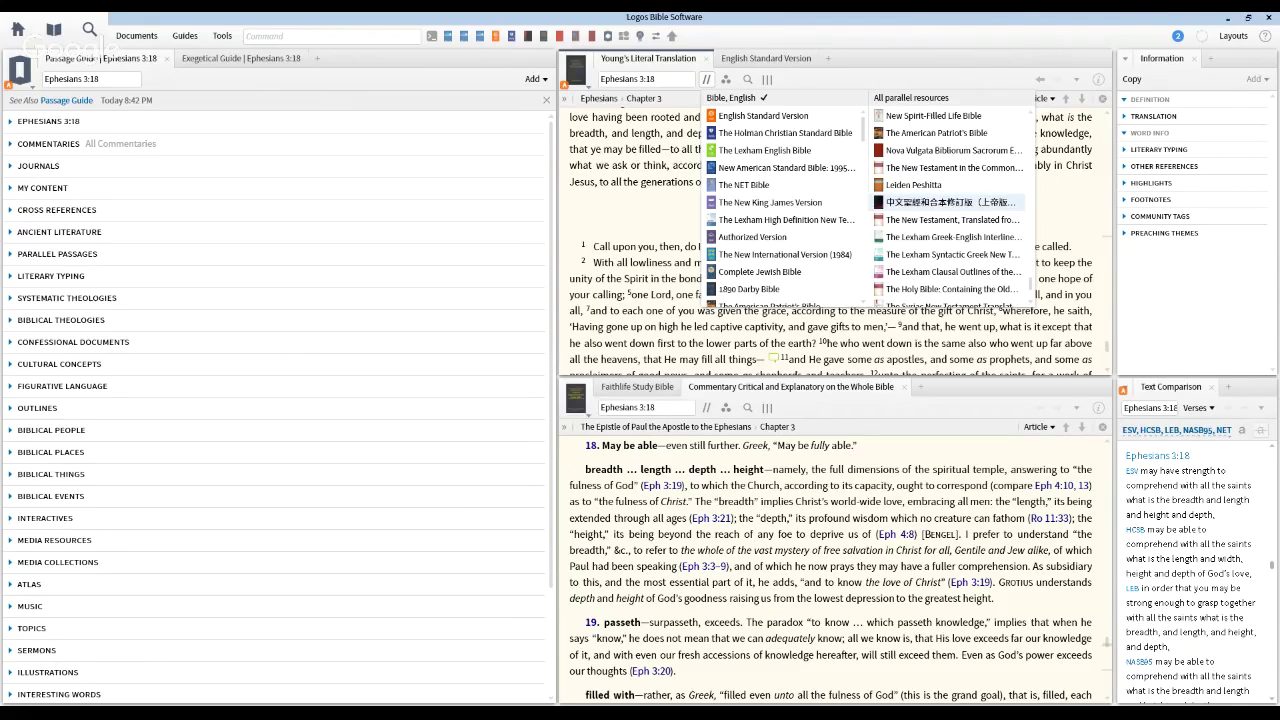
{"action": "left_click", "coordinate": [924, 203]}
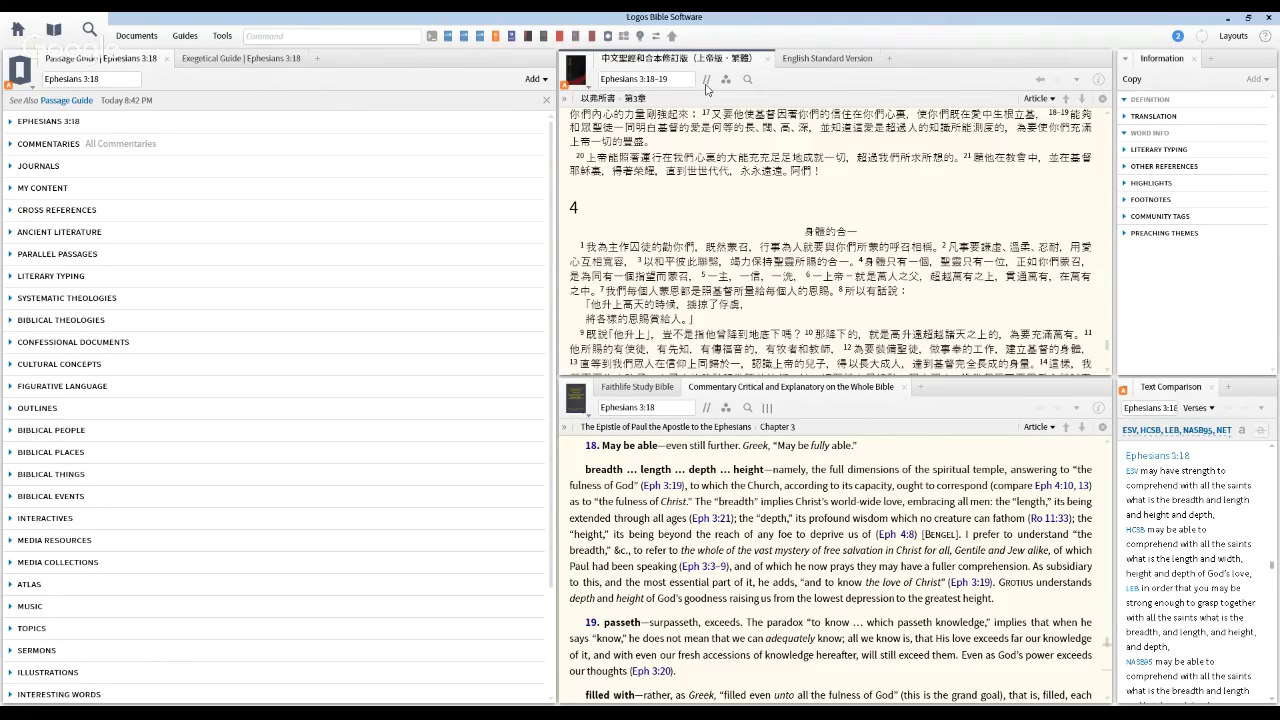
{"action": "left_click", "coordinate": [706, 80]}
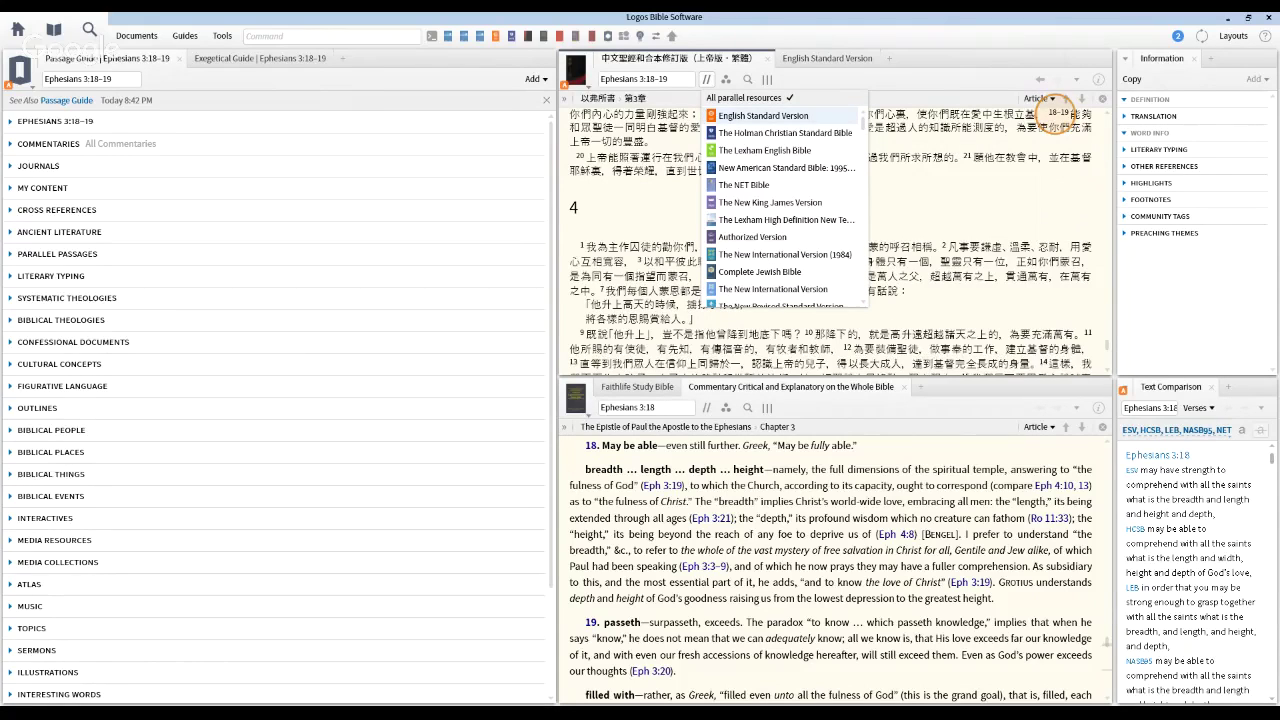
{"action": "left_click", "coordinate": [777, 118]}
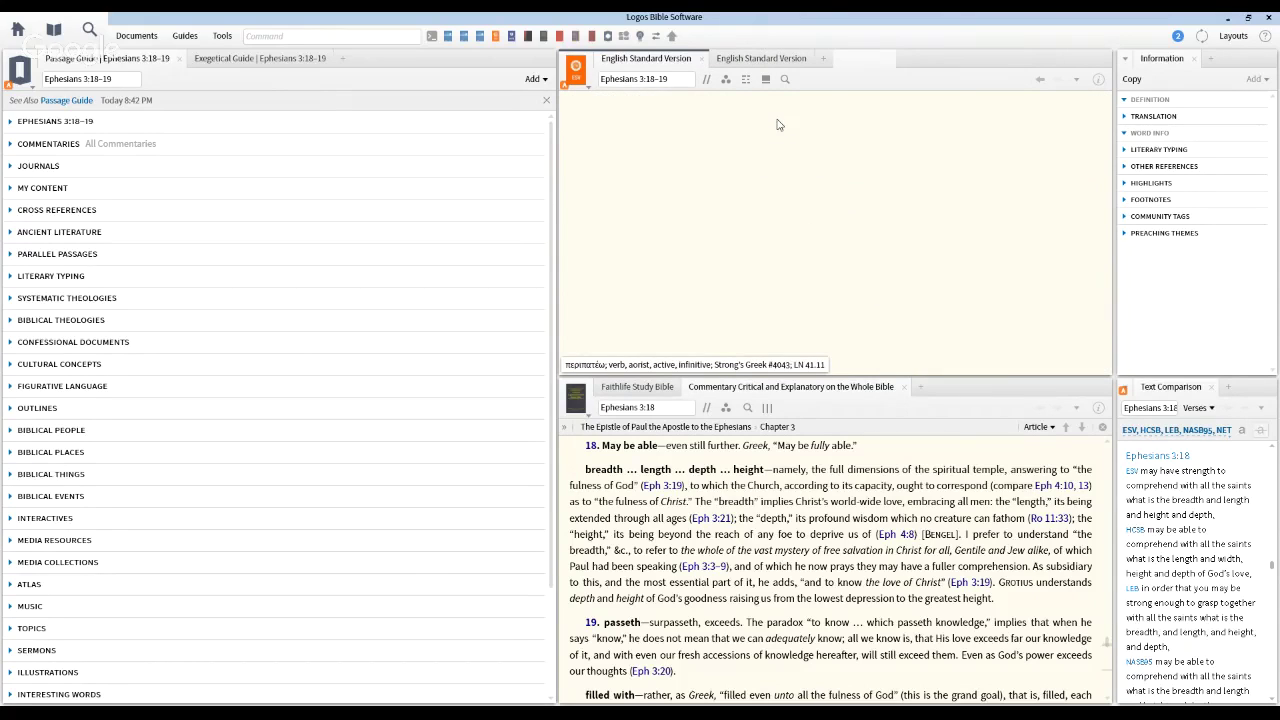
- Switch to the Authorized Version through all parallel resources, and return to the English Standard Version
{"action": "left_click", "coordinate": [705, 86]}
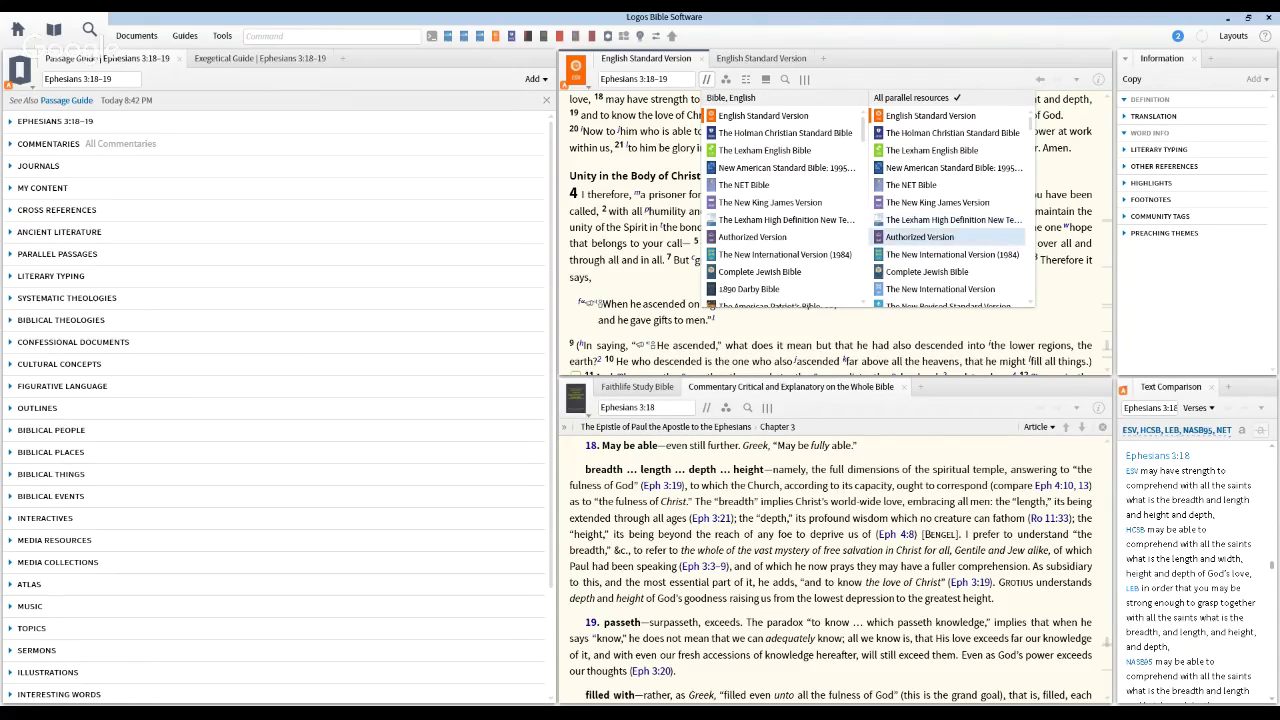
{"action": "left_click", "coordinate": [920, 237]}
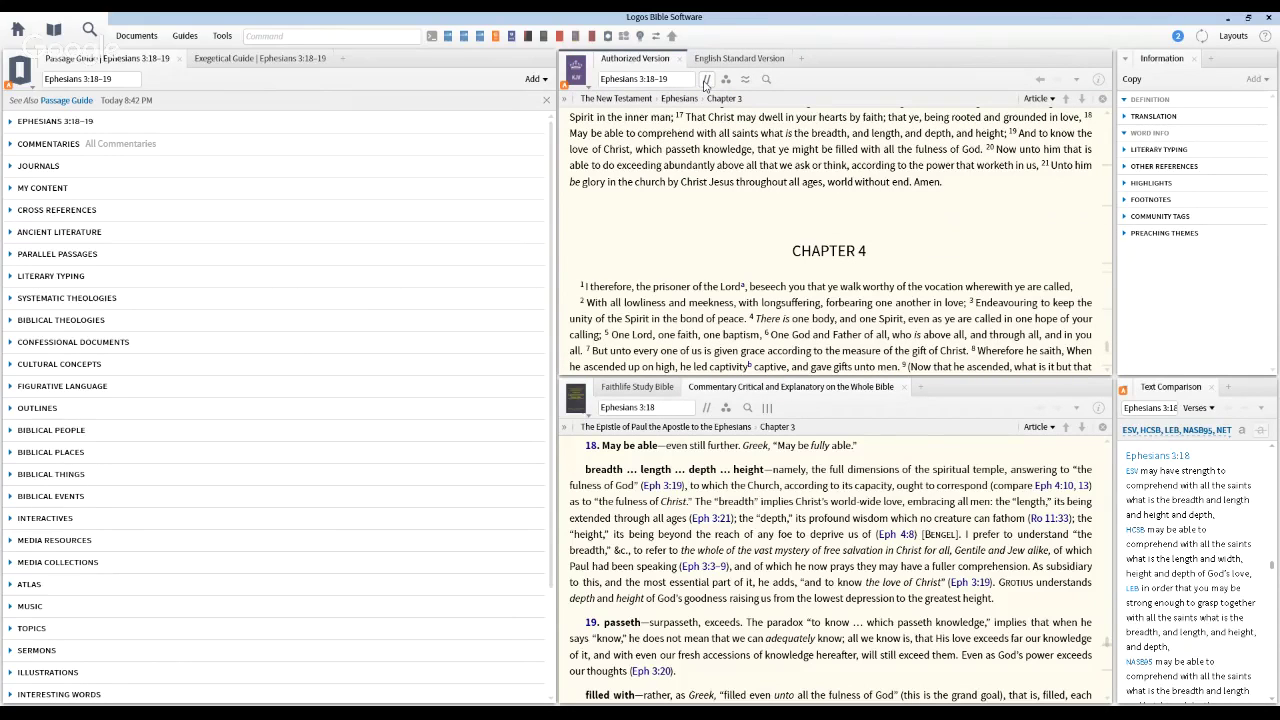
{"action": "left_click", "coordinate": [706, 80]}
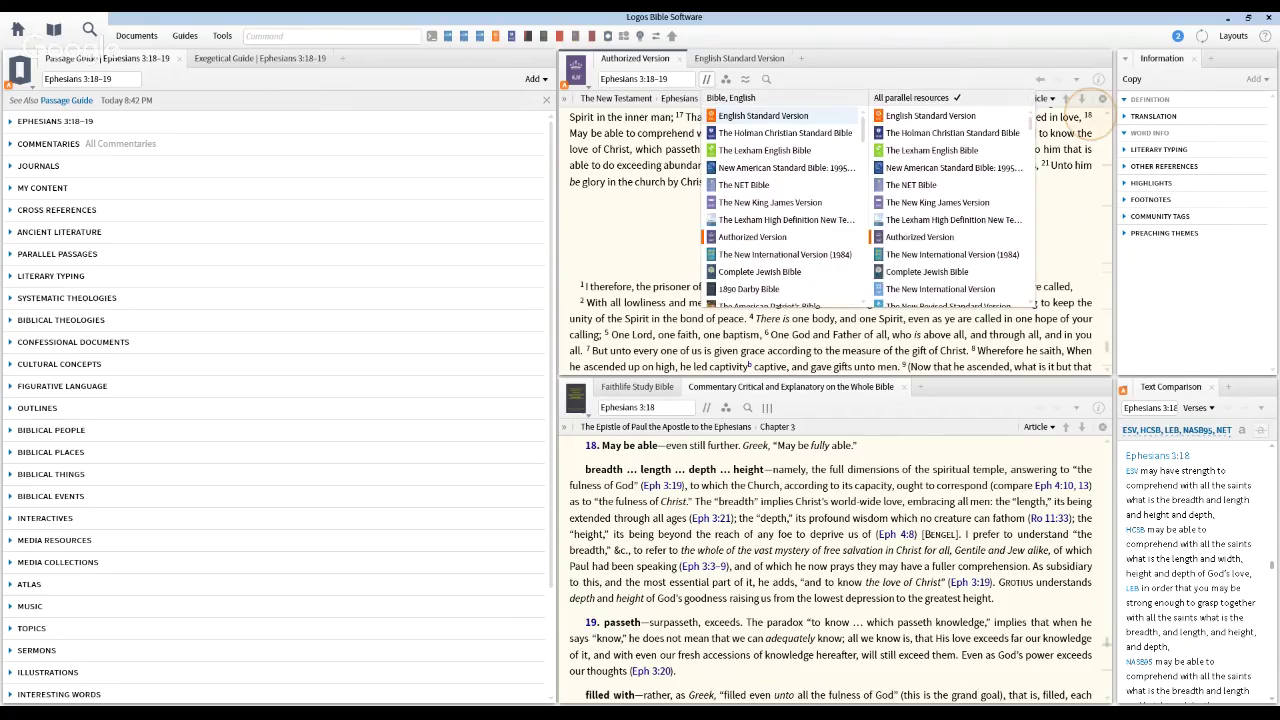
{"action": "left_click", "coordinate": [1083, 98]}
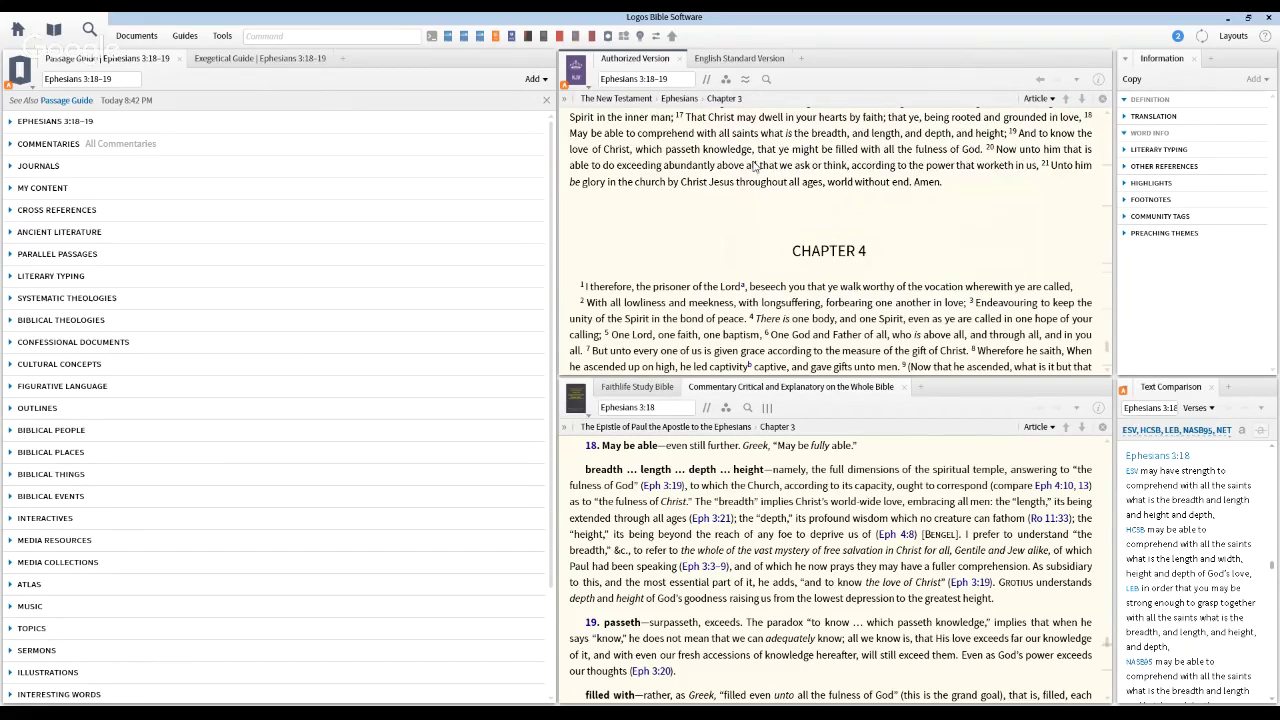
{"action": "key", "text": "Right"}
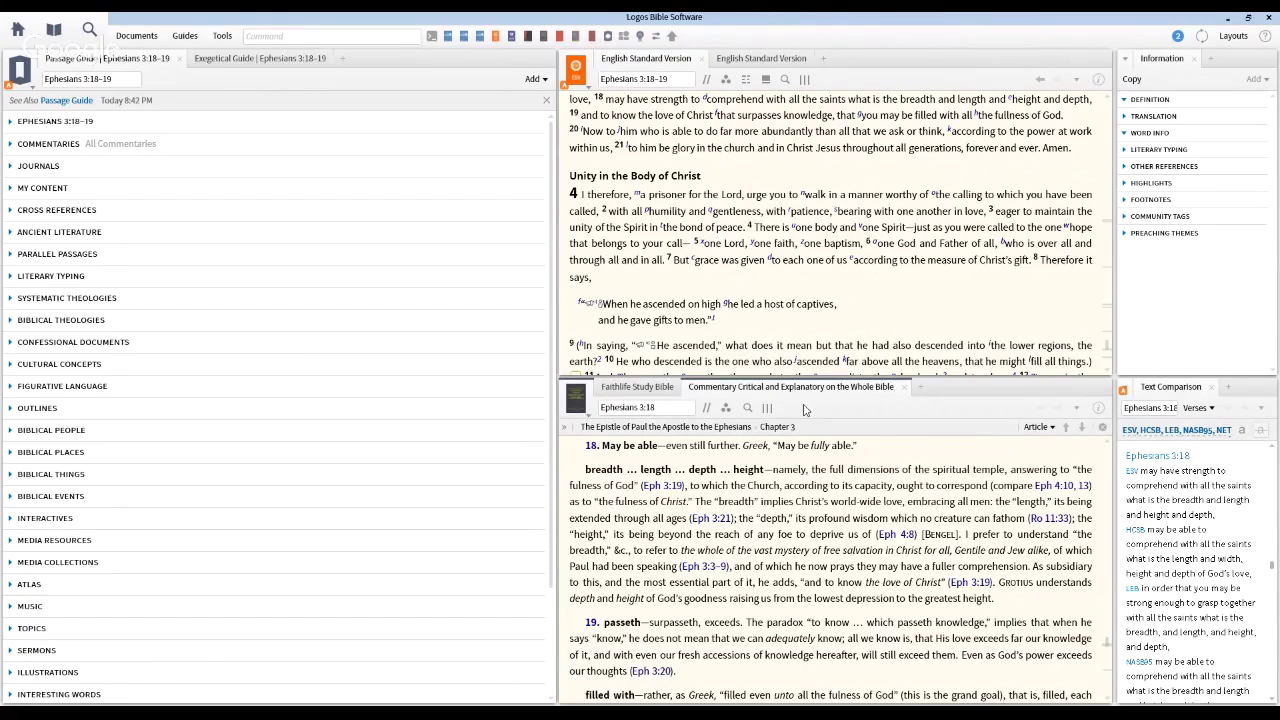
- Replace the Commentary Critical and Explanatory on the Whole Bible with Matthew Henry's Commentary on the Whole Bible from all parallel resources
{"action": "mouse_move", "coordinate": [765, 395]}
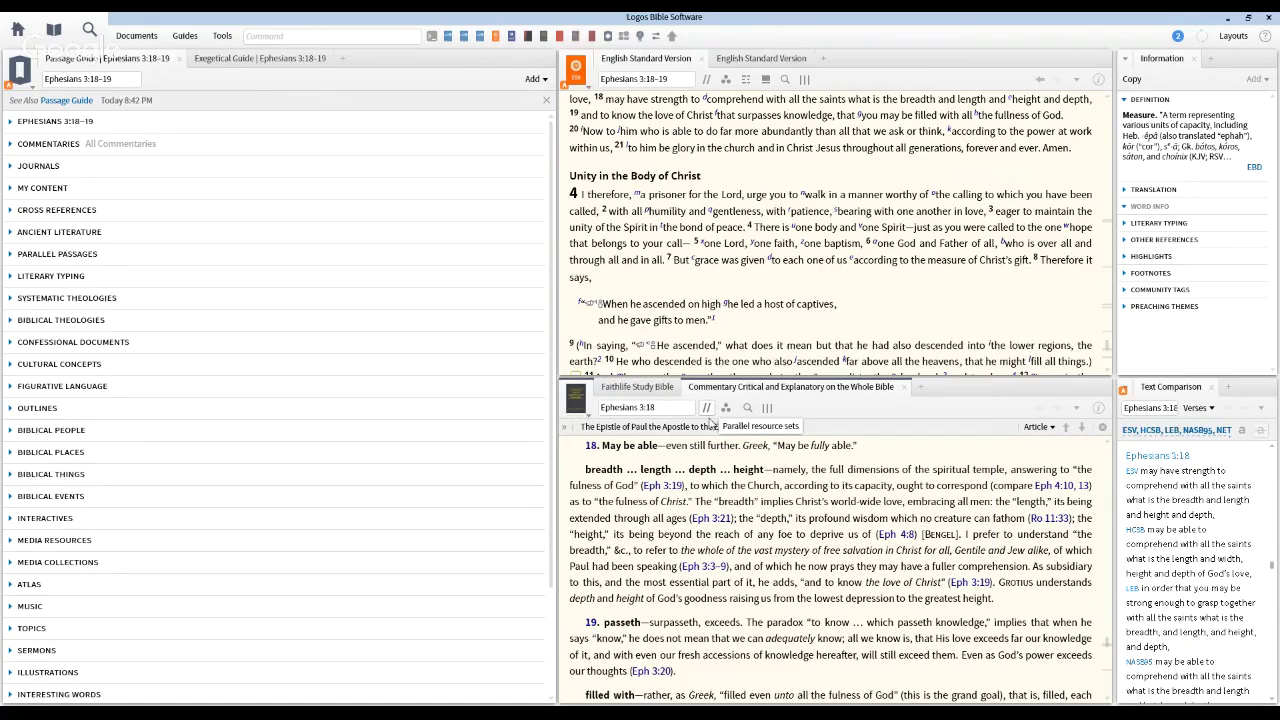
{"action": "left_click", "coordinate": [709, 413]}
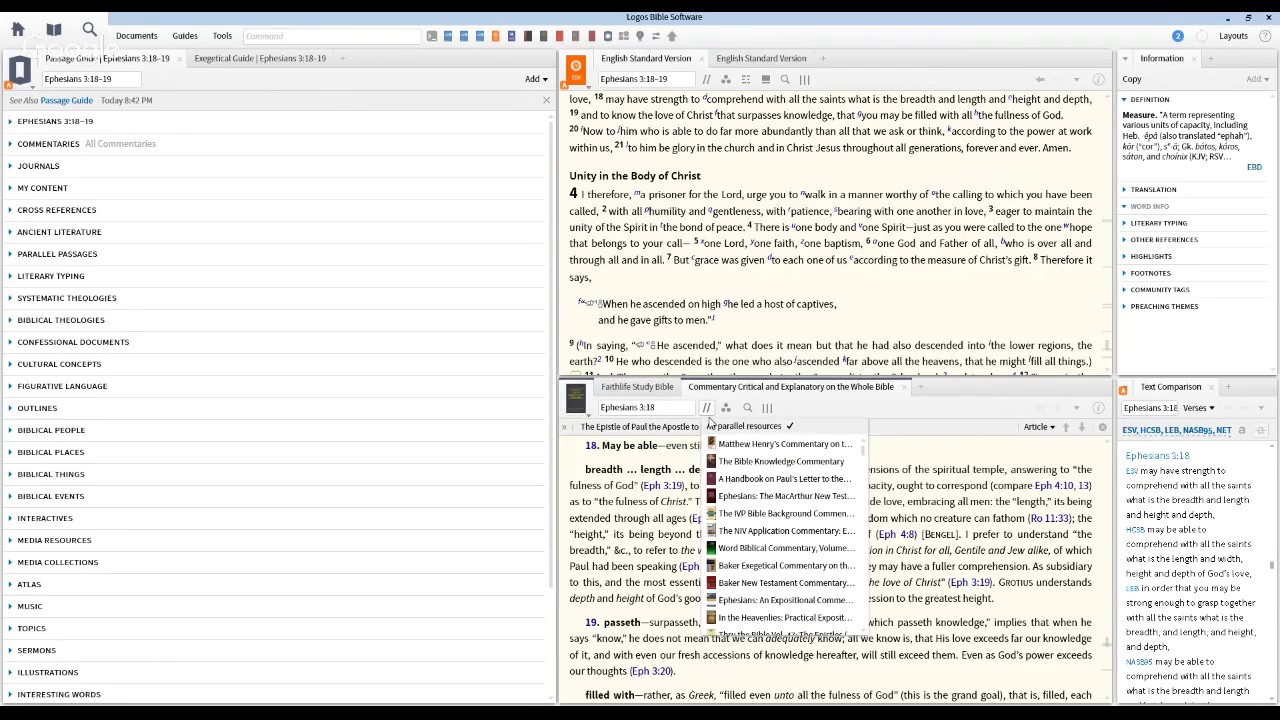
{"action": "mouse_move", "coordinate": [715, 444]}
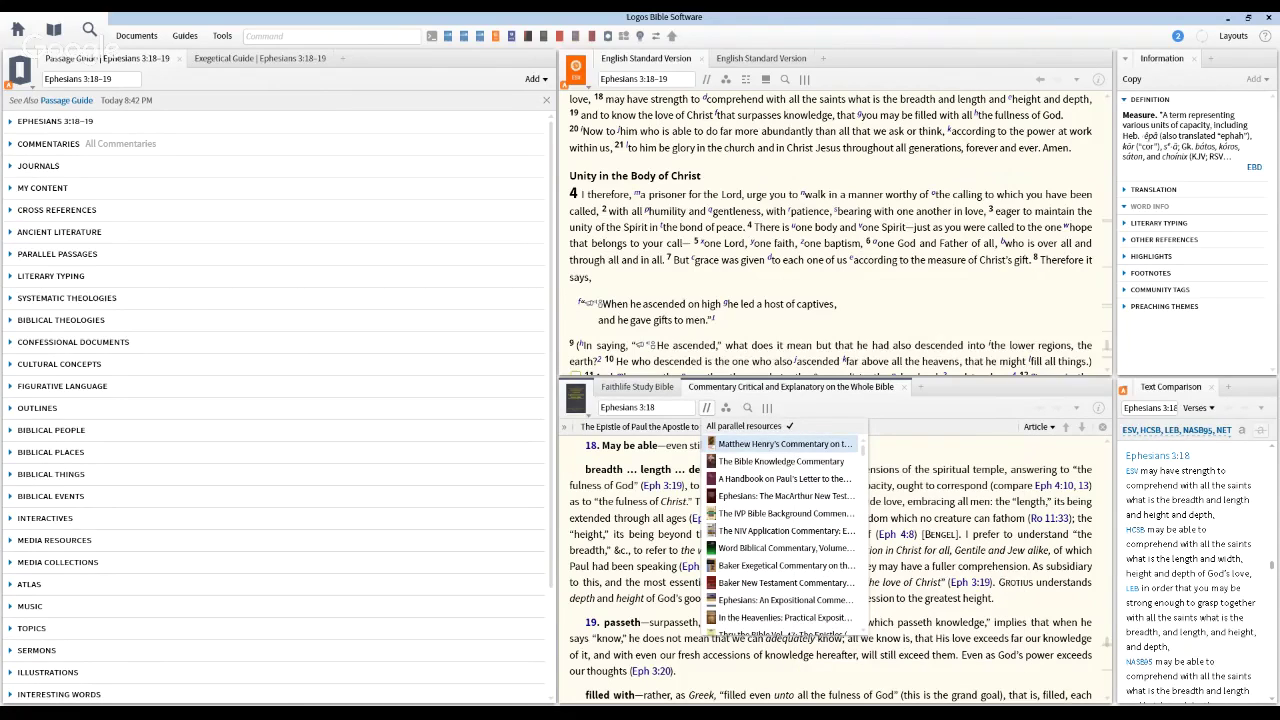
{"action": "left_click", "coordinate": [760, 444]}
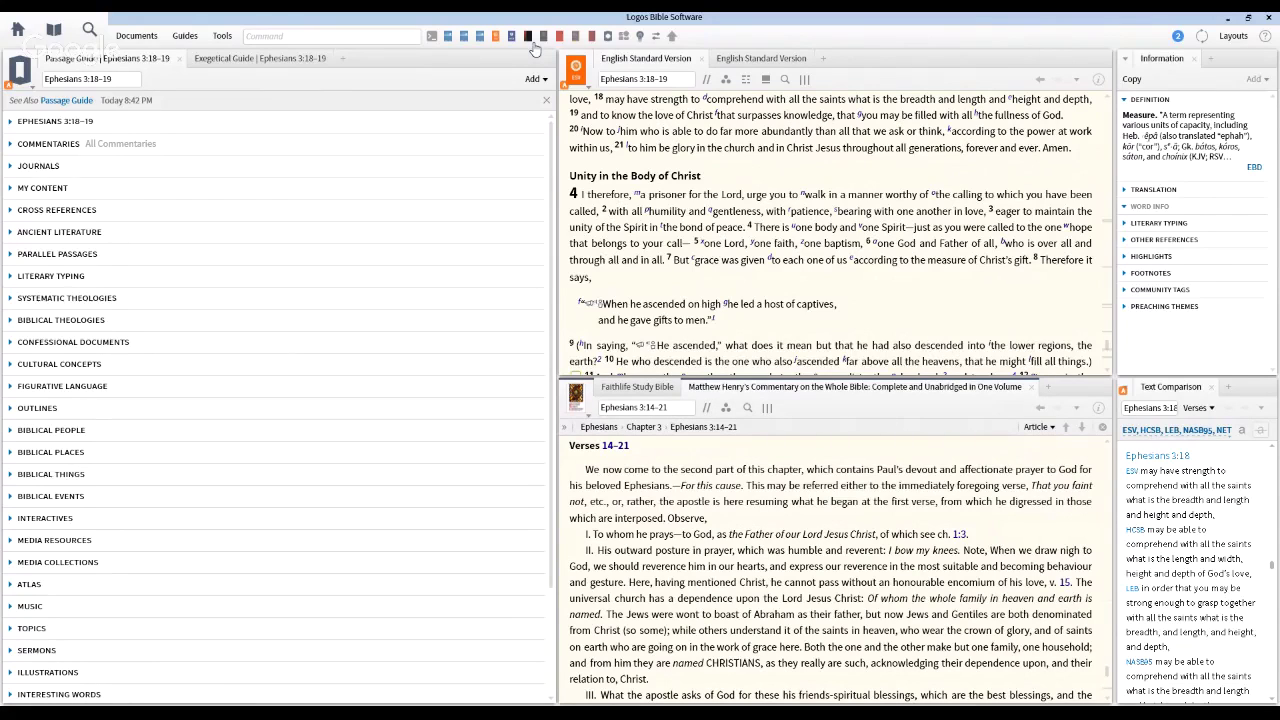
- Examine the parallel resource sets of Matthew Henry's Commentary, both the Commentaries, Matthew set and all parallel resources
{"action": "left_click", "coordinate": [706, 409]}
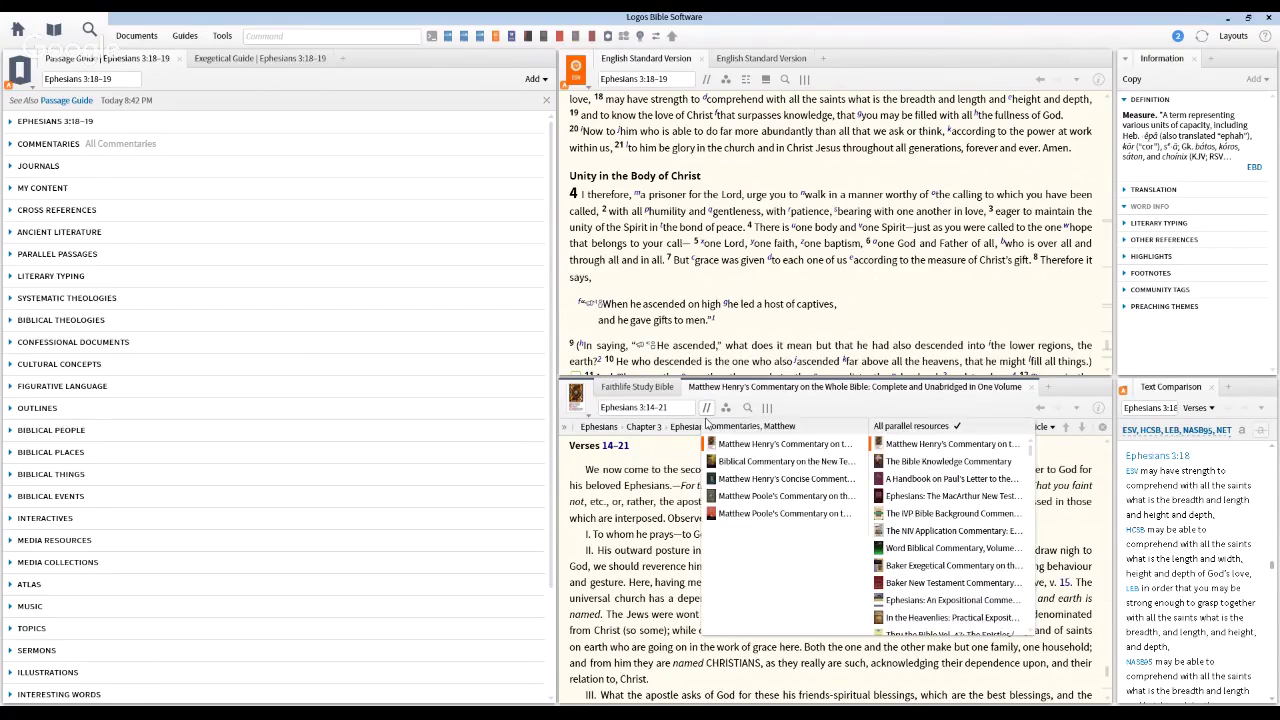
{"action": "left_click", "coordinate": [878, 408]}
{"action": "left_click", "coordinate": [706, 407]}
{"action": "left_click", "coordinate": [808, 416]}
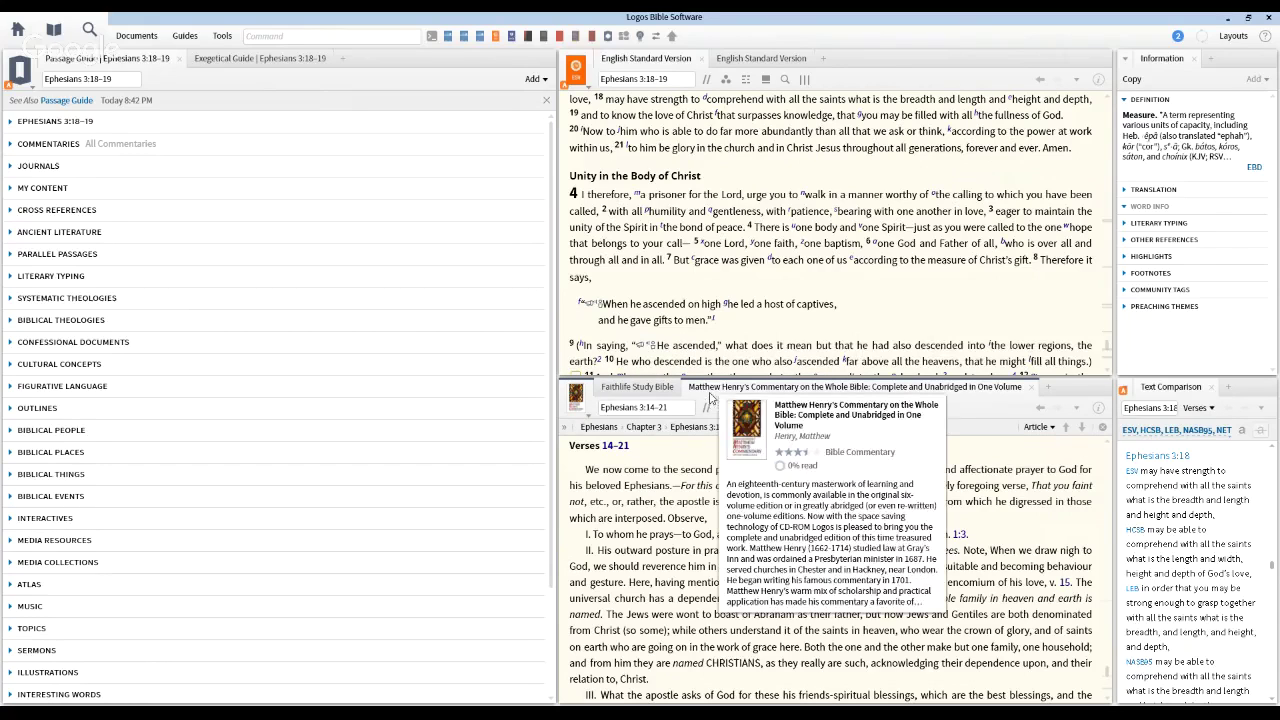
- Close Matthew Henry's Commentary and open the Commentary Critical and Explanatory on the Whole Bible beside the Faithlife Study Bible
{"action": "left_click", "coordinate": [1031, 387]}
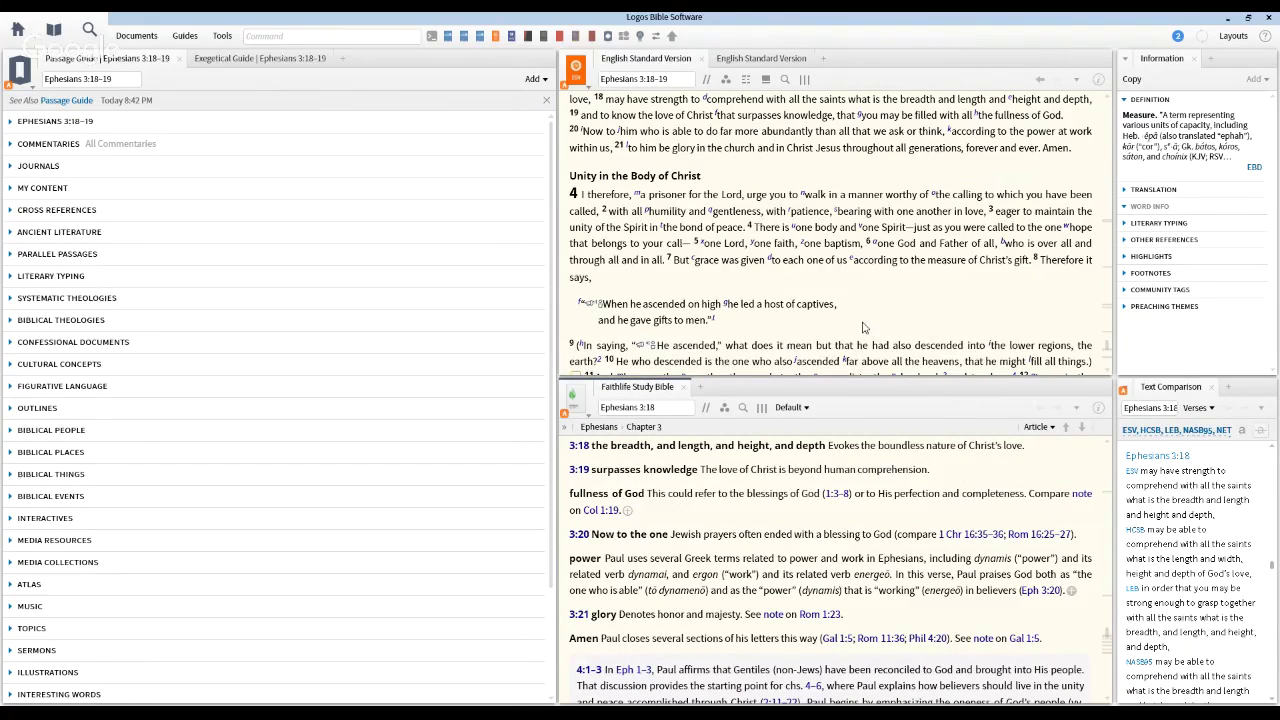
{"action": "left_click", "coordinate": [640, 80]}
{"action": "left_click", "coordinate": [640, 89]}
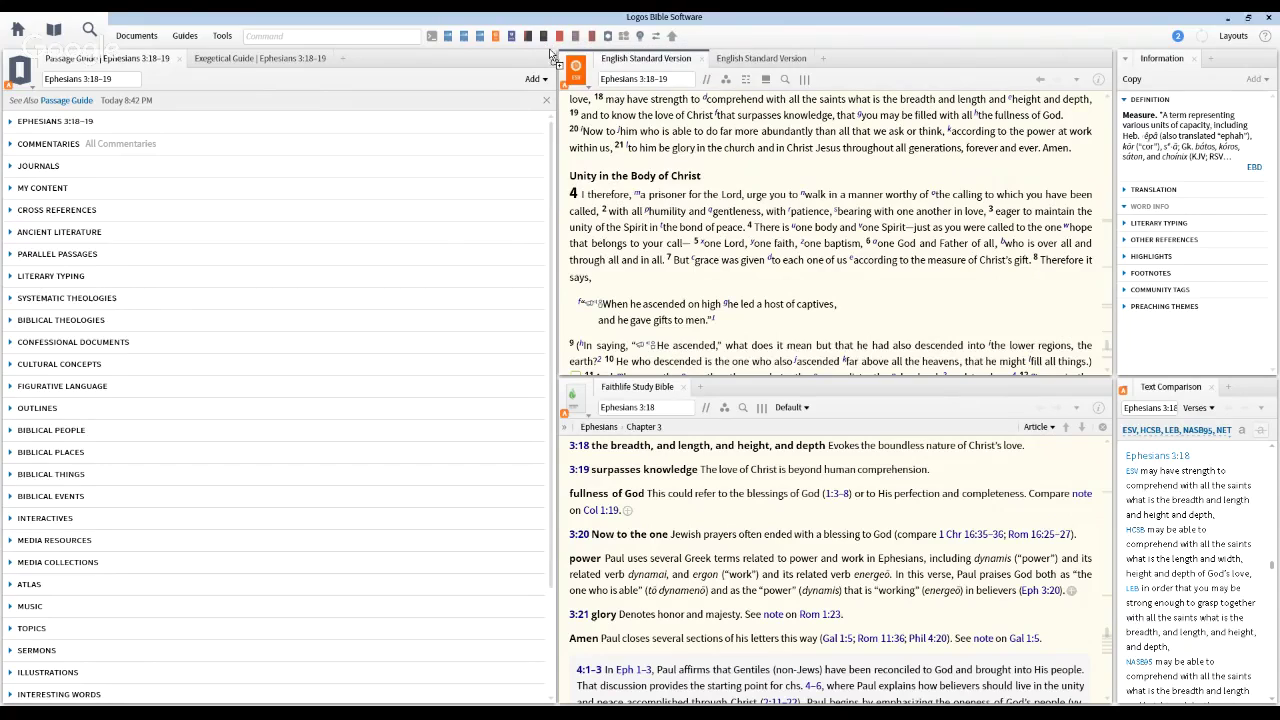
{"action": "left_click_drag", "start_coordinate": [544, 38], "coordinate": [692, 400]}
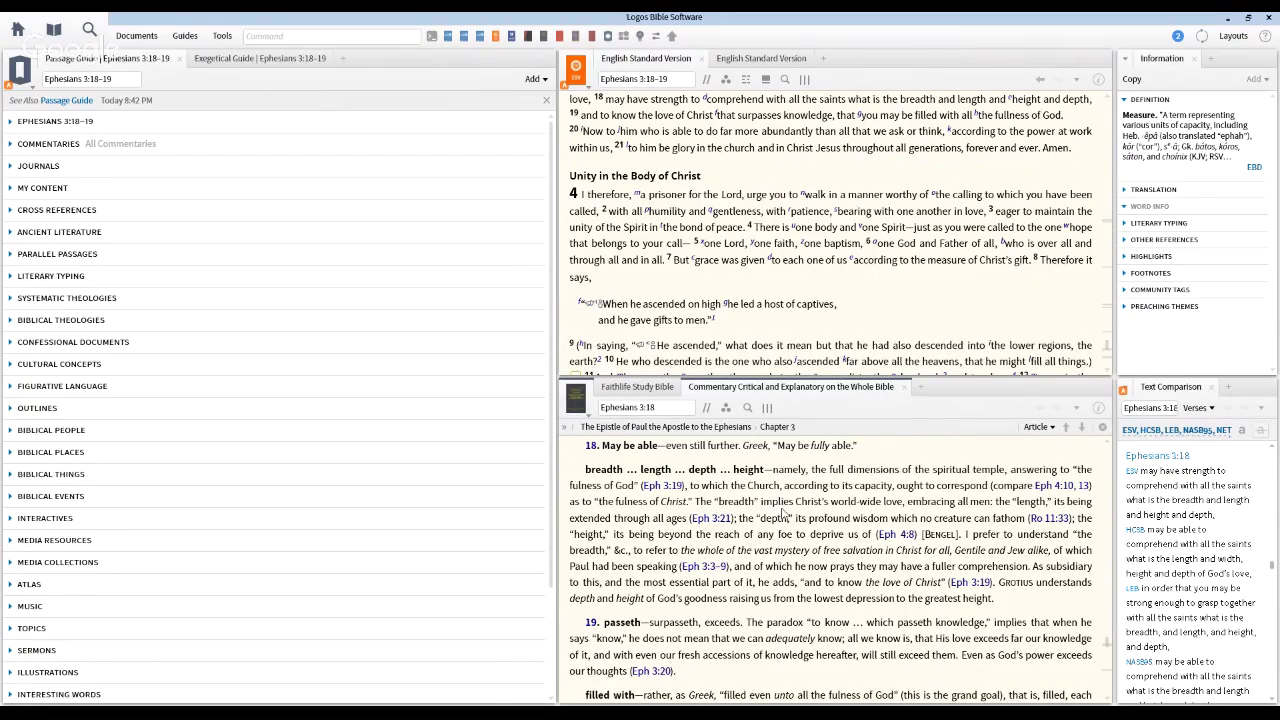
- Advance the commentary to Ephesians 4:1–32 and switch to the parallel resource Saint Paul's Captivity Letters
{"action": "scroll", "coordinate": [767, 513], "scroll_direction": "down", "scroll_amount": 4}
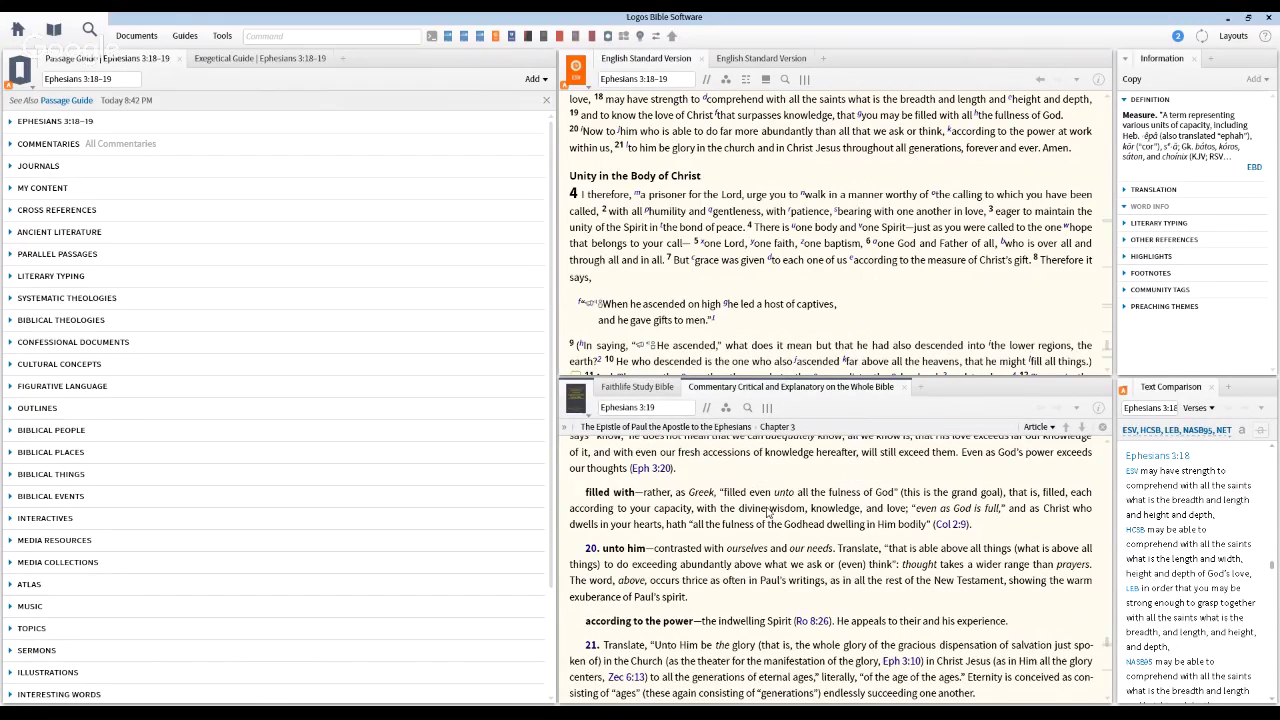
{"action": "scroll", "coordinate": [767, 513], "scroll_direction": "down", "scroll_amount": 5}
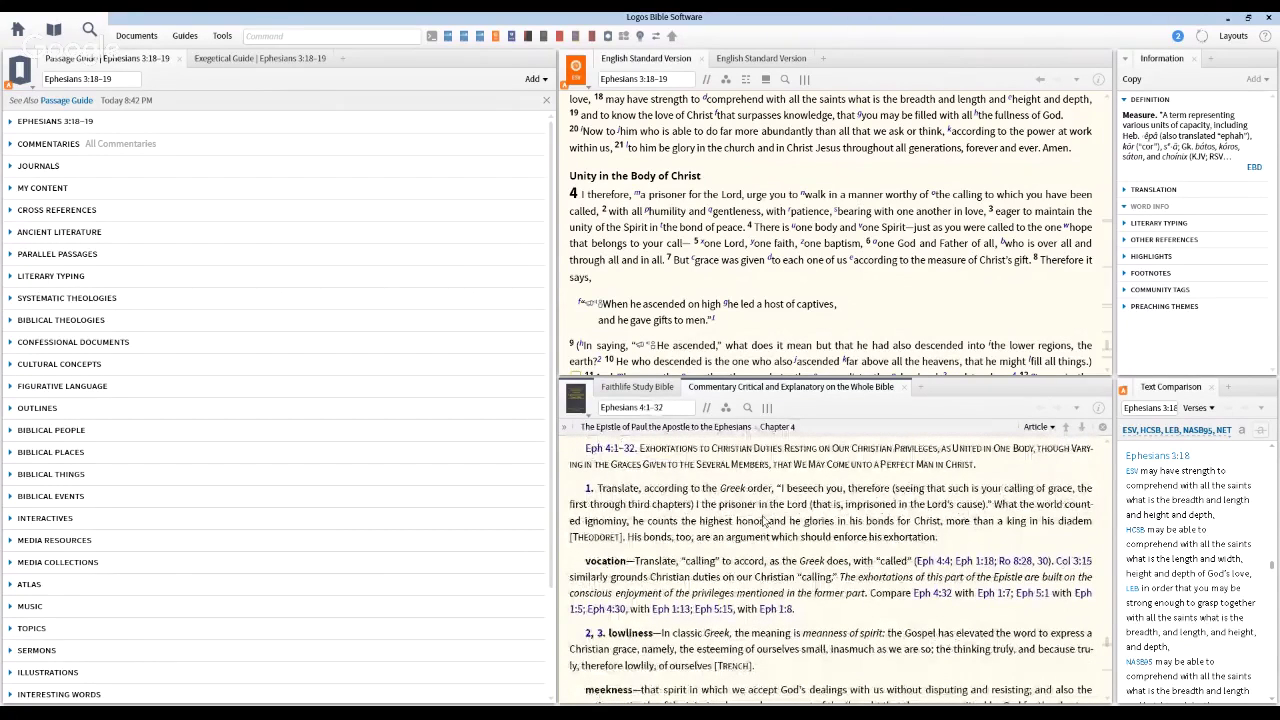
{"action": "key", "text": "Right"}
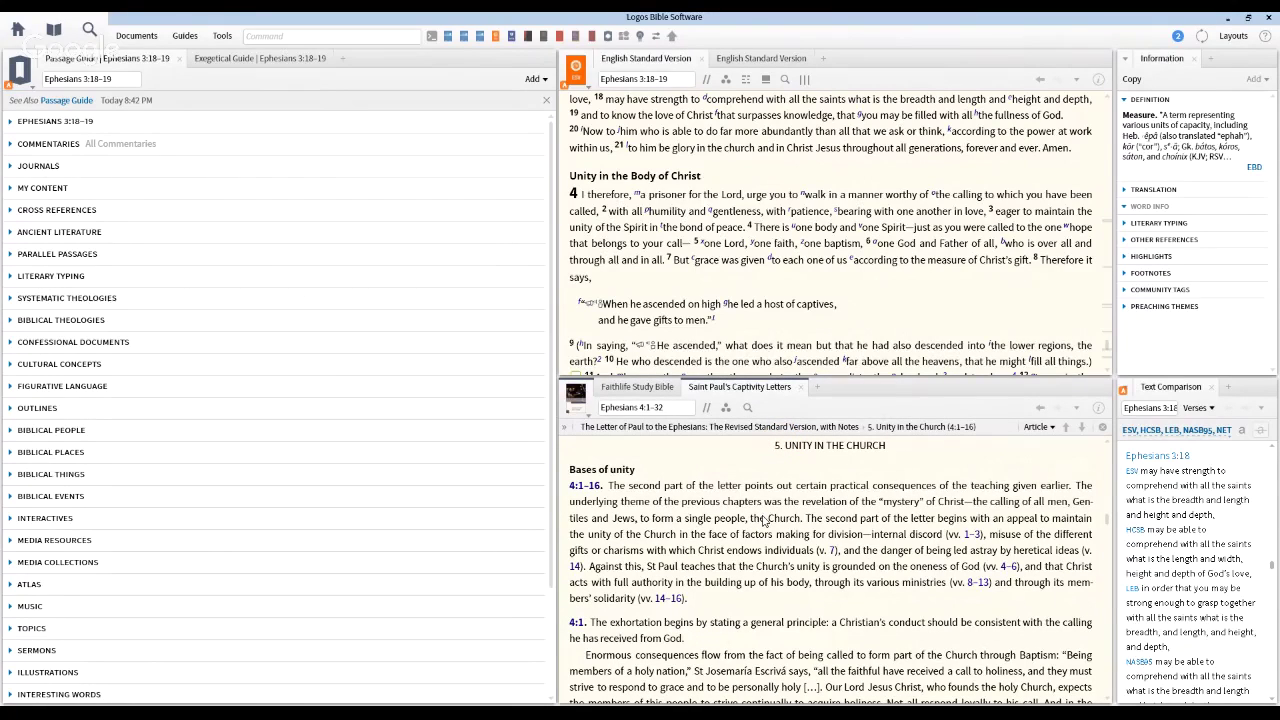
- From Ephesians 4:2–3, switch to A Catholic Commentary on Holy Scripture, and move on to Wuest's Word Studies in the Greek New Testament
{"action": "scroll", "coordinate": [733, 590], "scroll_direction": "down", "scroll_amount": 5}
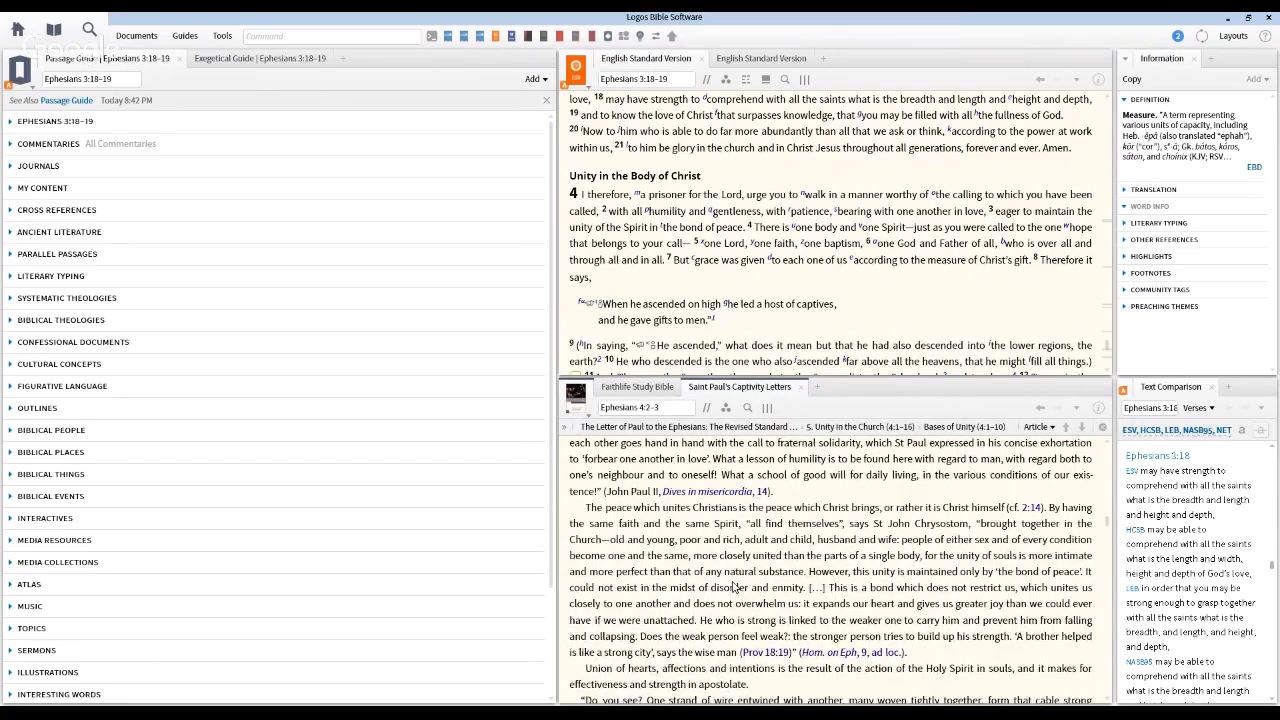
{"action": "key", "text": "Right"}
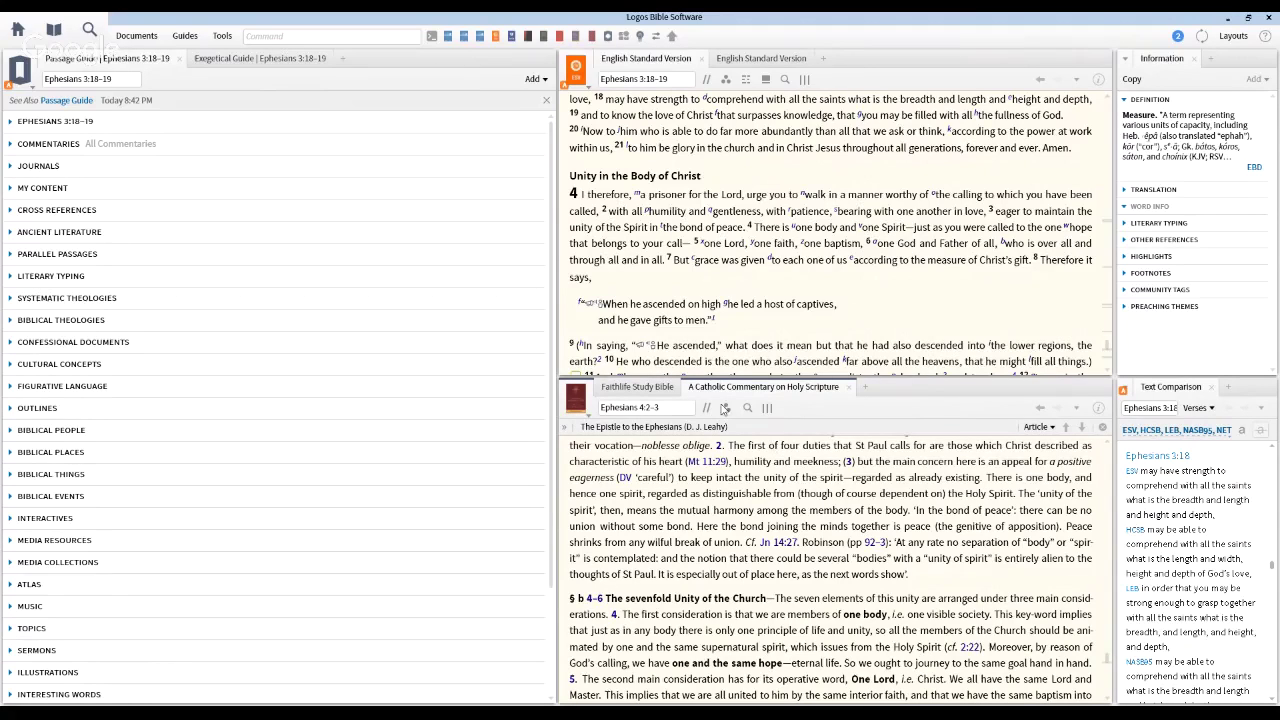
{"action": "mouse_move", "coordinate": [714, 396]}
{"action": "key", "text": "ctrl+Page_Down"}
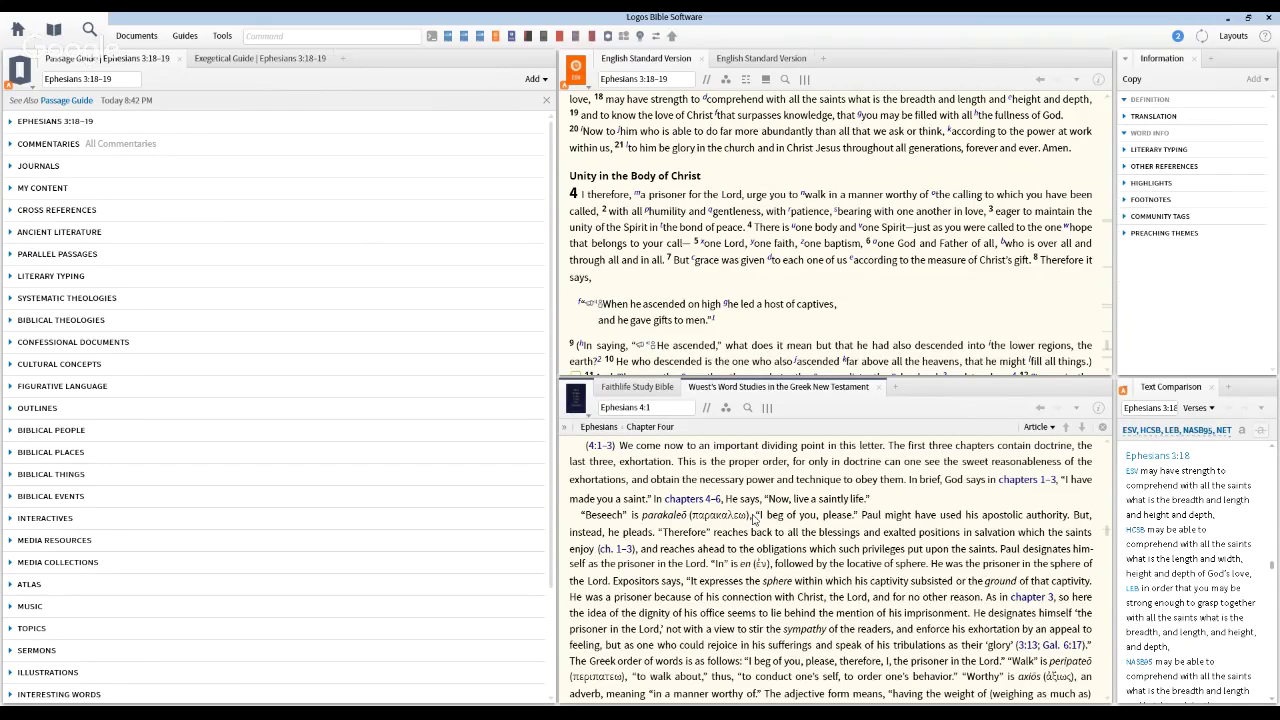
- Read on in Wuest's Word Studies, switch to the parallel resource Word Pictures in the New Testament, and close that commentary
{"action": "scroll", "coordinate": [754, 518], "scroll_direction": "down", "scroll_amount": 4}
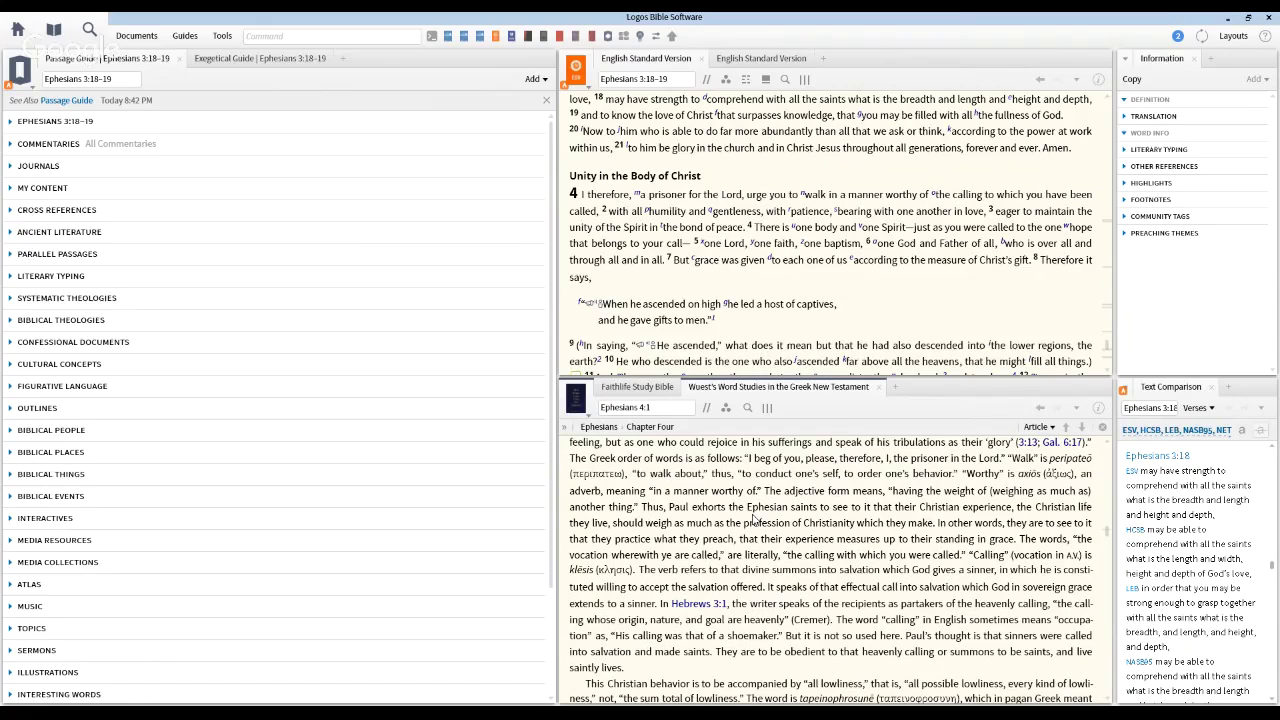
{"action": "scroll", "coordinate": [754, 518], "scroll_direction": "down", "scroll_amount": 6}
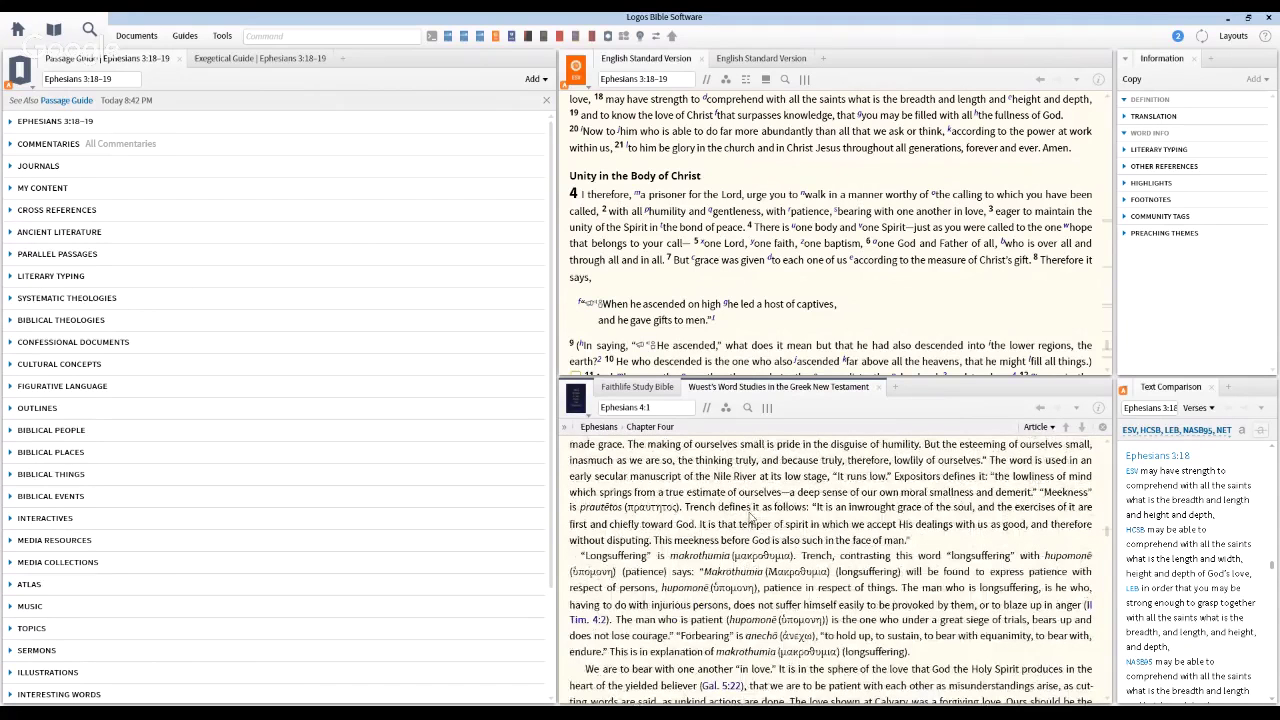
{"action": "key", "text": "Right"}
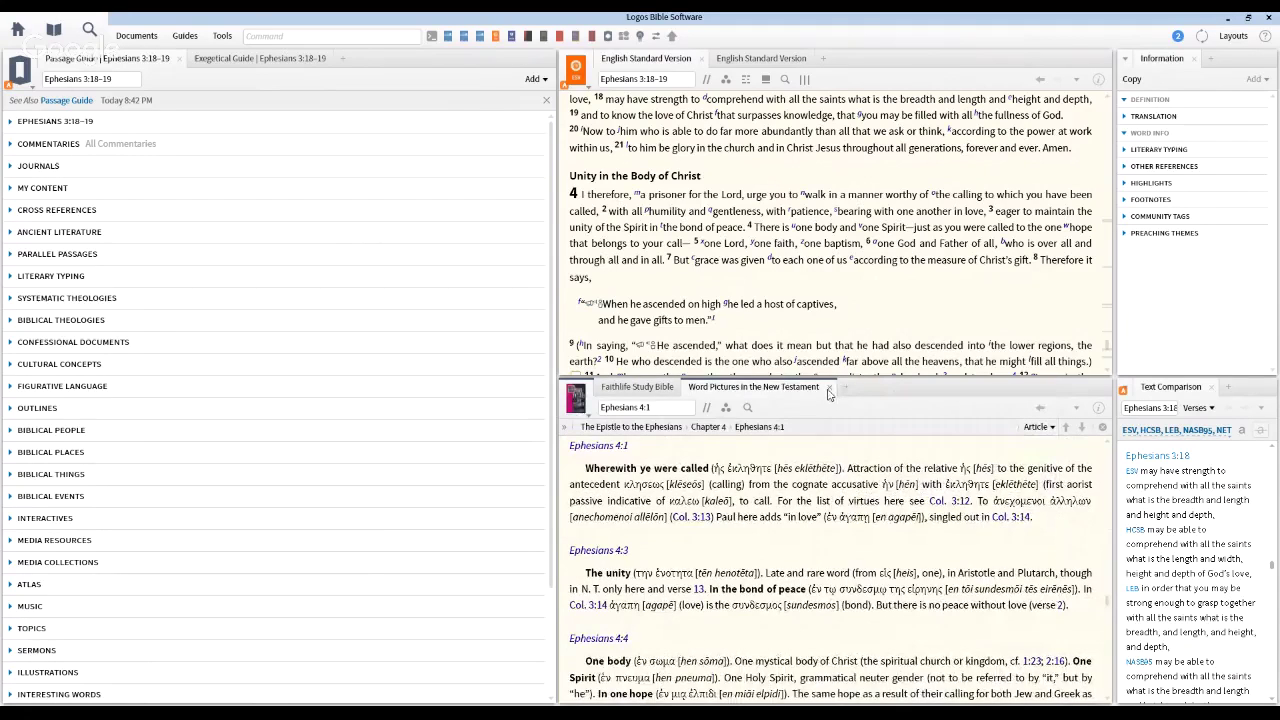
{"action": "left_click", "coordinate": [828, 390]}
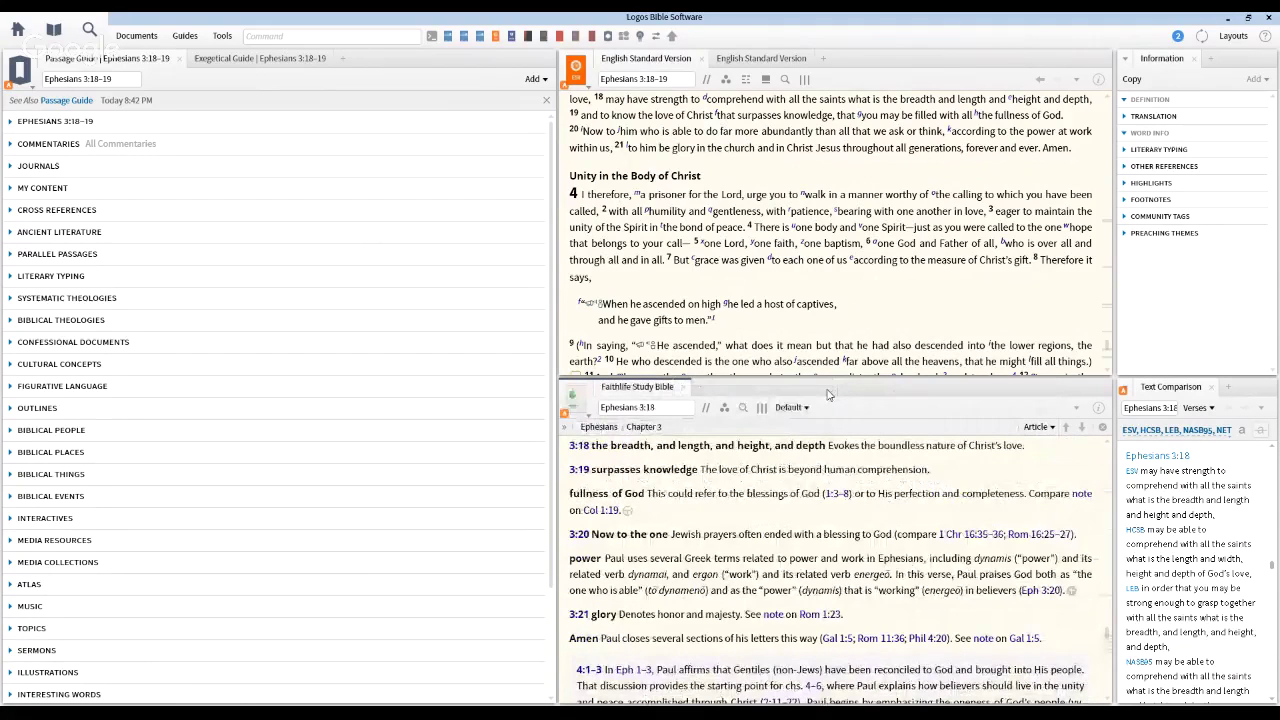
- Reopen the Commentary Critical and Explanatory beside the Faithlife Study Bible, and view the preferred resources in the library's prioritization list
{"action": "left_click_drag", "start_coordinate": [543, 45], "coordinate": [694, 392]}
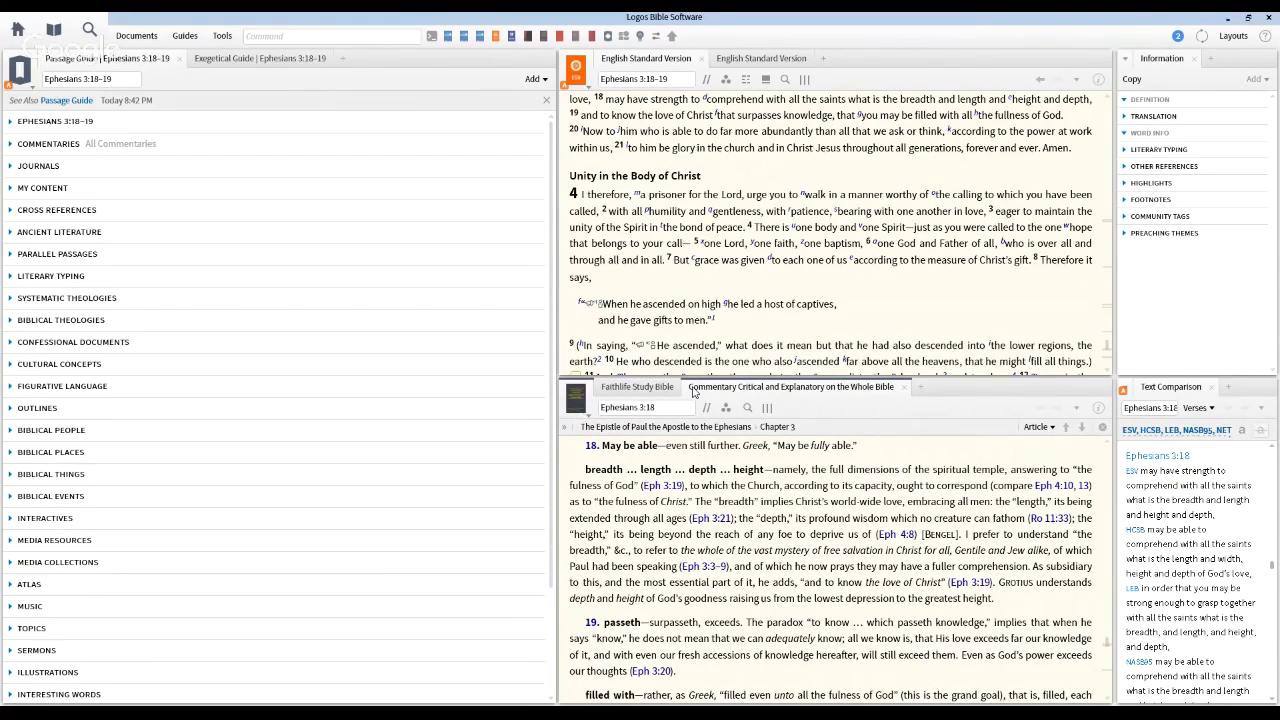
{"action": "left_click", "coordinate": [54, 33]}
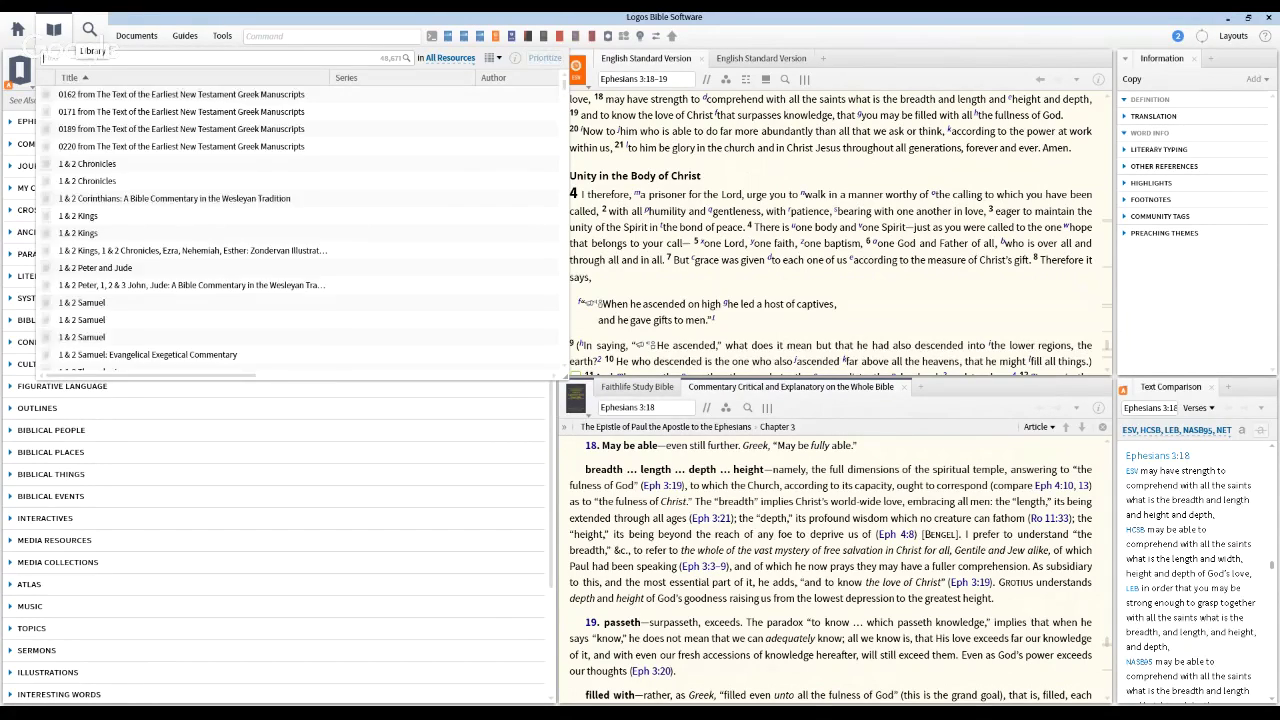
{"action": "left_click", "coordinate": [545, 58]}
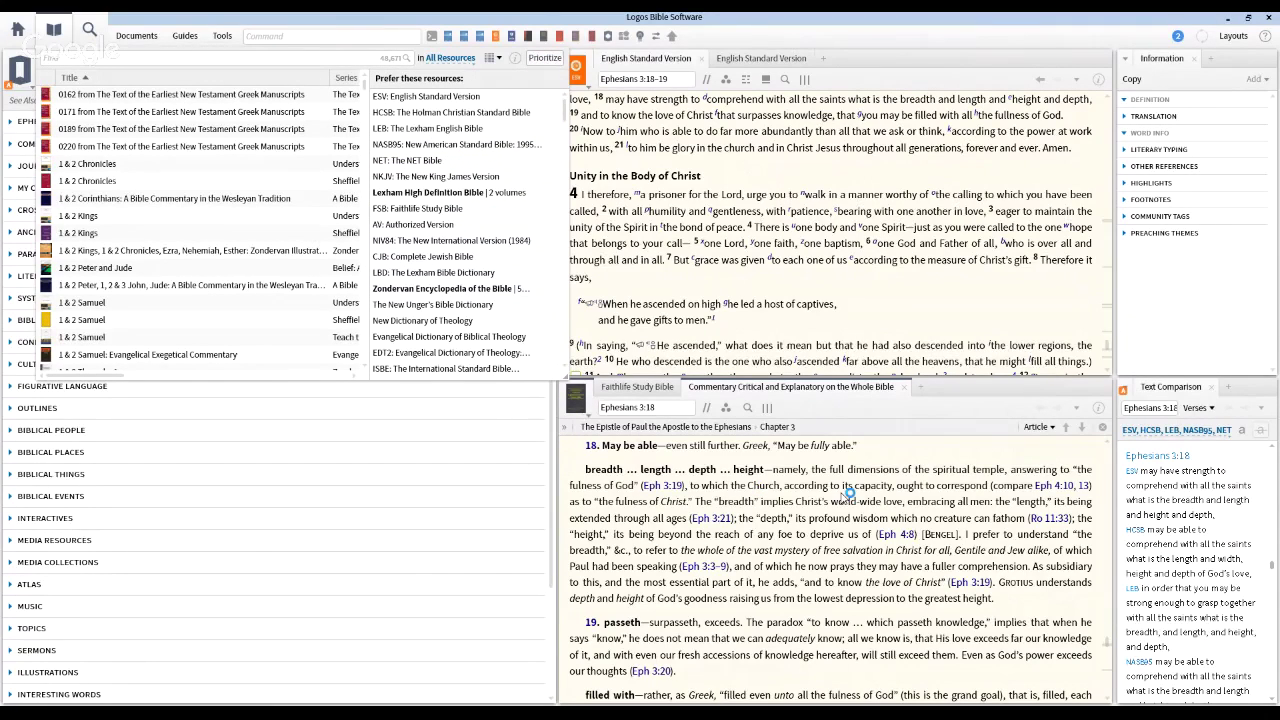
{"action": "left_click", "coordinate": [767, 505]}
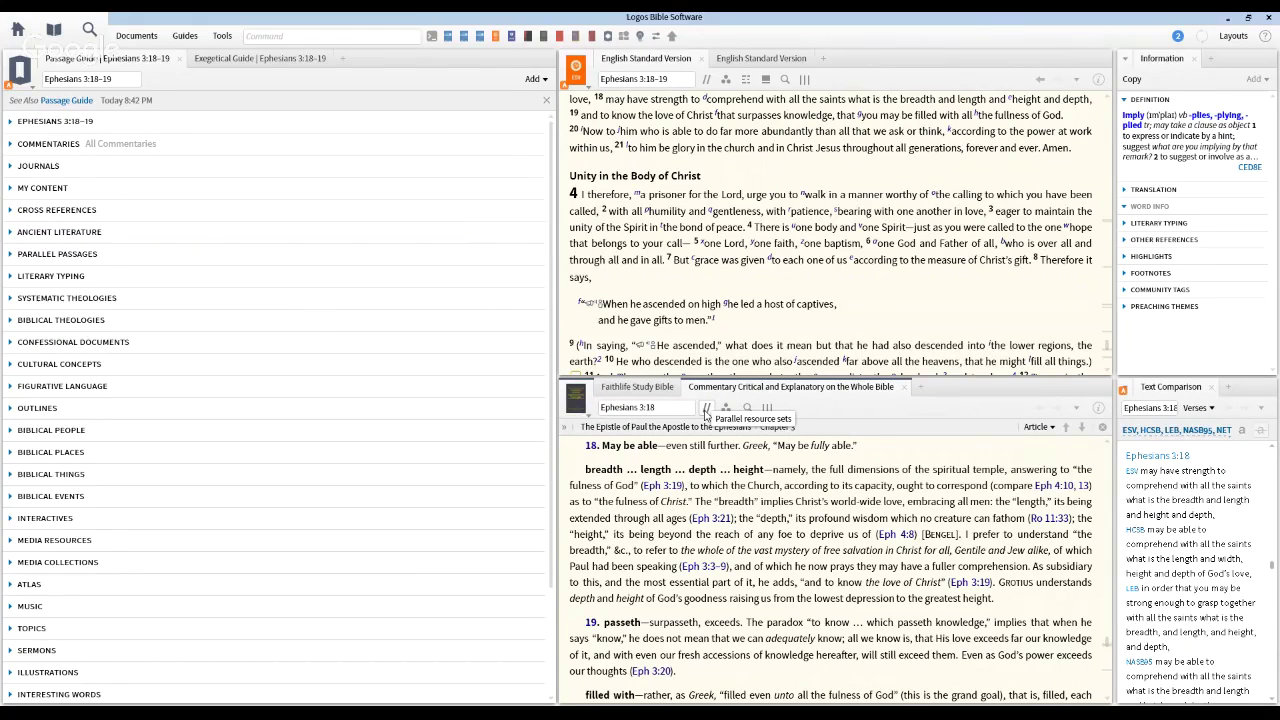
- Examine the full list of parallel resources for the Commentary Critical and Explanatory on the Whole Bible
{"action": "left_click", "coordinate": [706, 410]}
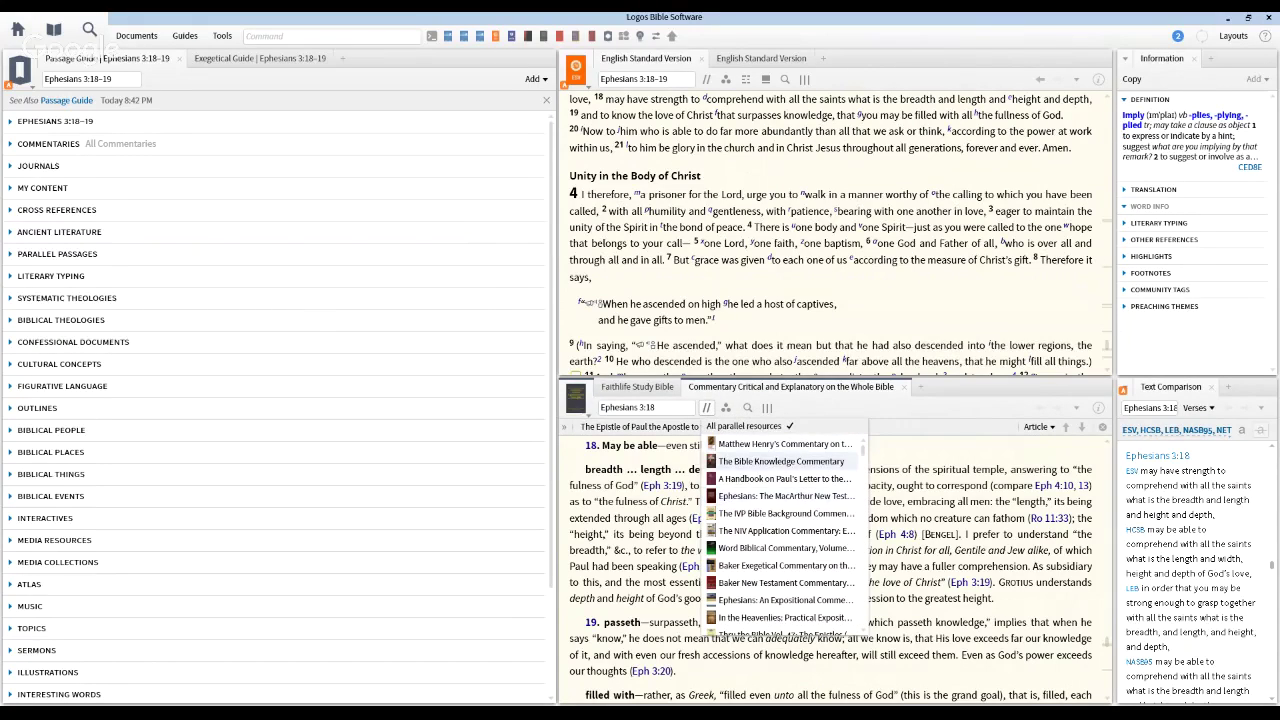
{"action": "scroll", "coordinate": [785, 530], "scroll_direction": "down", "scroll_amount": 10}
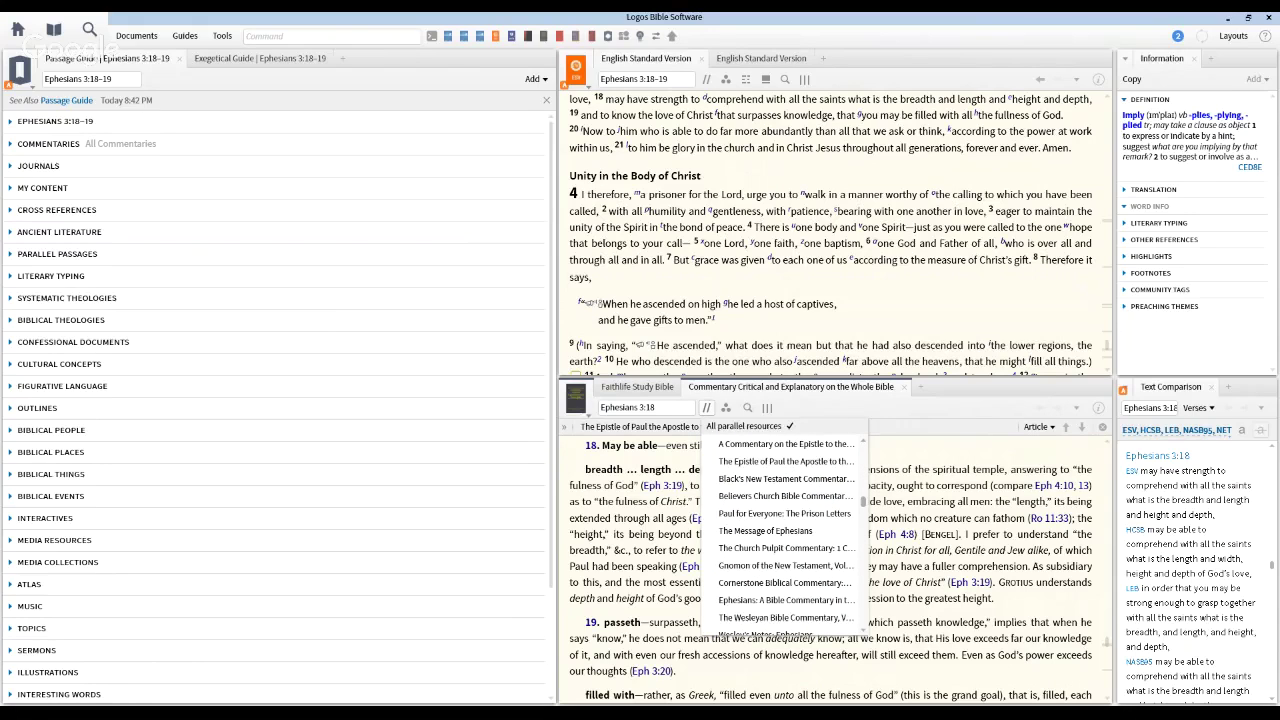
{"action": "scroll", "coordinate": [785, 530], "scroll_direction": "down", "scroll_amount": 5}
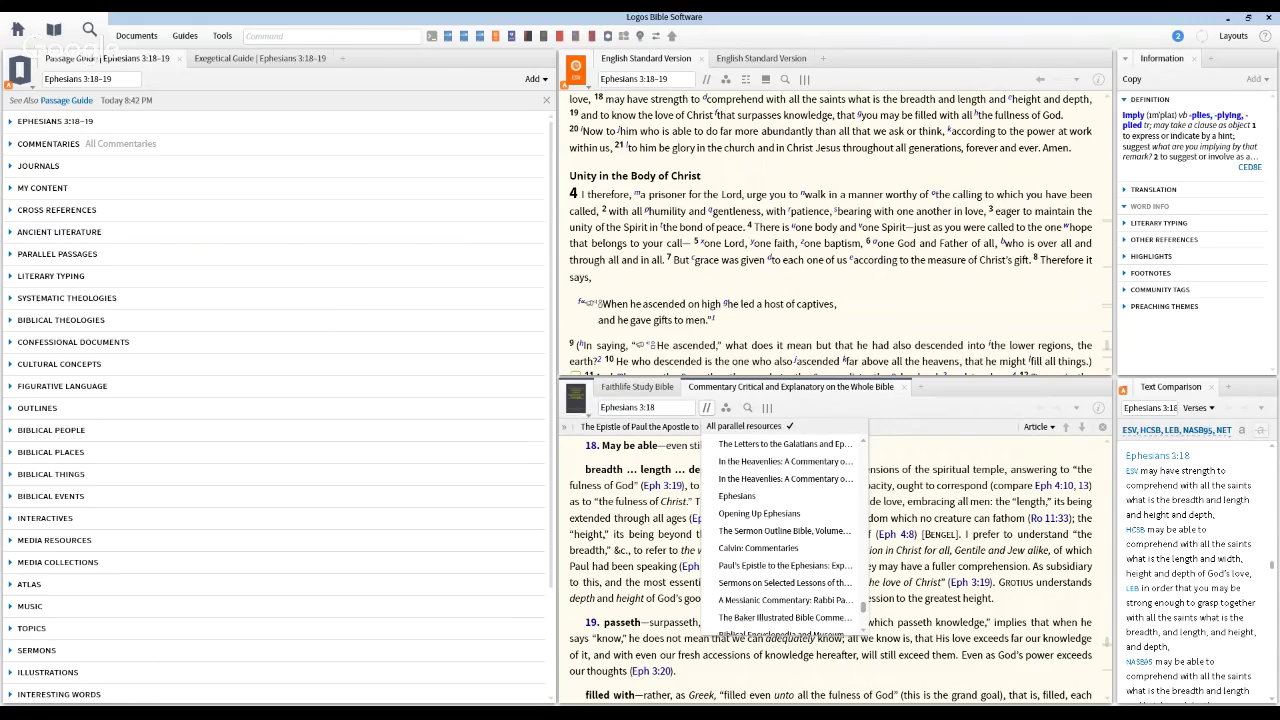
{"action": "scroll", "coordinate": [785, 530], "scroll_direction": "down", "scroll_amount": 3}
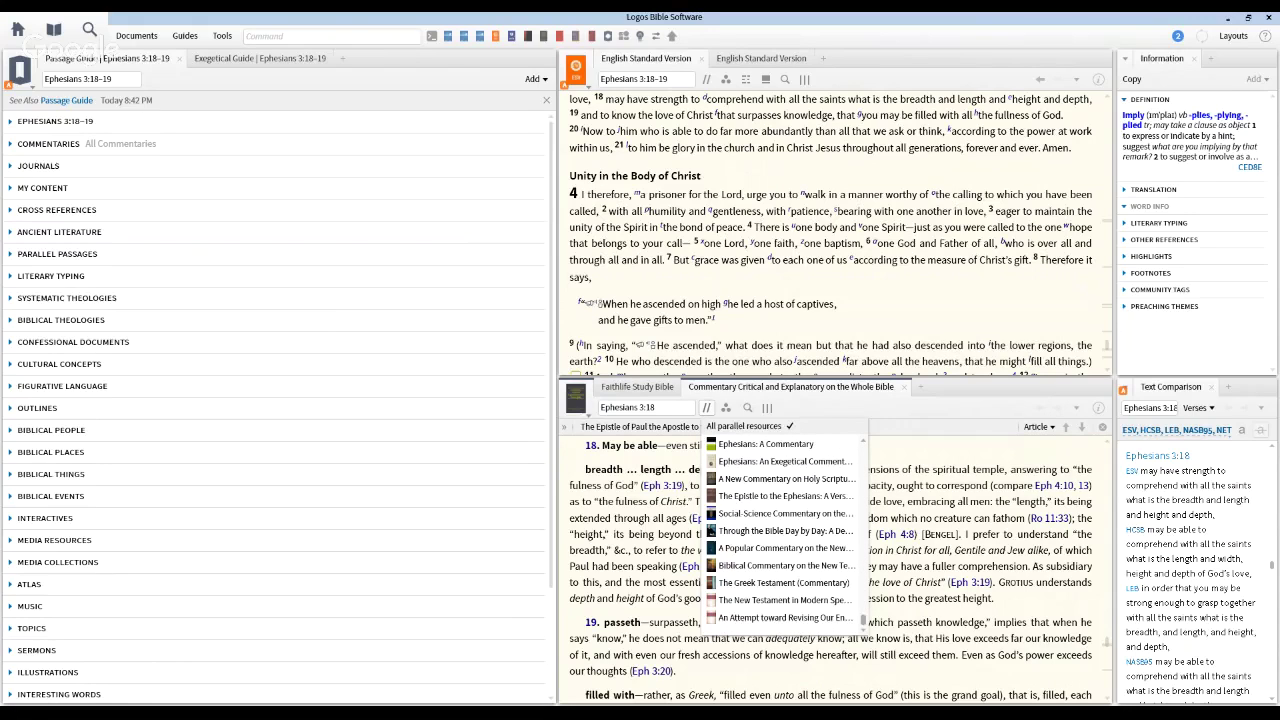
{"action": "left_click", "coordinate": [898, 461]}
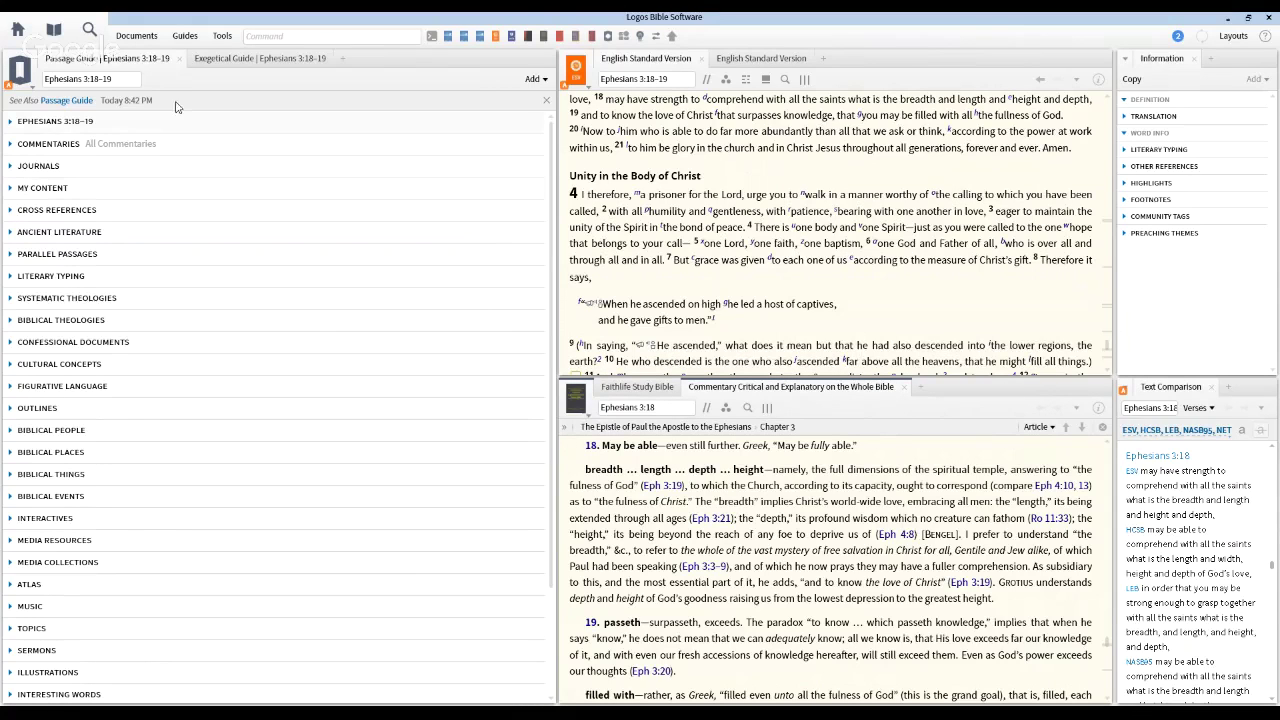
- View the home page with the document types and the passage suggestions for Ephesians 3:18–4:8, and return to the study panels
{"action": "left_click", "coordinate": [17, 31]}
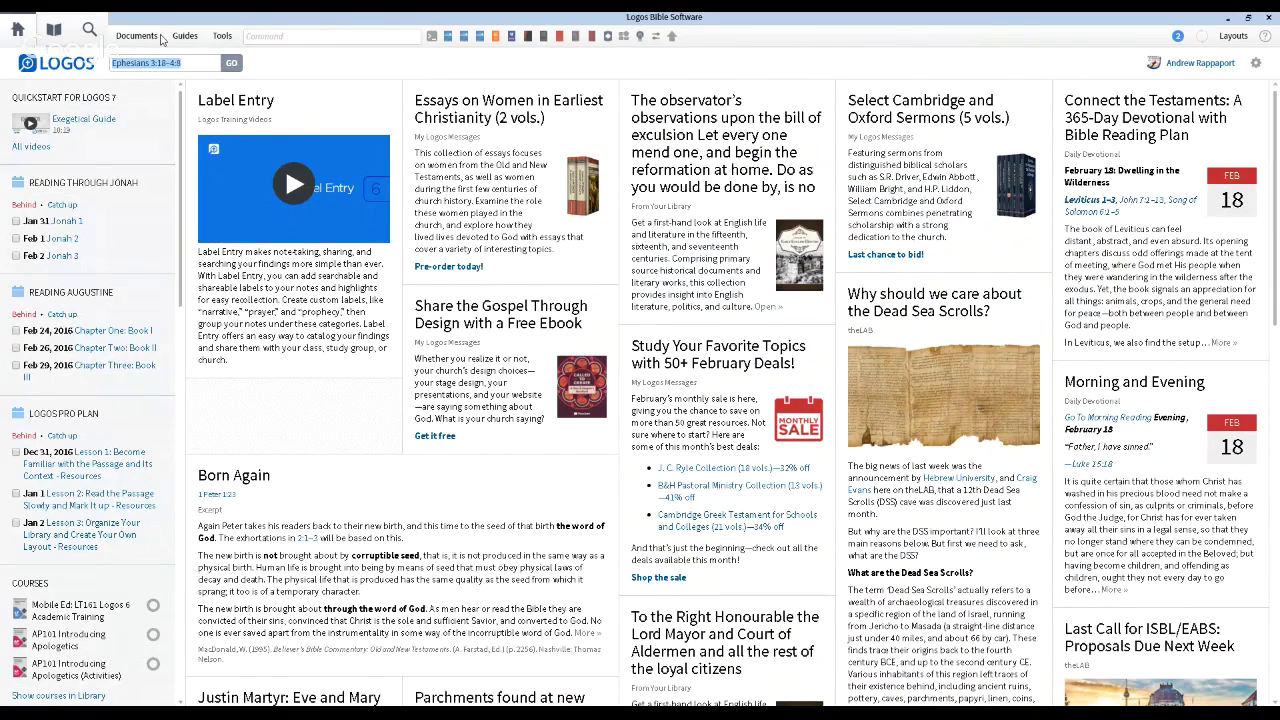
{"action": "left_click", "coordinate": [136, 38]}
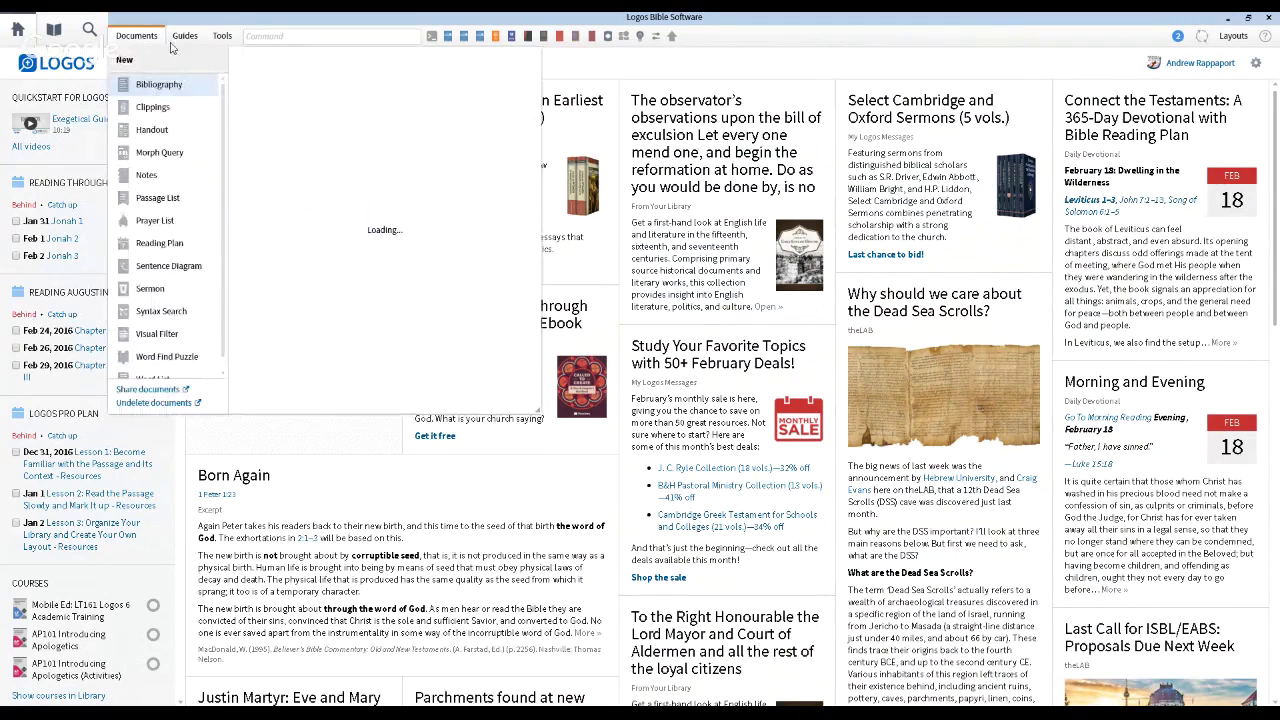
{"action": "left_click", "coordinate": [222, 37]}
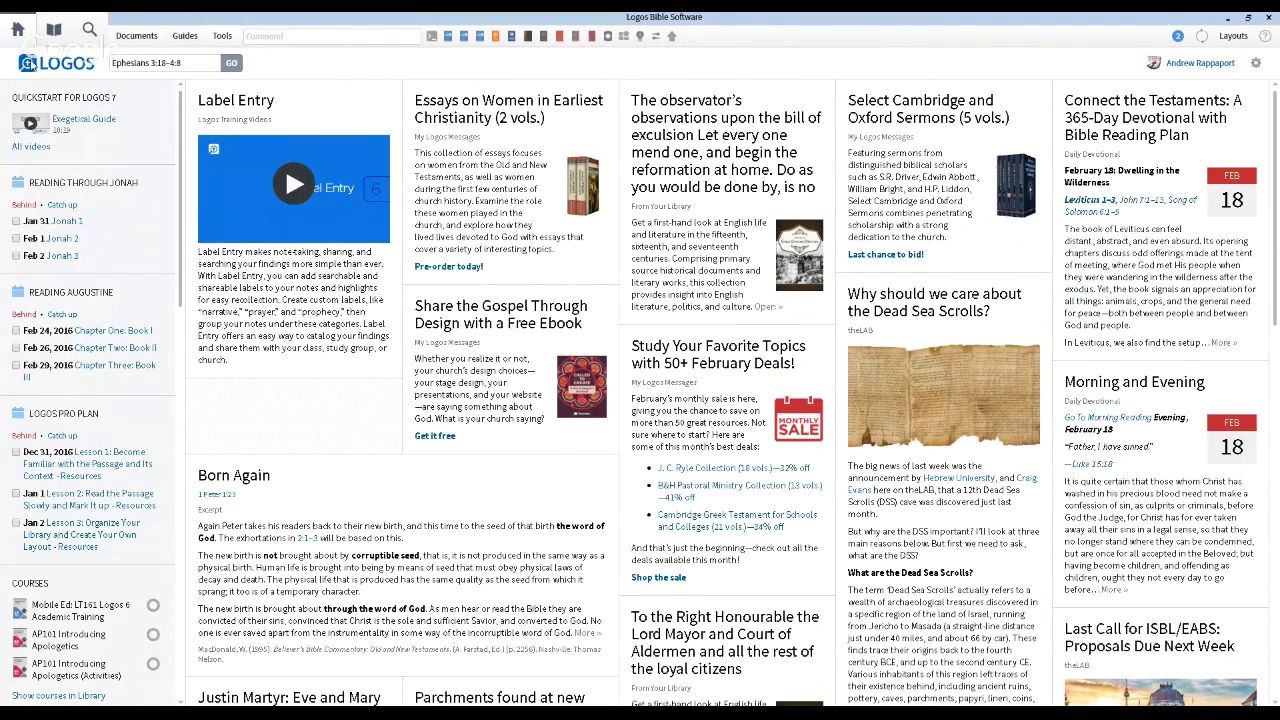
{"action": "left_click", "coordinate": [205, 64]}
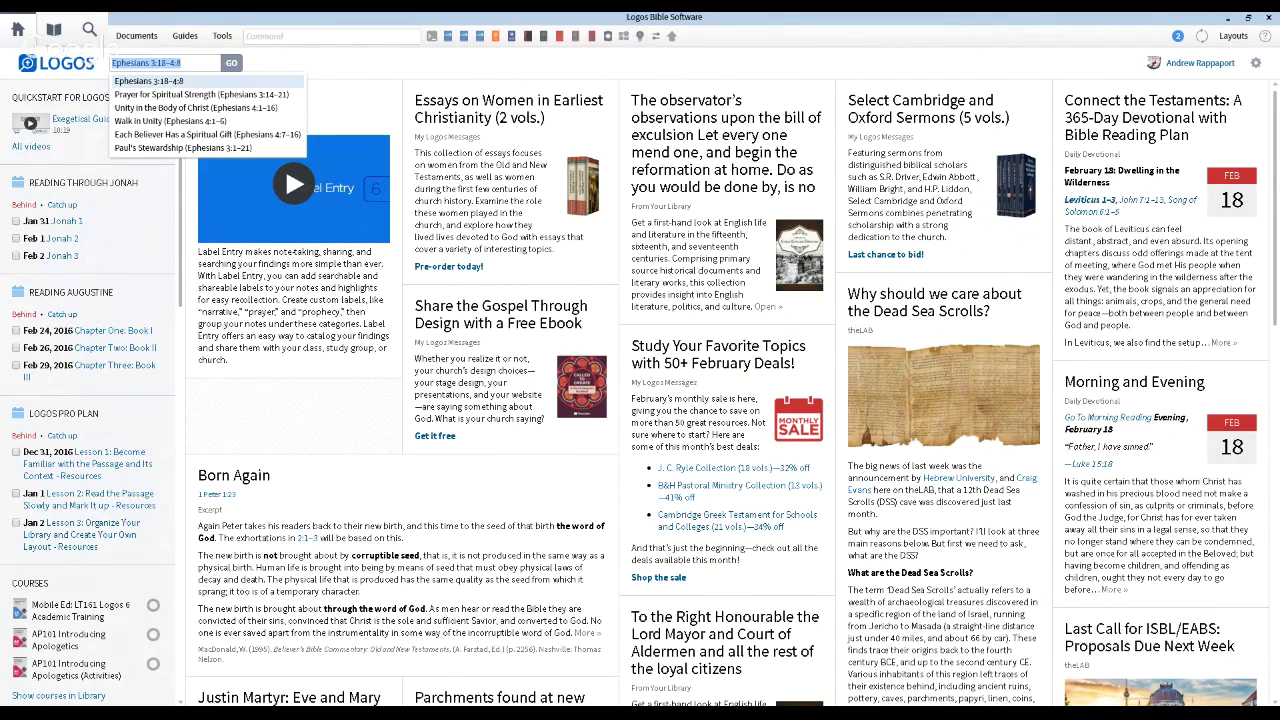
{"action": "left_click", "coordinate": [18, 36]}
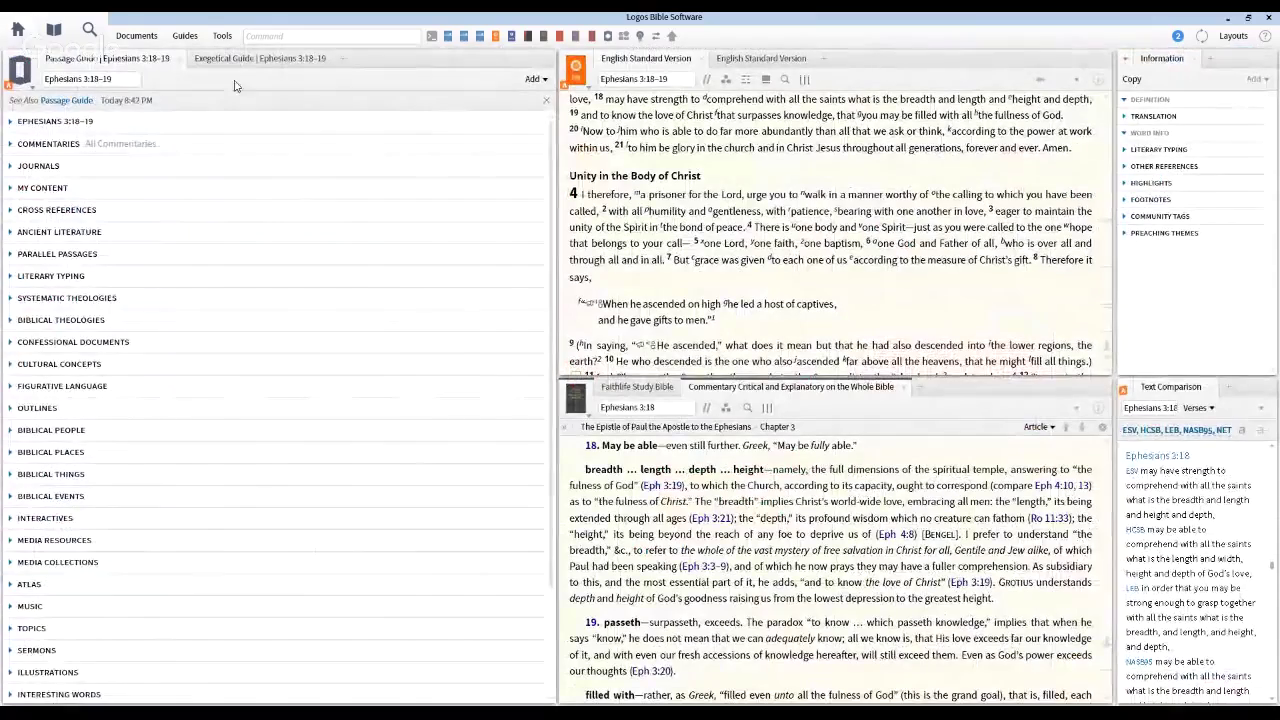
- Close all open study panels and view the list of quickstart and saved layouts
{"action": "left_click", "coordinate": [432, 46]}
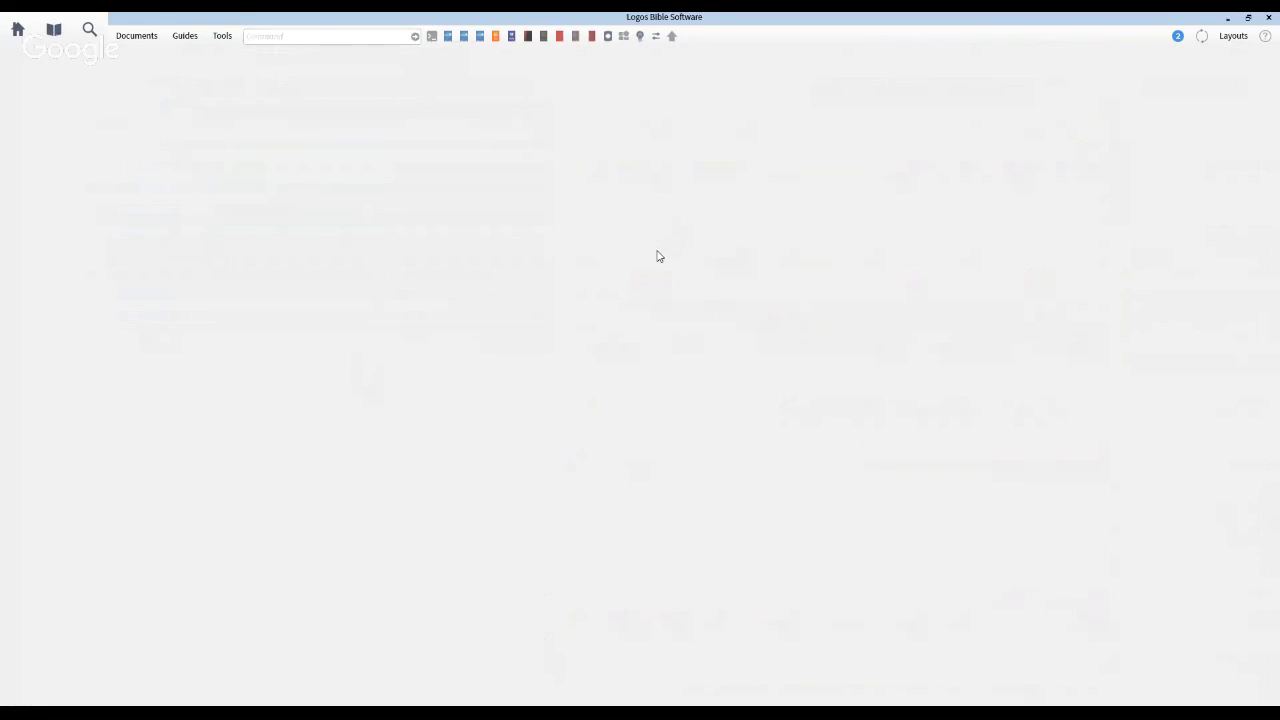
{"action": "left_click", "coordinate": [1241, 44]}
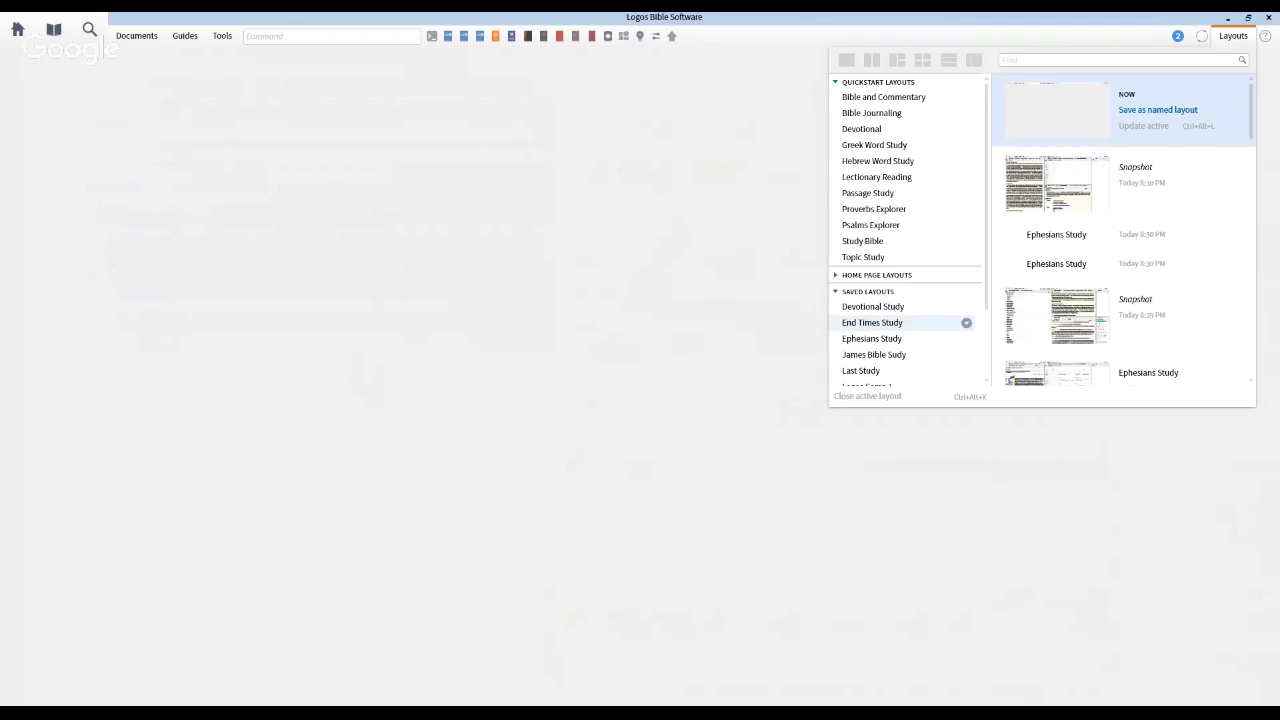
{"action": "left_click", "coordinate": [572, 241]}
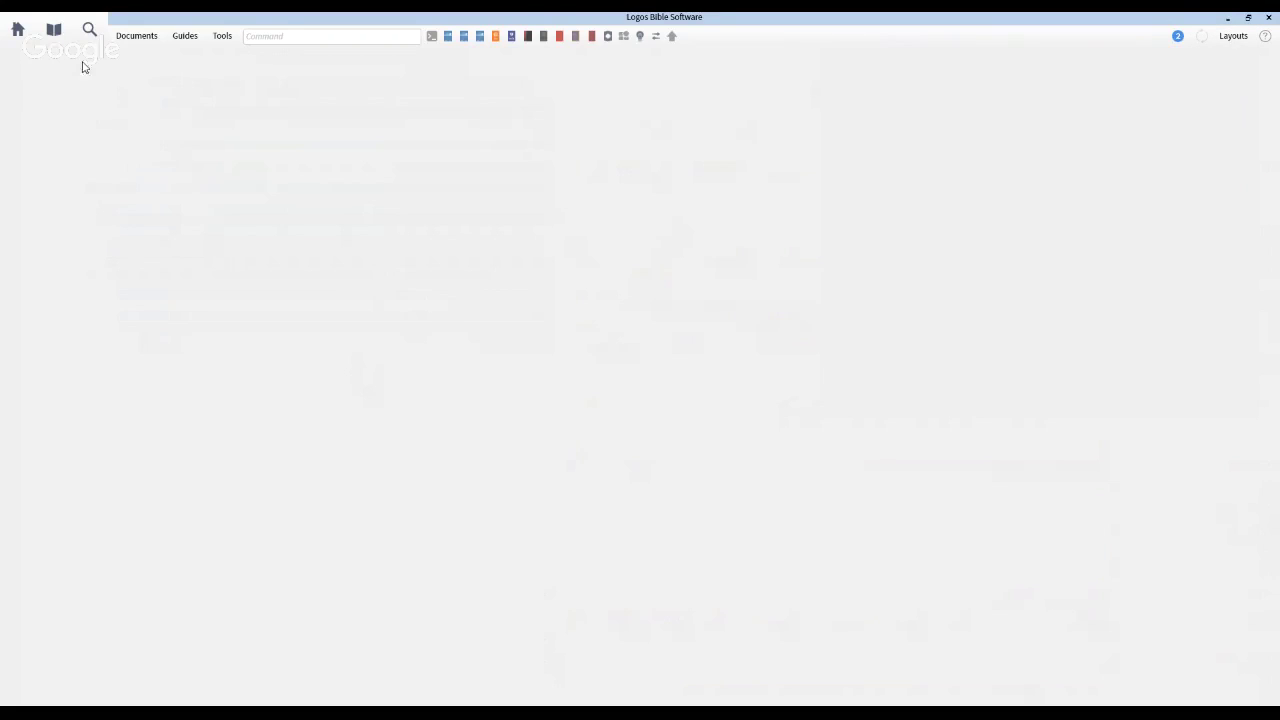
- Start a study of the topic "body of christ" from the home page and view its Sermon Starter Guide and Topic Guide
{"action": "left_click", "coordinate": [18, 31]}
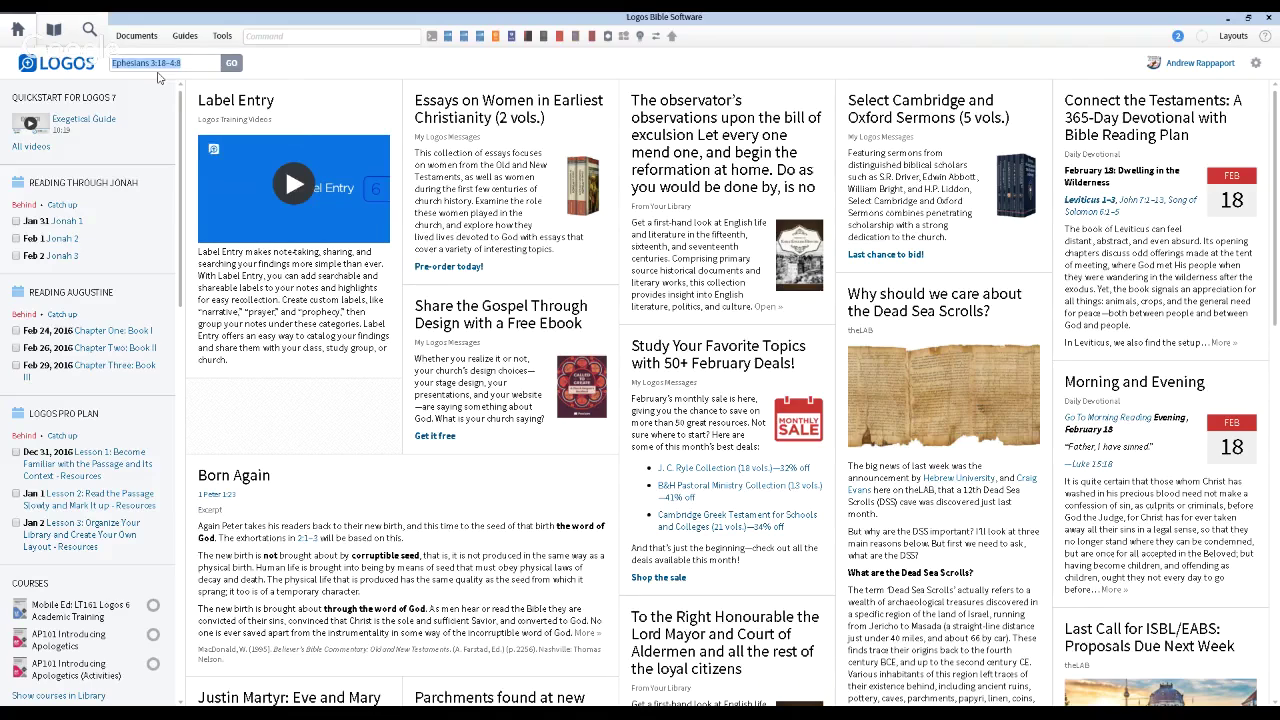
{"action": "type", "text": "body of christ"}
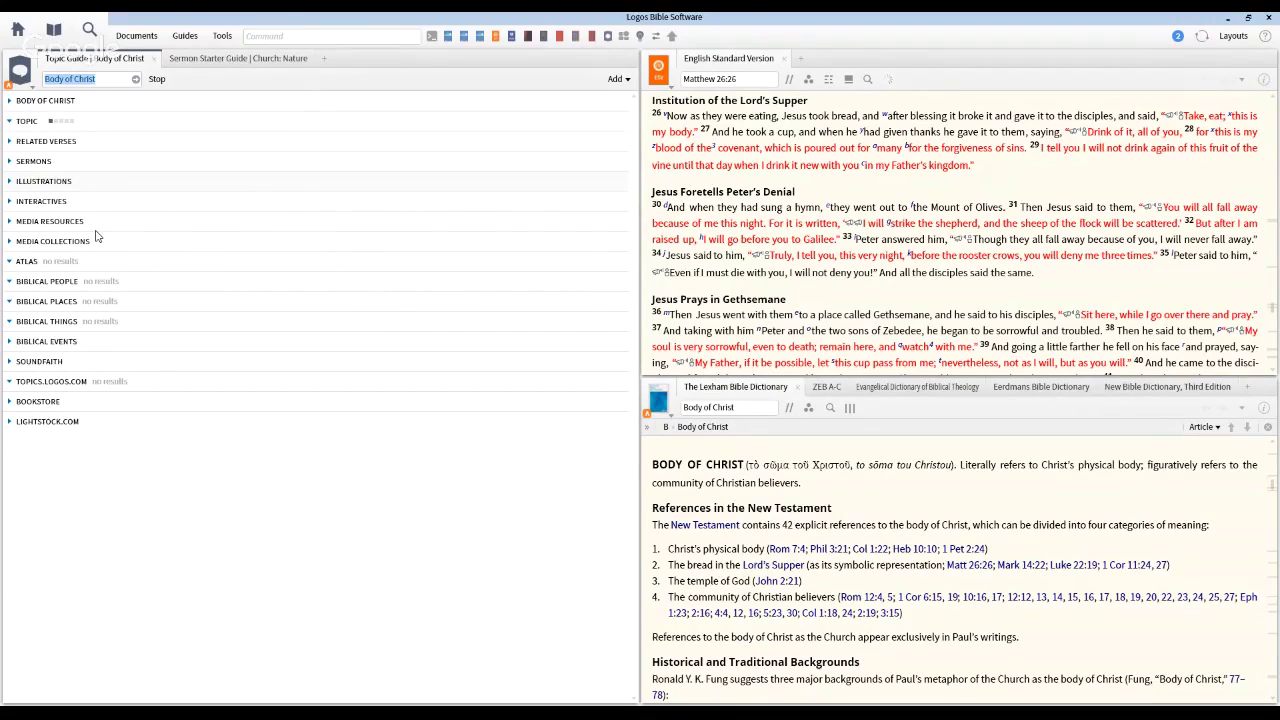
{"action": "left_click", "coordinate": [246, 64]}
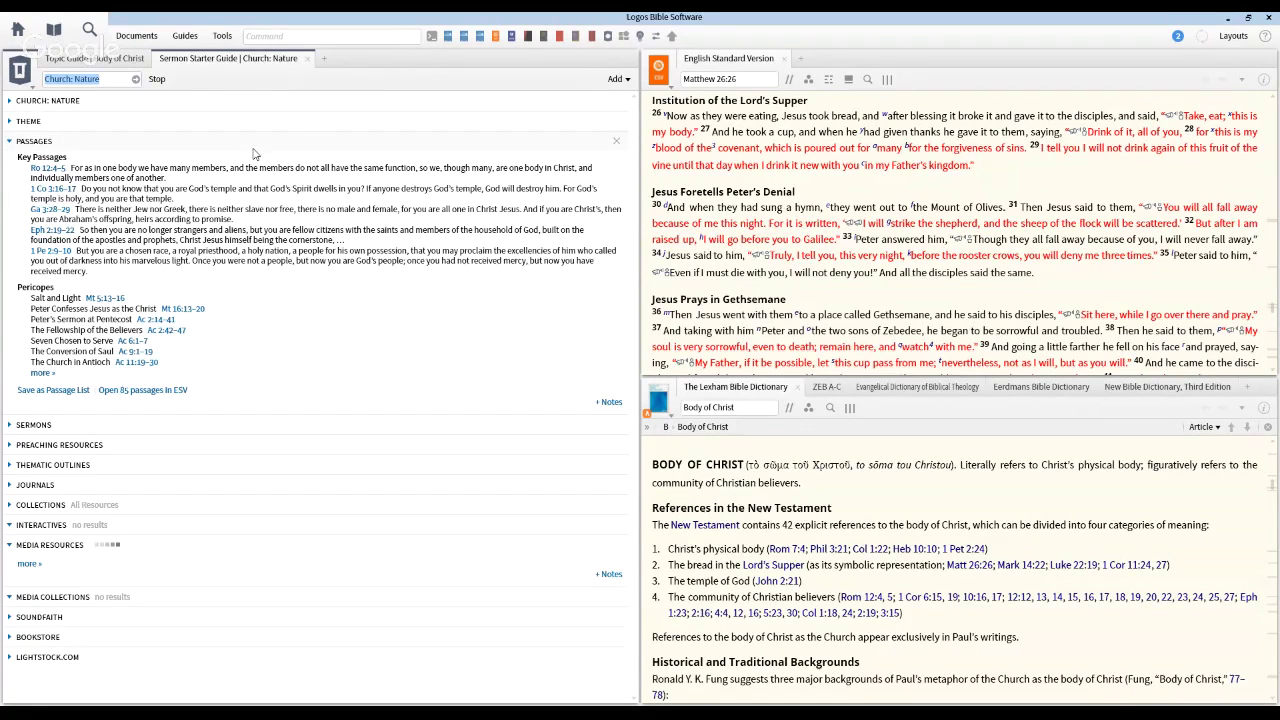
{"action": "left_click", "coordinate": [111, 62]}
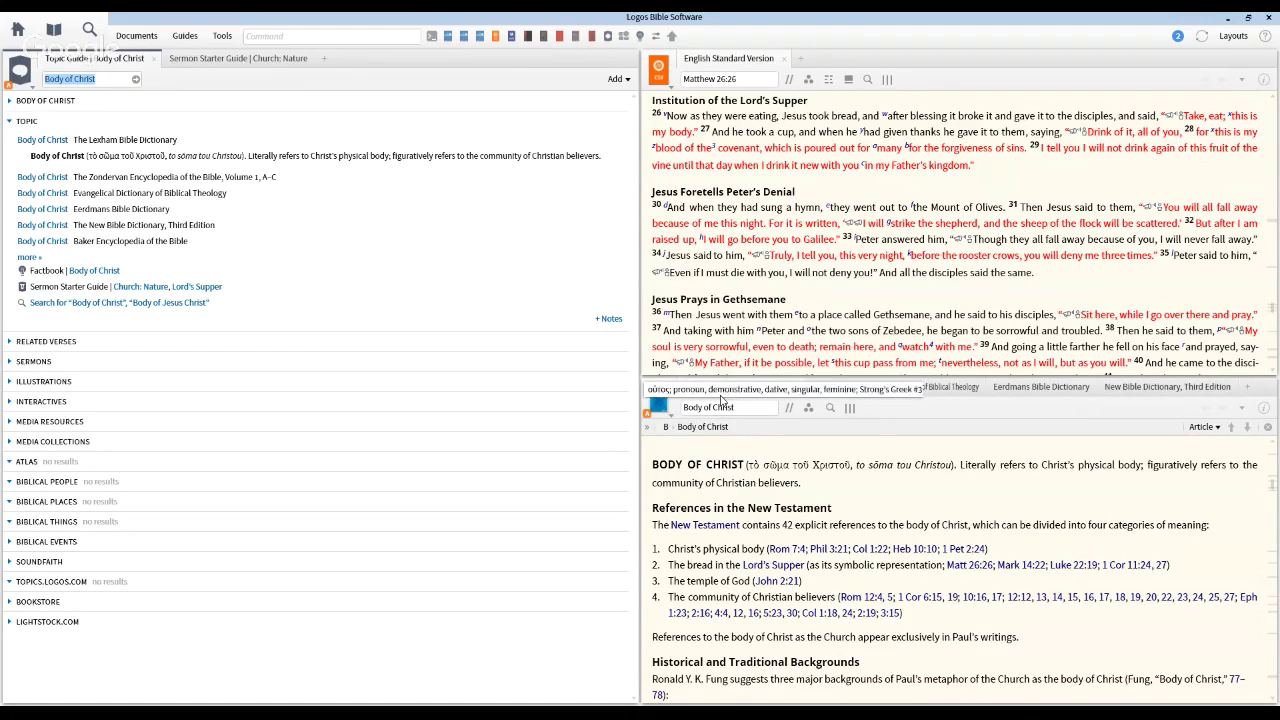
- View the Body of Christ article in ZEB A-C and look over the other opened Bible dictionaries
{"action": "mouse_move", "coordinate": [735, 399]}
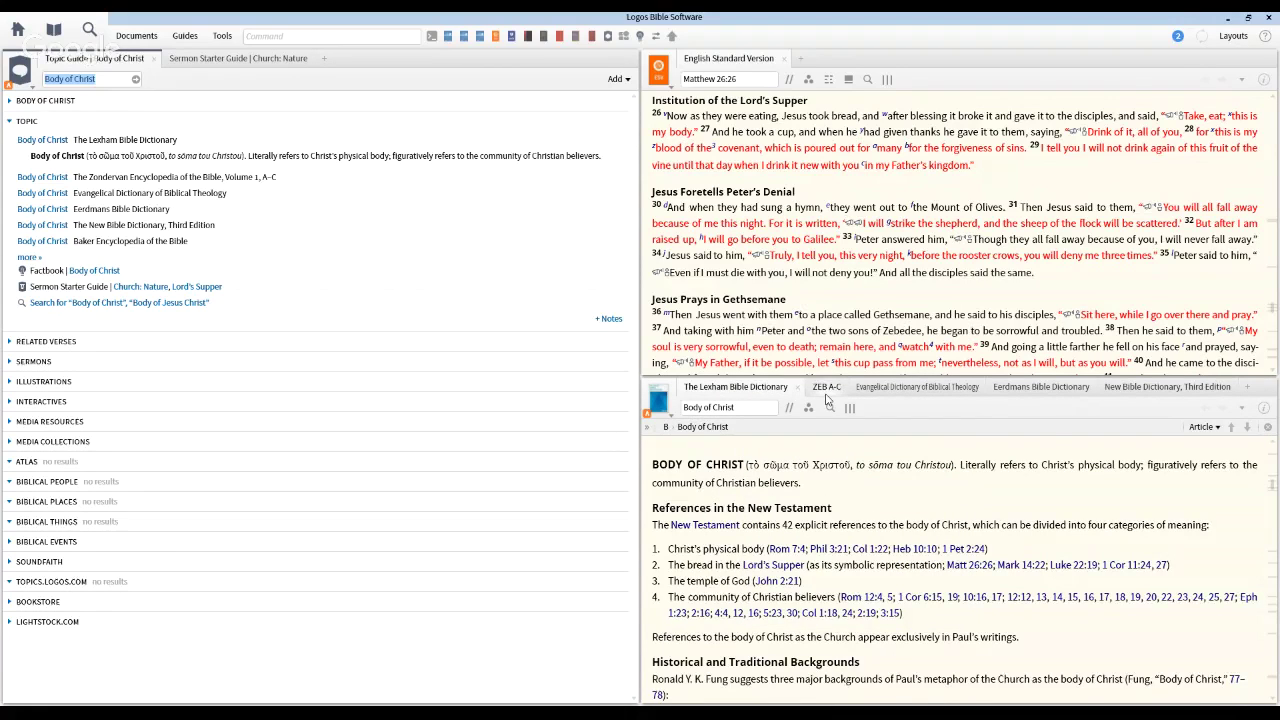
{"action": "left_click", "coordinate": [826, 397]}
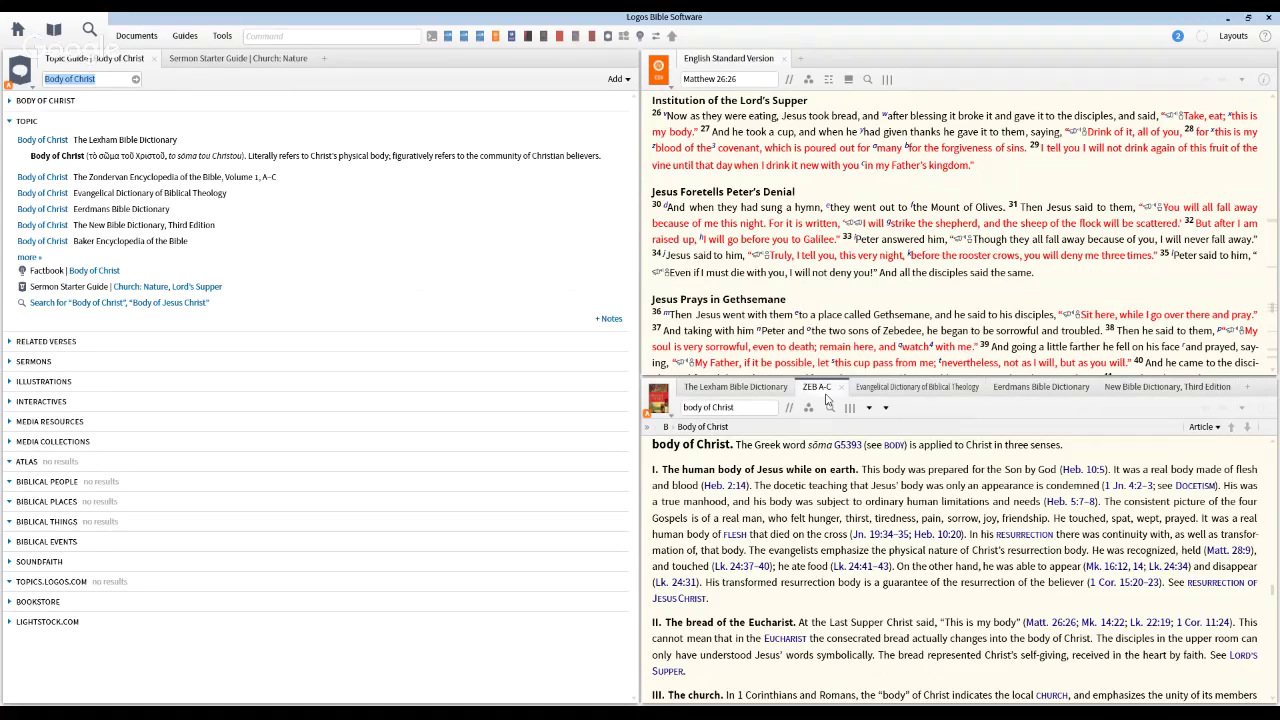
{"action": "mouse_move", "coordinate": [823, 397]}
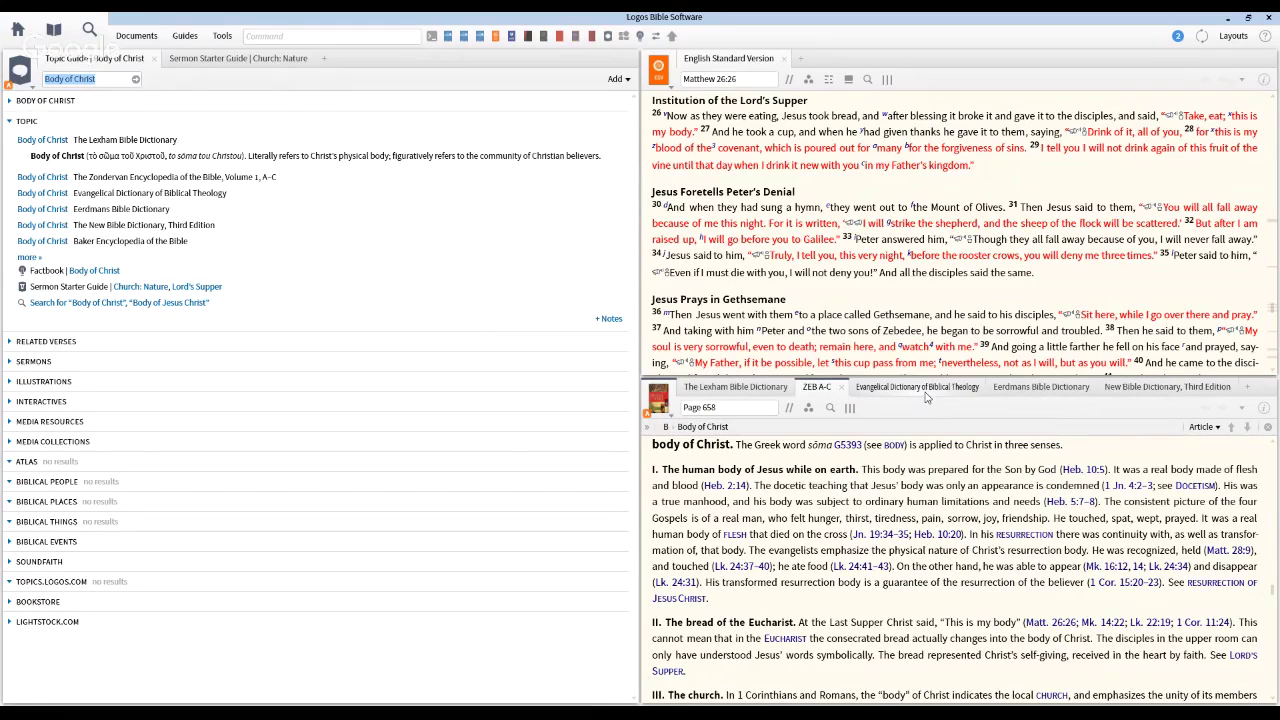
{"action": "mouse_move", "coordinate": [928, 396]}
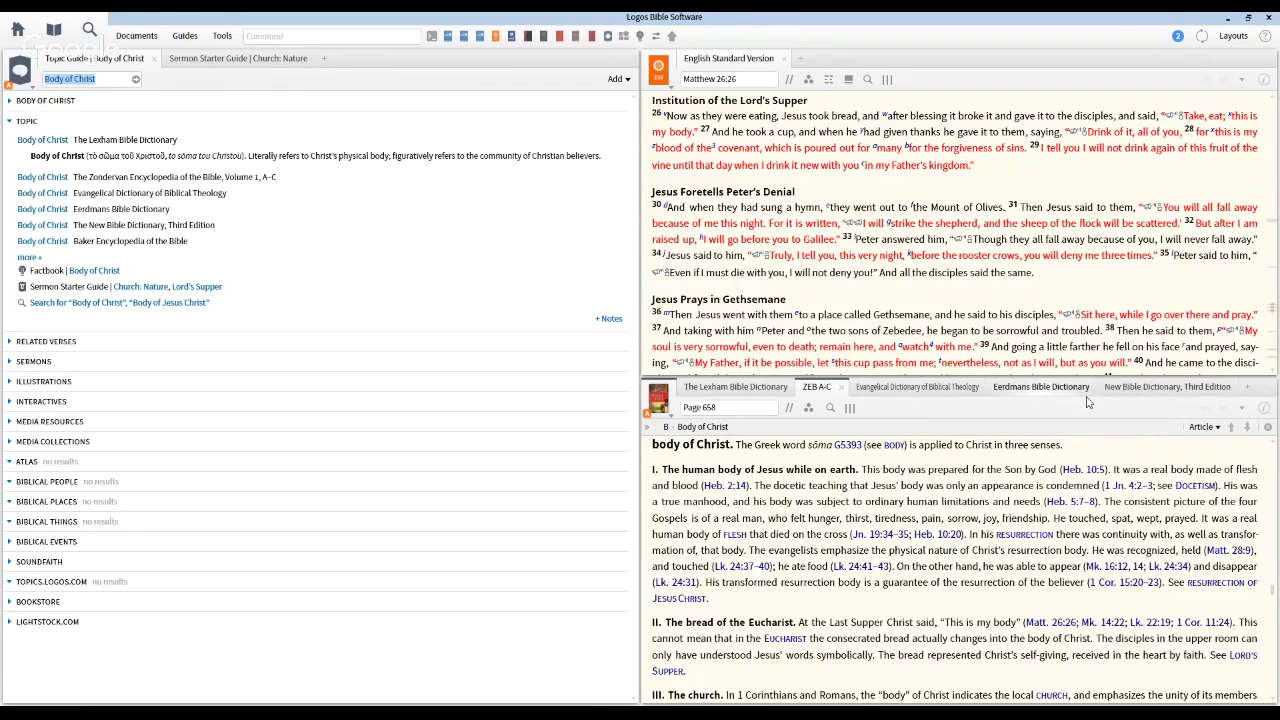
{"action": "mouse_move", "coordinate": [1158, 400]}
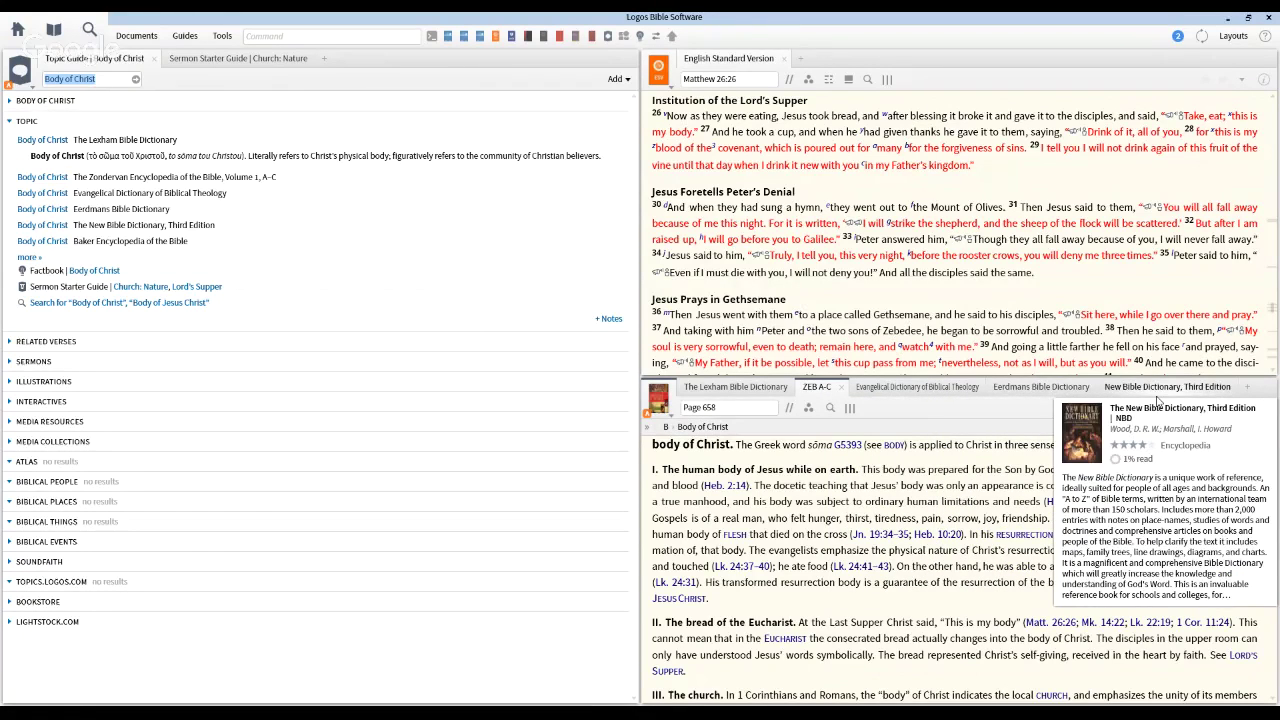
- Return to The Lexham Bible Dictionary and expand the related verses in the Body of Christ Topic Guide
{"action": "left_click", "coordinate": [731, 390]}
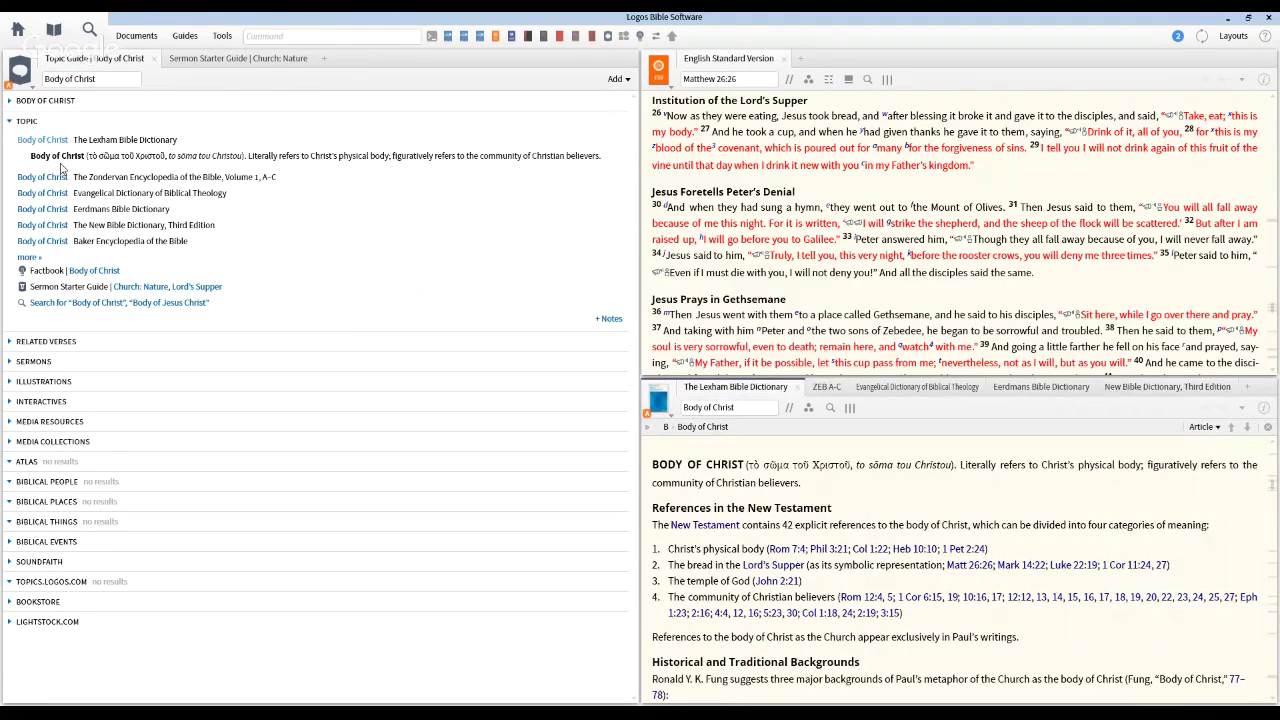
{"action": "left_click", "coordinate": [56, 348]}
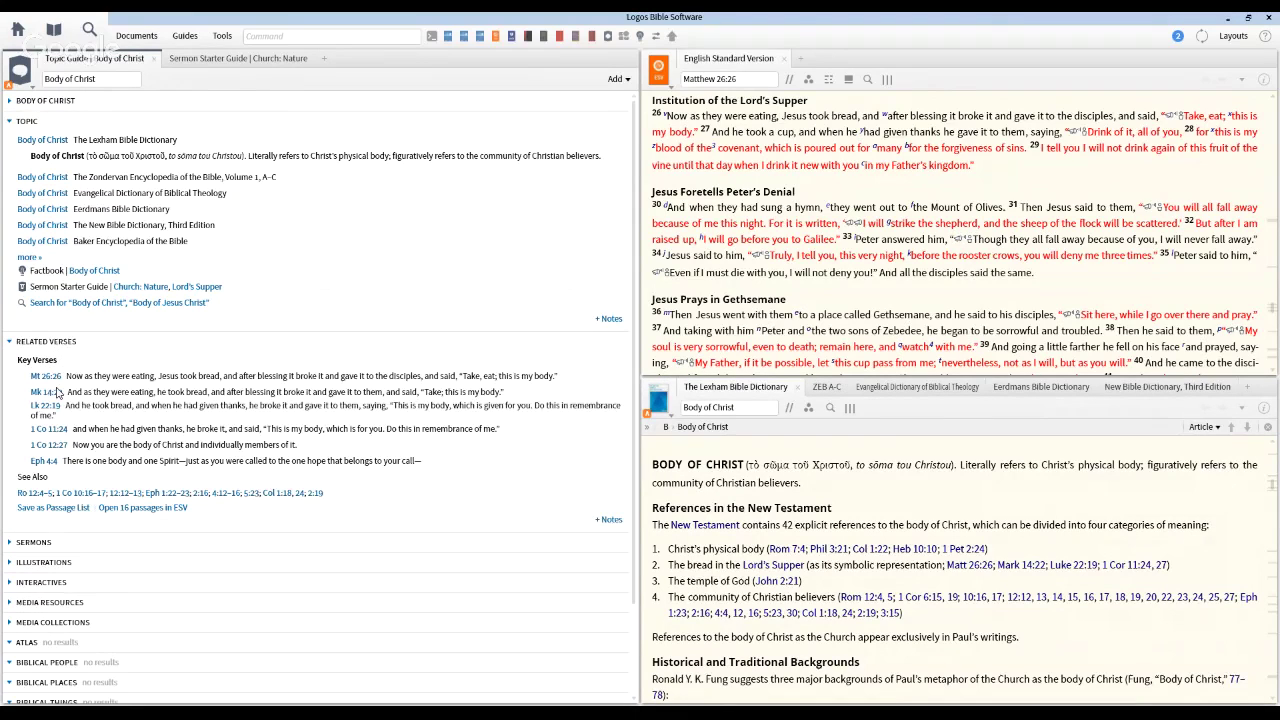
{"action": "scroll", "coordinate": [64, 512], "scroll_direction": "down", "scroll_amount": 2}
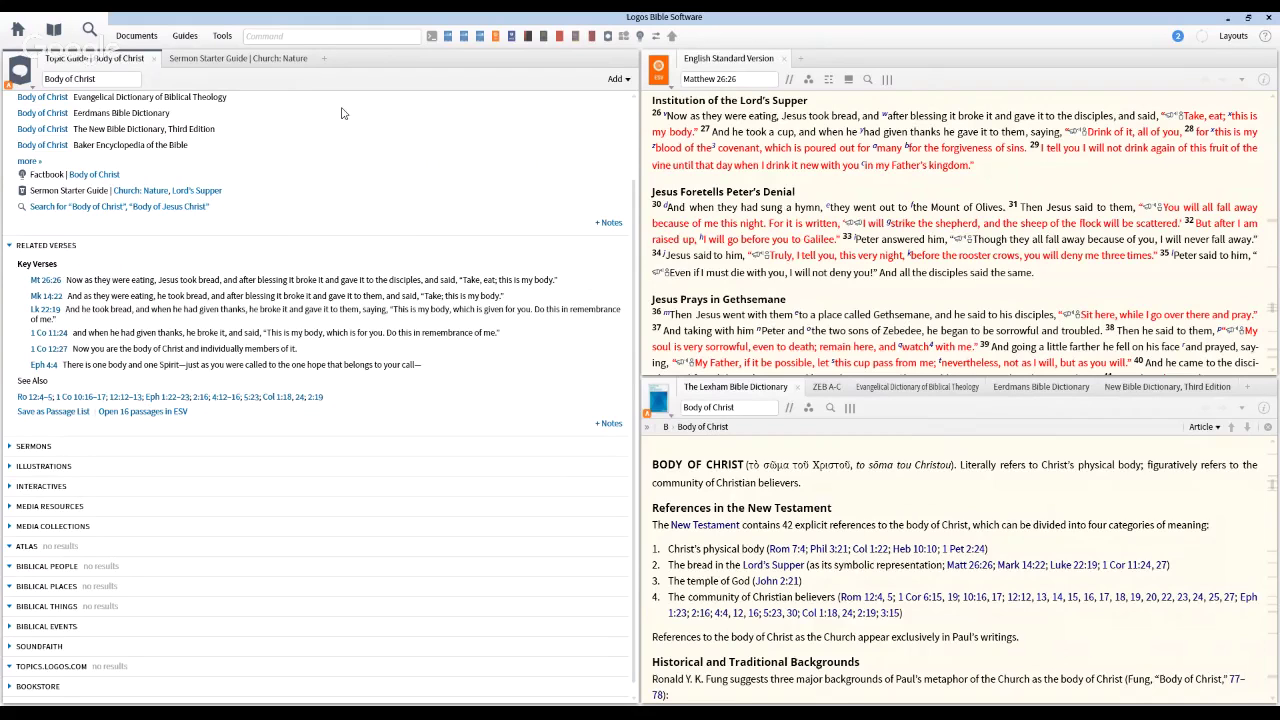
- Open the Factbook beside the Topic Guide and Sermon Starter Guide
{"action": "left_click", "coordinate": [222, 37]}
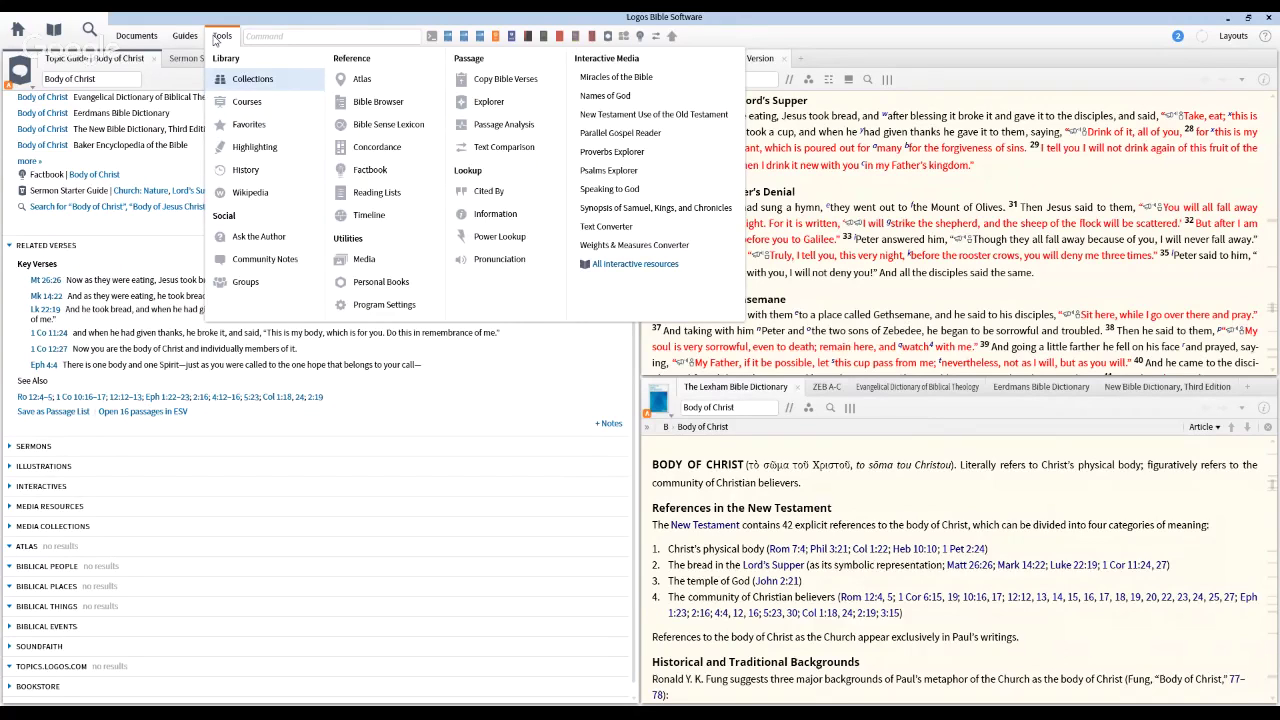
{"action": "left_click", "coordinate": [185, 38]}
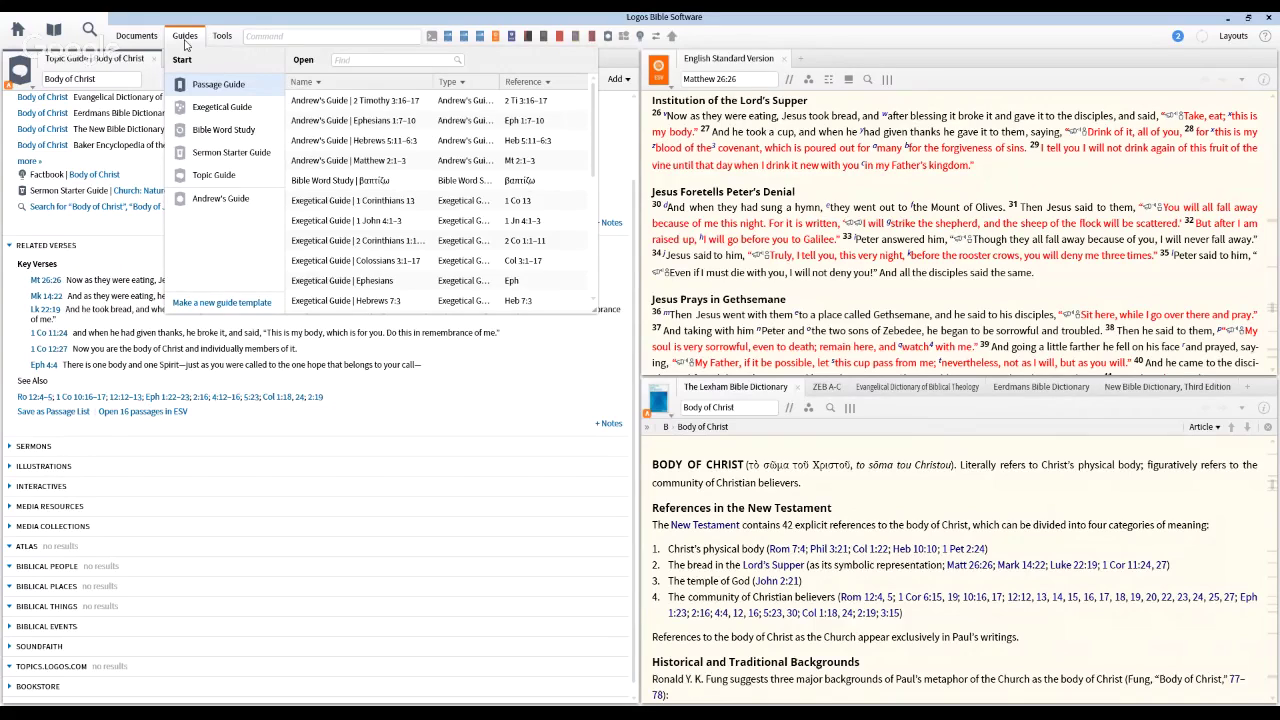
{"action": "left_click", "coordinate": [222, 38]}
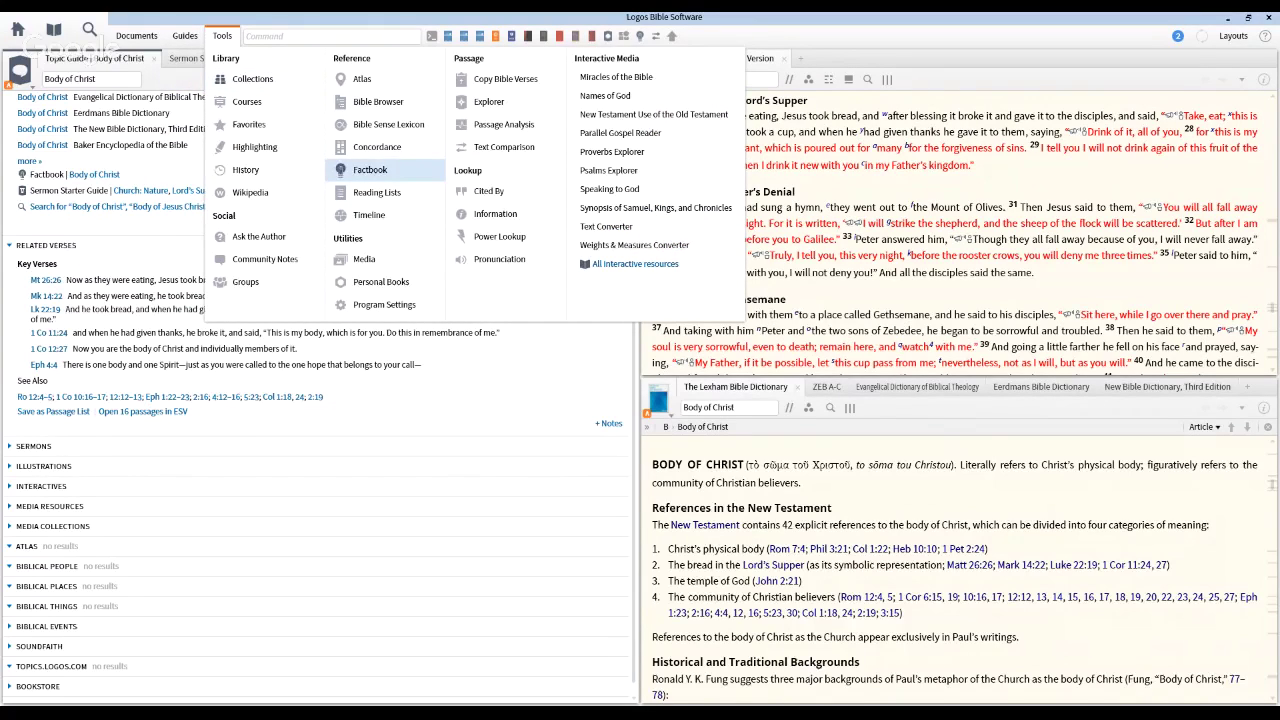
{"action": "left_click", "coordinate": [368, 170]}
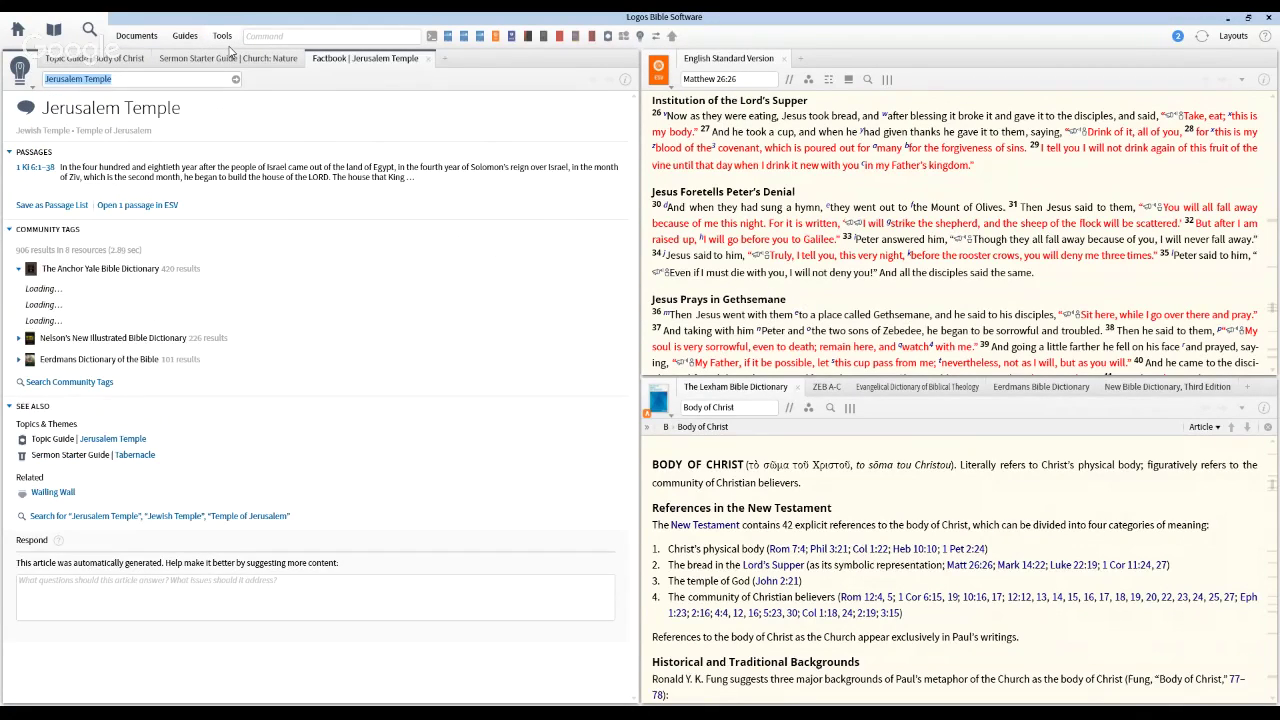
{"action": "left_click", "coordinate": [223, 37]}
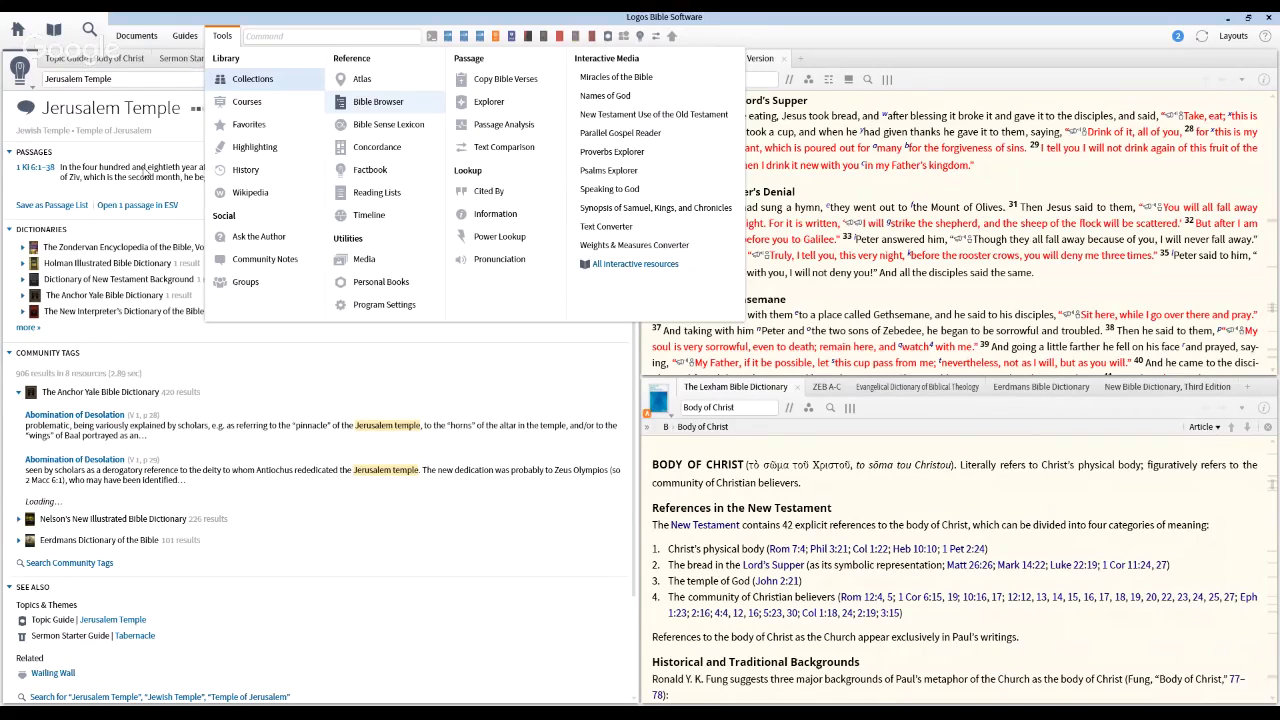
{"action": "left_click", "coordinate": [157, 239]}
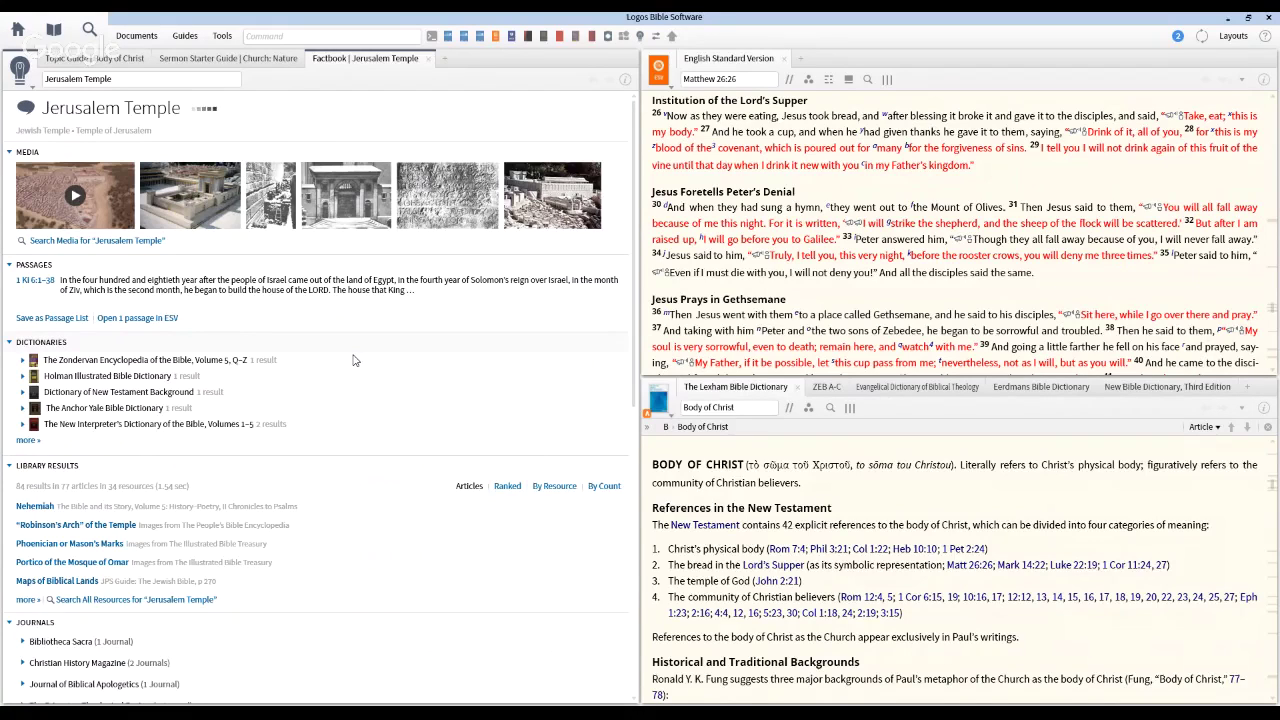
- Look through the Factbook article on the Jerusalem Temple, from its media and dictionaries to the community tags and related topics
{"action": "scroll", "coordinate": [353, 360], "scroll_direction": "down", "scroll_amount": 1}
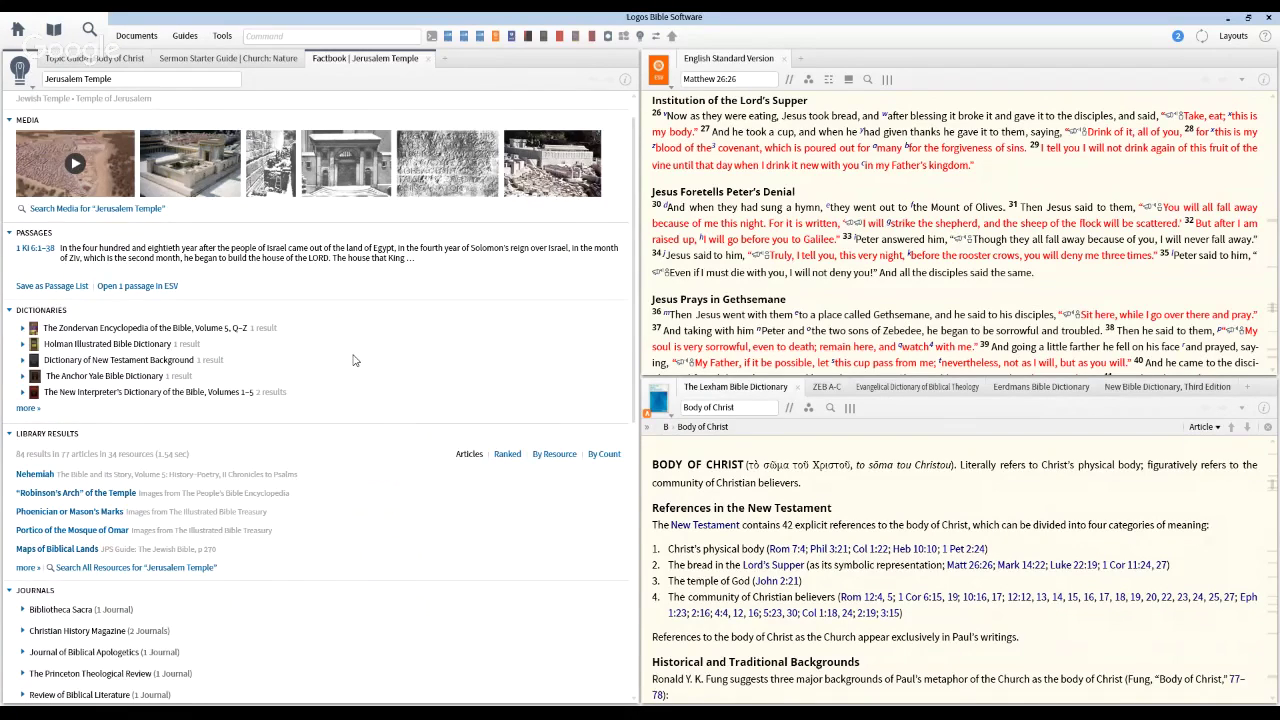
{"action": "scroll", "coordinate": [353, 360], "scroll_direction": "down", "scroll_amount": 3}
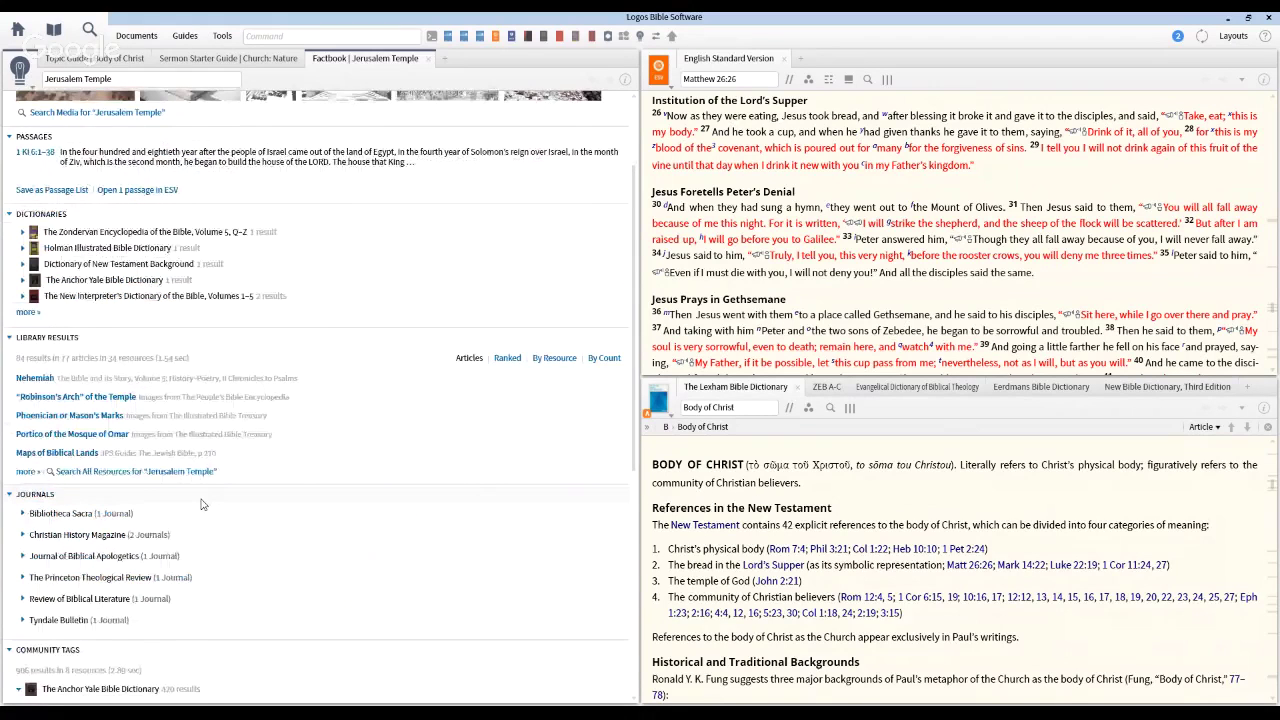
{"action": "scroll", "coordinate": [201, 504], "scroll_direction": "down", "scroll_amount": 3}
{"action": "scroll", "coordinate": [201, 504], "scroll_direction": "down", "scroll_amount": 3}
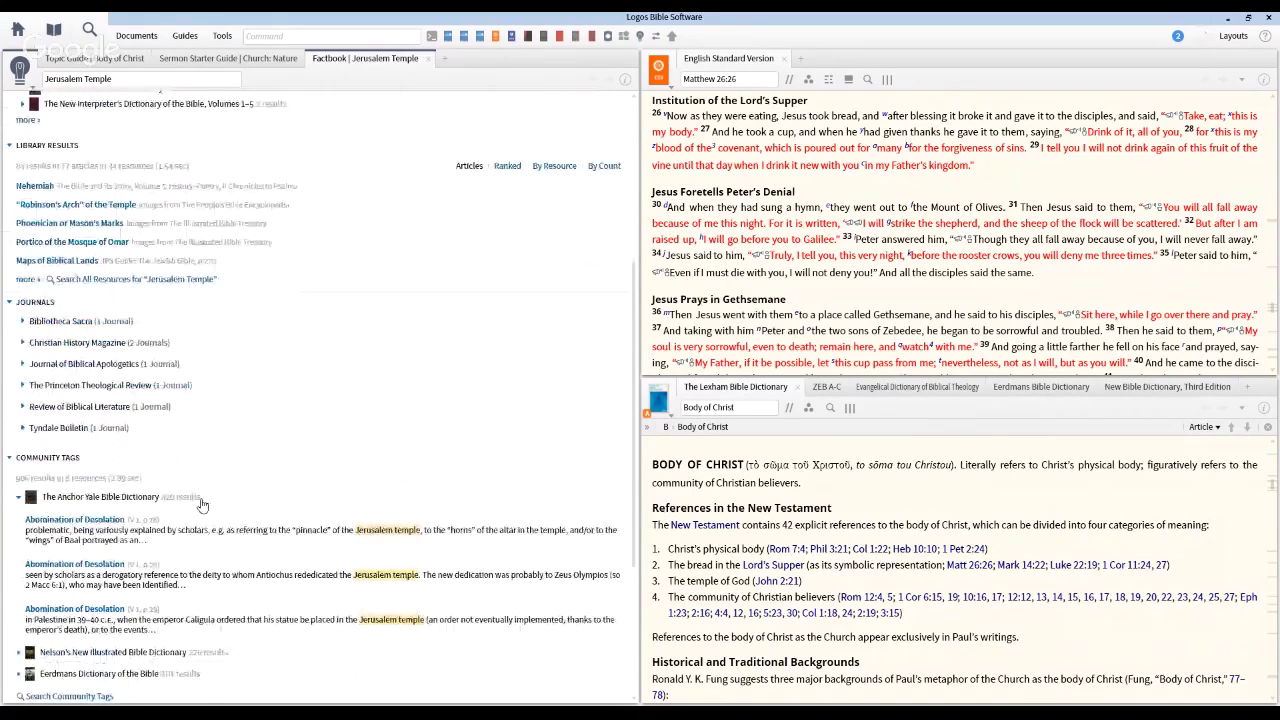
{"action": "scroll", "coordinate": [201, 505], "scroll_direction": "down", "scroll_amount": 3}
{"action": "scroll", "coordinate": [172, 492], "scroll_direction": "down", "scroll_amount": 5}
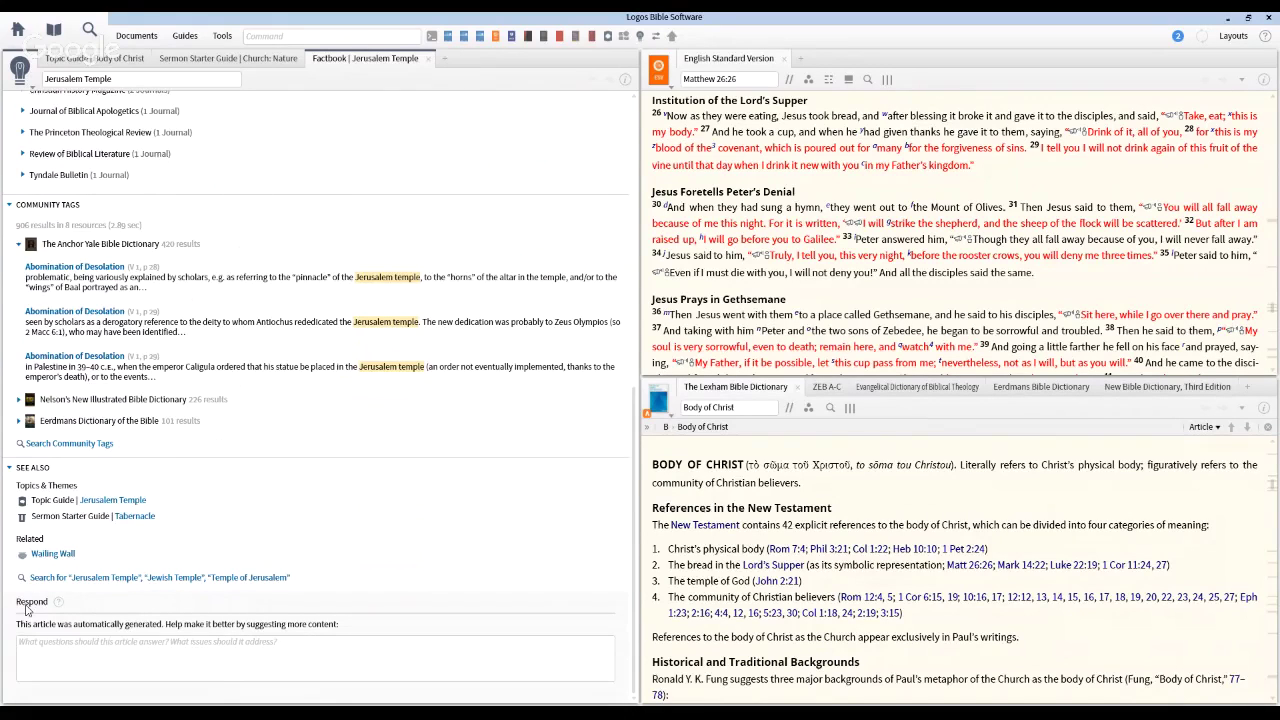
{"action": "scroll", "coordinate": [337, 530], "scroll_direction": "up", "scroll_amount": 3}
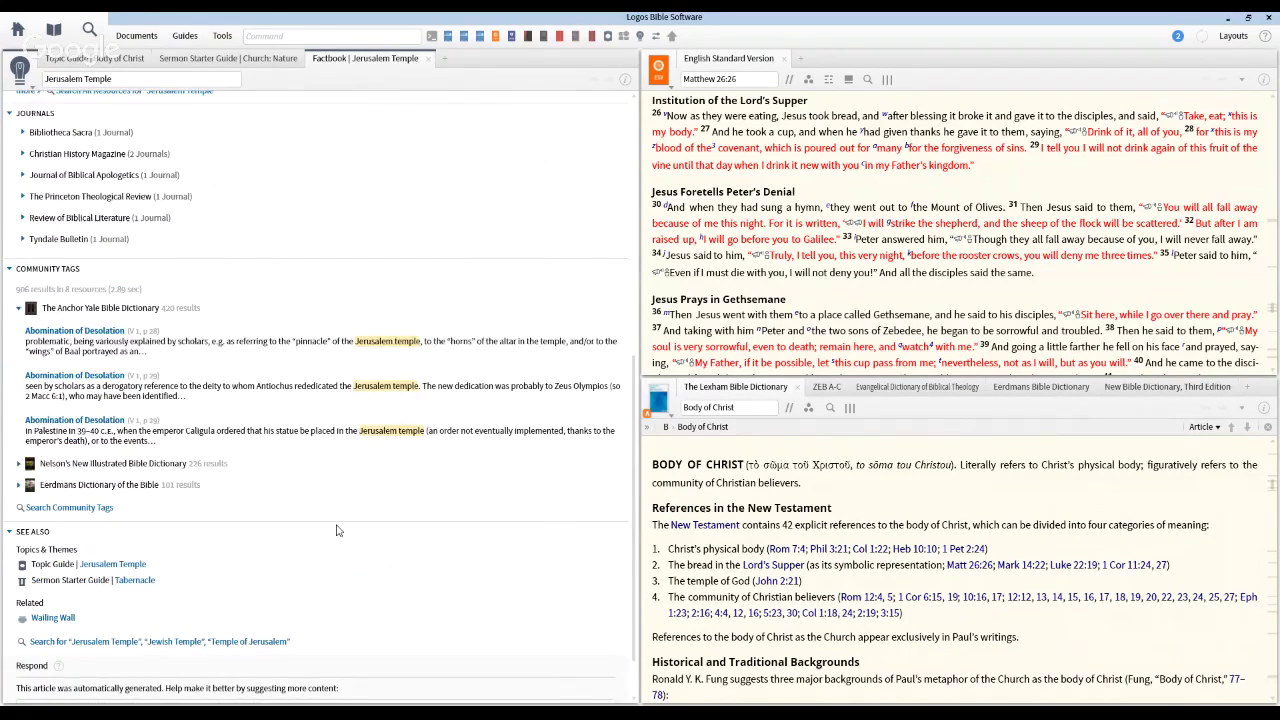
{"action": "scroll", "coordinate": [300, 460], "scroll_direction": "up", "scroll_amount": 6}
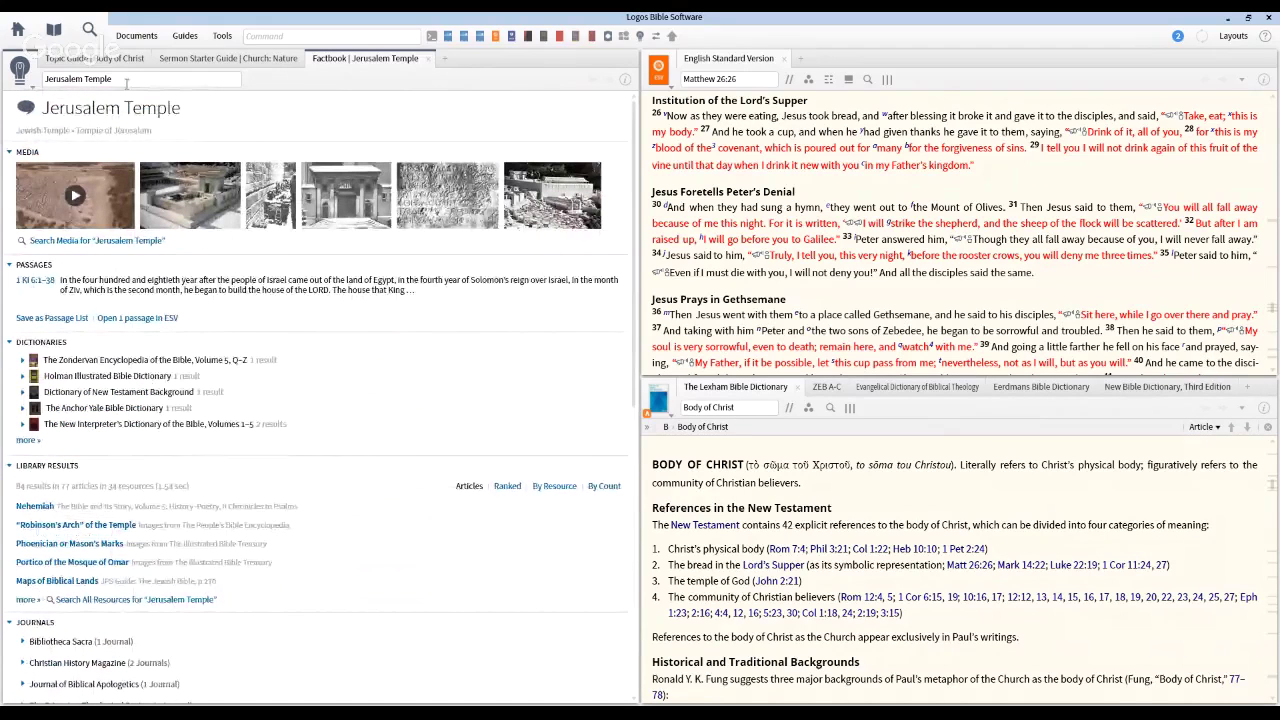
- Look up "Ephesia" in the Factbook and open the Epistle to the Ephesians article
{"action": "left_click", "coordinate": [48, 78]}
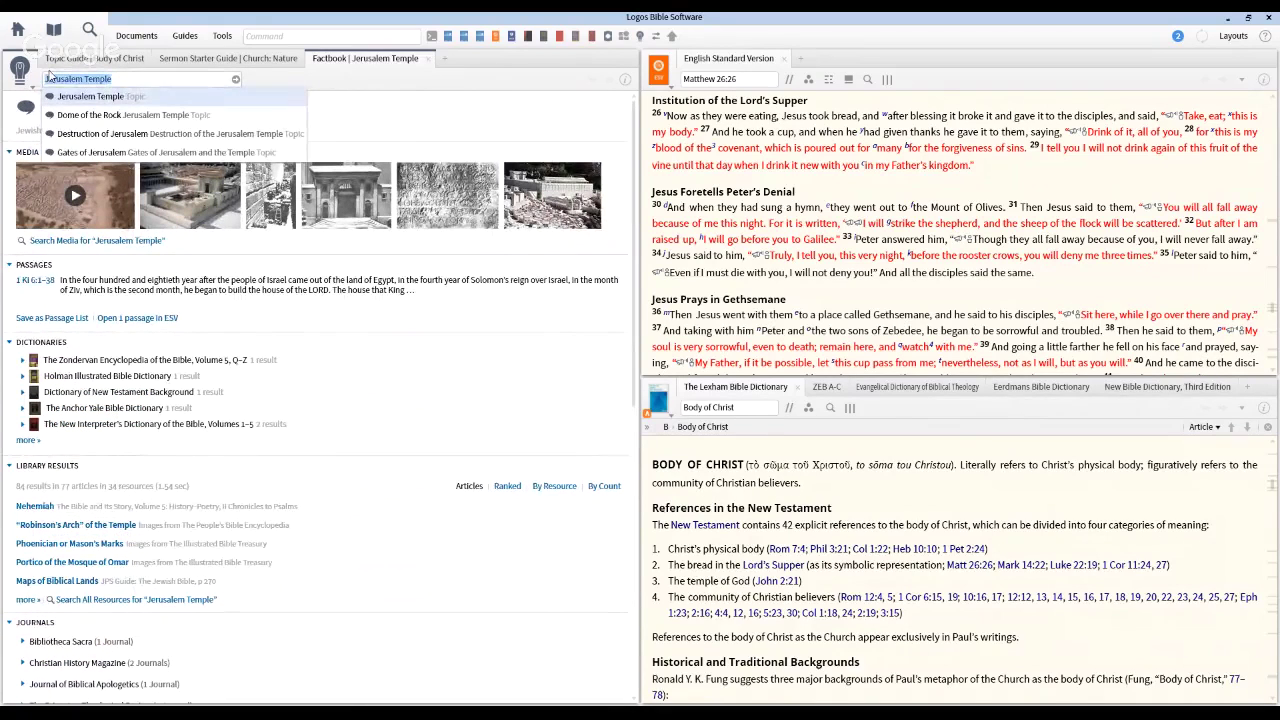
{"action": "type", "text": "Ephe"}
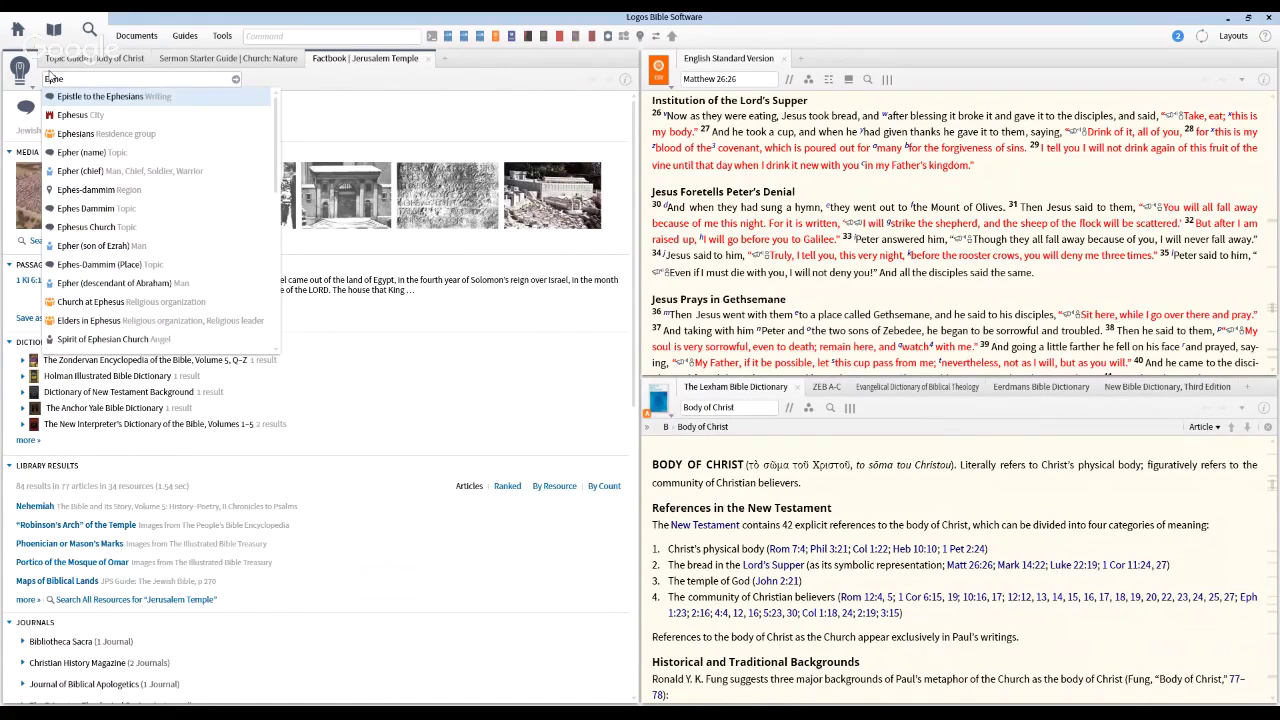
{"action": "type", "text": "s"}
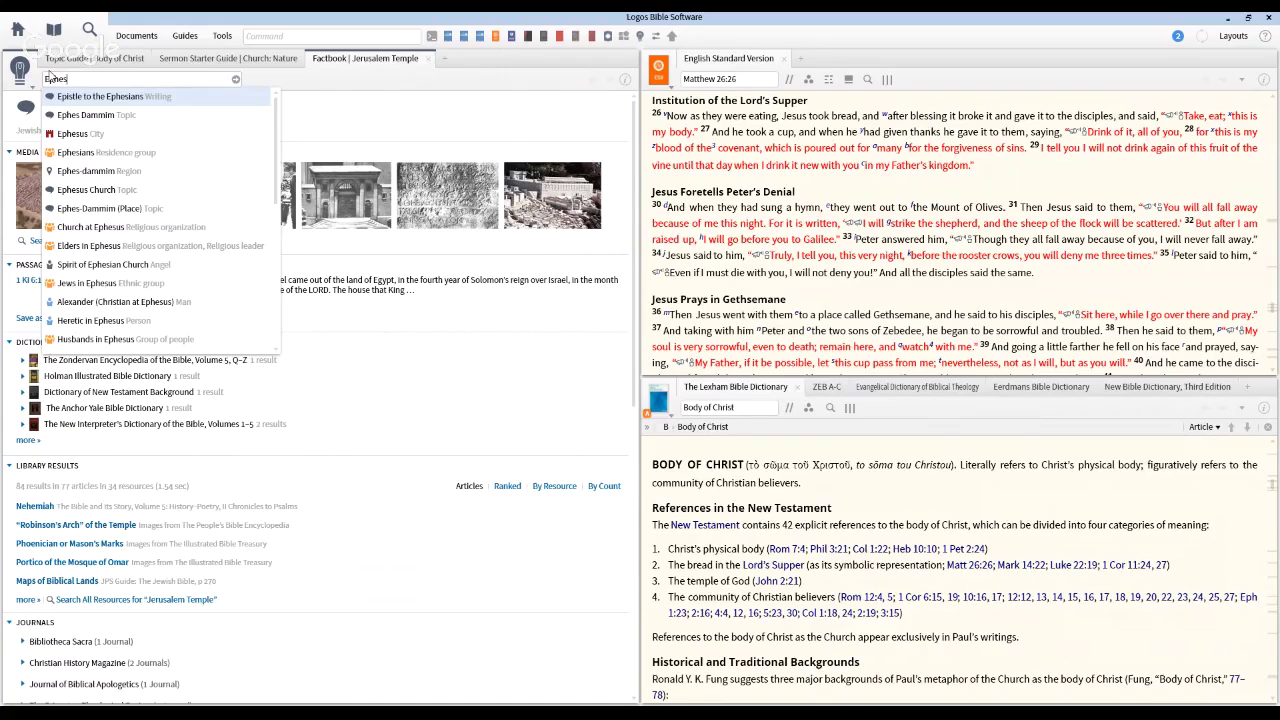
{"action": "type", "text": "ia"}
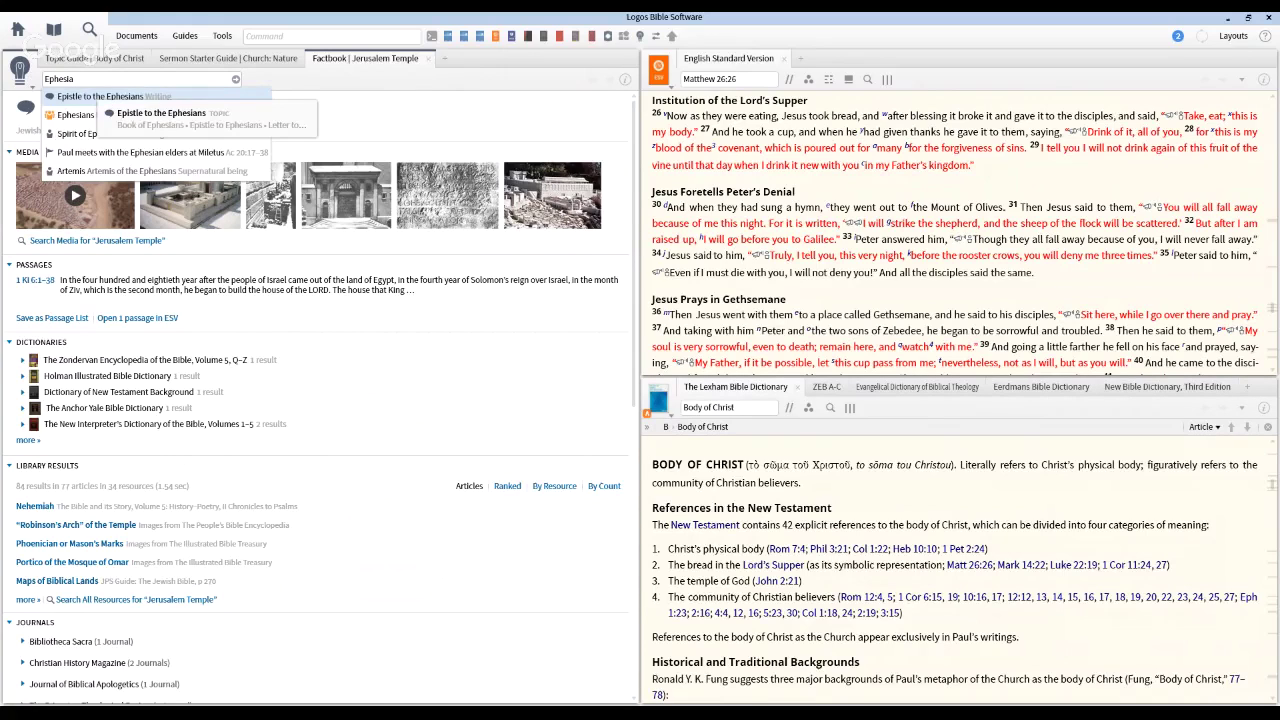
{"action": "left_click", "coordinate": [88, 96]}
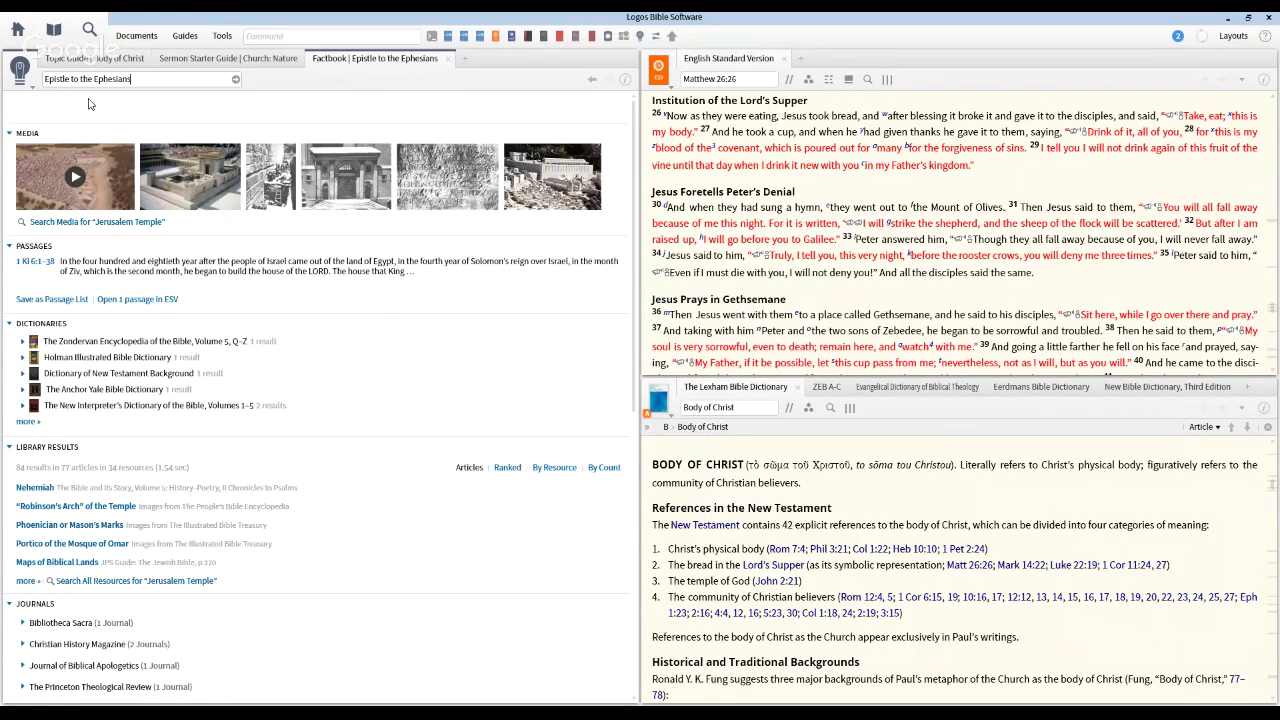
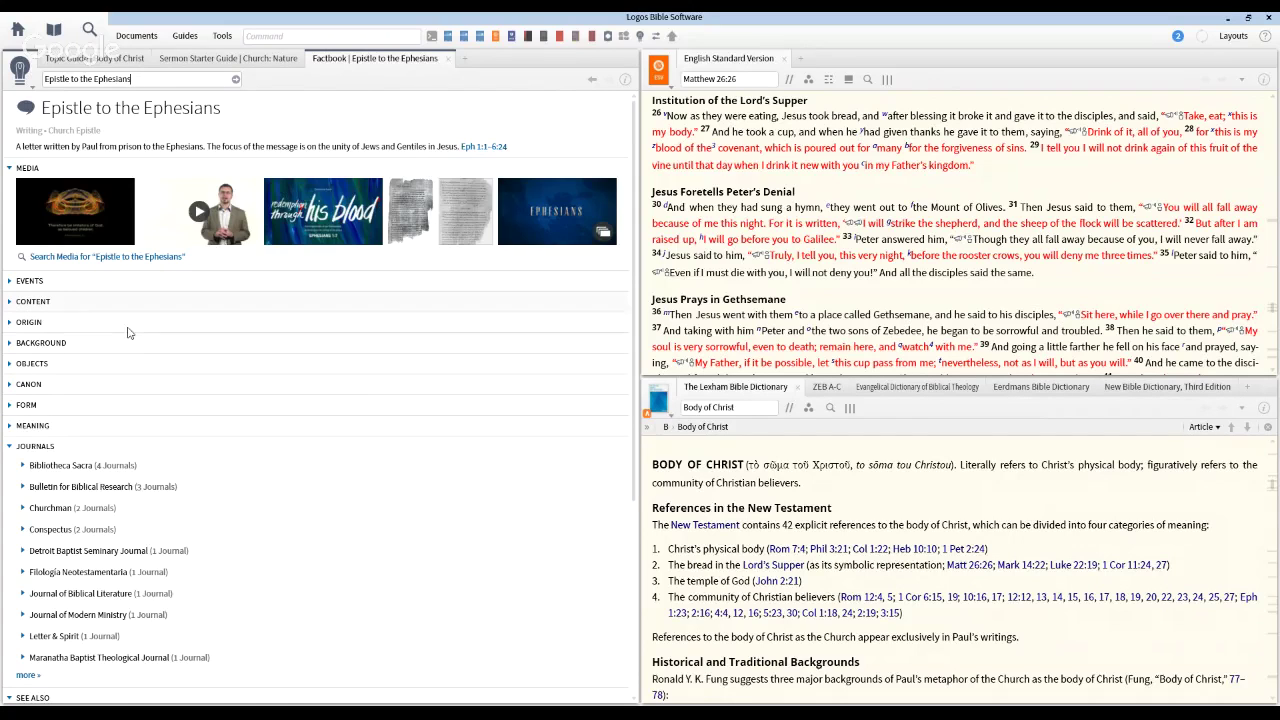
- Collapse the Journals section of the Epistle to the Ephesians article
{"action": "scroll", "coordinate": [110, 392], "scroll_direction": "down", "scroll_amount": 3}
{"action": "scroll", "coordinate": [22, 304], "scroll_direction": "down", "scroll_amount": 1}
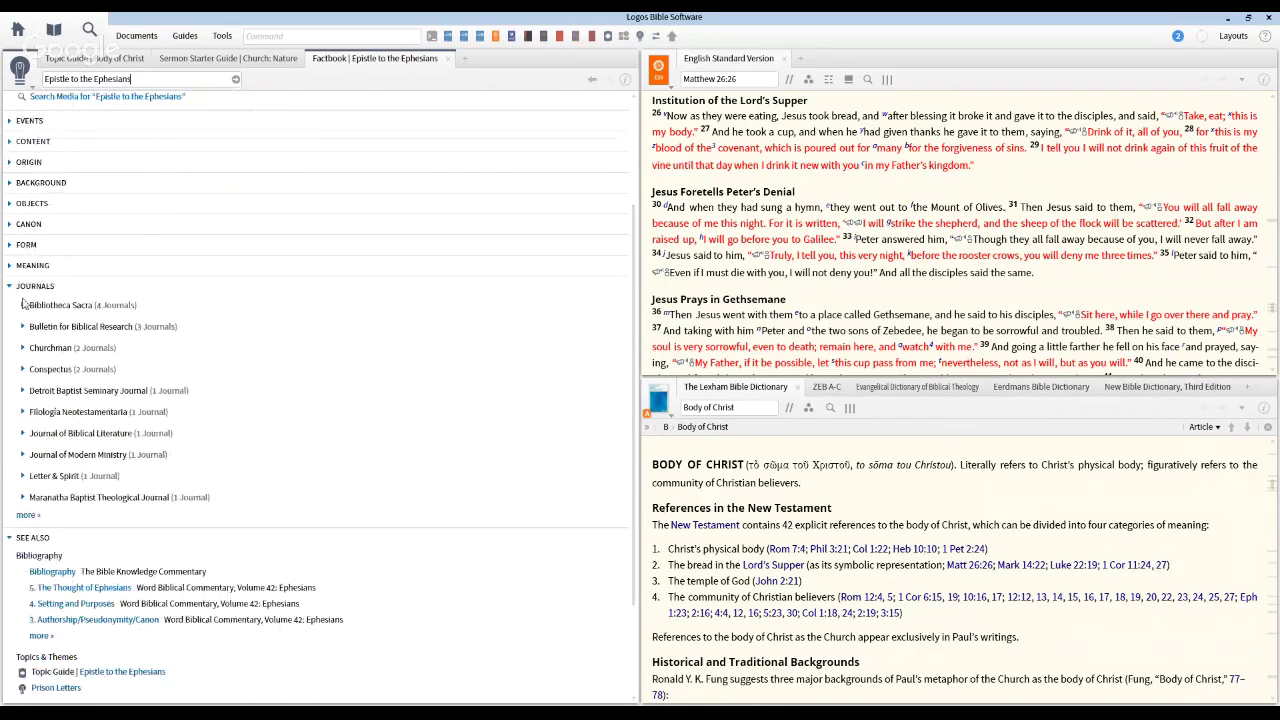
{"action": "left_click", "coordinate": [28, 287]}
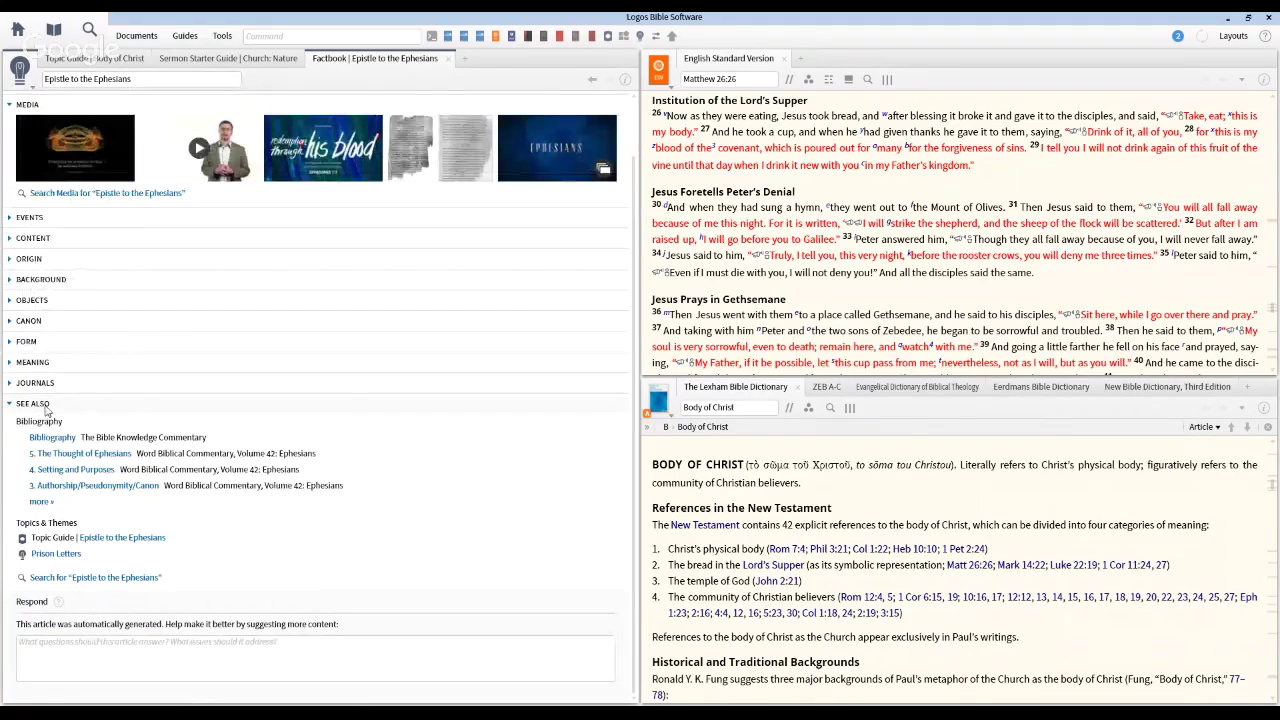
- Expand the Content section of the Epistle to the Ephesians article with its full Overview list and look through the overviews and outlines
{"action": "scroll", "coordinate": [95, 310], "scroll_direction": "up", "scroll_amount": 2}
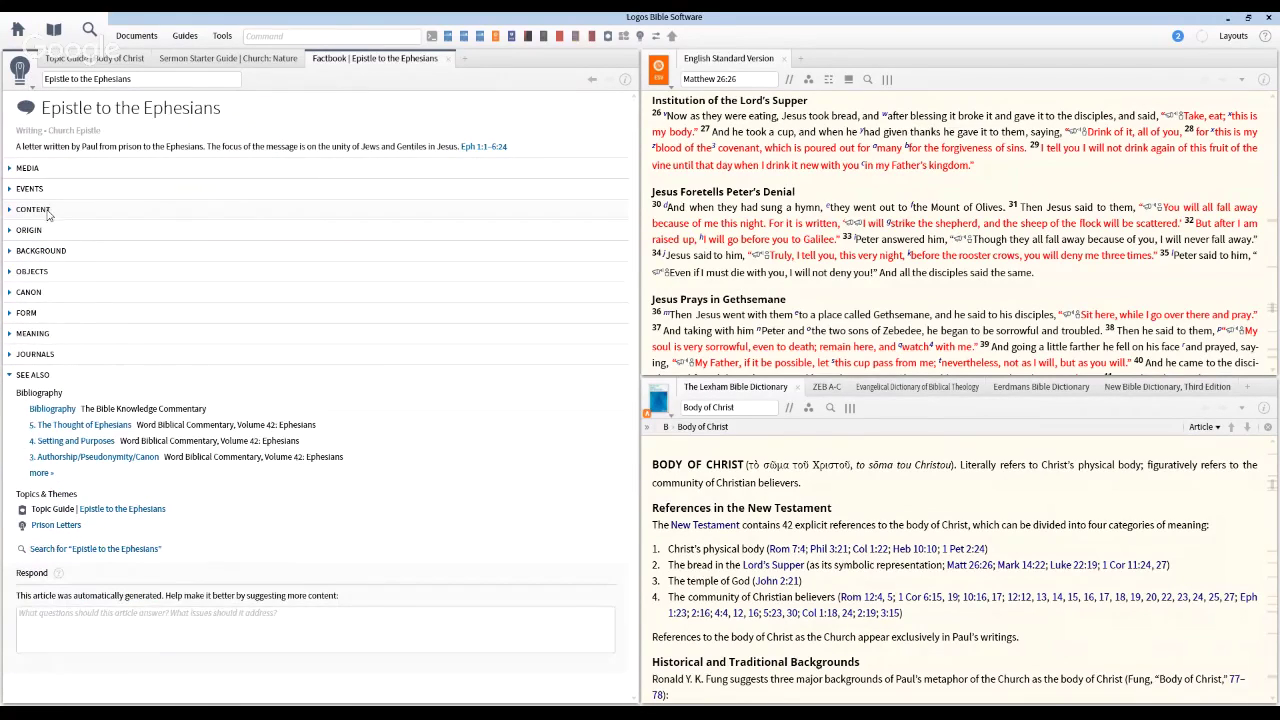
{"action": "left_click", "coordinate": [33, 209]}
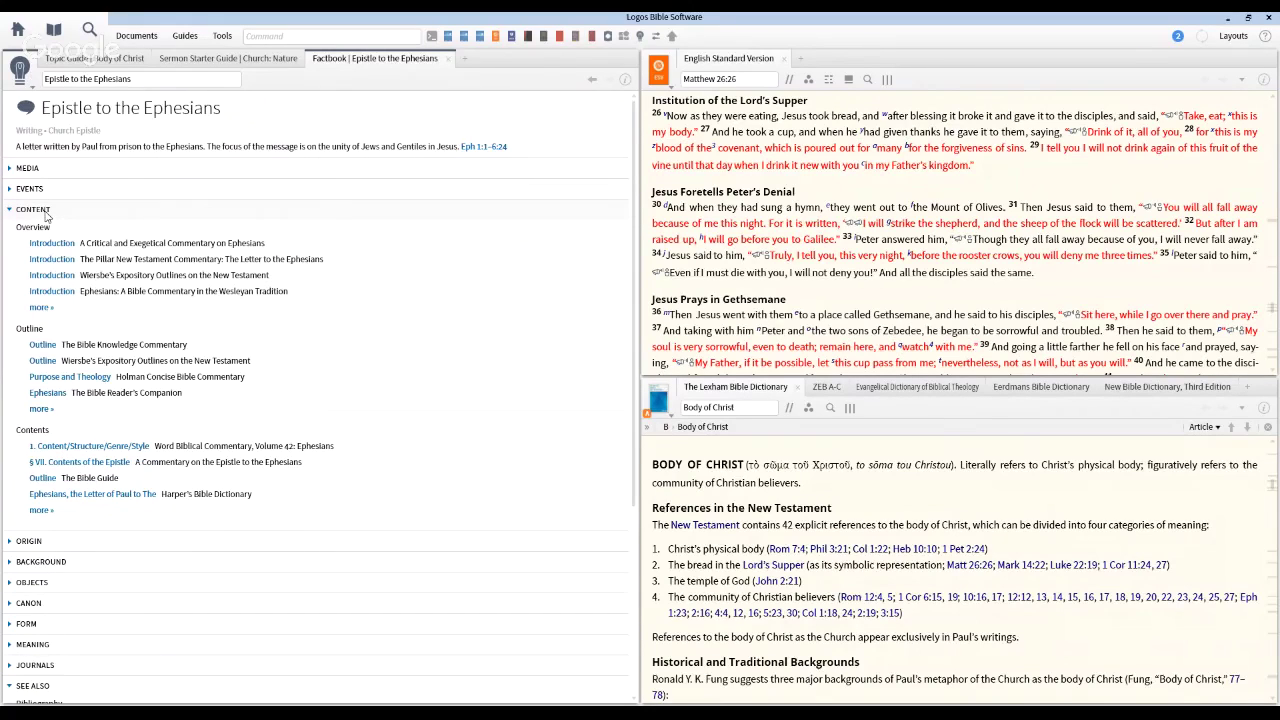
{"action": "left_click", "coordinate": [39, 307]}
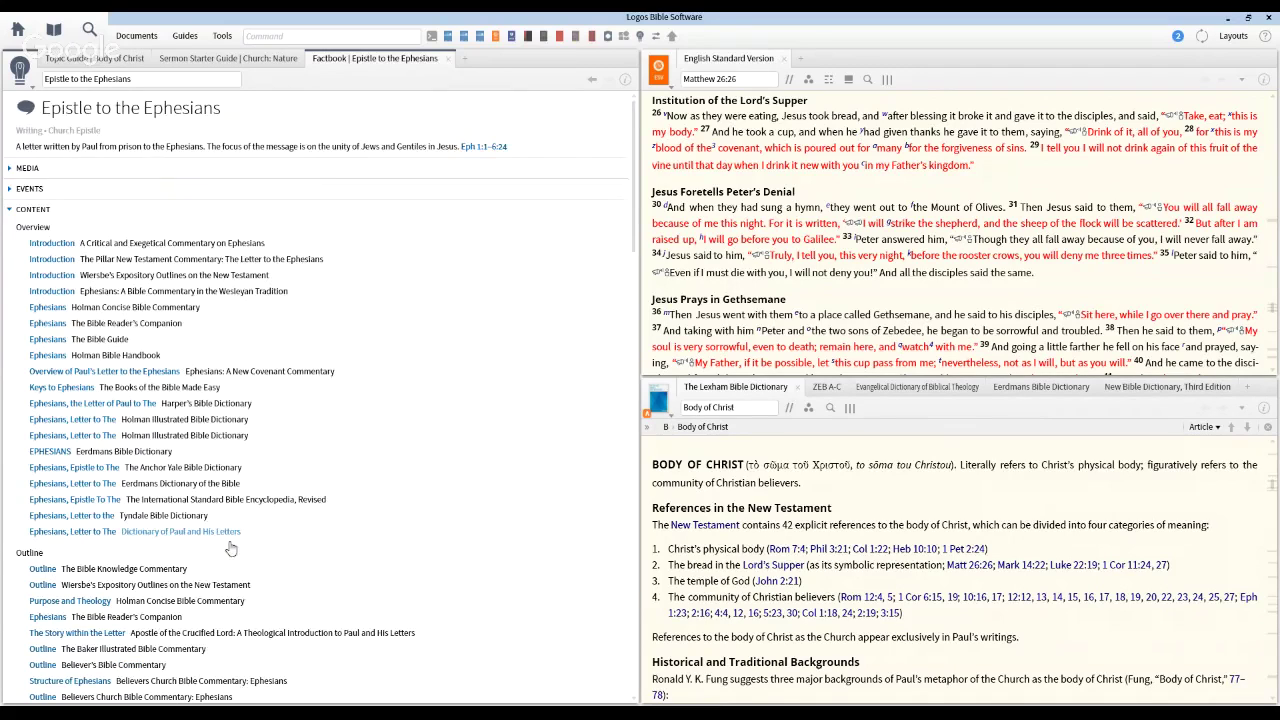
{"action": "scroll", "coordinate": [228, 525], "scroll_direction": "down", "scroll_amount": 3}
{"action": "scroll", "coordinate": [228, 525], "scroll_direction": "down", "scroll_amount": 7}
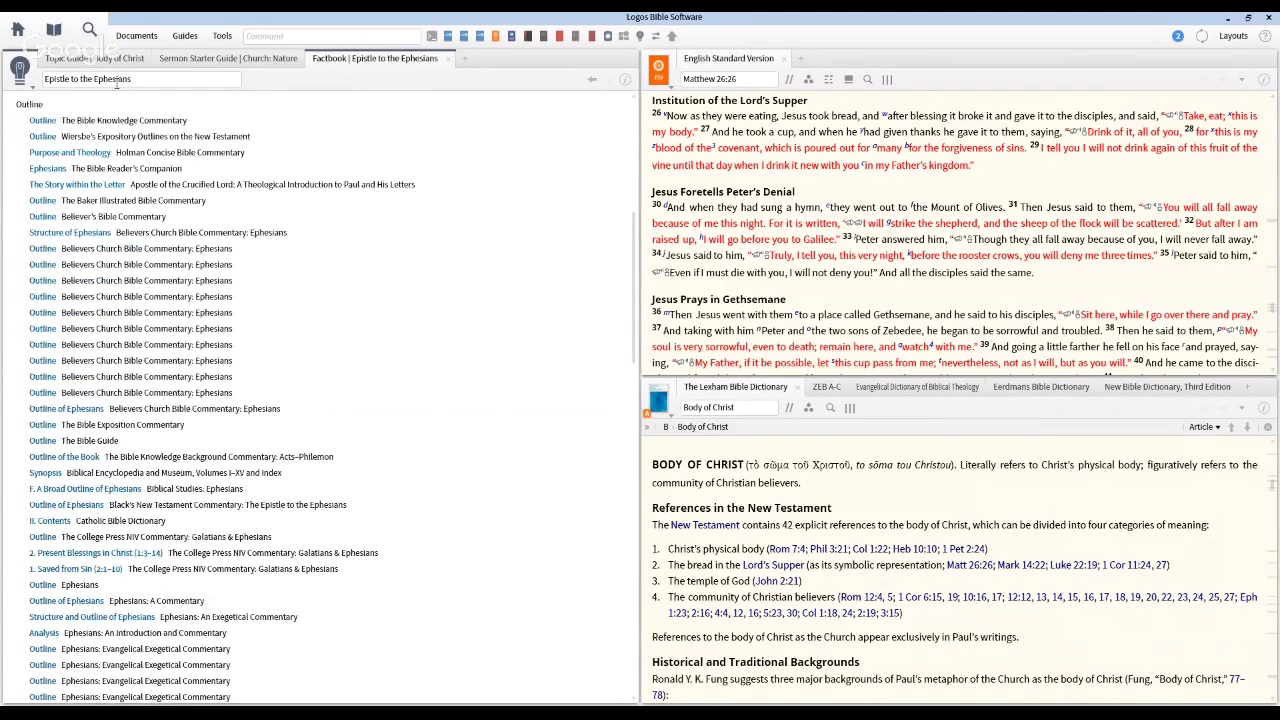
{"action": "scroll", "coordinate": [436, 345], "scroll_direction": "down", "scroll_amount": 1}
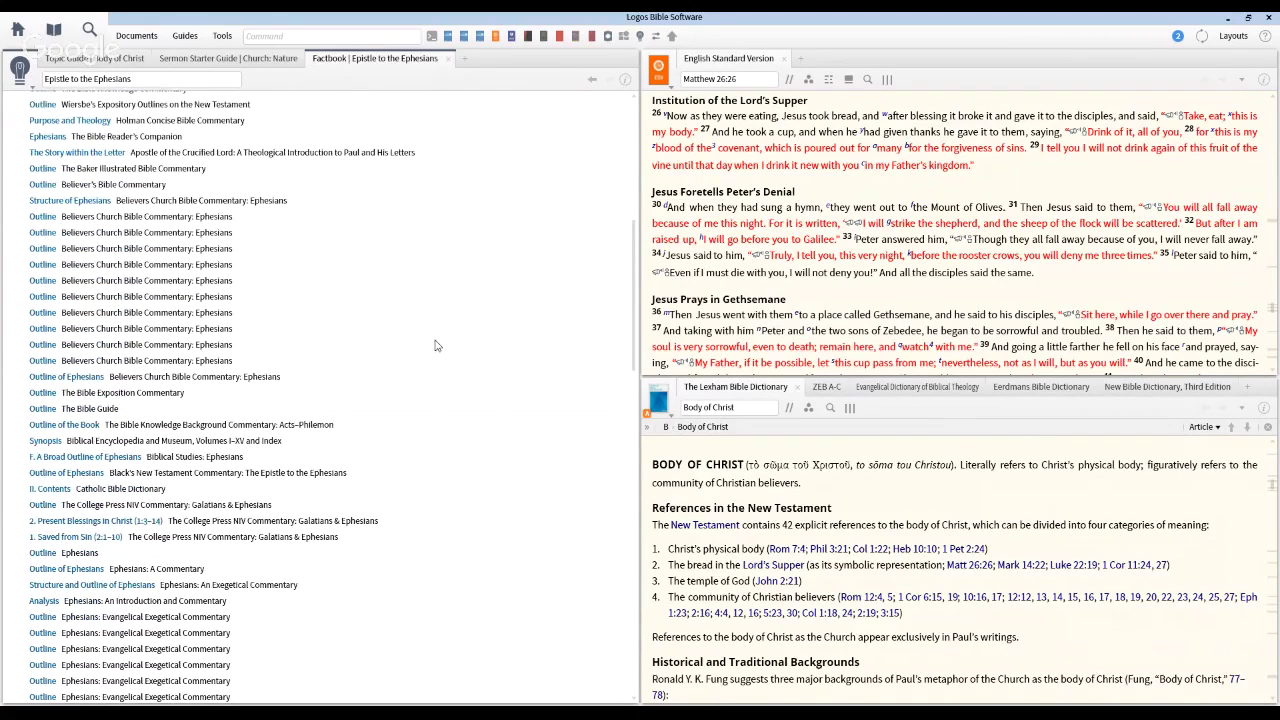
{"action": "scroll", "coordinate": [436, 345], "scroll_direction": "down", "scroll_amount": 8}
{"action": "scroll", "coordinate": [380, 437], "scroll_direction": "down", "scroll_amount": 18}
{"action": "scroll", "coordinate": [380, 437], "scroll_direction": "down", "scroll_amount": 10}
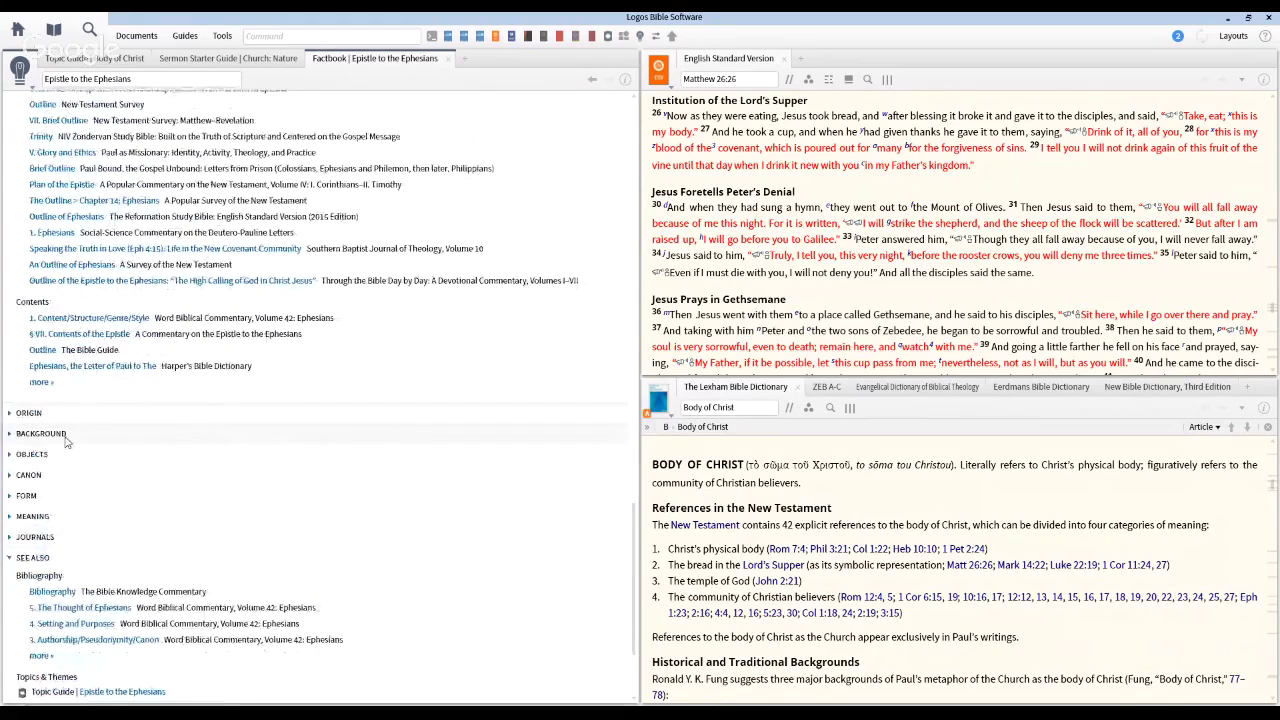
- View the Historical Context, Recipients and Location entries under Background and collapse that section again
{"action": "left_click", "coordinate": [60, 435]}
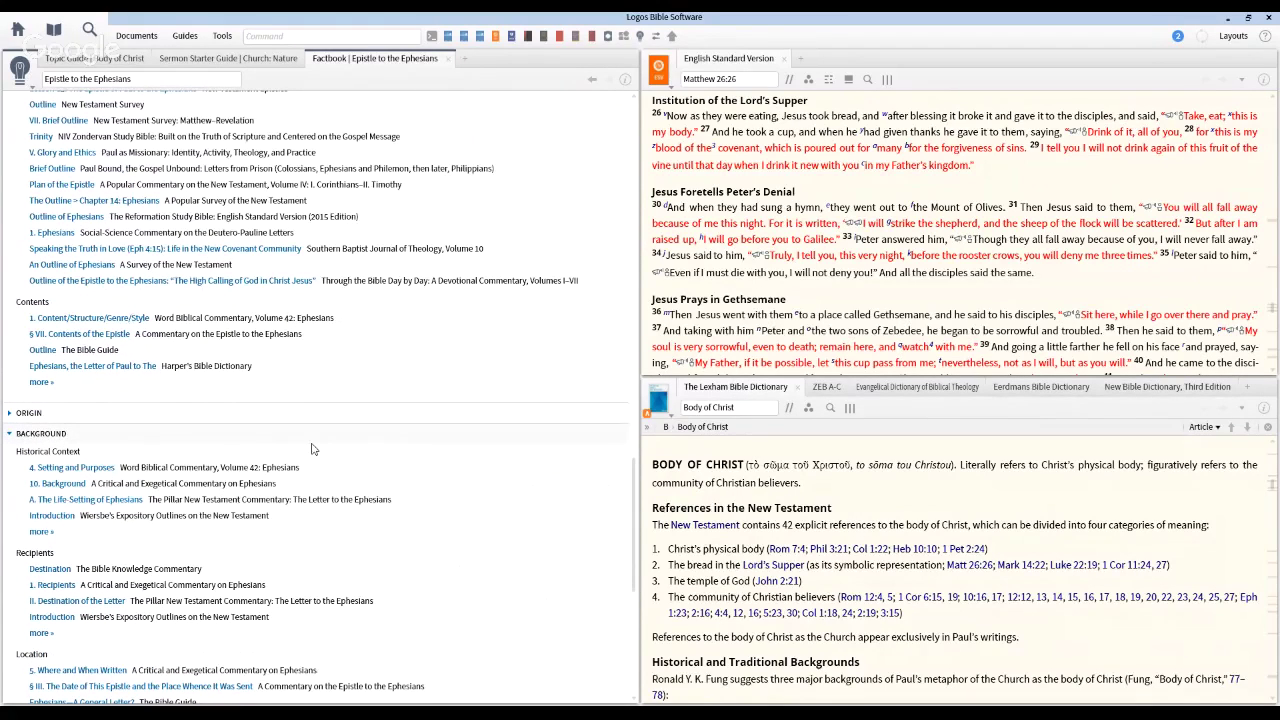
{"action": "right_click", "coordinate": [115, 446]}
{"action": "left_click", "coordinate": [137, 451]}
- Collapse the Content and See Also sections and close the Factbook article
{"action": "scroll", "coordinate": [125, 300], "scroll_direction": "up", "scroll_amount": 3}
{"action": "scroll", "coordinate": [130, 318], "scroll_direction": "up", "scroll_amount": 10}
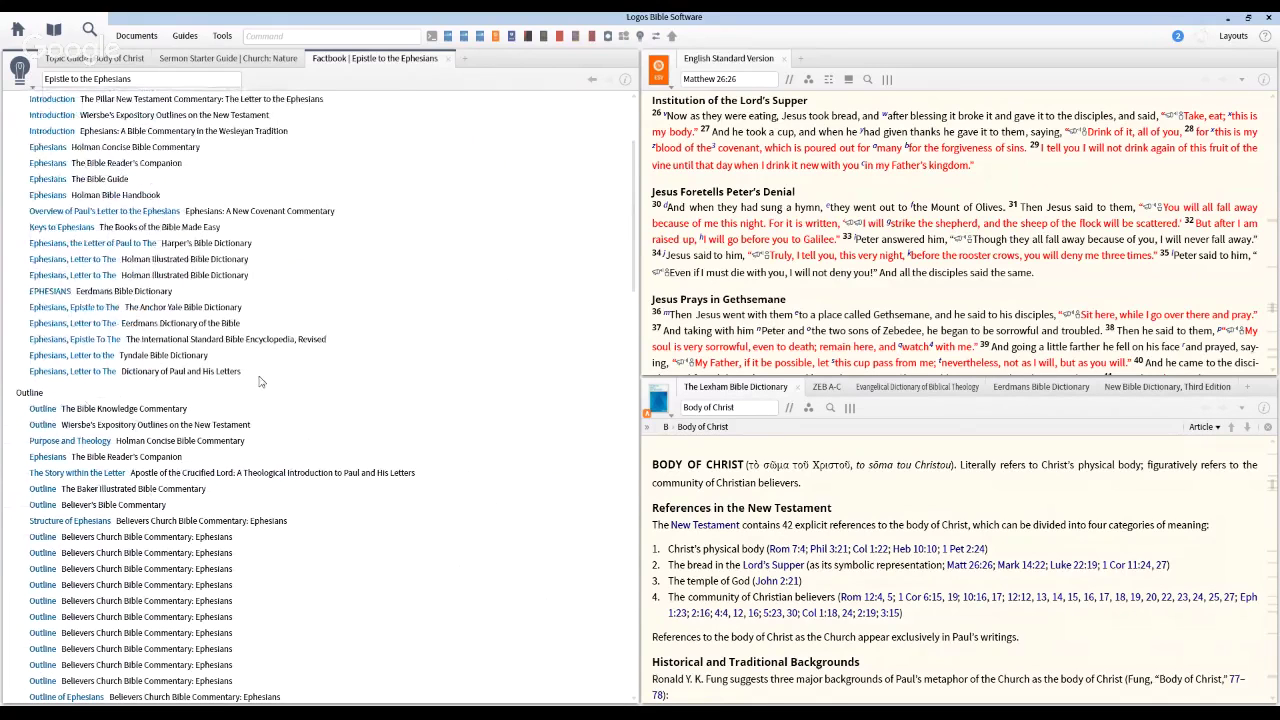
{"action": "scroll", "coordinate": [60, 404], "scroll_direction": "up", "scroll_amount": 3}
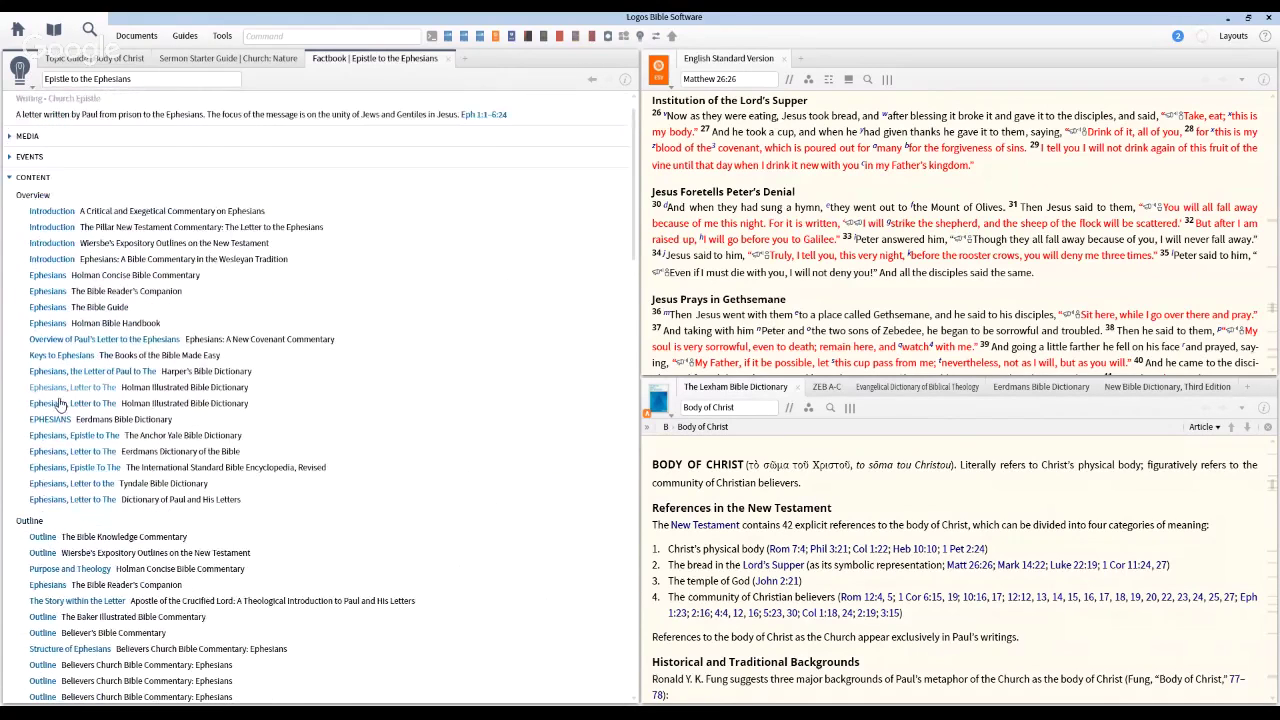
{"action": "left_click", "coordinate": [40, 178]}
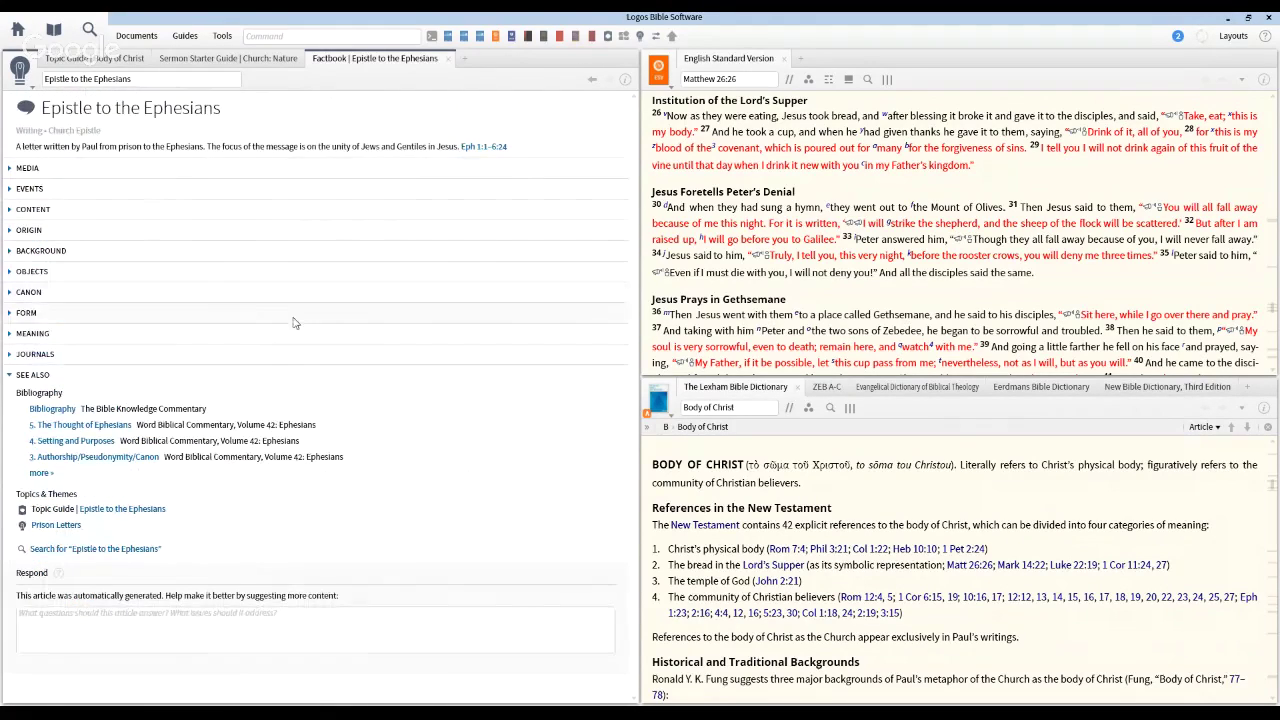
{"action": "left_click", "coordinate": [59, 378]}
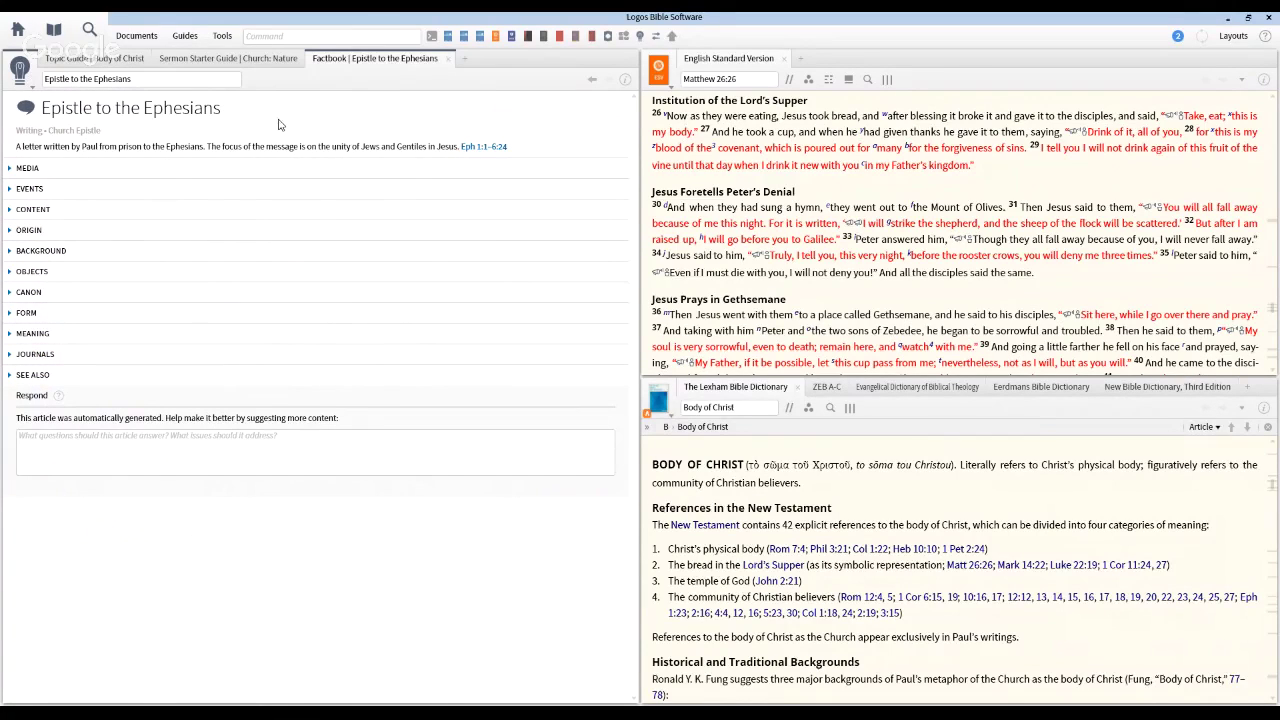
{"action": "left_click", "coordinate": [448, 59]}
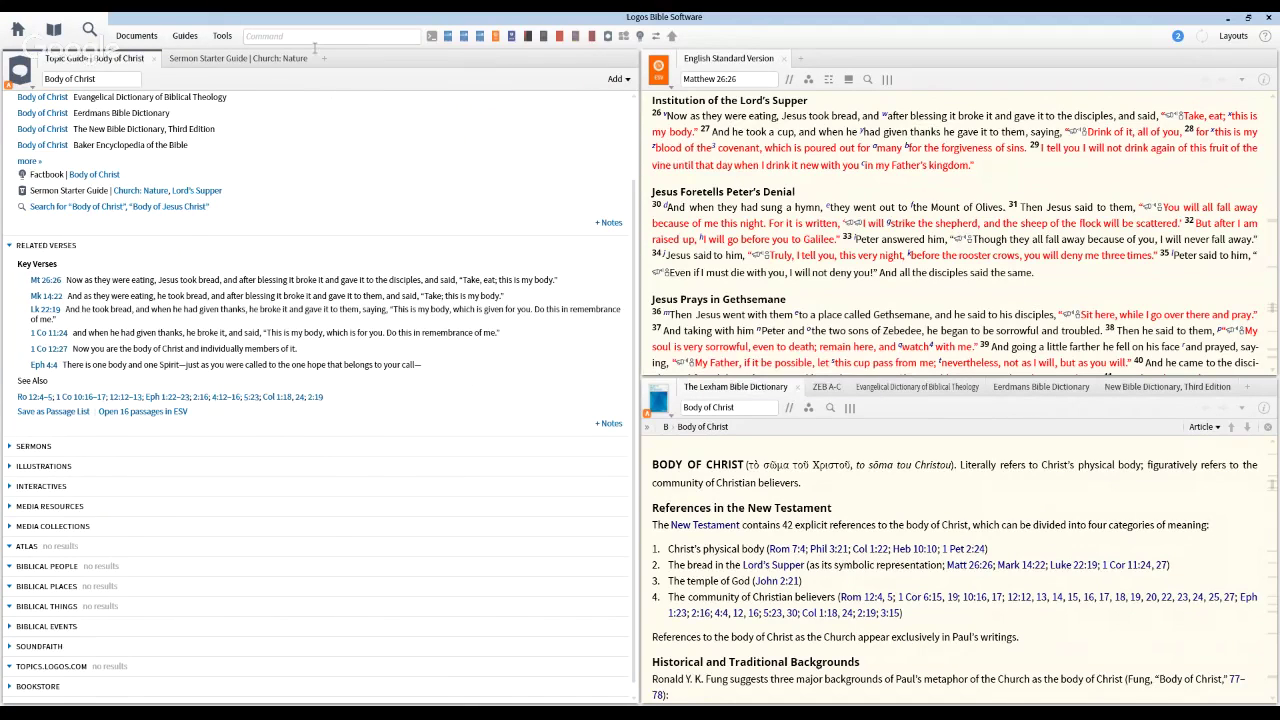
- Open the Clippings - Ephesians document beside the guides and look through its saved clippings
{"action": "left_click", "coordinate": [184, 40]}
{"action": "mouse_move", "coordinate": [136, 35]}
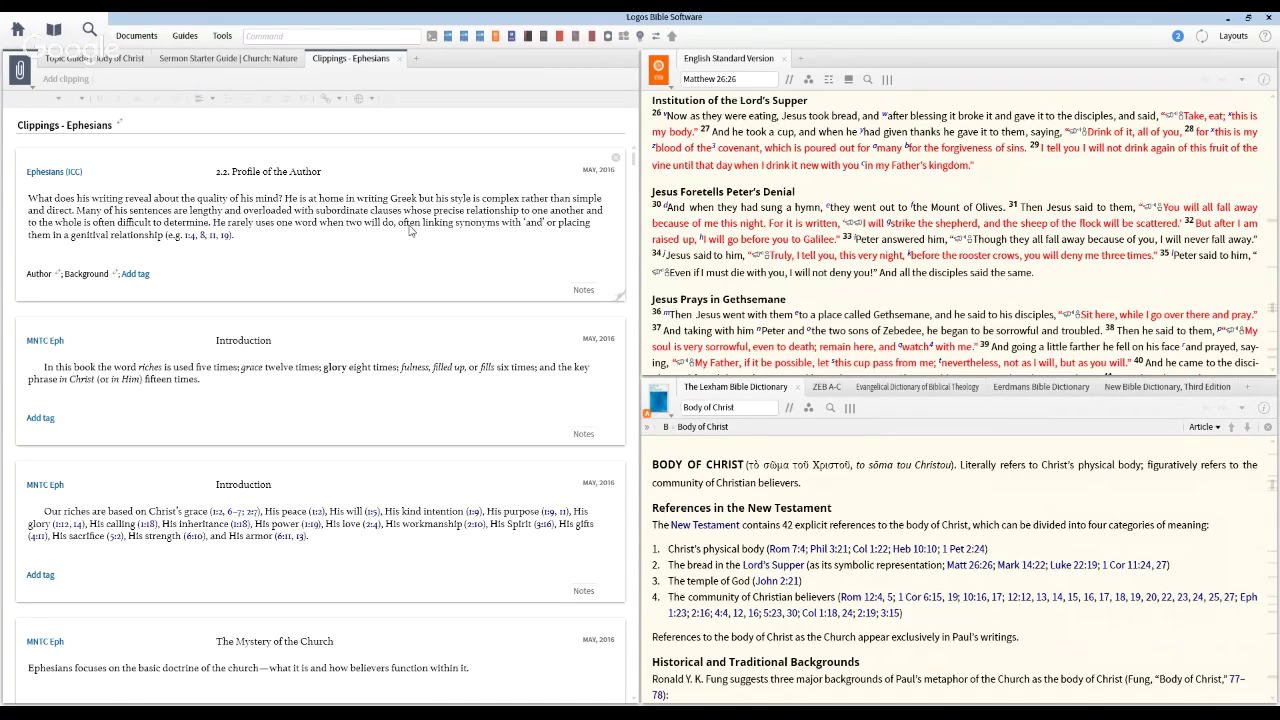
{"action": "scroll", "coordinate": [160, 268], "scroll_direction": "down", "scroll_amount": 1}
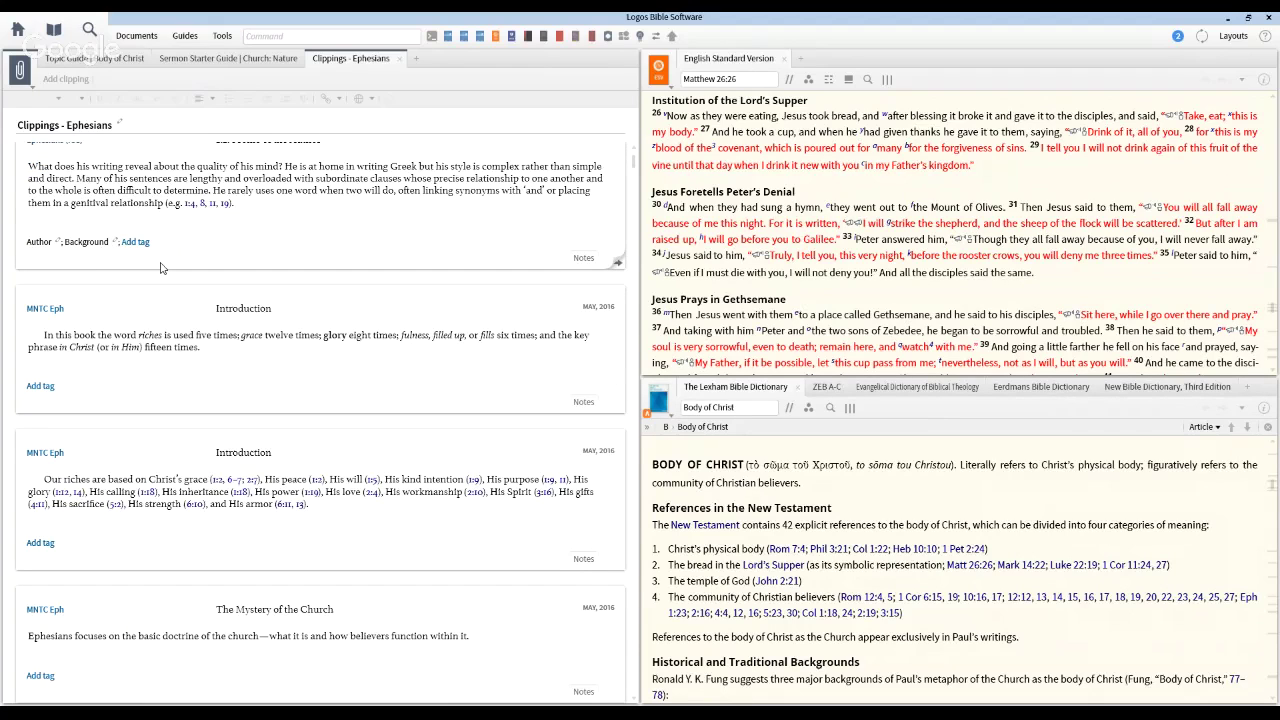
{"action": "scroll", "coordinate": [248, 330], "scroll_direction": "down", "scroll_amount": 5}
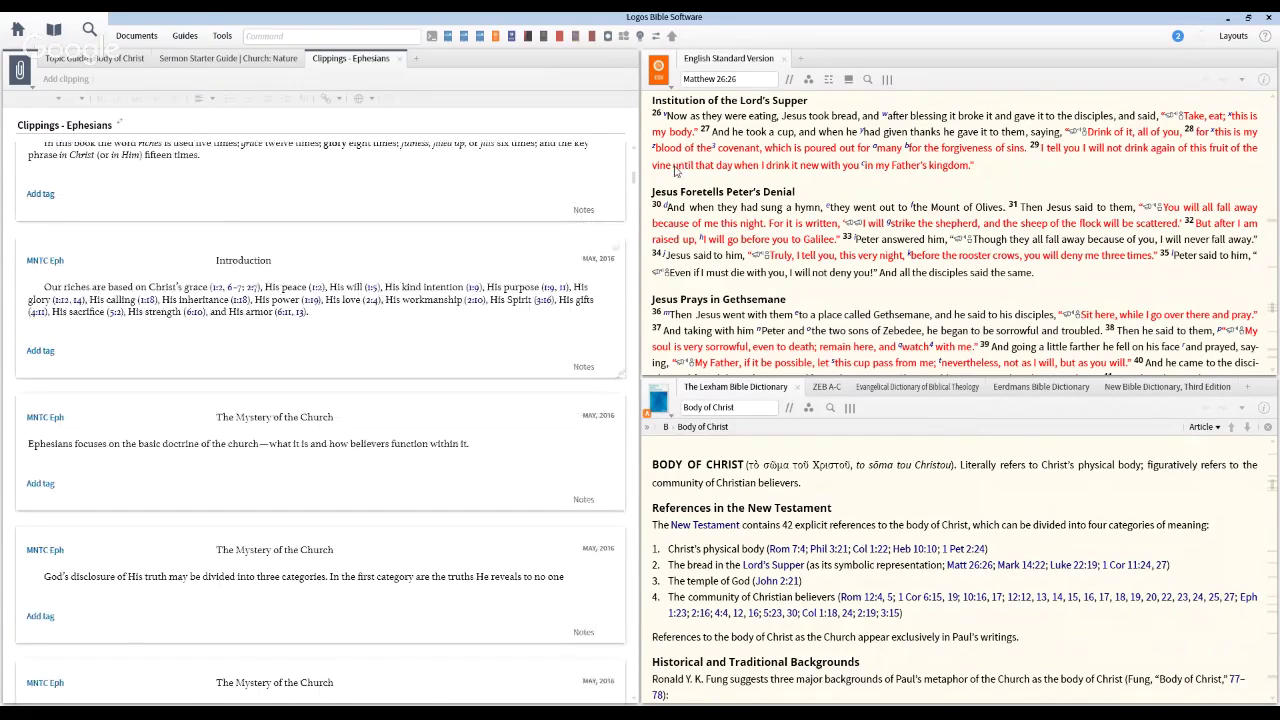
{"action": "left_click", "coordinate": [138, 40]}
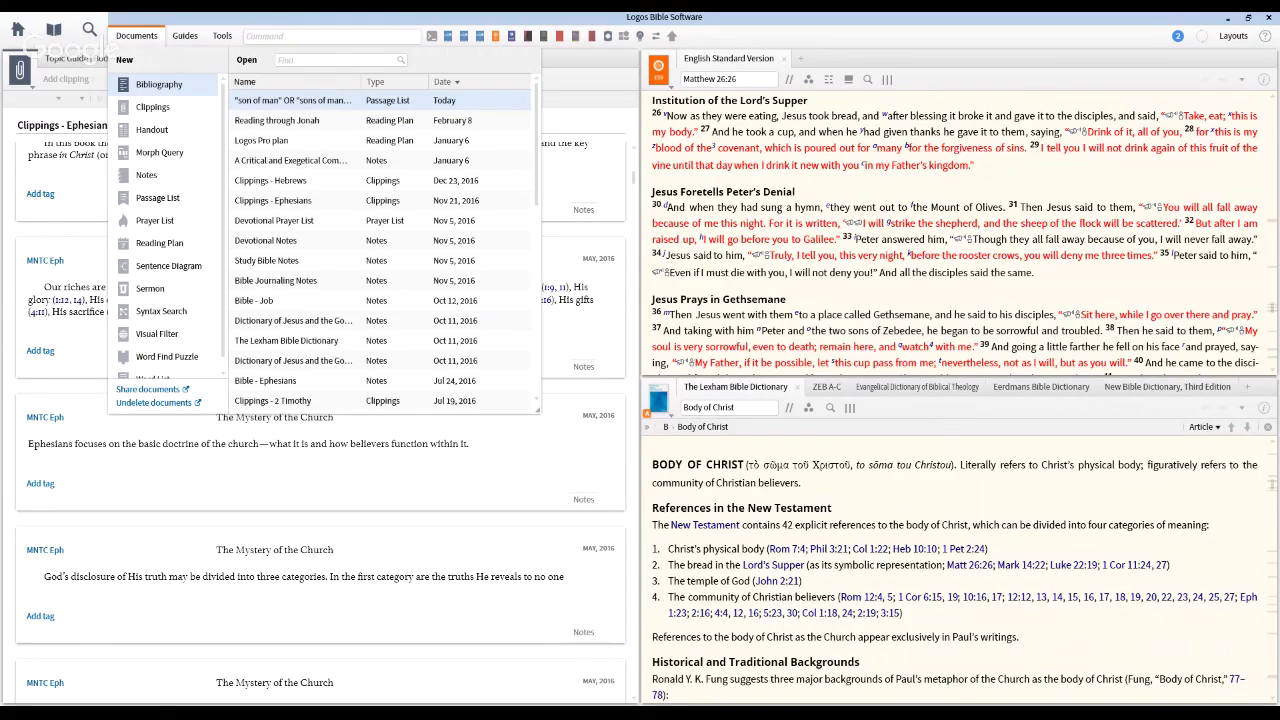
{"action": "left_click", "coordinate": [810, 83]}
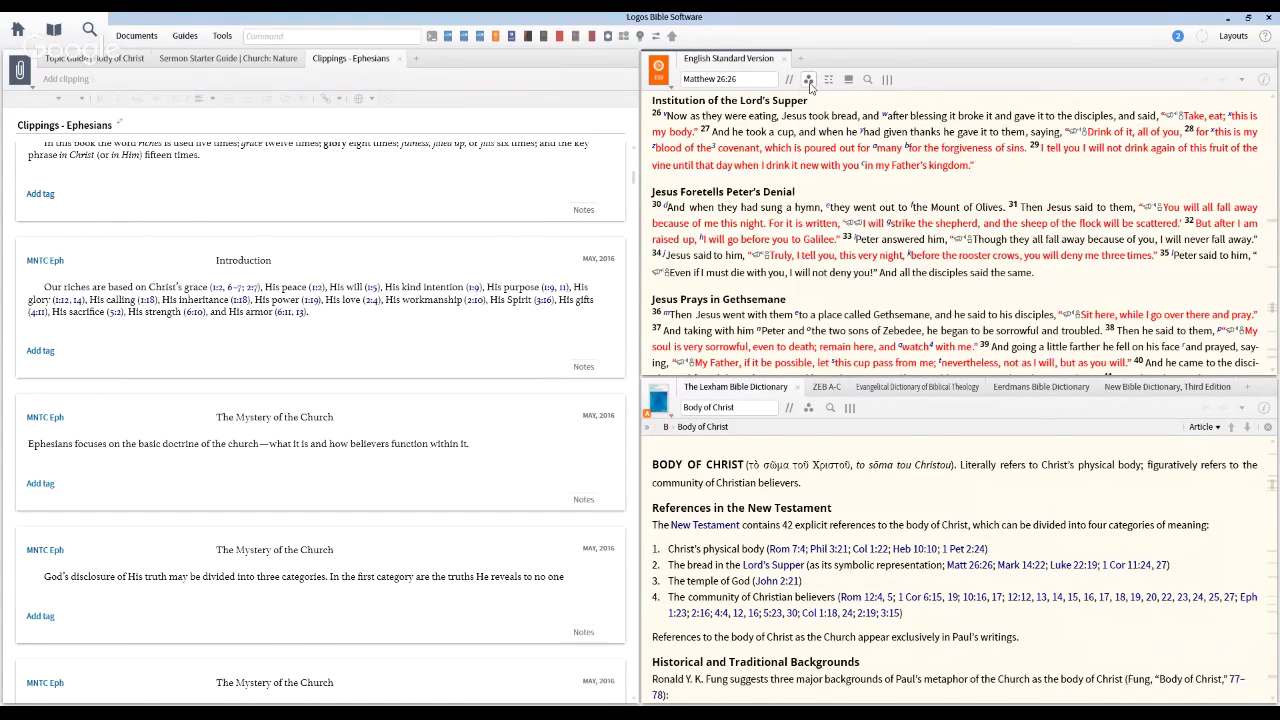
- Examine the English Standard Version's visual filters down to the reading plans, including the selection options for Notes and Highlights
{"action": "left_click", "coordinate": [810, 83]}
{"action": "scroll", "coordinate": [935, 200], "scroll_direction": "down", "scroll_amount": 2}
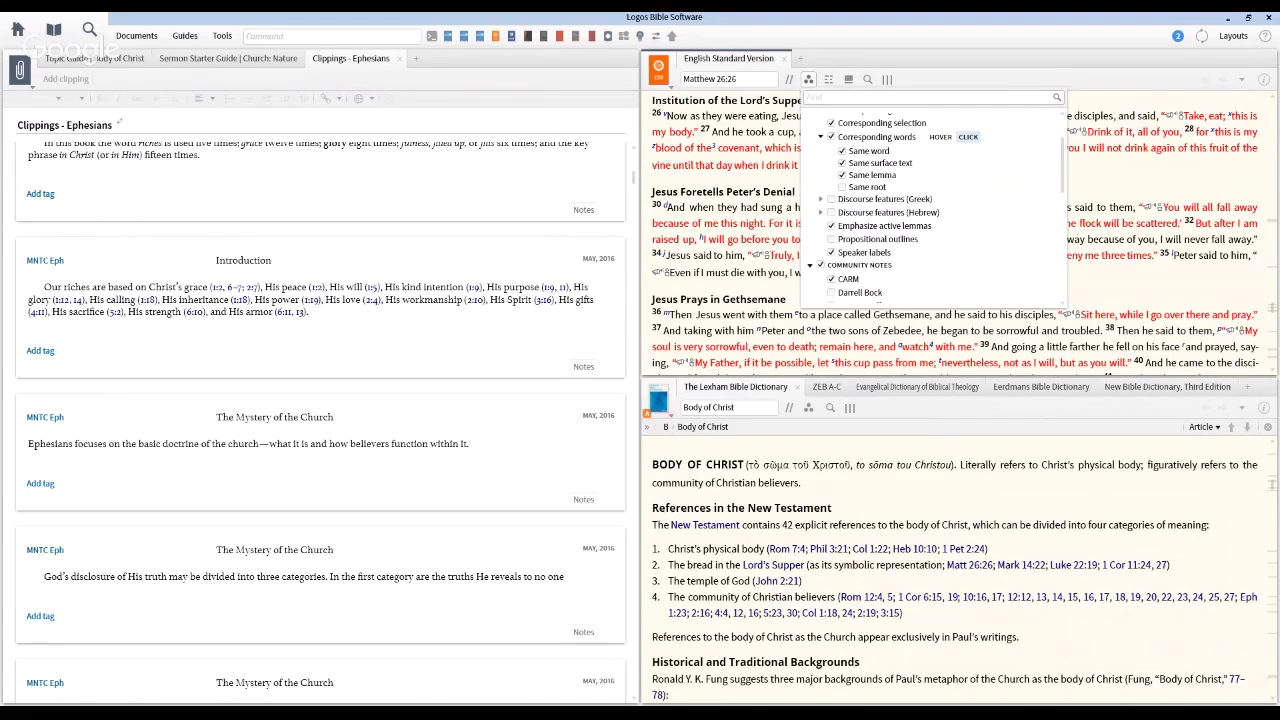
{"action": "scroll", "coordinate": [1048, 185], "scroll_direction": "down", "scroll_amount": 5}
{"action": "scroll", "coordinate": [1048, 185], "scroll_direction": "down", "scroll_amount": 2}
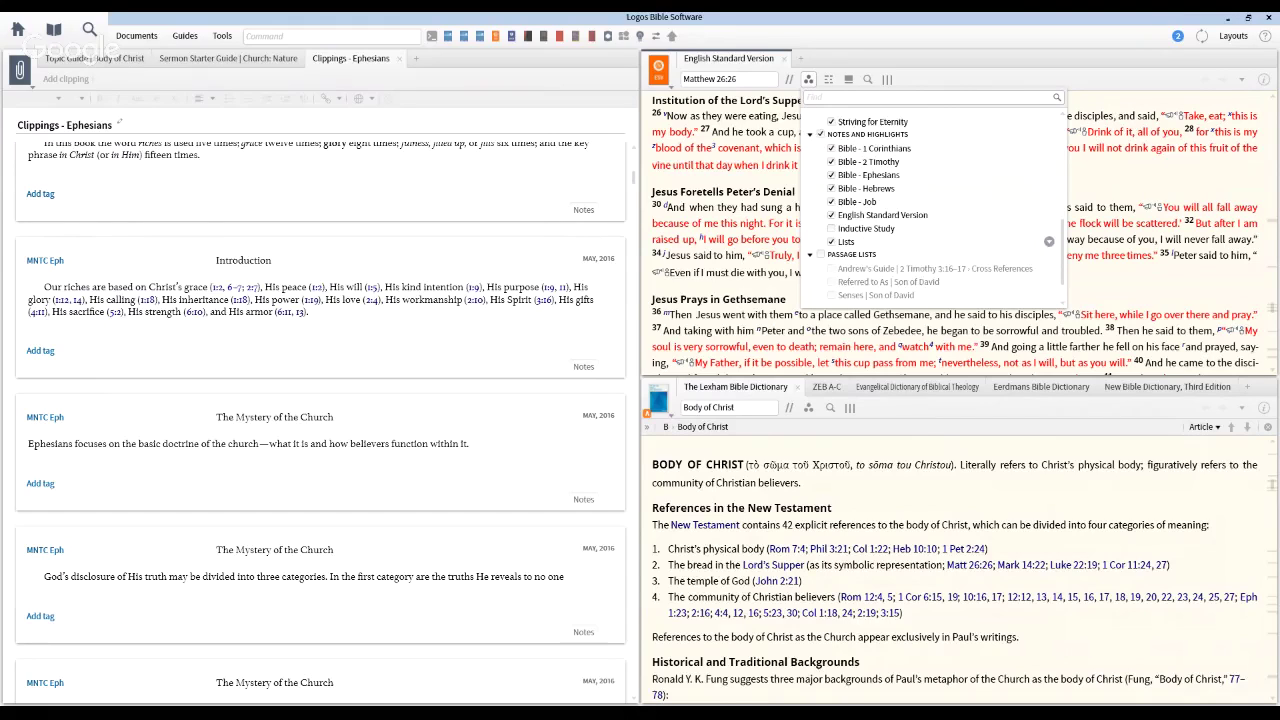
{"action": "scroll", "coordinate": [1048, 255], "scroll_direction": "down", "scroll_amount": 1}
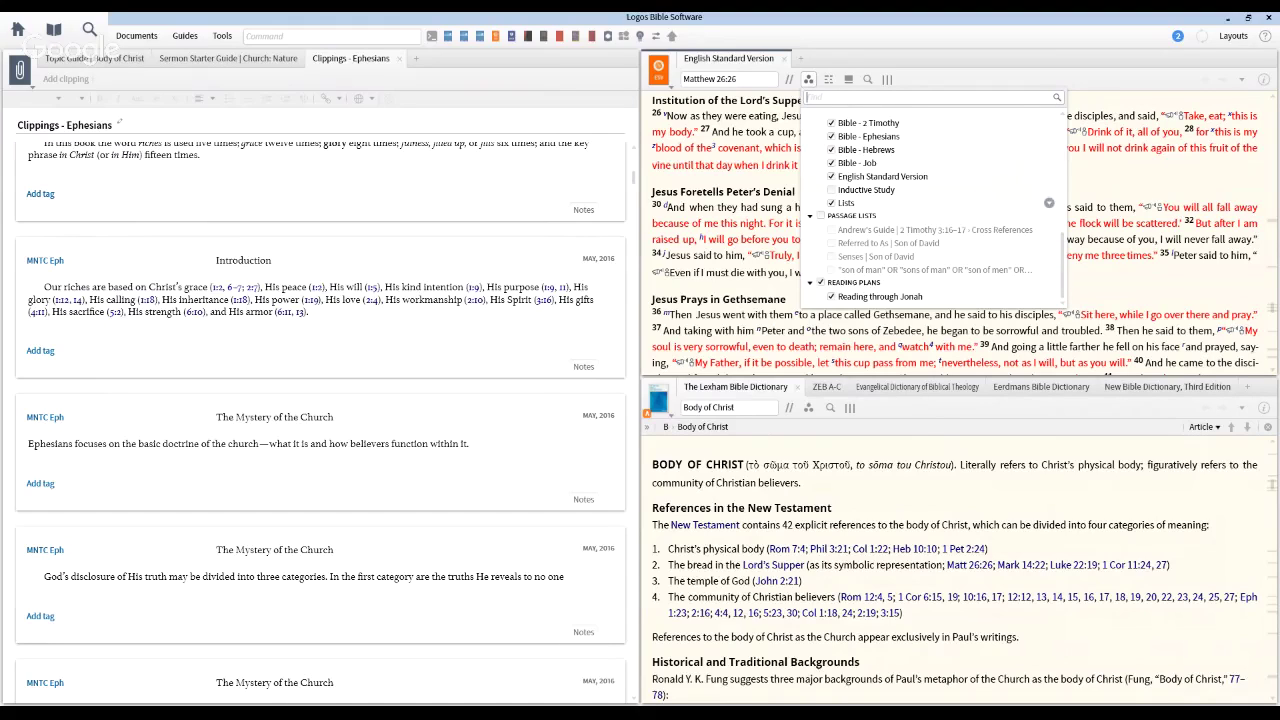
{"action": "scroll", "coordinate": [1048, 198], "scroll_direction": "up", "scroll_amount": 1}
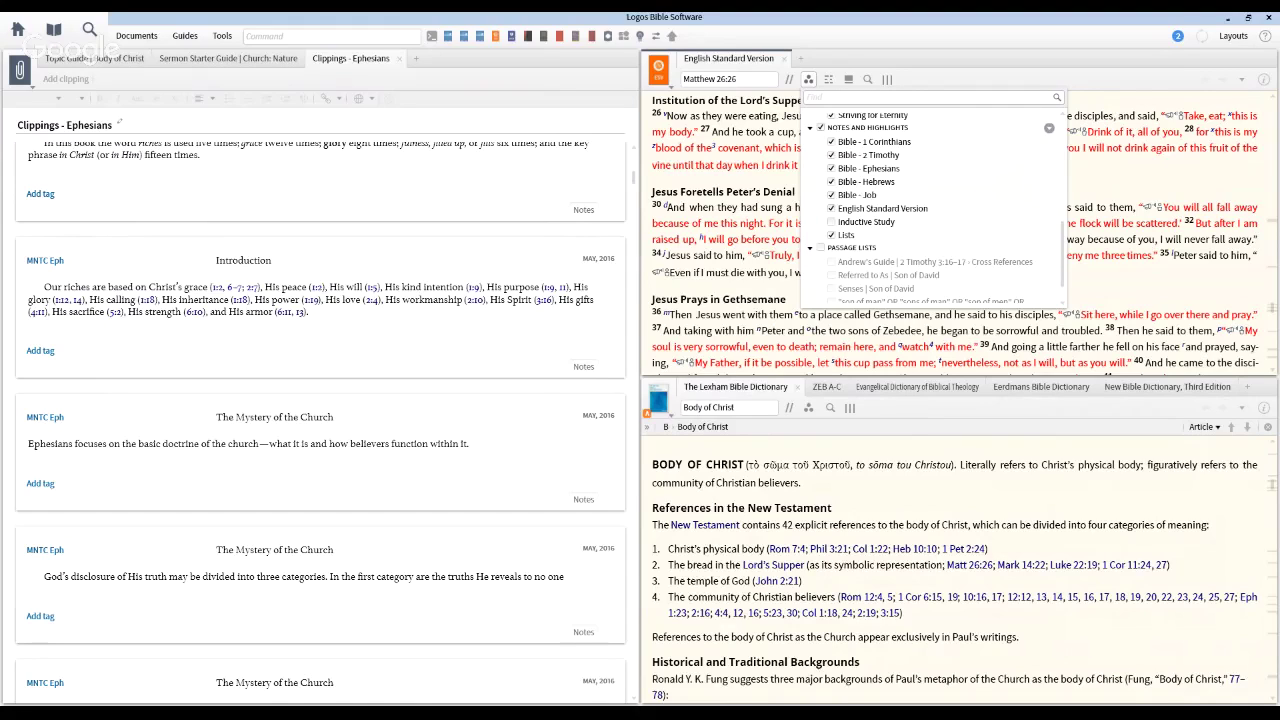
{"action": "left_click", "coordinate": [1048, 128]}
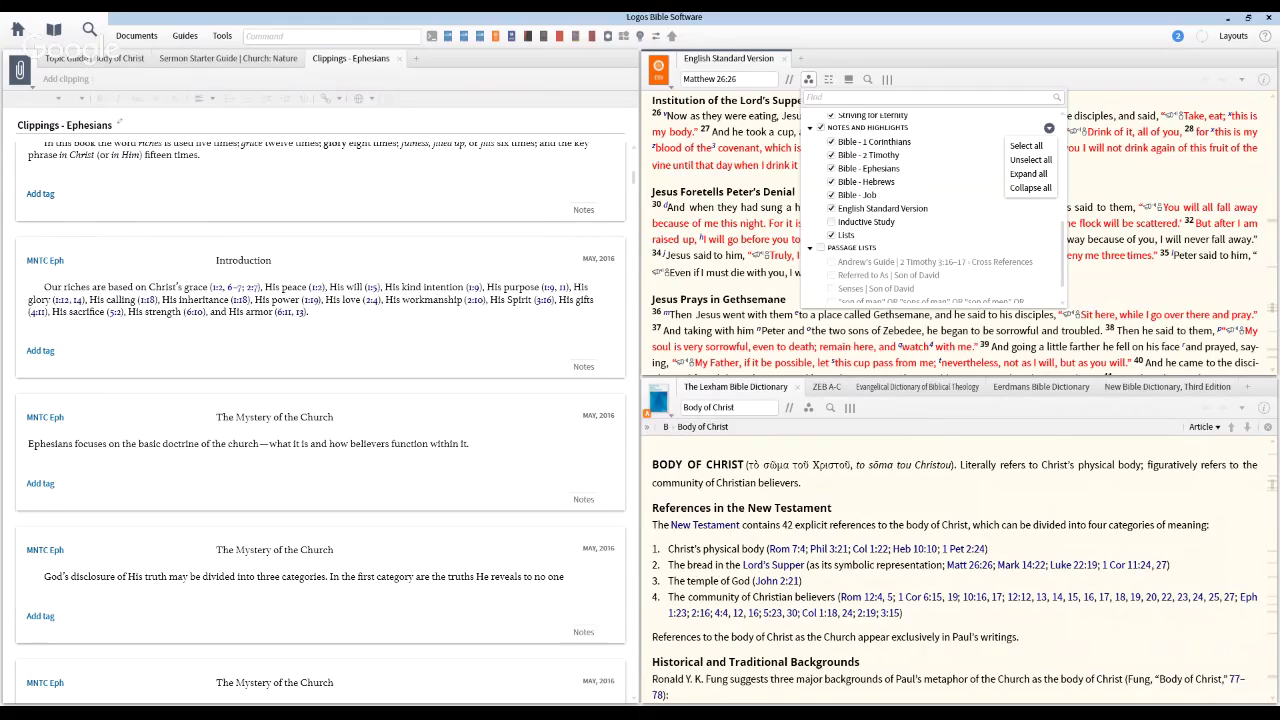
{"action": "left_click", "coordinate": [899, 136]}
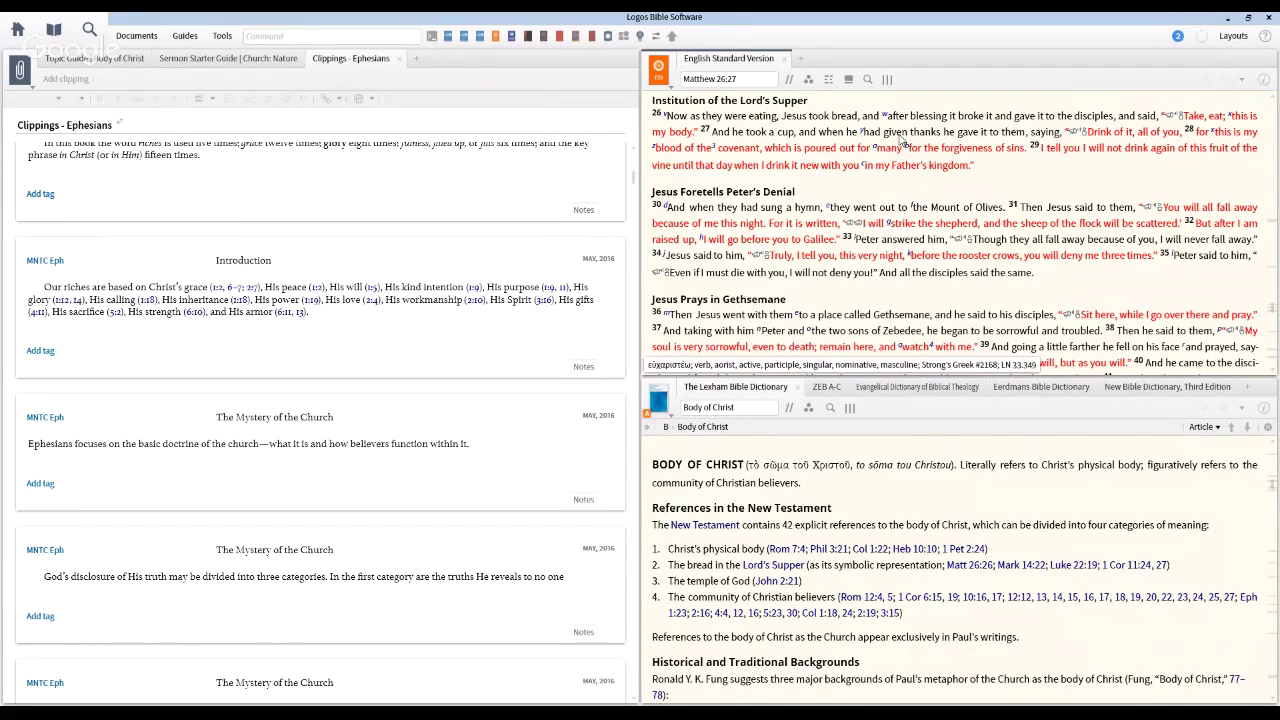
- Review the Community Notes and the individual note files among the English Standard Version's visual filters
{"action": "left_click", "coordinate": [808, 79]}
{"action": "left_click", "coordinate": [808, 79]}
{"action": "left_click", "coordinate": [808, 79]}
{"action": "scroll", "coordinate": [940, 200], "scroll_direction": "down", "scroll_amount": 3}
{"action": "scroll", "coordinate": [940, 200], "scroll_direction": "down", "scroll_amount": 3}
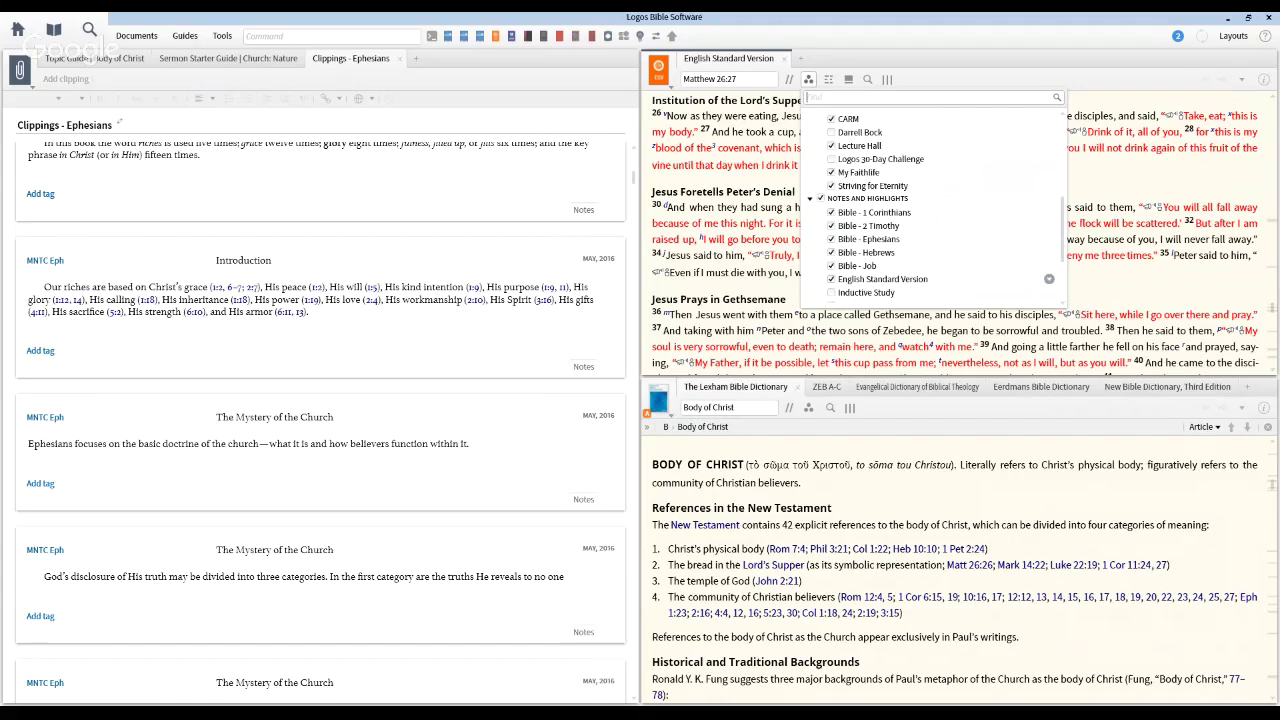
- Read on in Matthew 26 through Jesus' prayer in Gethsemane to the betrayal and arrest
{"action": "scroll", "coordinate": [1024, 245], "scroll_direction": "down", "scroll_amount": 1}
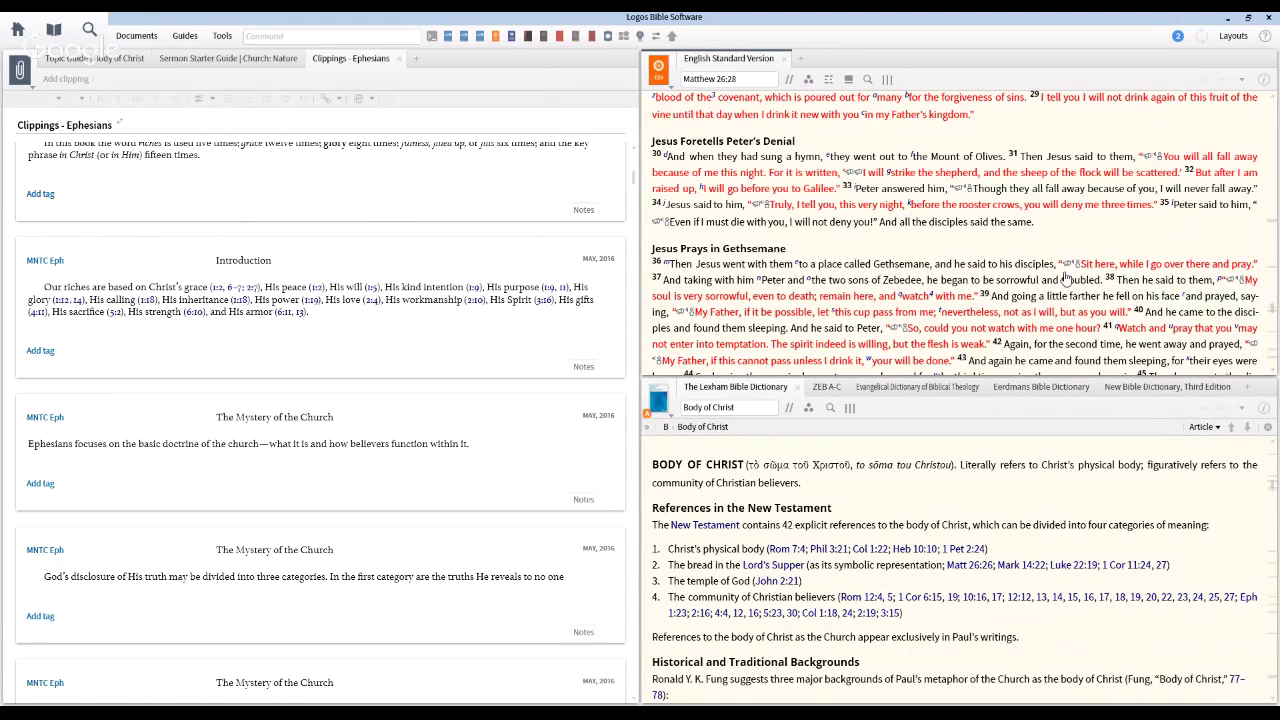
{"action": "mouse_move", "coordinate": [1066, 278]}
{"action": "mouse_move", "coordinate": [907, 338]}
{"action": "scroll", "coordinate": [857, 247], "scroll_direction": "down", "scroll_amount": 2}
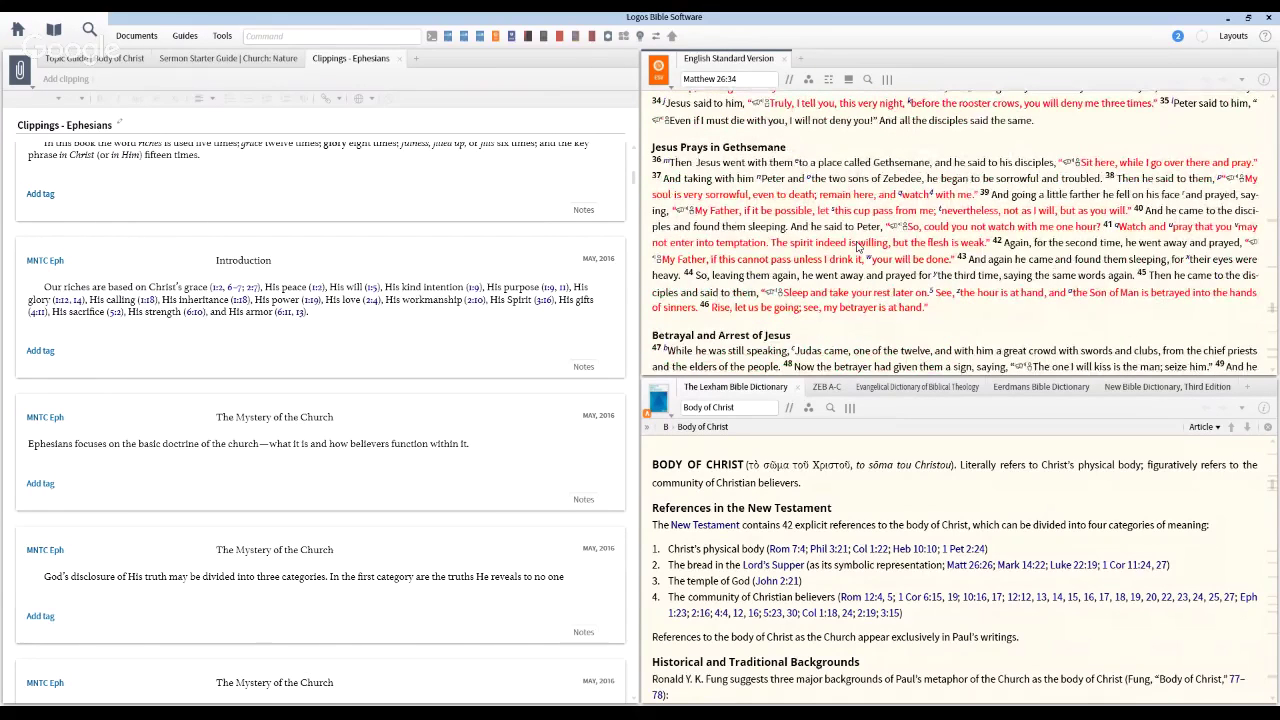
{"action": "scroll", "coordinate": [857, 247], "scroll_direction": "down", "scroll_amount": 1}
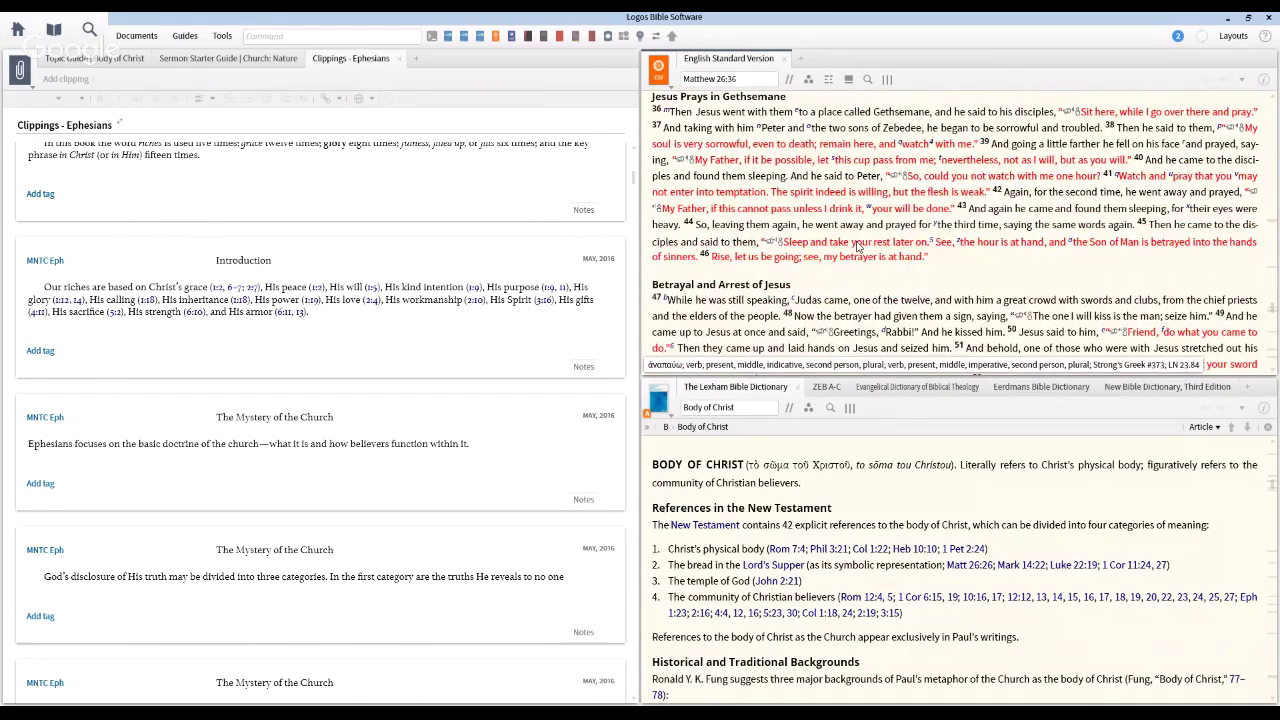
{"action": "scroll", "coordinate": [857, 247], "scroll_direction": "down", "scroll_amount": 1}
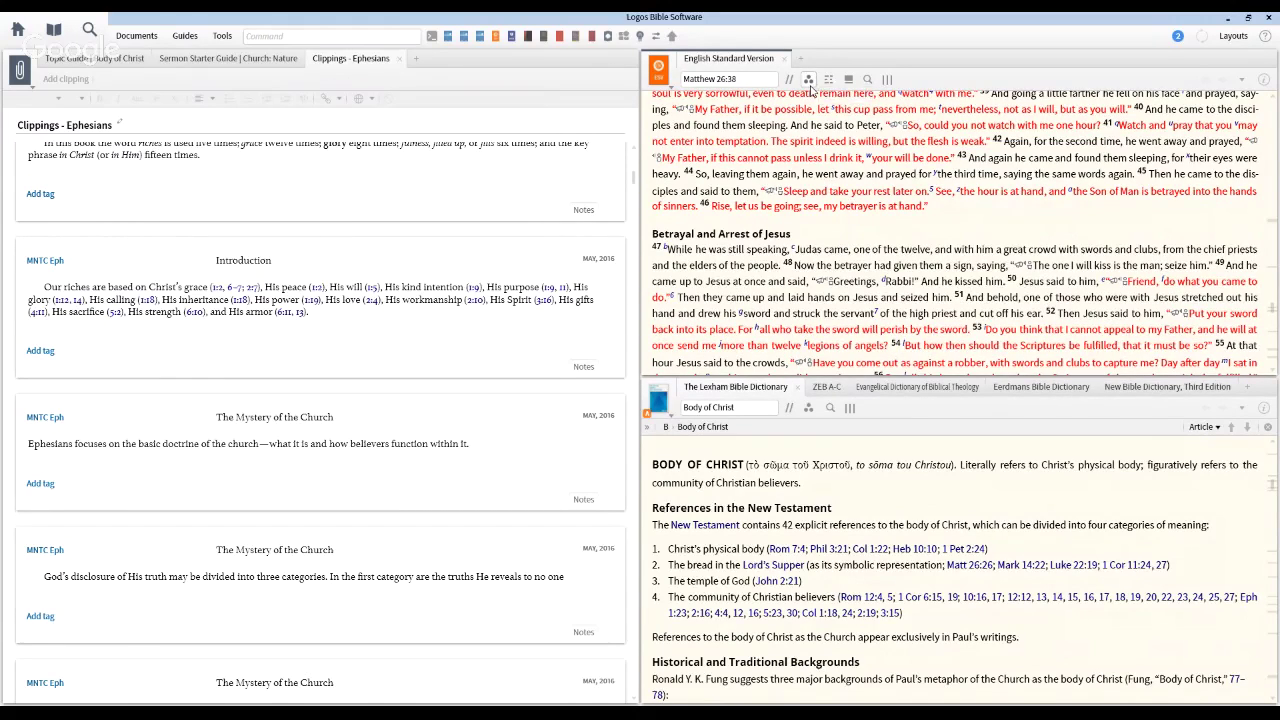
- Go through the English Standard Version's visual filters again, from Resource and Community Notes to Passage Lists and Reading Plans and back
{"action": "left_click", "coordinate": [808, 79]}
{"action": "scroll", "coordinate": [935, 200], "scroll_direction": "down", "scroll_amount": 4}
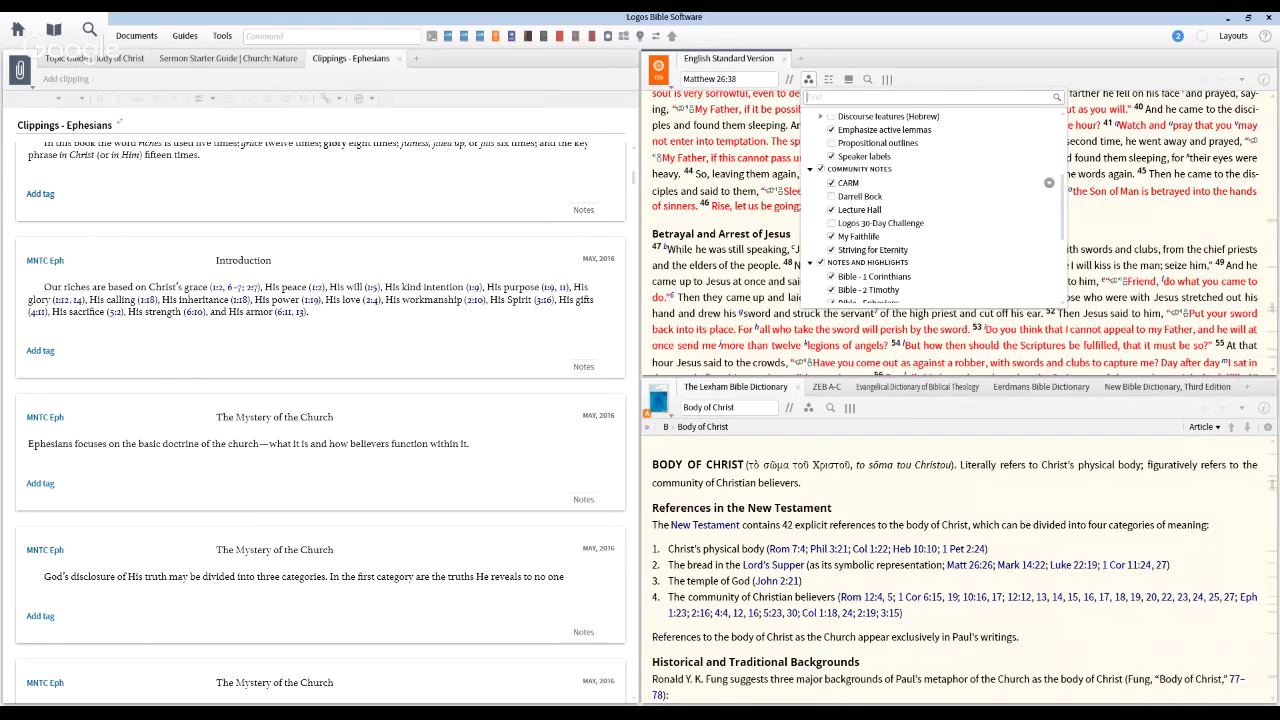
{"action": "scroll", "coordinate": [1049, 260], "scroll_direction": "down", "scroll_amount": 3}
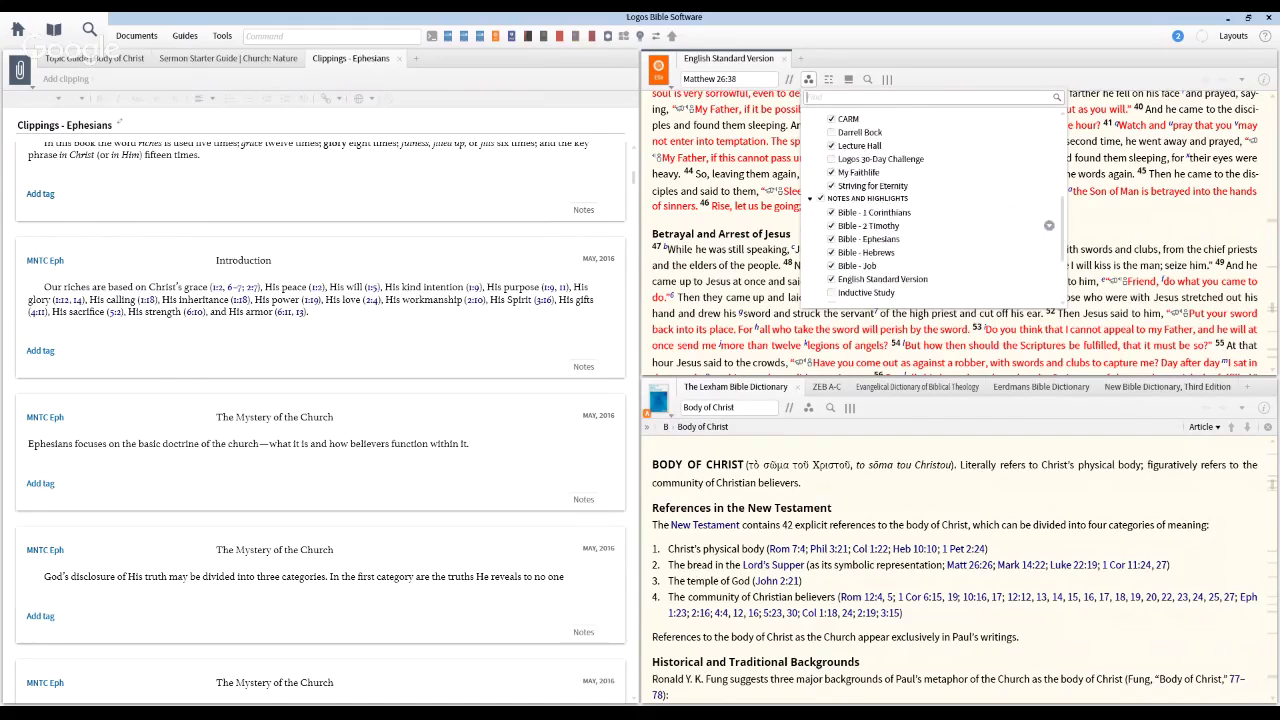
{"action": "scroll", "coordinate": [1049, 200], "scroll_direction": "up", "scroll_amount": 2}
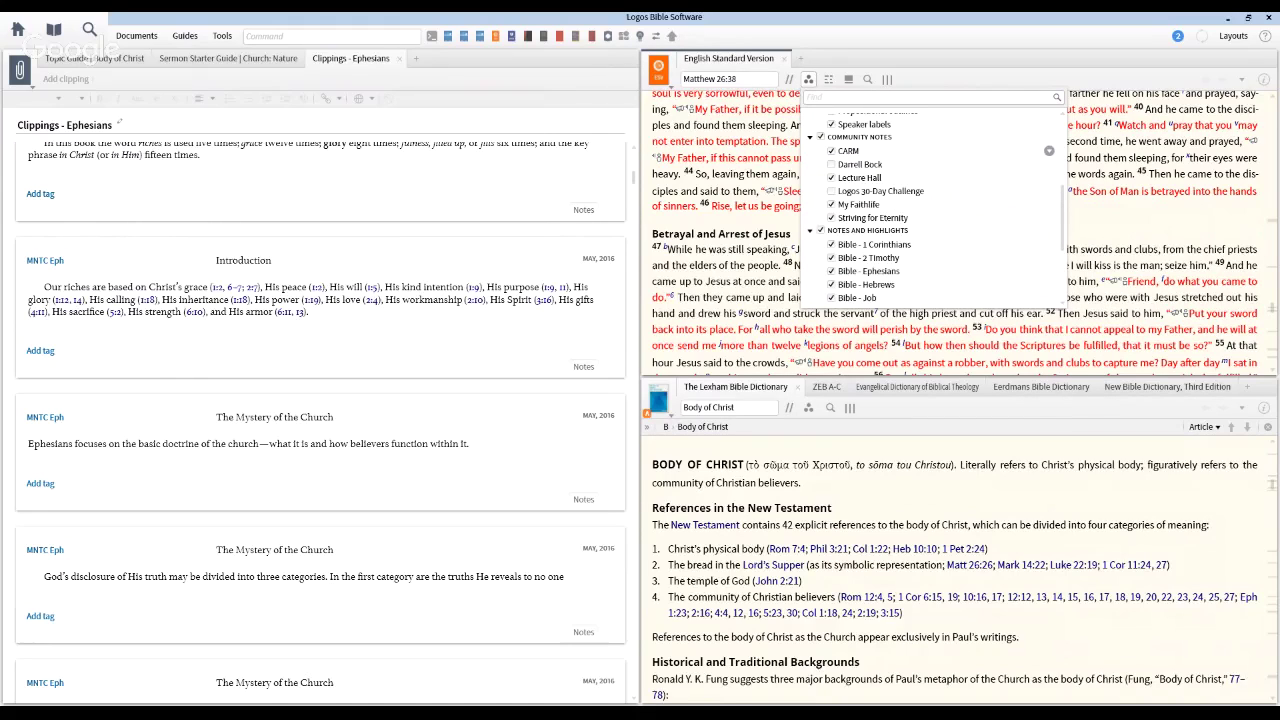
{"action": "scroll", "coordinate": [1049, 150], "scroll_direction": "down", "scroll_amount": 2}
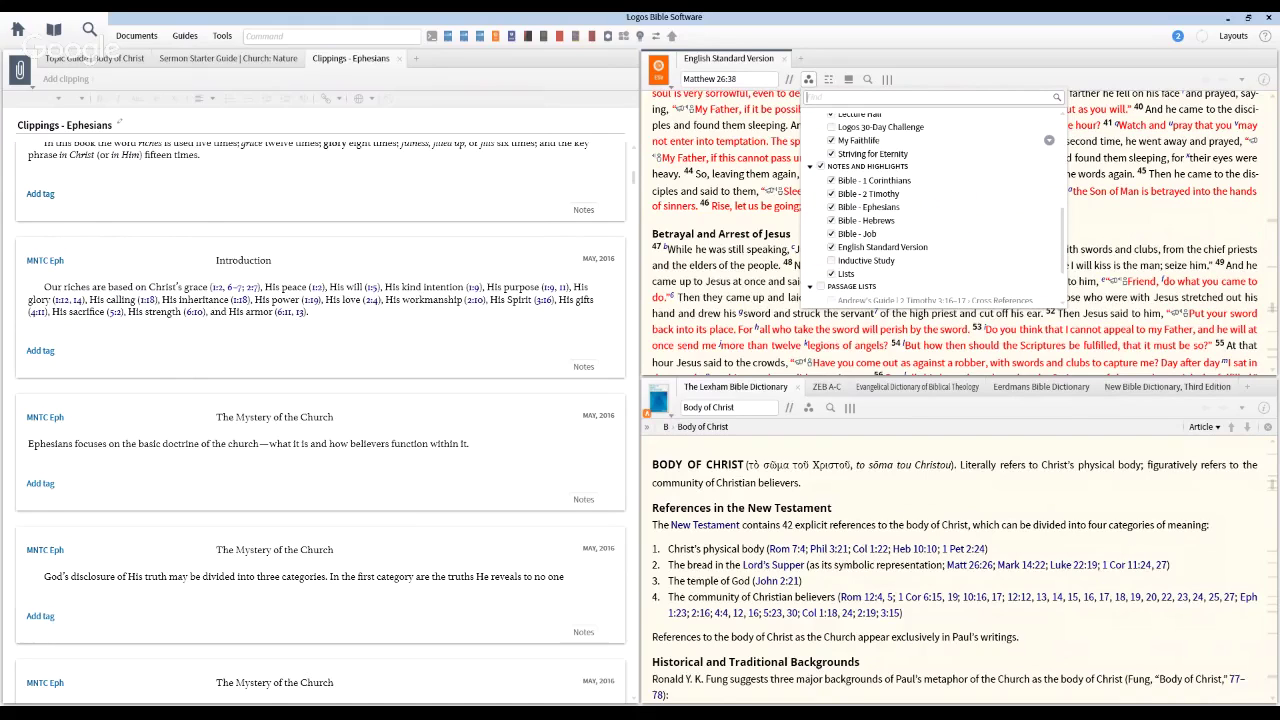
{"action": "scroll", "coordinate": [1049, 145], "scroll_direction": "down", "scroll_amount": 1}
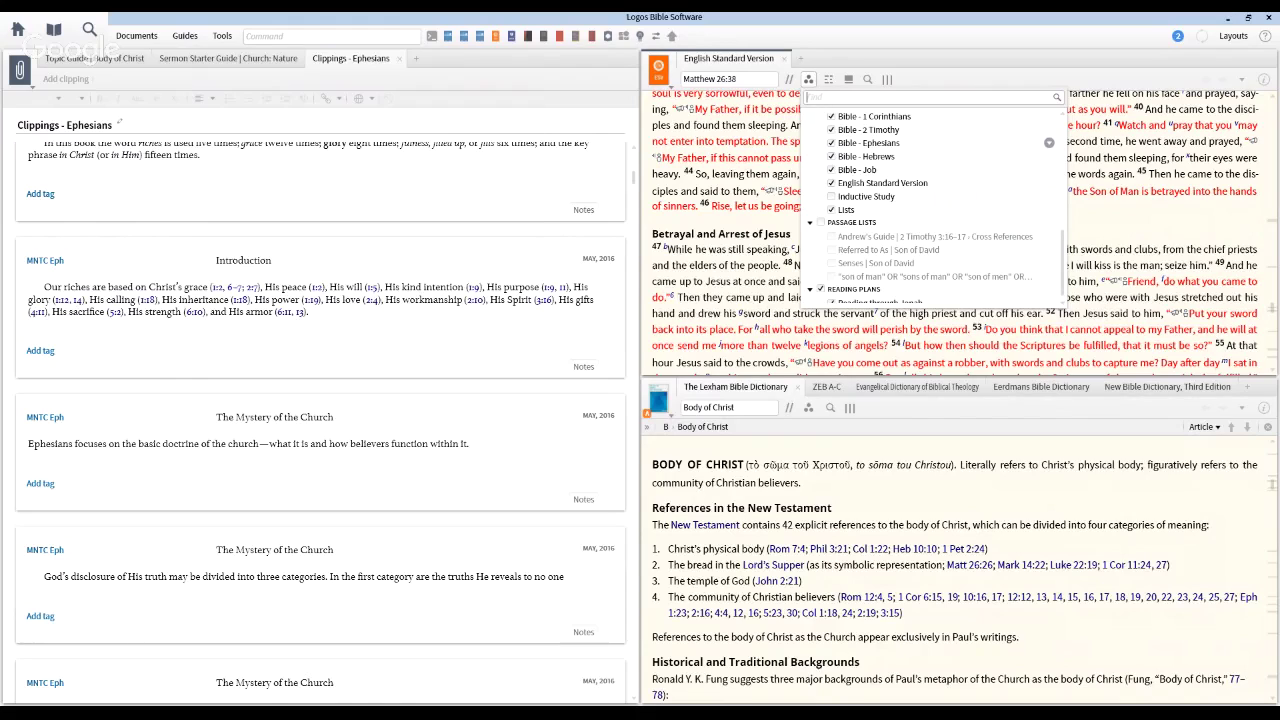
{"action": "scroll", "coordinate": [1050, 196], "scroll_direction": "up", "scroll_amount": 2}
{"action": "scroll", "coordinate": [1050, 150], "scroll_direction": "up", "scroll_amount": 2}
{"action": "scroll", "coordinate": [1049, 150], "scroll_direction": "up", "scroll_amount": 3}
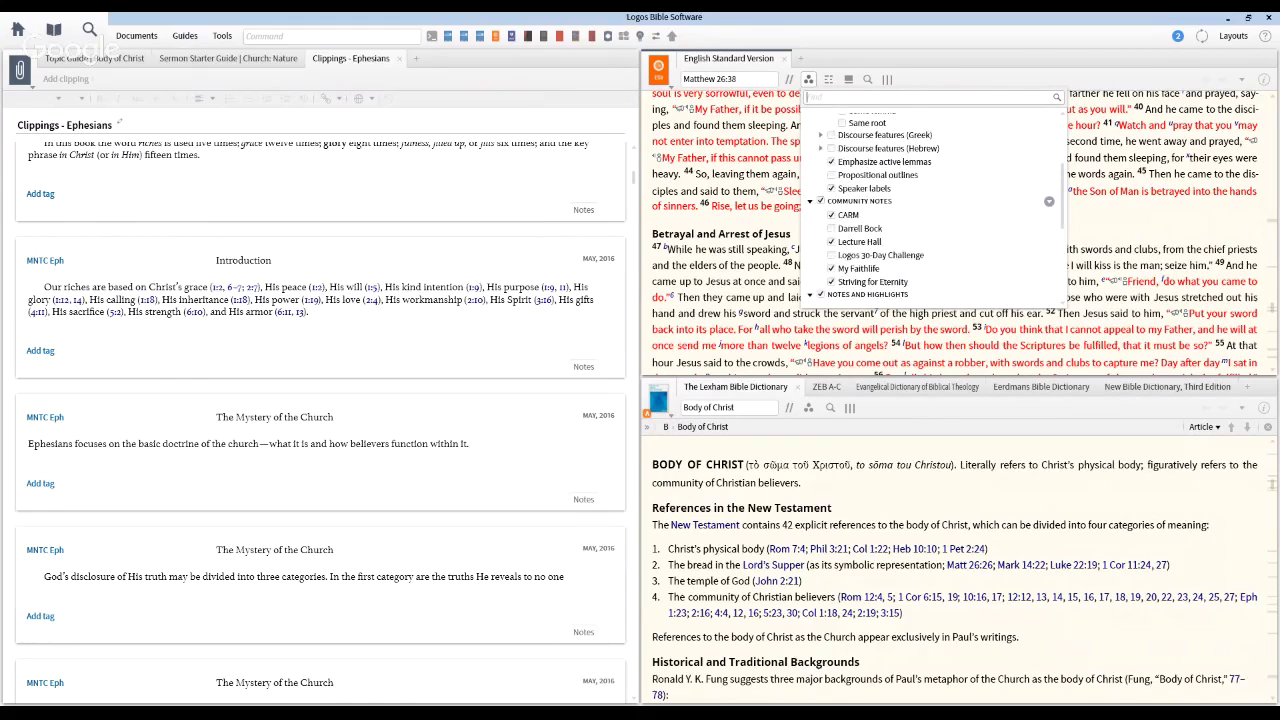
{"action": "scroll", "coordinate": [1049, 198], "scroll_direction": "up", "scroll_amount": 3}
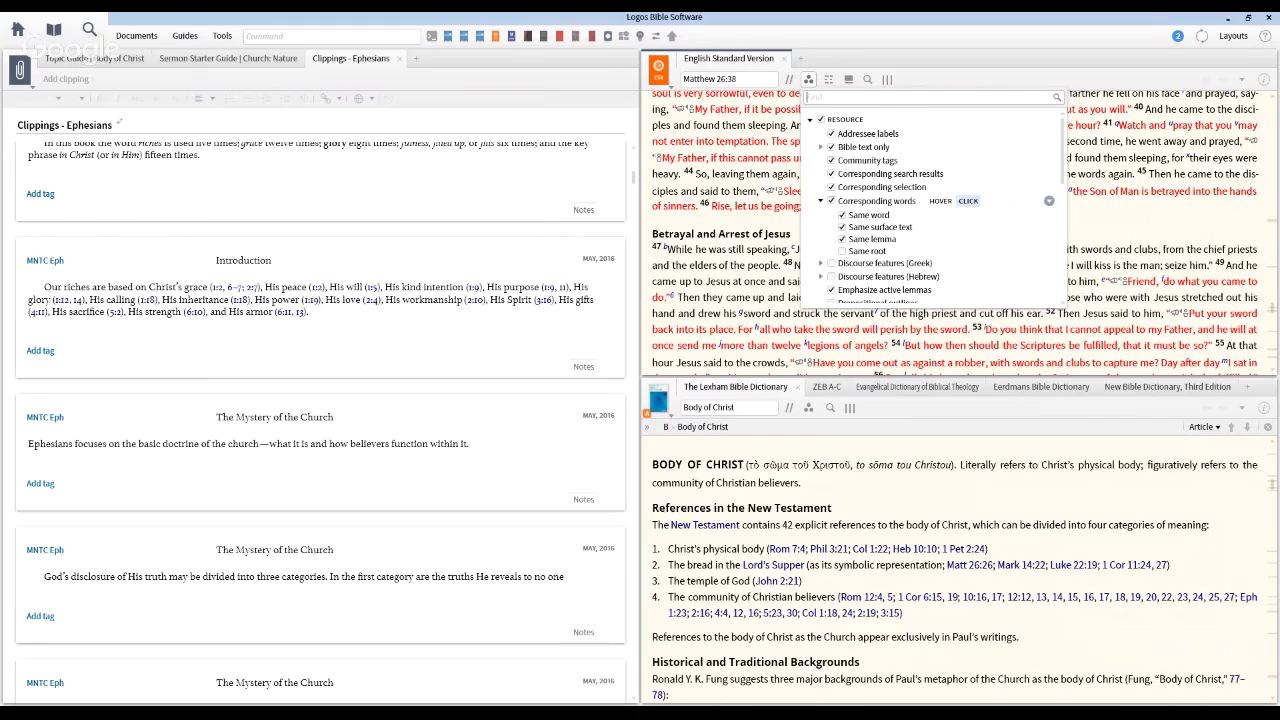
- Close the visual filters, dock the Information tool beside the English Standard Version, and narrow it to a slim column
{"action": "left_click", "coordinate": [1116, 226]}
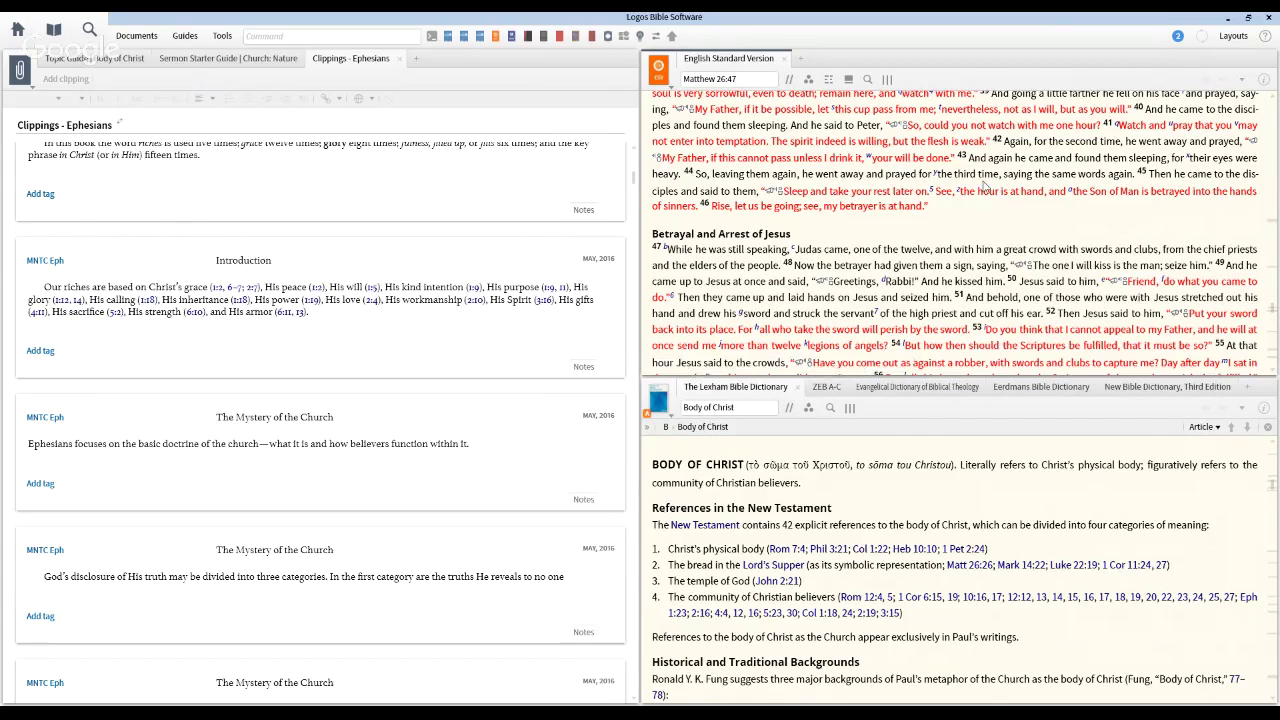
{"action": "left_click", "coordinate": [224, 46]}
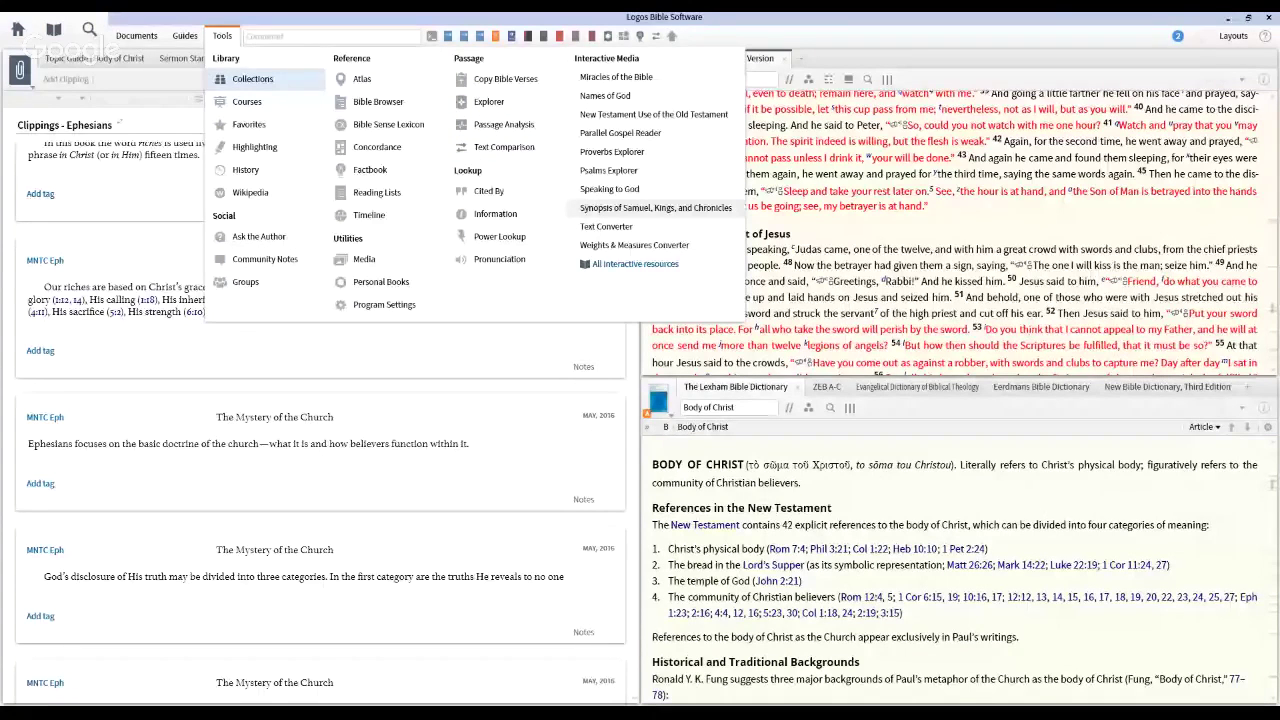
{"action": "left_click_drag", "start_coordinate": [490, 214], "coordinate": [1250, 203]}
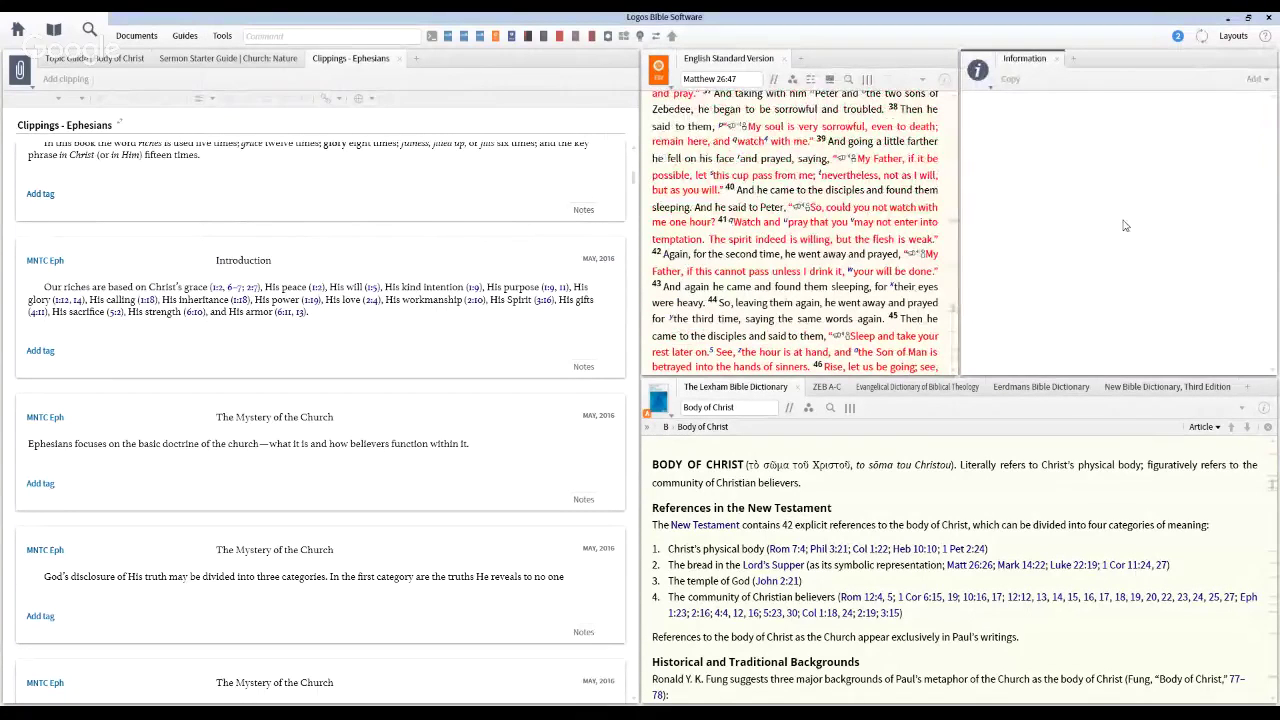
{"action": "left_click_drag", "start_coordinate": [956, 182], "coordinate": [1062, 184]}
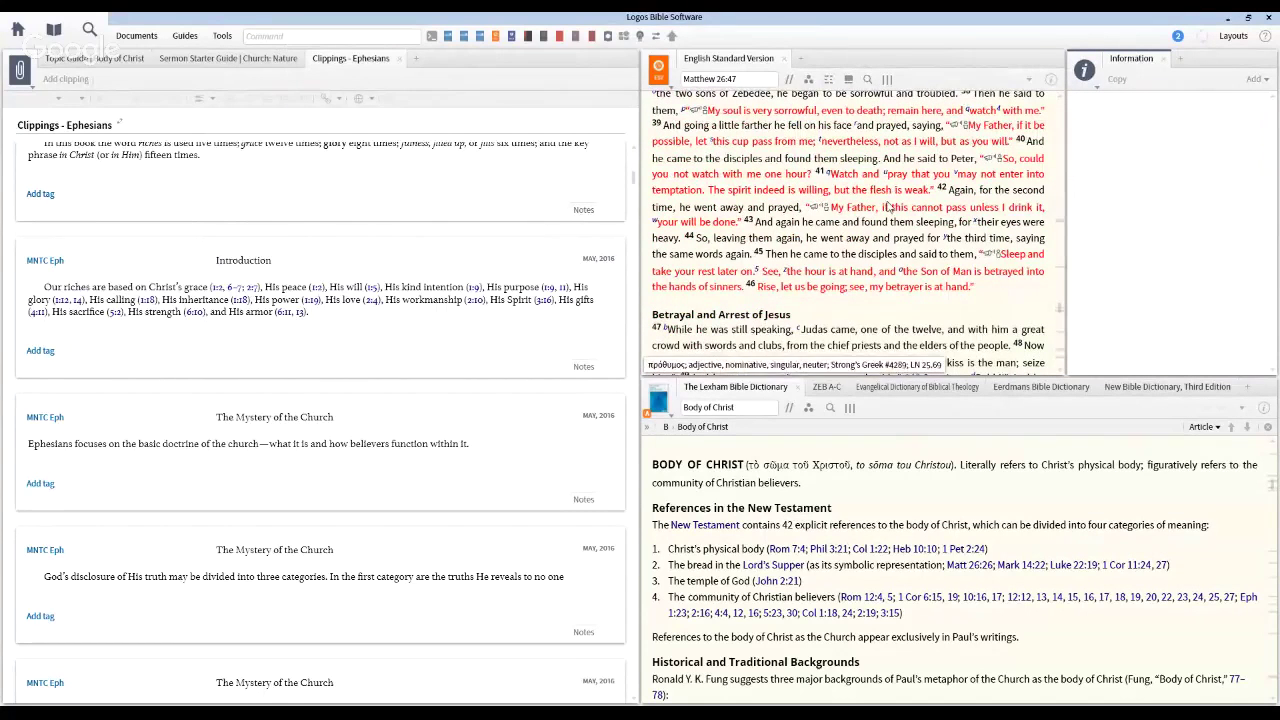
- Look up "Watch" and "weak" from Matthew 26:41 in the Information tool, reviewing the definitions and word info for "weak"
{"action": "left_click", "coordinate": [857, 180]}
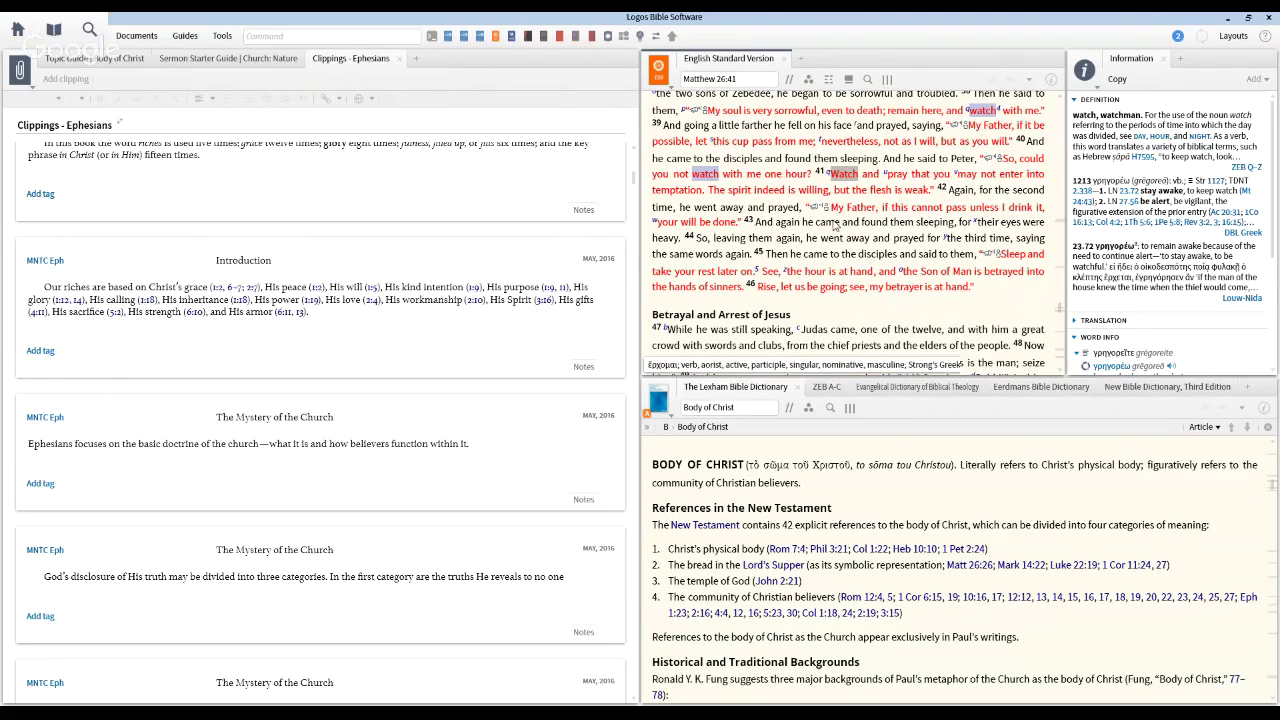
{"action": "left_click", "coordinate": [910, 196]}
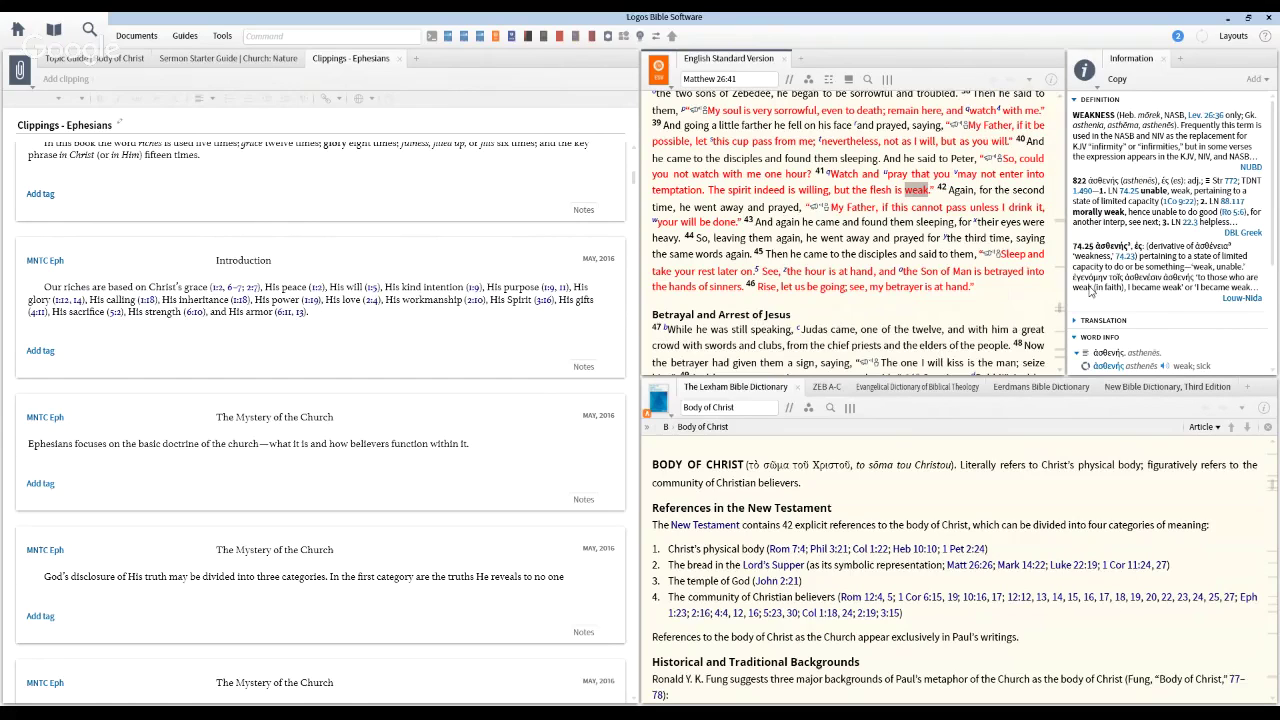
{"action": "scroll", "coordinate": [1140, 243], "scroll_direction": "down", "scroll_amount": 3}
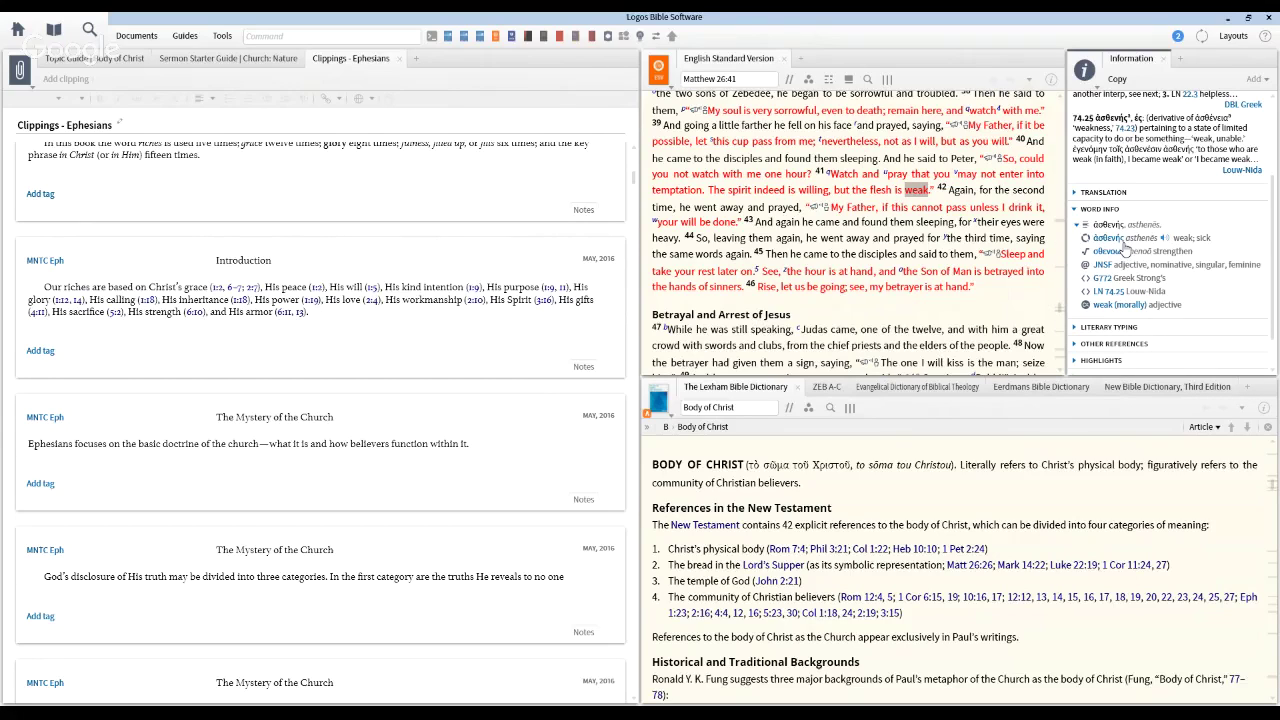
{"action": "mouse_move", "coordinate": [1113, 247]}
{"action": "mouse_move", "coordinate": [1091, 313]}
{"action": "scroll", "coordinate": [1181, 241], "scroll_direction": "up", "scroll_amount": 3}
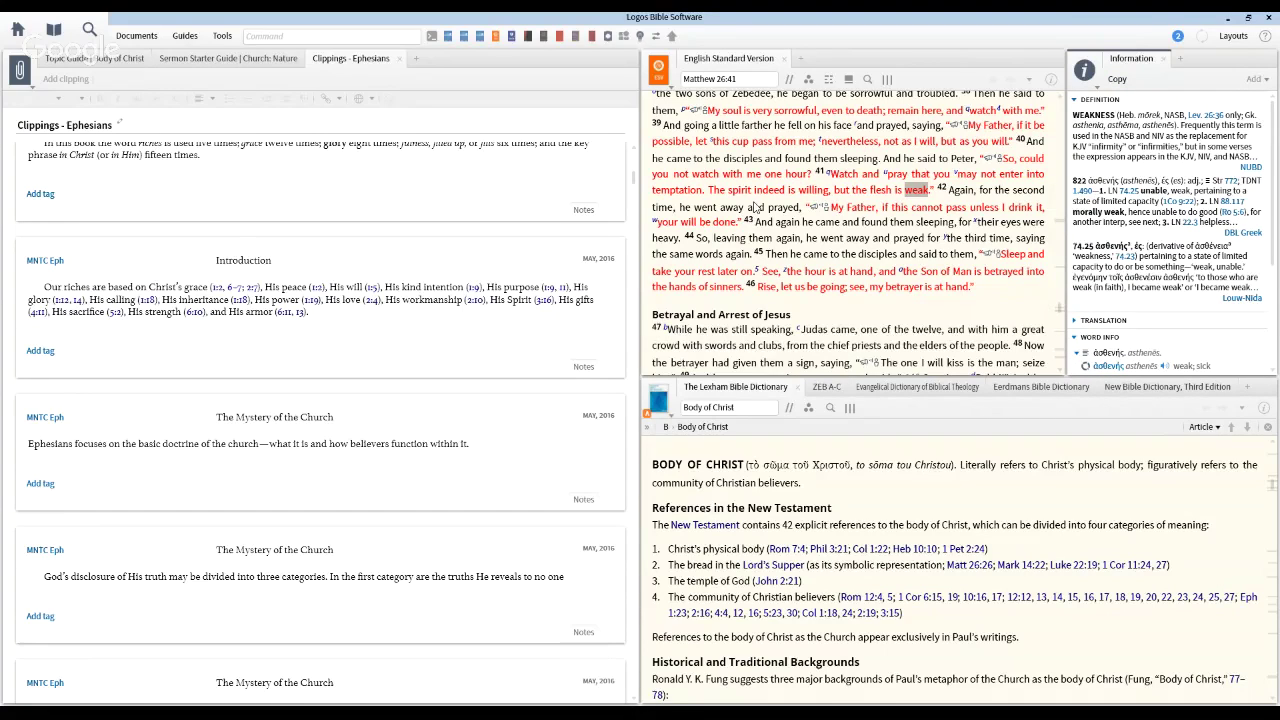
{"action": "left_click", "coordinate": [226, 44]}
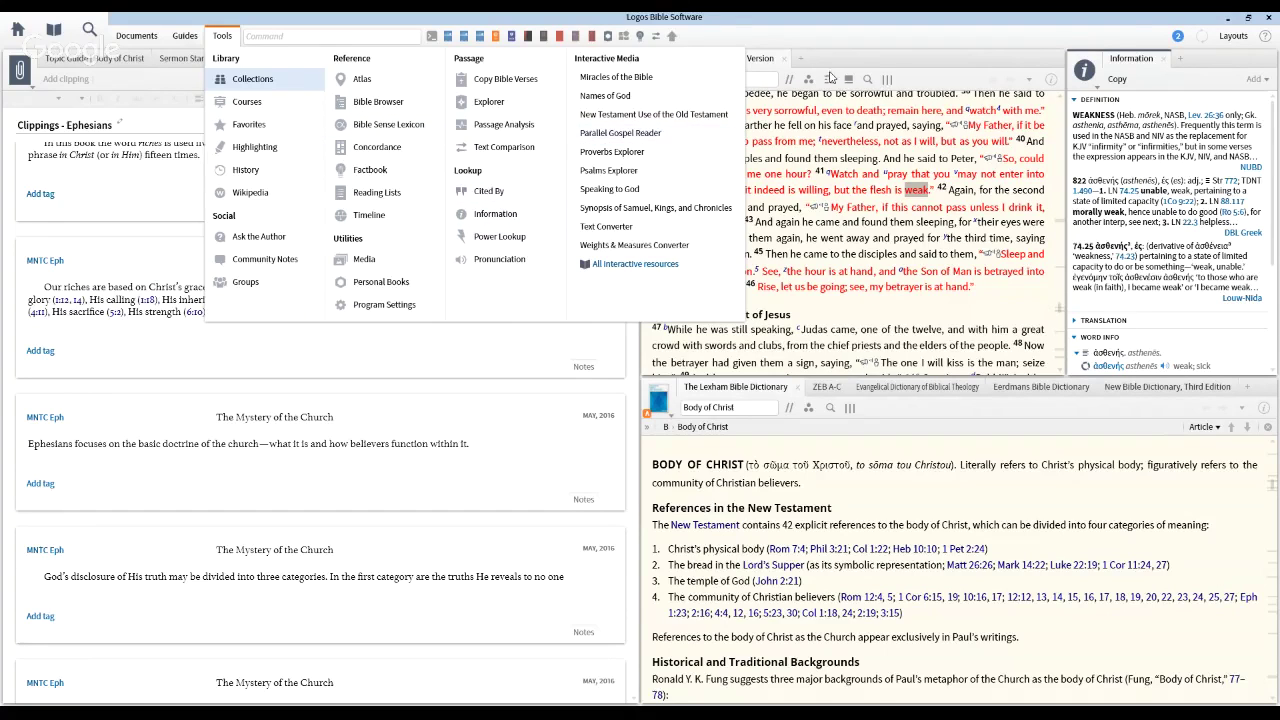
{"action": "left_click", "coordinate": [877, 60]}
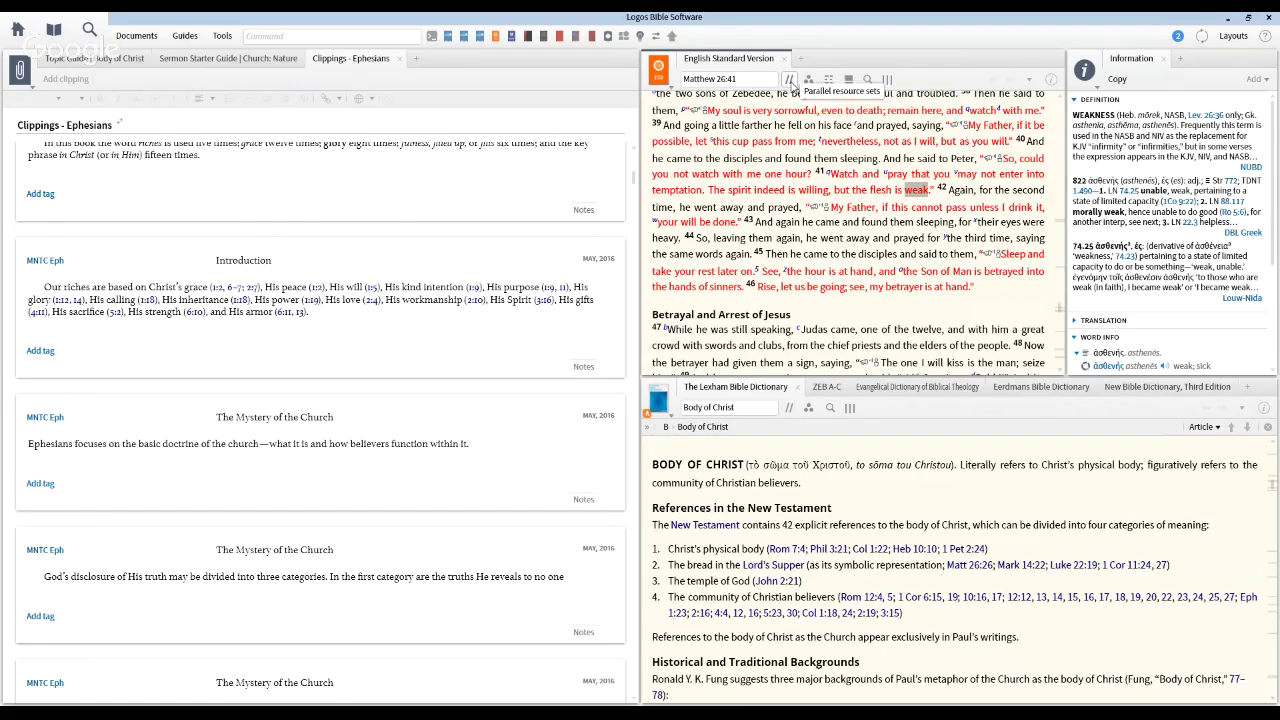
- View the parallel resources of the English Standard Version and The Lexham Bible Dictionary, including the description of The Wycliffe Bible Encyclopedia
{"action": "left_click", "coordinate": [790, 80]}
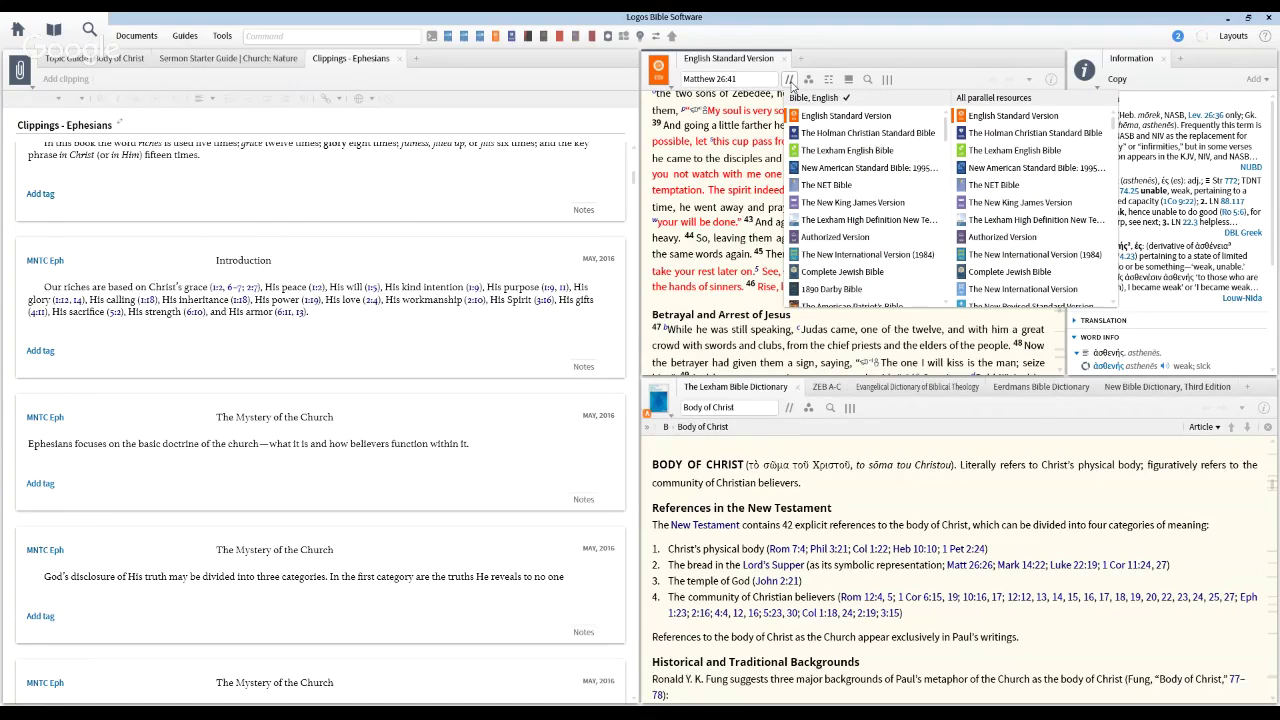
{"action": "left_click", "coordinate": [790, 422]}
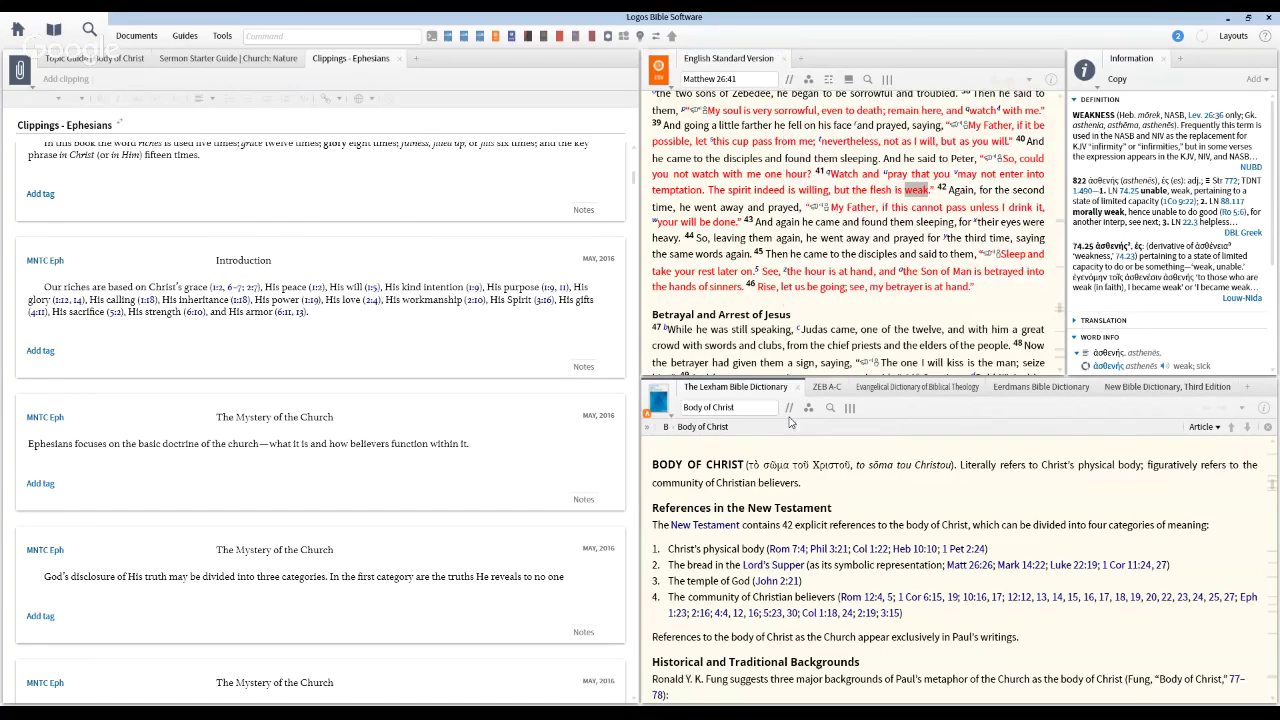
{"action": "left_click", "coordinate": [790, 420]}
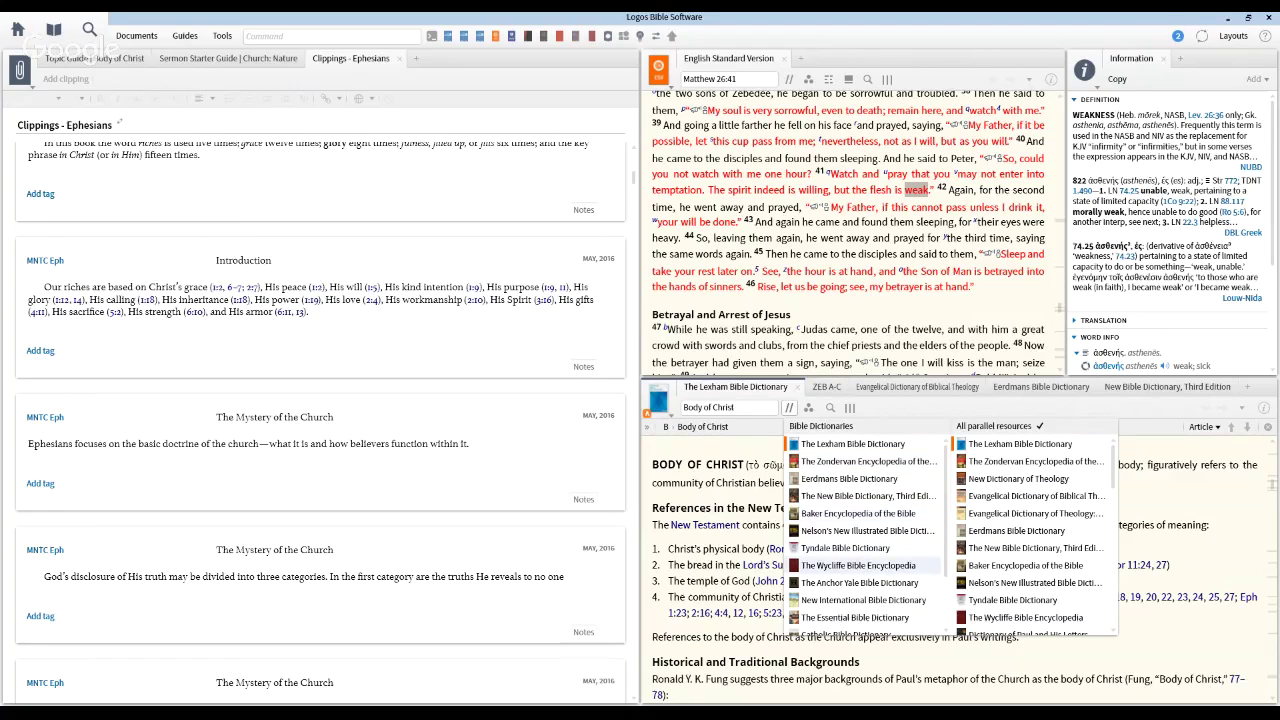
{"action": "mouse_move", "coordinate": [858, 565]}
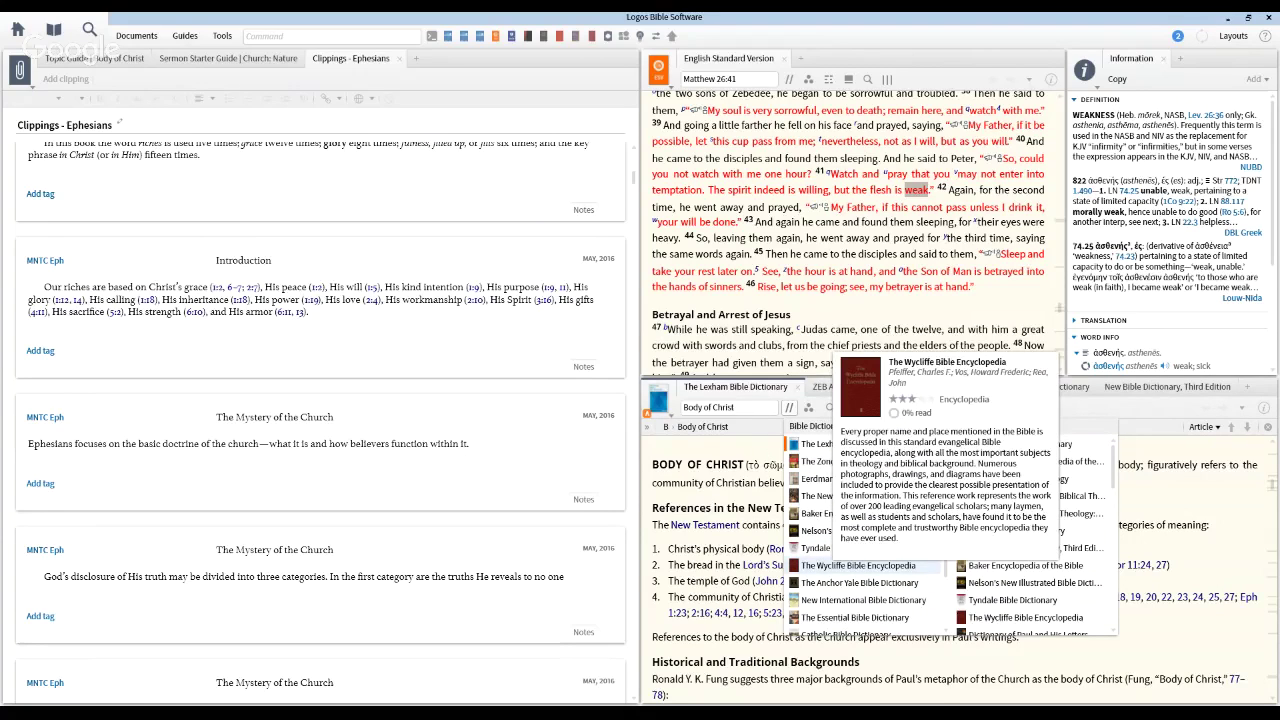
{"action": "left_click", "coordinate": [935, 76]}
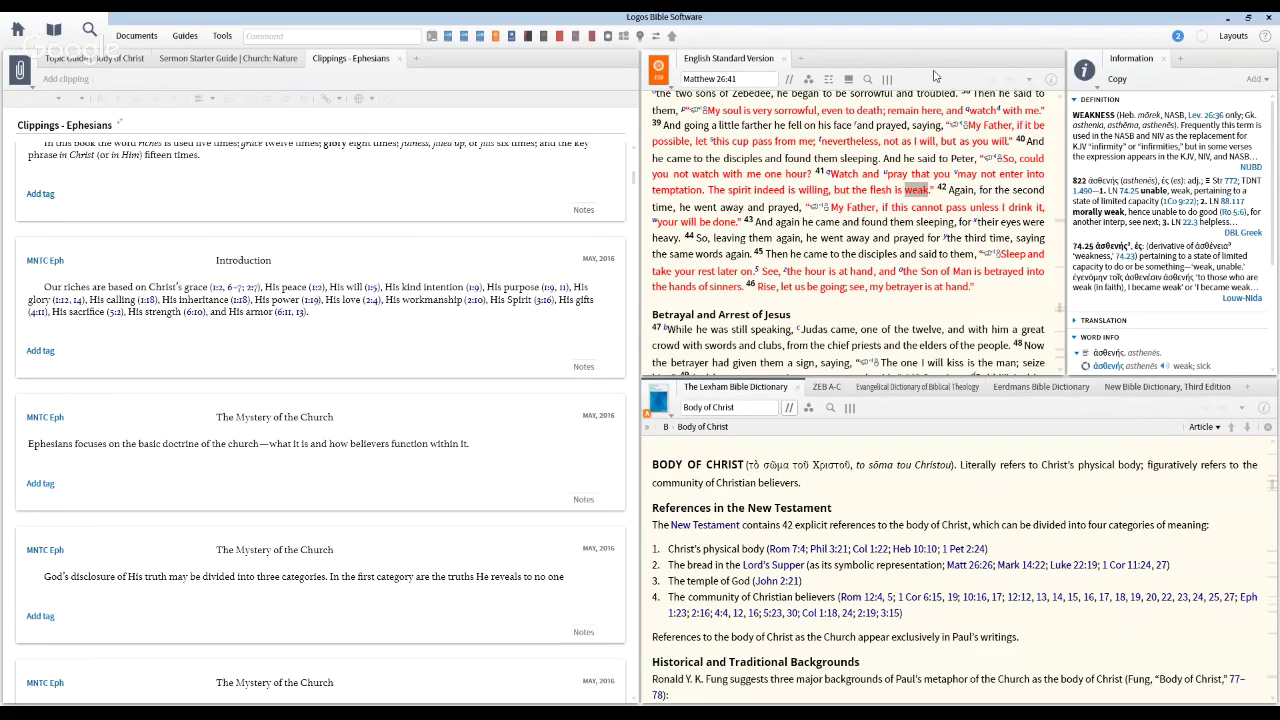